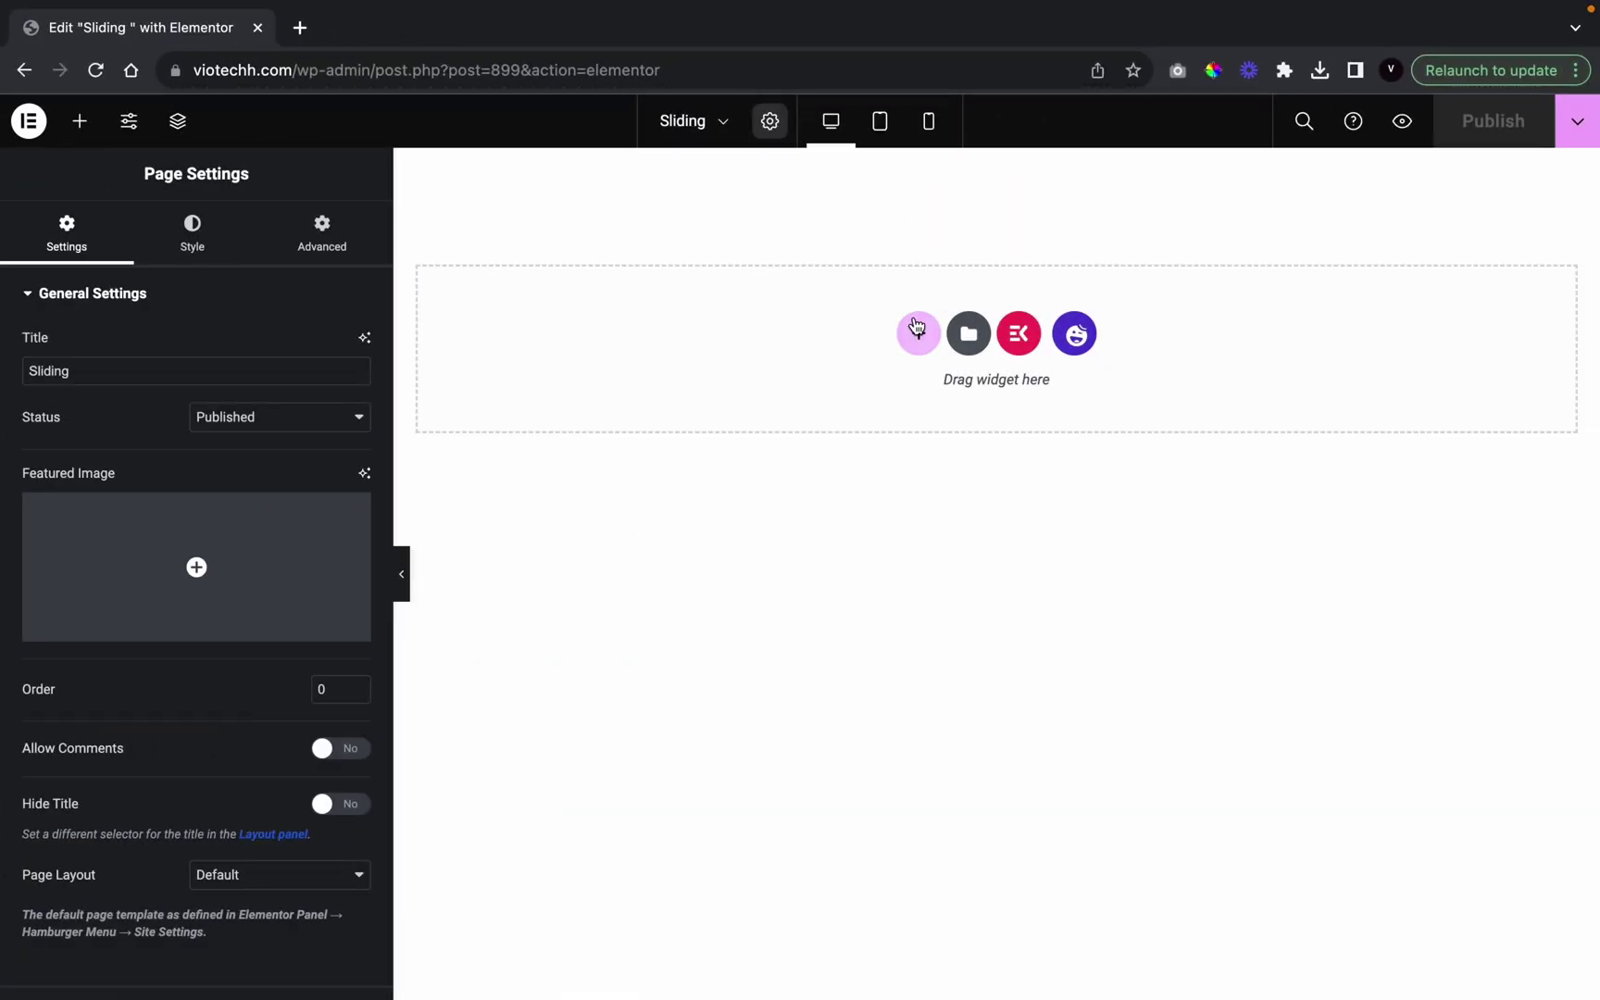
Add a two-column section with its height set to Min Height
click(914, 335)
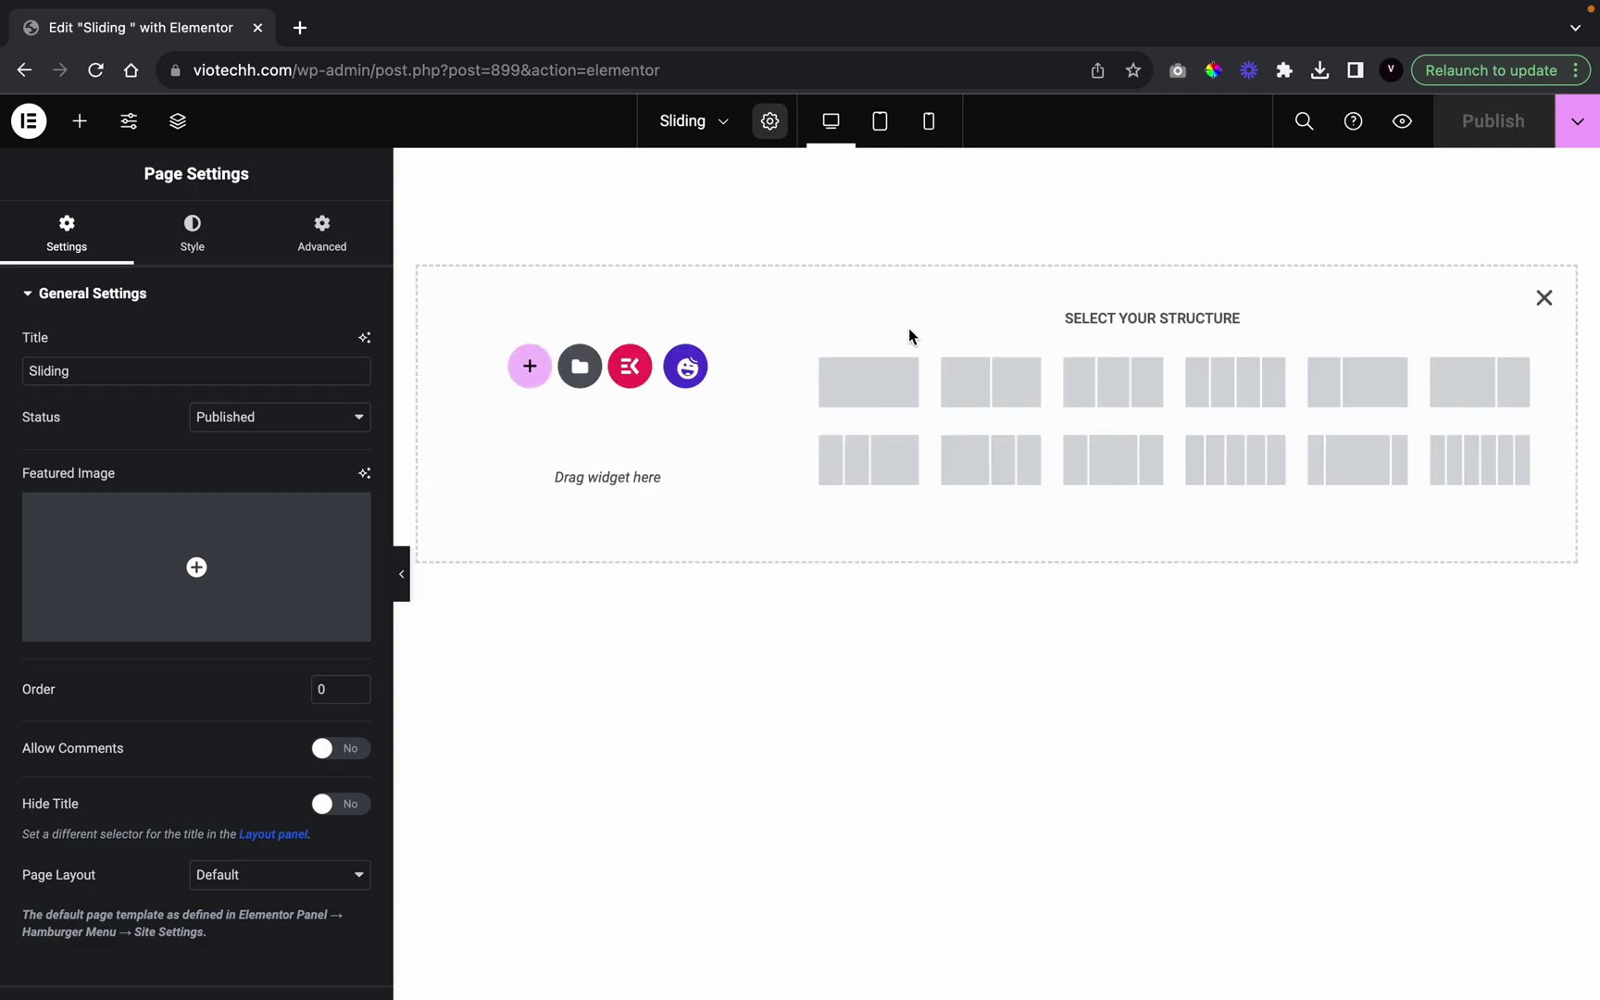
click(981, 386)
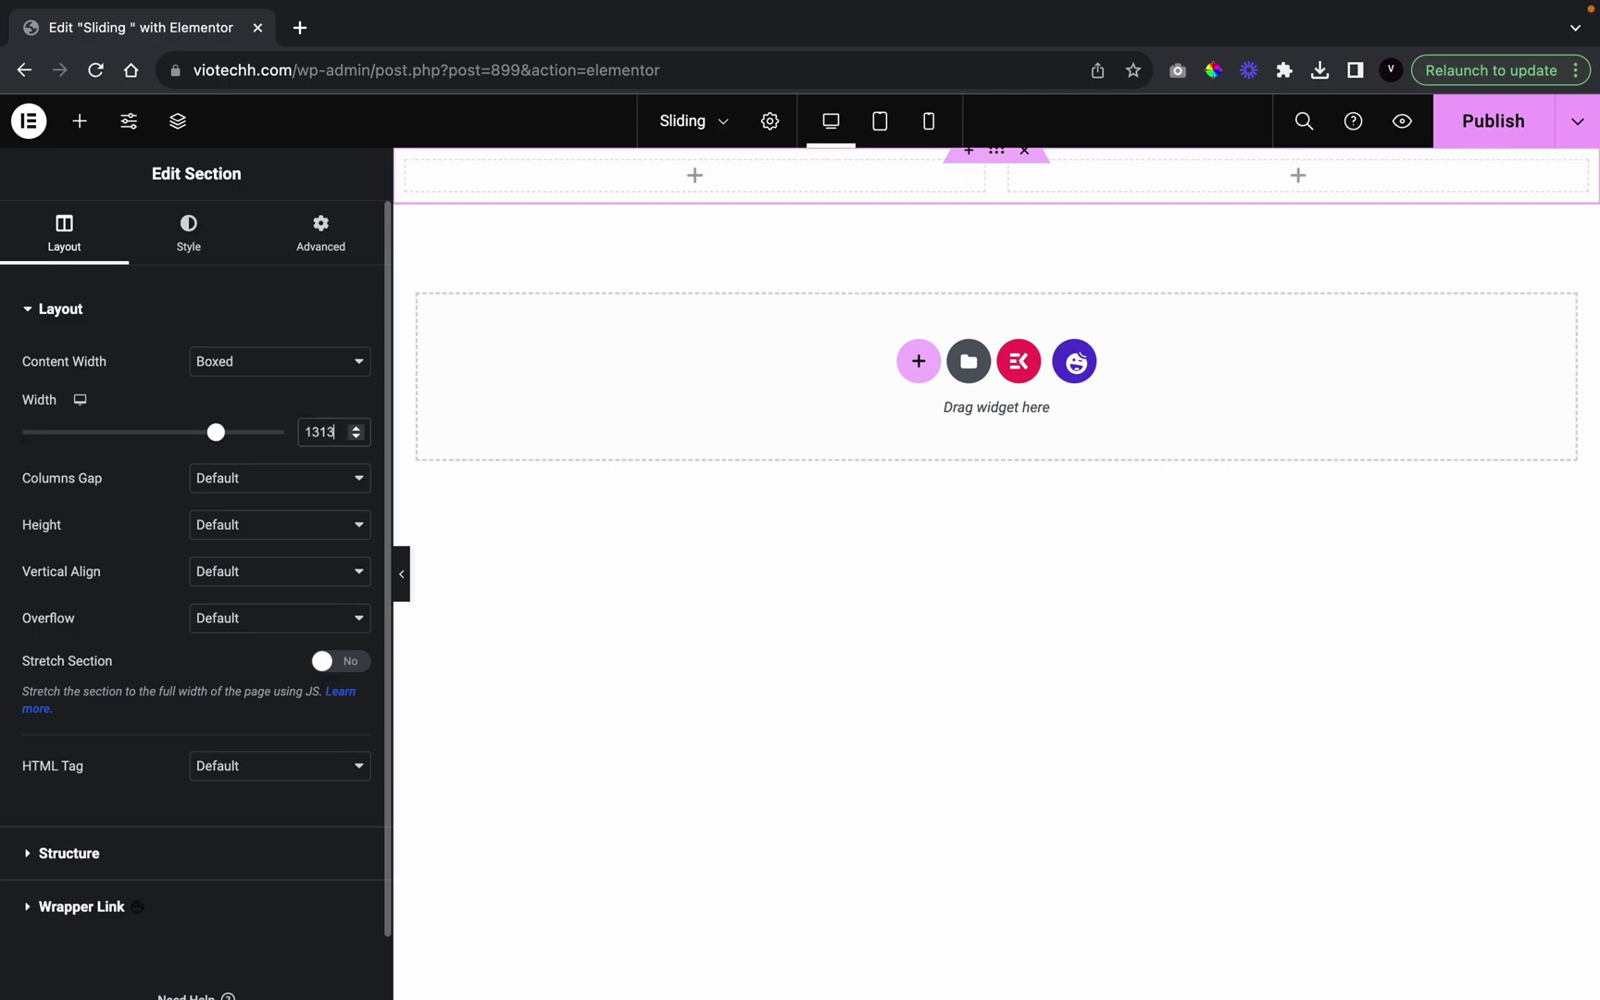
click(267, 524)
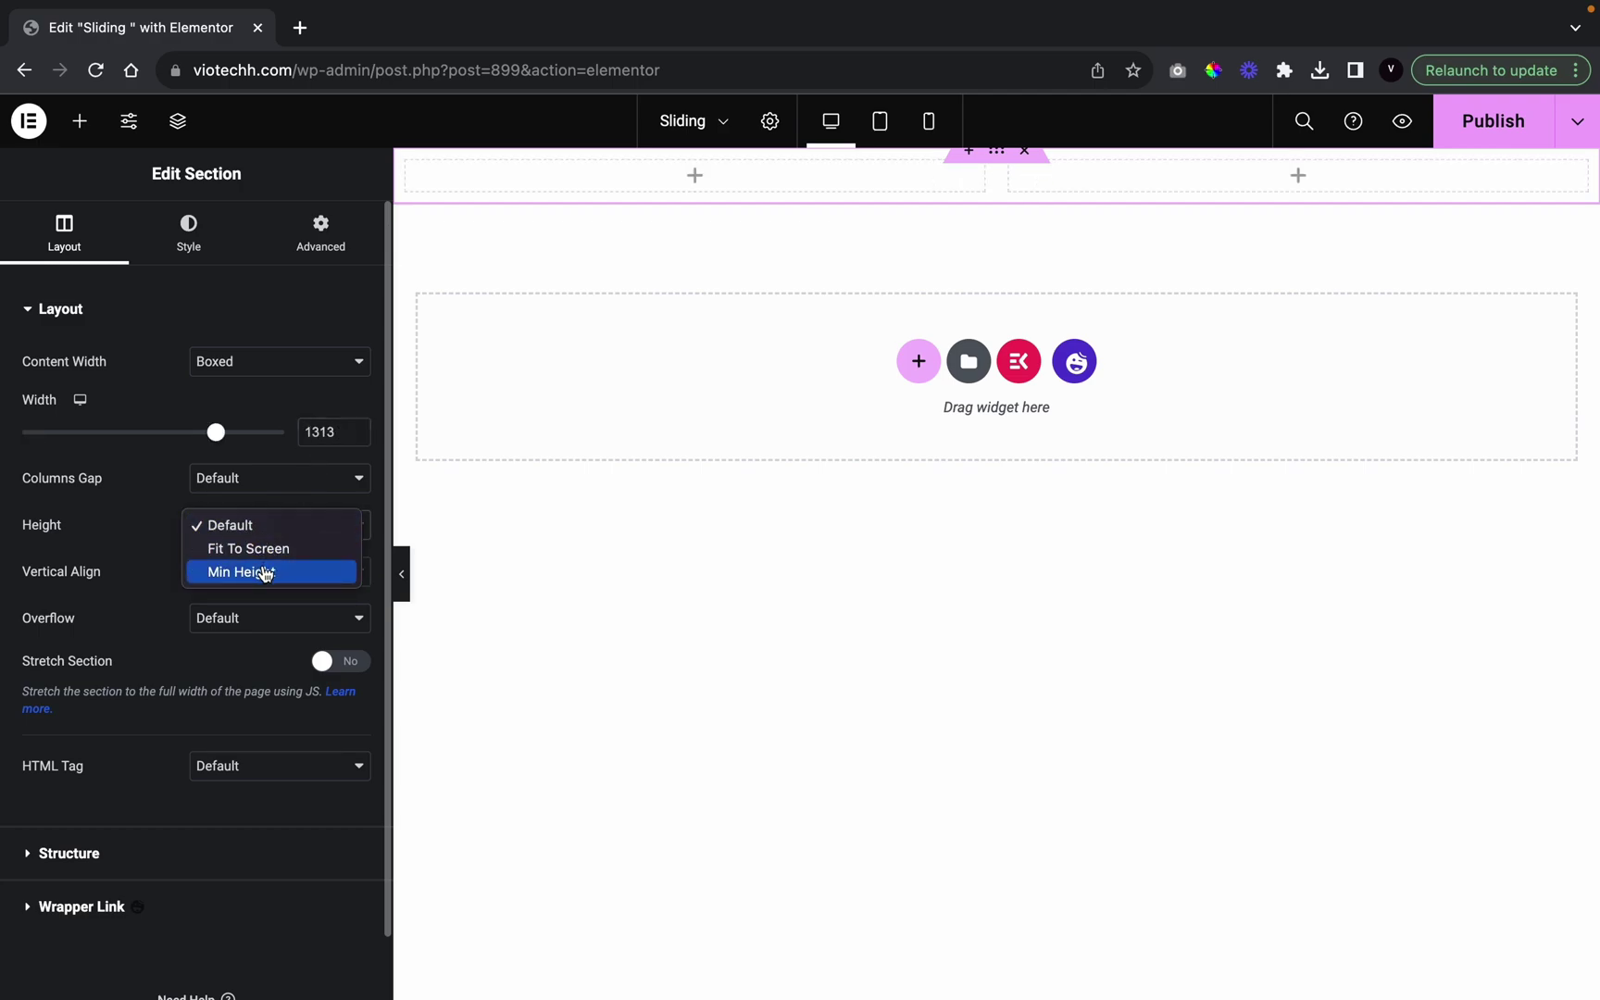
click(145, 531)
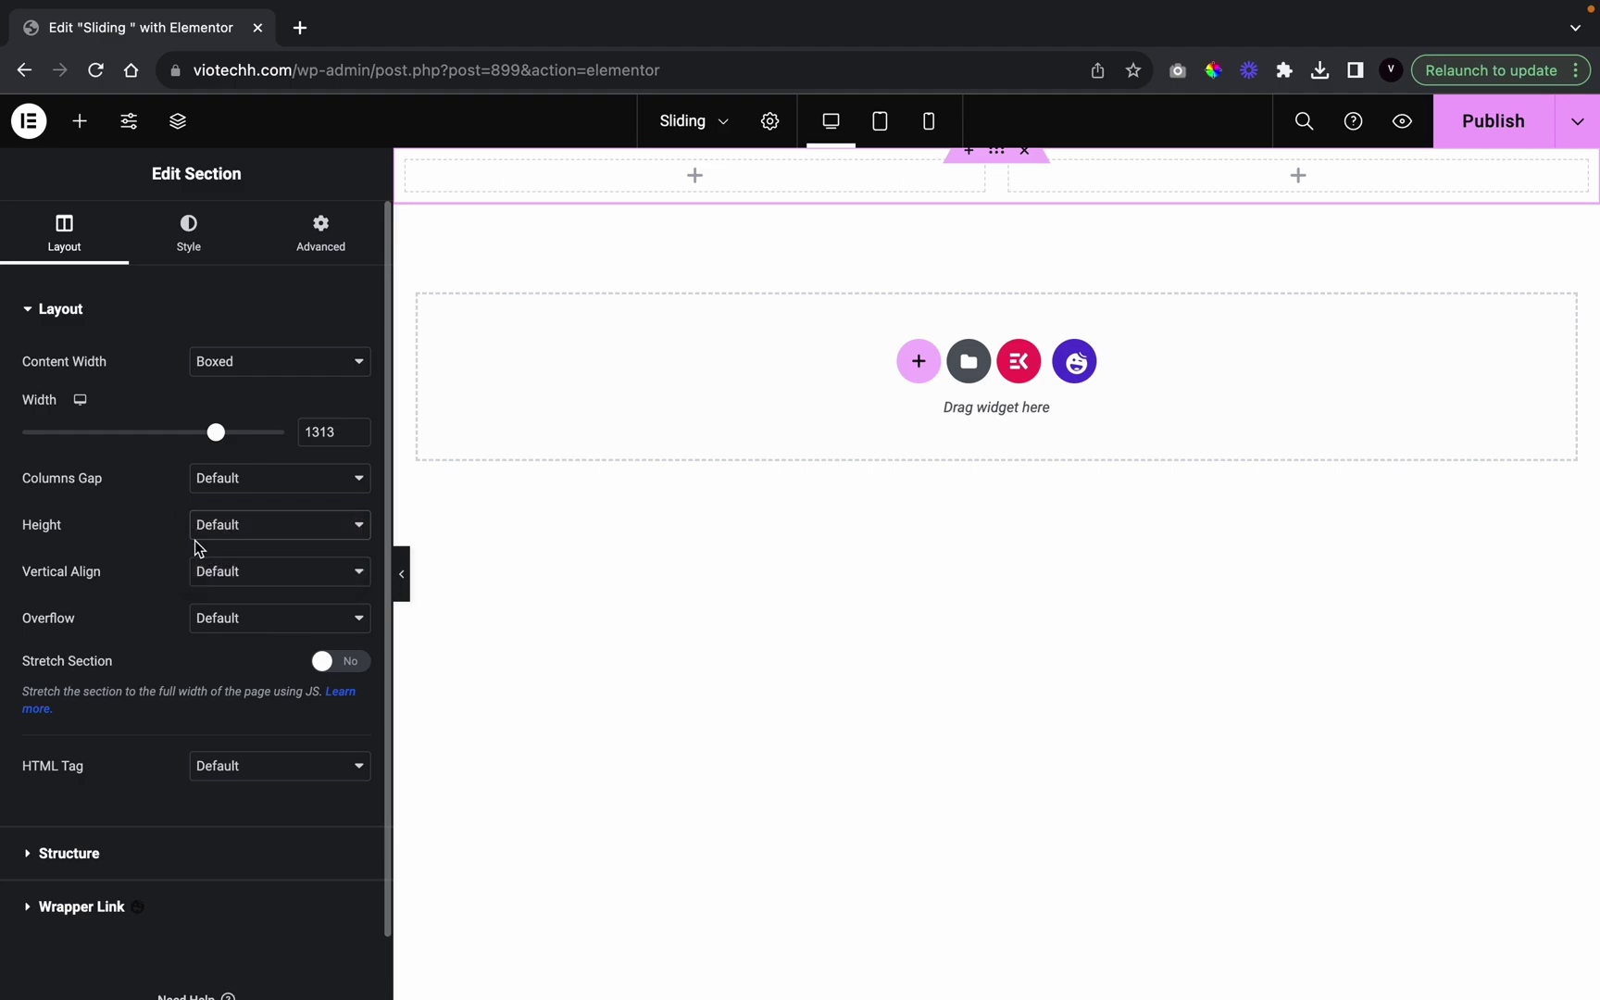
click(222, 529)
click(215, 571)
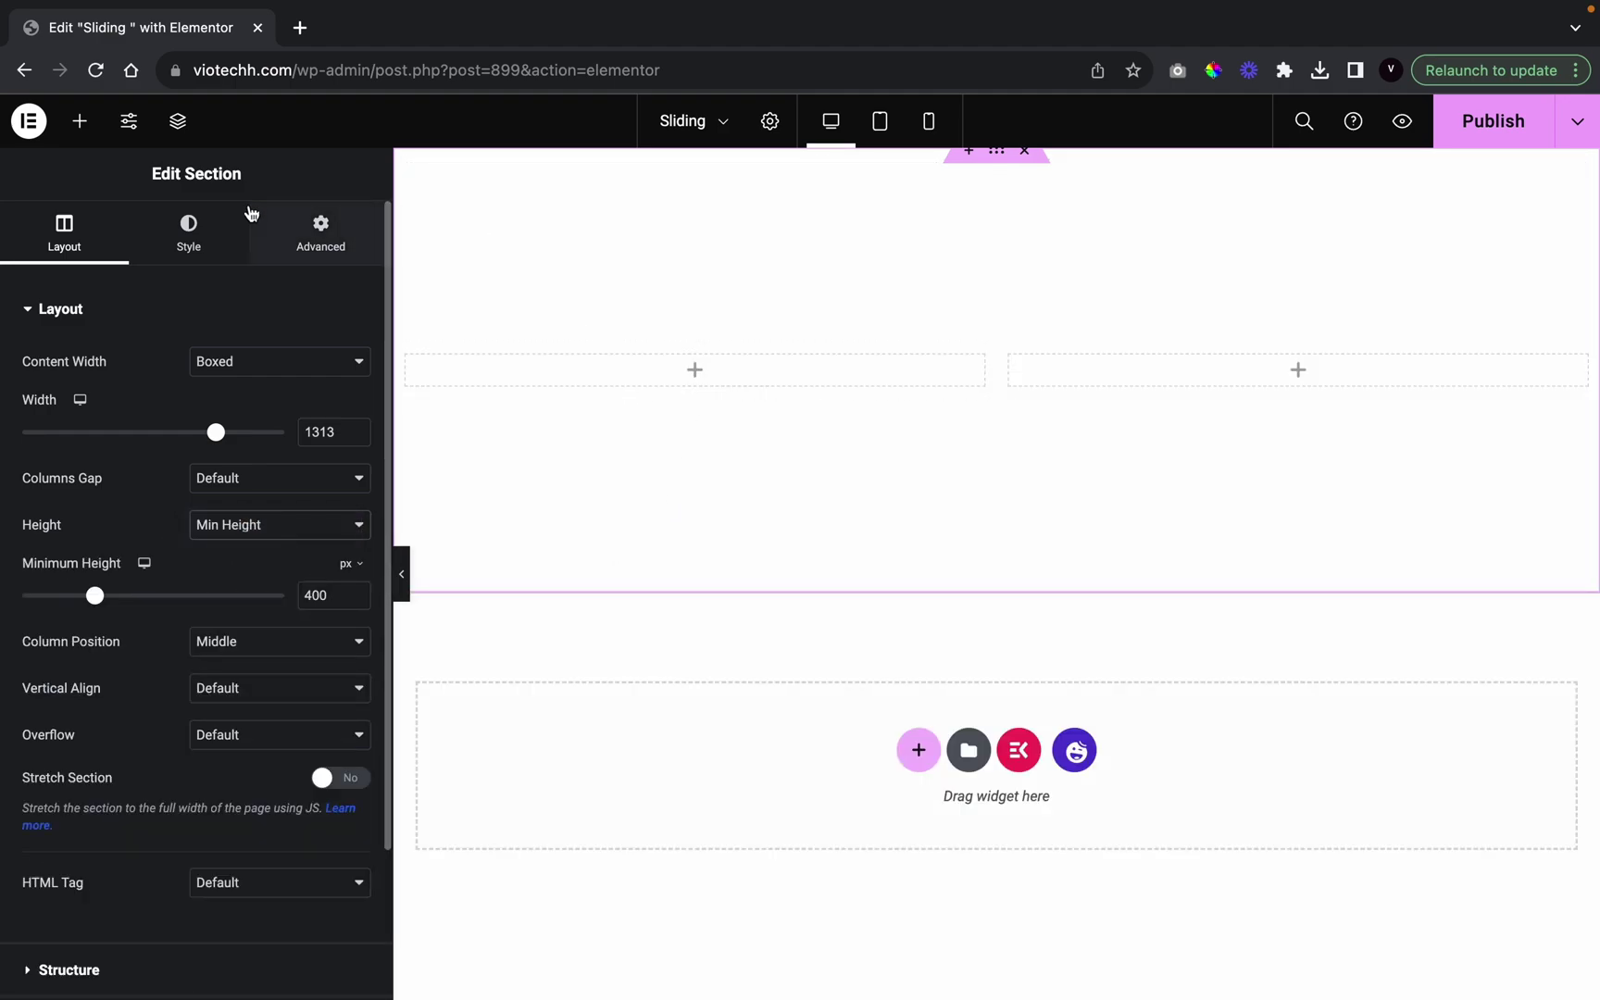
Place Heading, Text Editor and Click here Button widgets in the left column
click(80, 120)
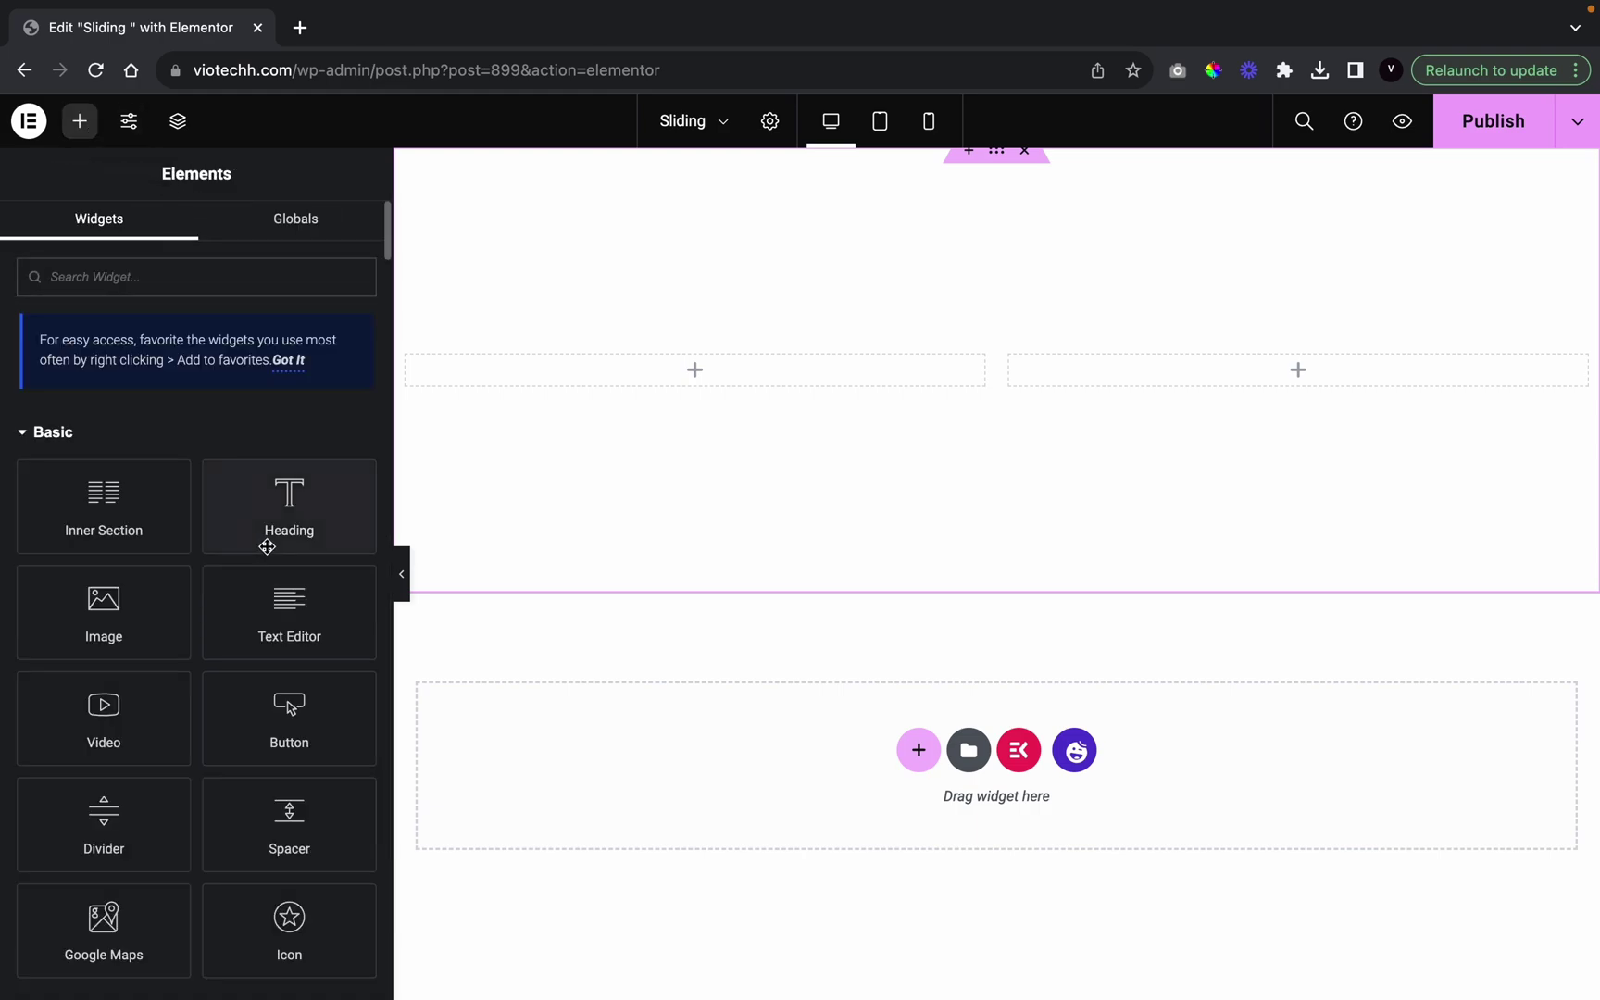
drag(264, 541, 683, 371)
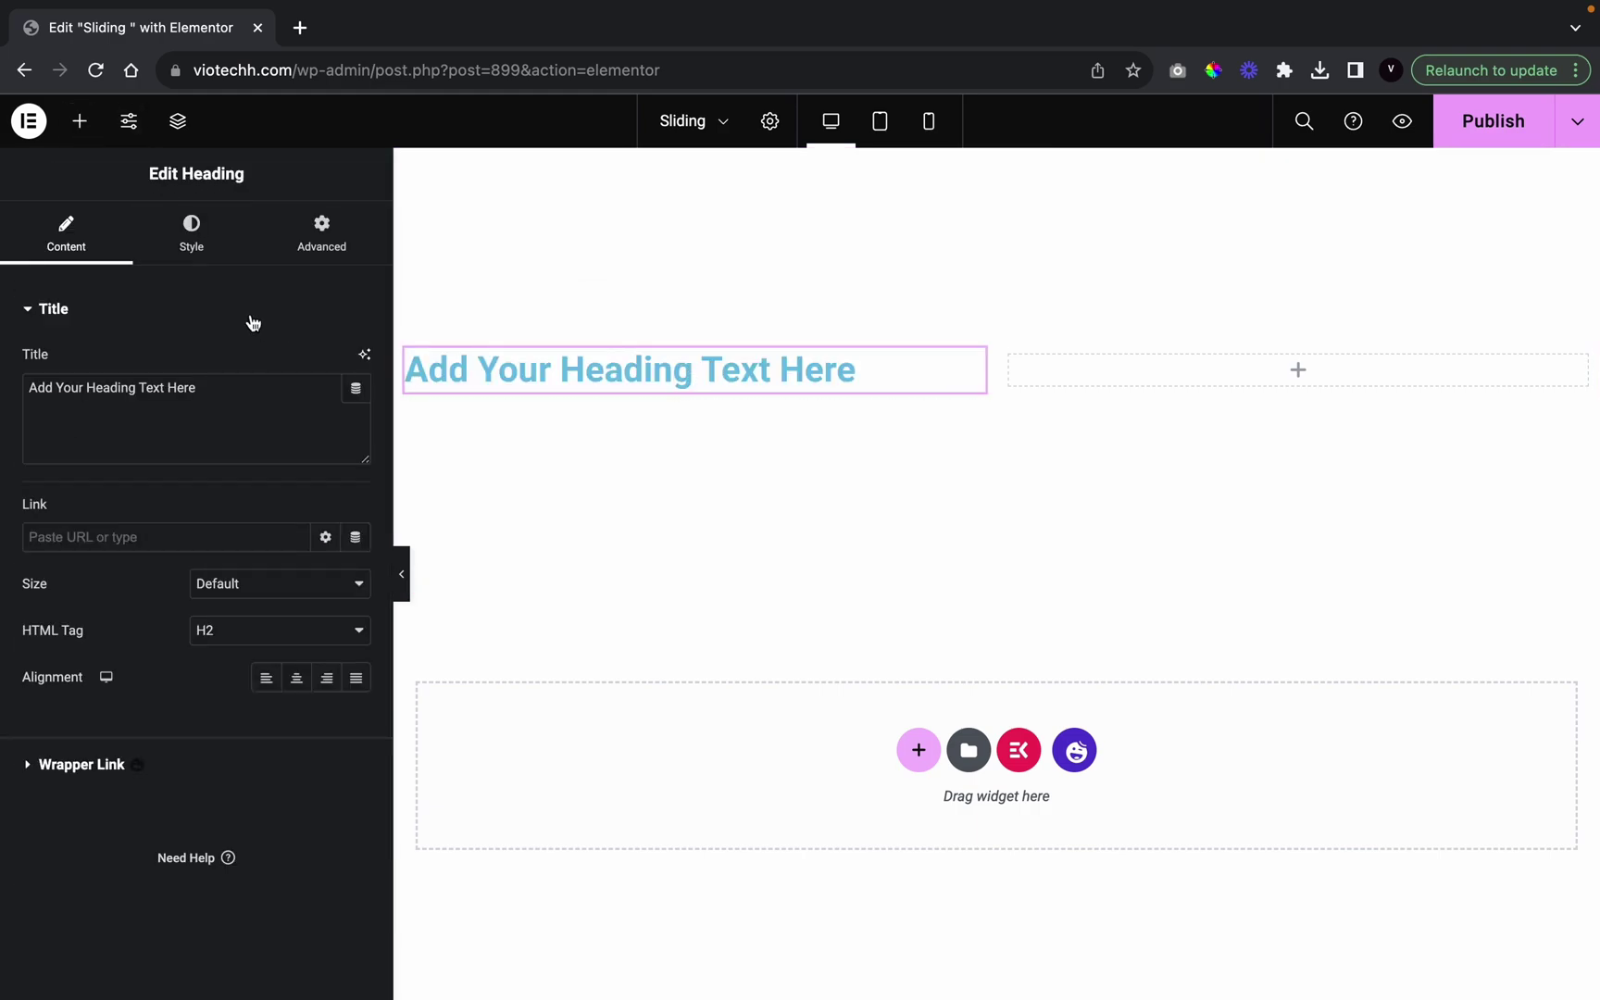
click(80, 120)
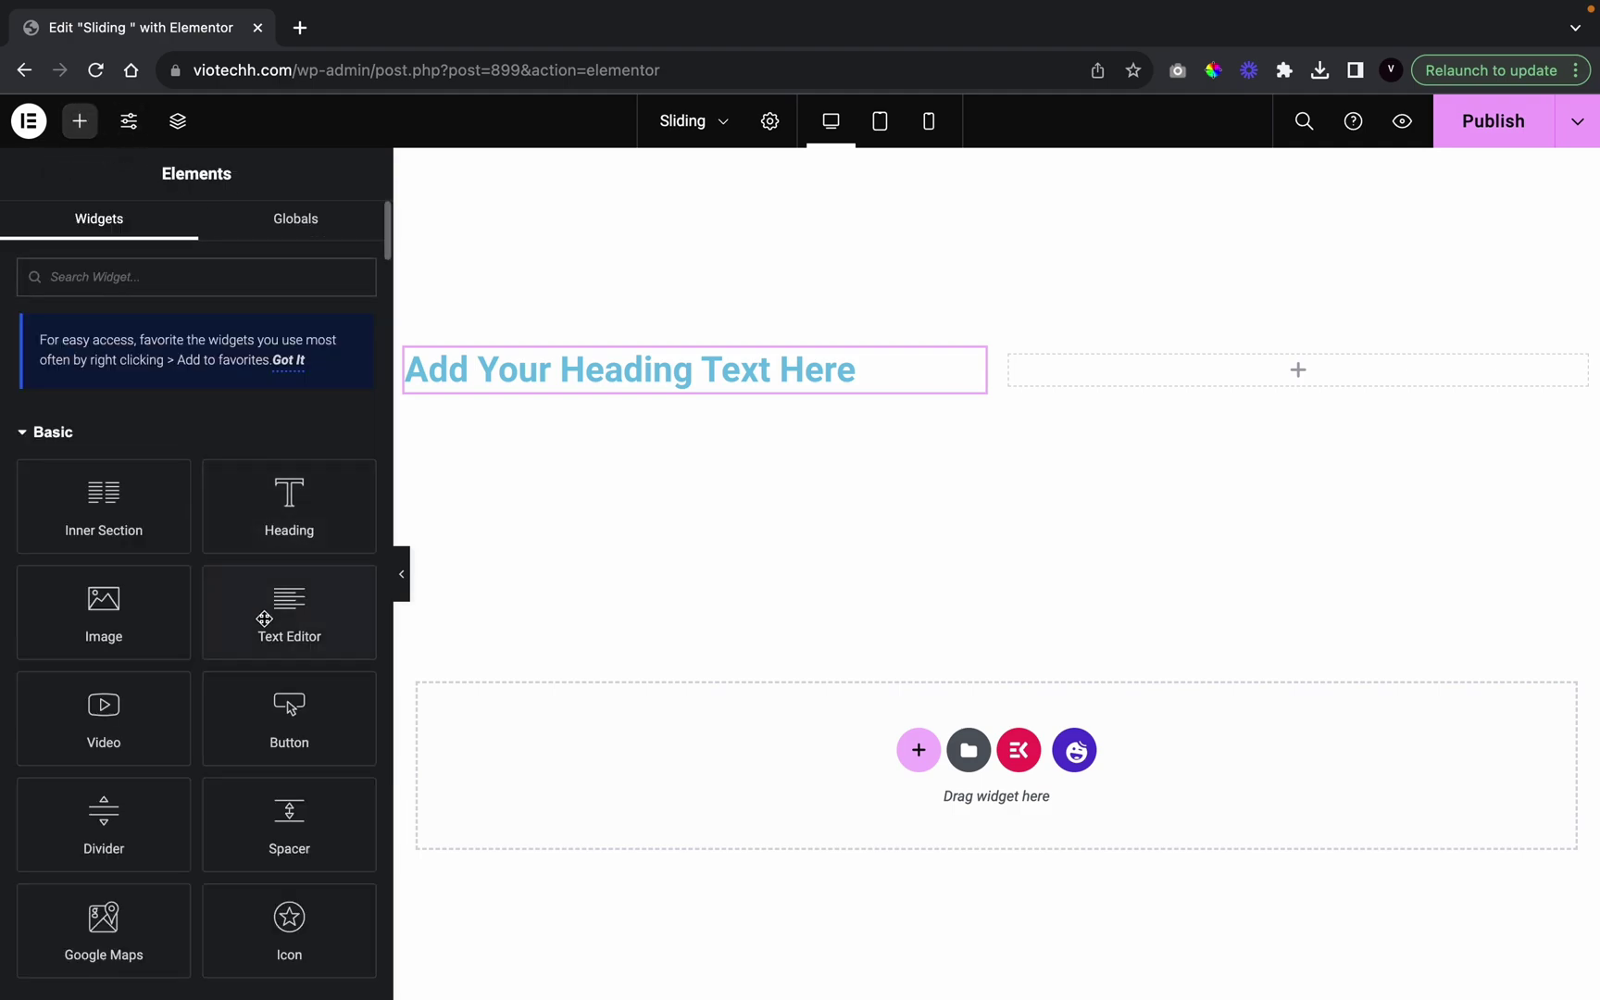
drag(266, 616, 608, 407)
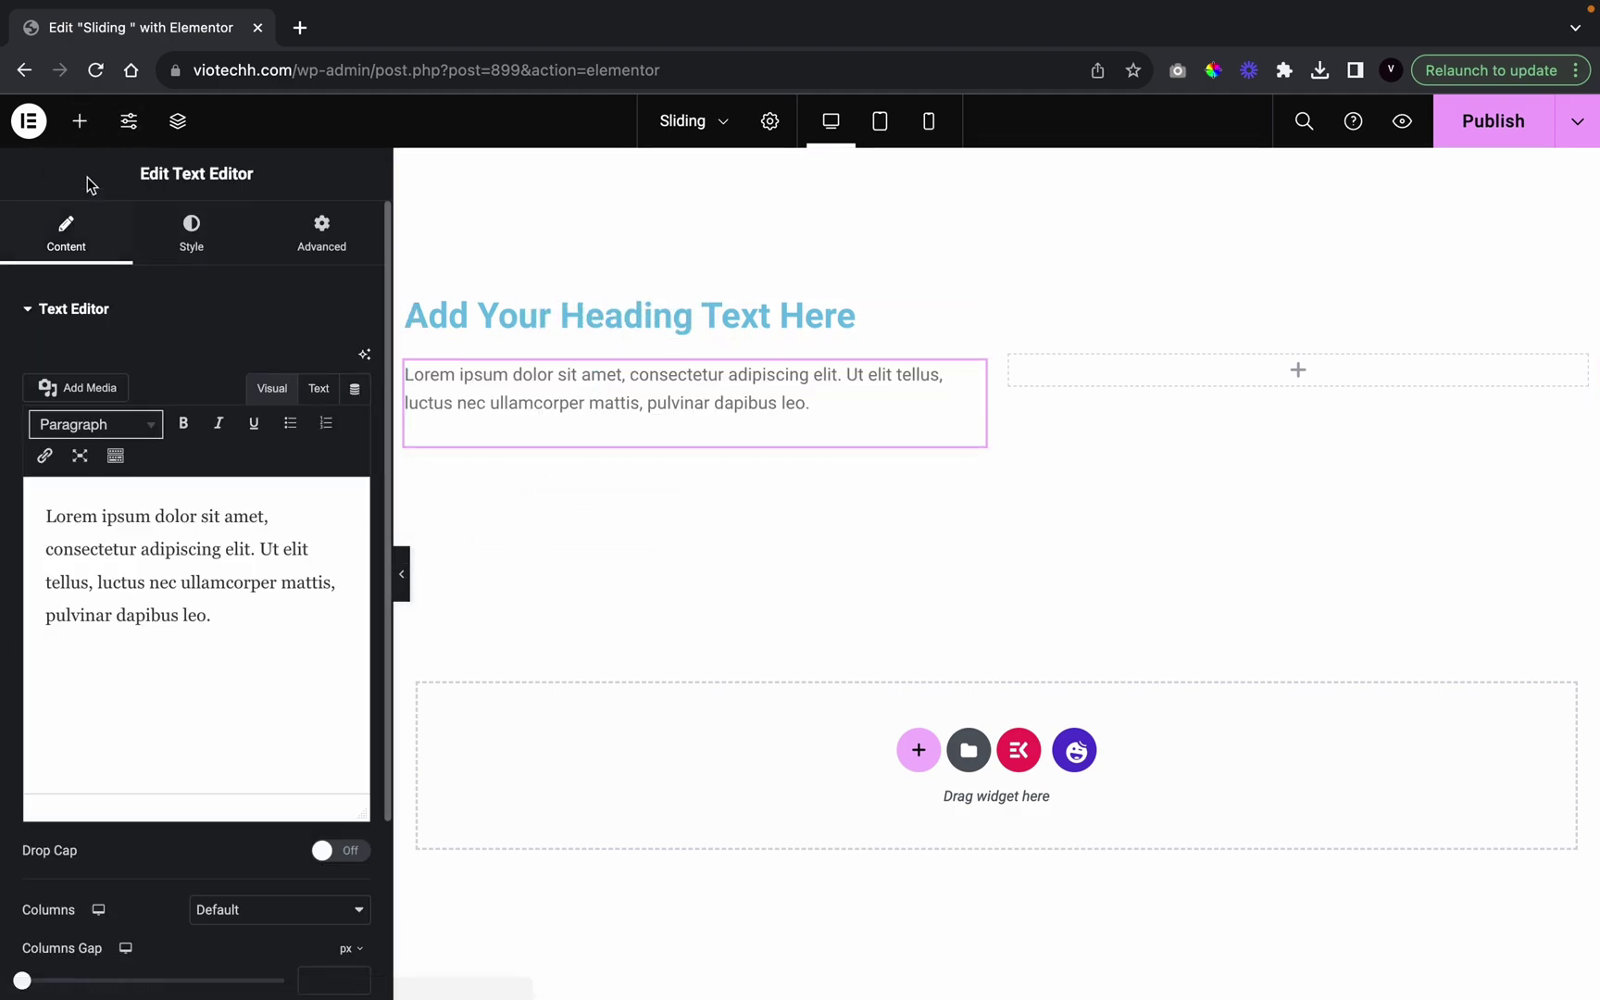
click(82, 122)
drag(253, 733, 593, 436)
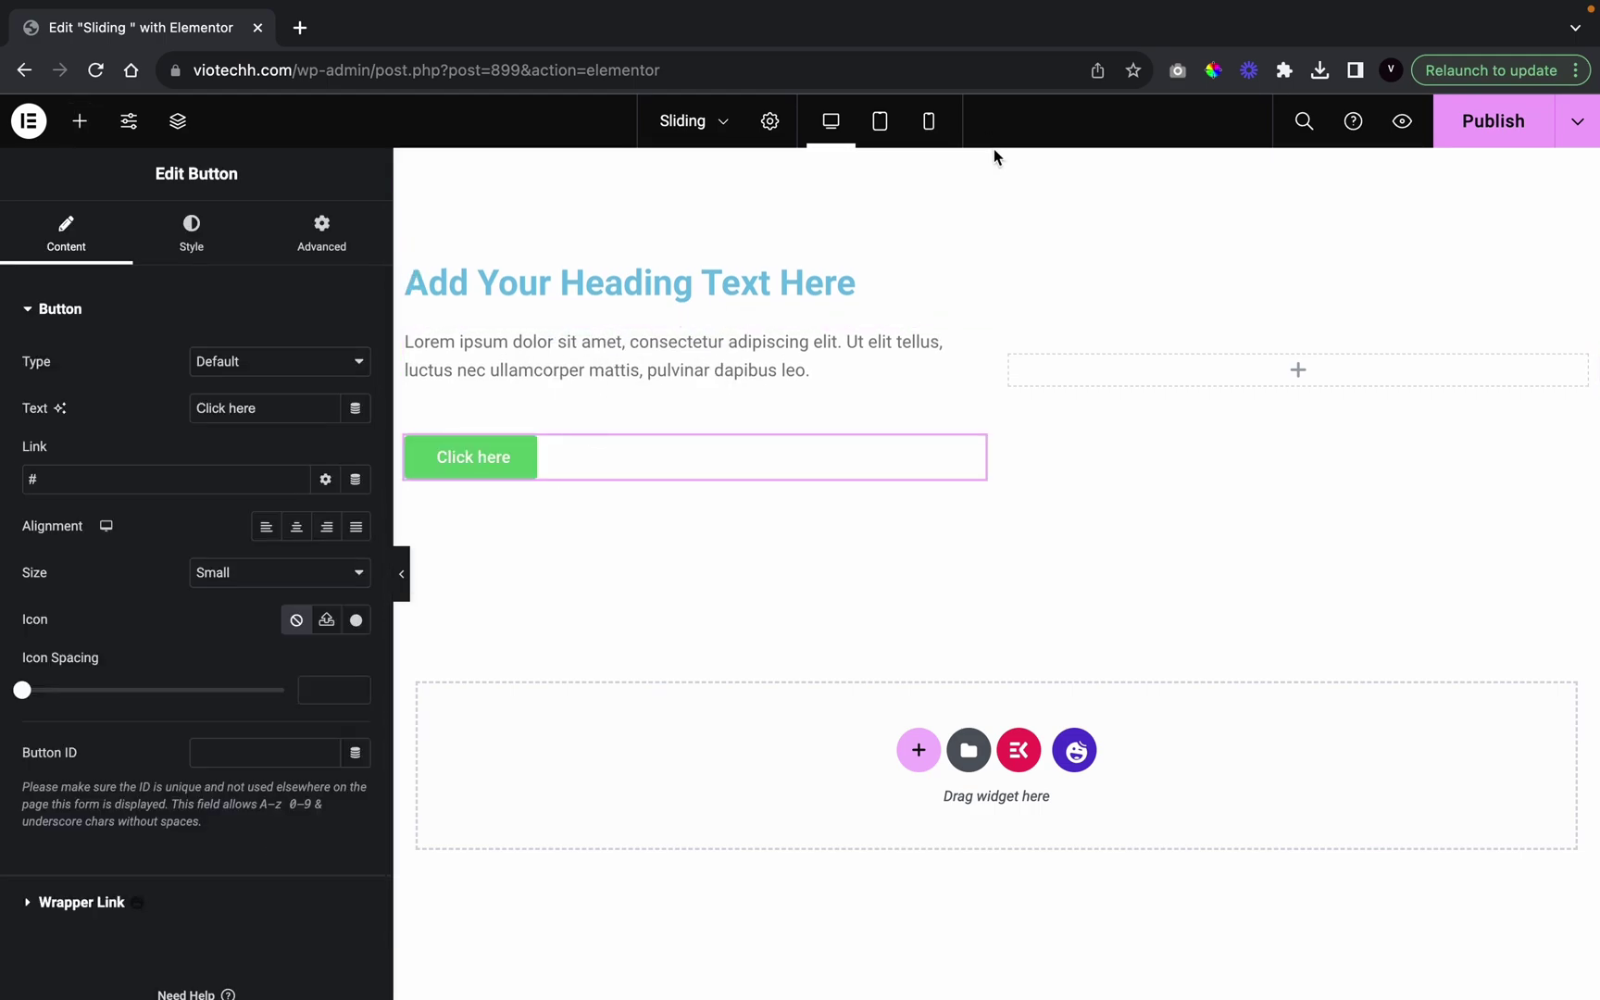
Give the section a classic dark navy #000B31 background
click(996, 151)
click(221, 243)
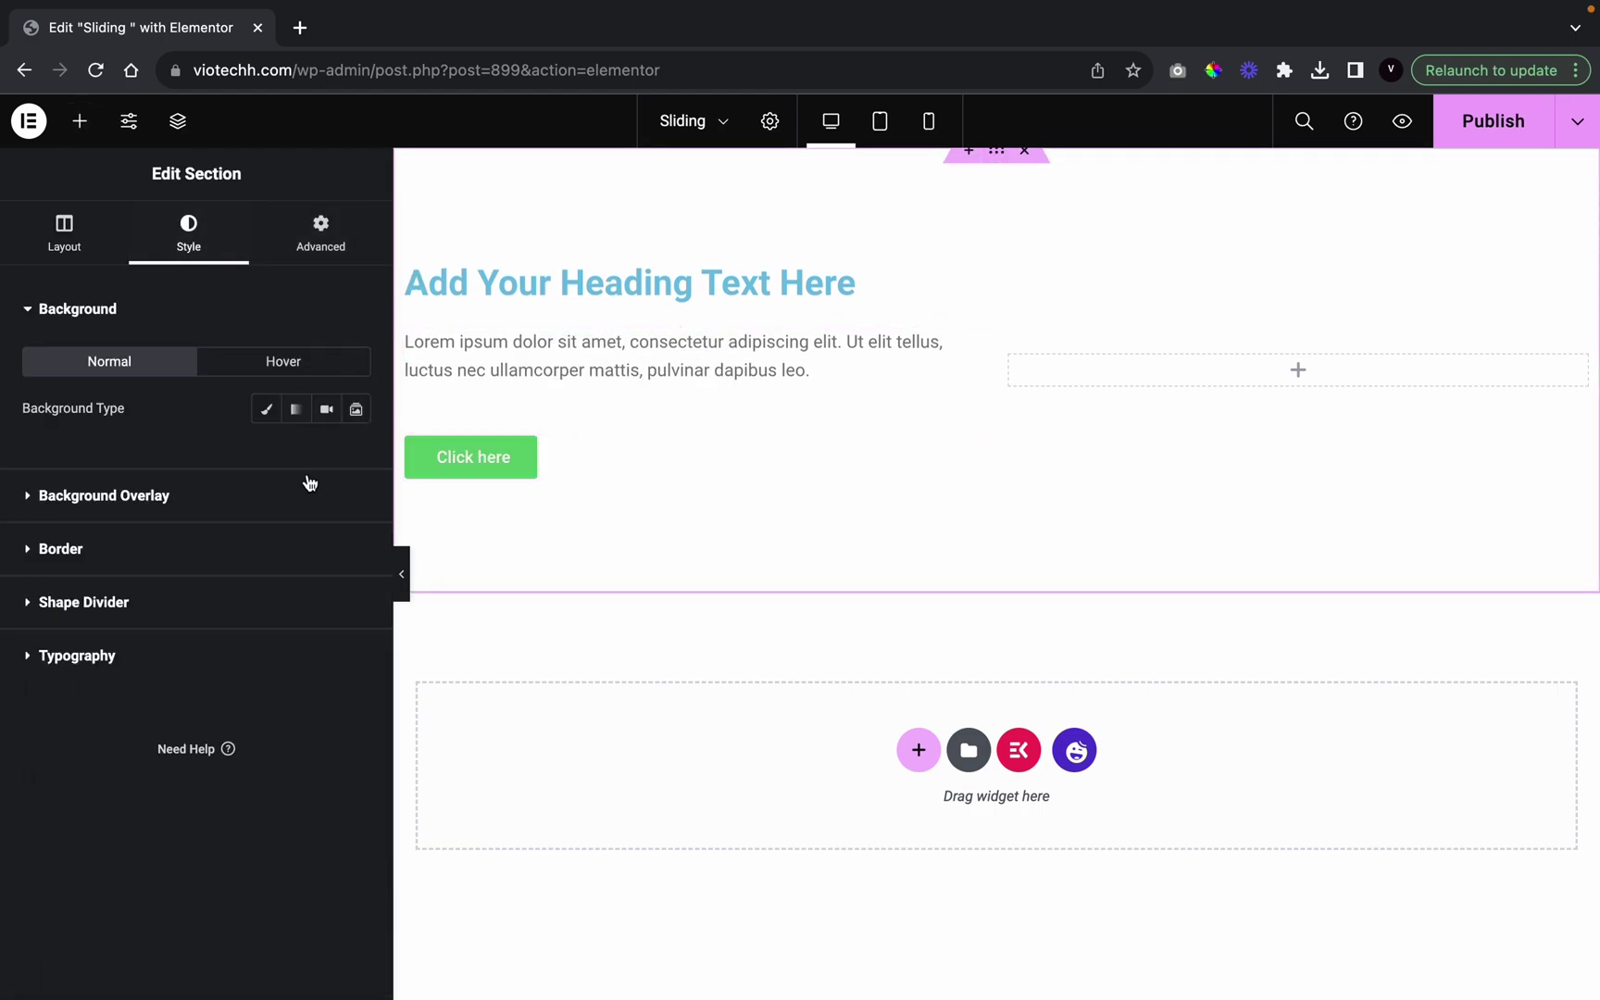
click(268, 410)
click(329, 457)
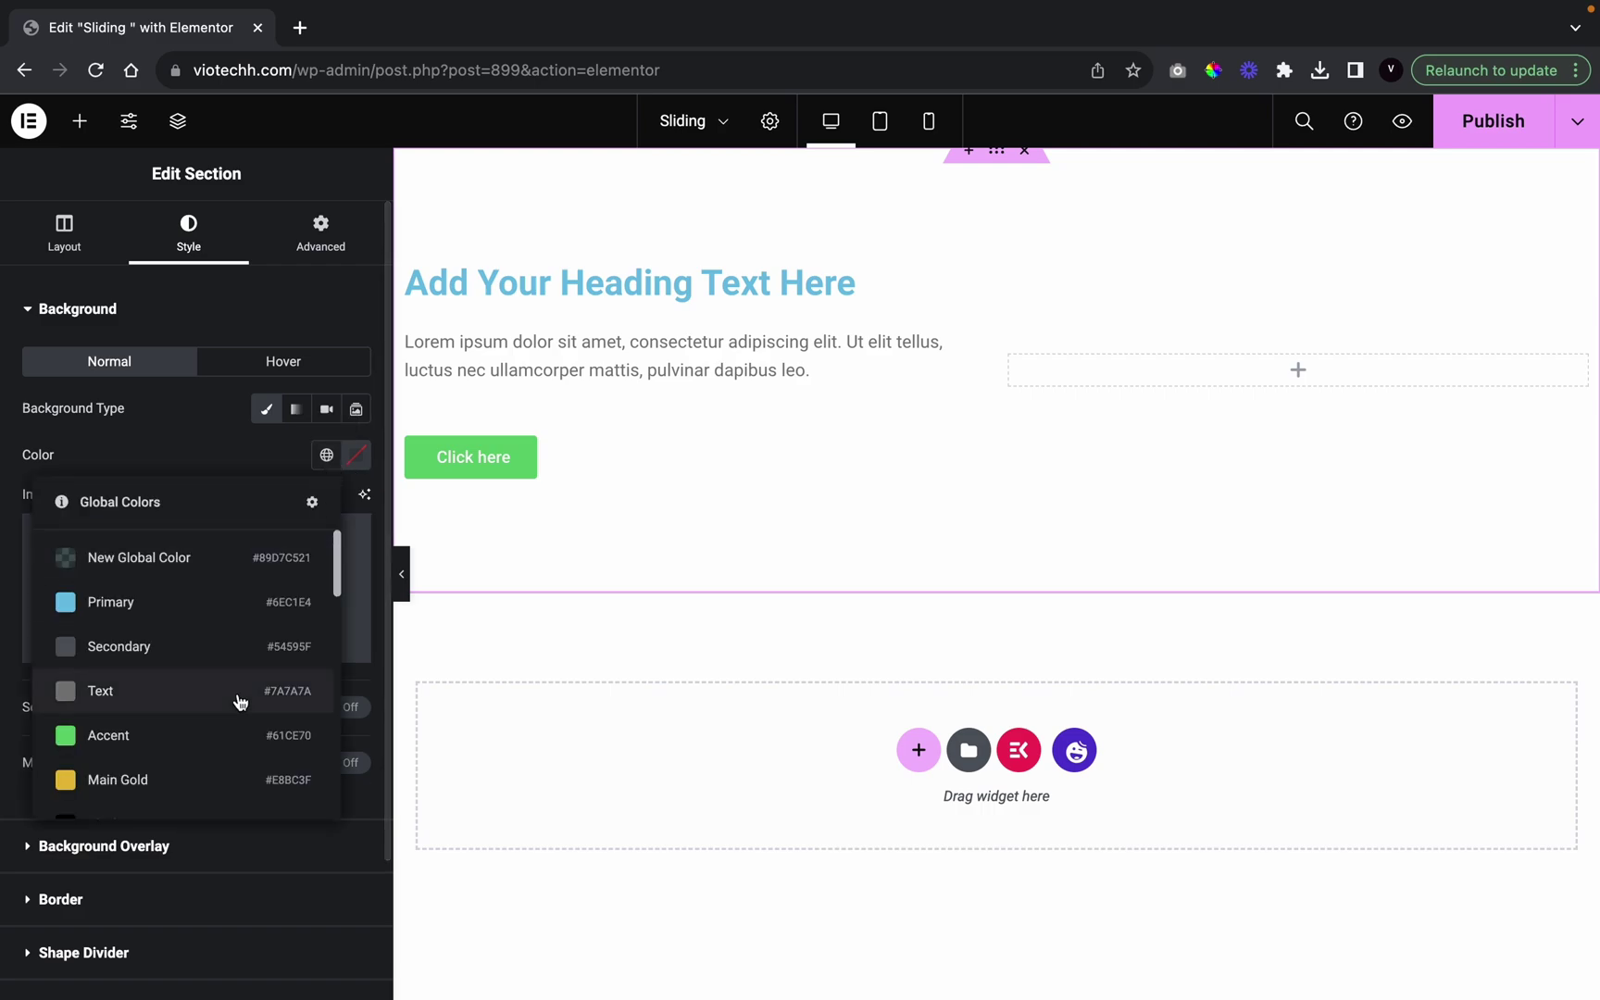
scroll(227, 761, down, 10)
scroll(227, 761, down, 2)
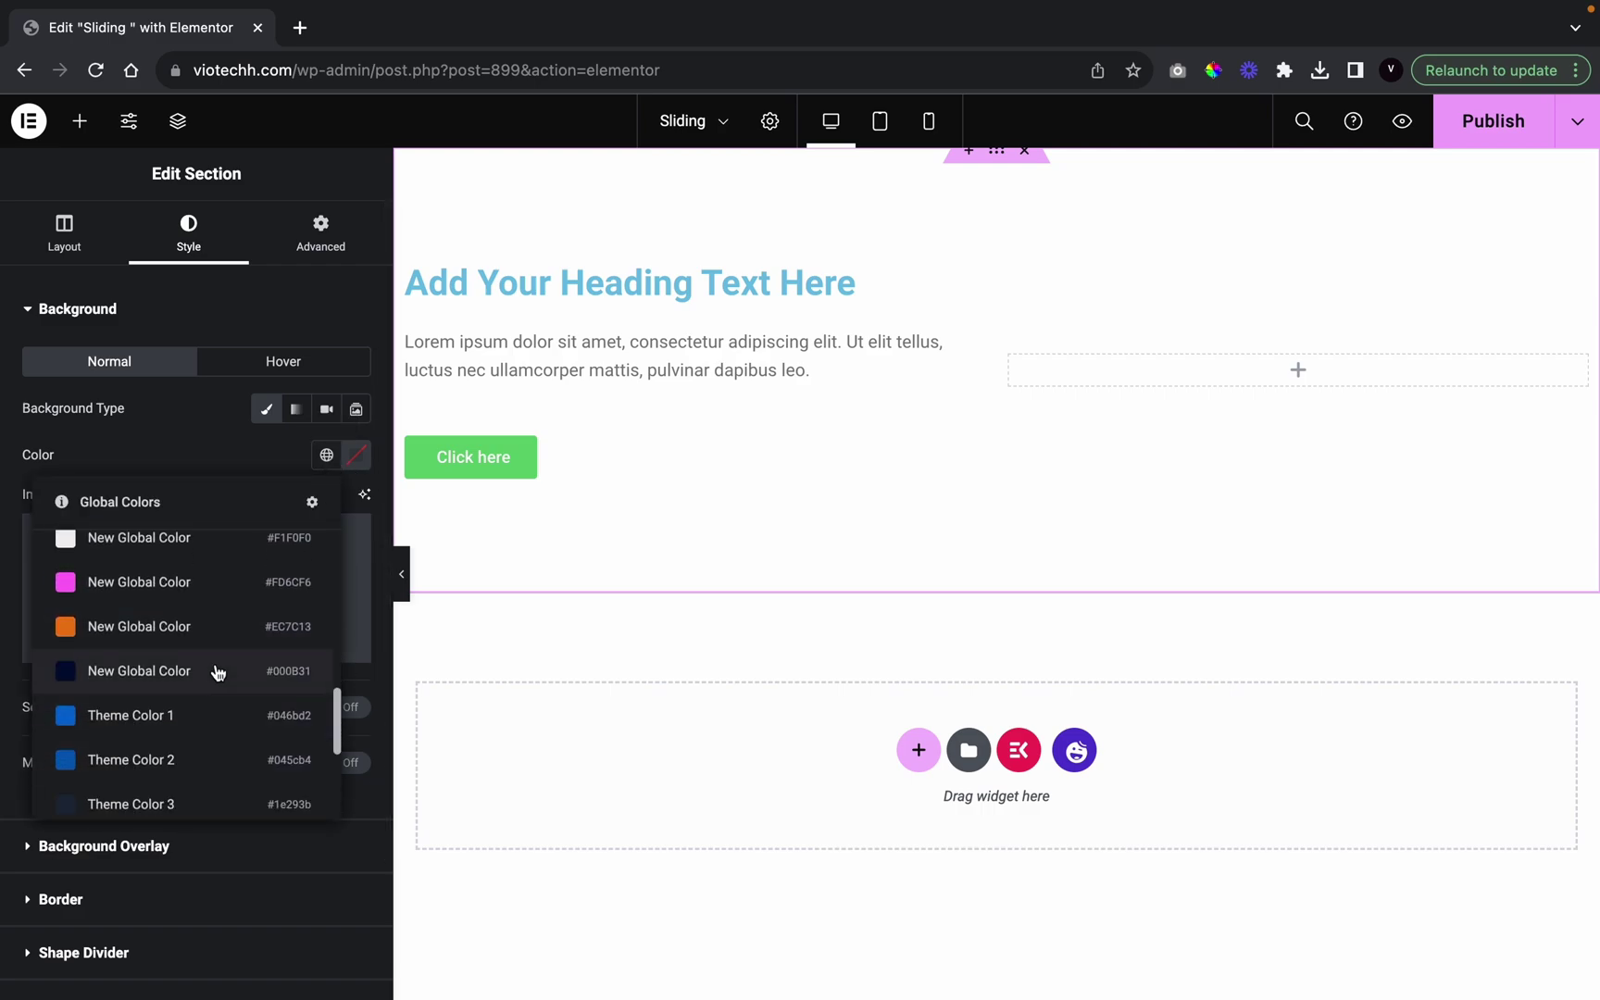
click(214, 668)
Change the heading text to 'Meet Our Team'
click(593, 281)
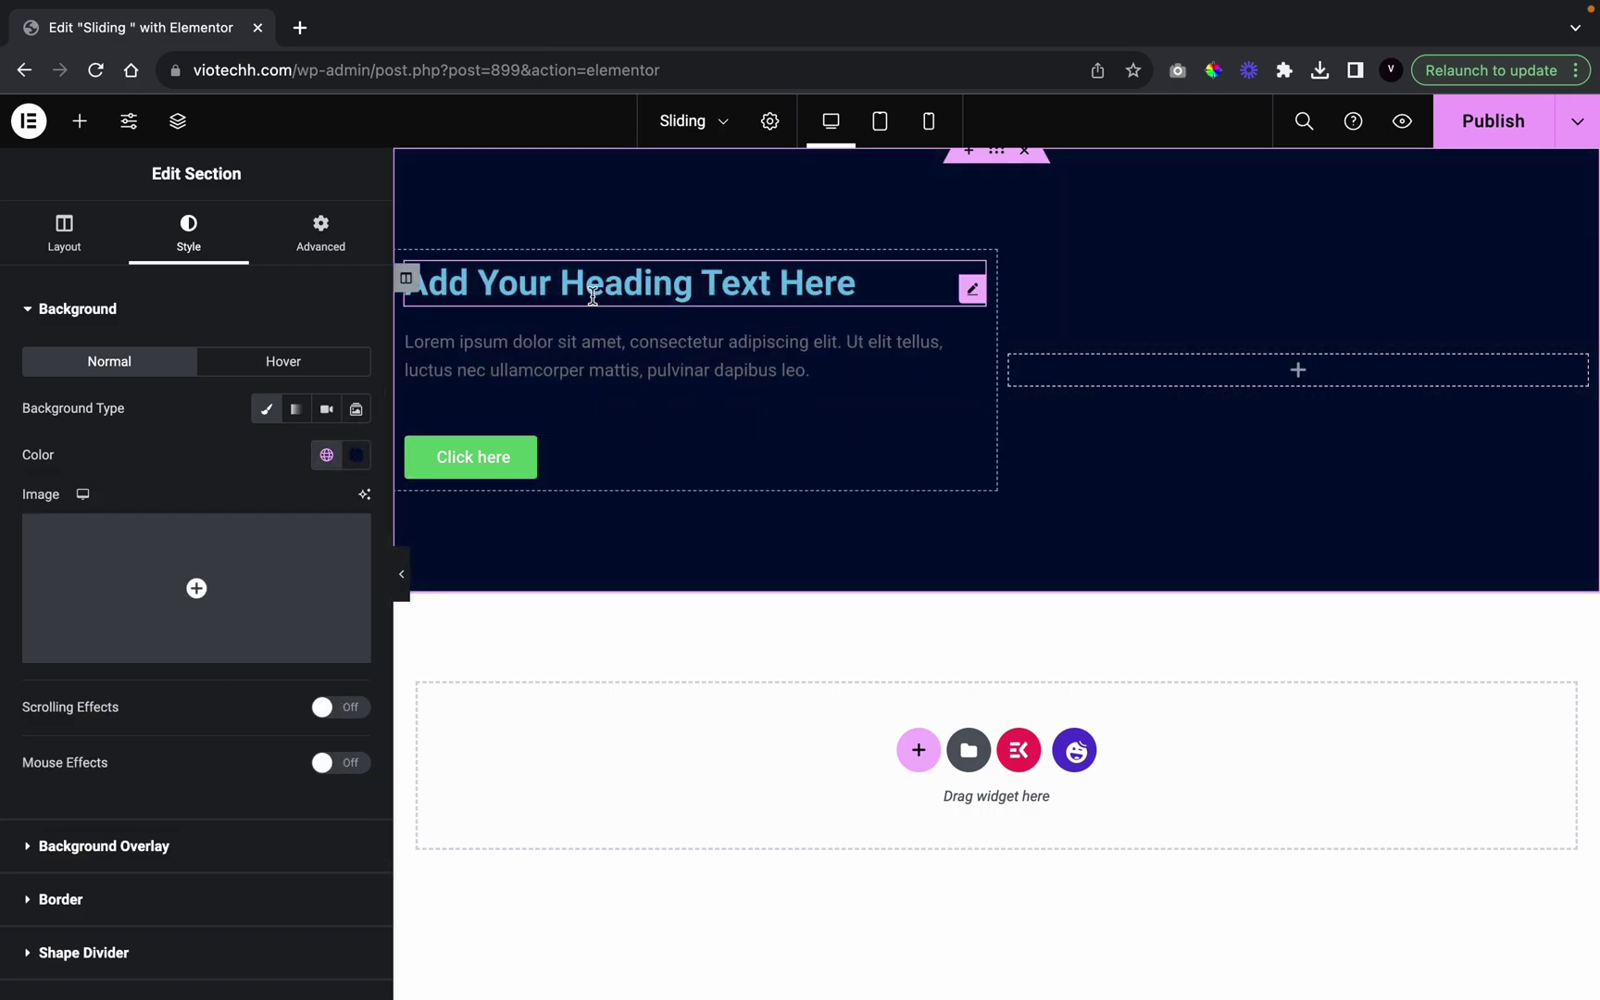
triple_click(197, 374)
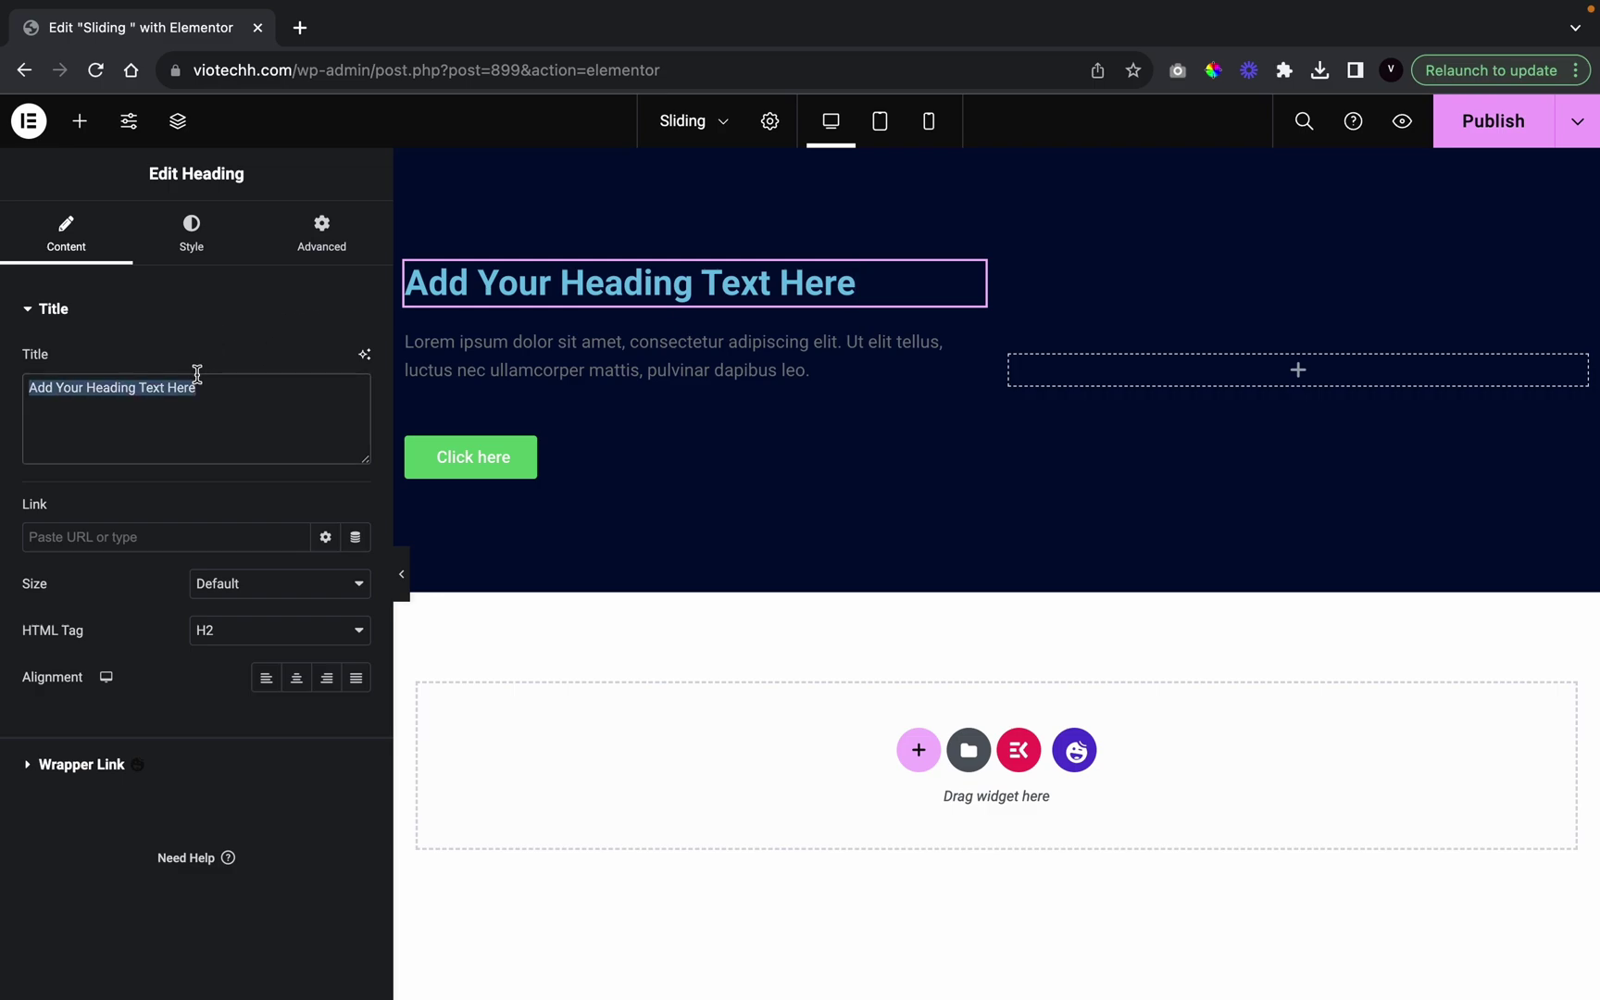
text(Meet Our Team)
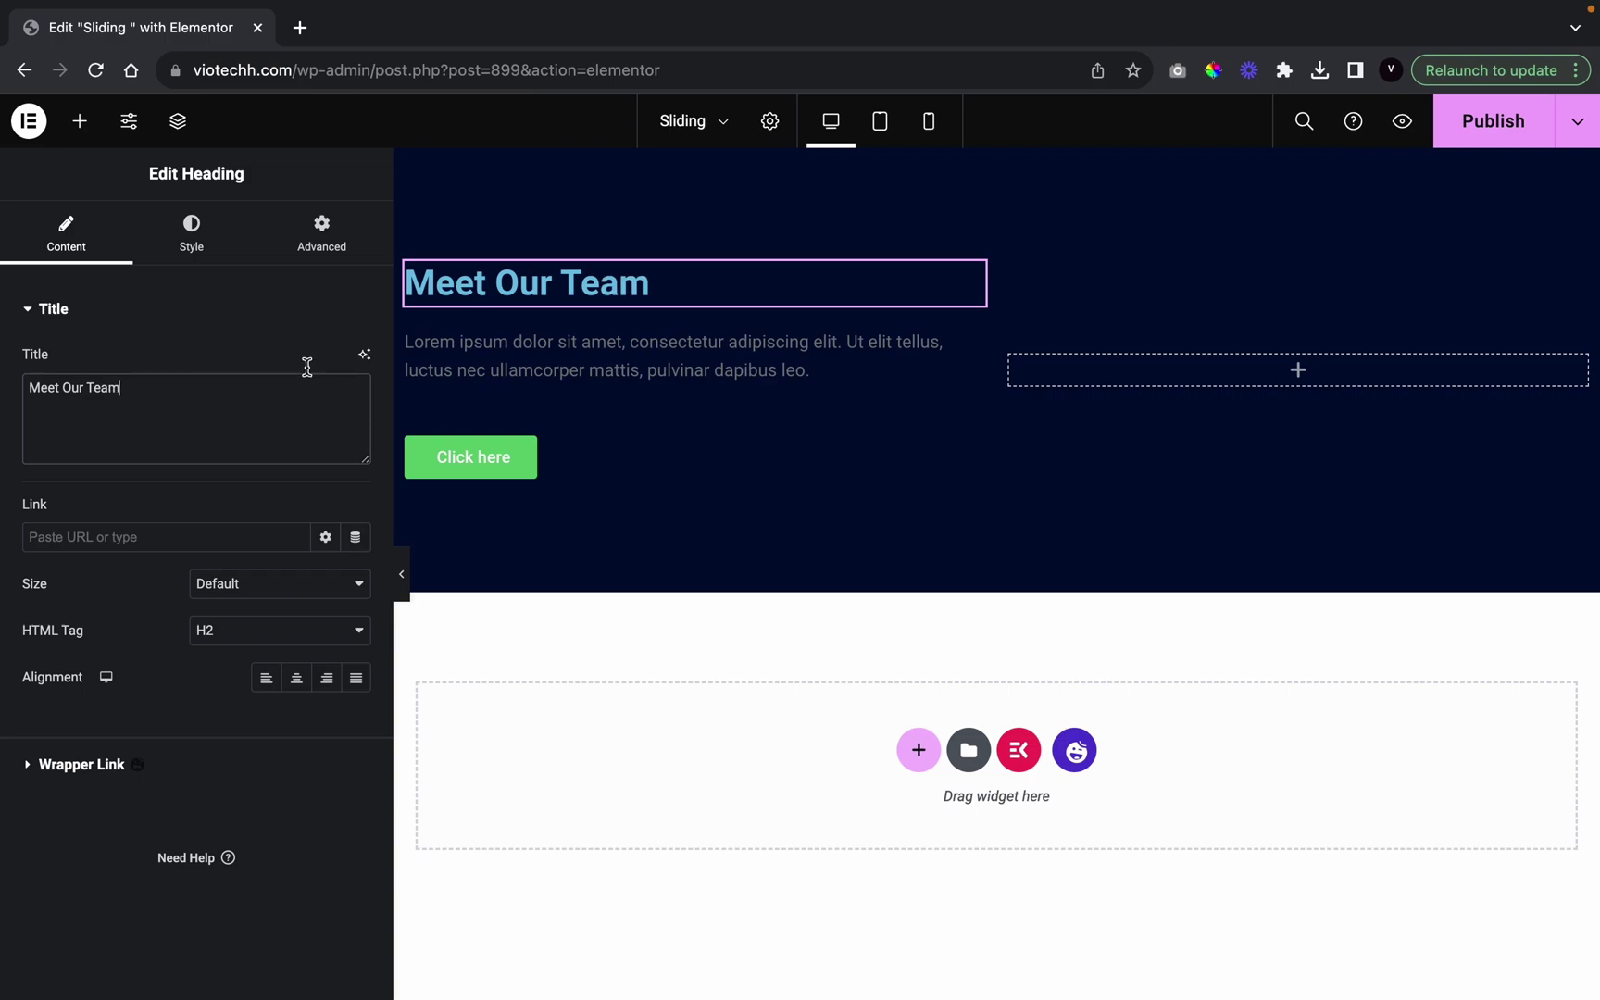
click(685, 350)
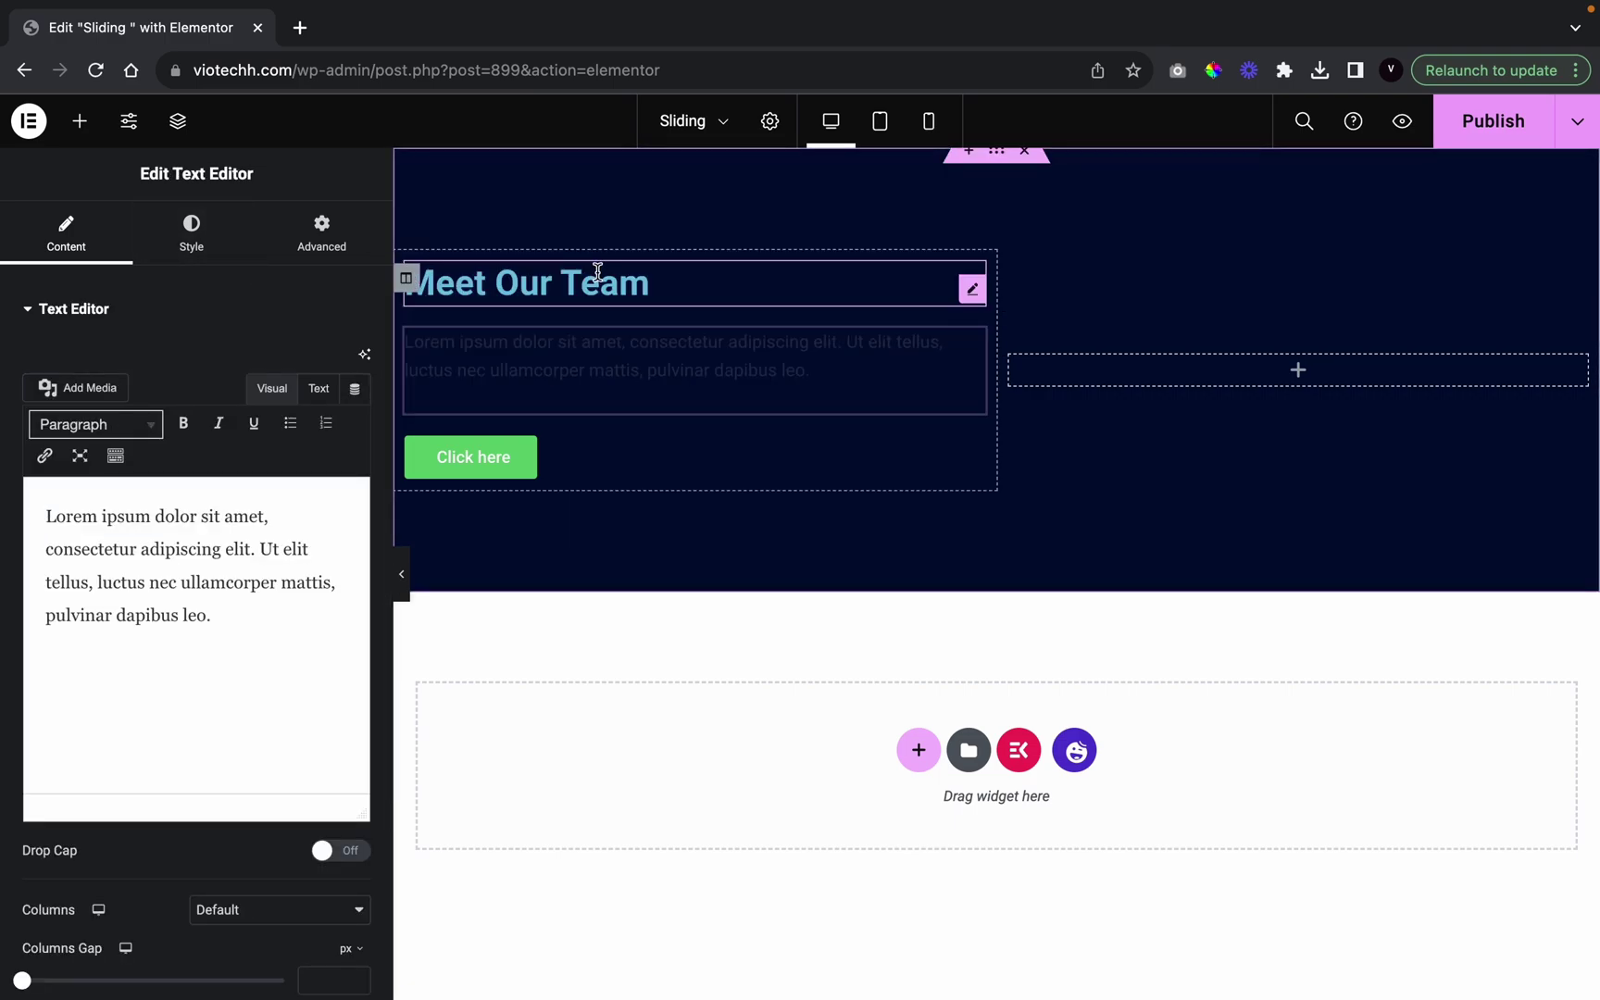
click(598, 271)
Make the heading text colour white
click(227, 236)
click(328, 361)
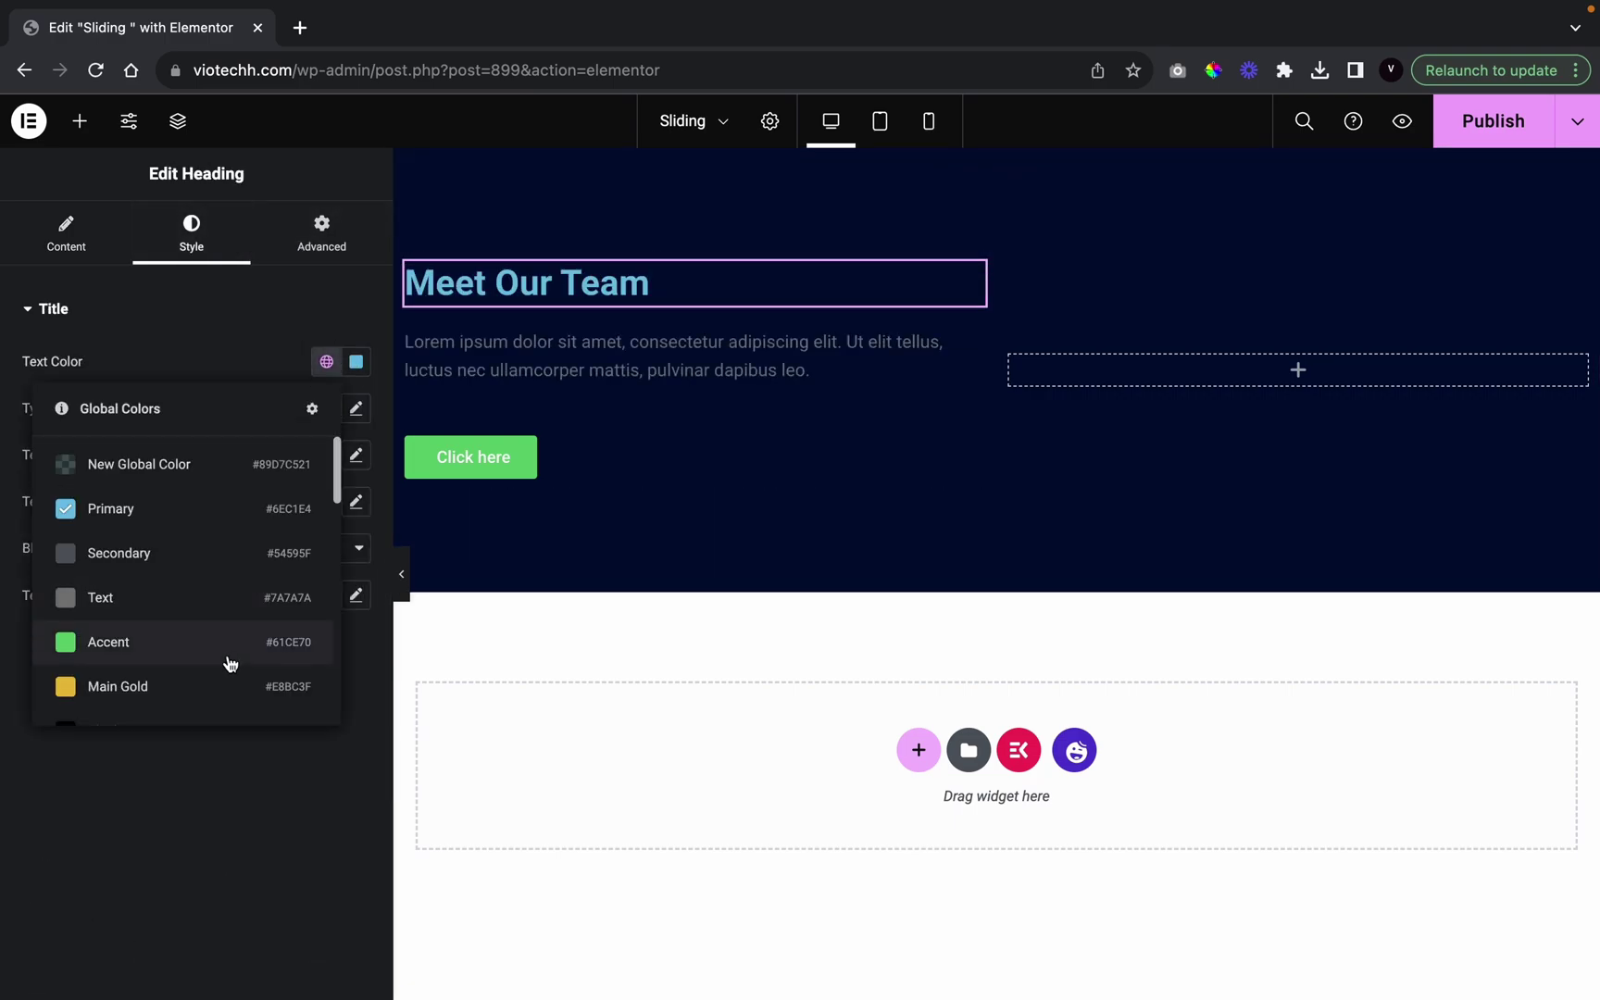
scroll(229, 659, down, 5)
click(245, 604)
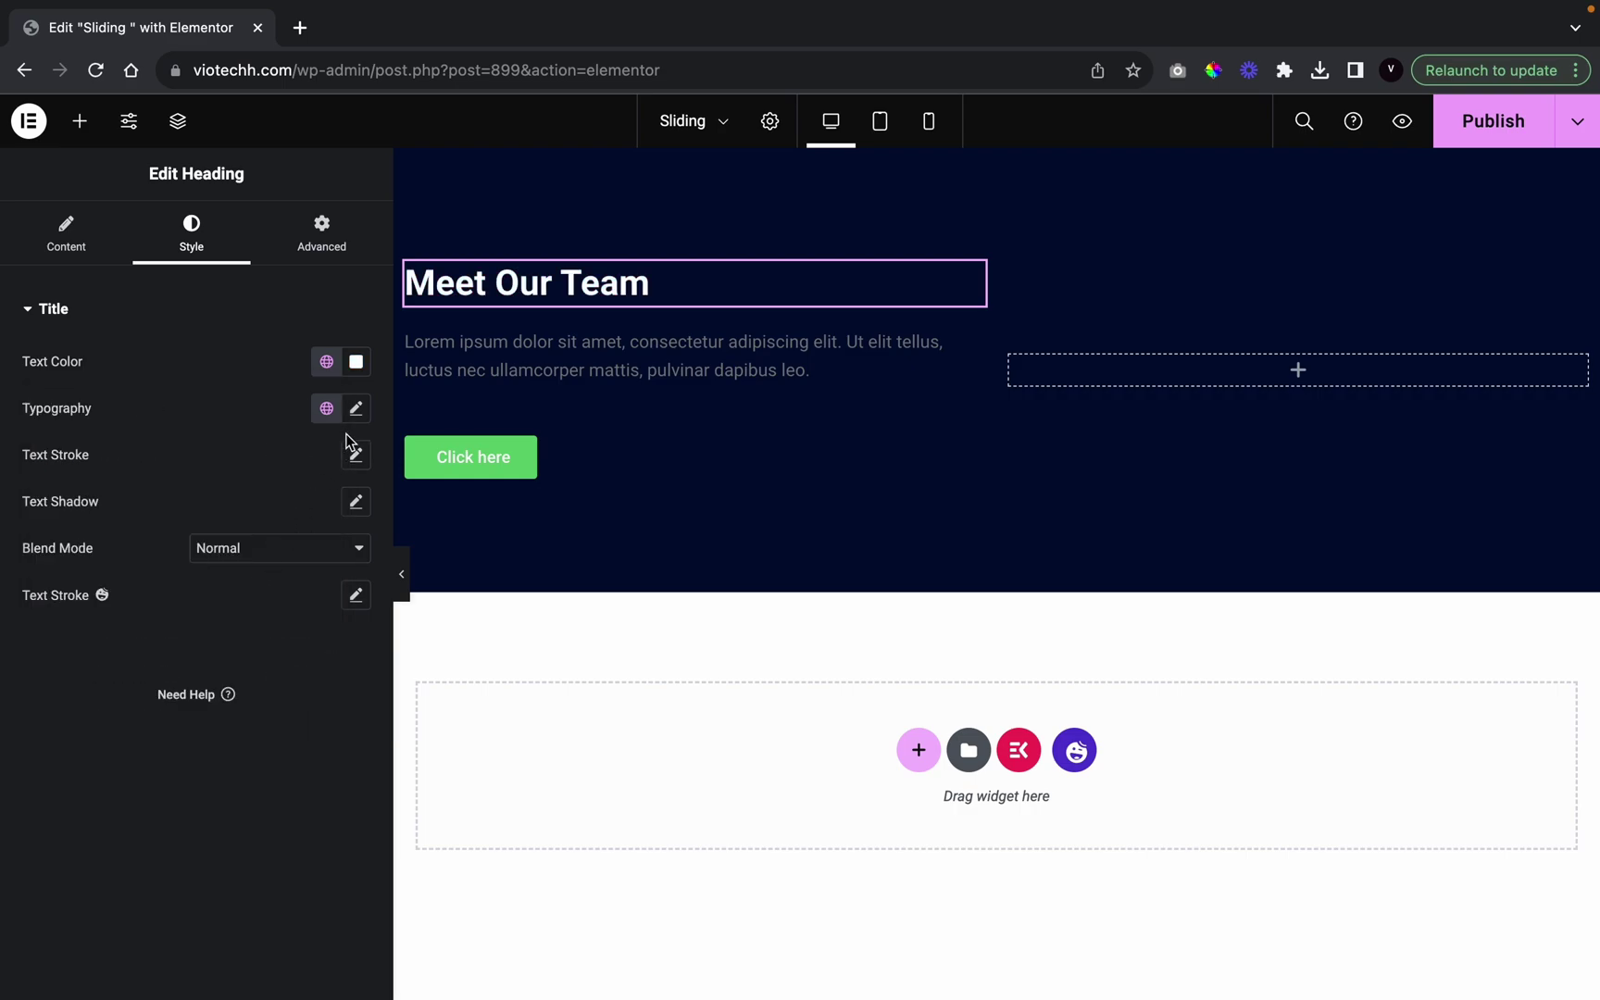
Set the heading typography to Poppins, 700 weight, uppercase, 40 px
click(354, 415)
click(321, 522)
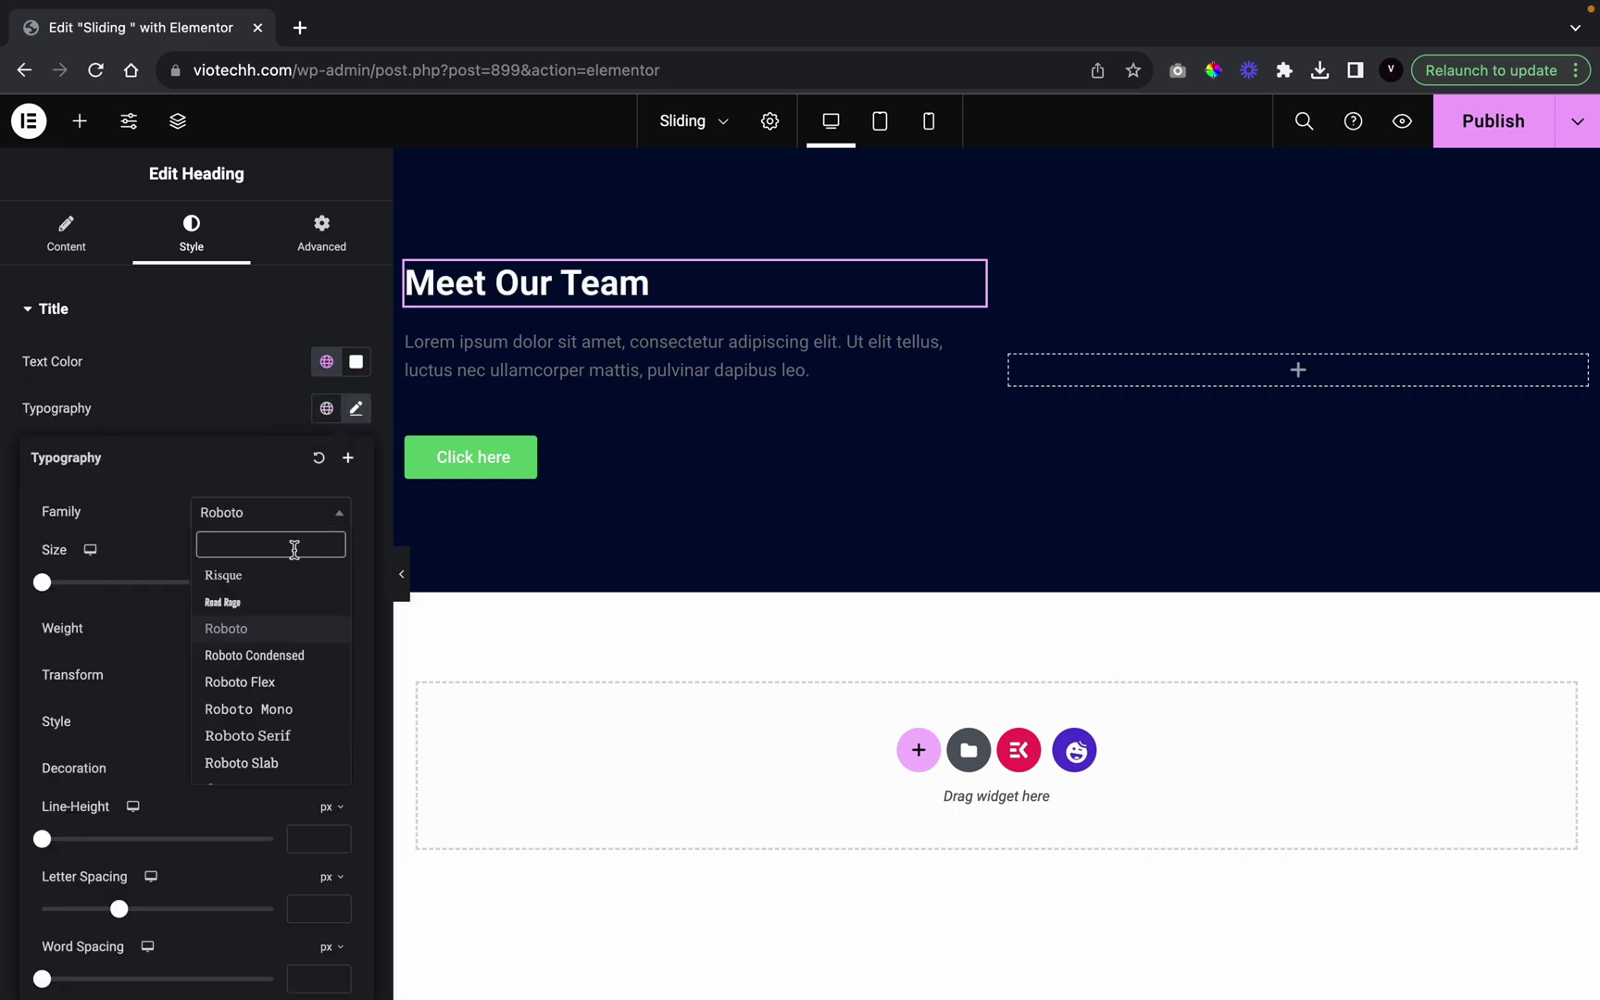
text(poppin)
click(276, 598)
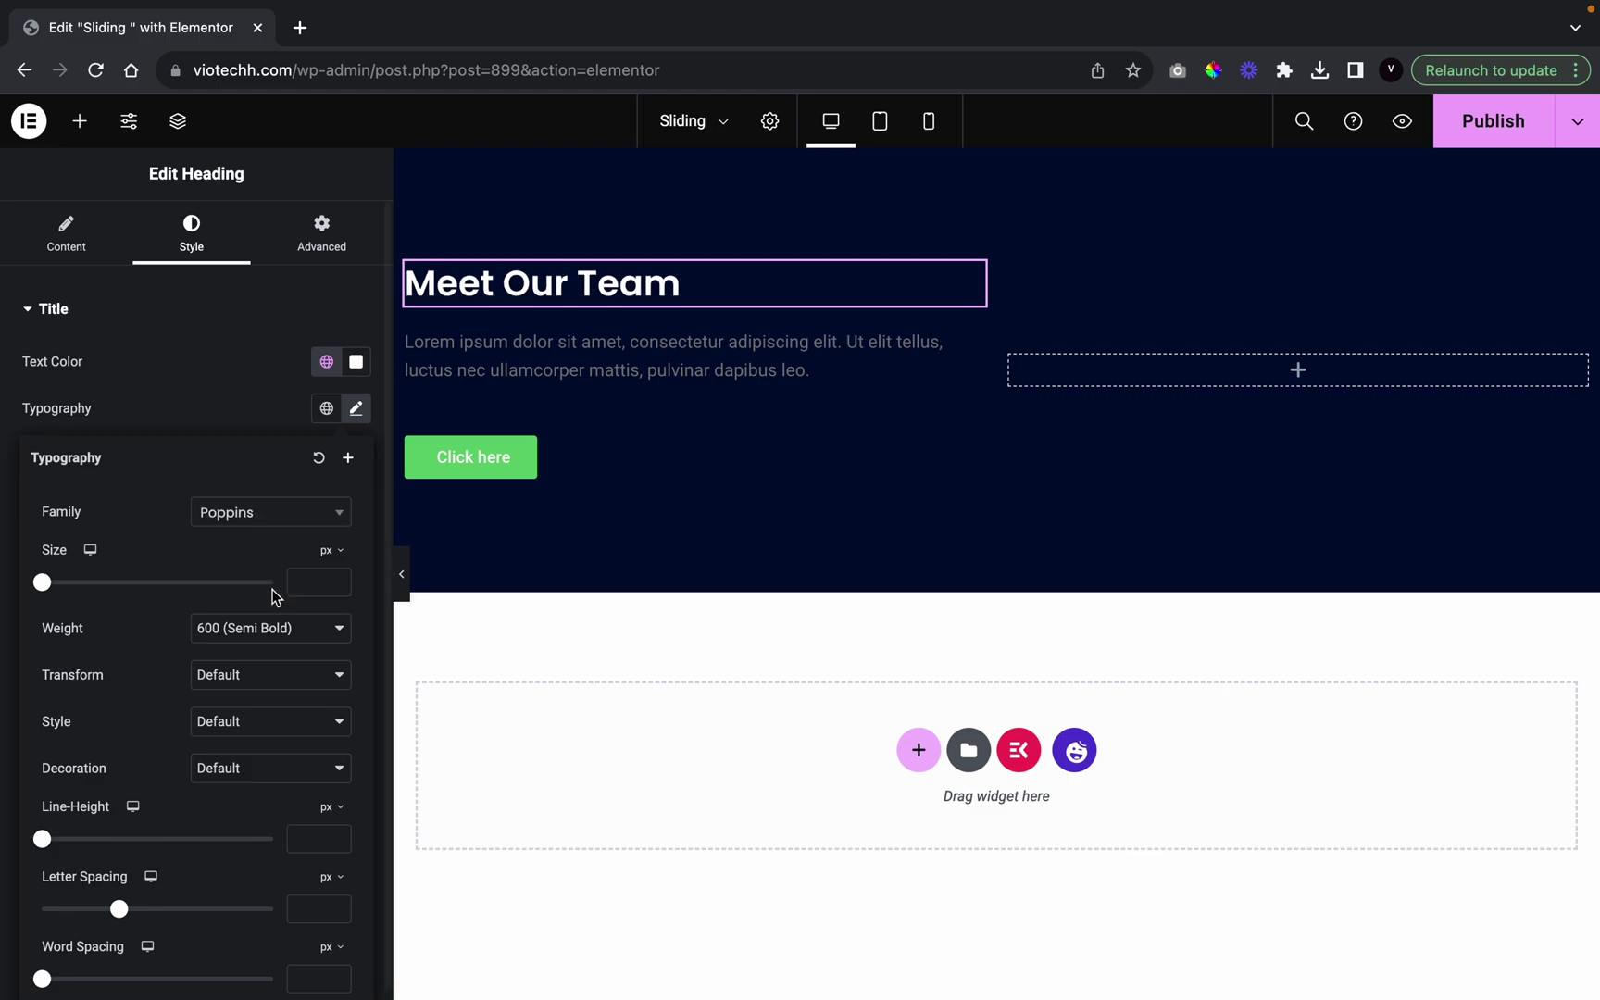
click(213, 683)
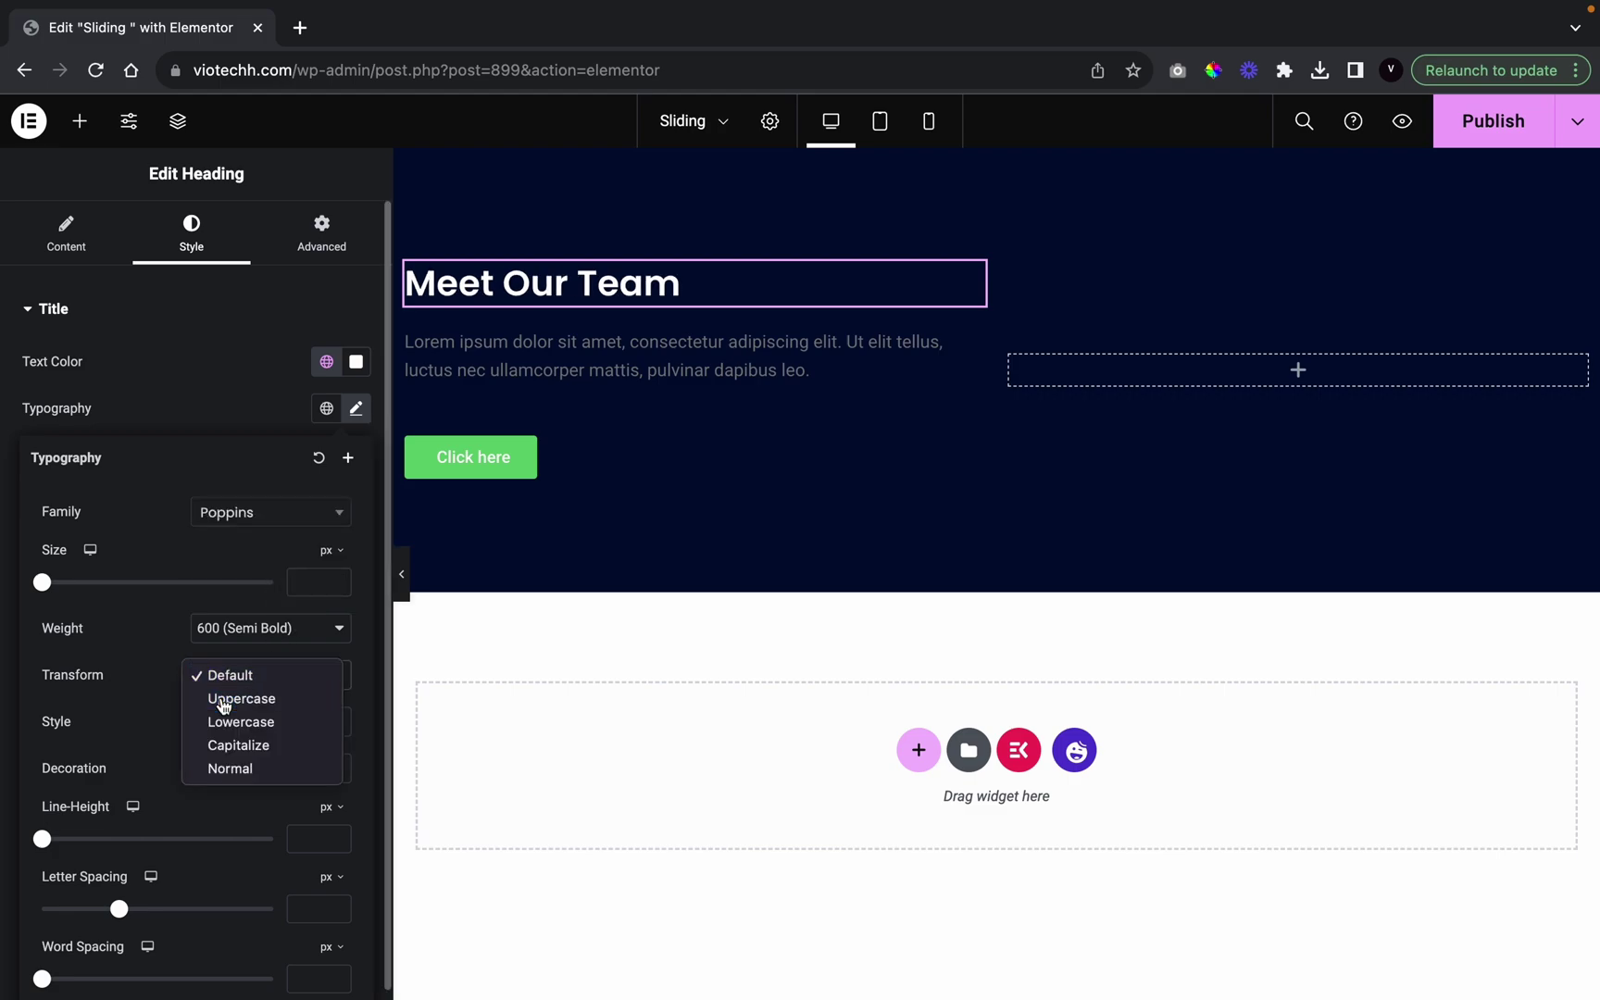
click(223, 697)
click(266, 626)
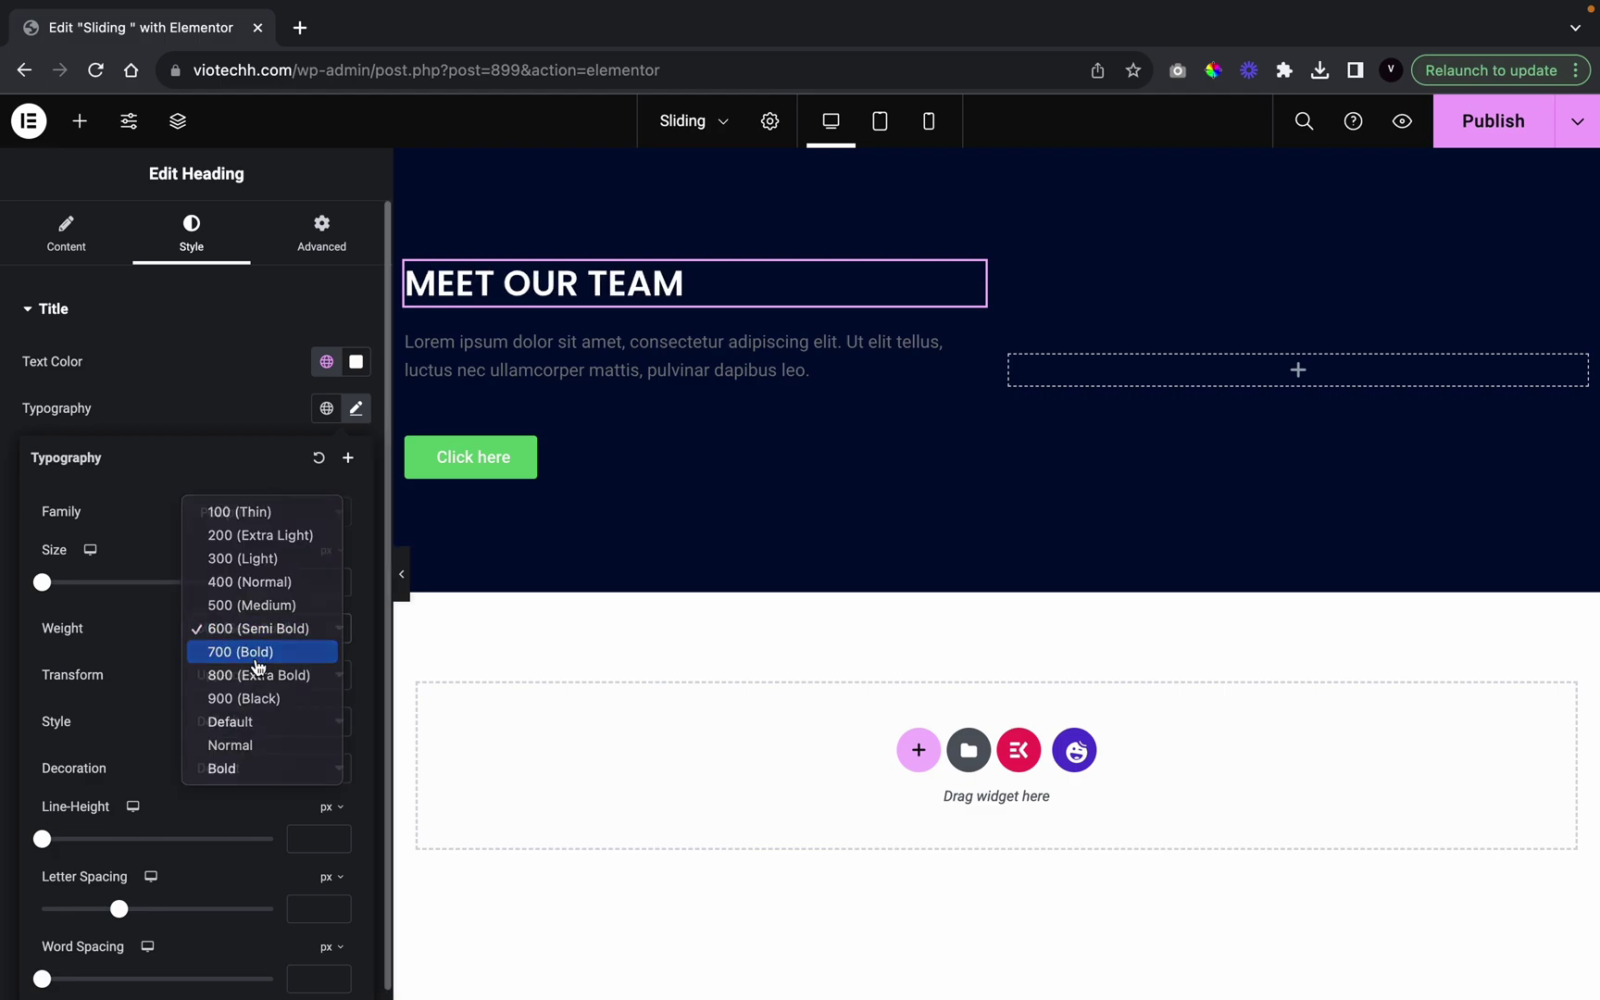
click(260, 651)
click(337, 581)
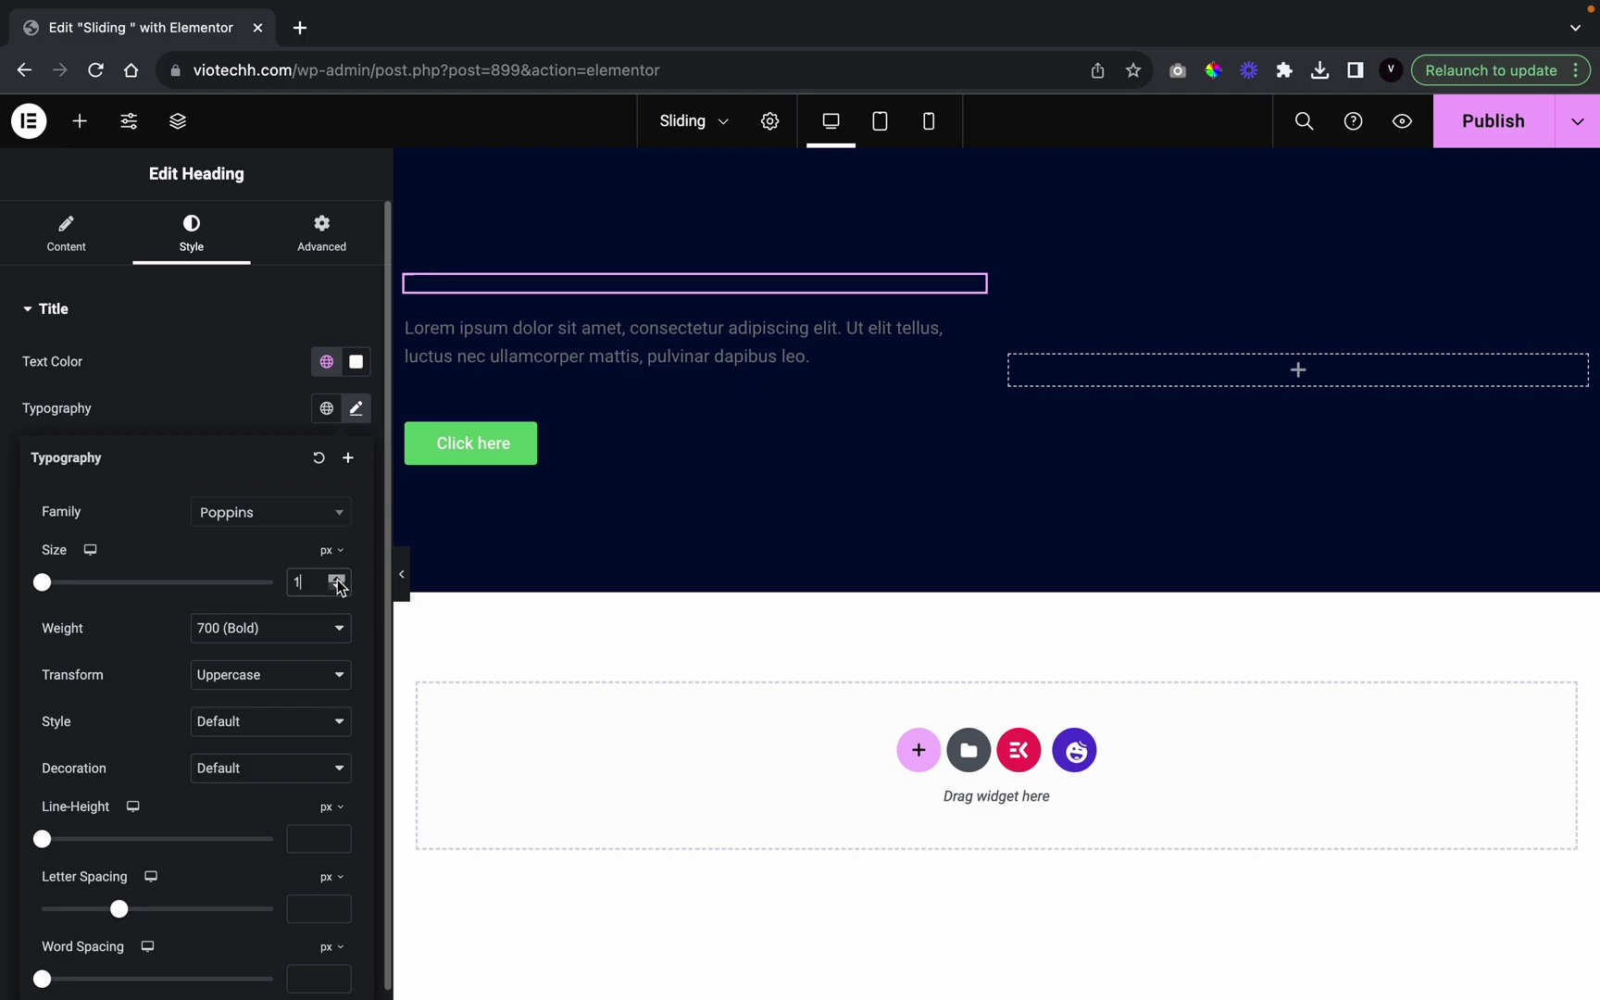
drag(337, 581, 337, 583)
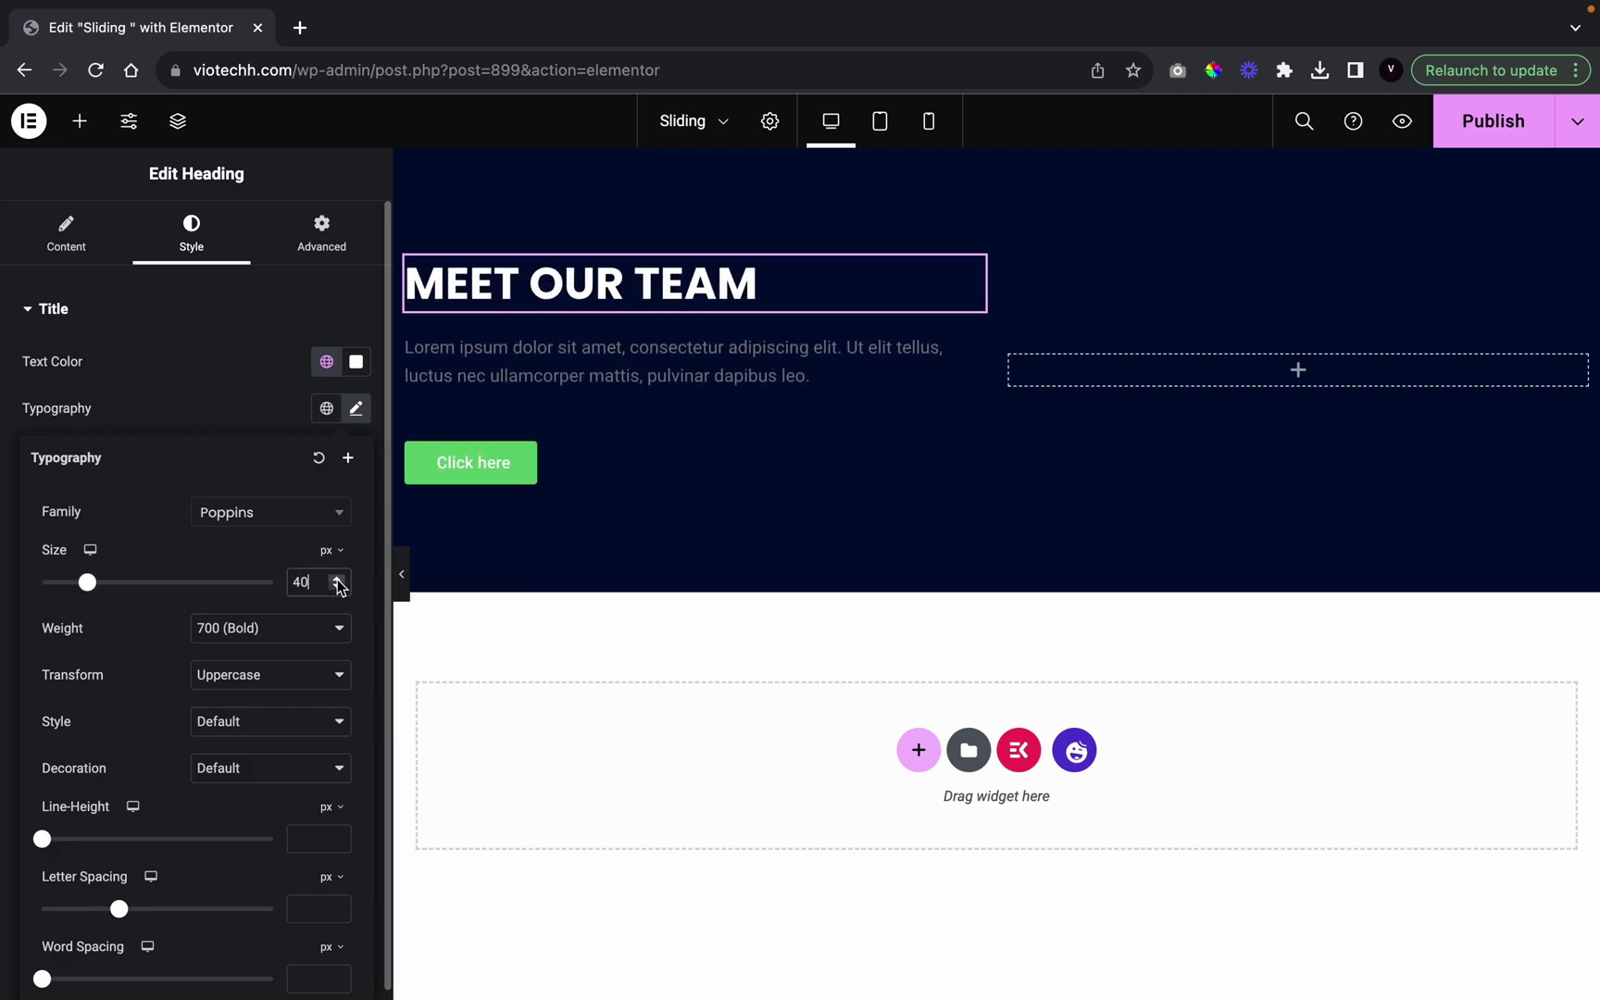
click(624, 364)
Make the paragraph text colour white
click(205, 248)
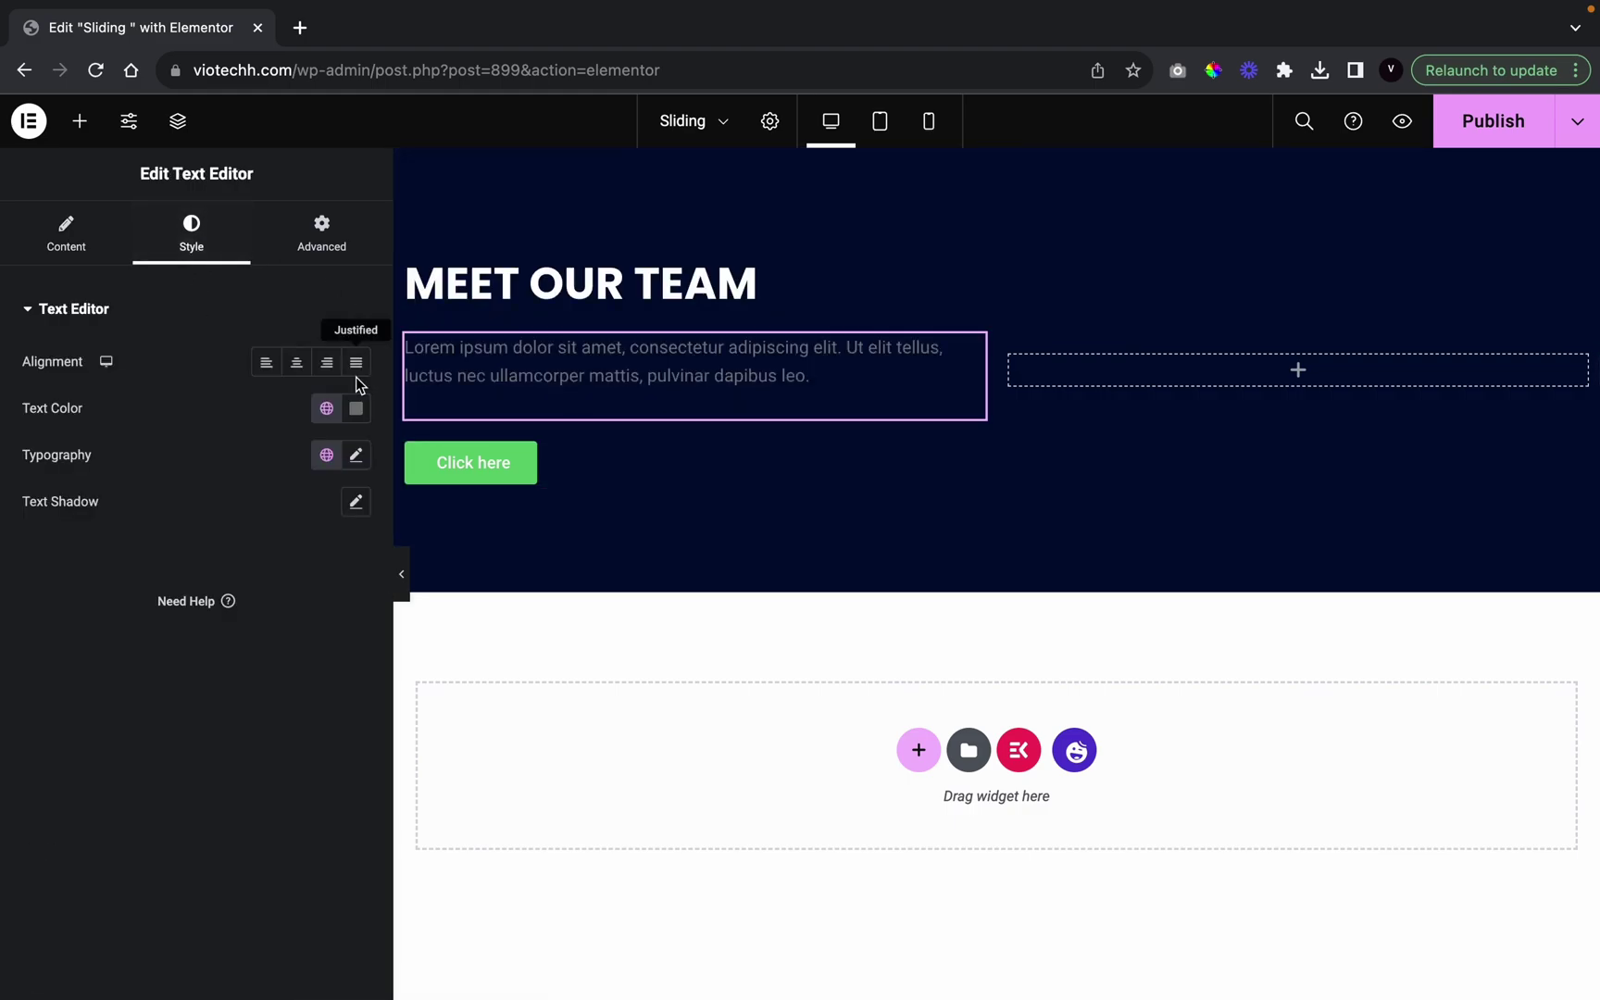
click(326, 408)
scroll(225, 636, down, 5)
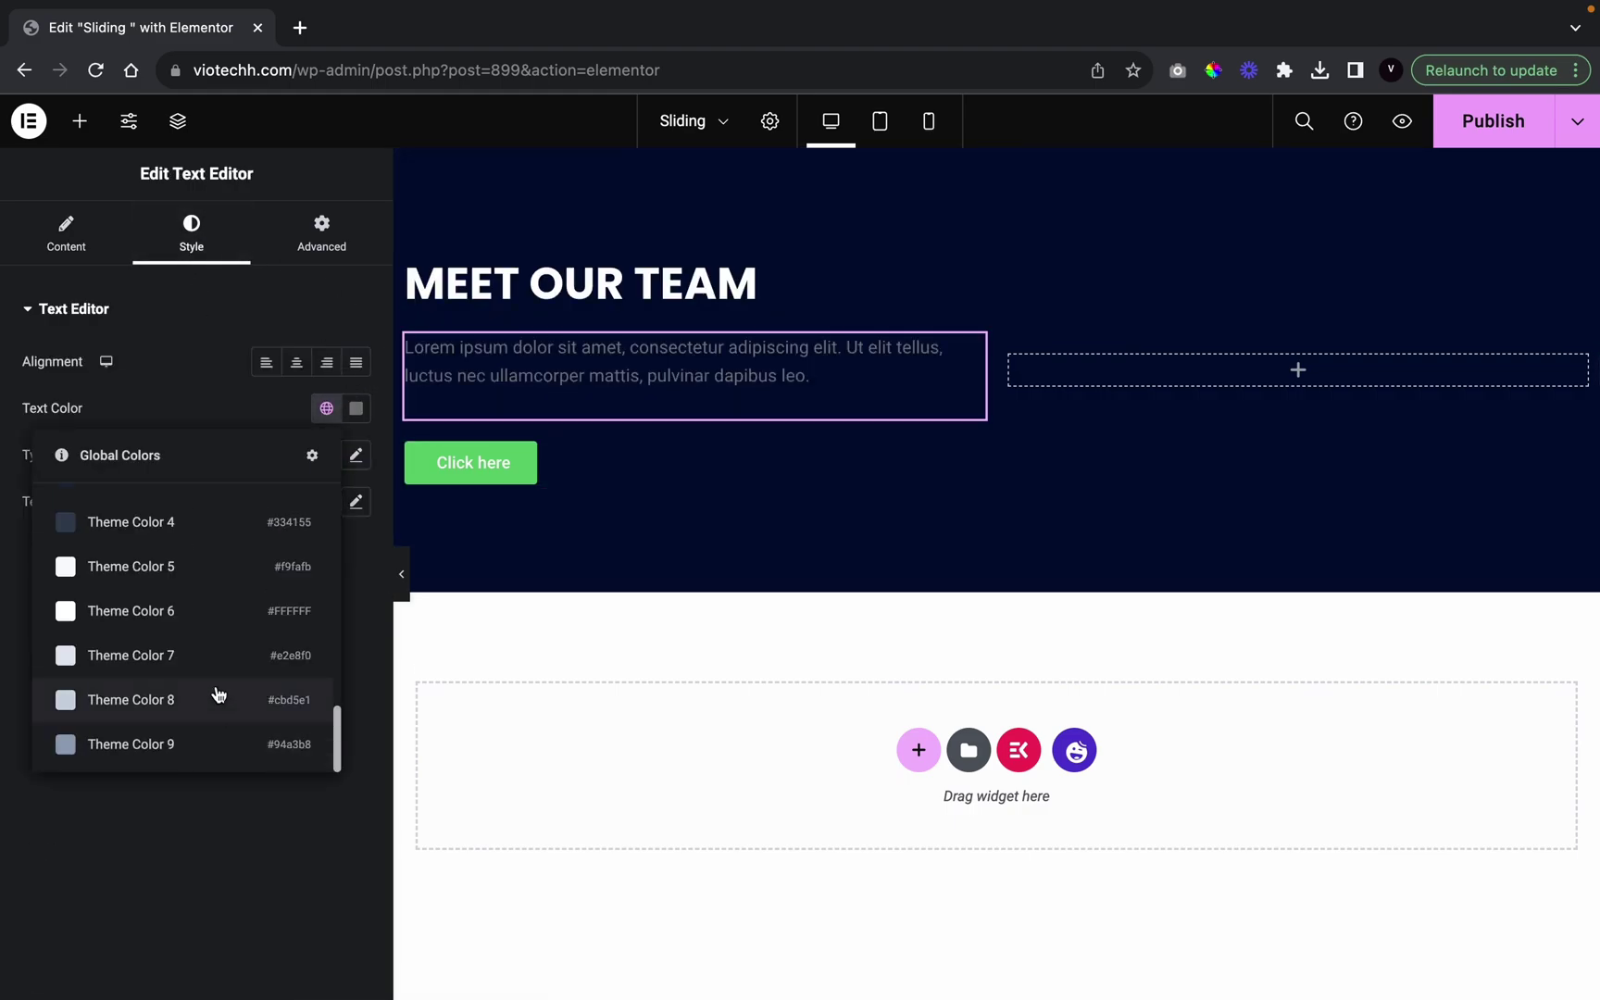
click(231, 611)
Set the paragraph font to Poppins at 500 (Medium) weight
click(355, 454)
click(279, 564)
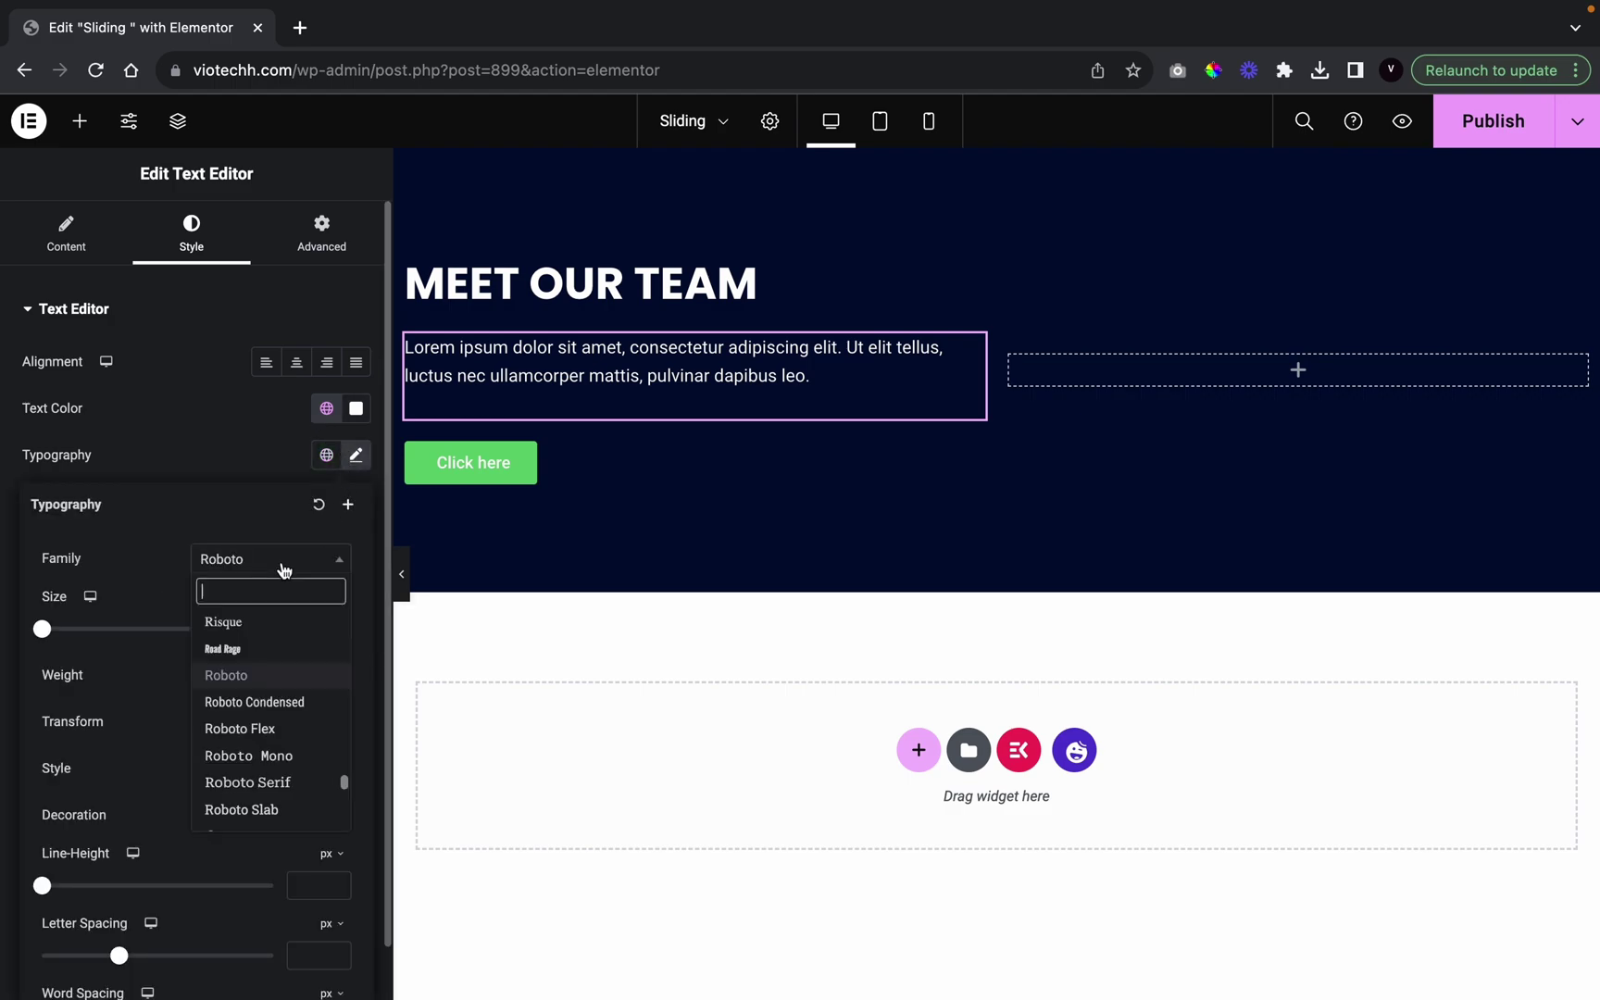
text(poppin)
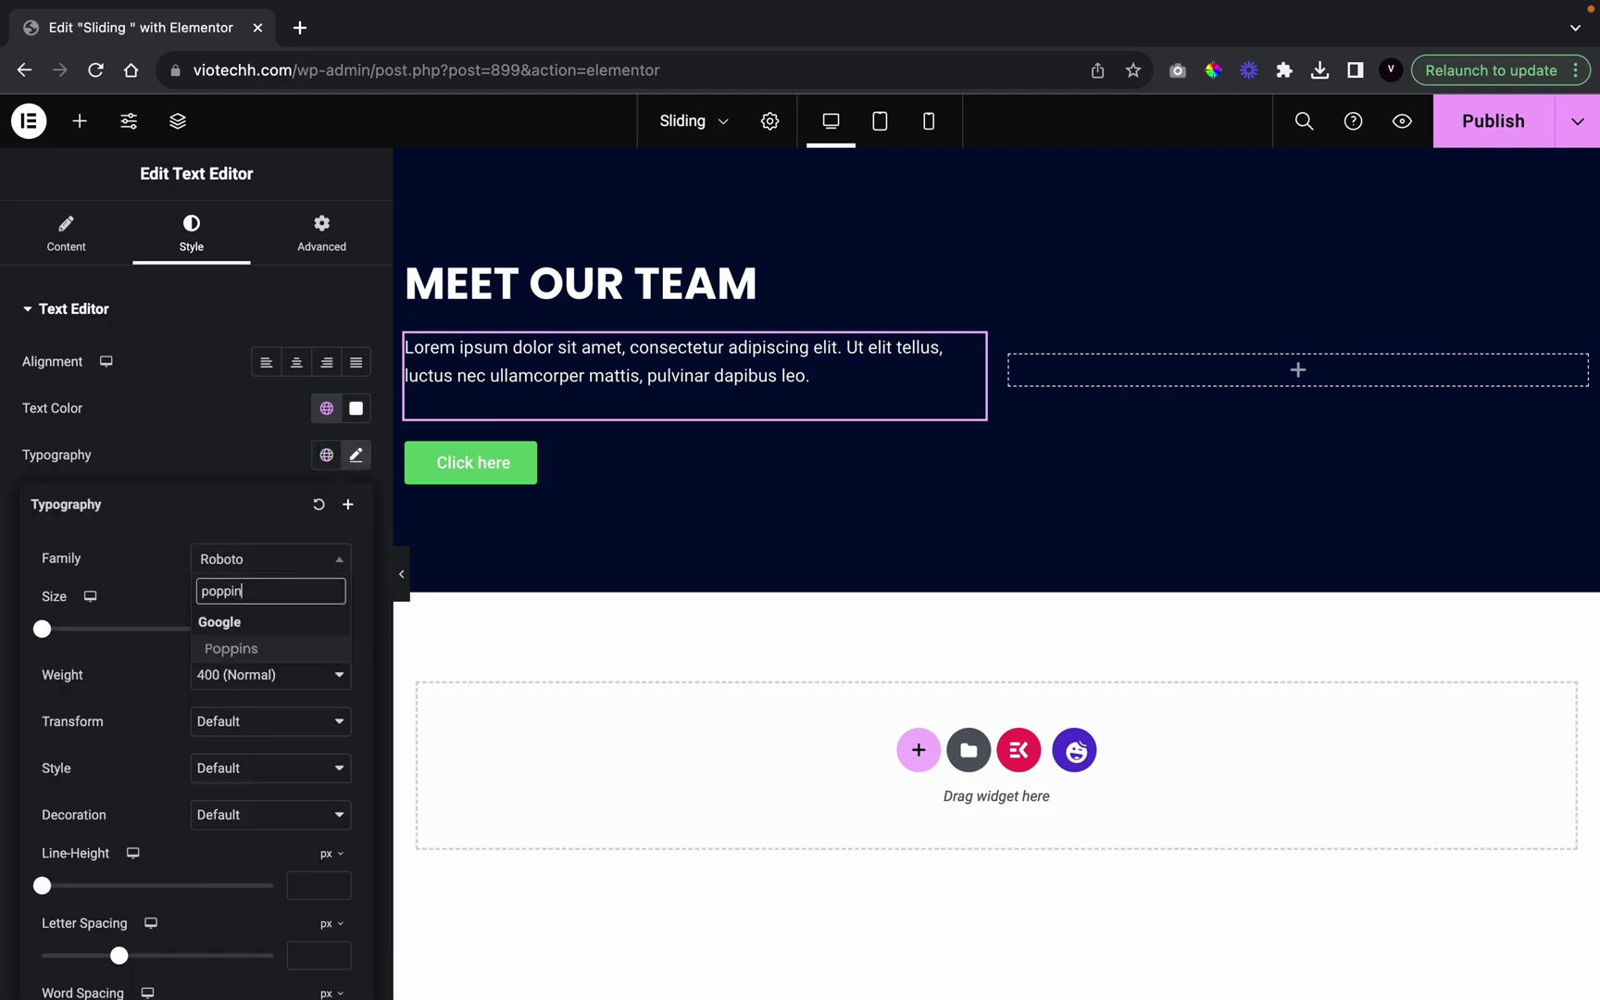
click(266, 652)
click(276, 685)
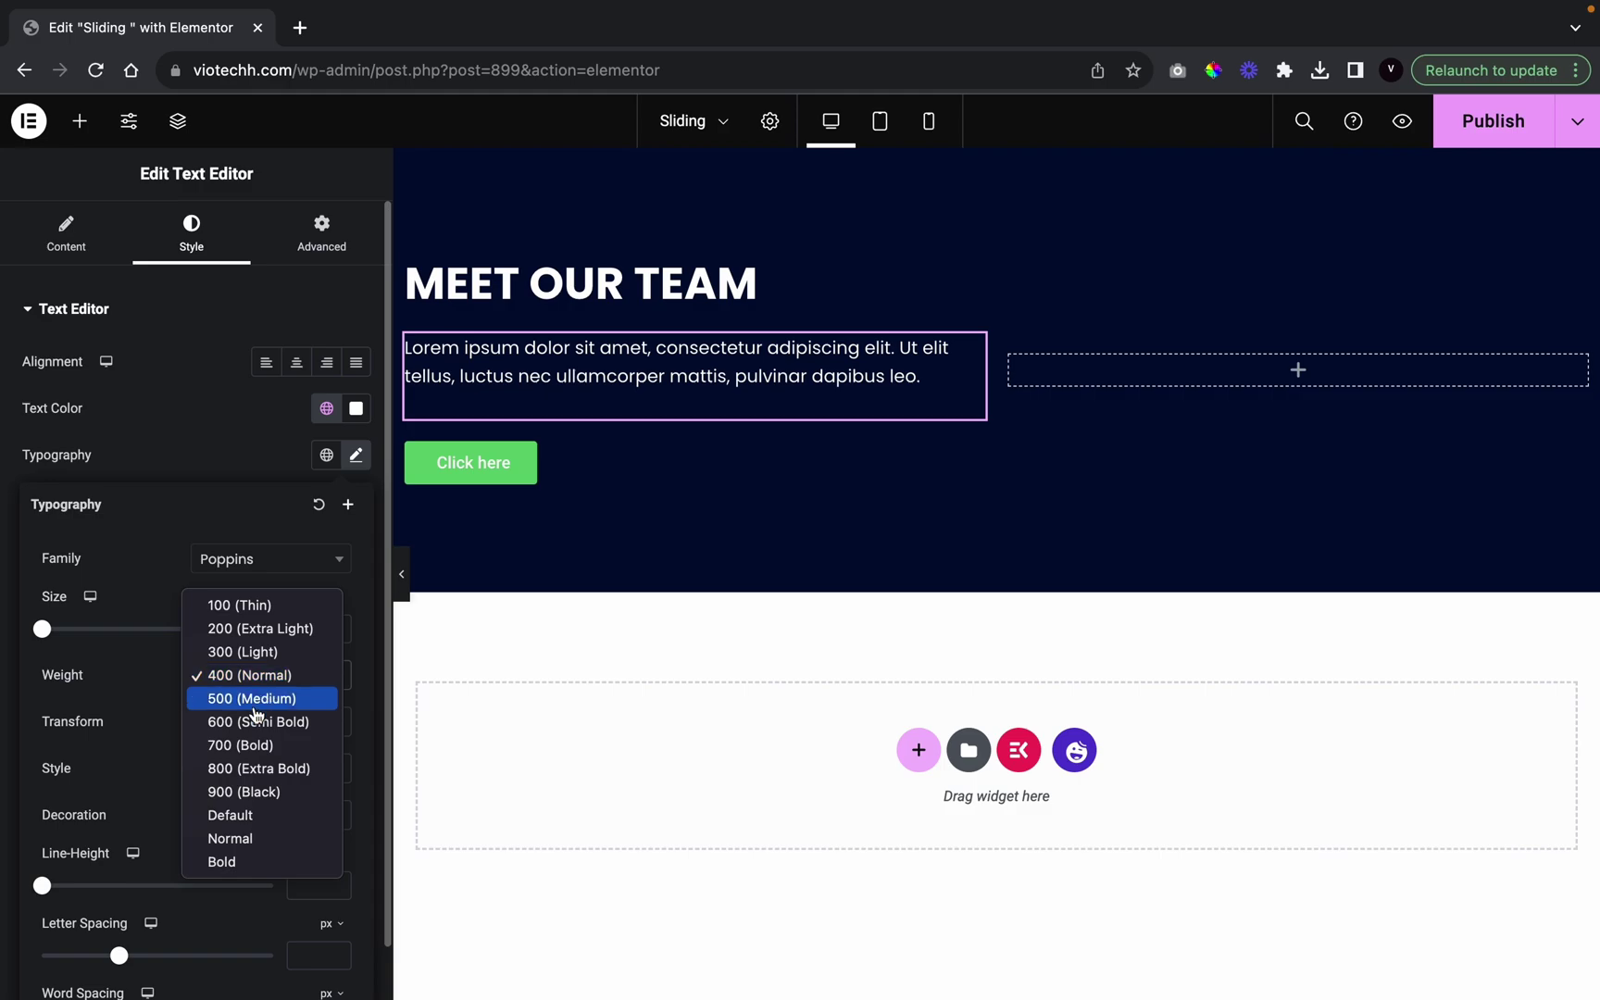
click(254, 700)
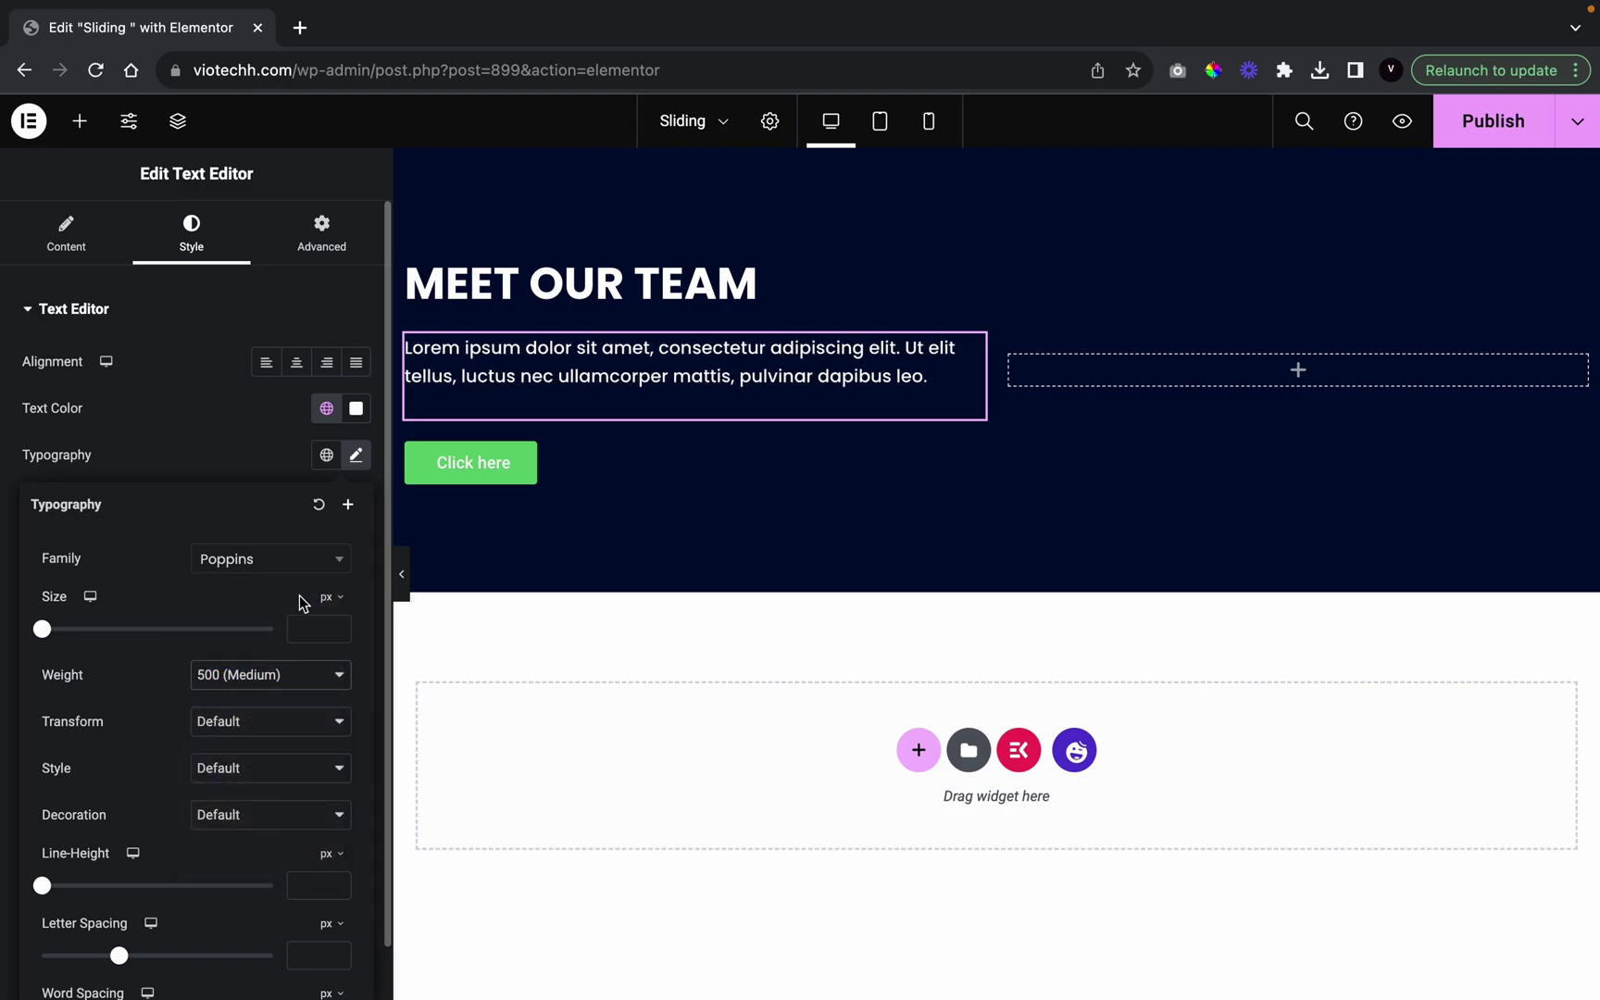
Set the paragraph font size to 16 px and collapse the panel to preview
click(338, 627)
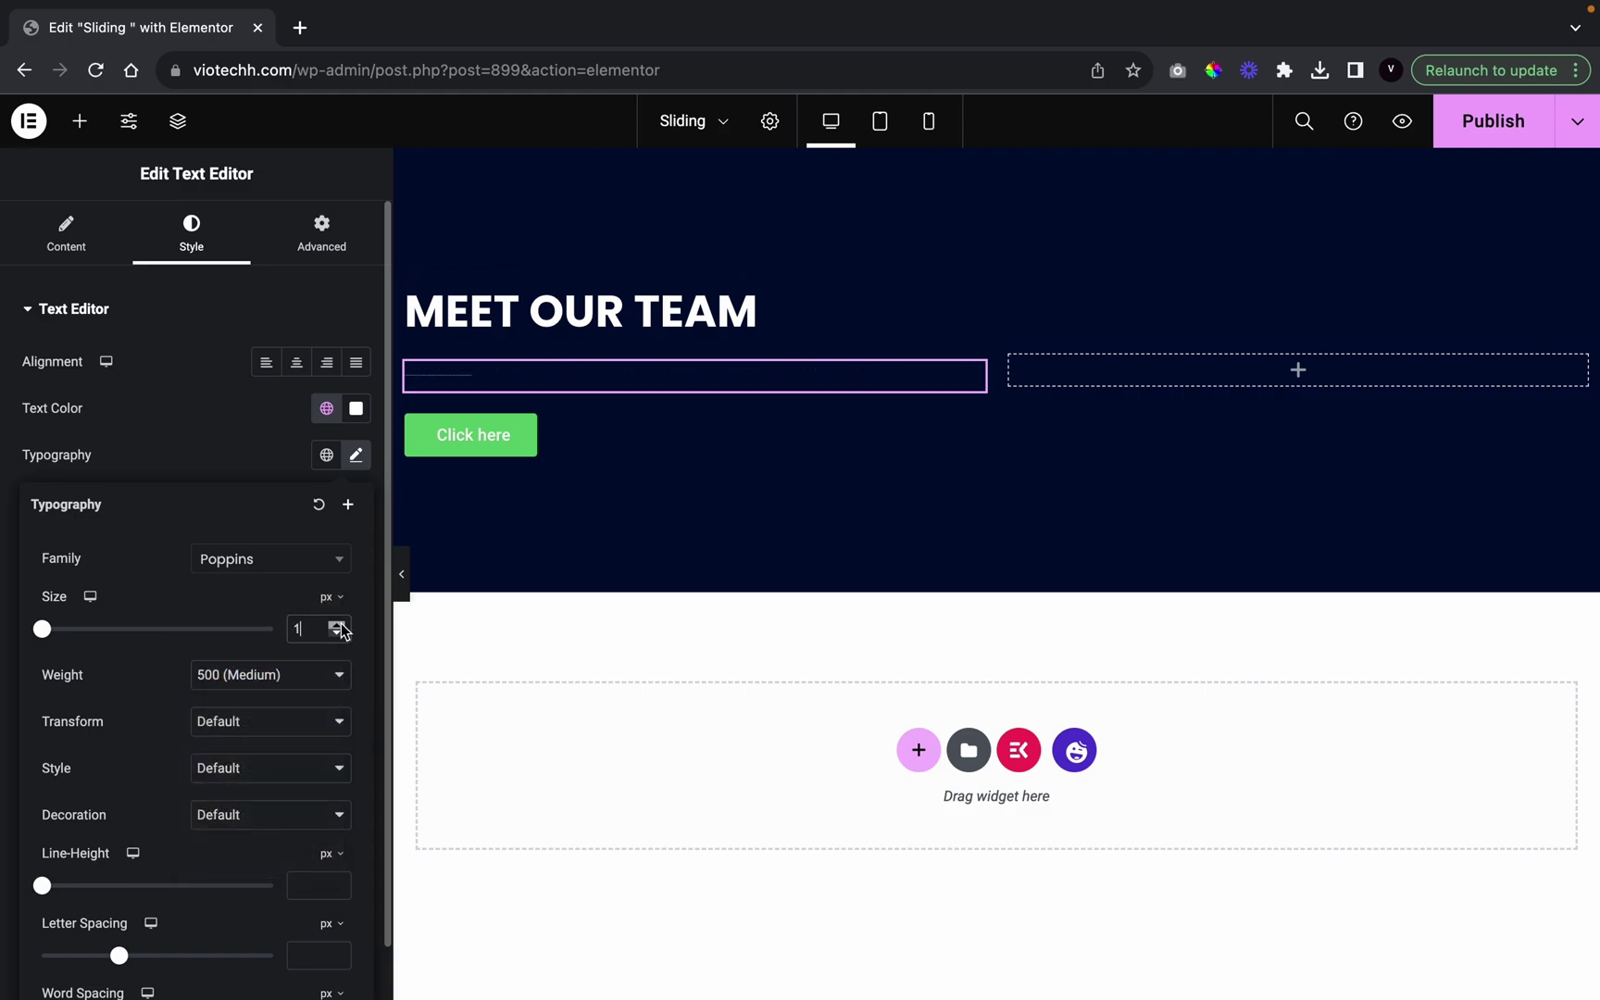
click(338, 627)
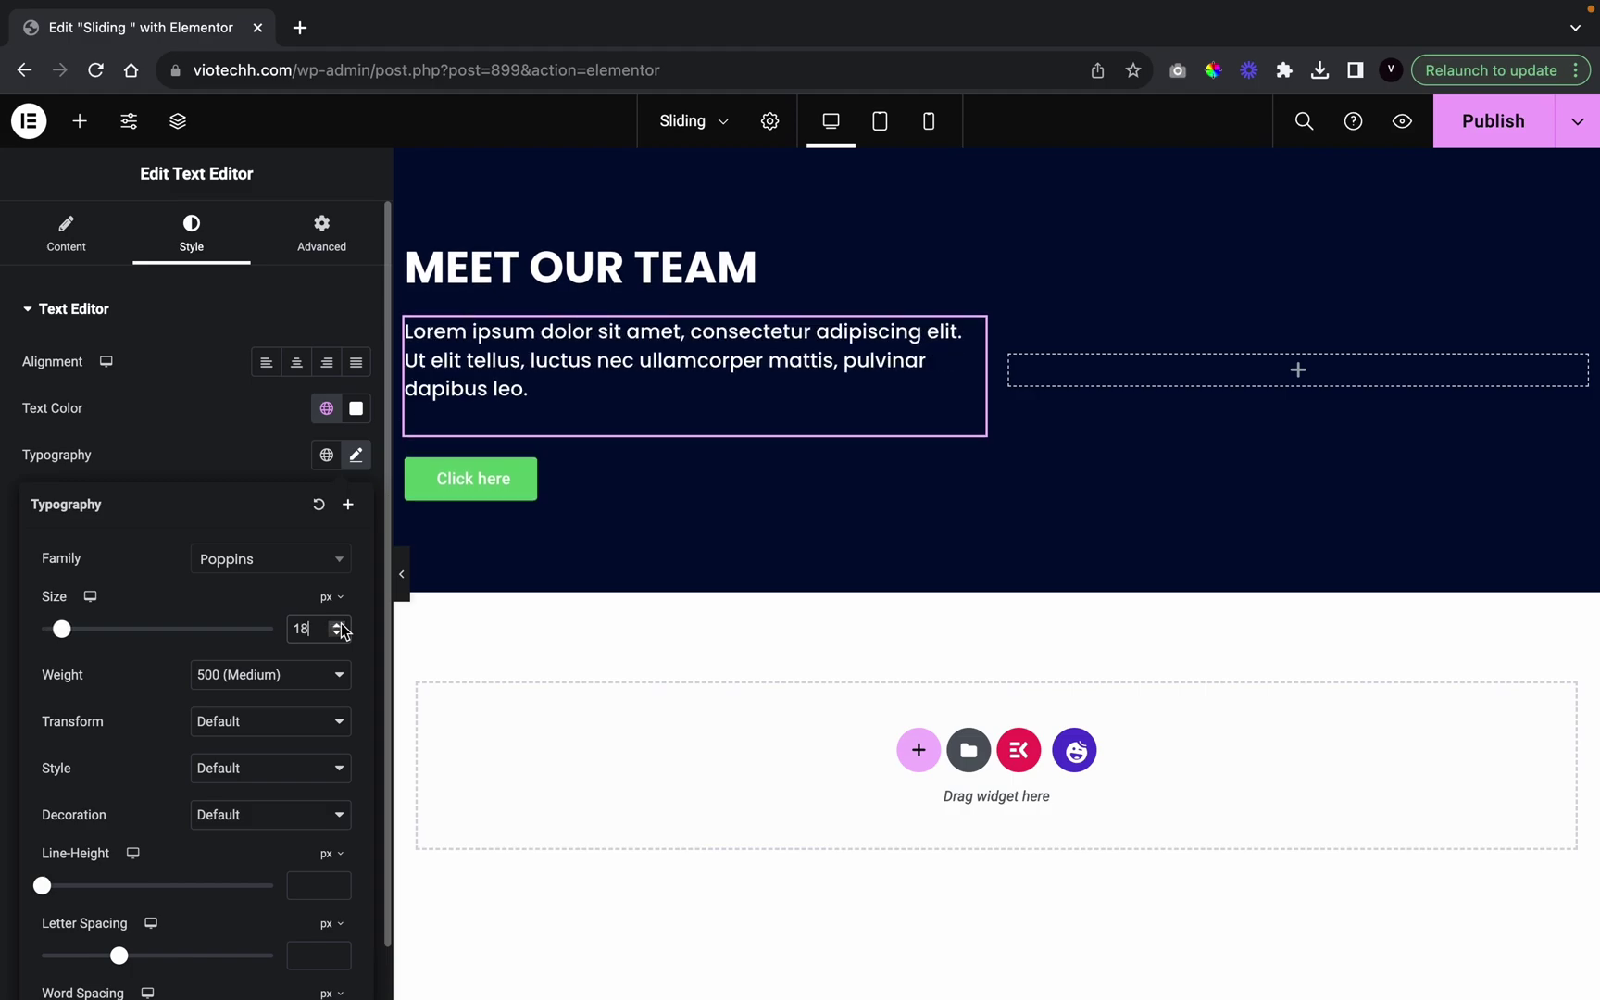
click(338, 627)
click(338, 626)
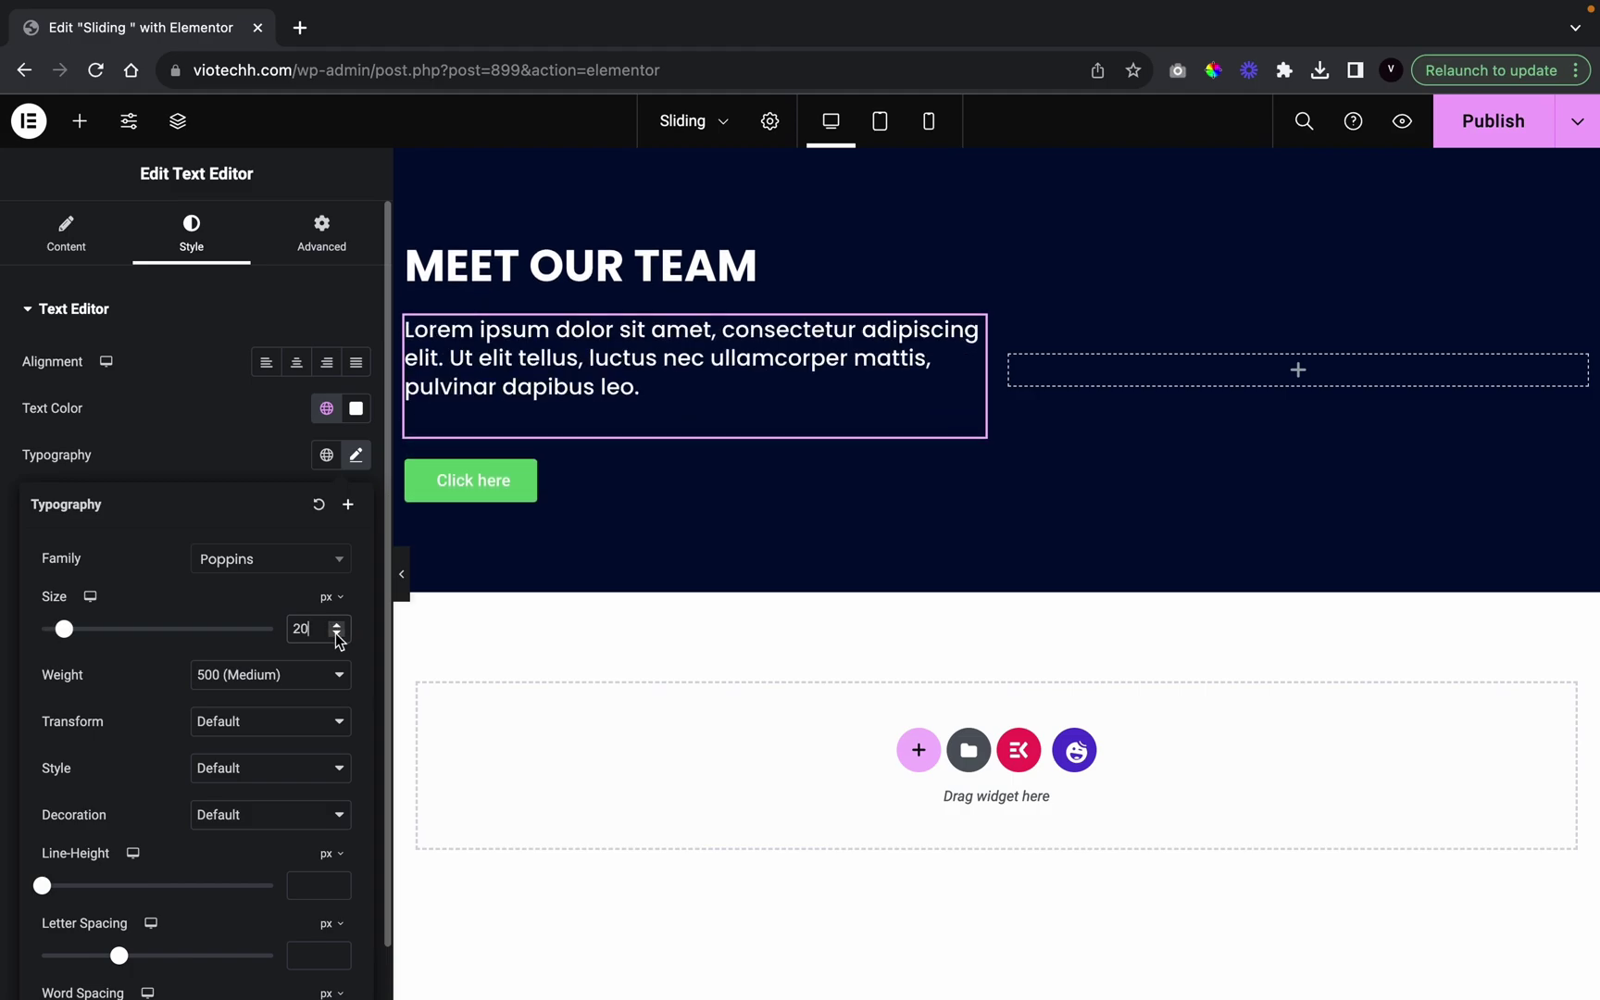
click(338, 635)
click(338, 635)
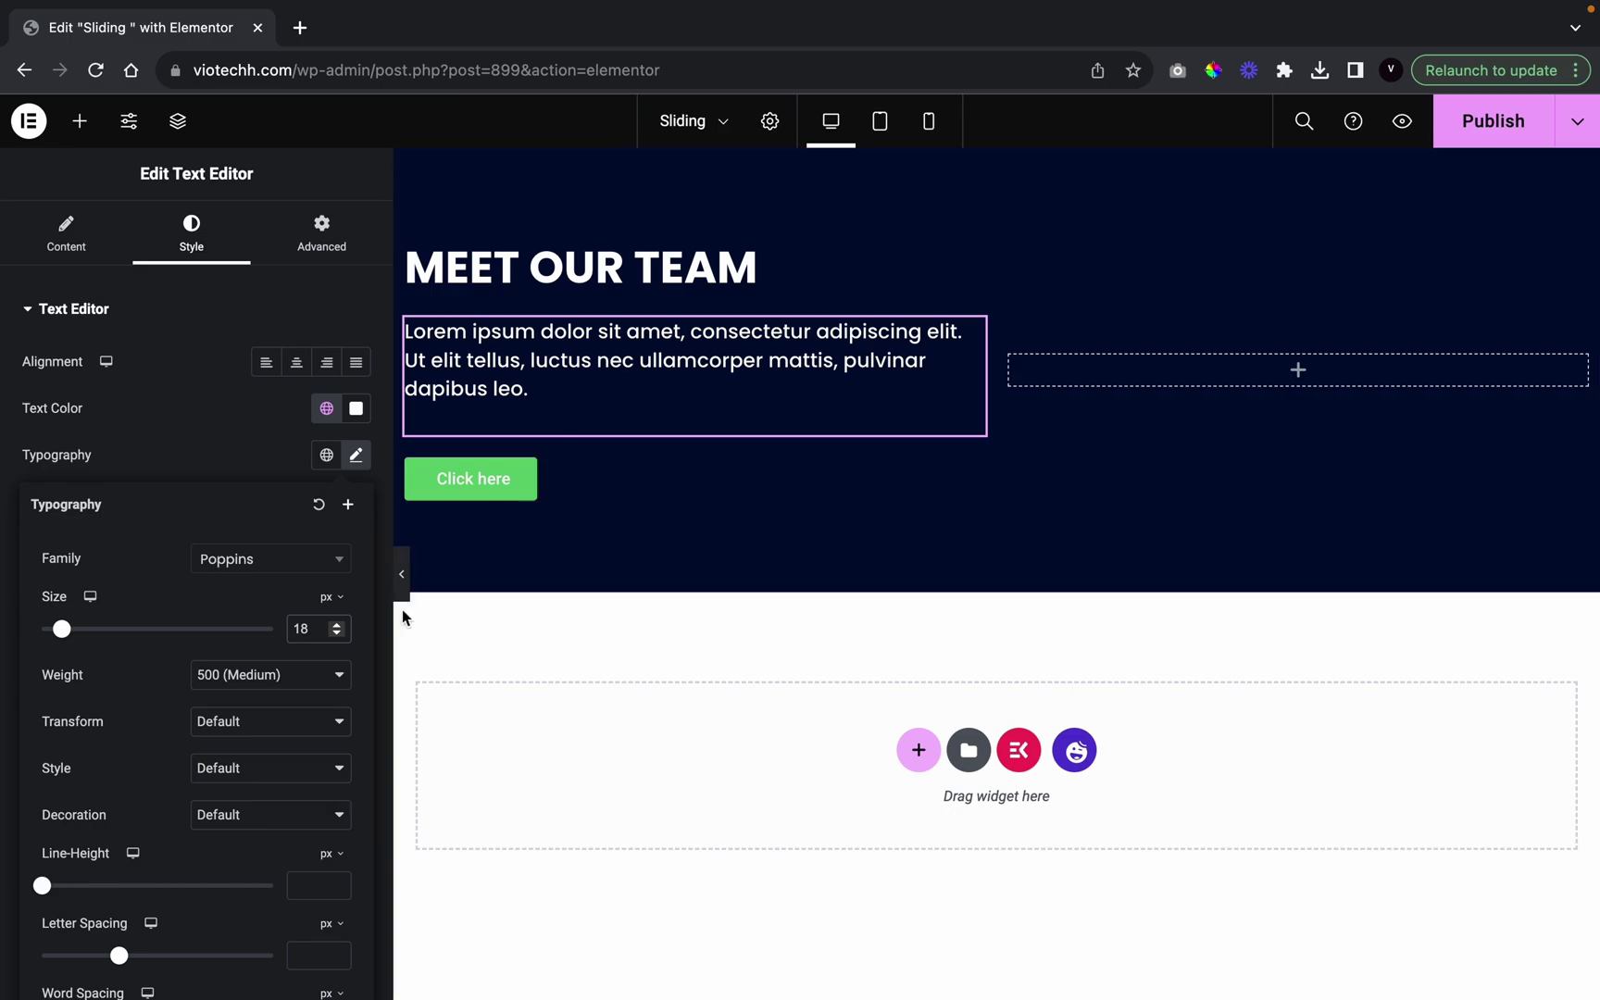
click(338, 635)
click(338, 635)
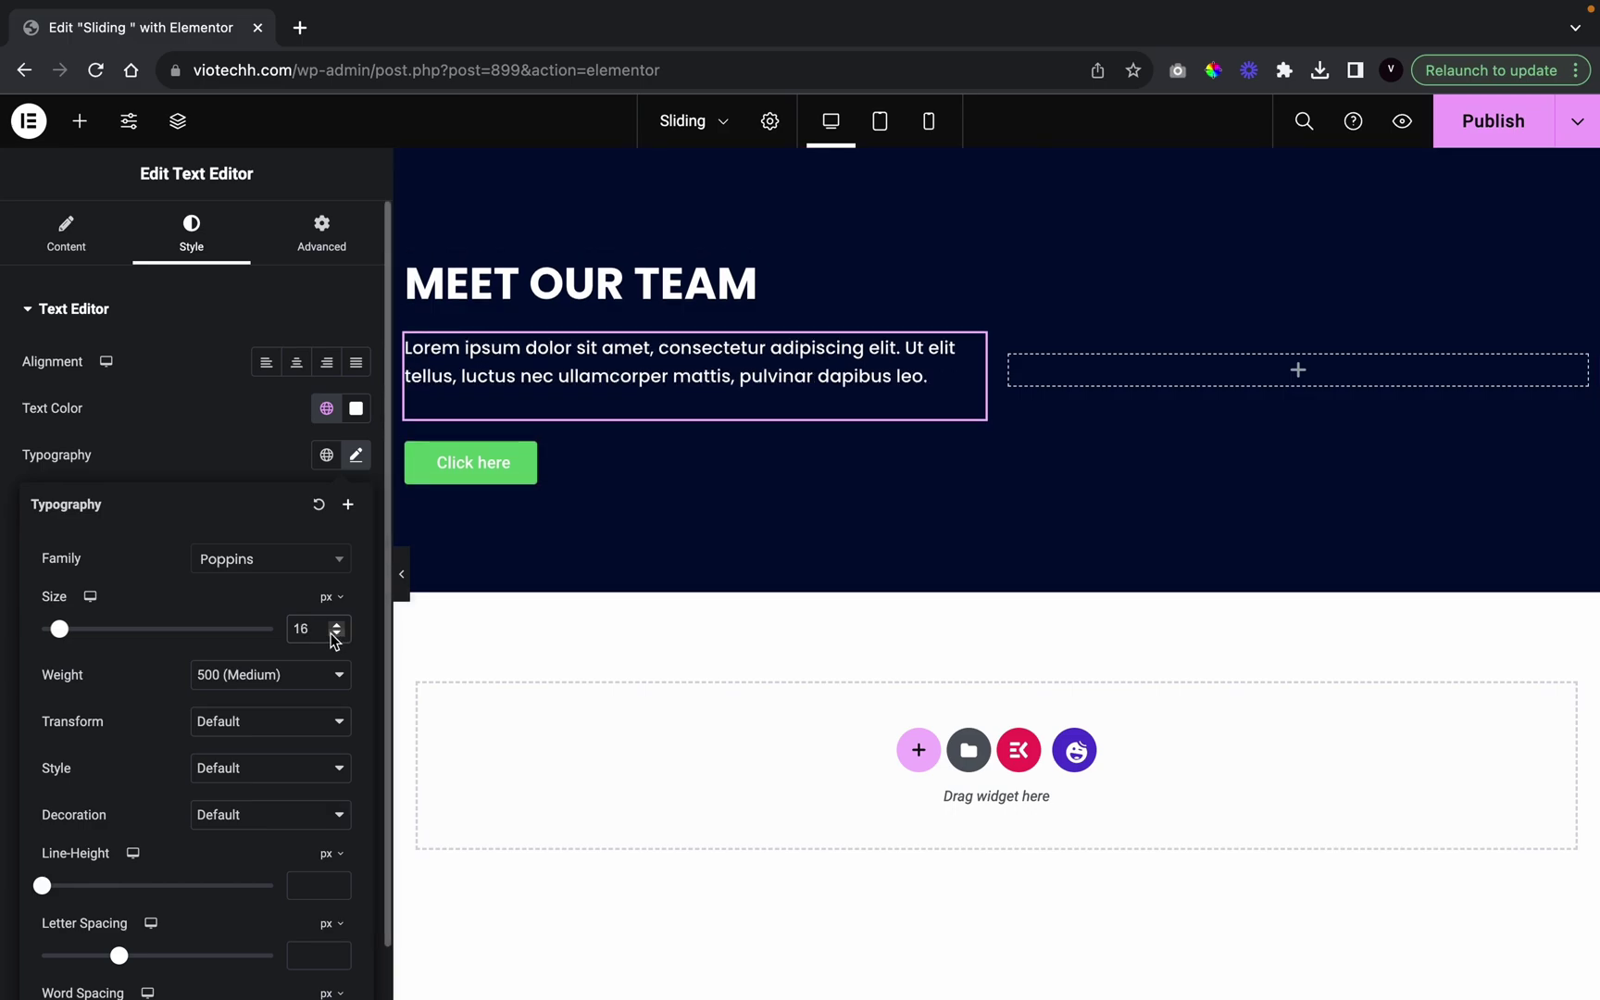
click(401, 573)
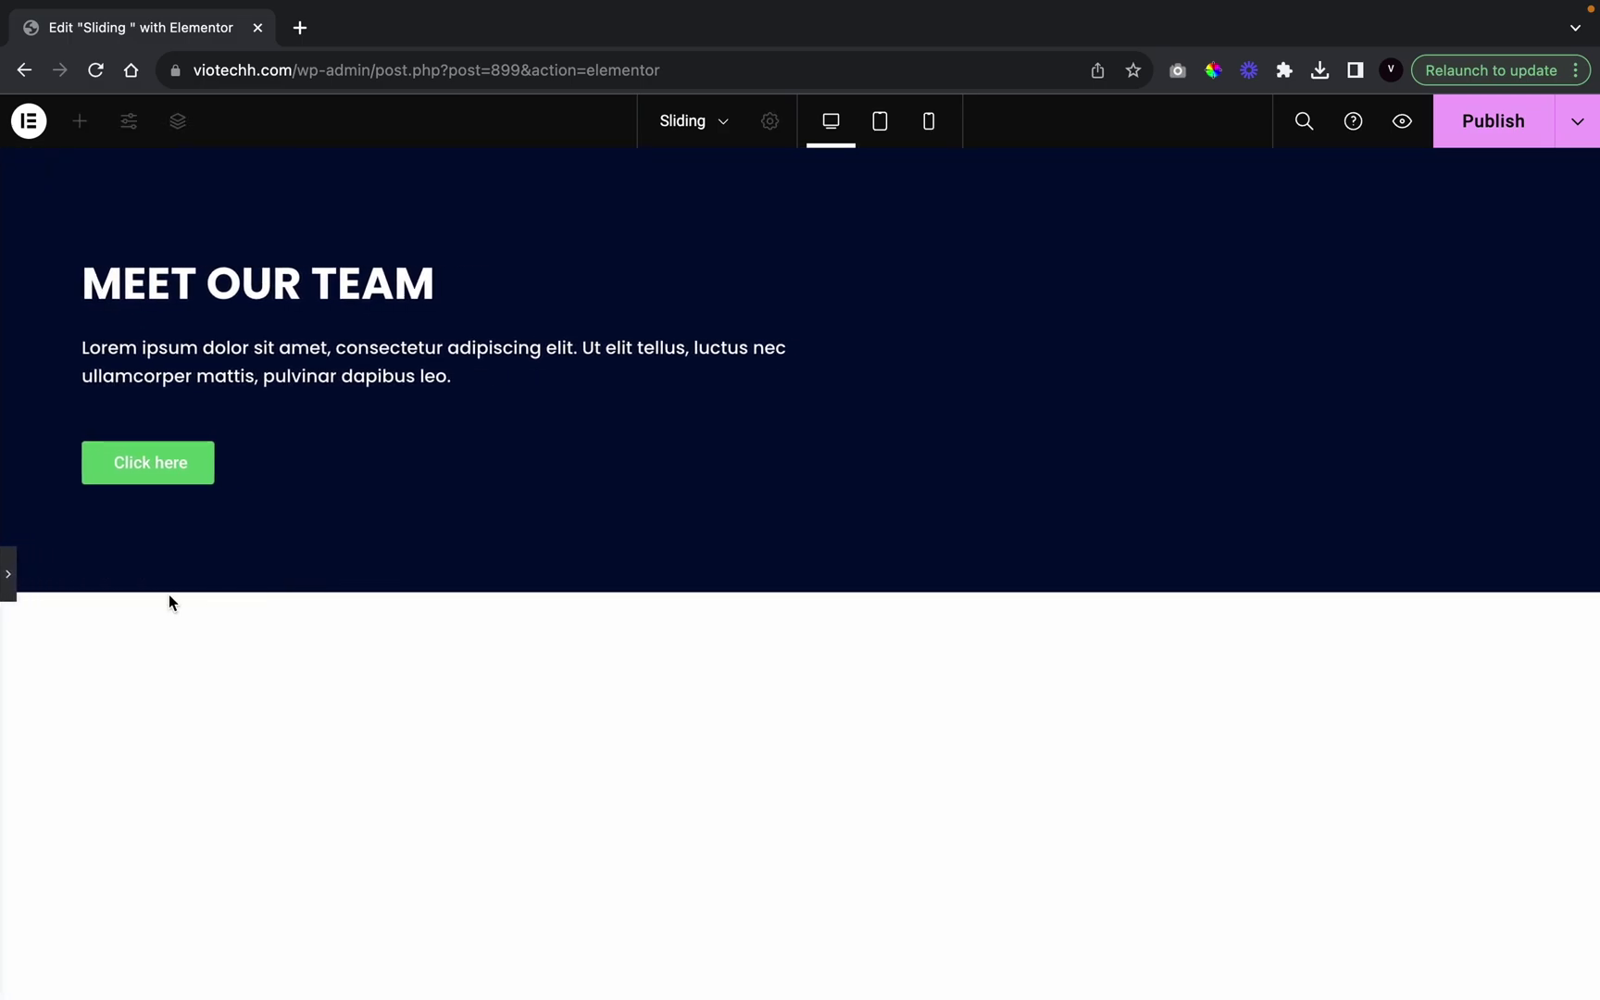
Relabel the Click here button to 'Learn More'
click(5, 587)
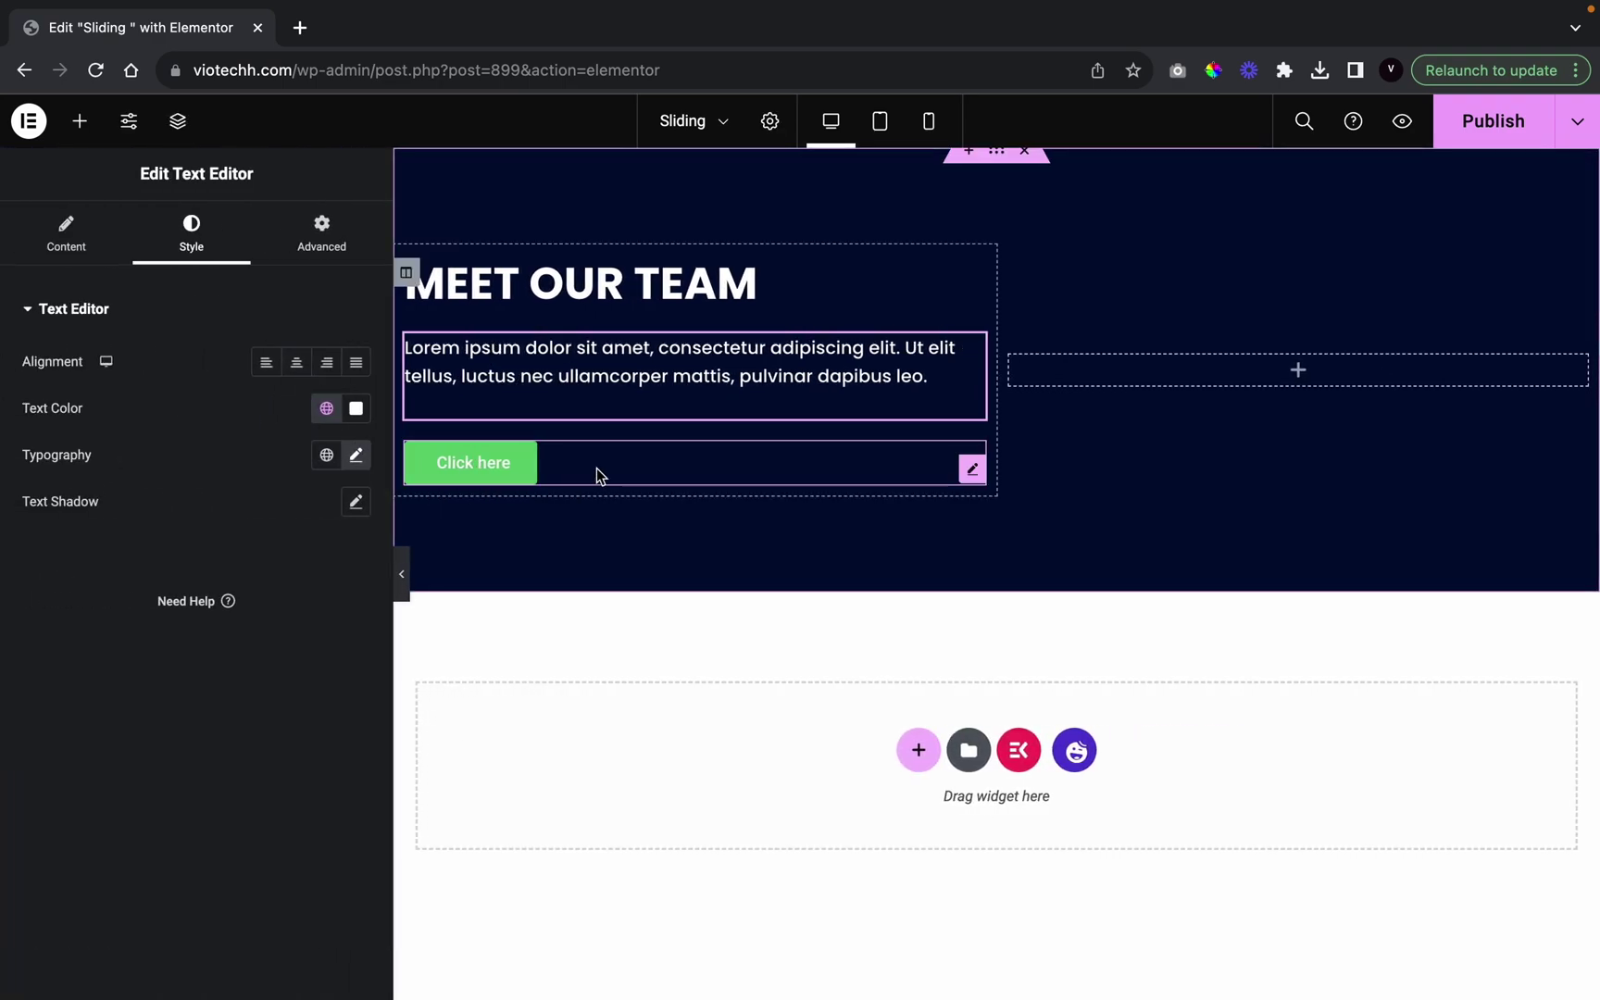
click(567, 470)
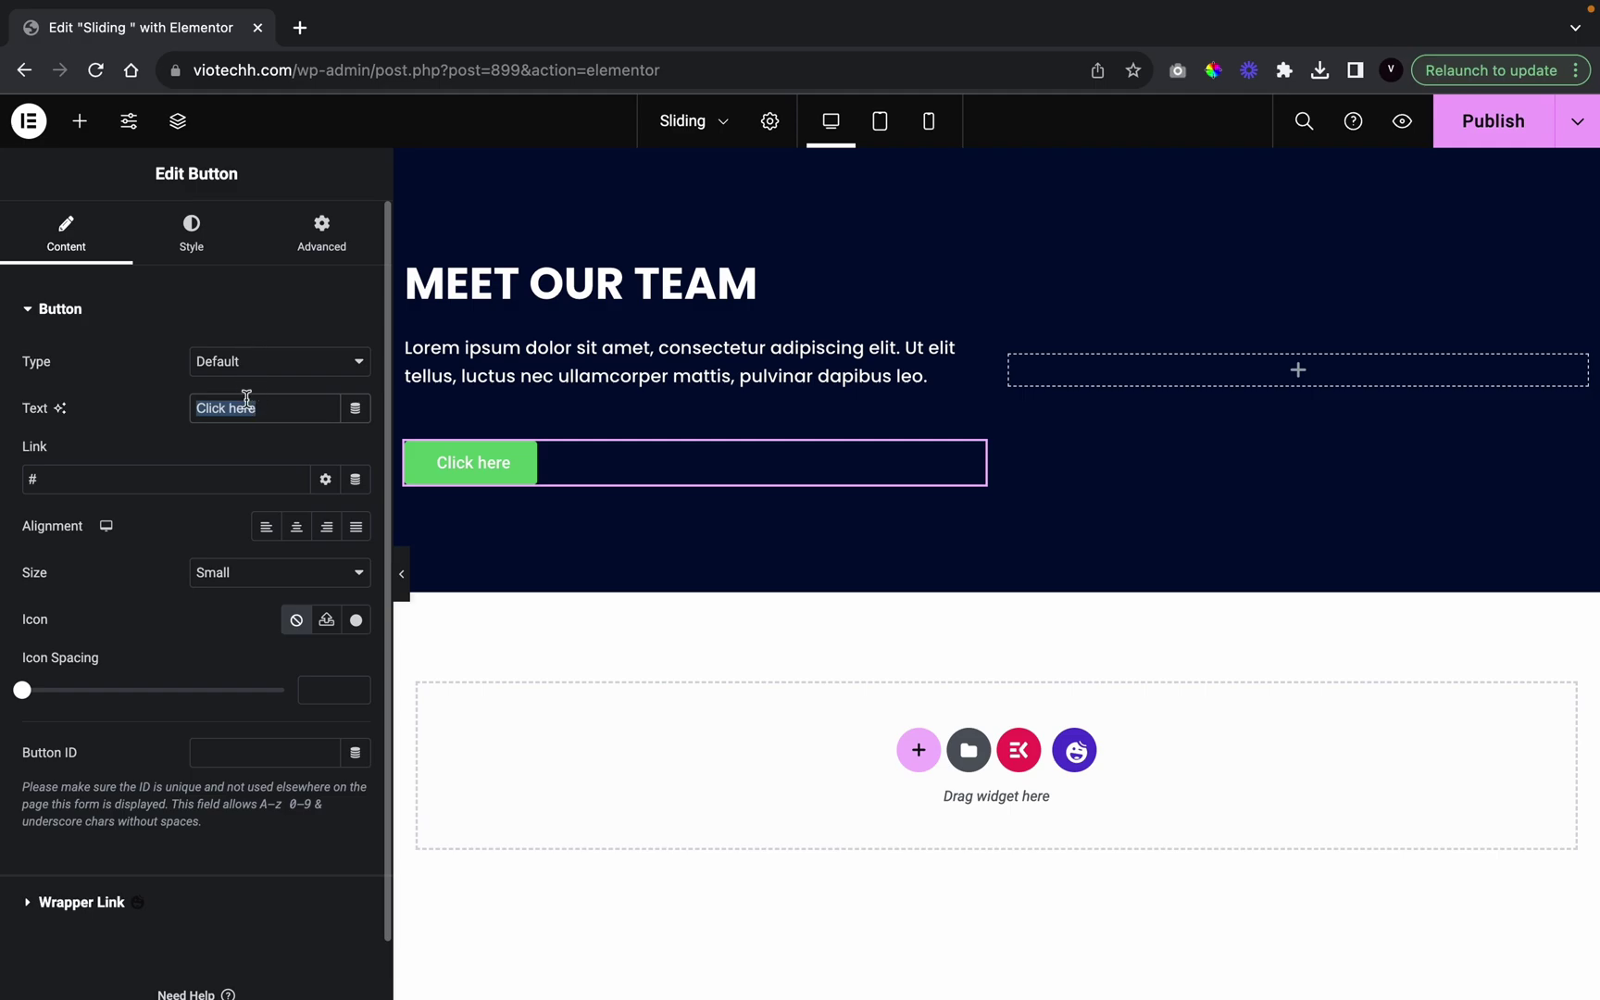
text(Learn More)
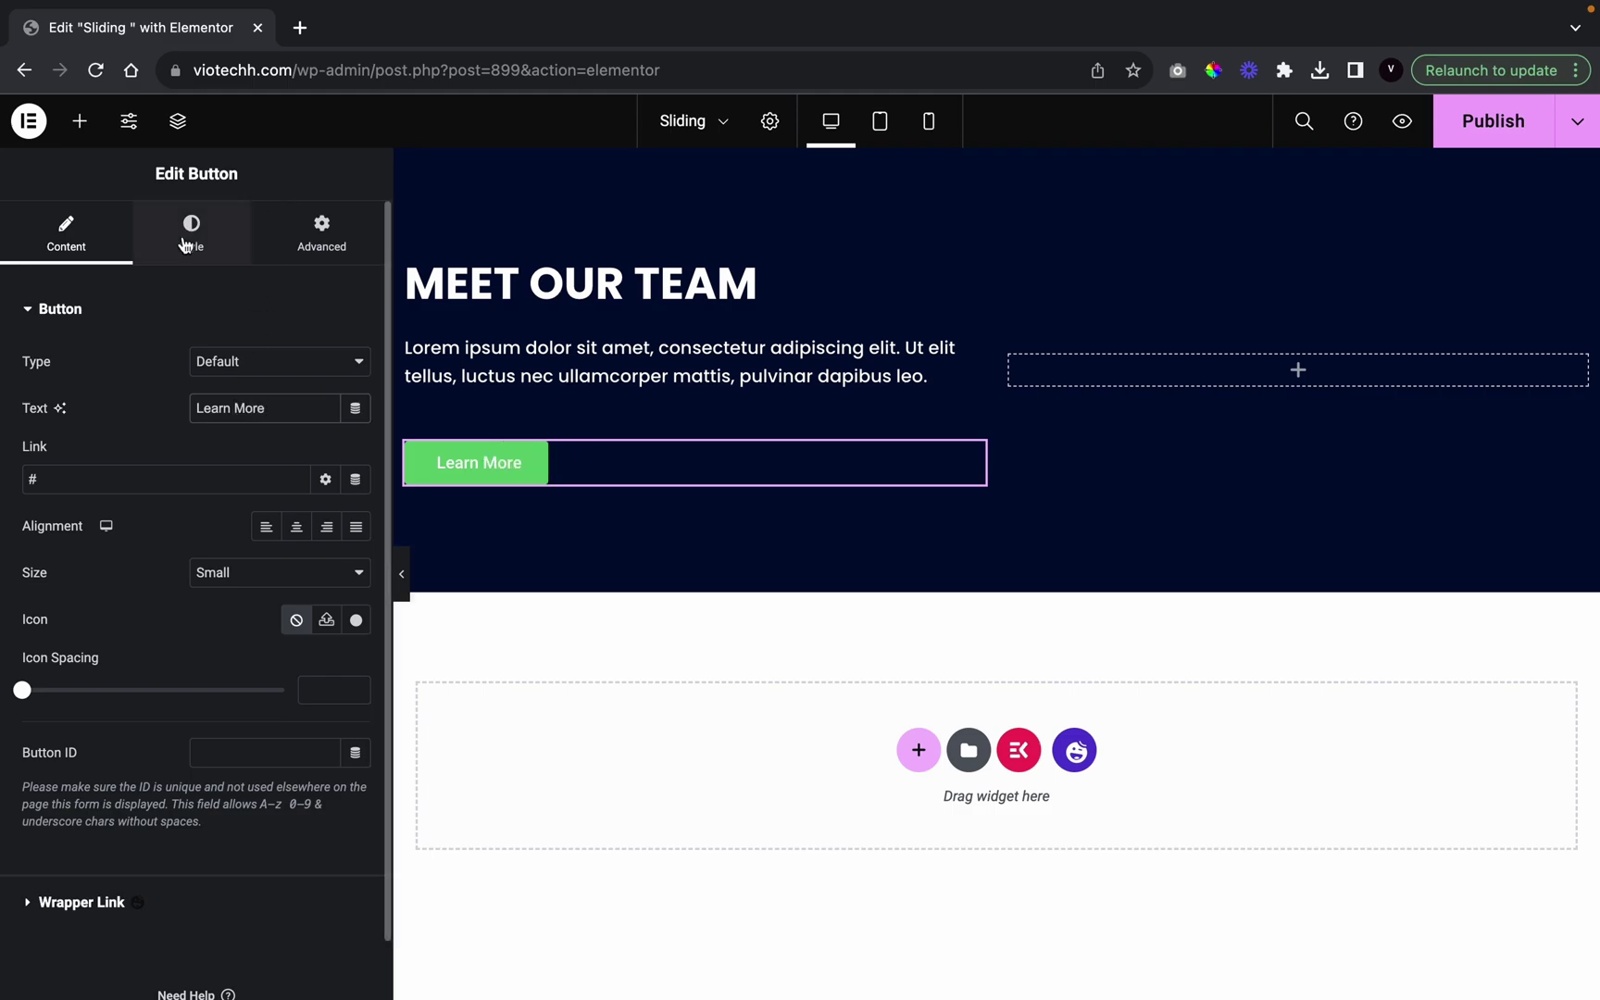
Give the button a gradient background starting with blue #38B6FF
click(190, 233)
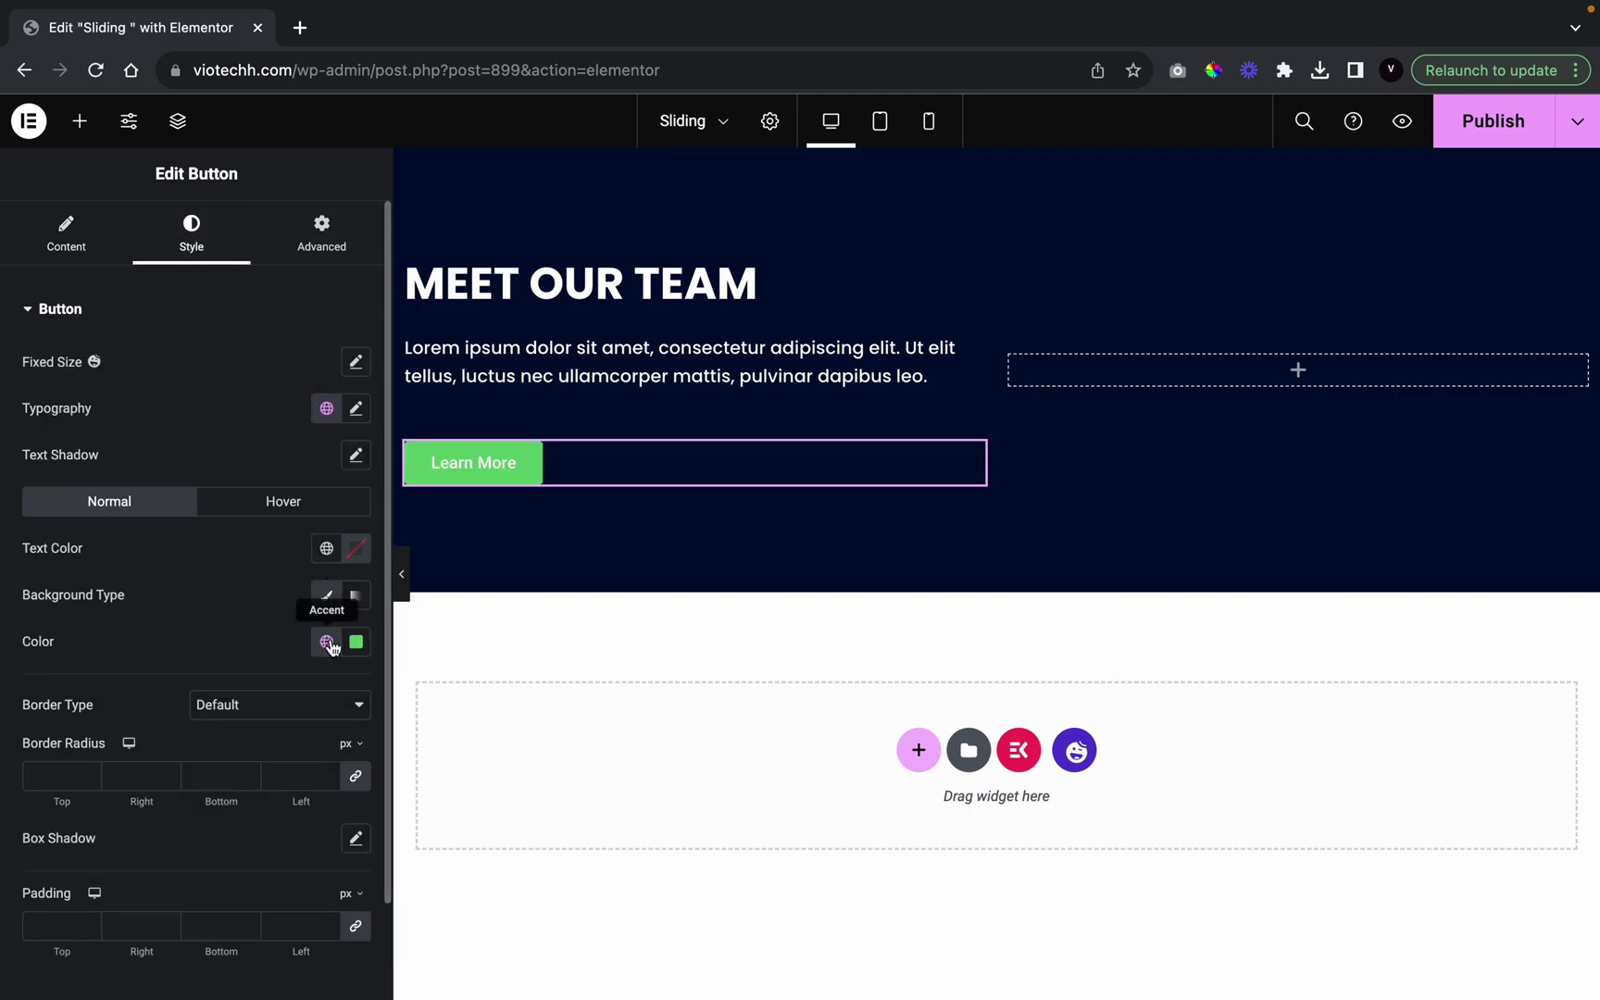
click(355, 596)
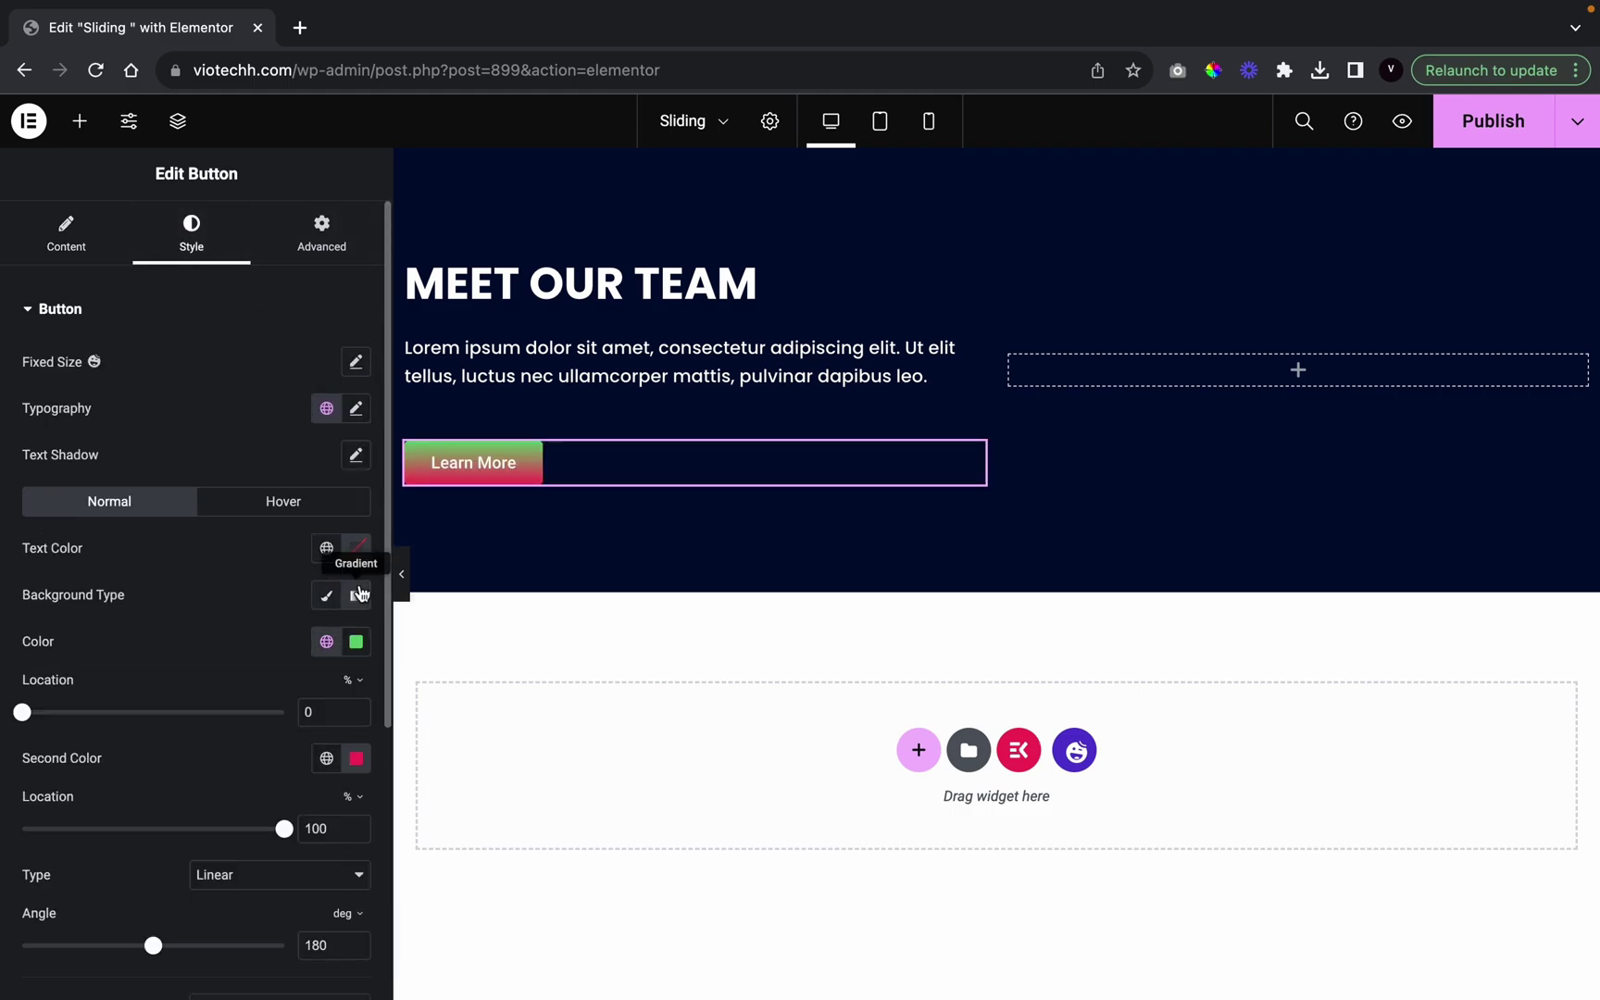
click(326, 641)
scroll(239, 596, down, 3)
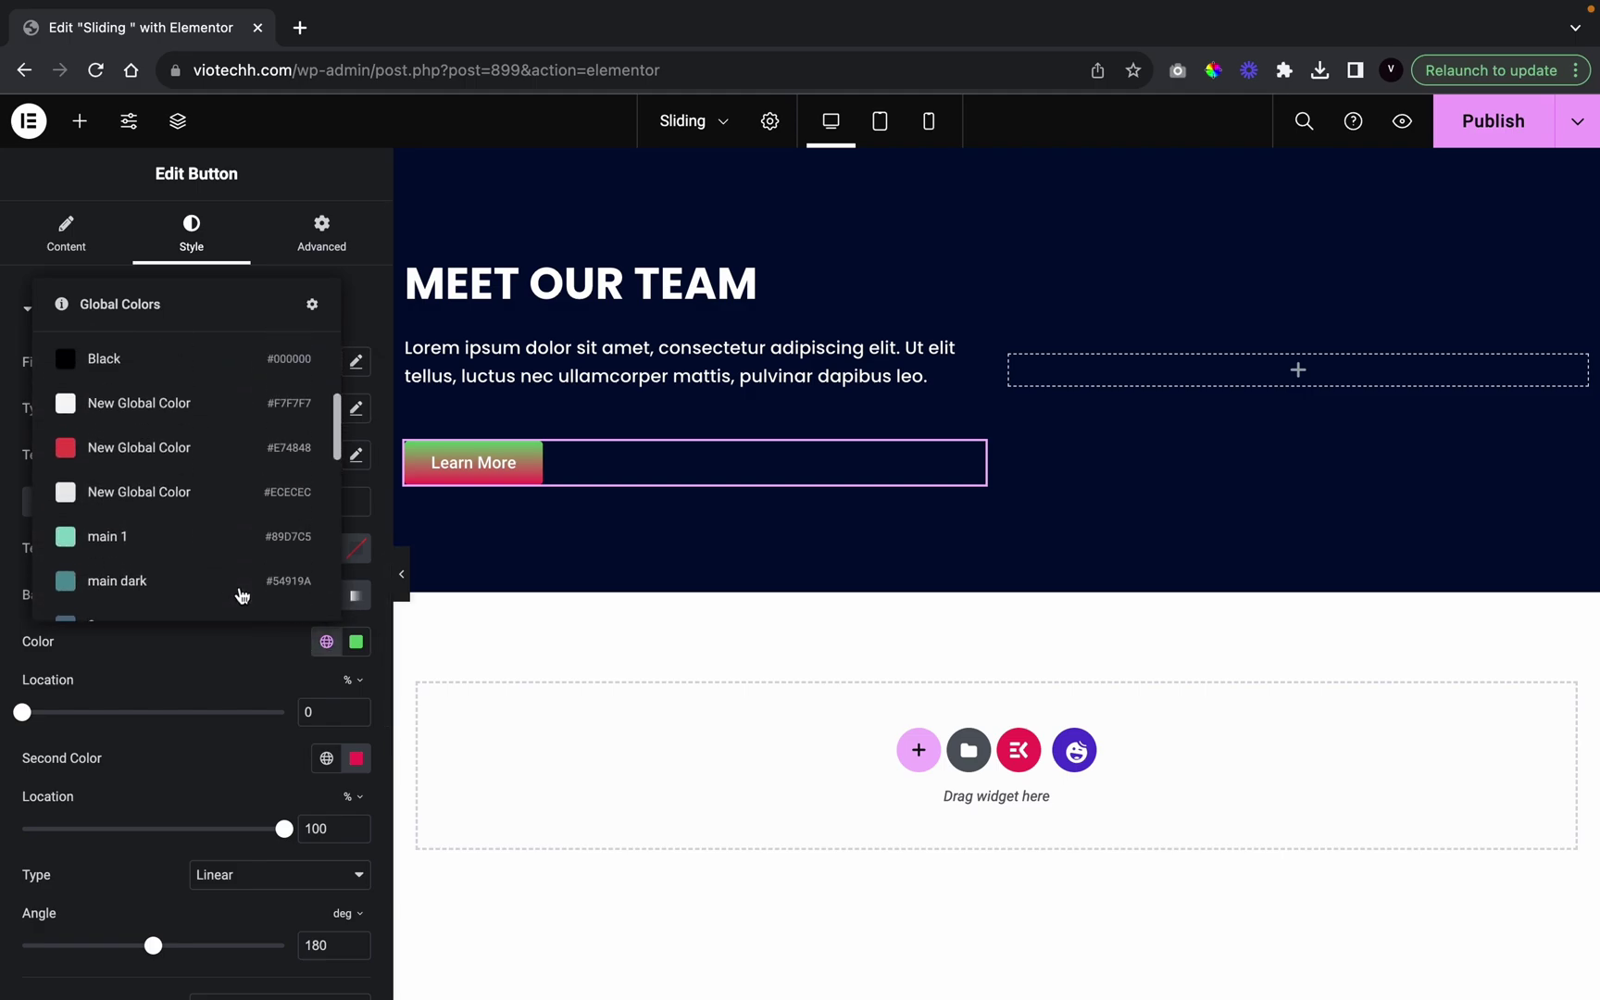
click(188, 381)
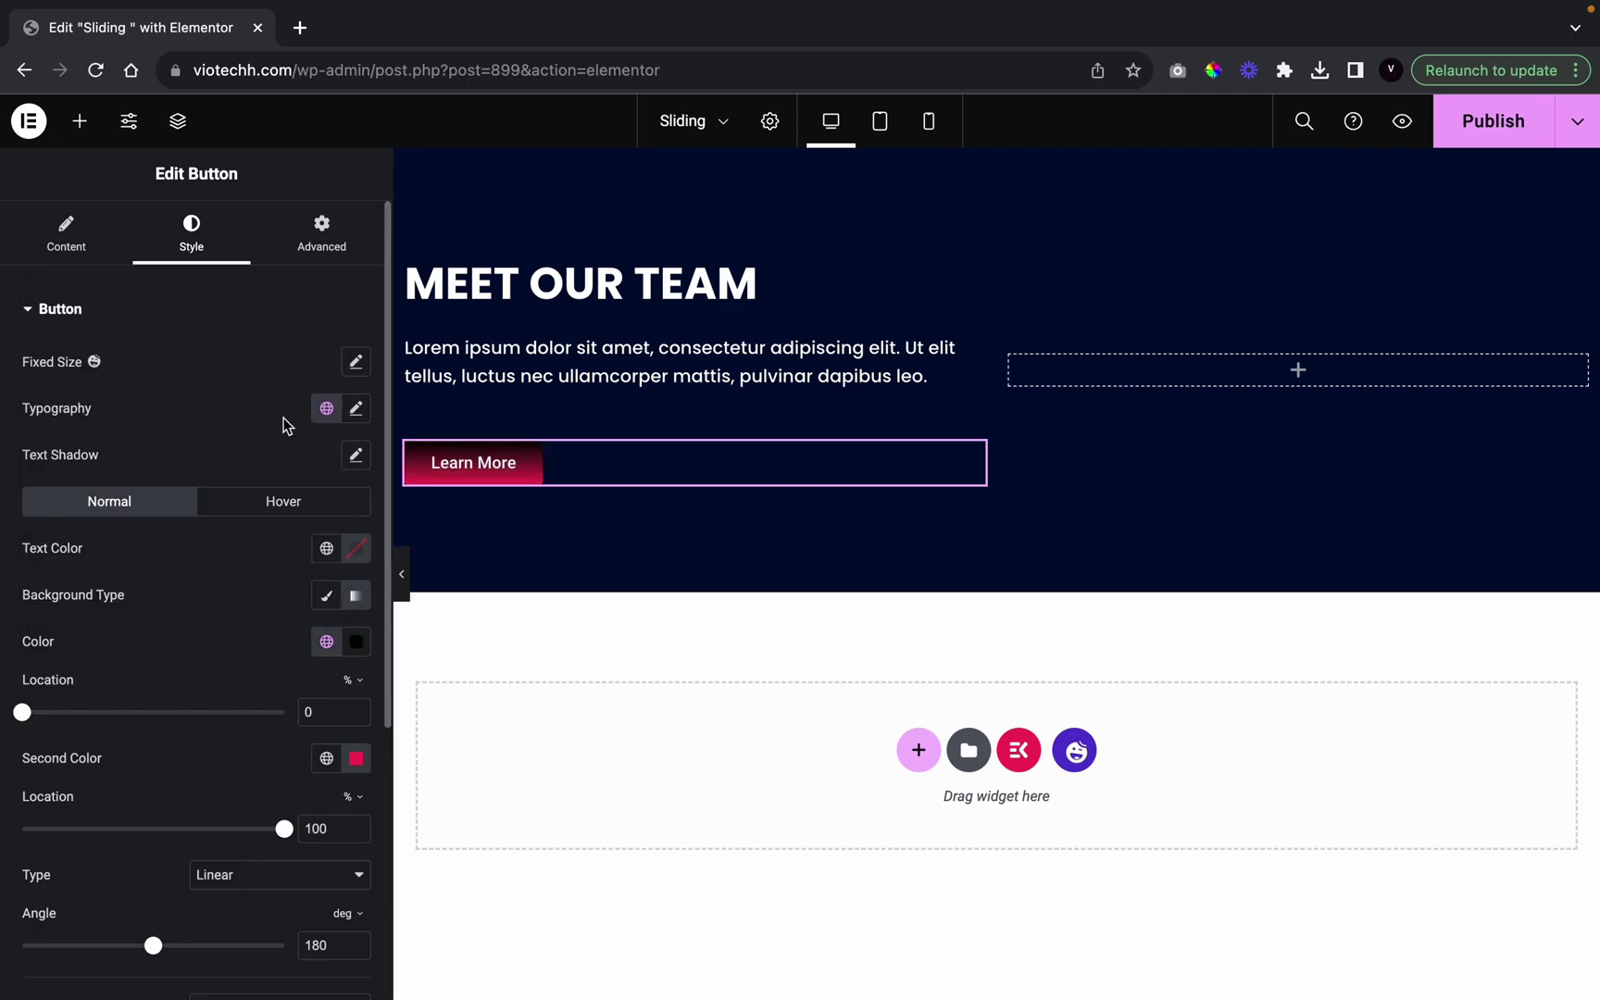
click(316, 642)
scroll(225, 507, down, 6)
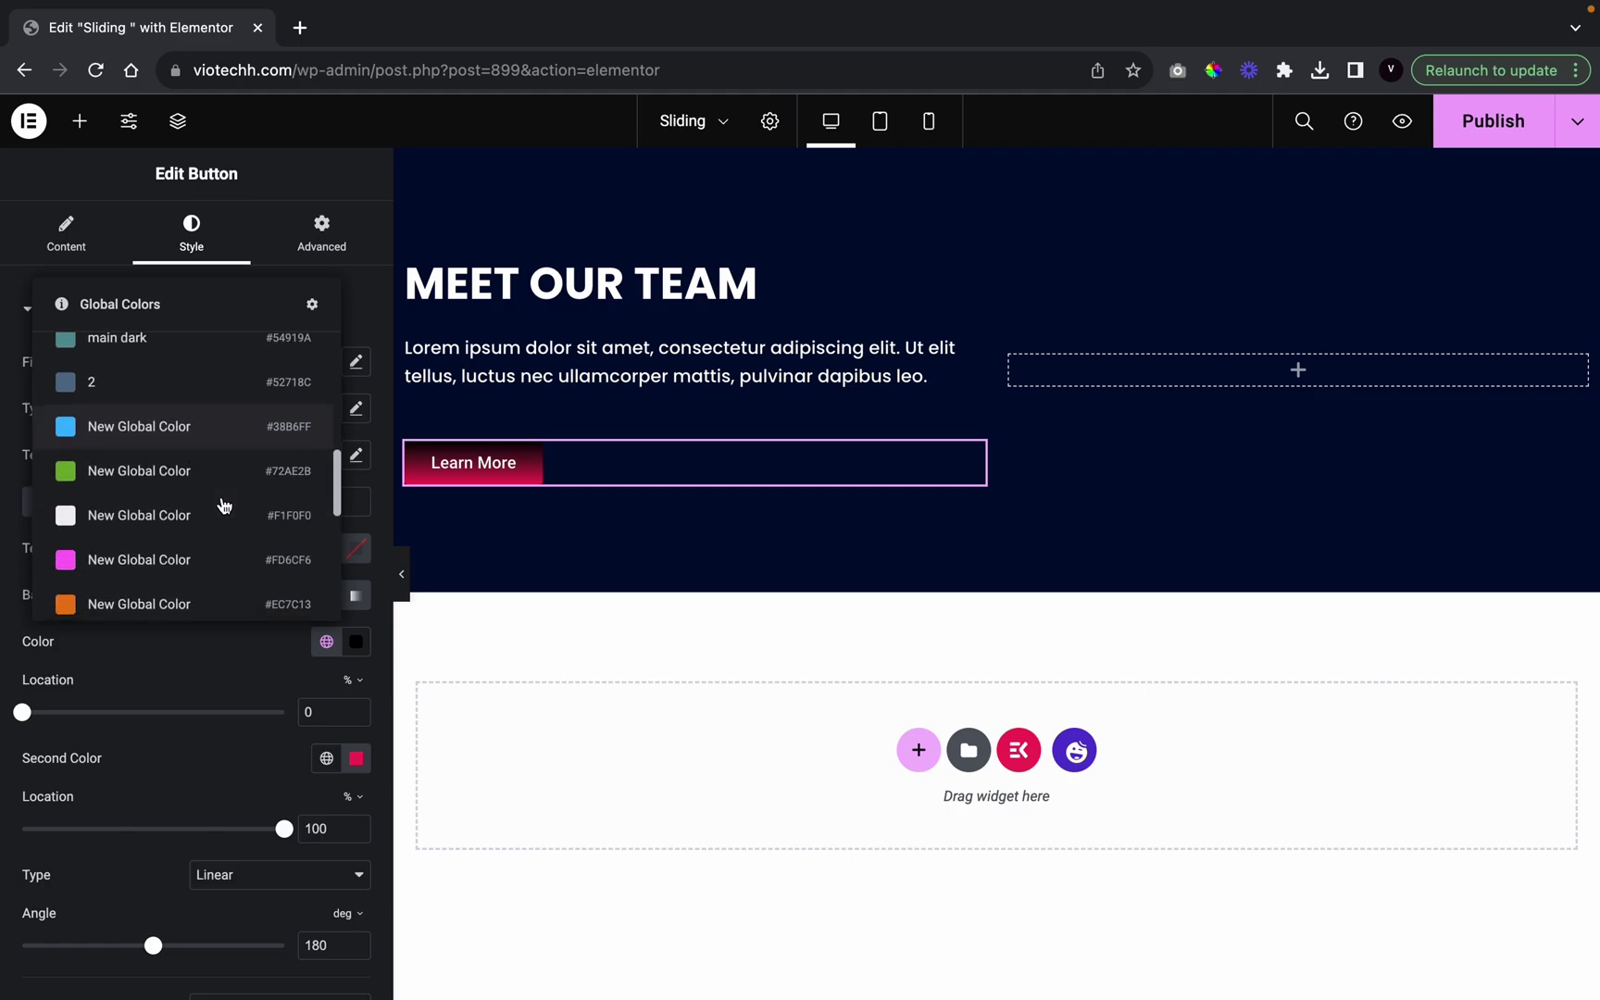
click(225, 451)
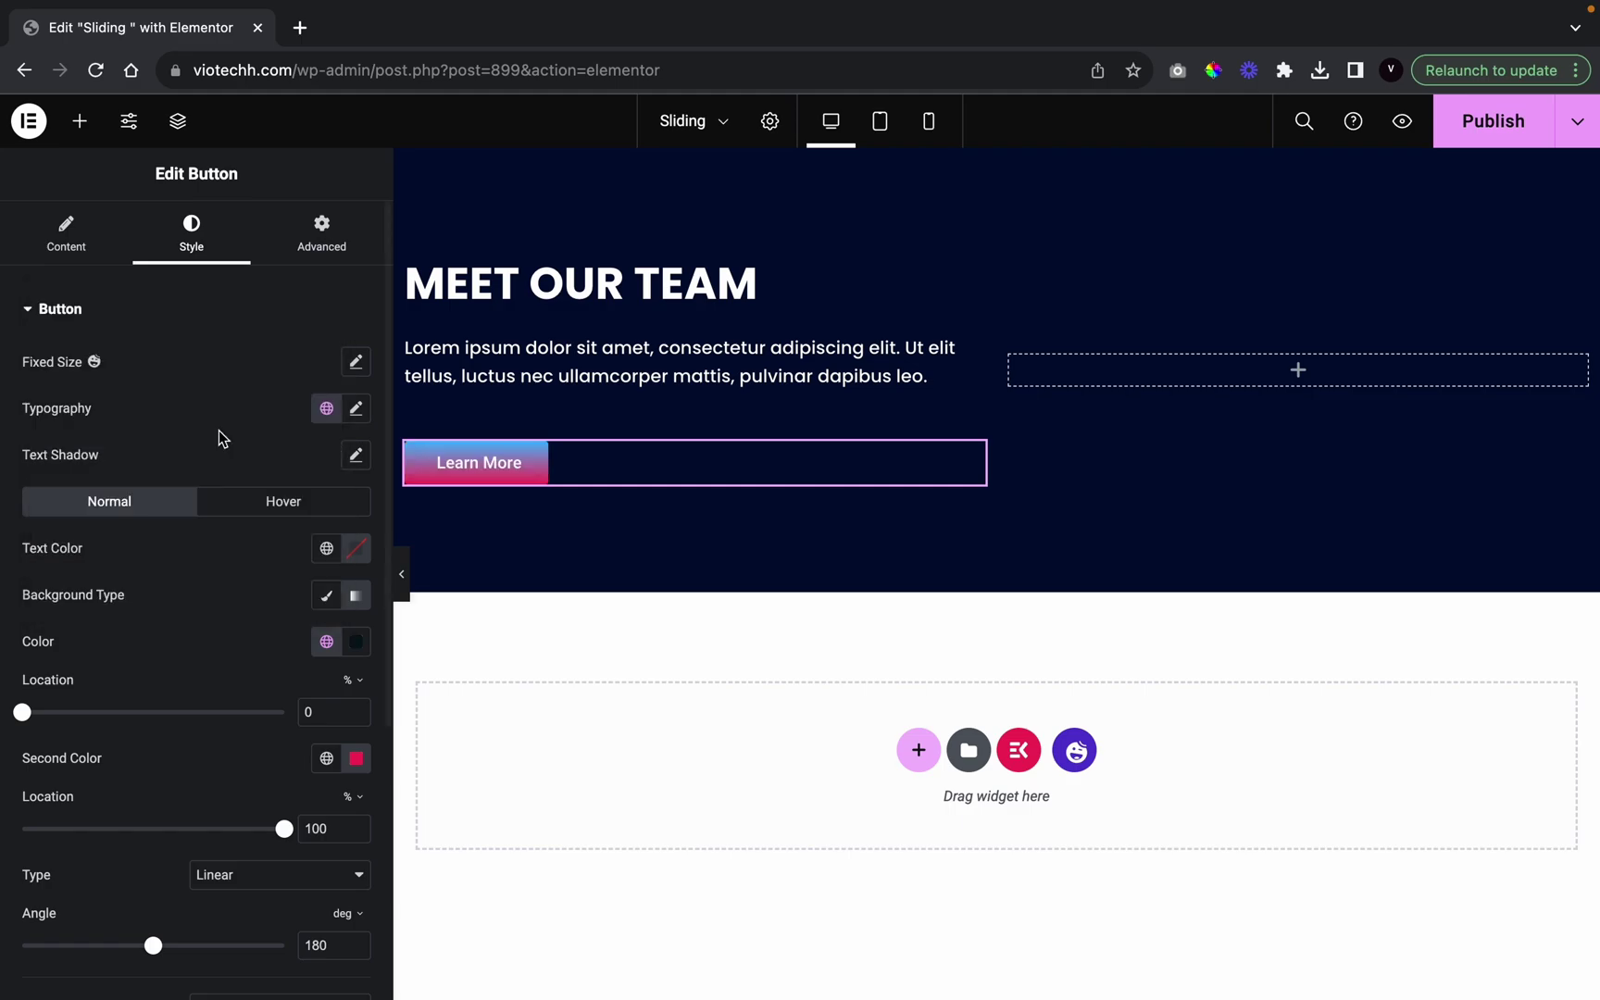
Set the gradient's second colour to a deeper custom blue
click(325, 757)
click(196, 514)
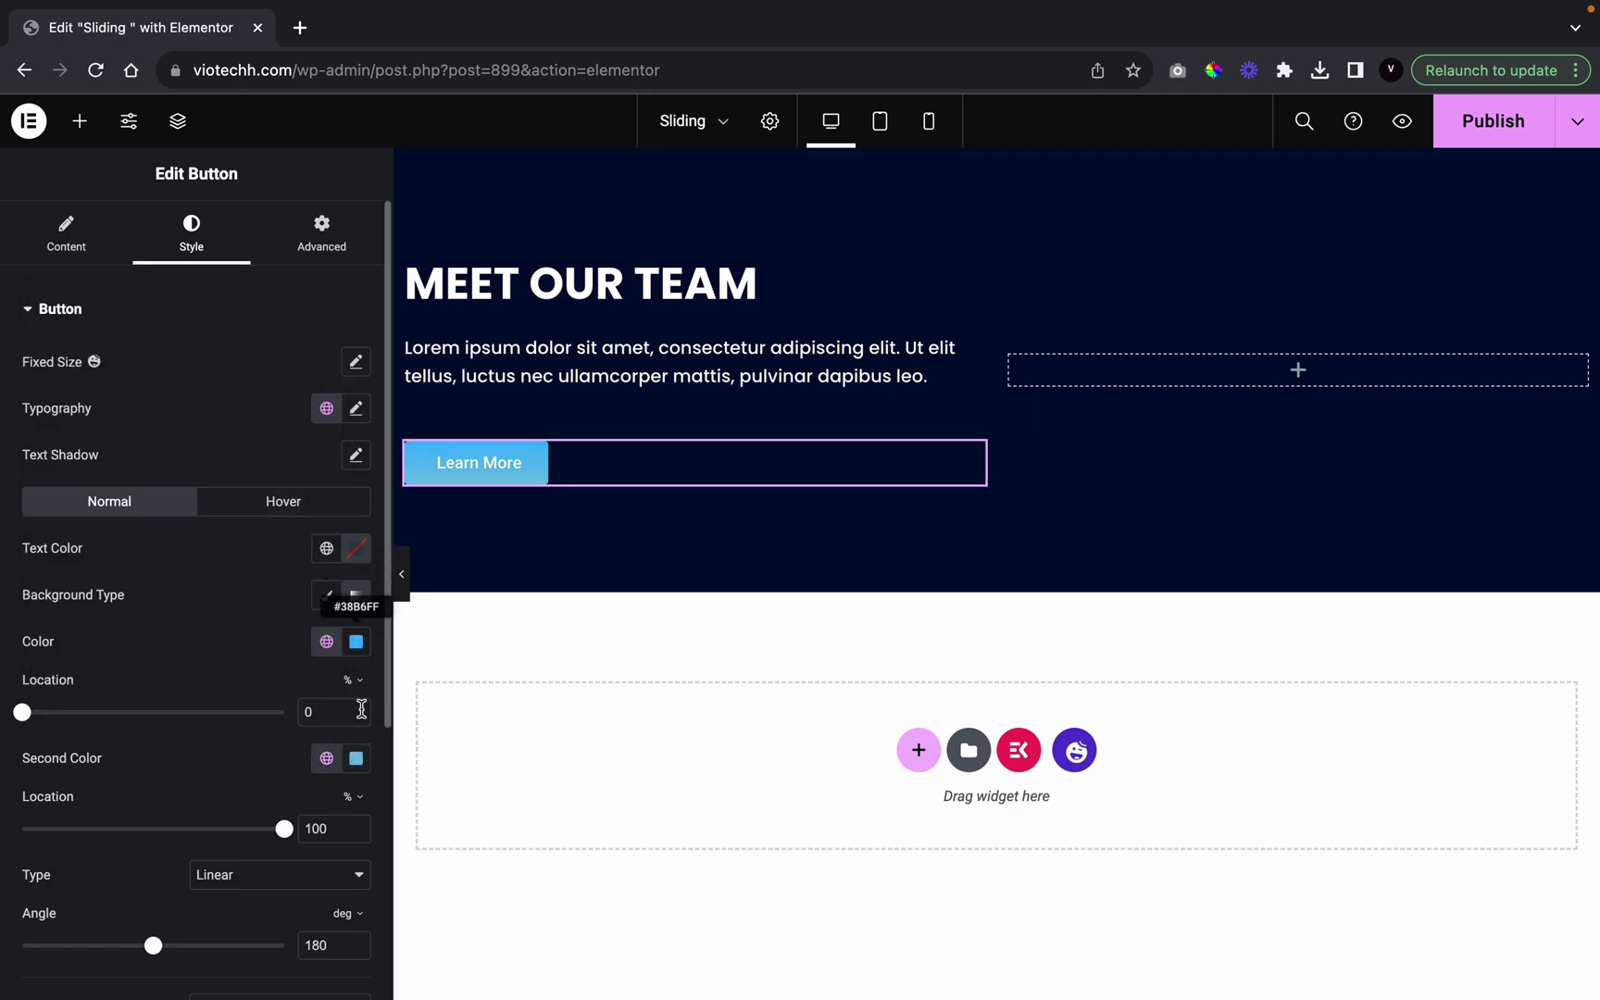
click(356, 759)
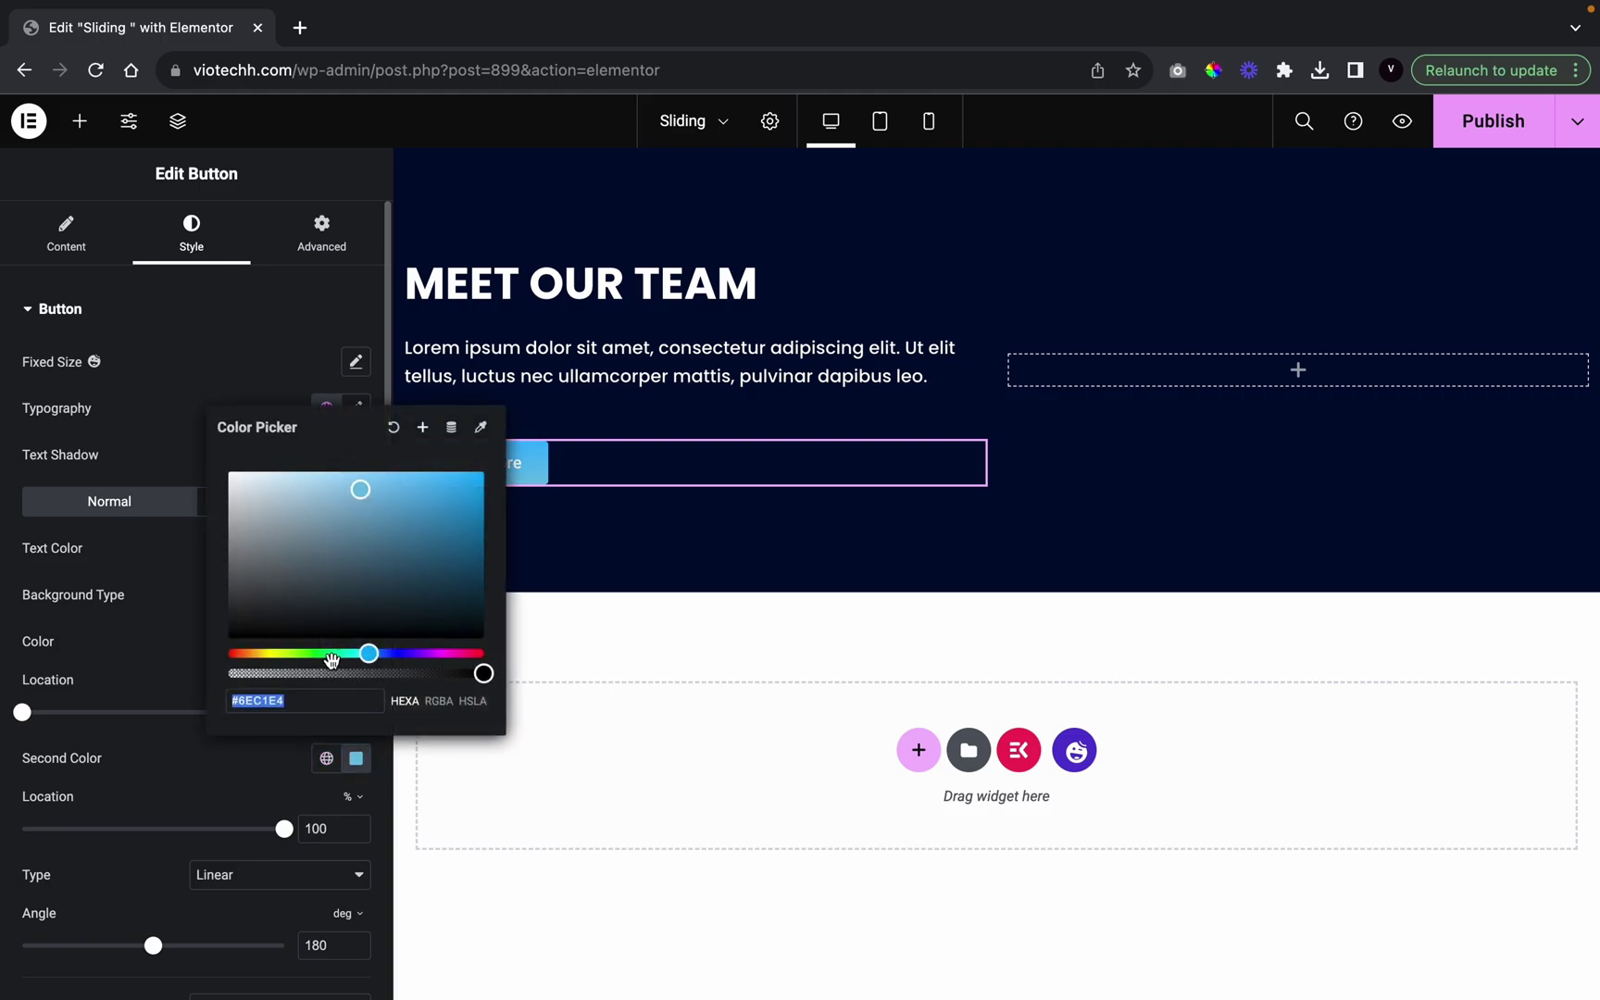
click(367, 498)
drag(399, 492, 419, 510)
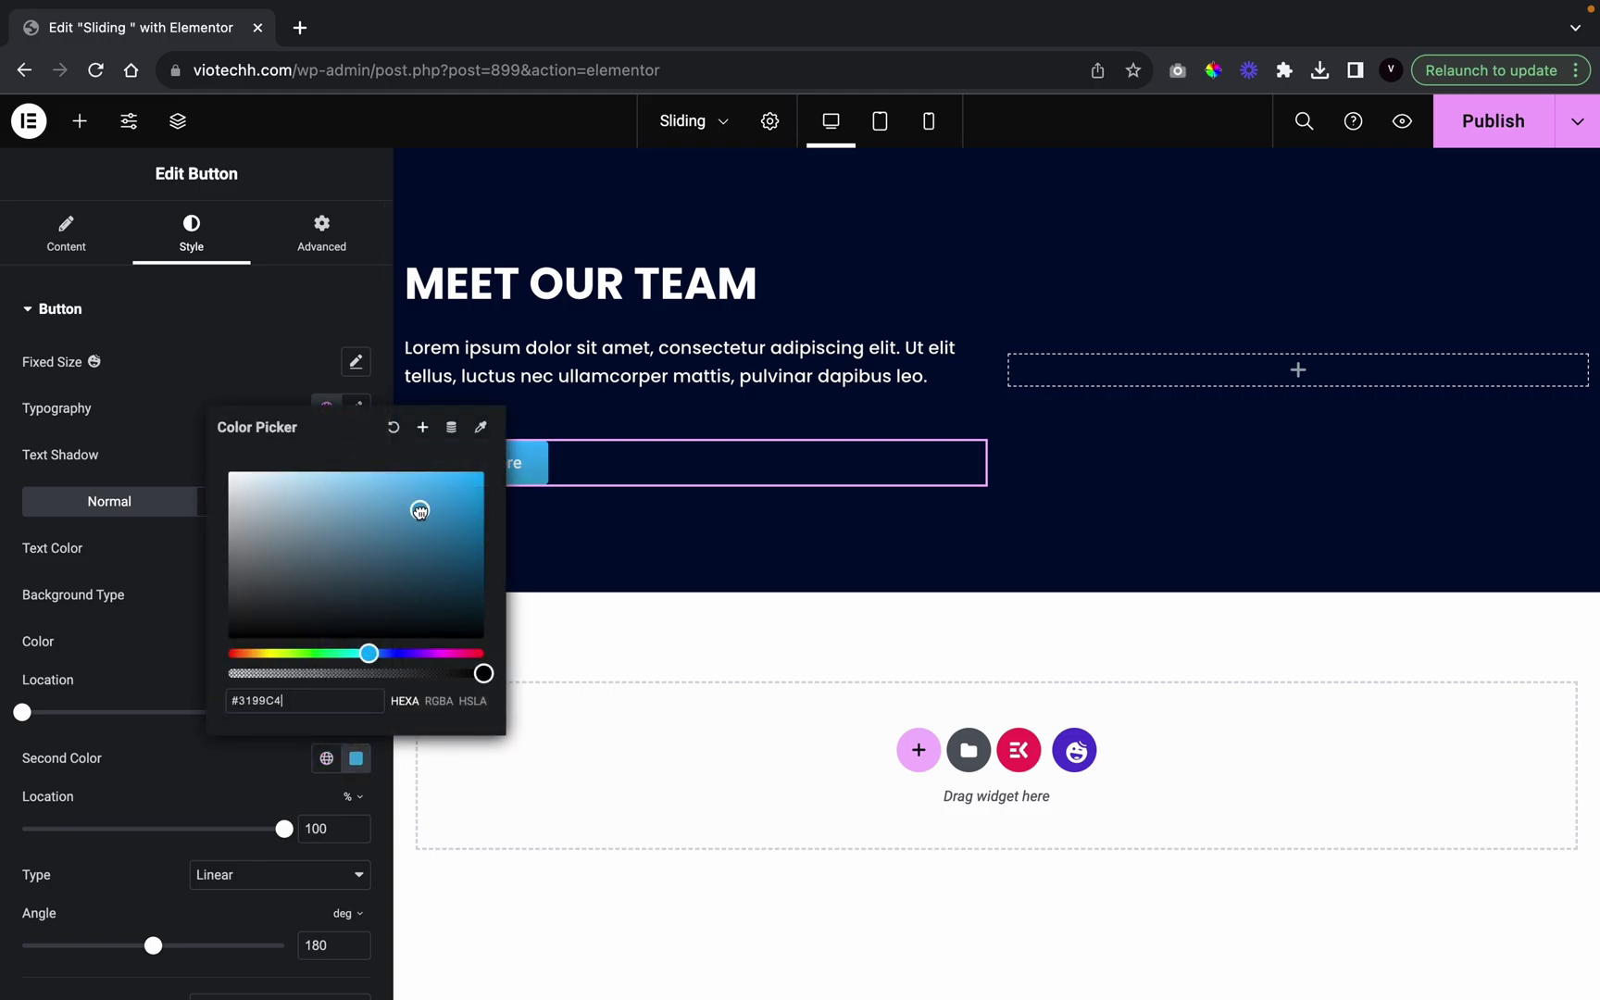
click(153, 596)
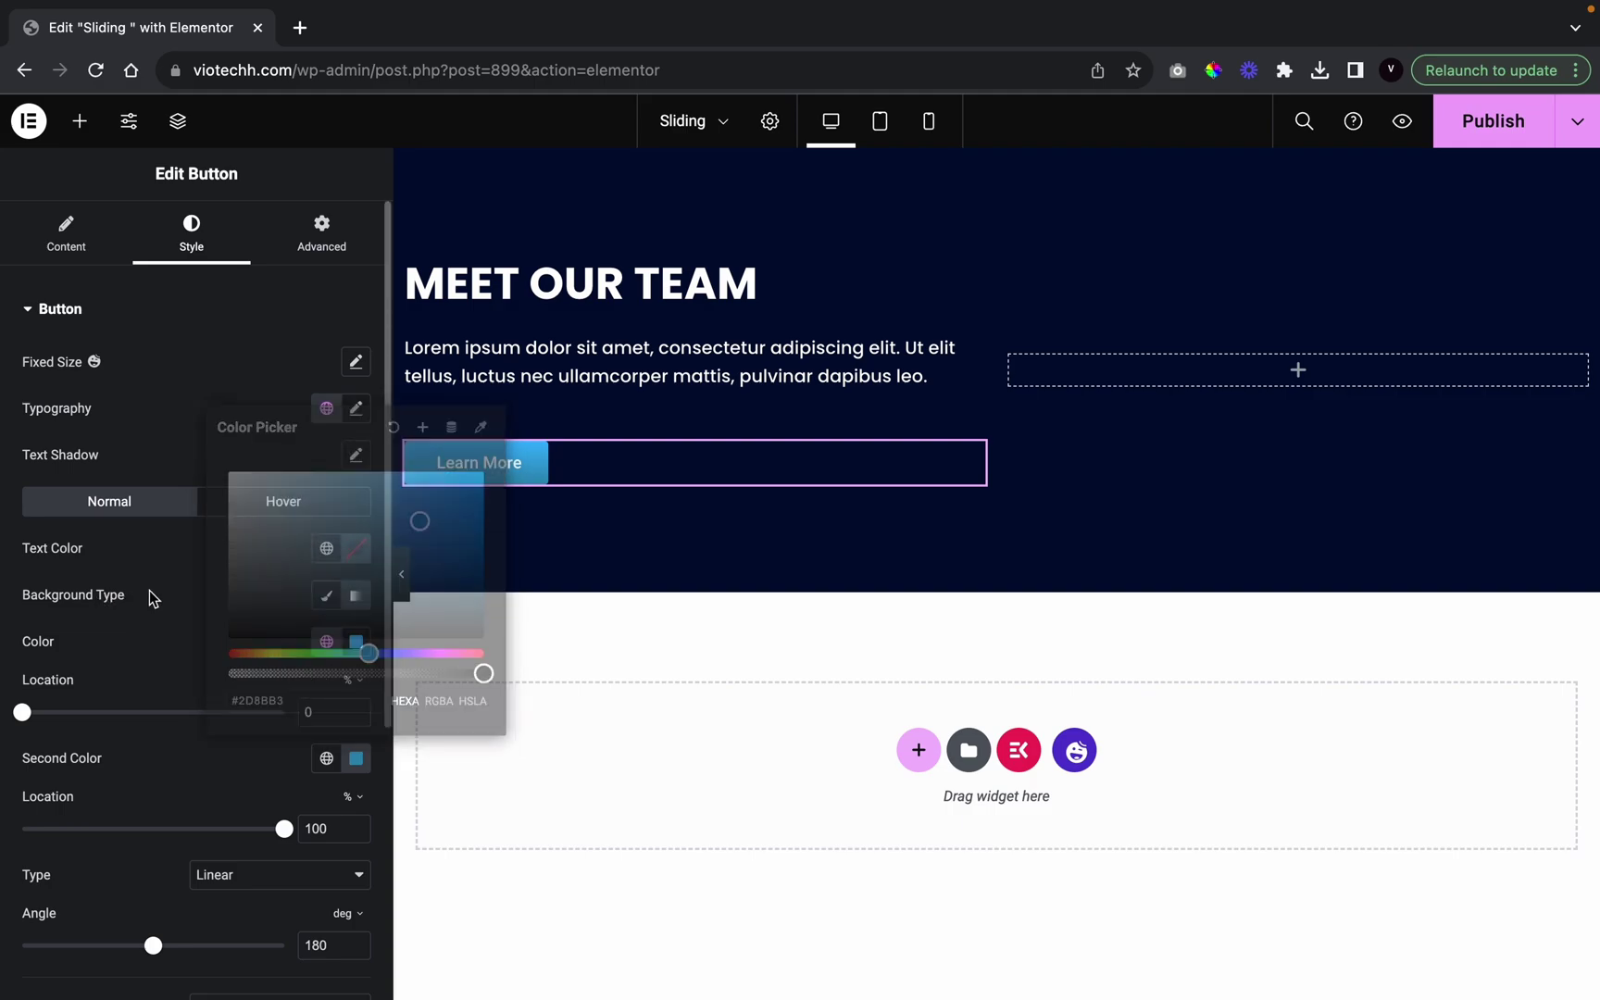
Set the button font to Poppins at 600 (Semi Bold) weight
click(357, 408)
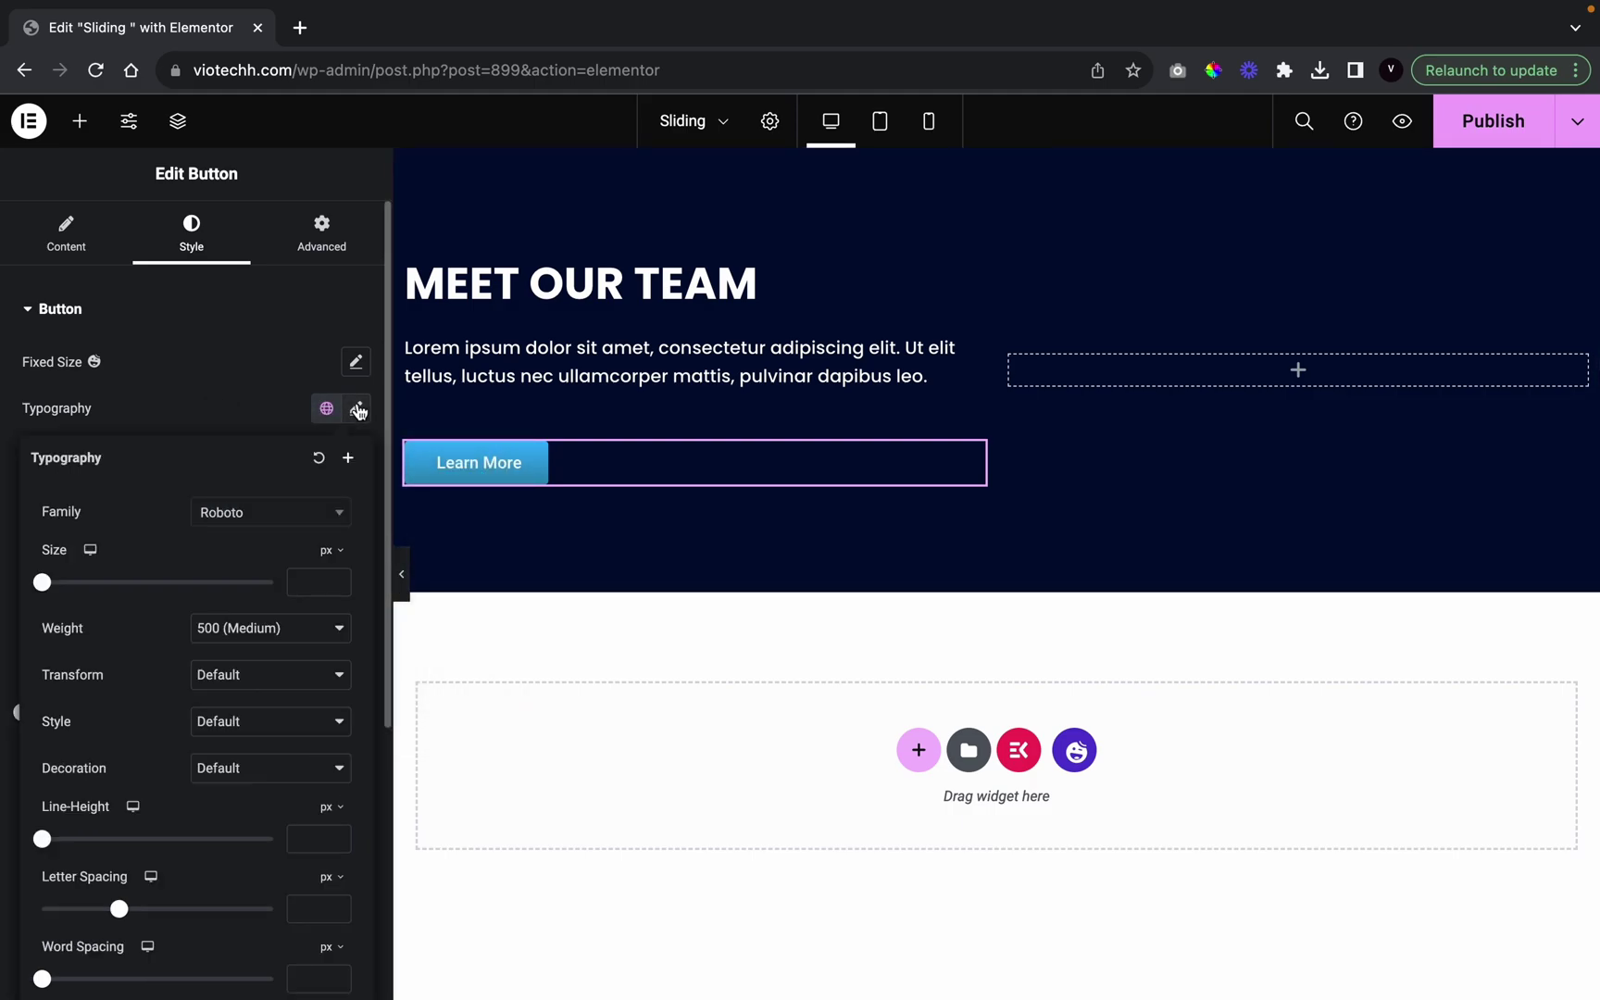
click(261, 514)
text(p)
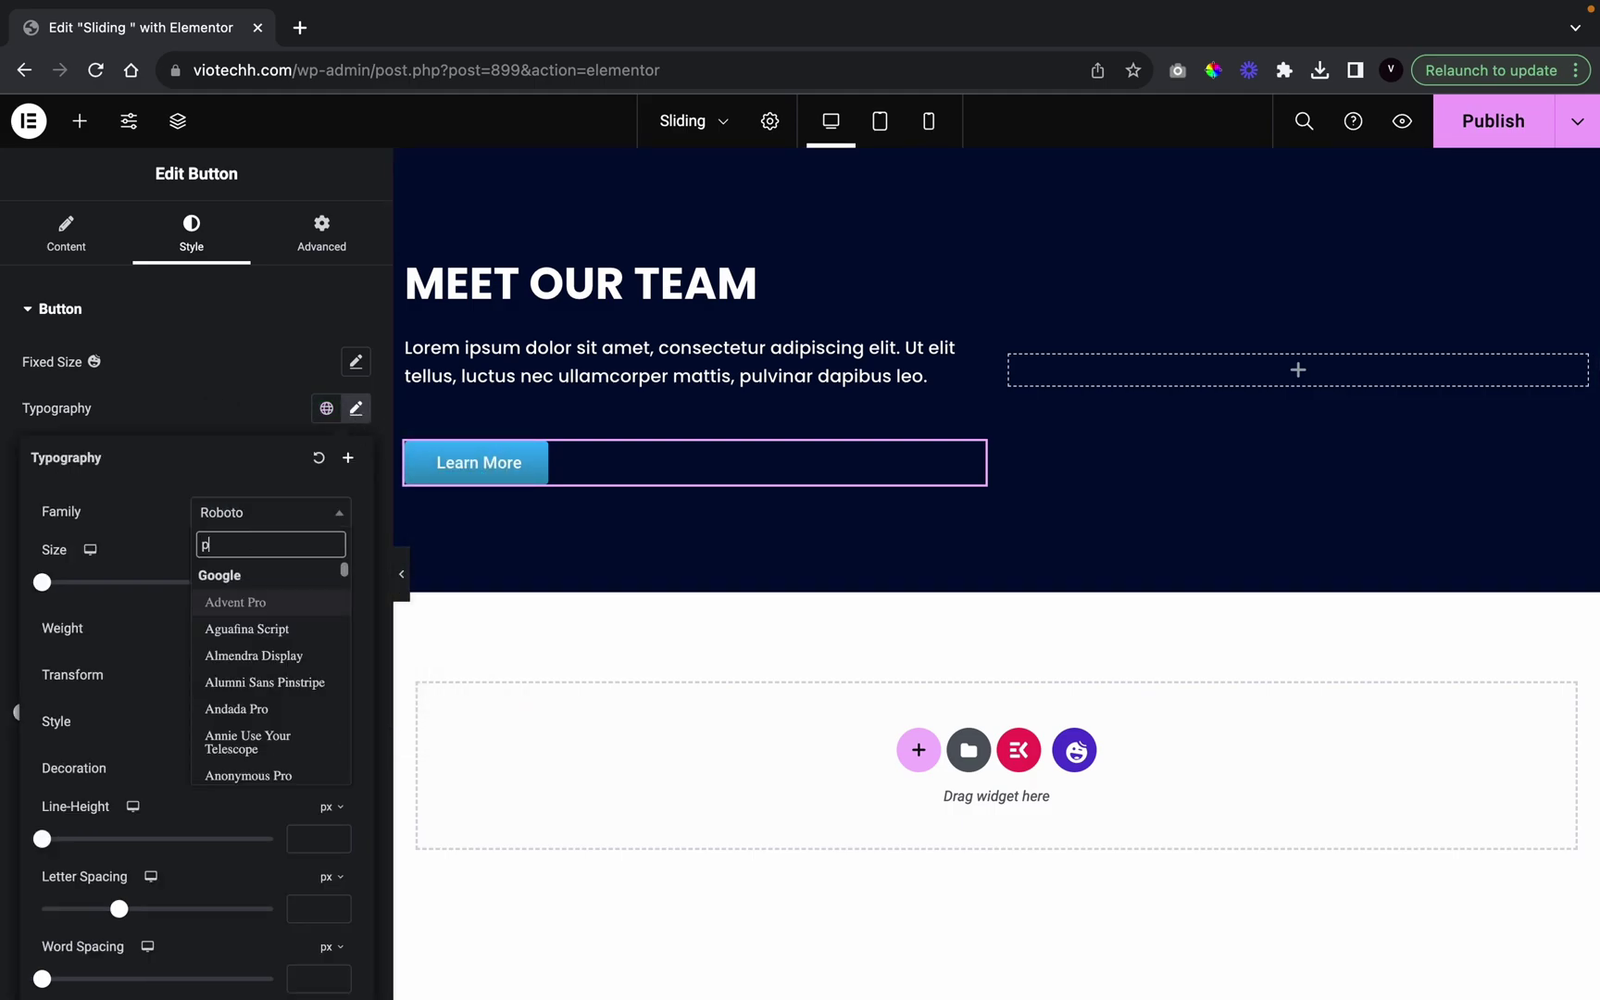
text(oppins)
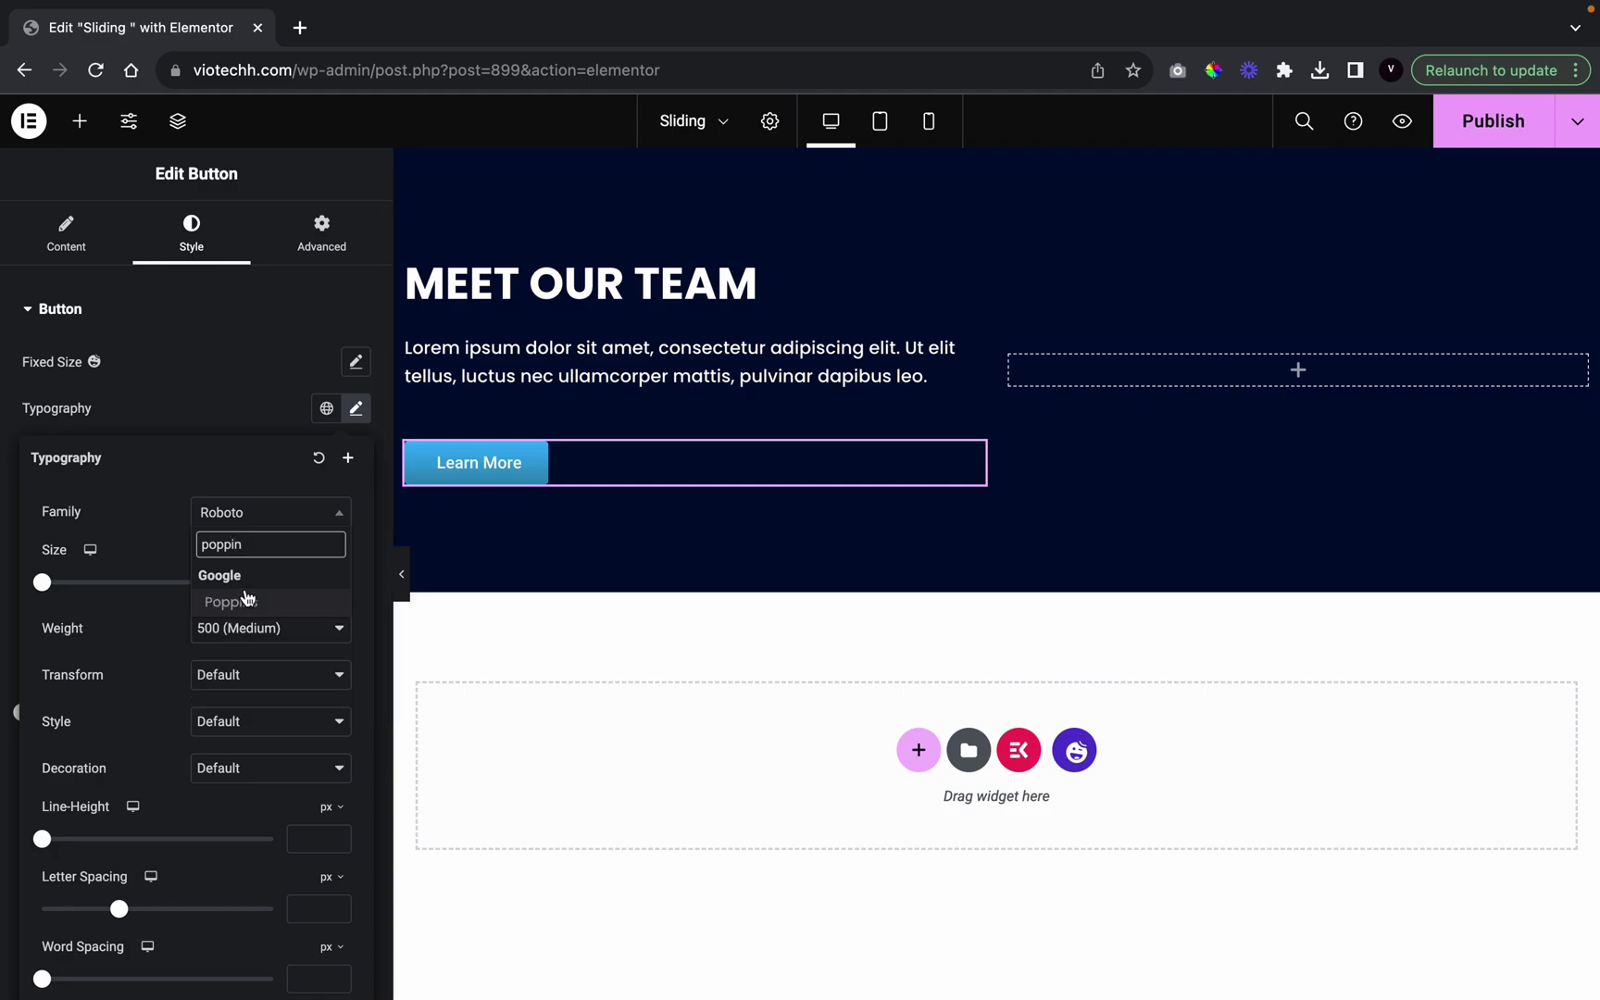
click(248, 595)
click(250, 642)
click(308, 599)
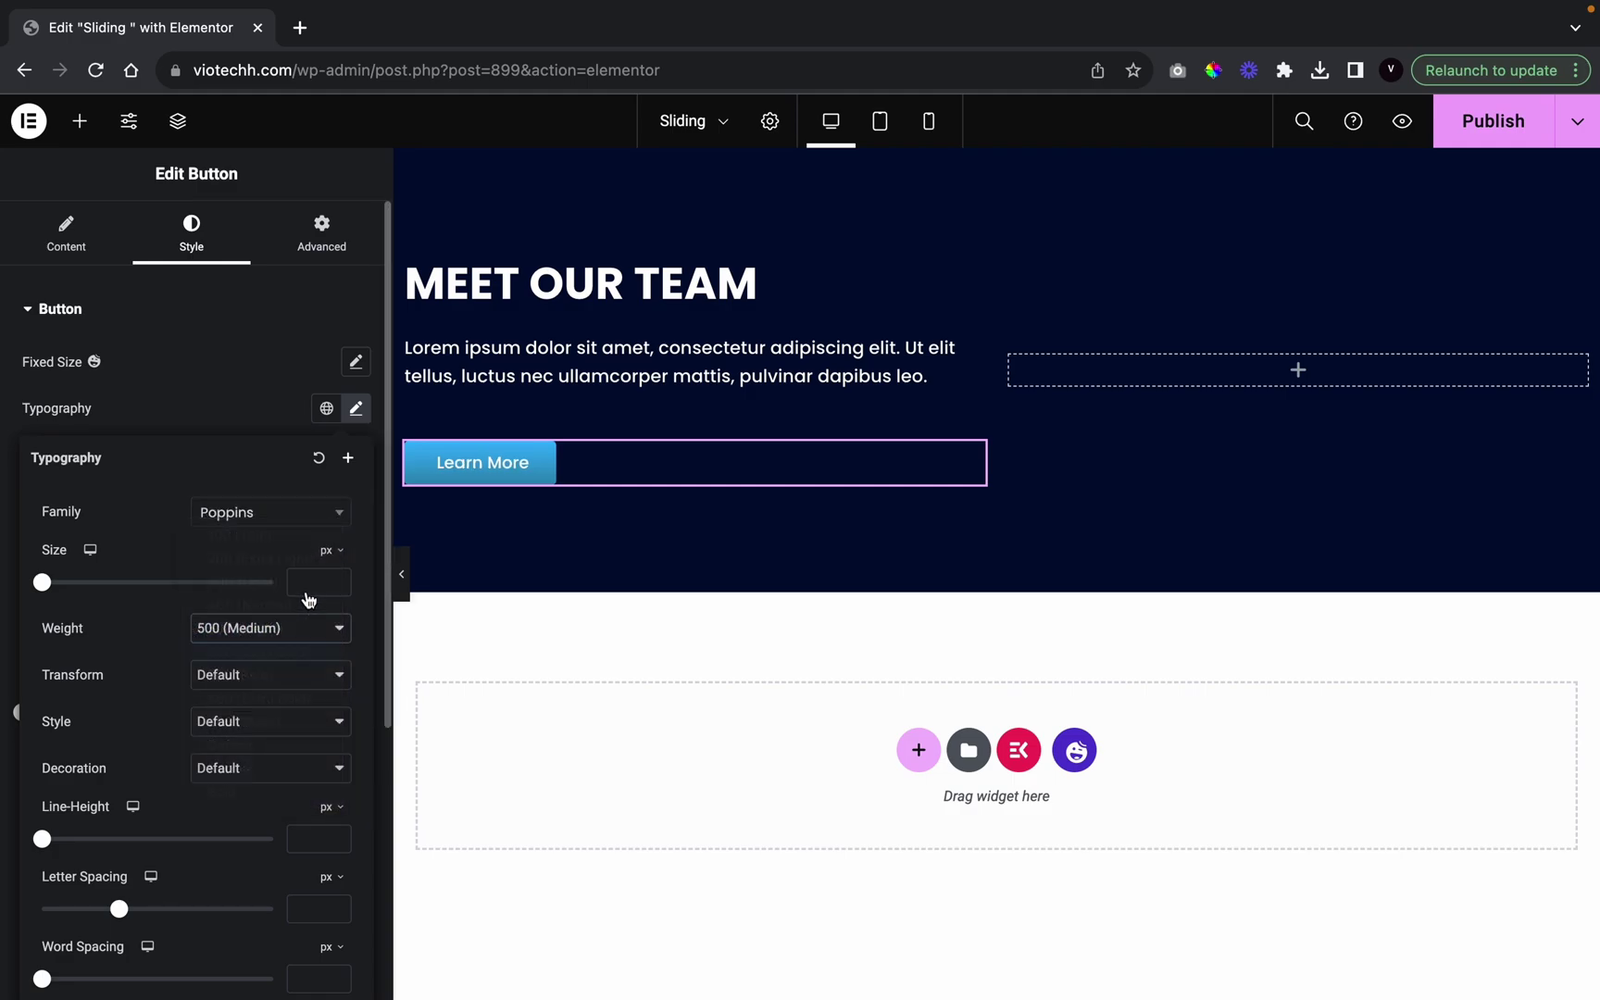
Make the button text uppercase at 17 px and collapse the panel to preview
click(245, 681)
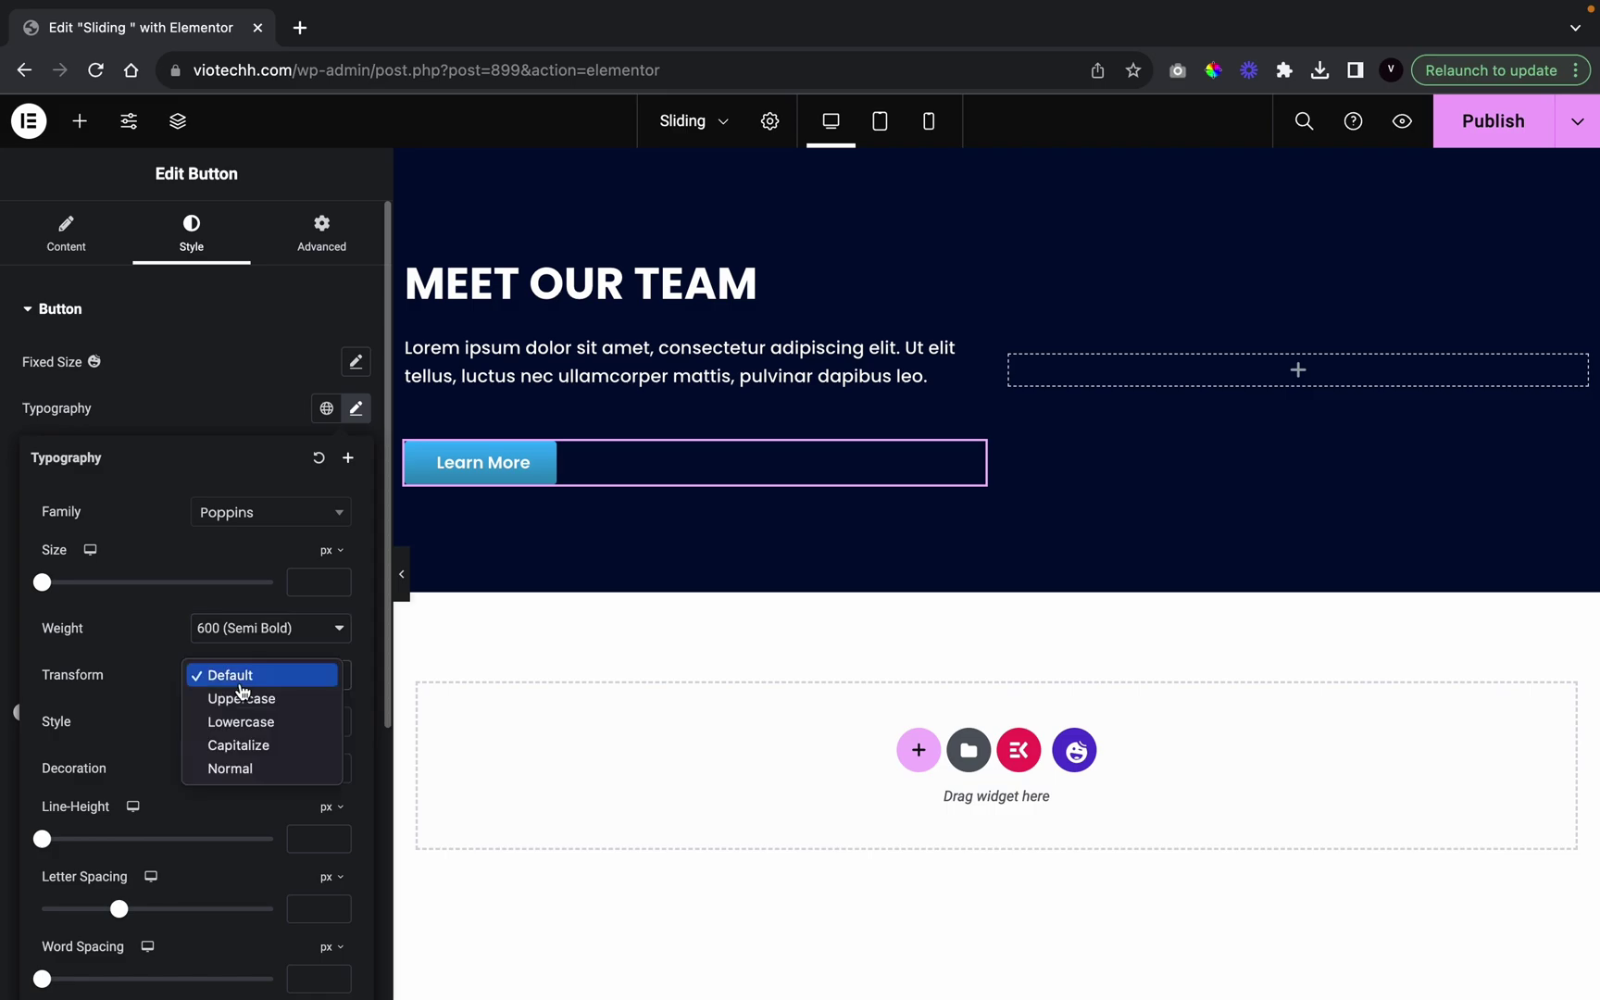
click(241, 696)
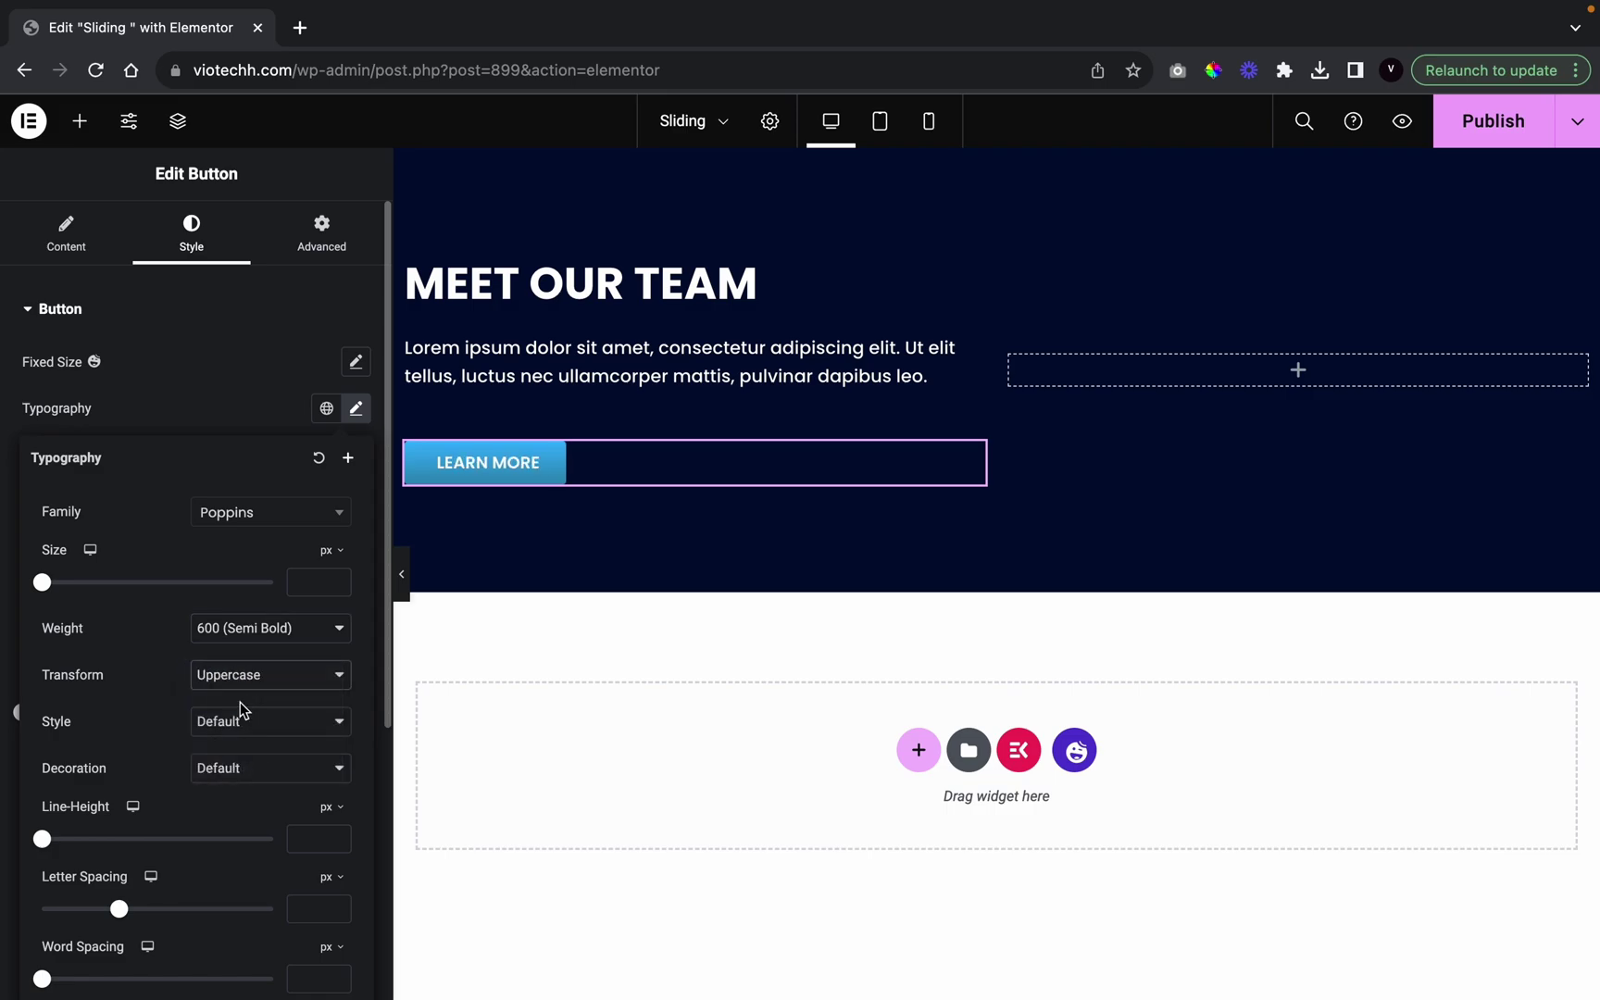
click(342, 581)
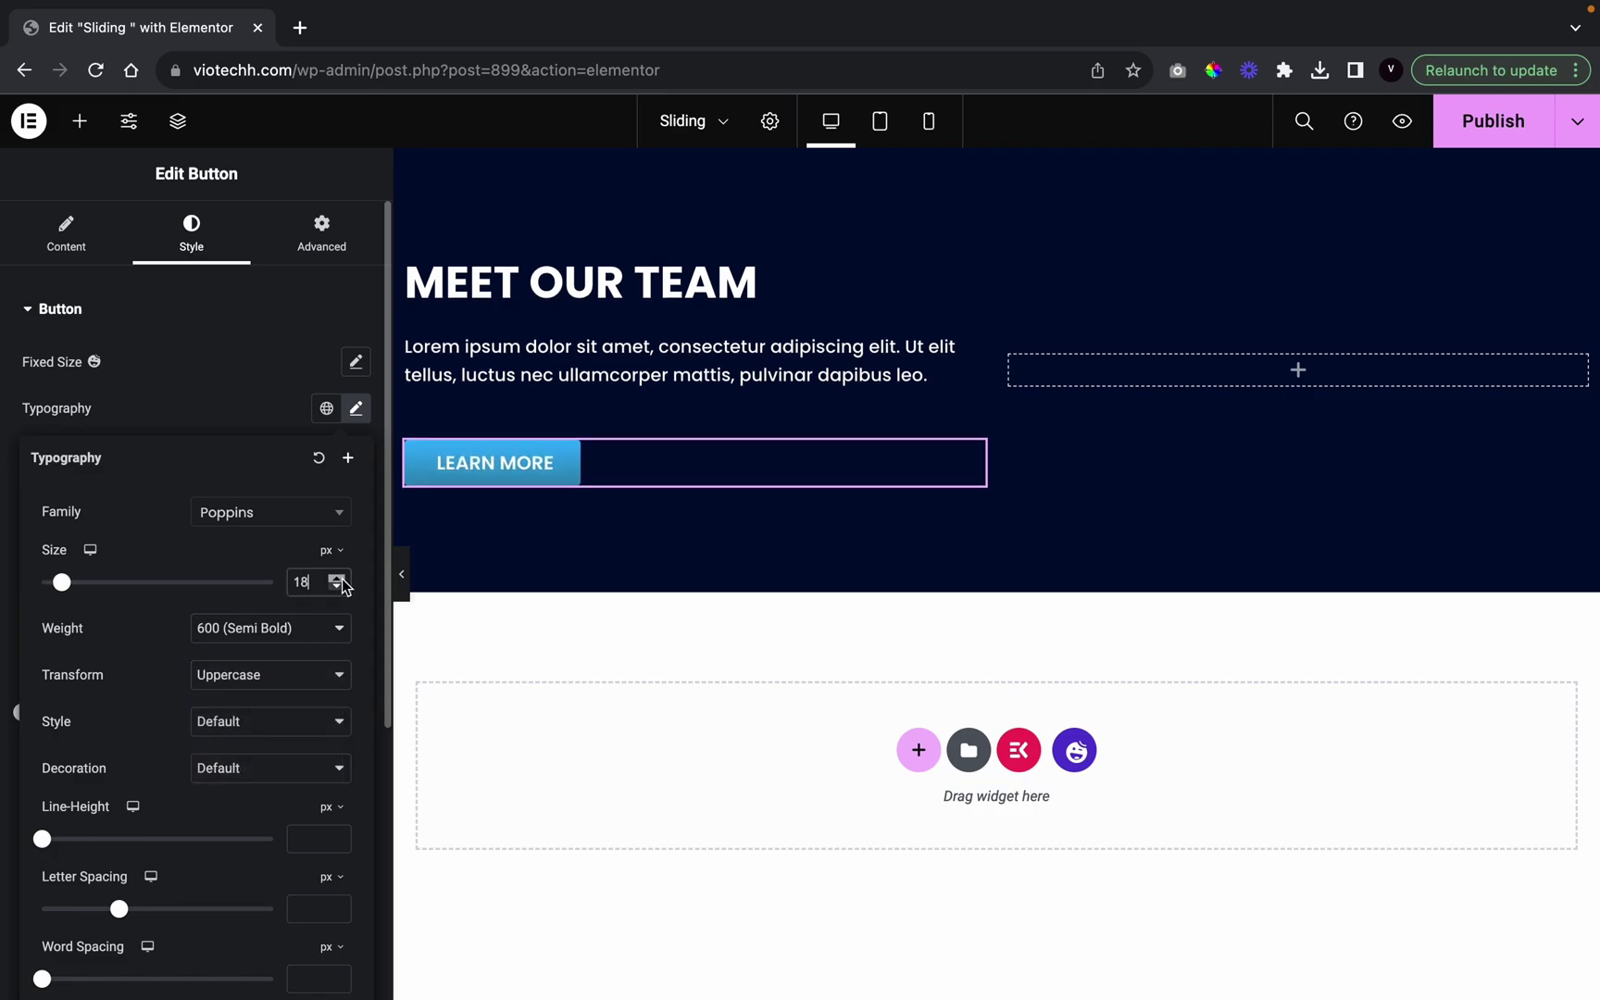
click(341, 579)
click(342, 590)
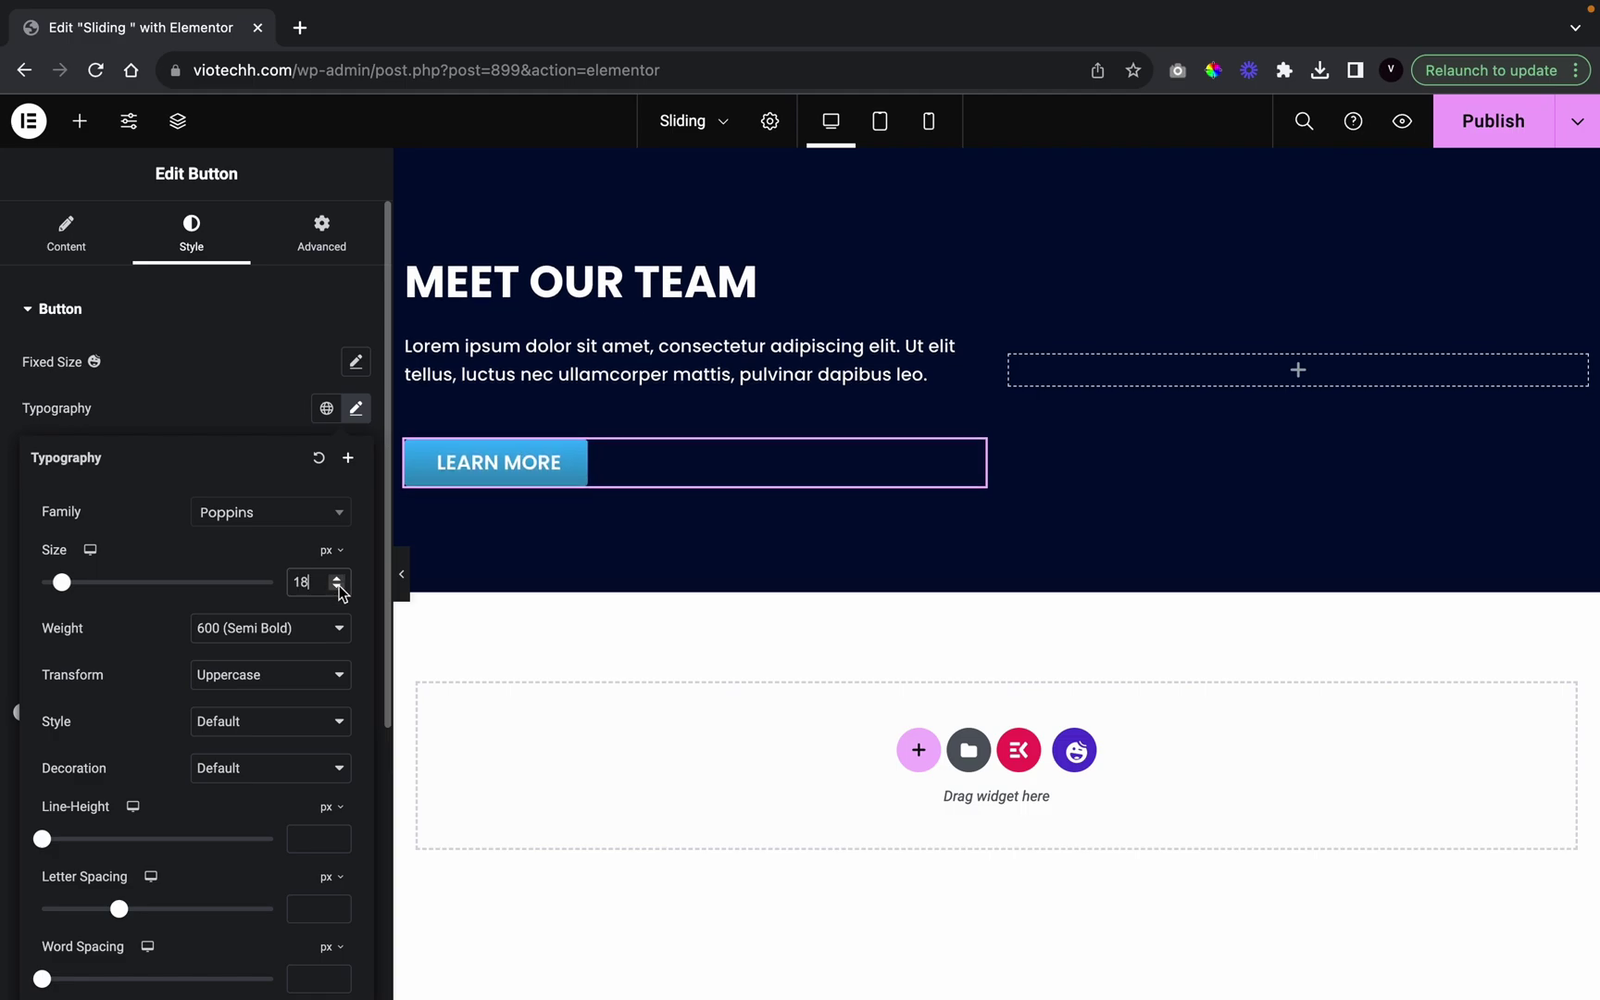
click(342, 591)
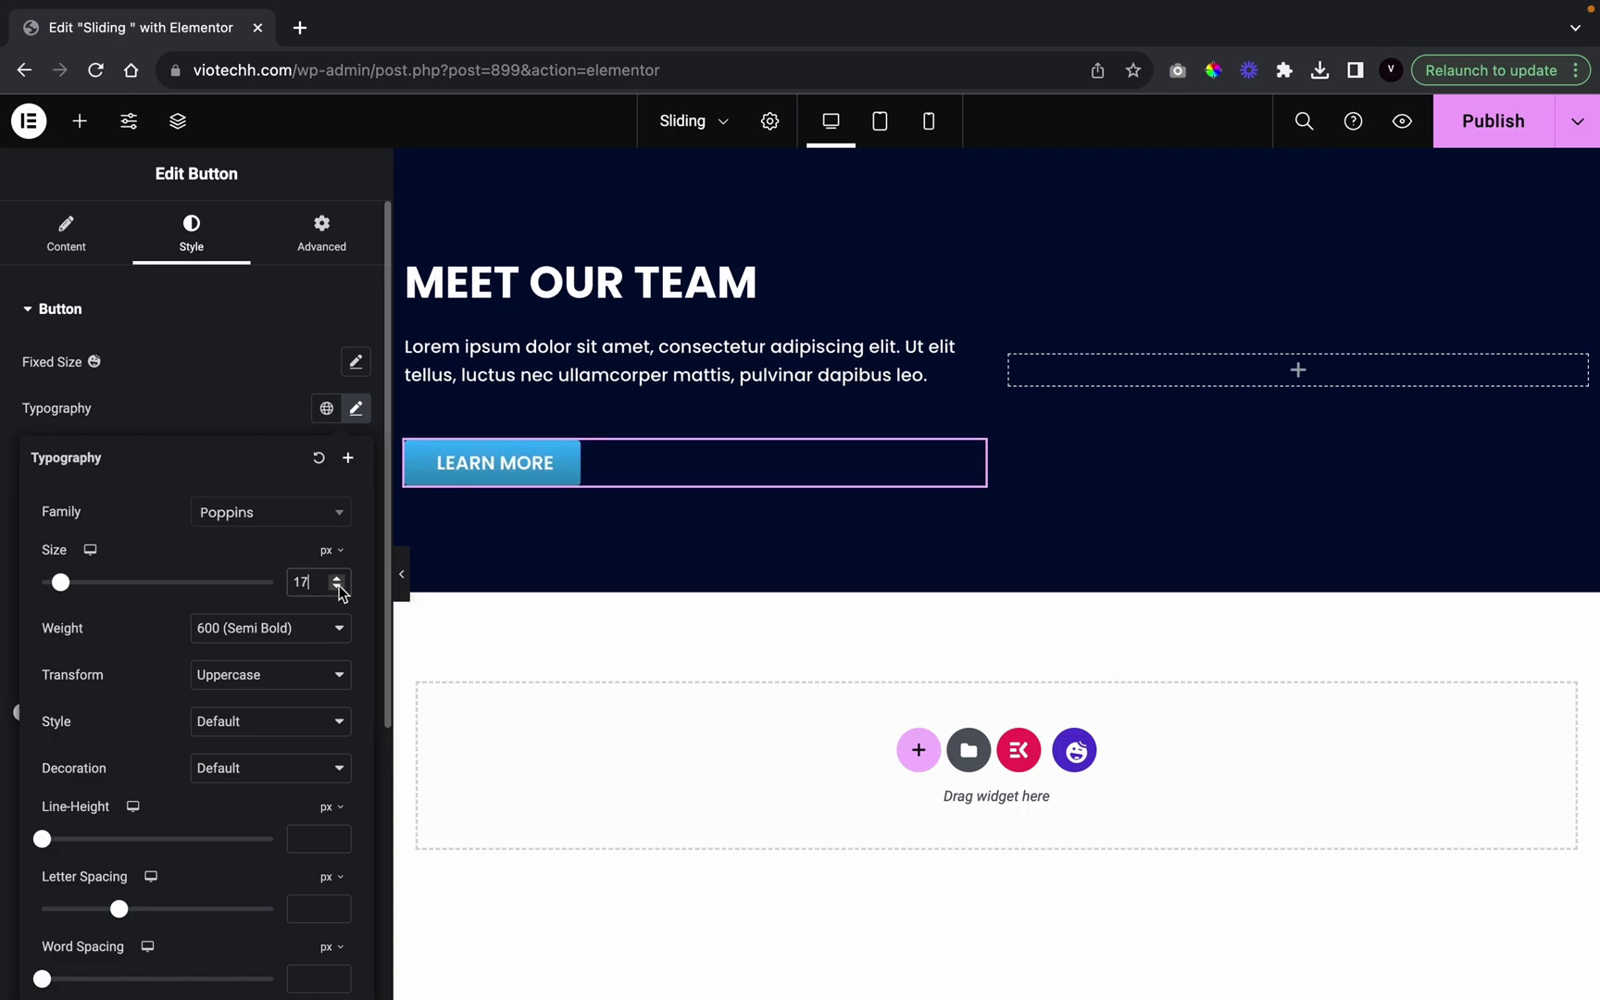
click(401, 586)
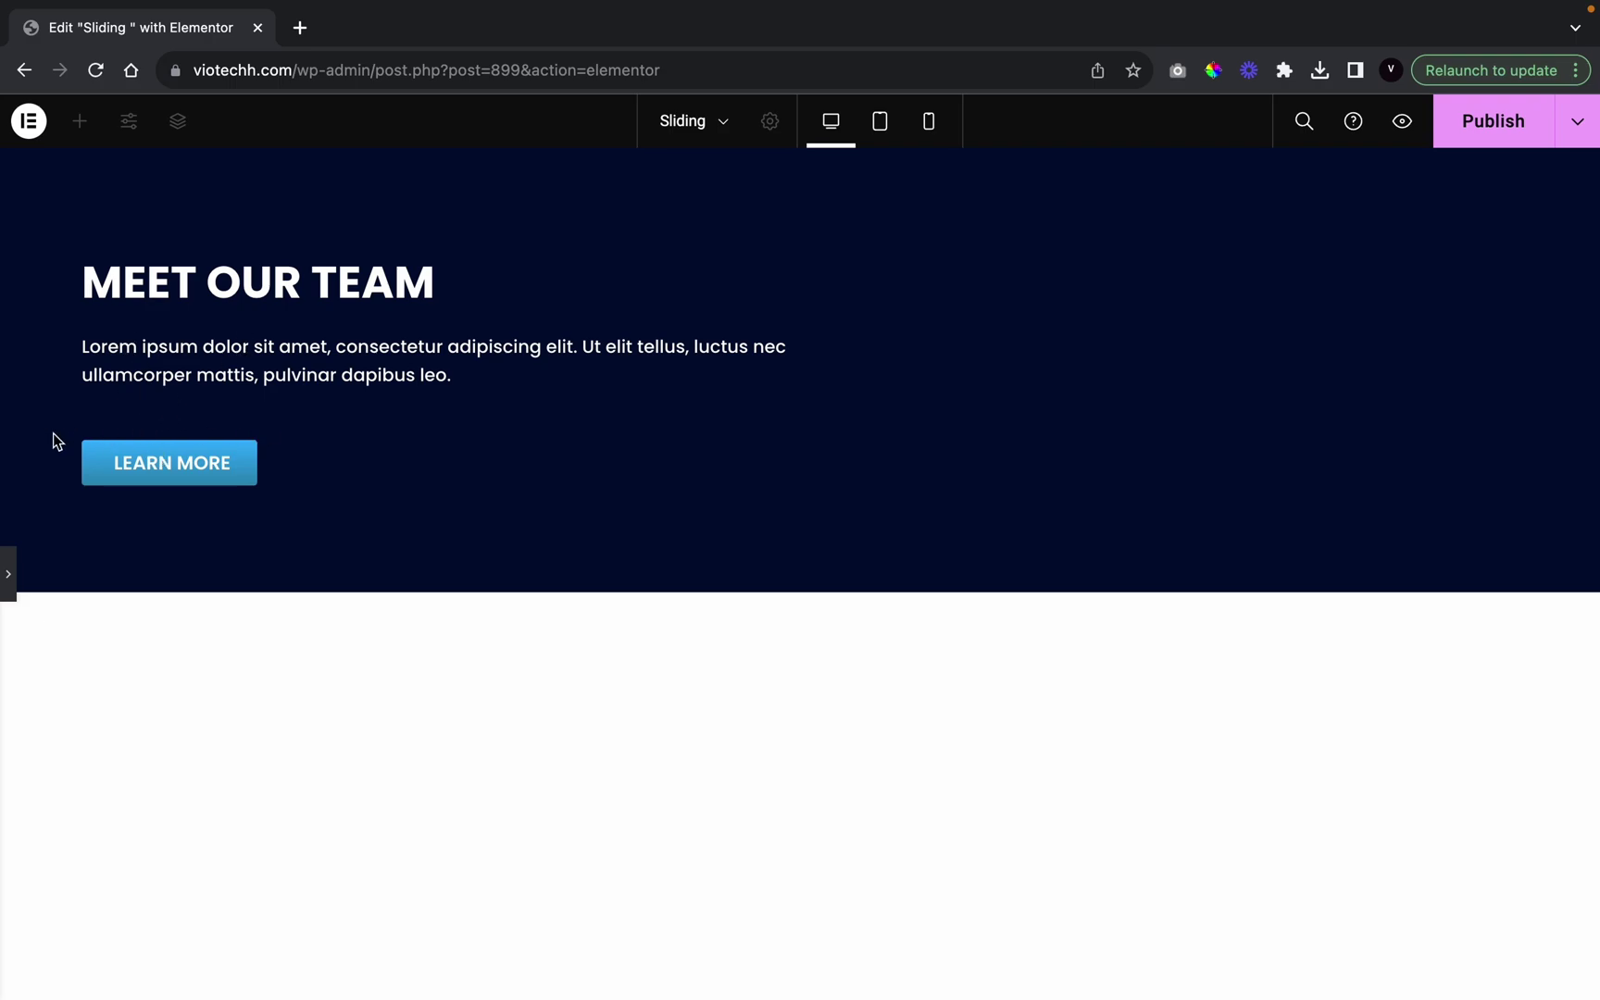
Unlink the paragraph's margins and set its bottom margin to -25 px, checking the preview
click(5, 566)
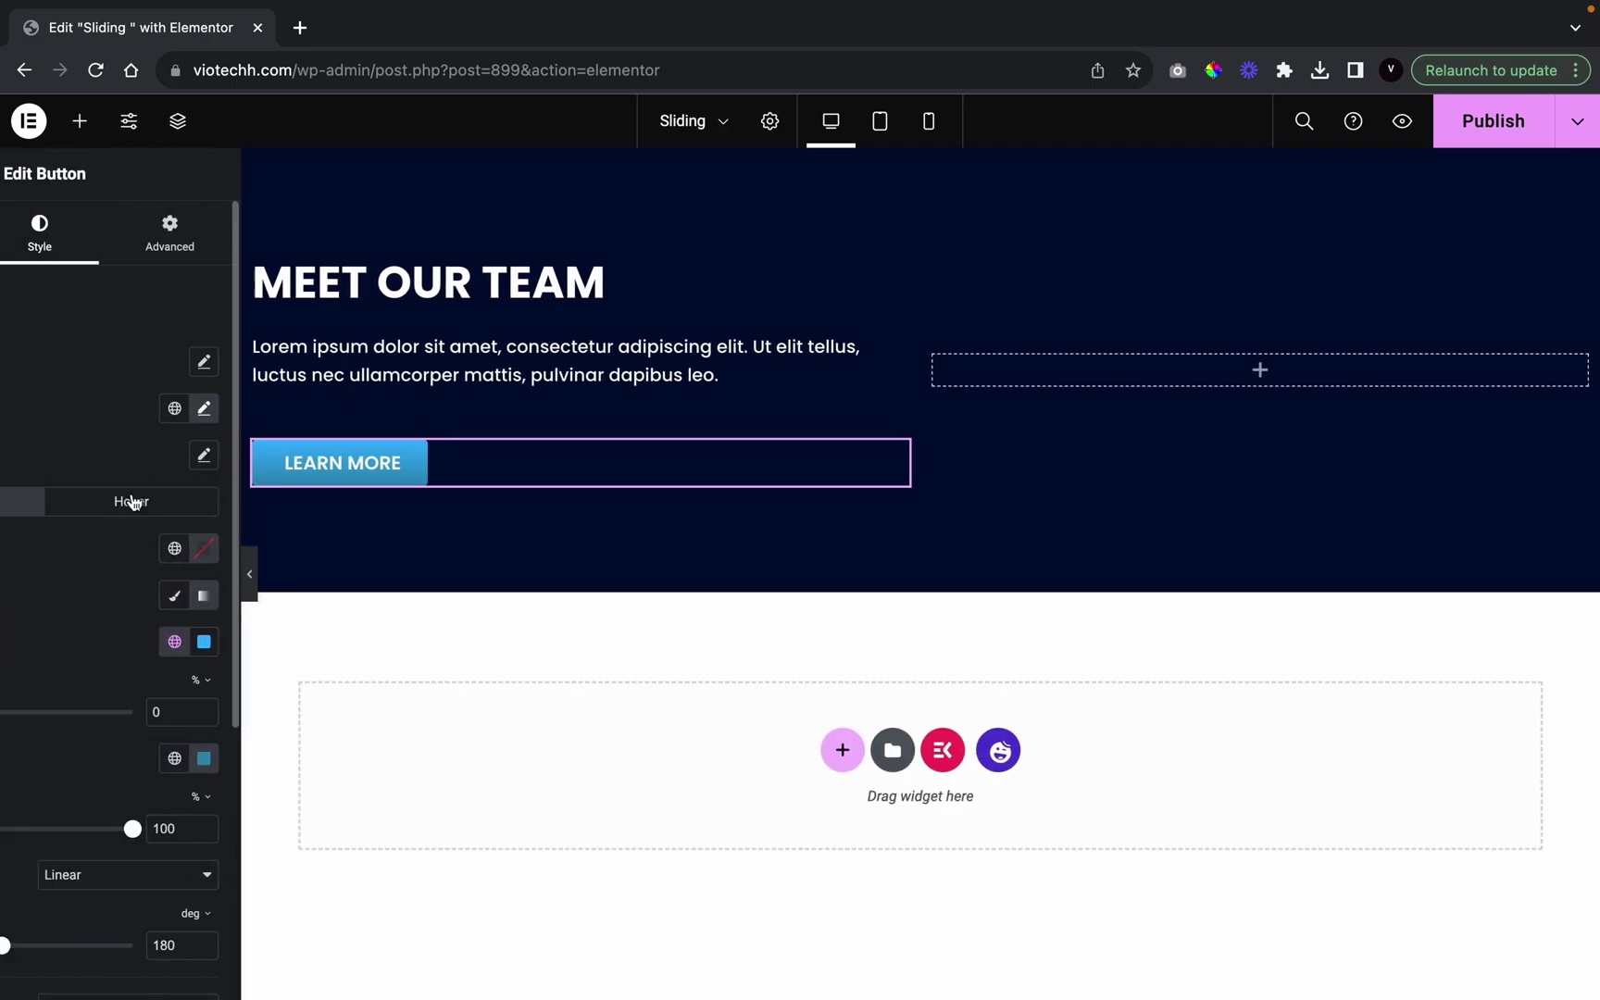
click(477, 375)
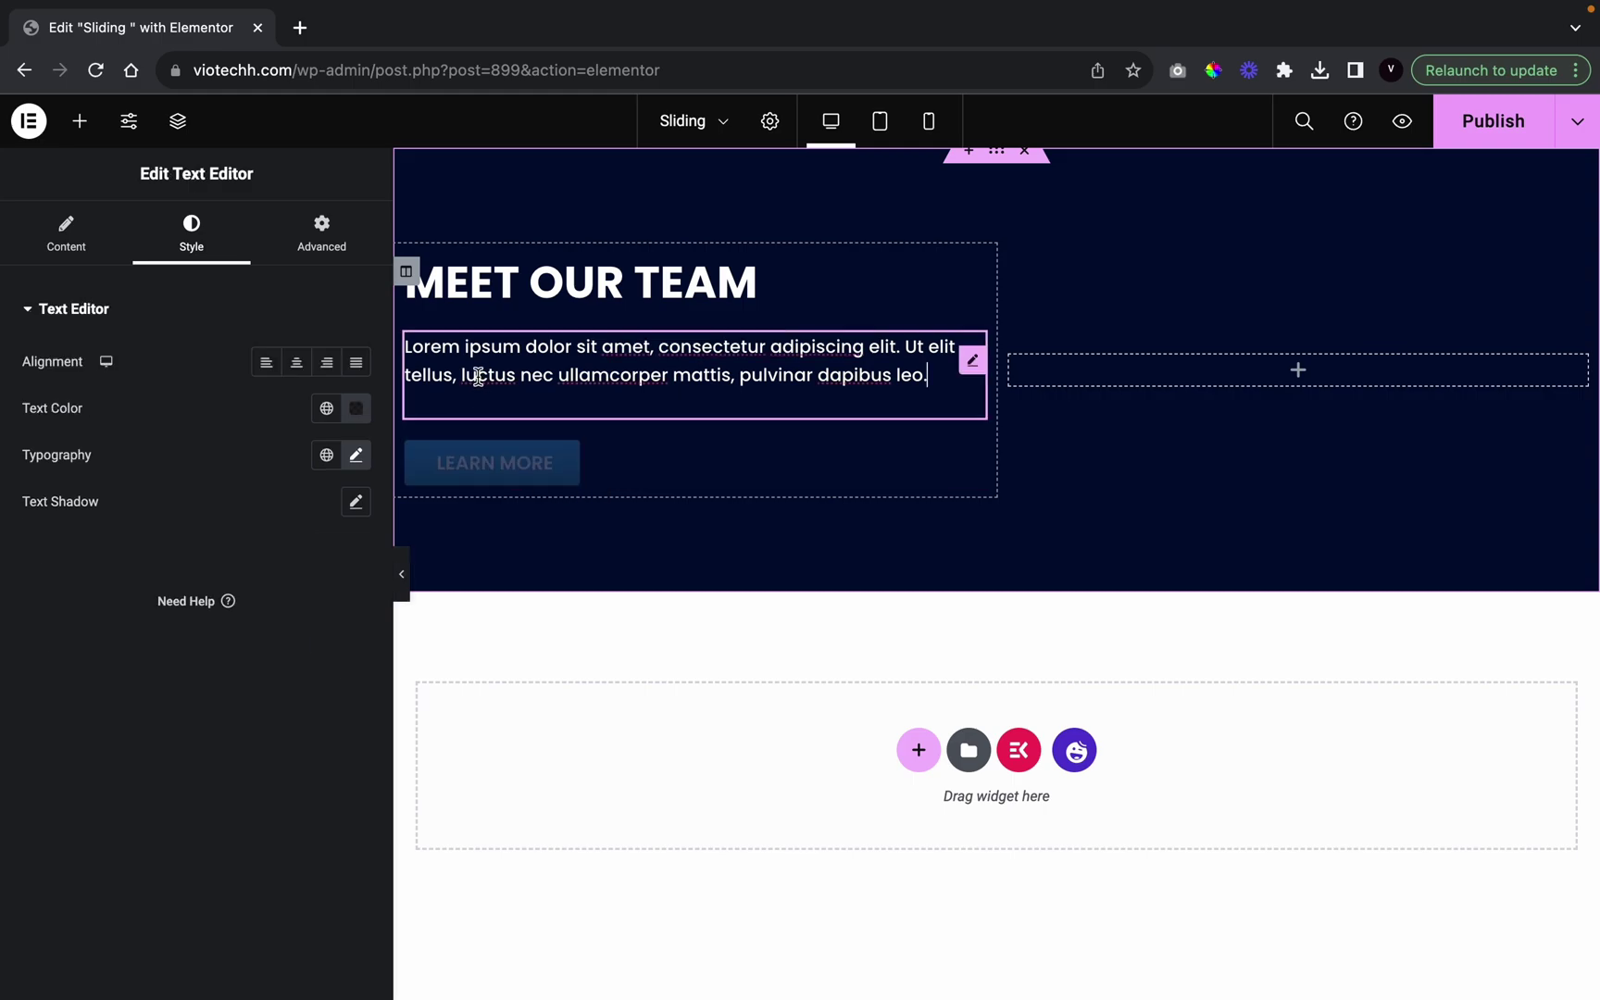
click(321, 231)
click(355, 385)
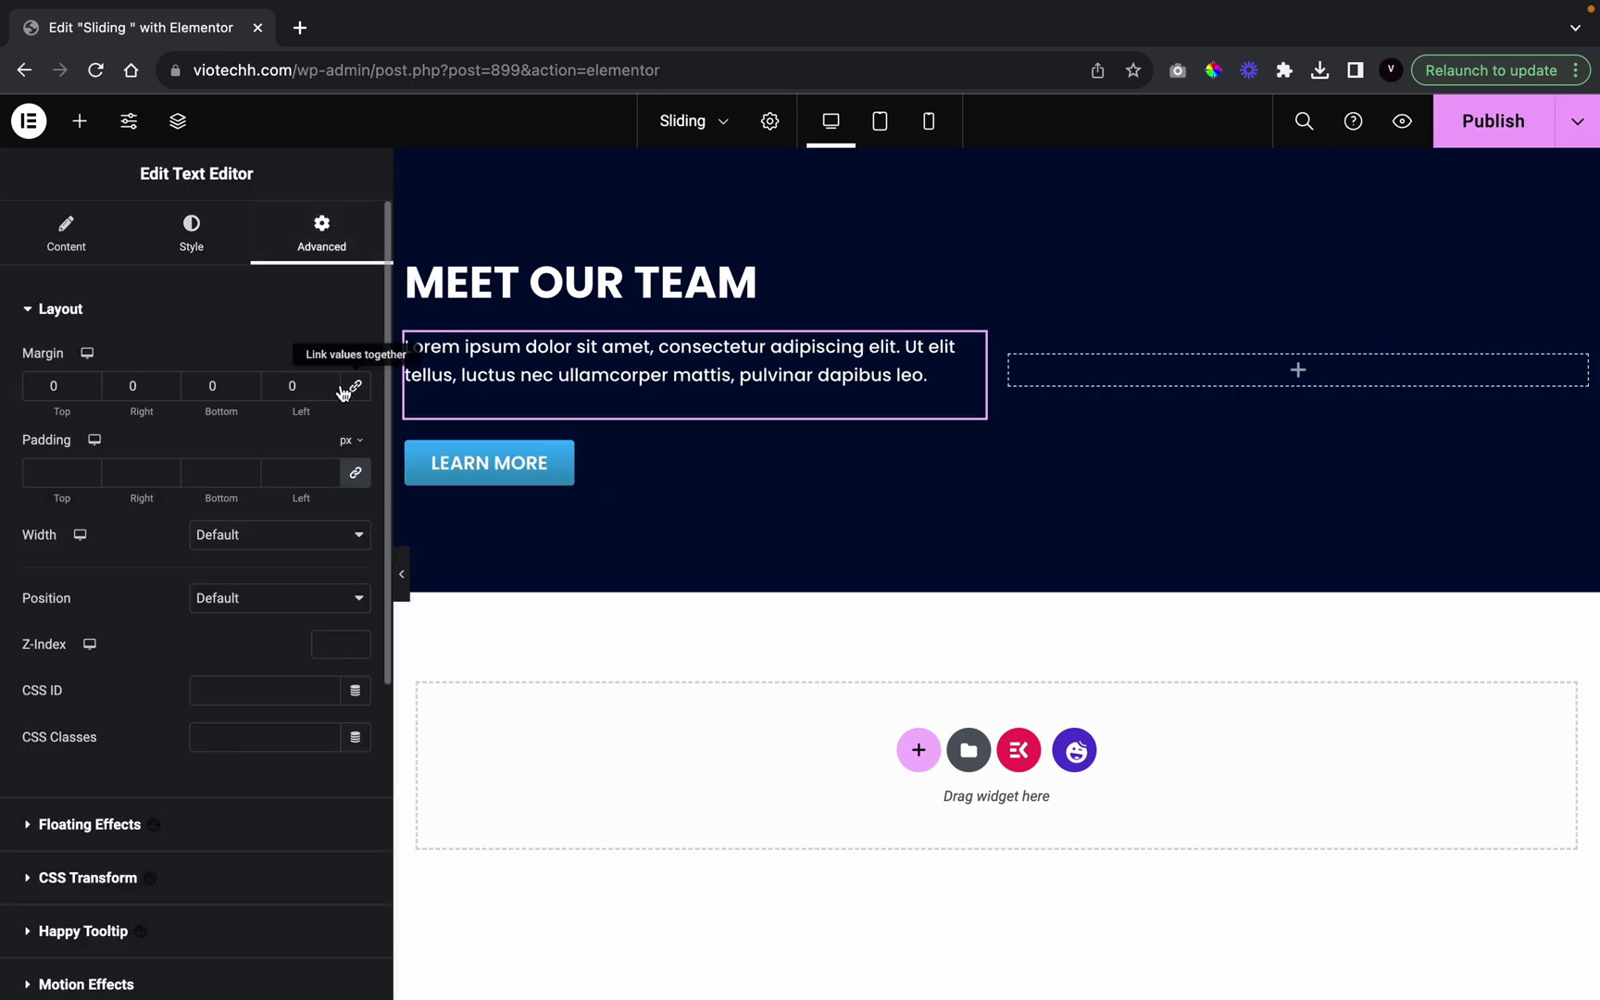
click(249, 391)
click(249, 390)
drag(249, 391, 249, 391)
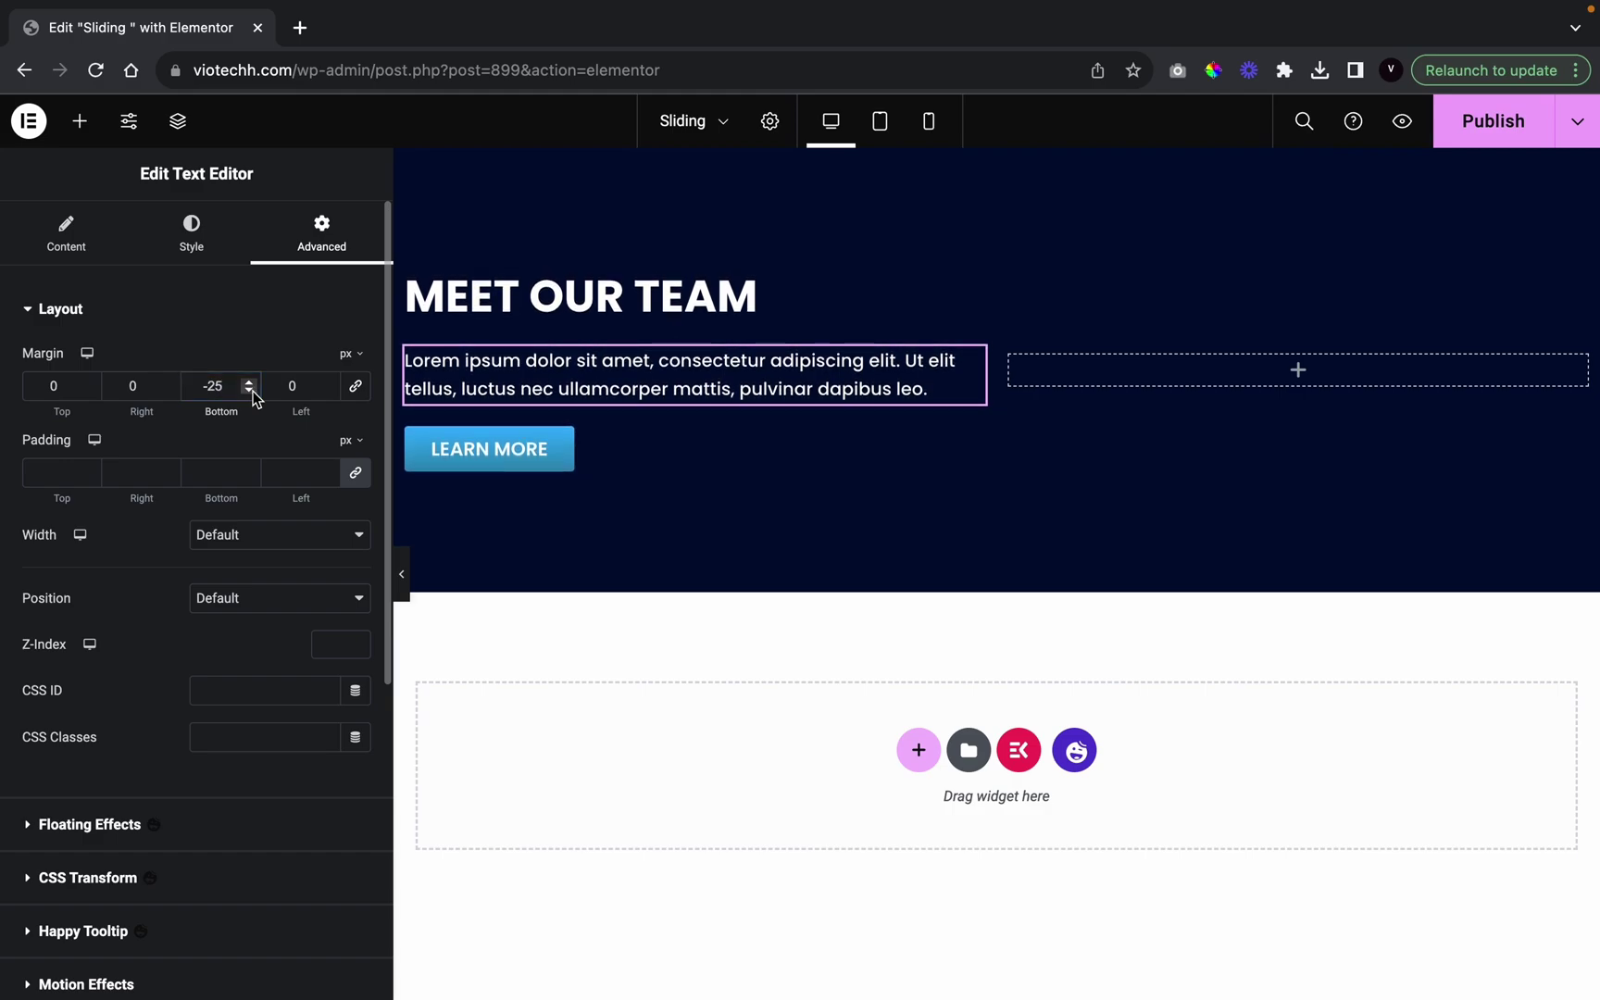
click(403, 577)
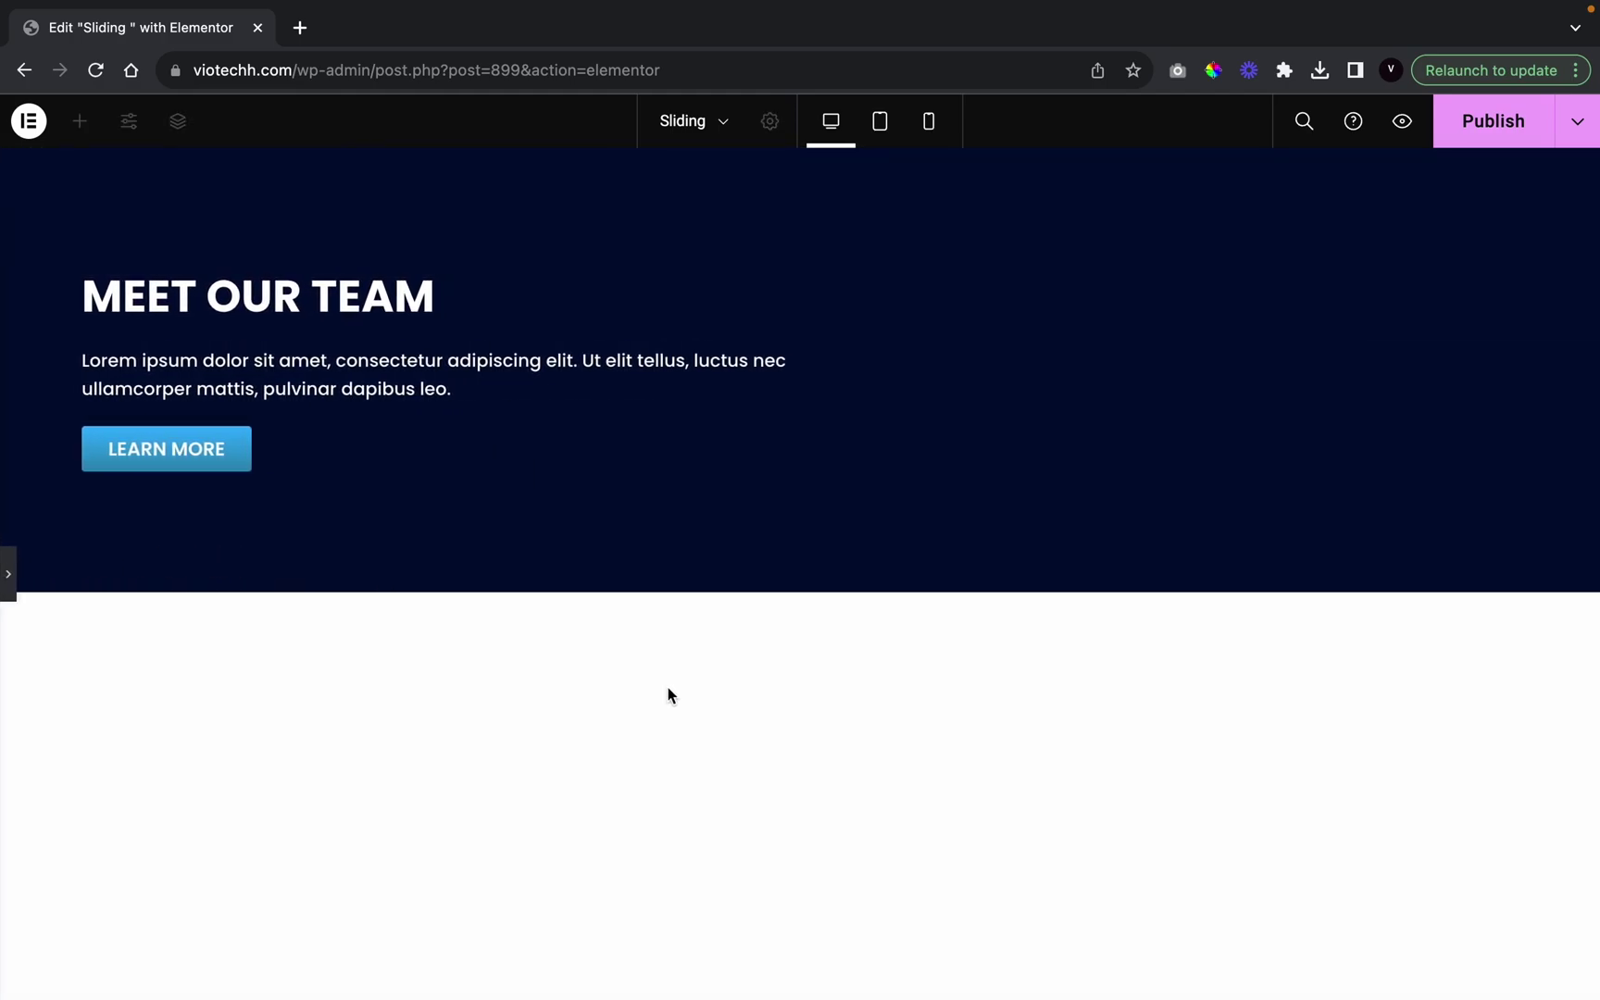
click(6, 576)
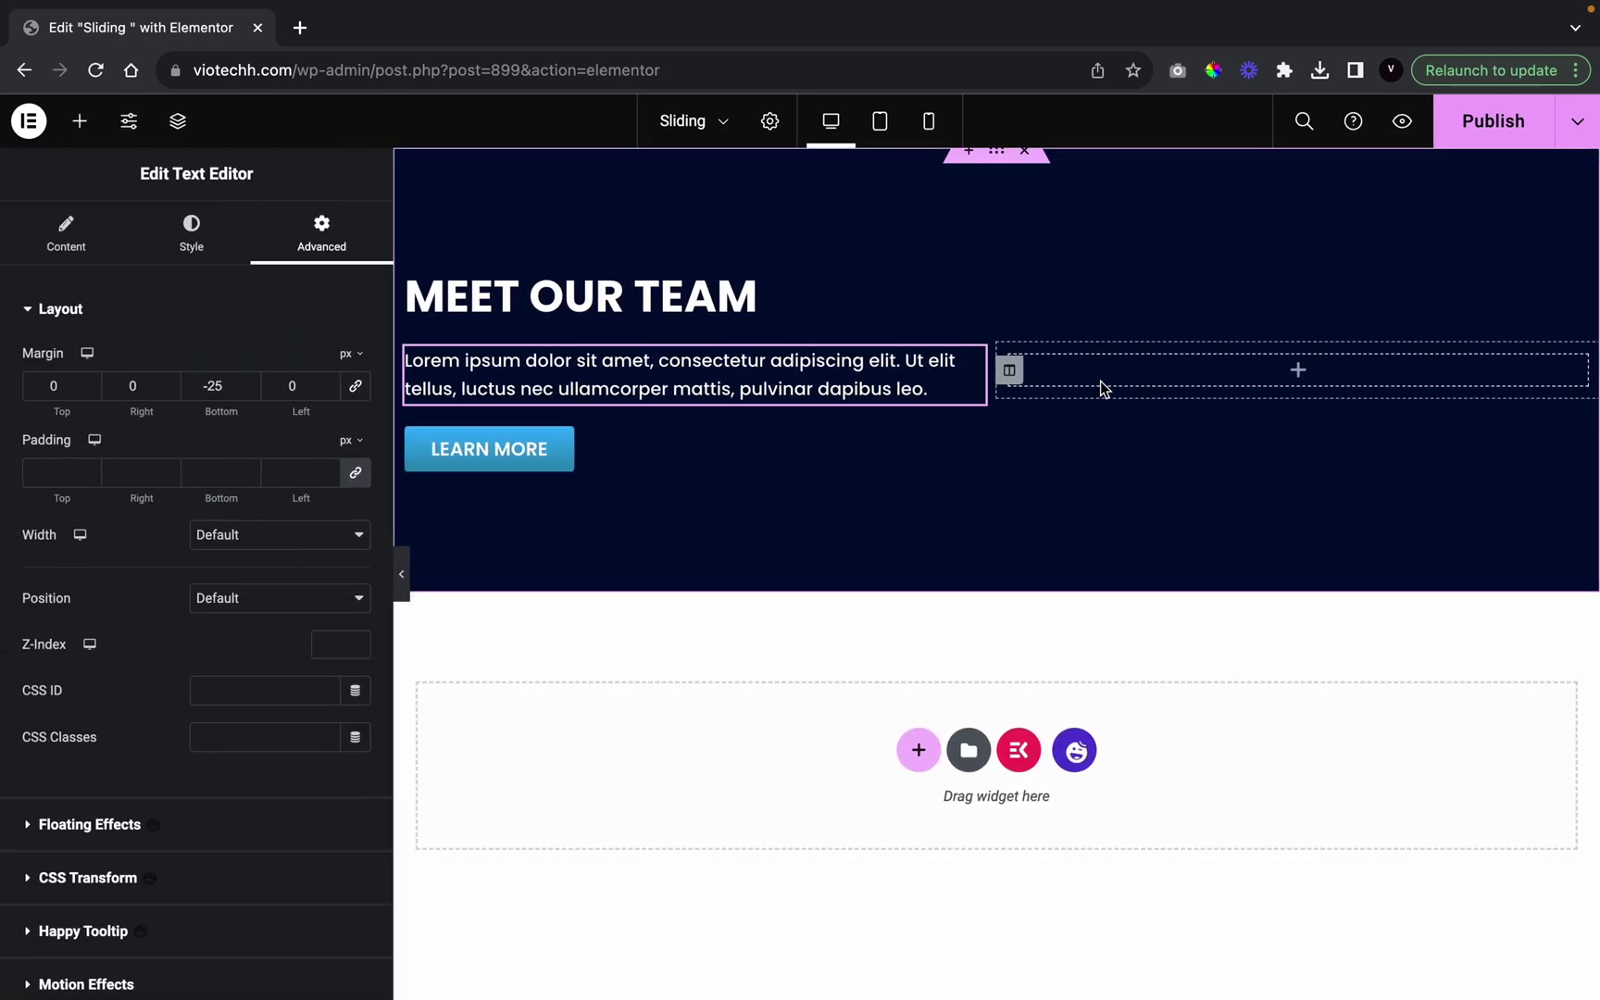
Put an Image widget showing the bearded man's portrait in the right column, deleting a stray inner section
click(79, 120)
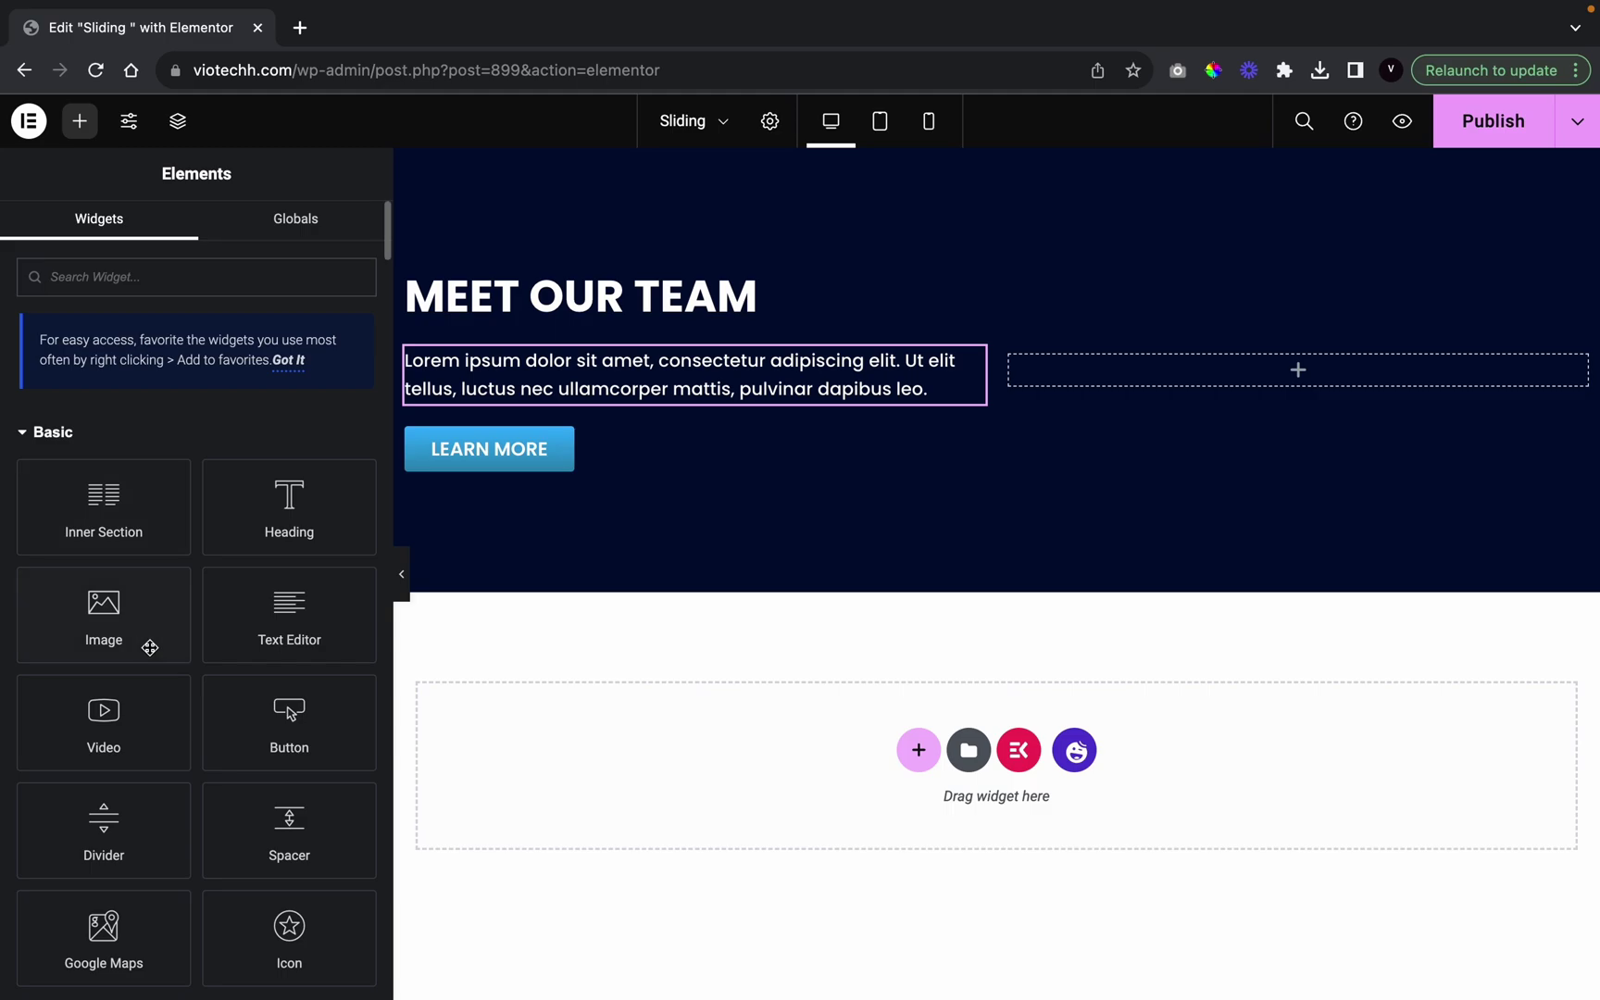
drag(128, 530, 1319, 375)
right_click(1310, 371)
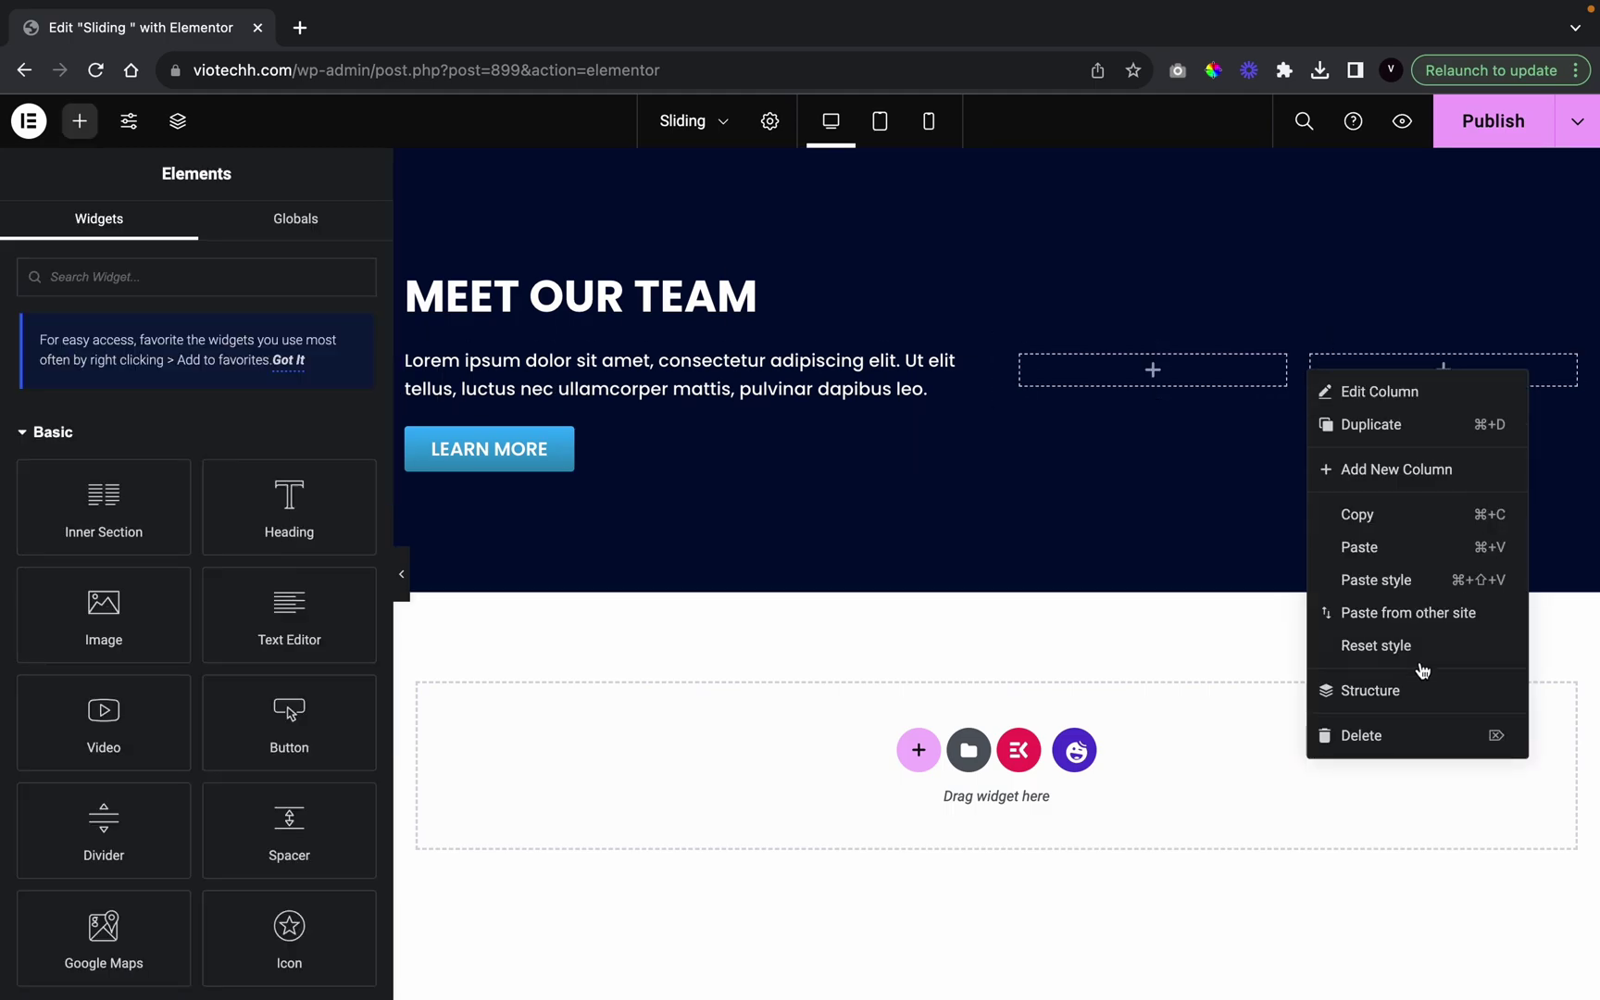
click(1380, 733)
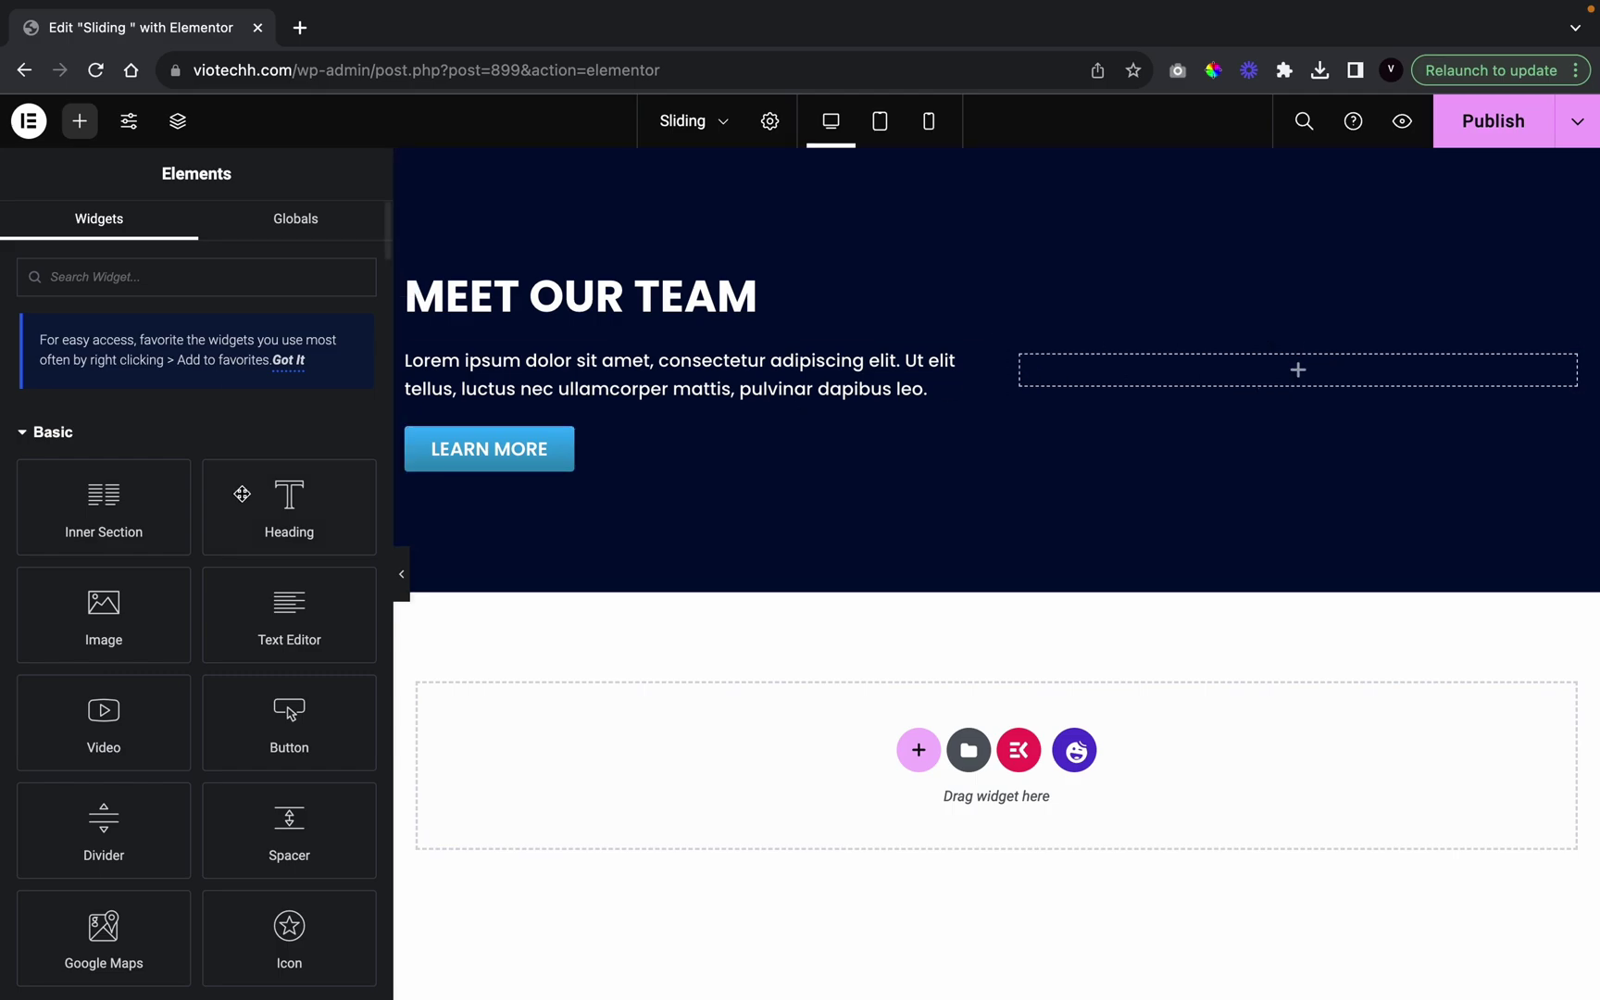
drag(65, 629, 1153, 367)
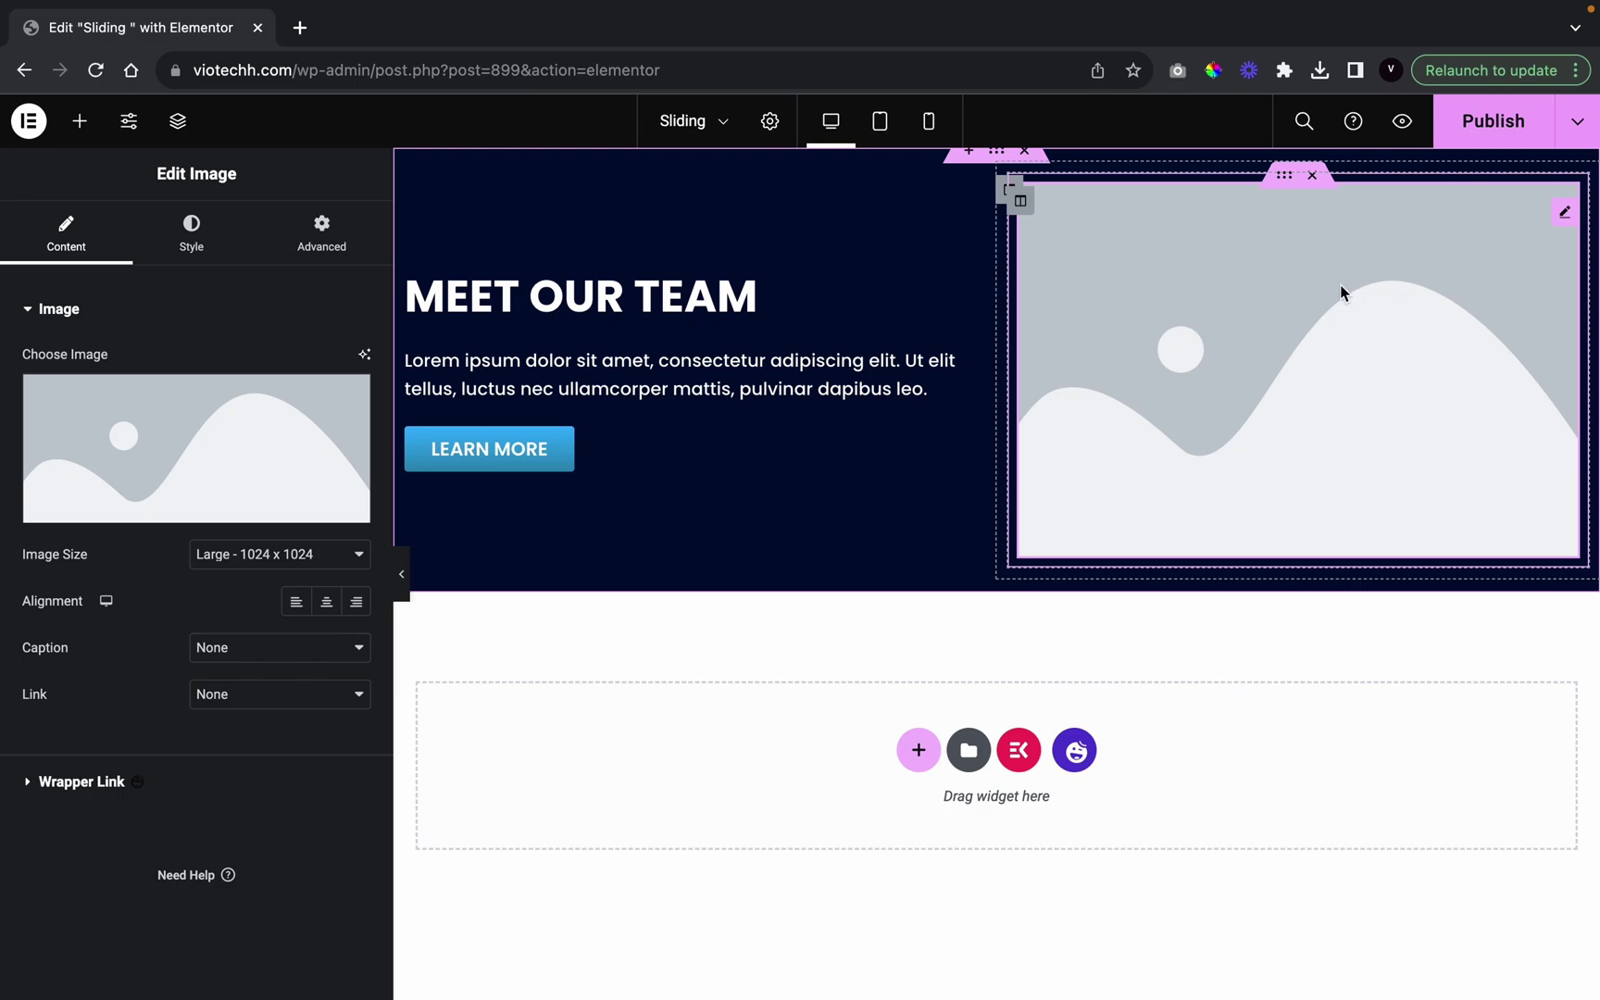
click(195, 413)
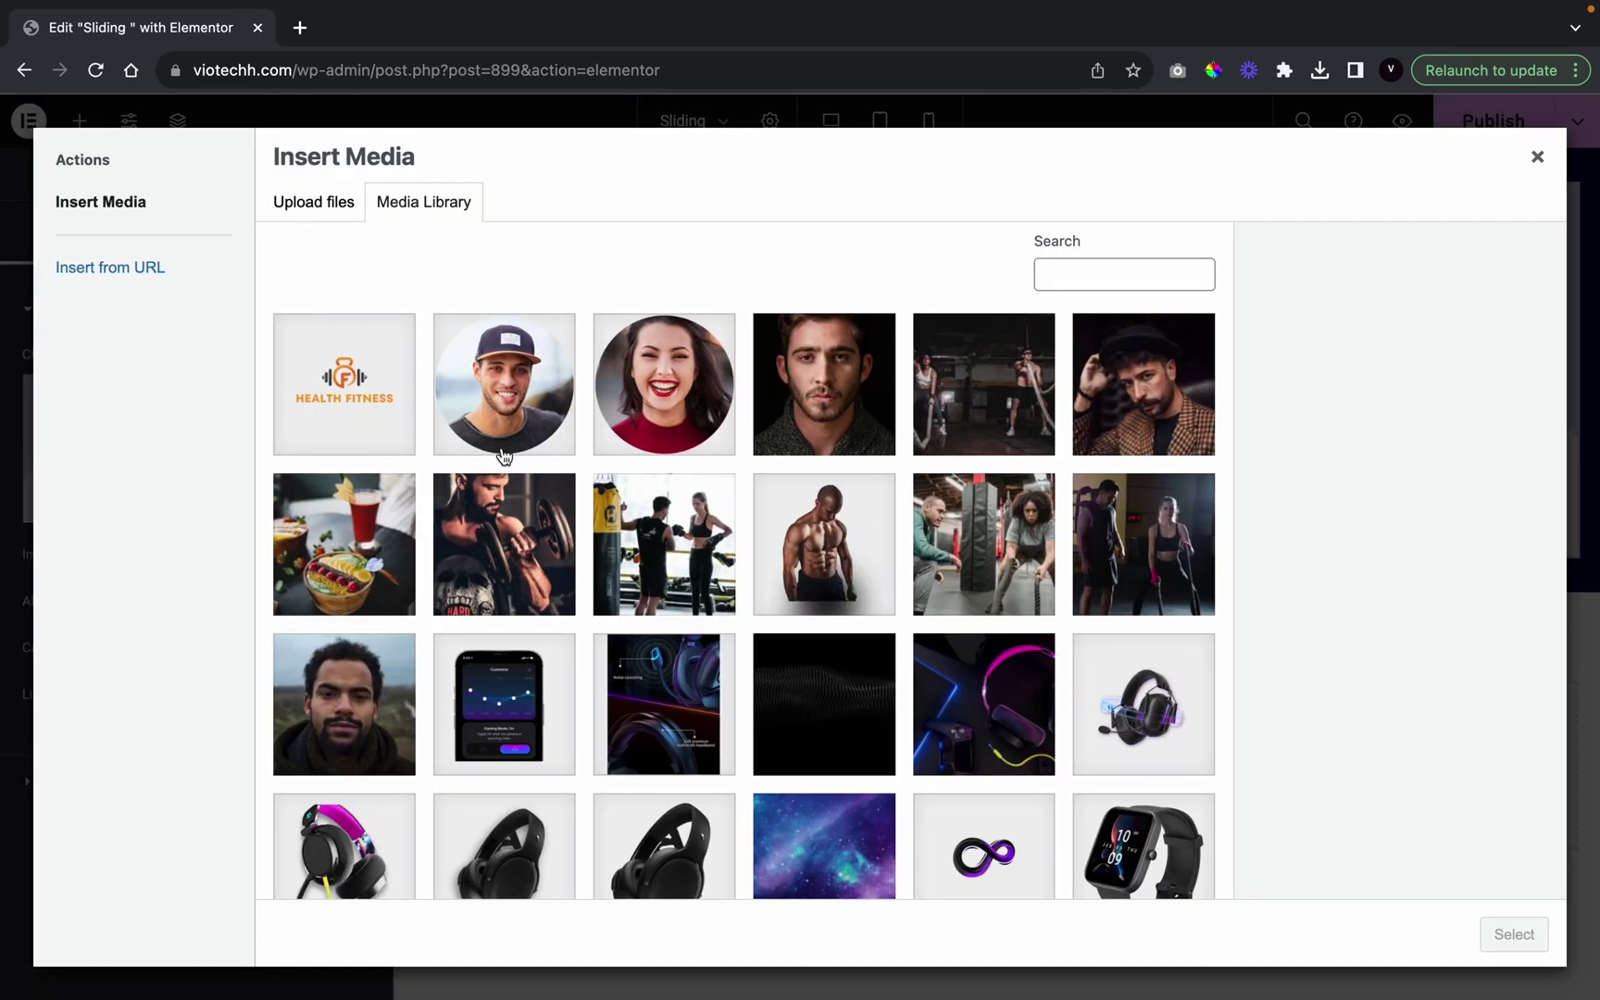
scroll(508, 651, down, 1)
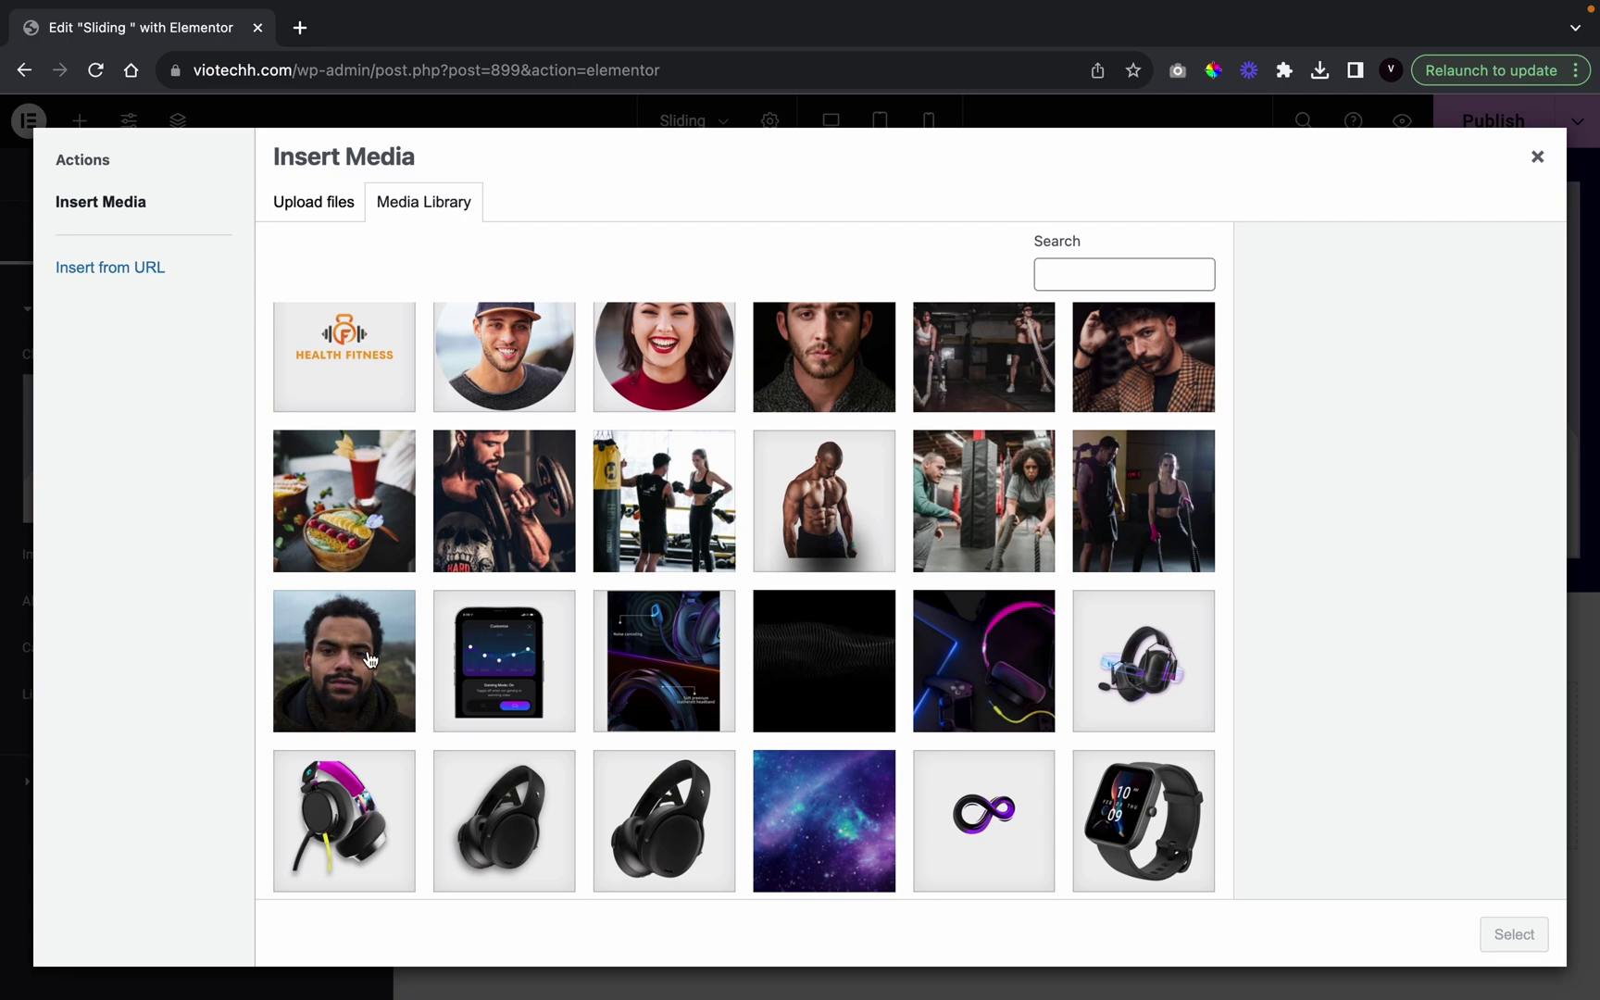
click(371, 660)
click(1532, 954)
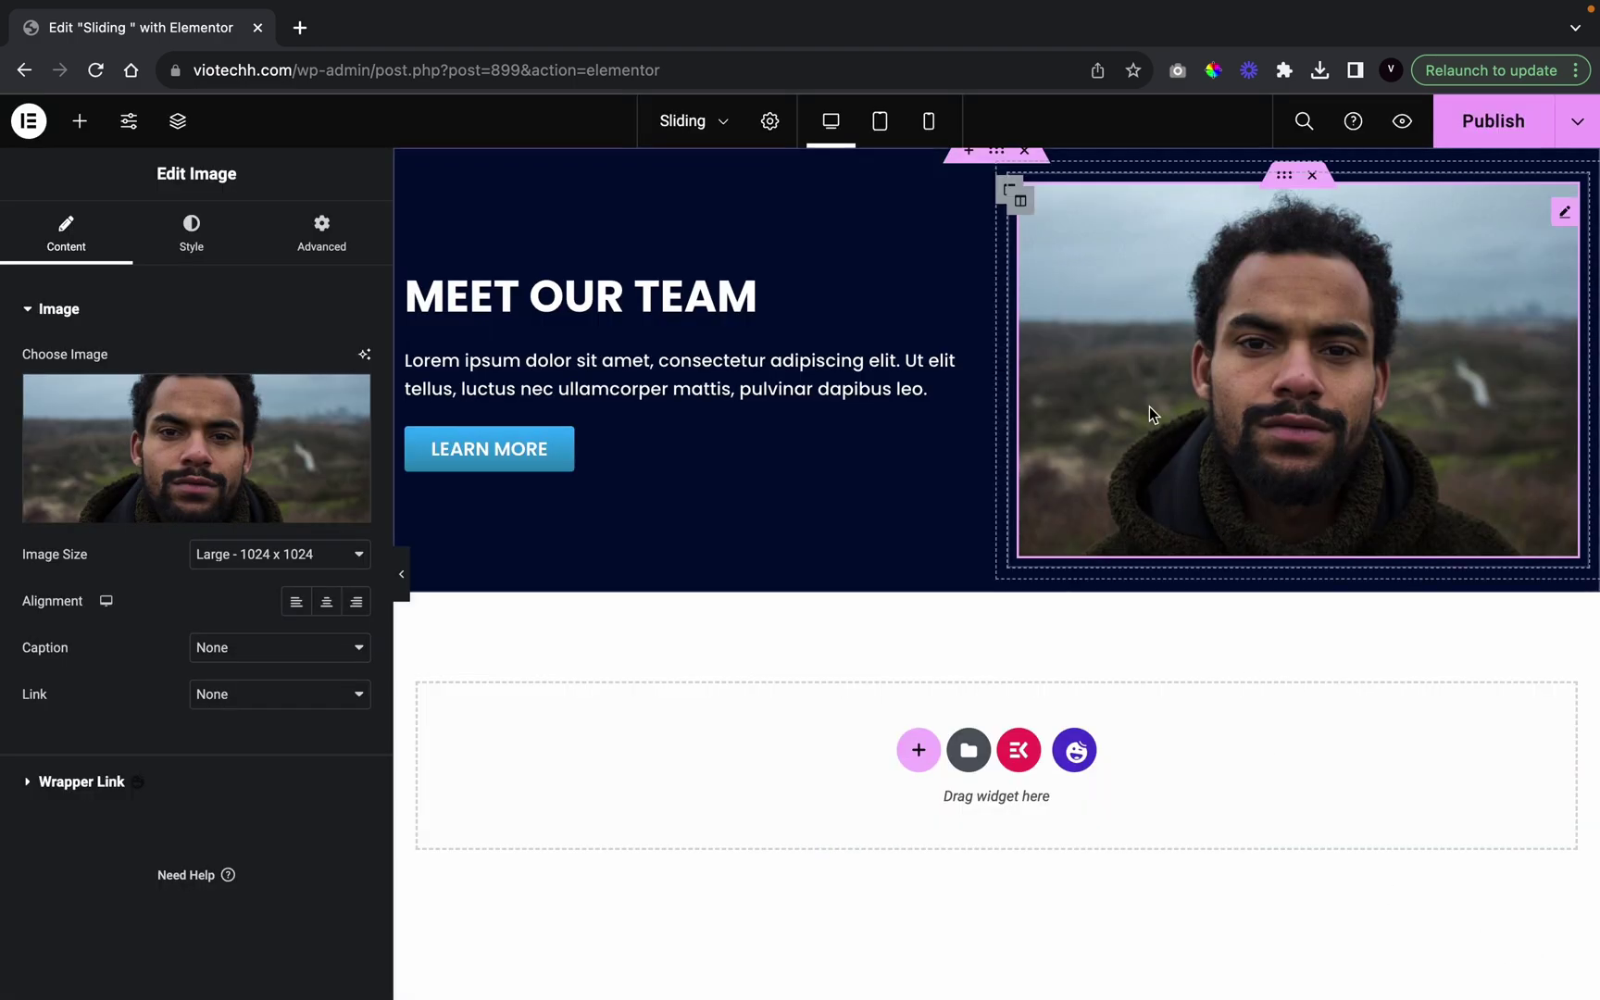
Size the portrait to 17% width and 64 px height with Cover object fit
click(193, 233)
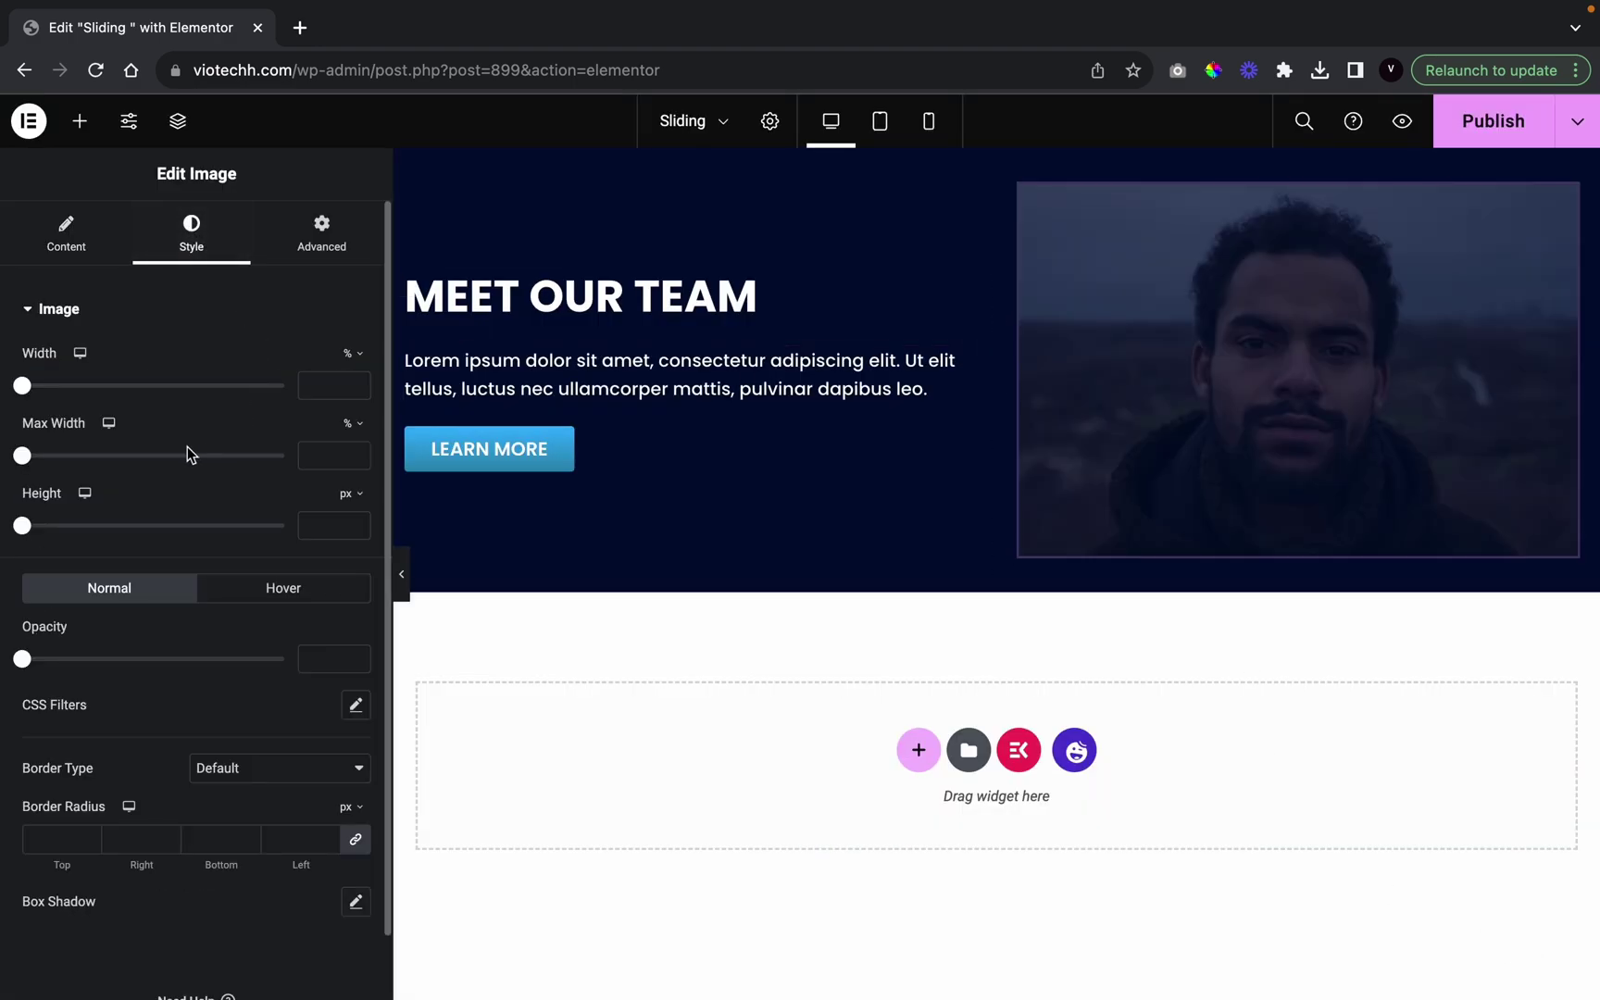
drag(23, 387, 65, 393)
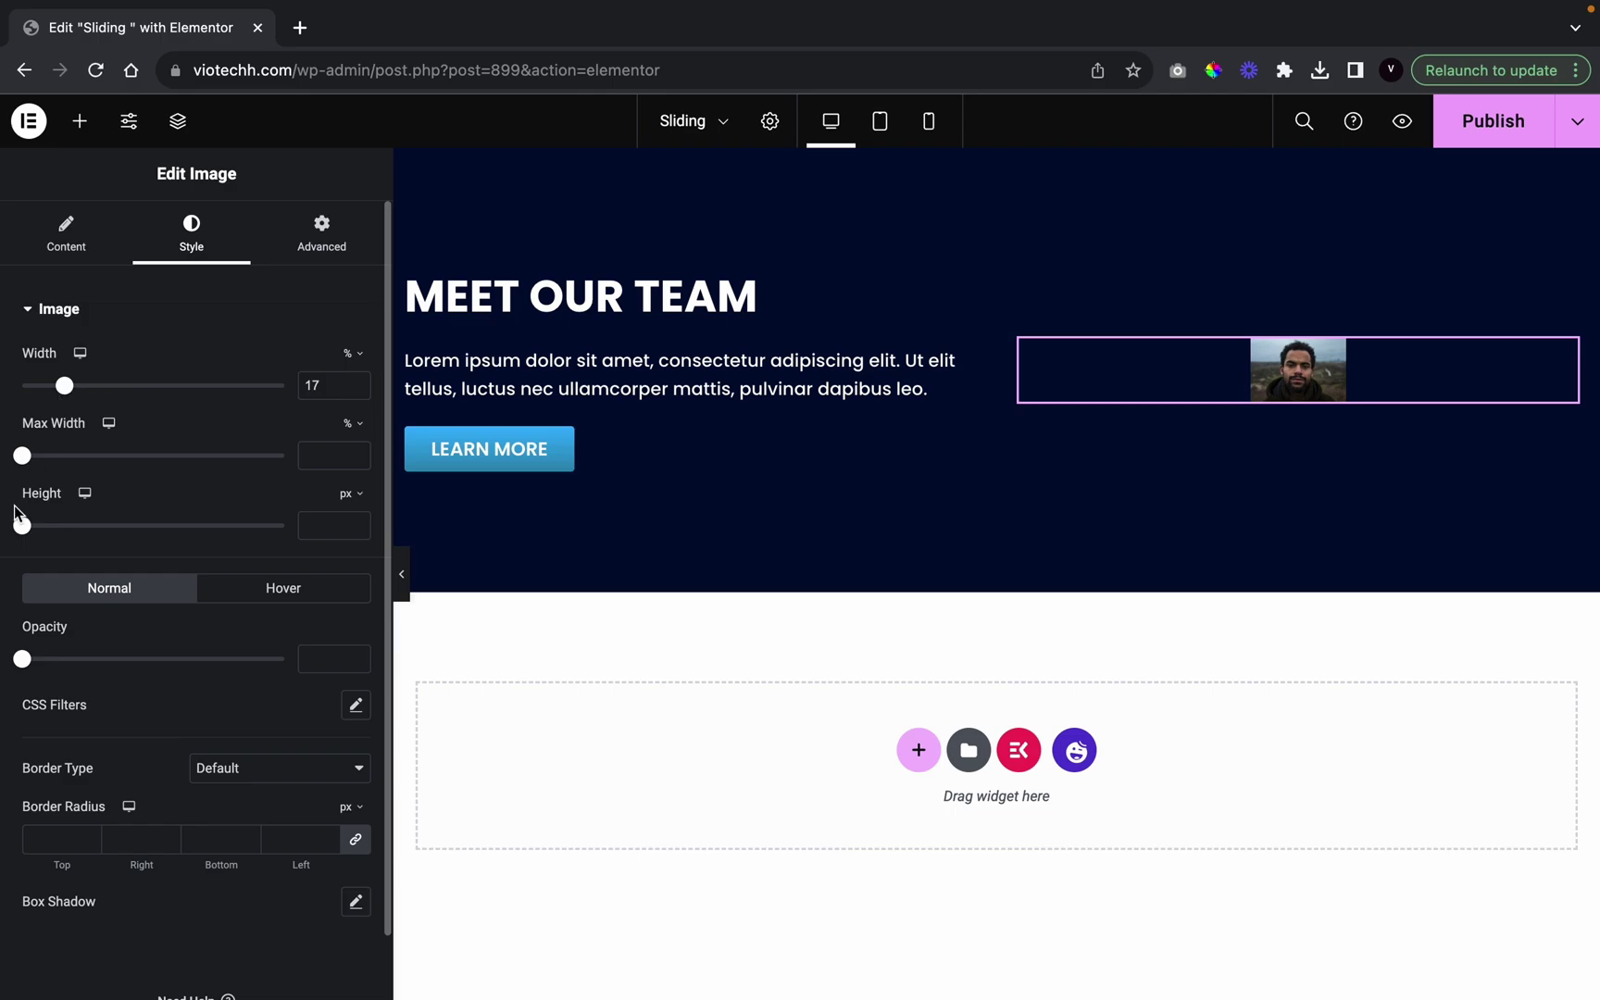
drag(23, 533, 55, 546)
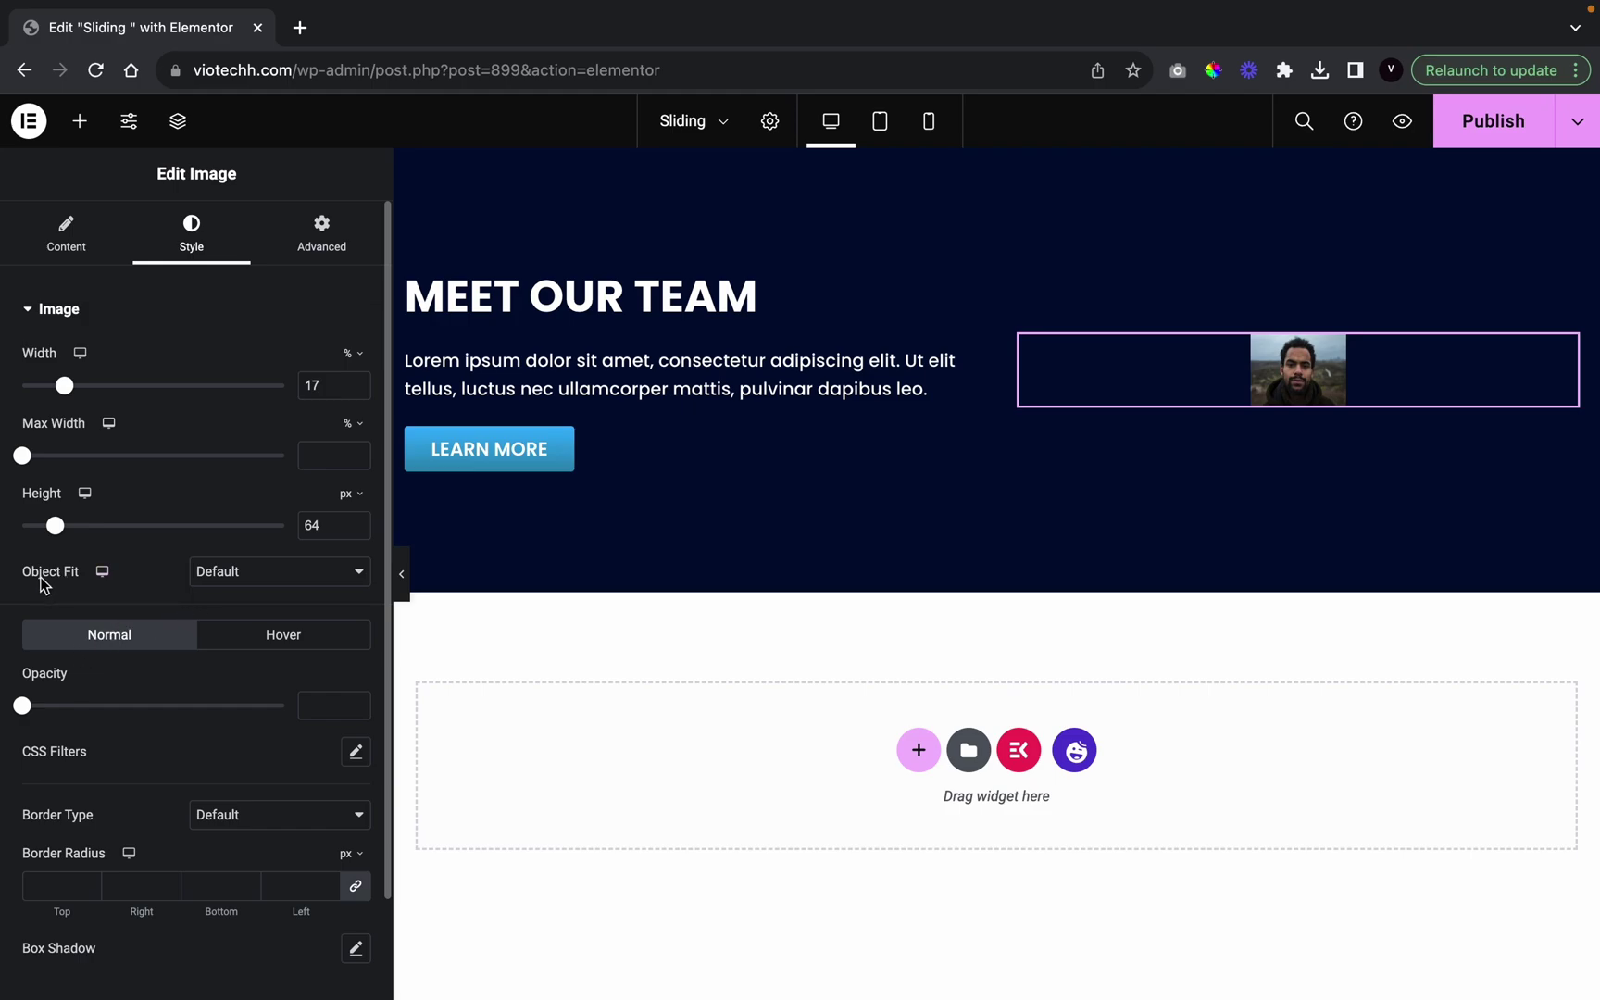
click(206, 575)
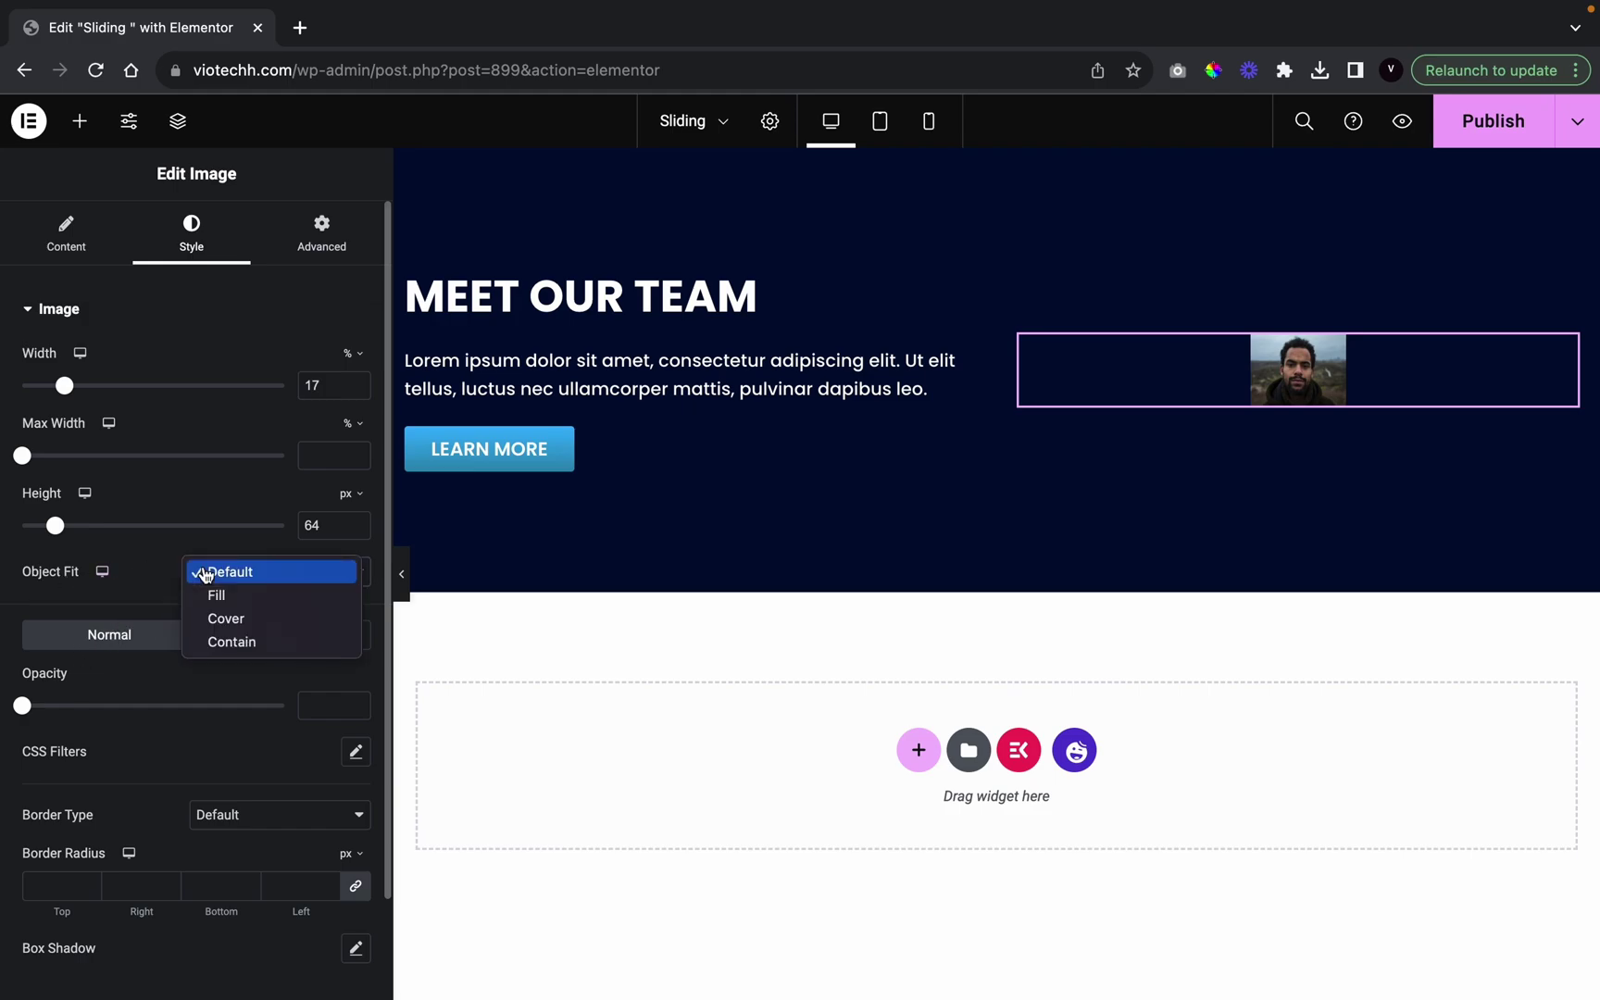
click(212, 620)
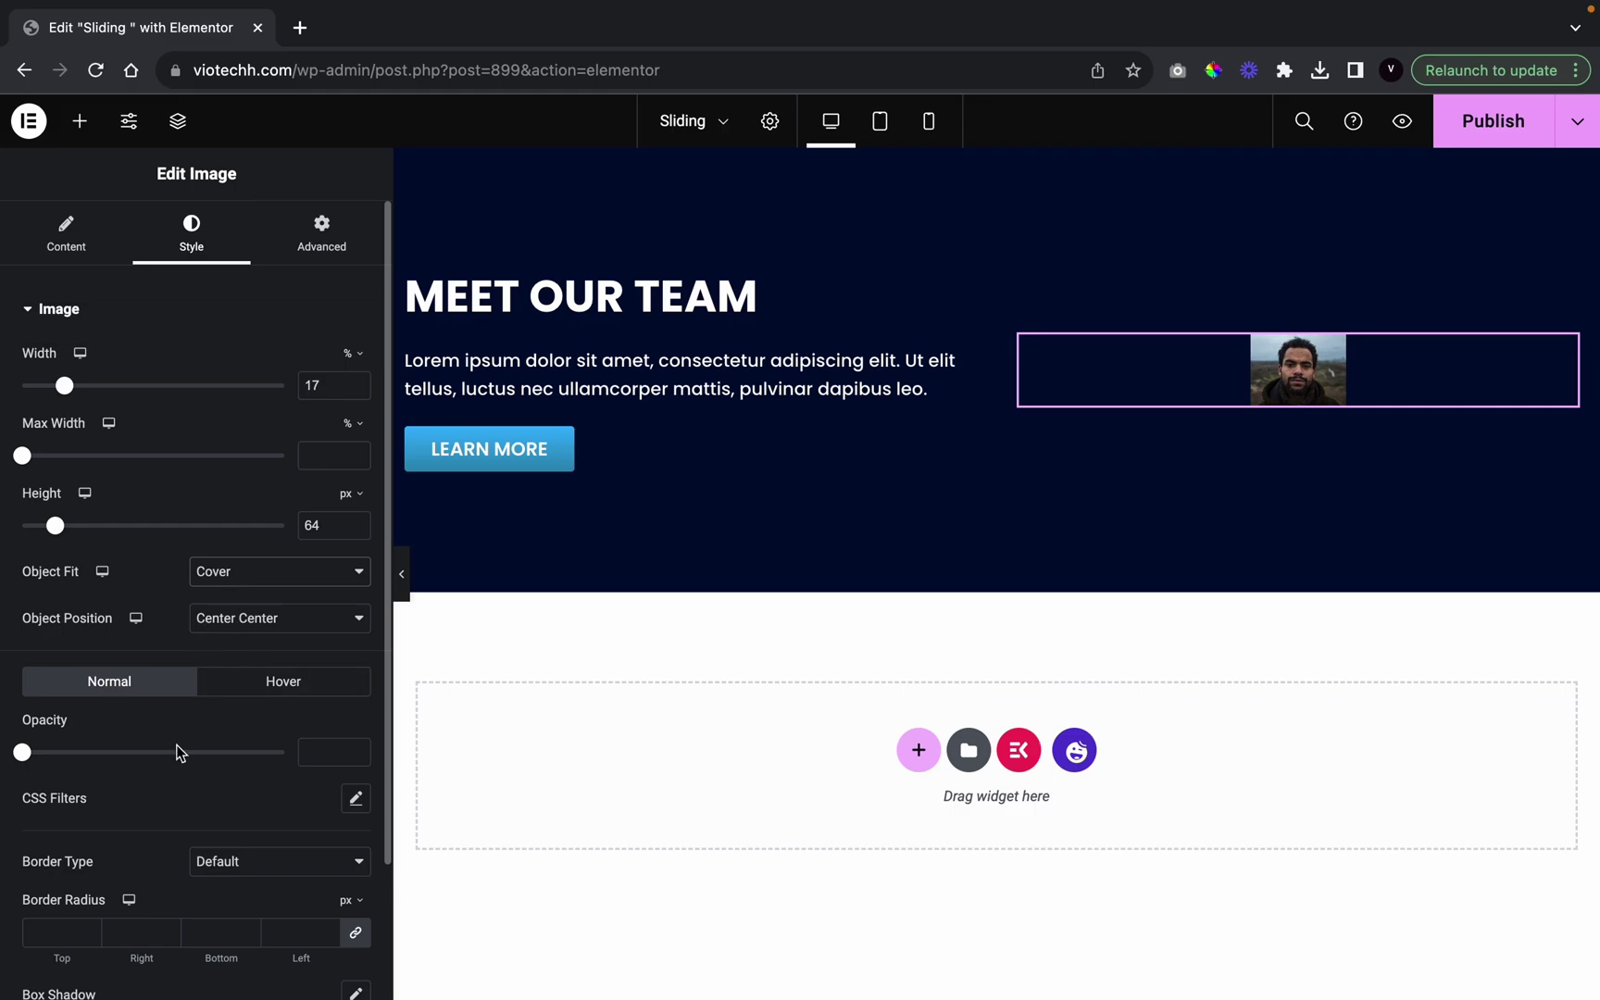
scroll(176, 745, down, 3)
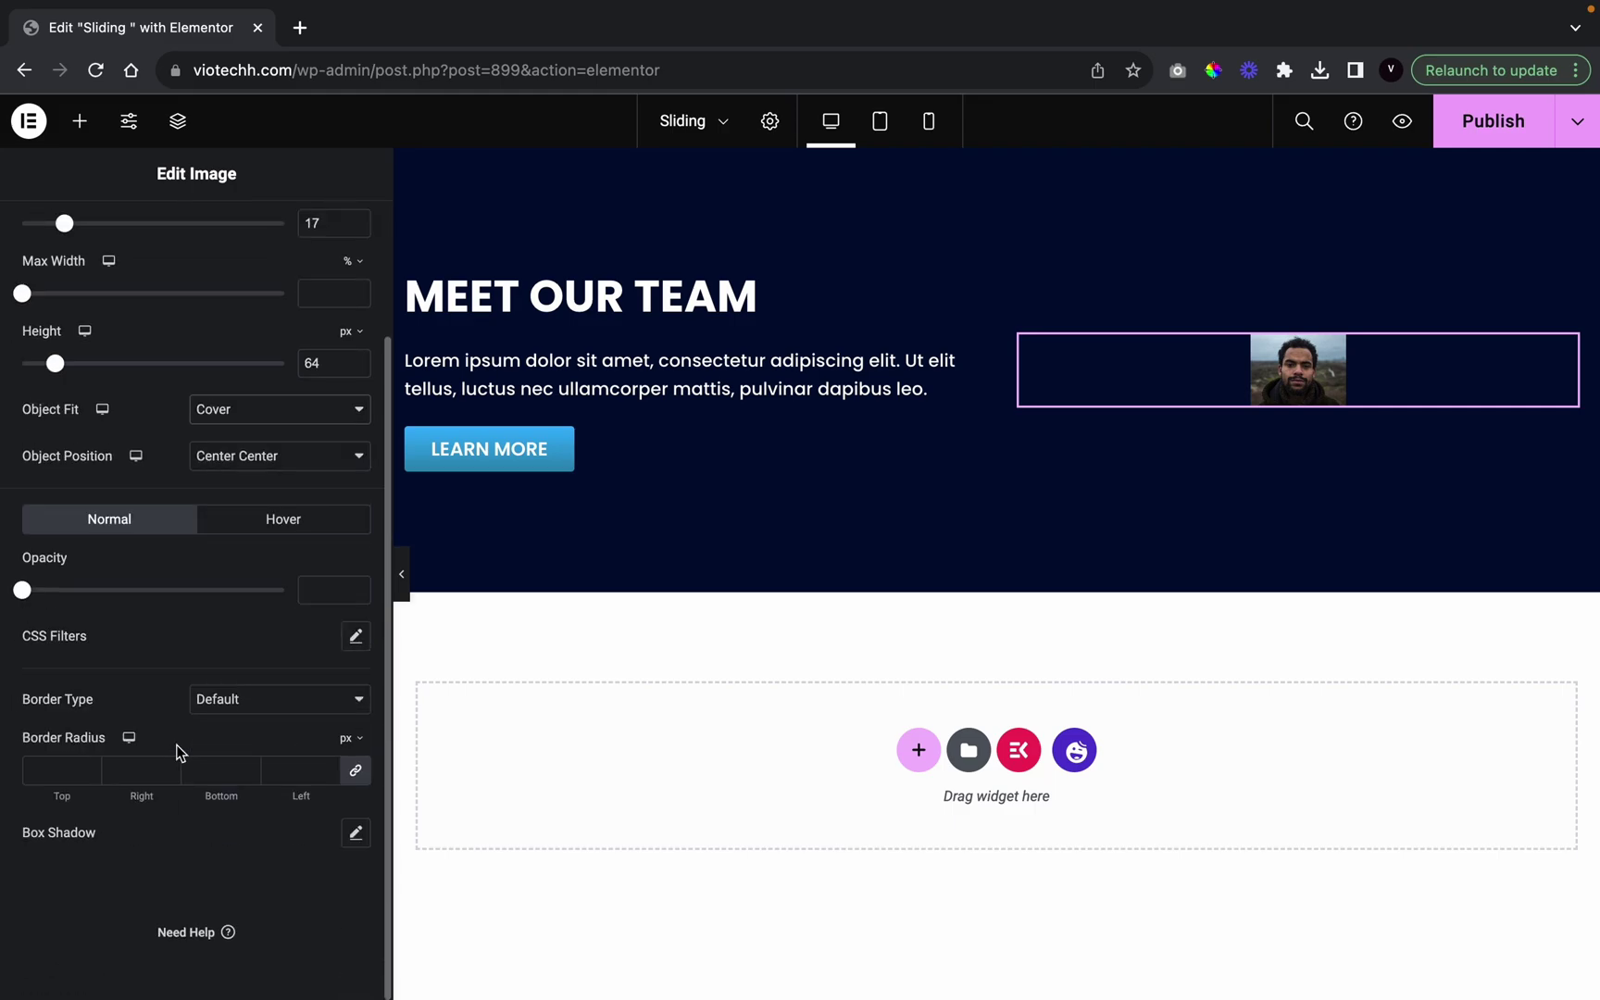
Round the portrait into a circle with a 100% border radius
click(352, 740)
click(352, 768)
click(308, 772)
text(100)
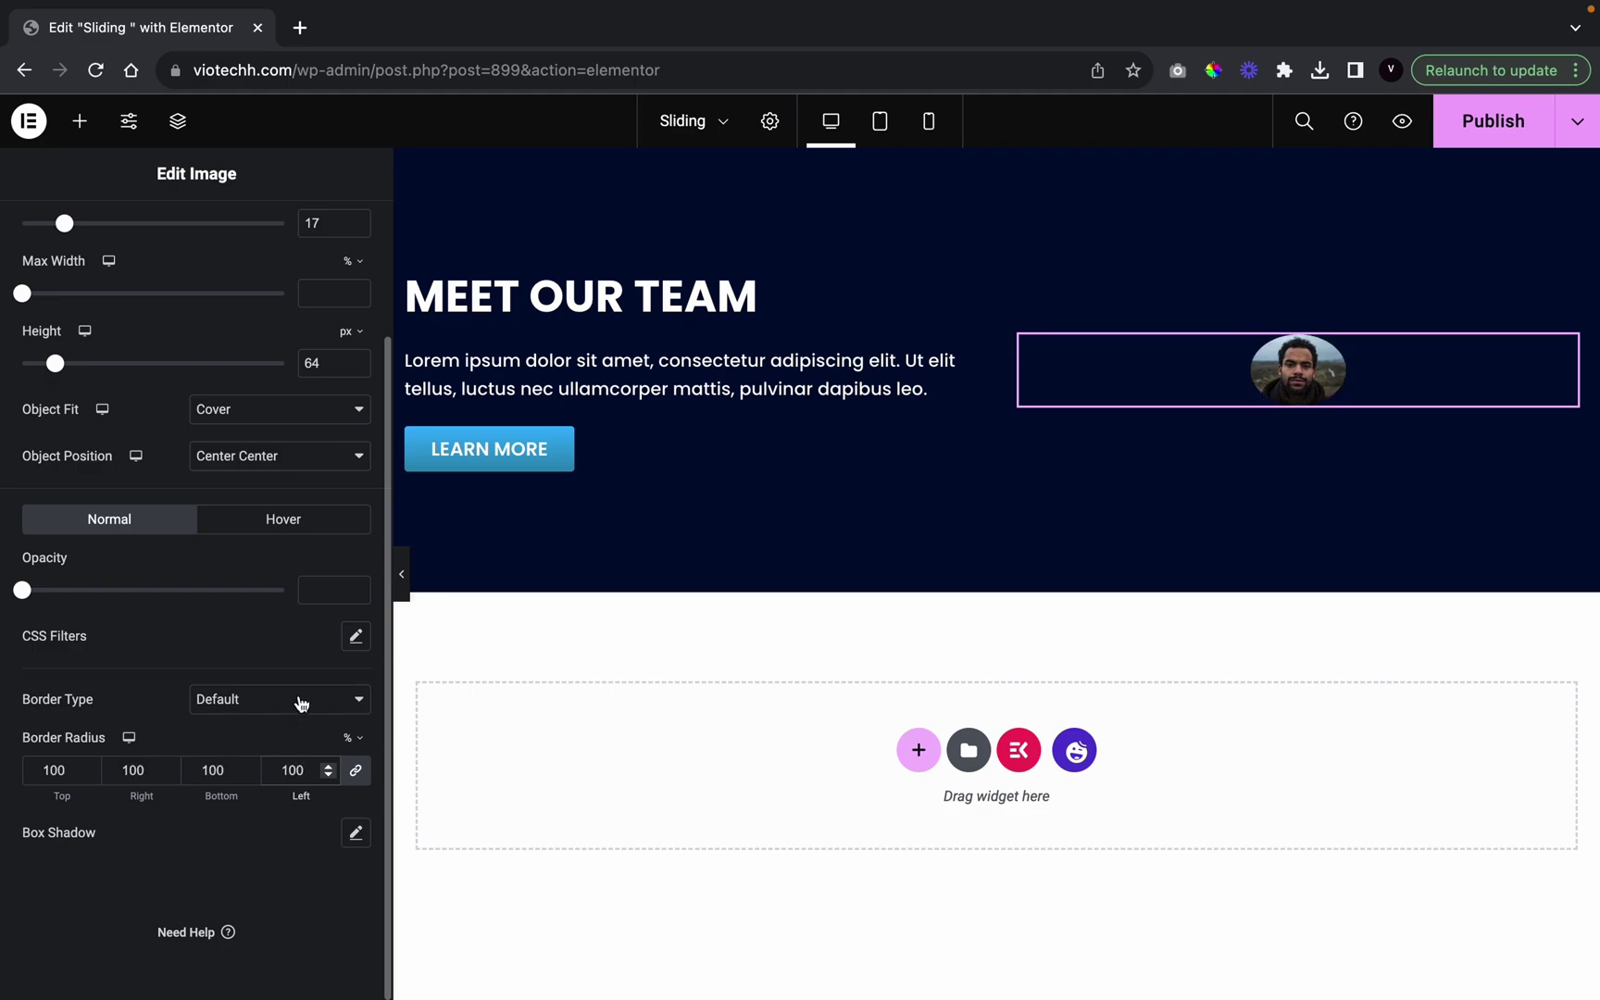
scroll(293, 668, up, 3)
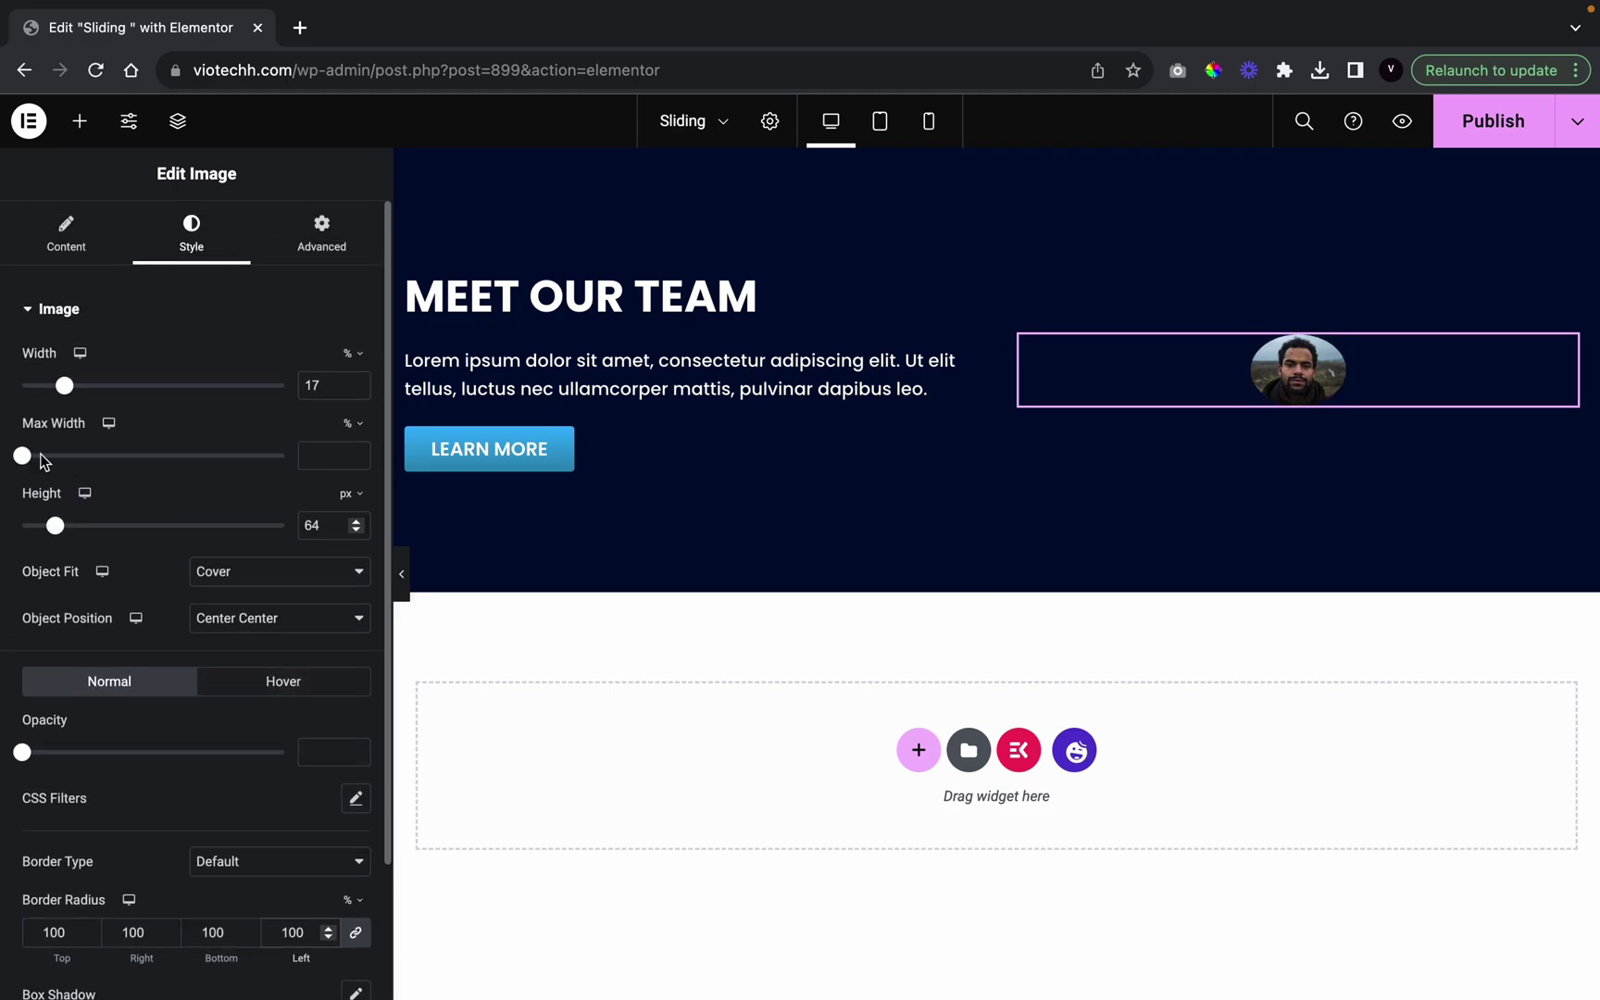
Keep the photo width at 17% and raise its height to about 77 px
drag(62, 389, 70, 400)
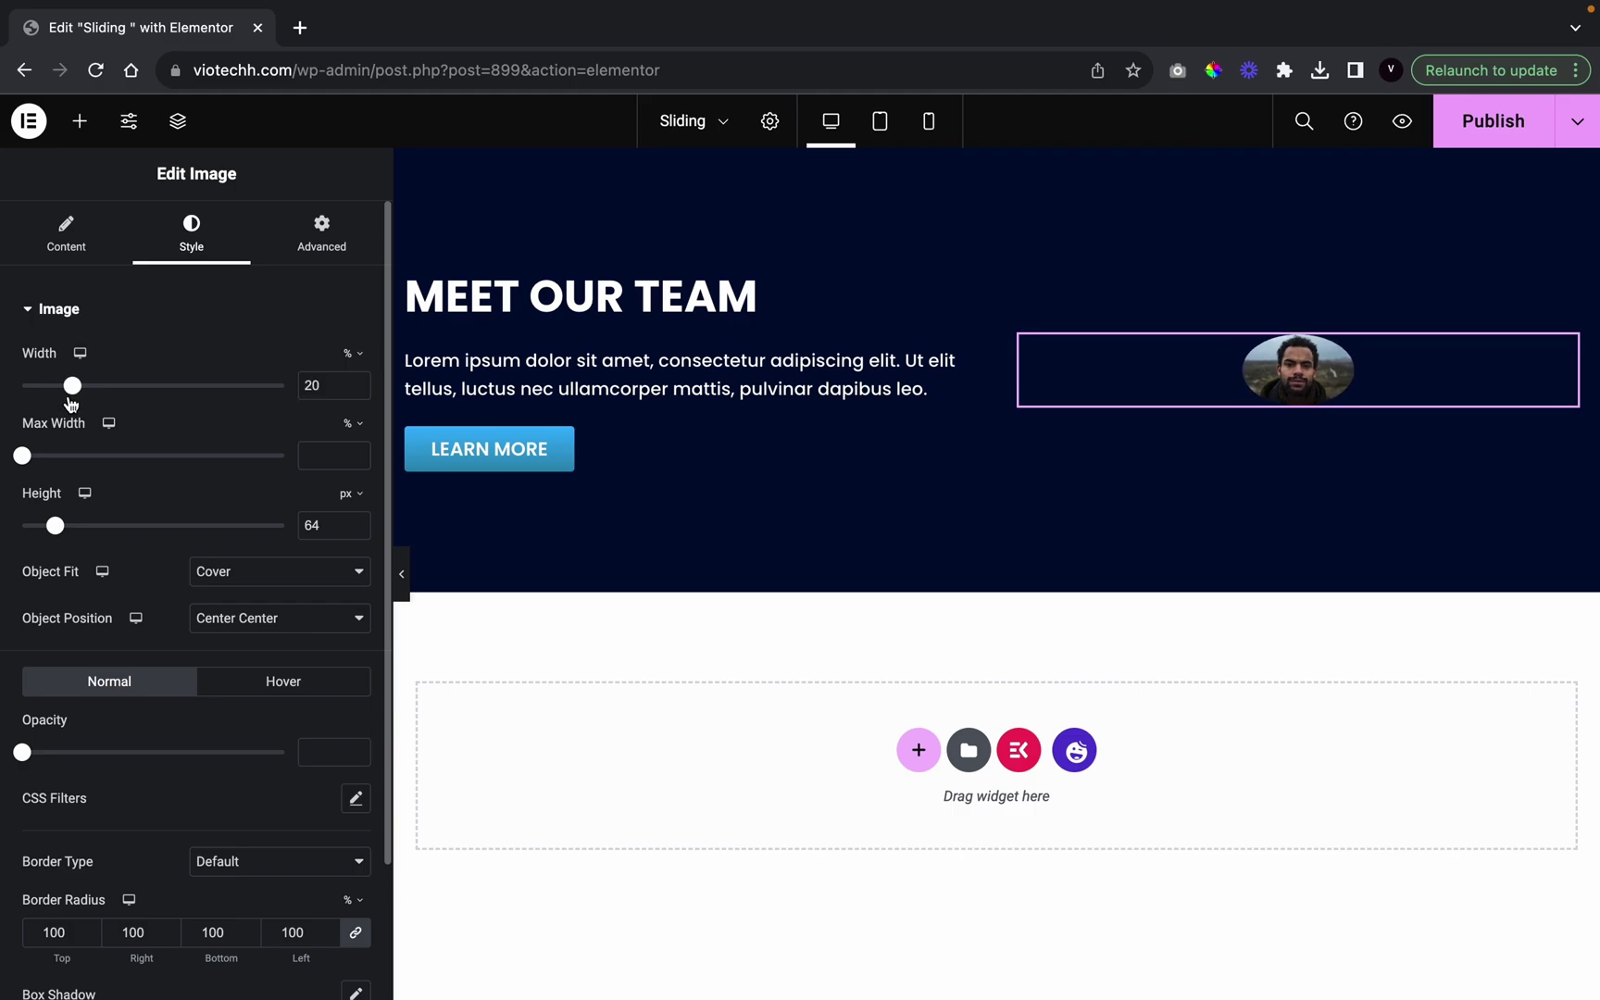
drag(55, 529, 62, 543)
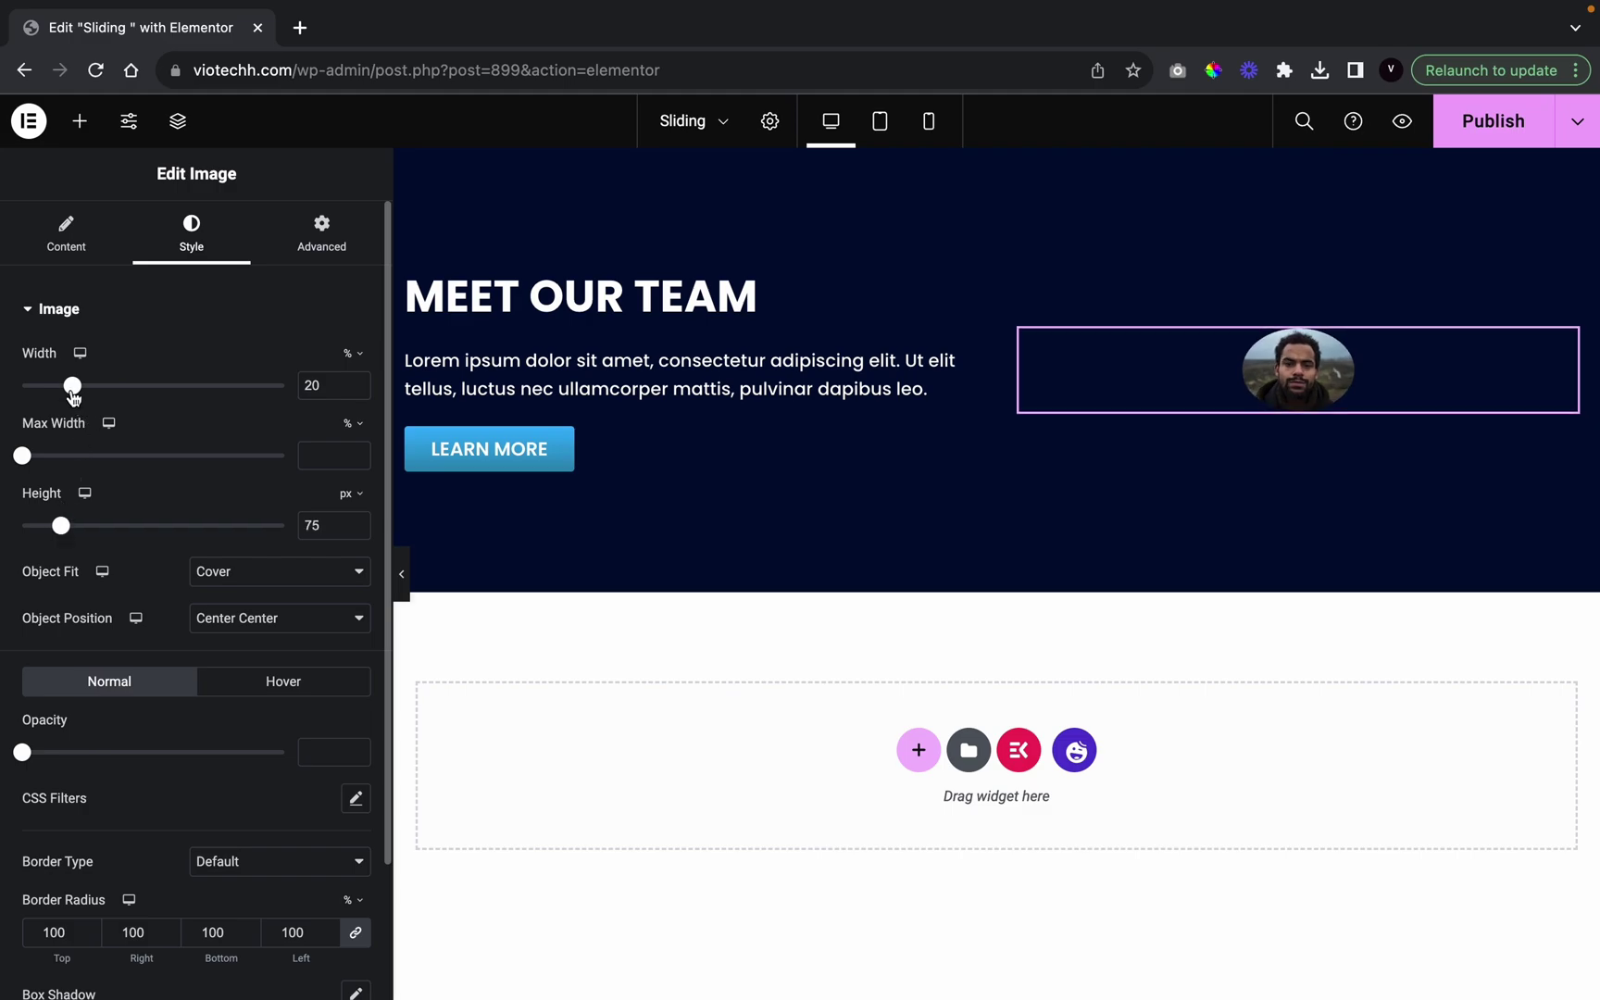
drag(74, 397, 65, 399)
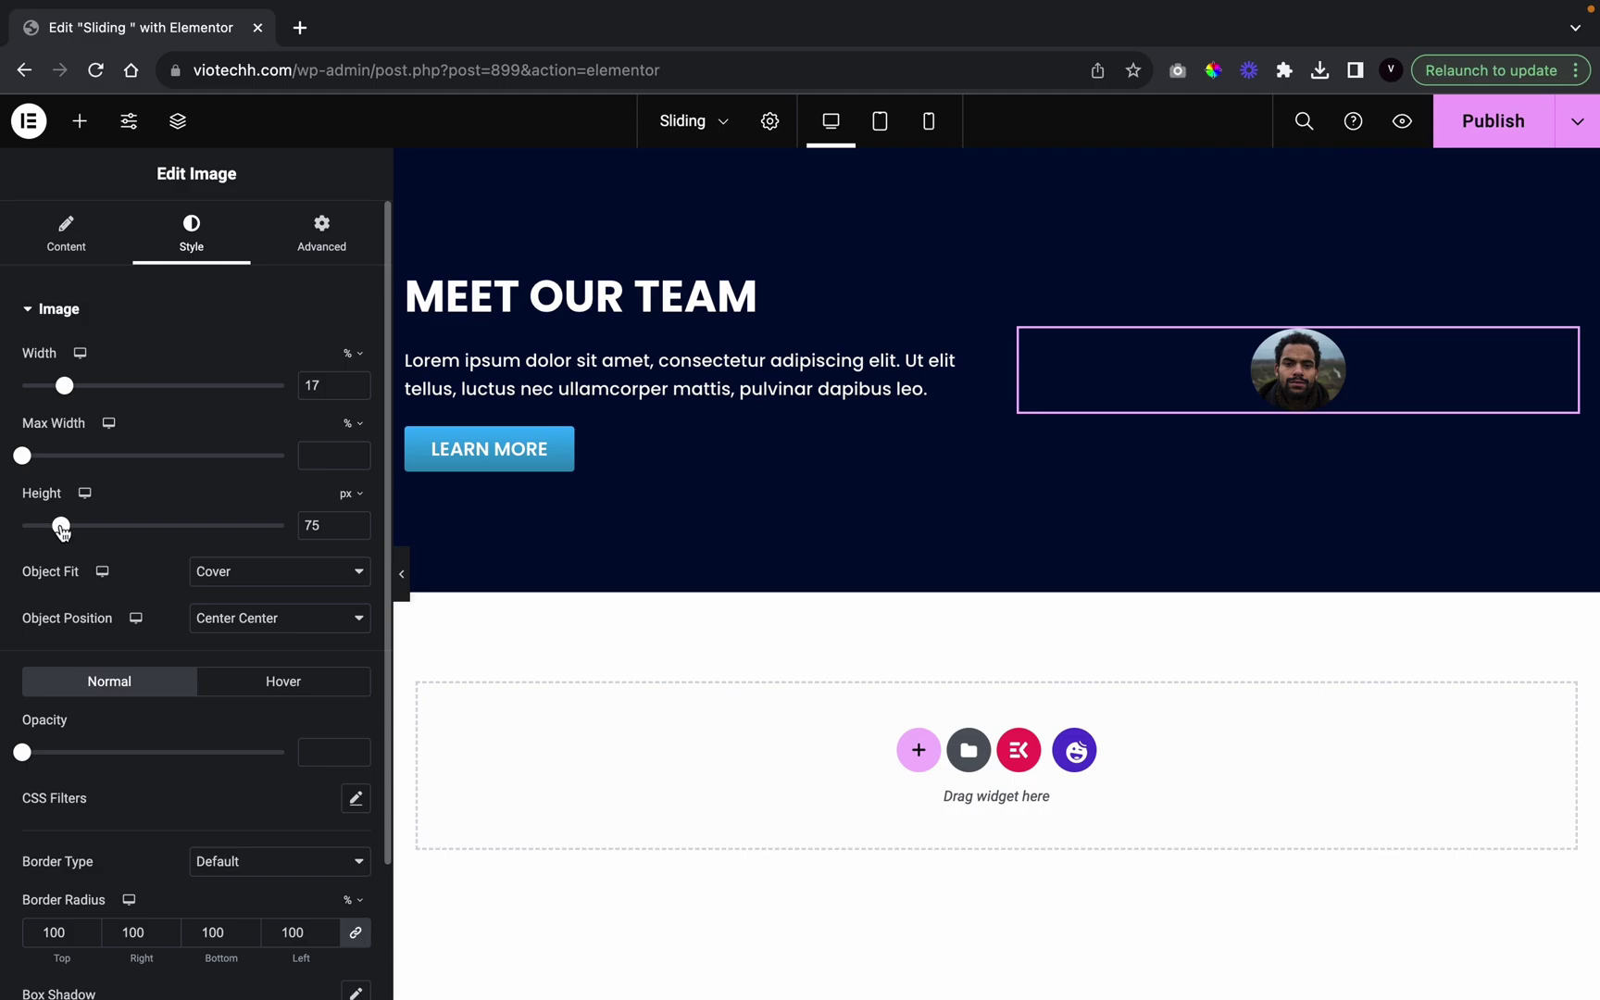
drag(61, 529, 64, 534)
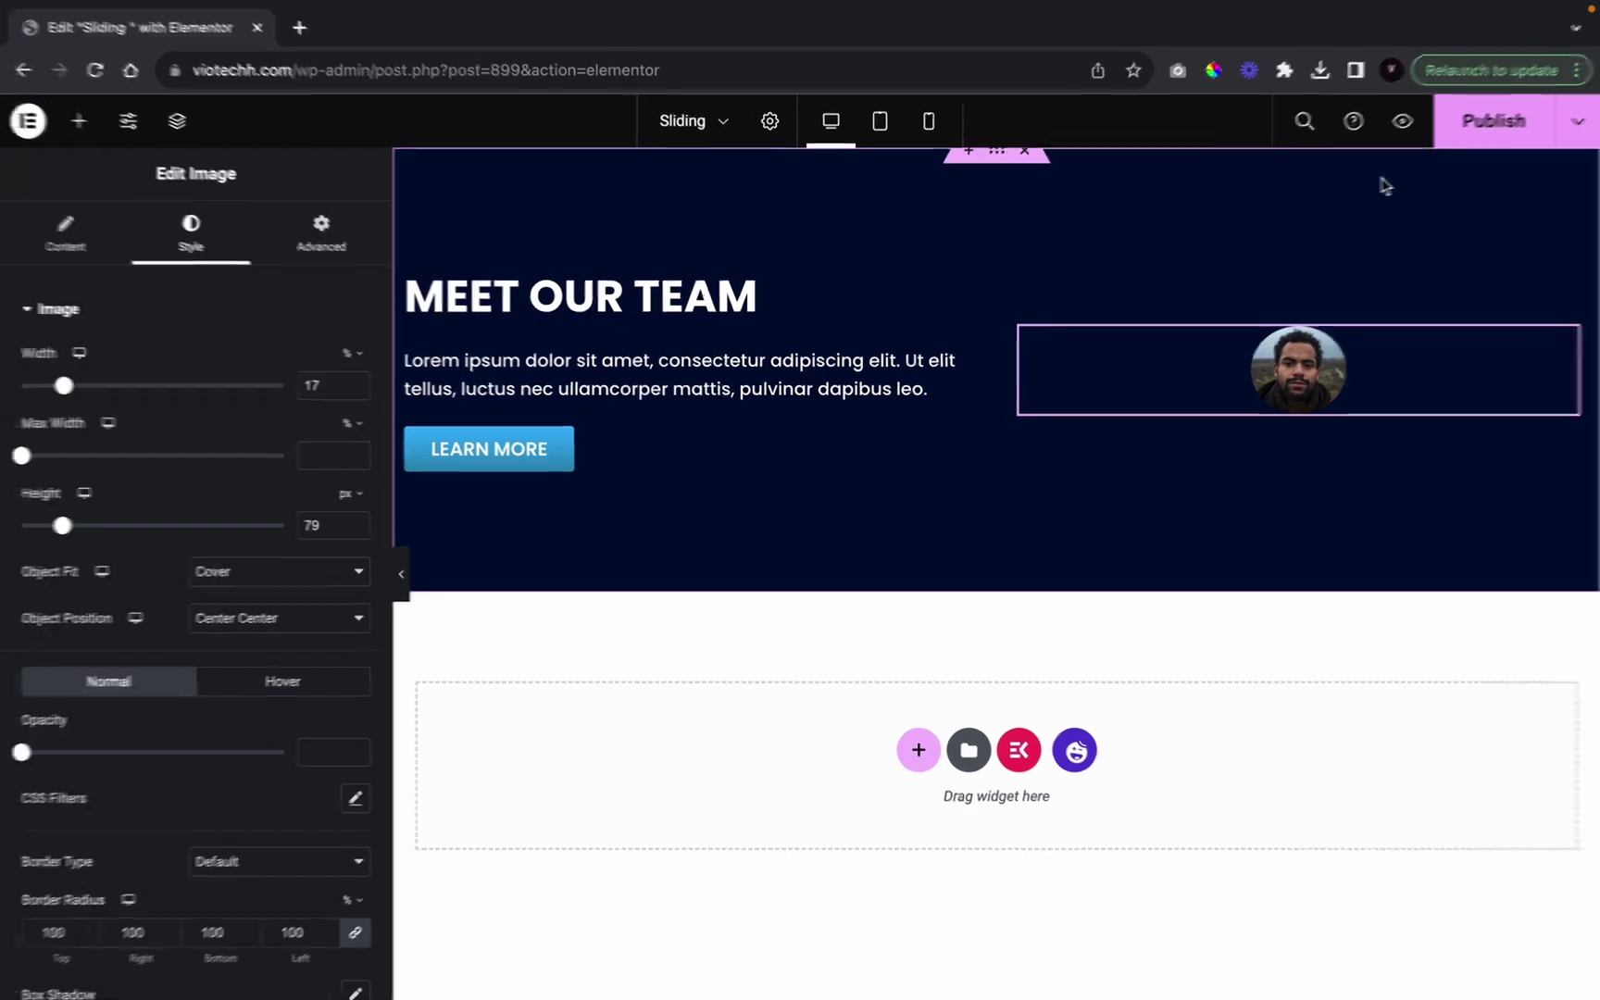
scroll(371, 589, down, 2)
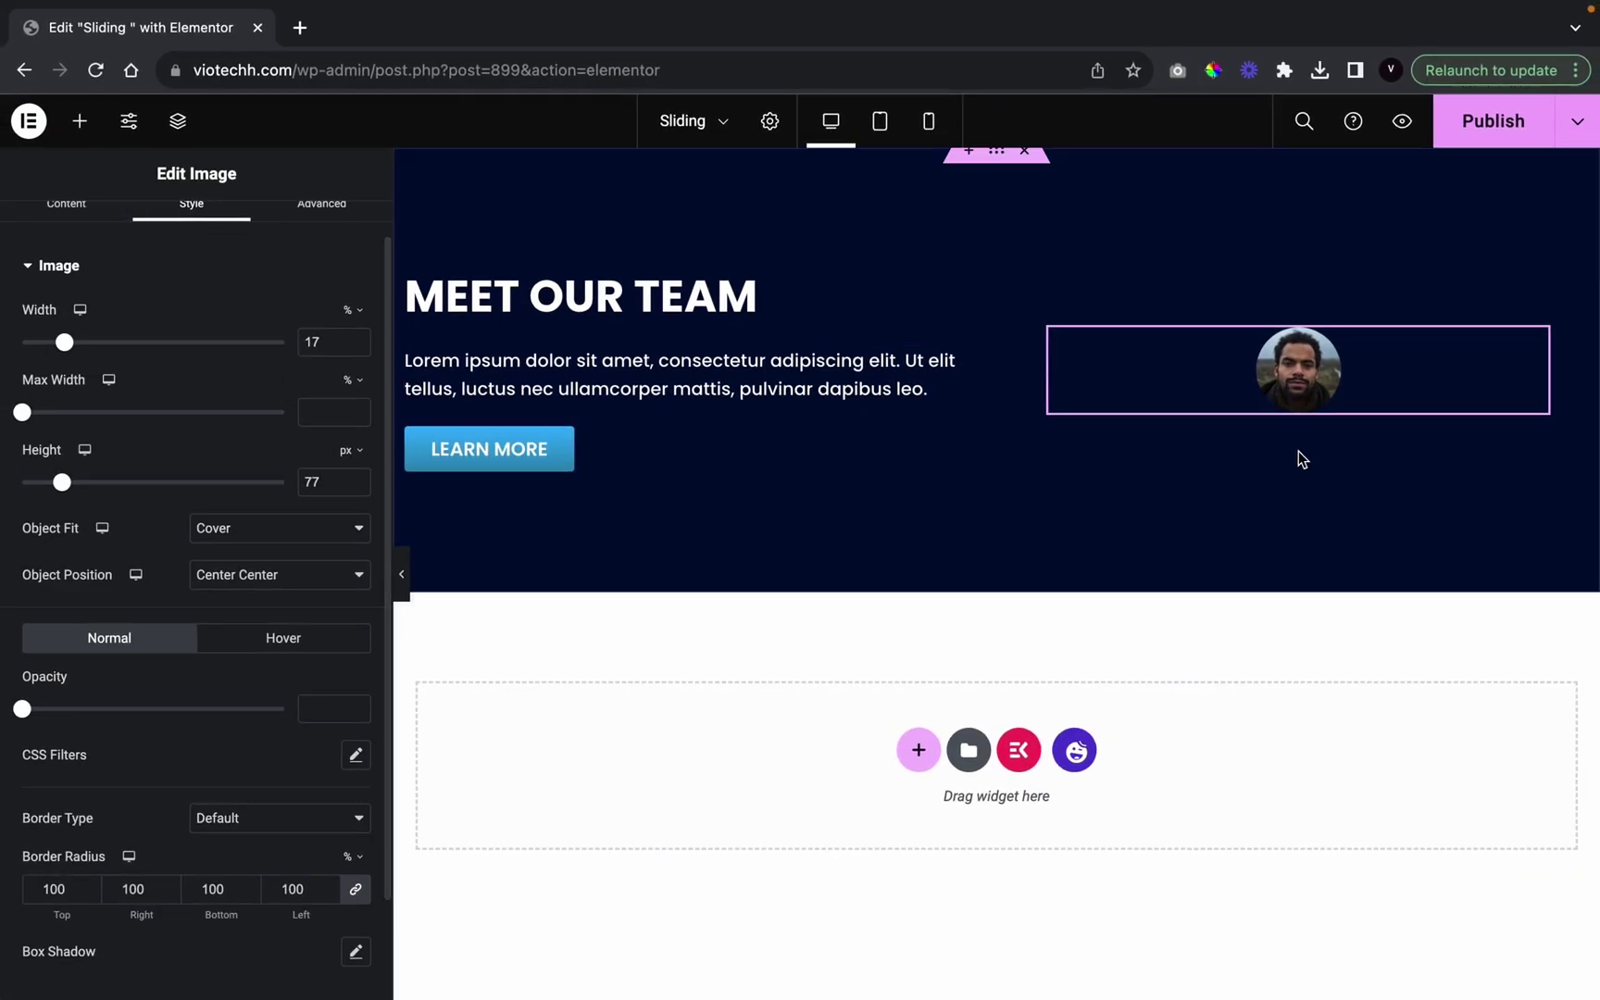
Give the photo's column a classic white global-colour background
click(1048, 347)
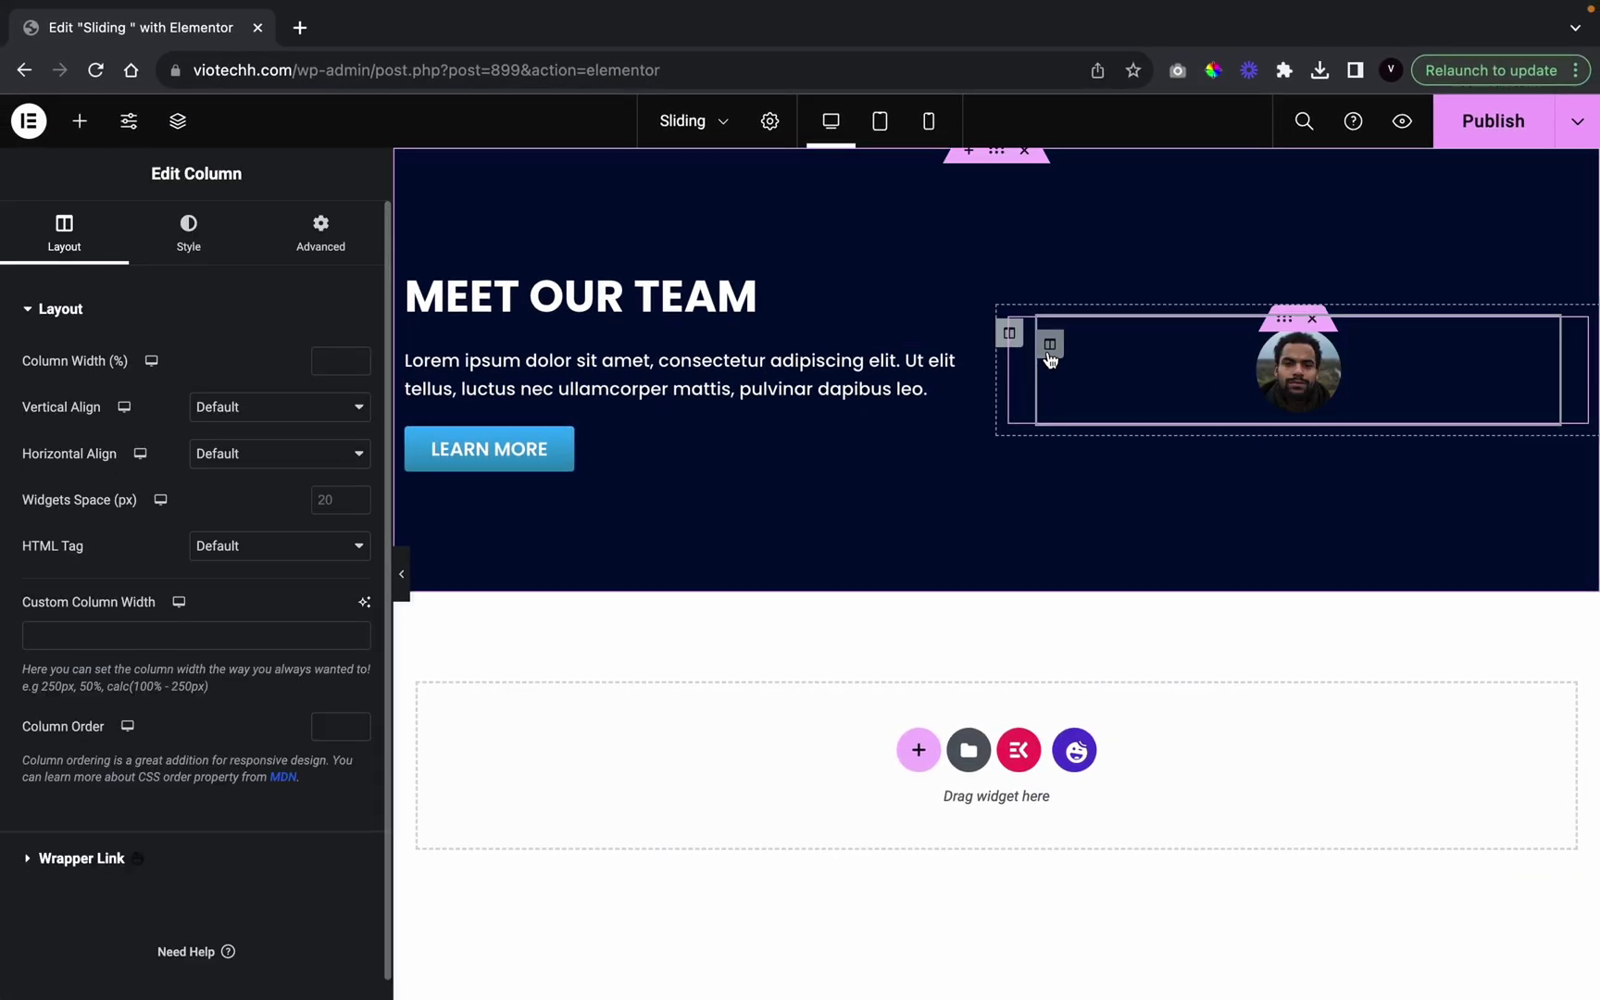
click(189, 239)
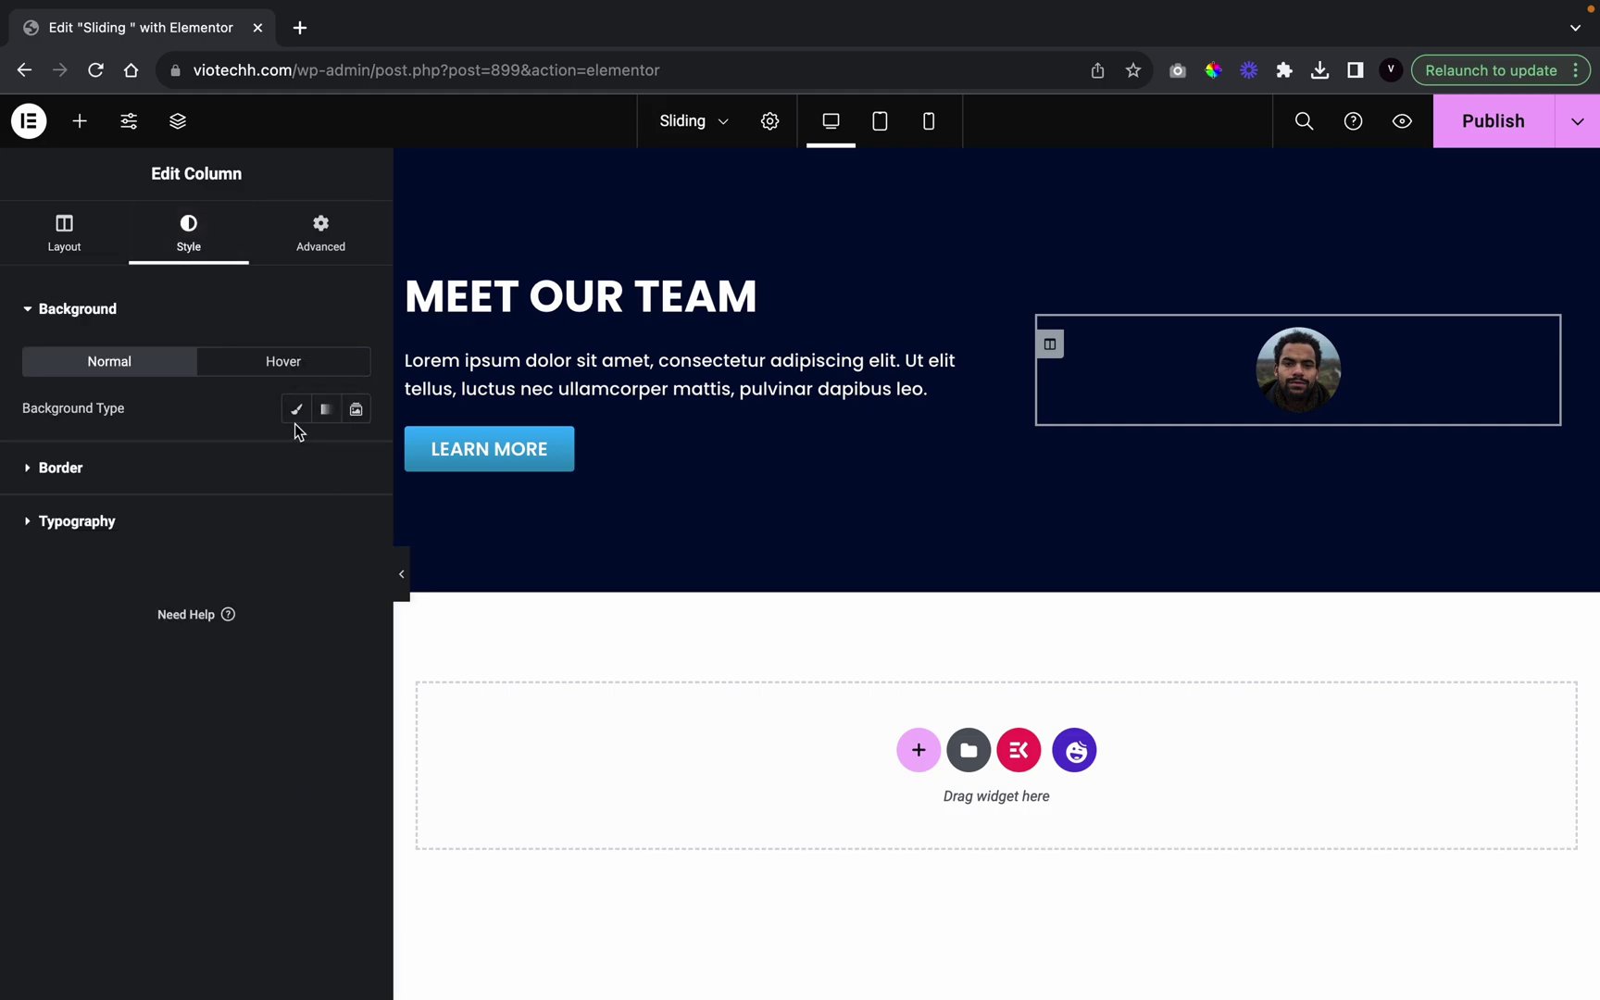
click(296, 410)
click(326, 454)
scroll(236, 657, down, 3)
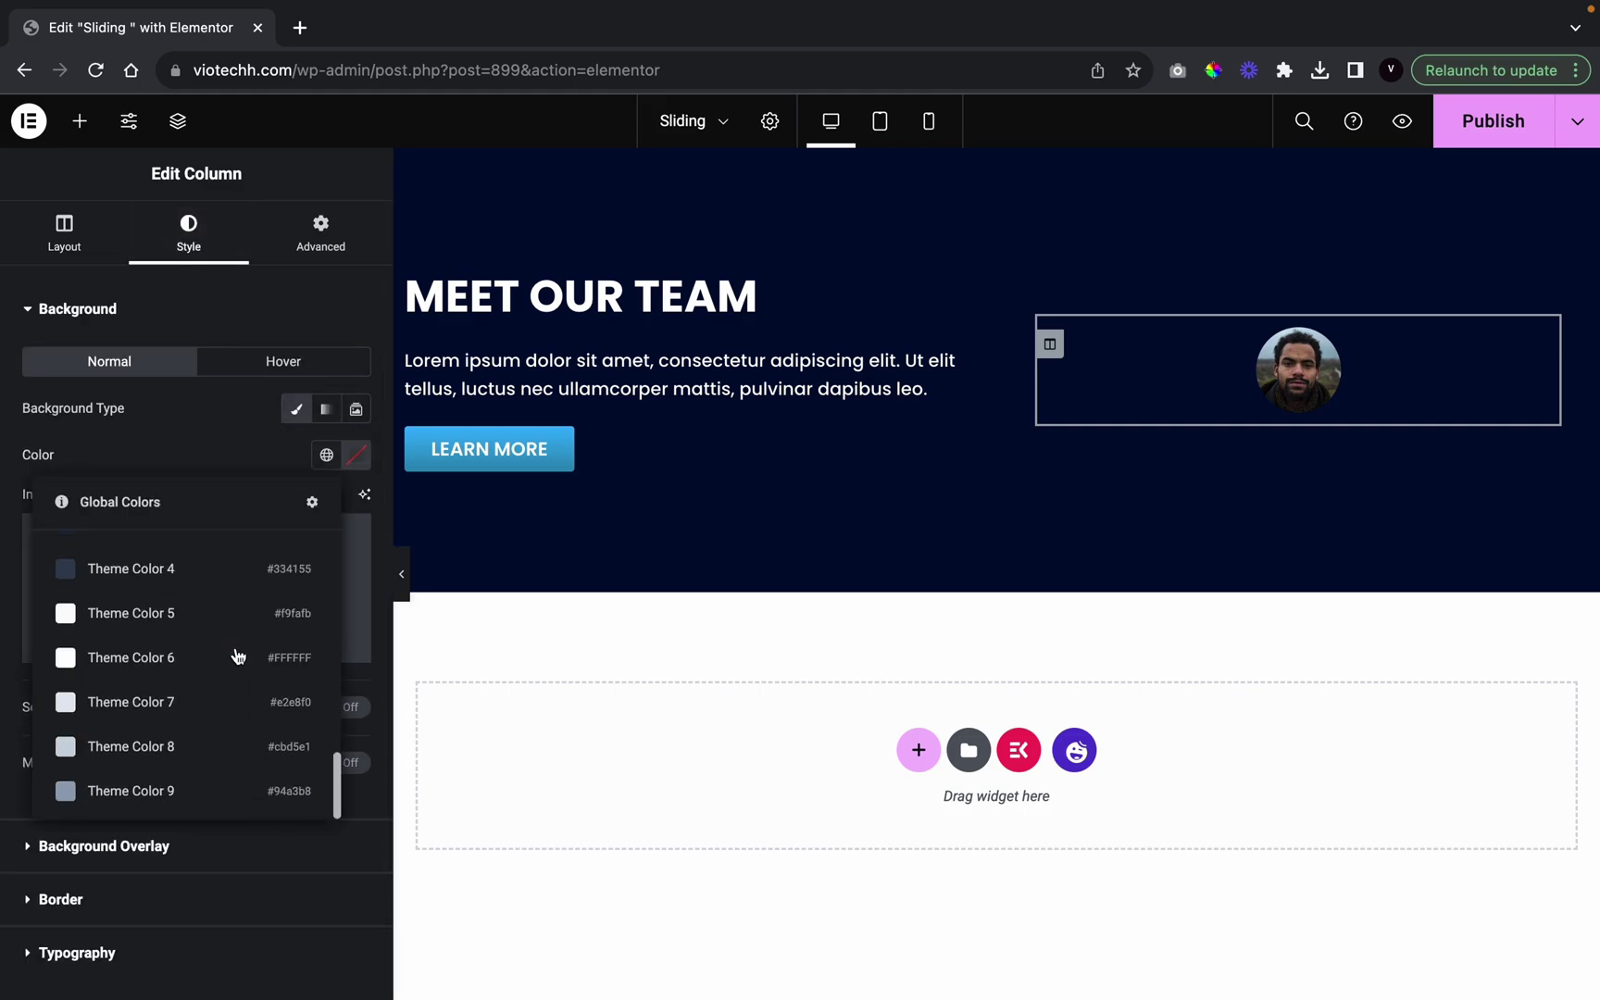
click(216, 664)
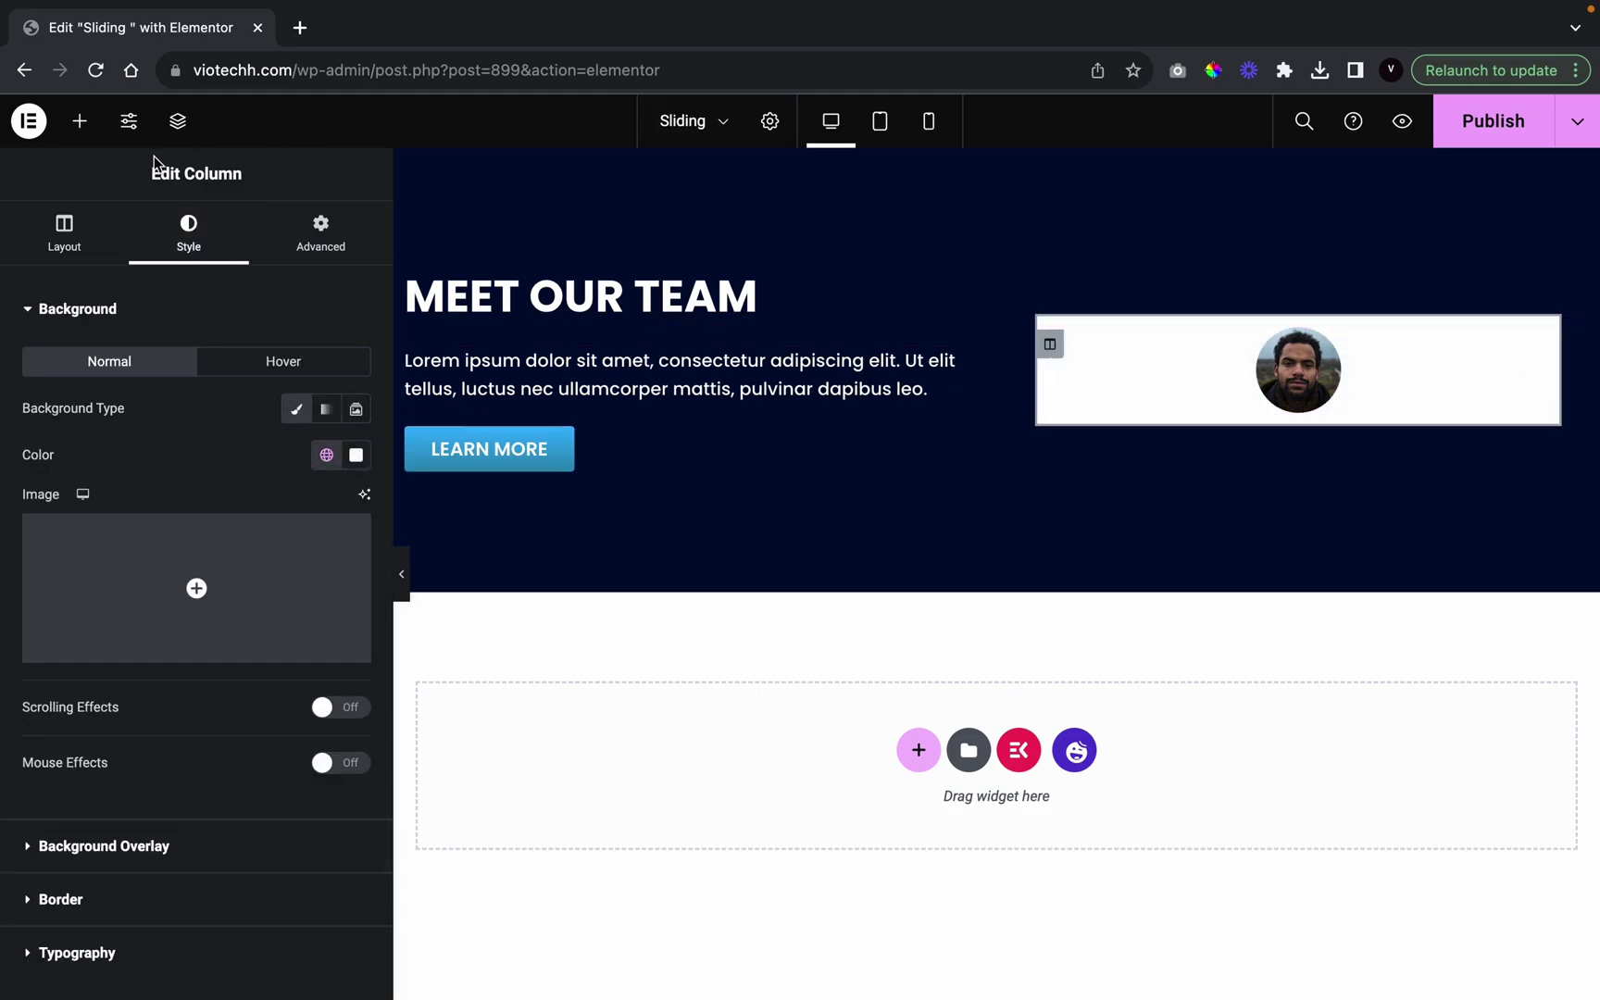
click(80, 121)
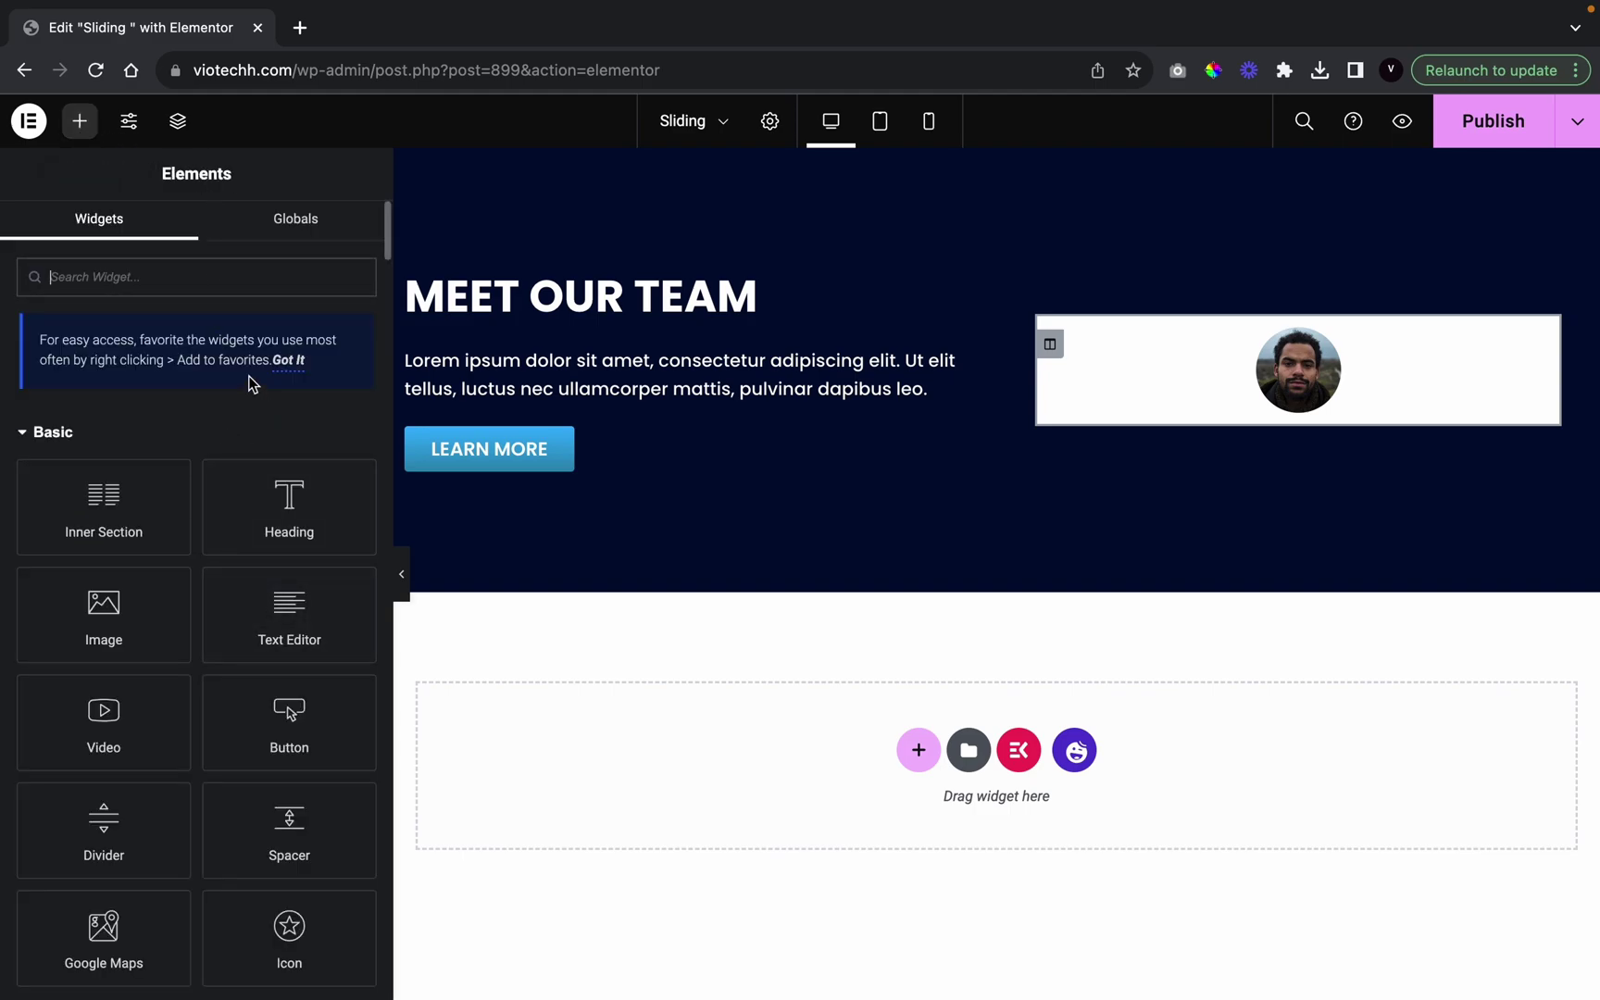
Add an Image Box below the round photo and remove its default image
text(image)
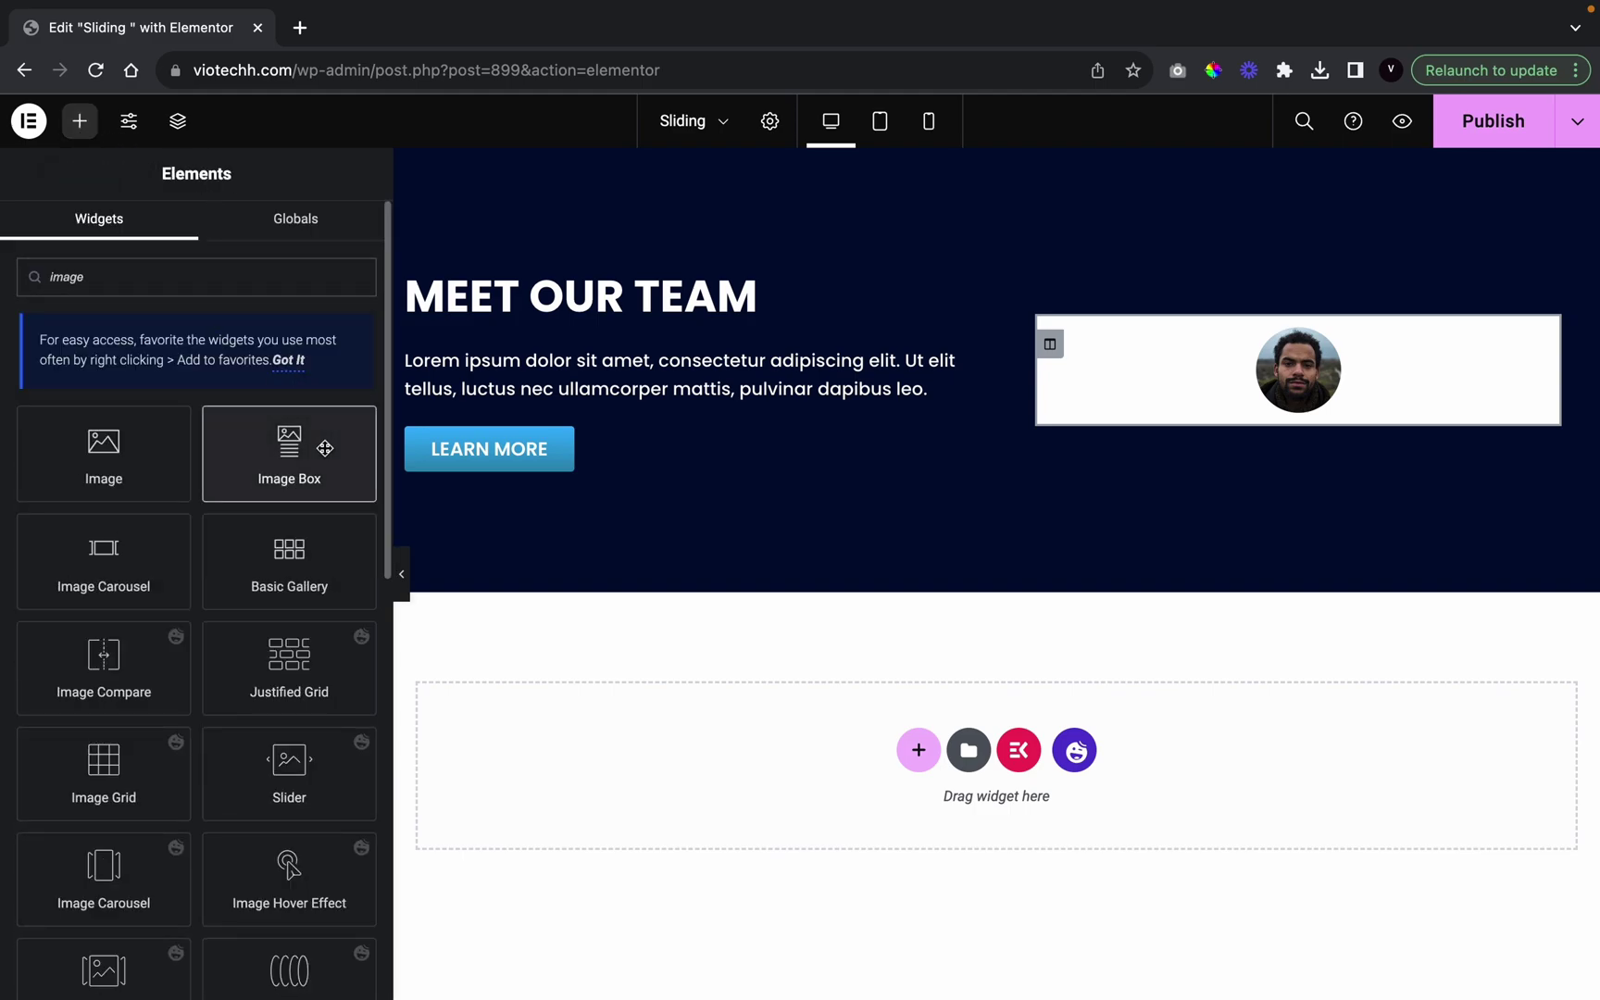
drag(317, 447, 1334, 403)
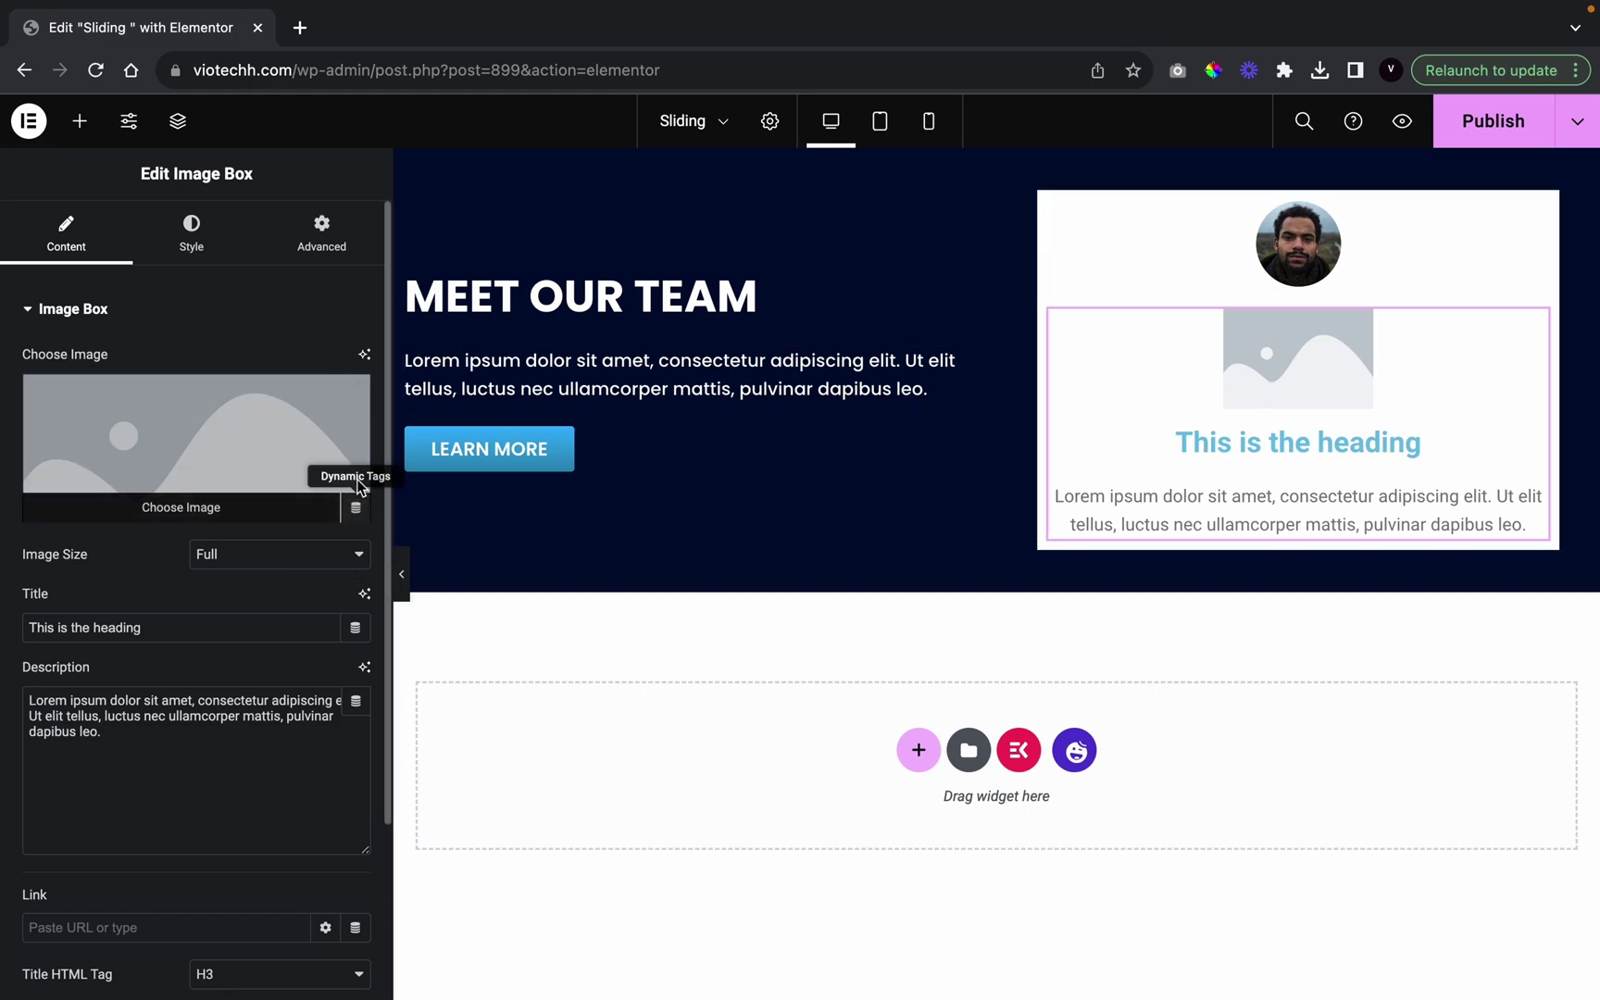
click(349, 396)
Replace the image box's placeholder title with the team member's name
triple_click(187, 584)
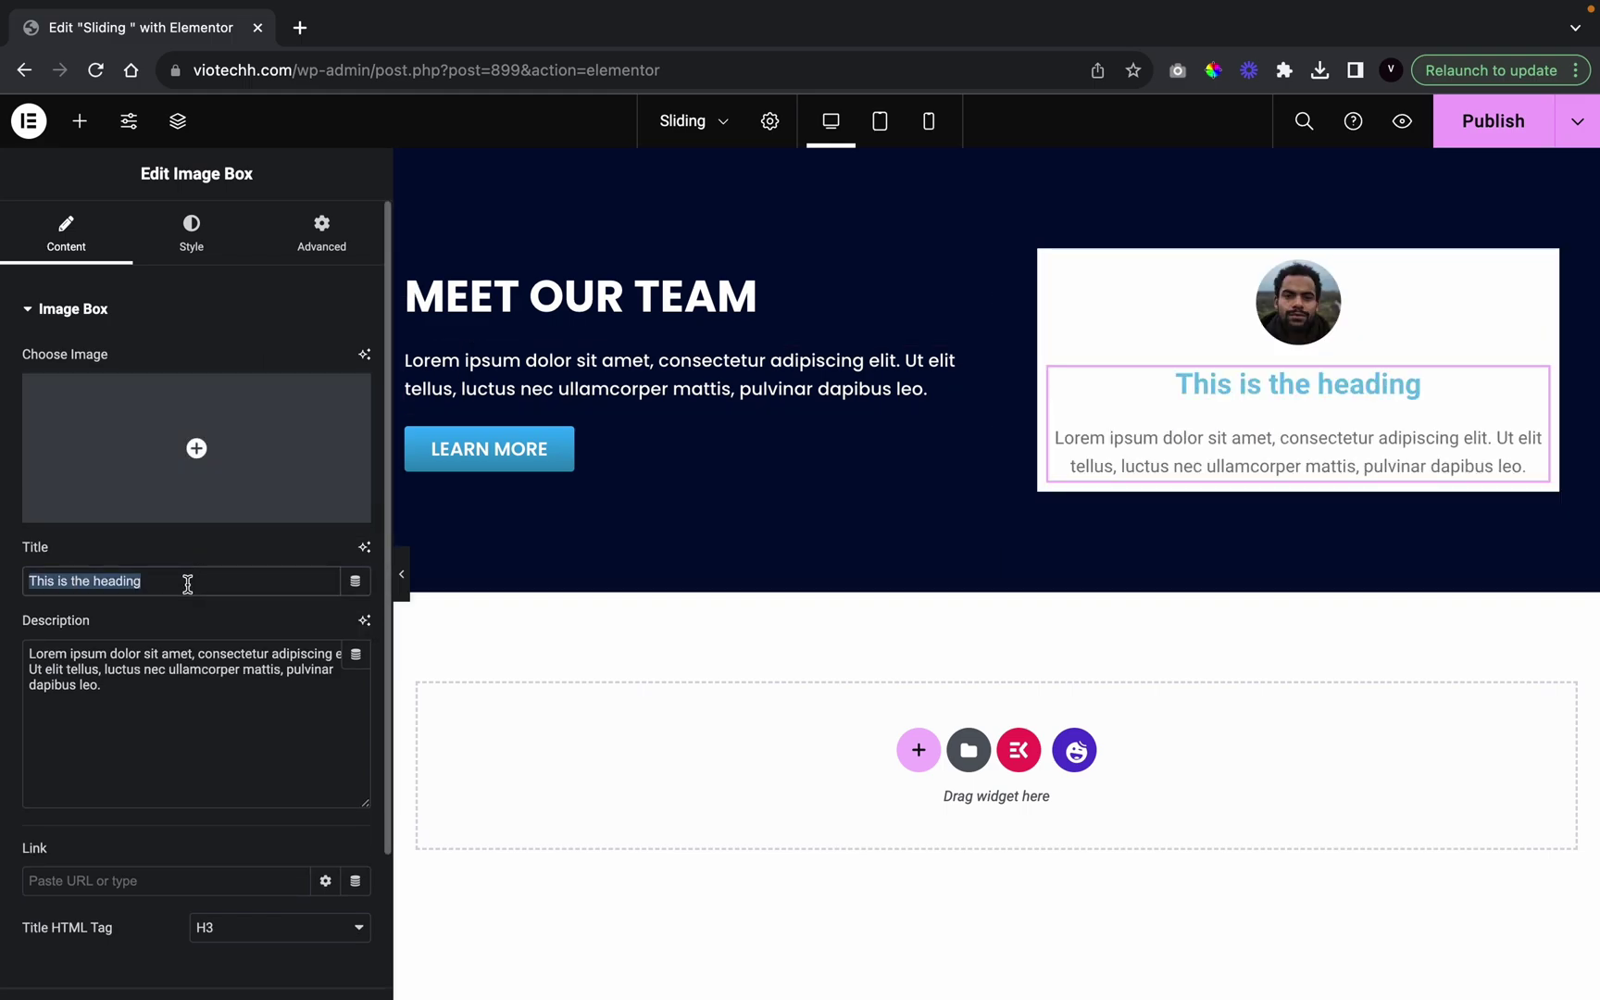
key(BackSpace)
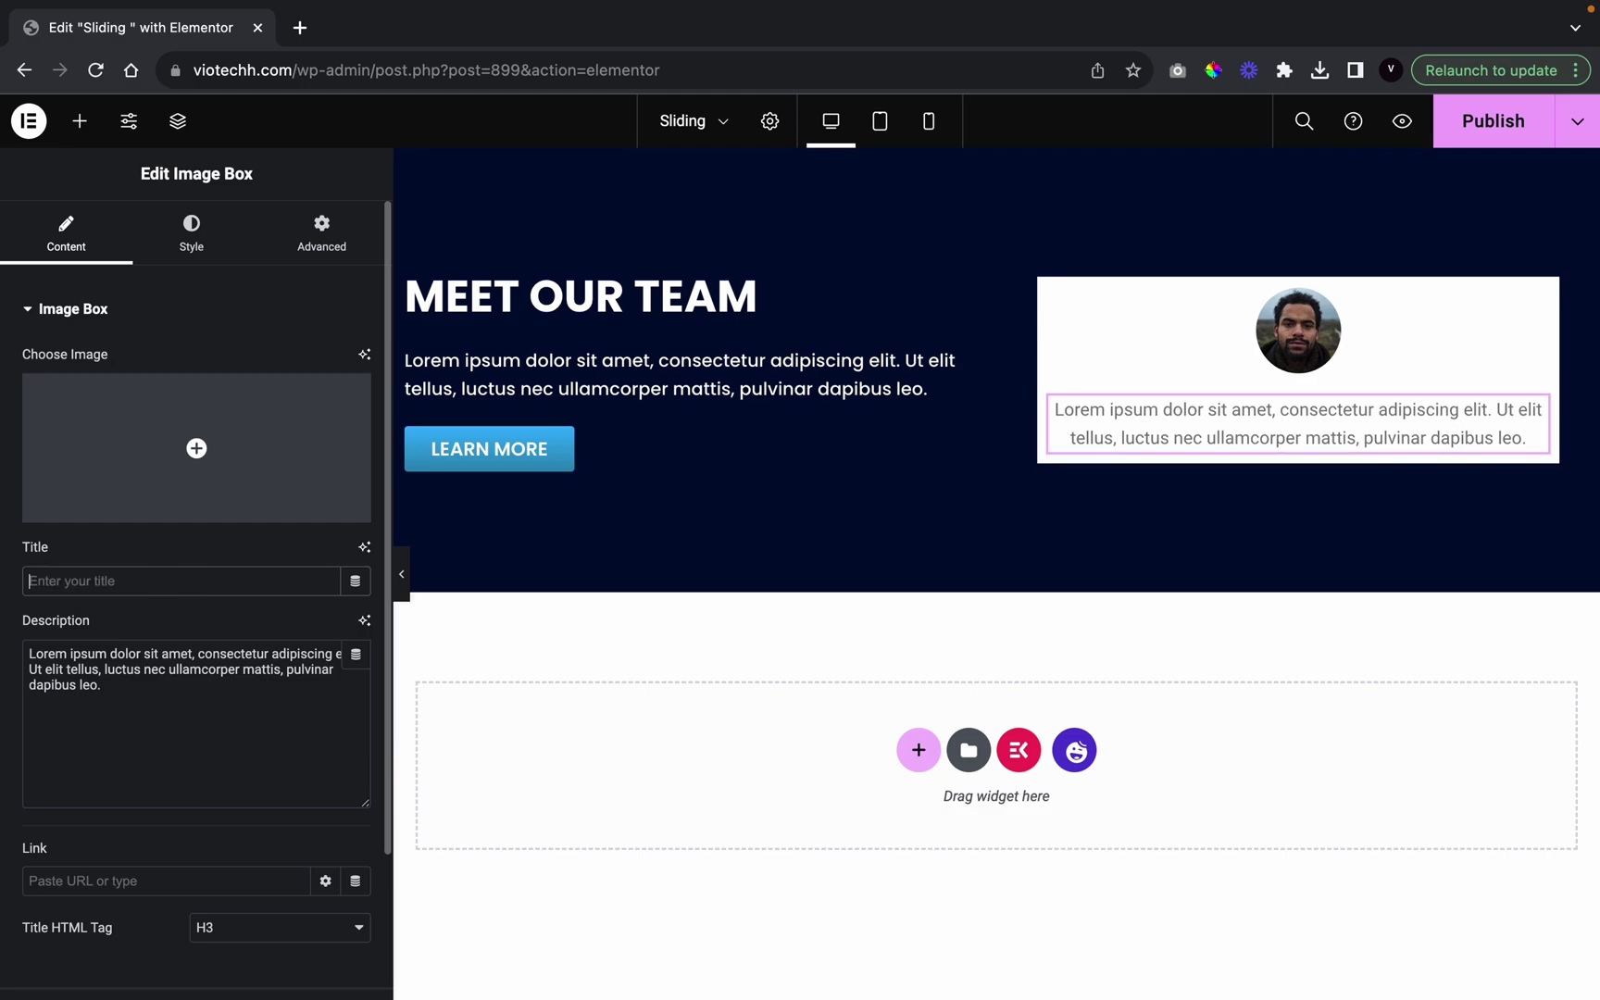
text(David)
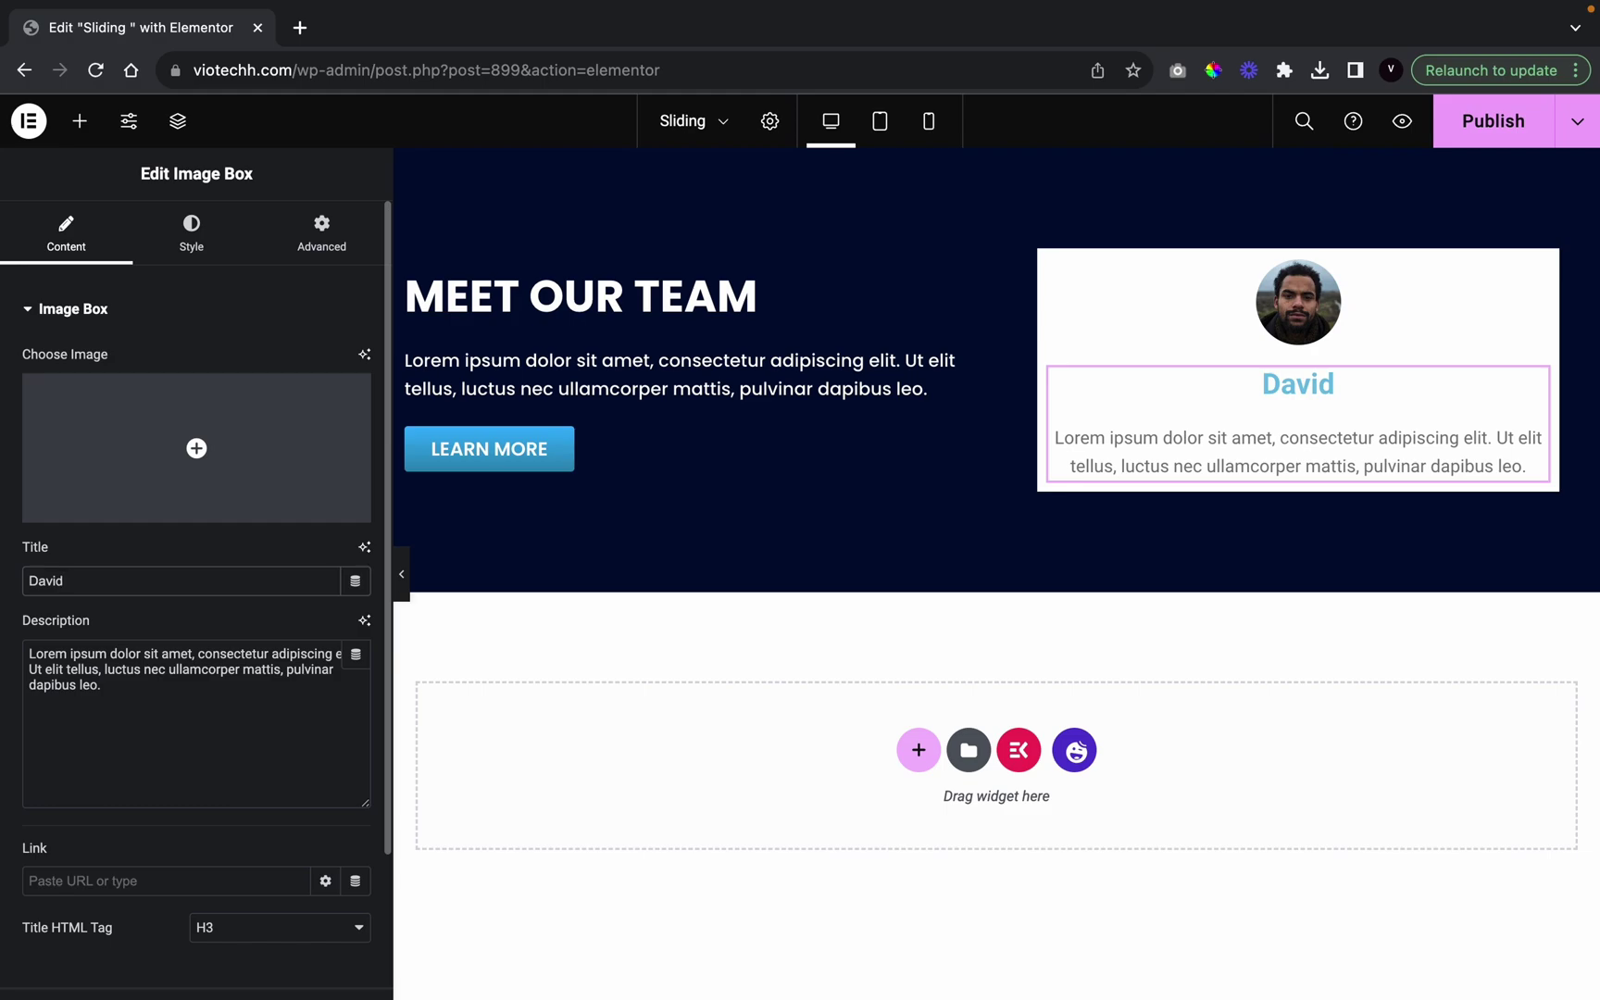
text(FL)
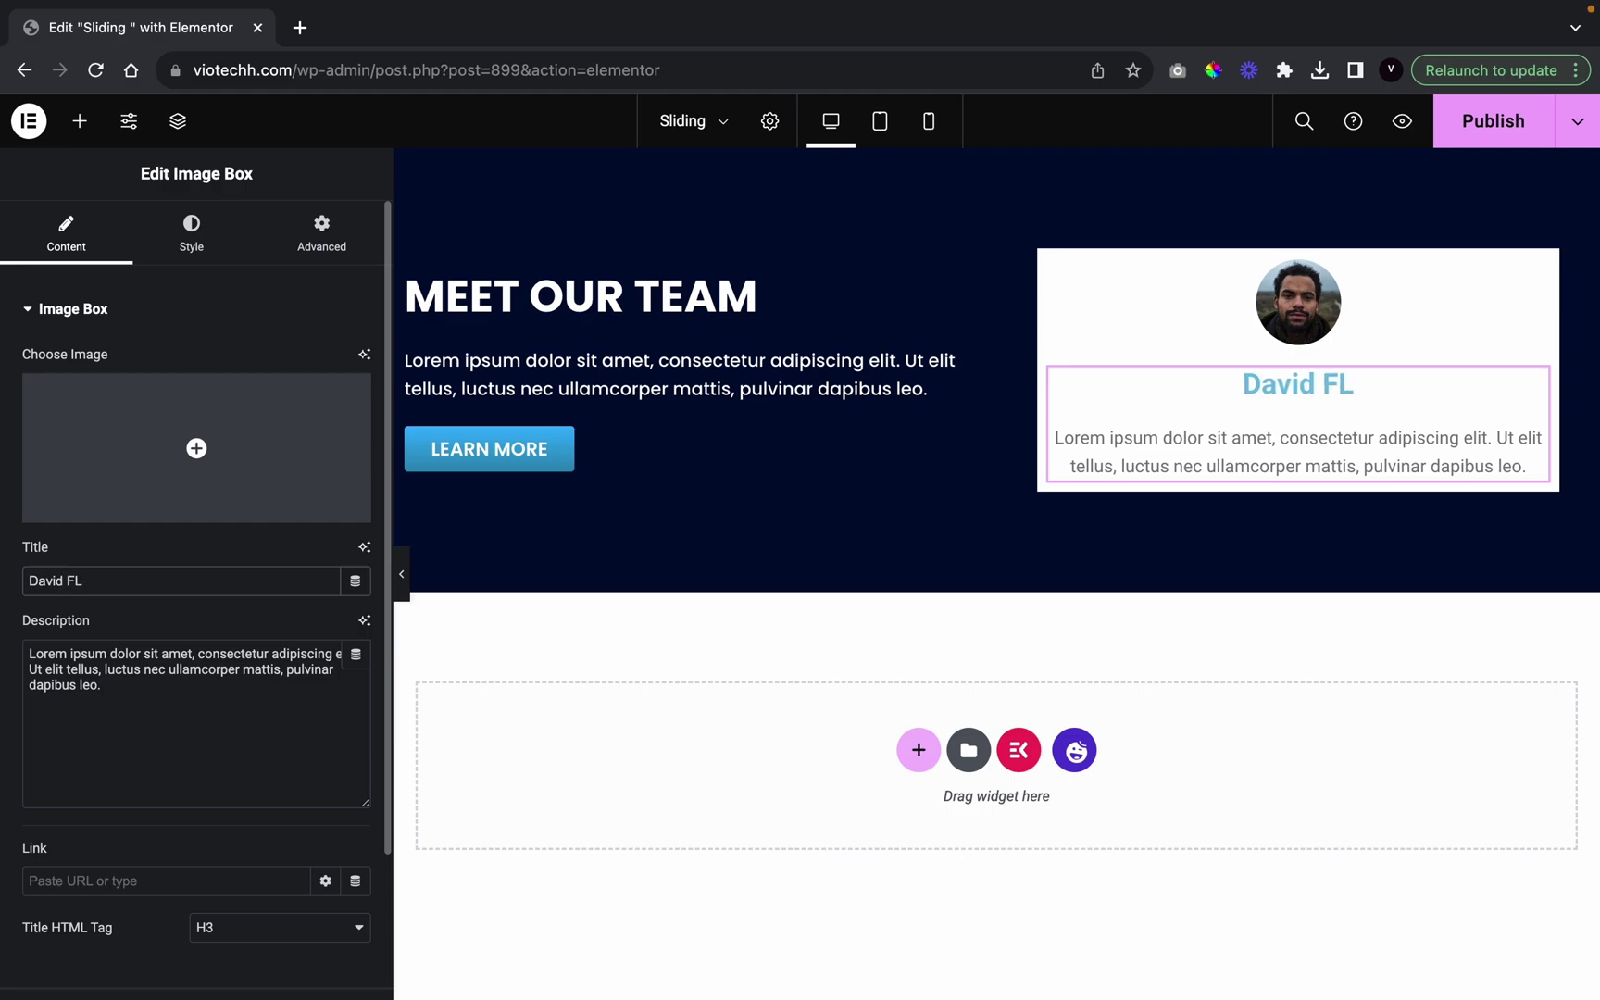
key(BackSpace)
text(ing)
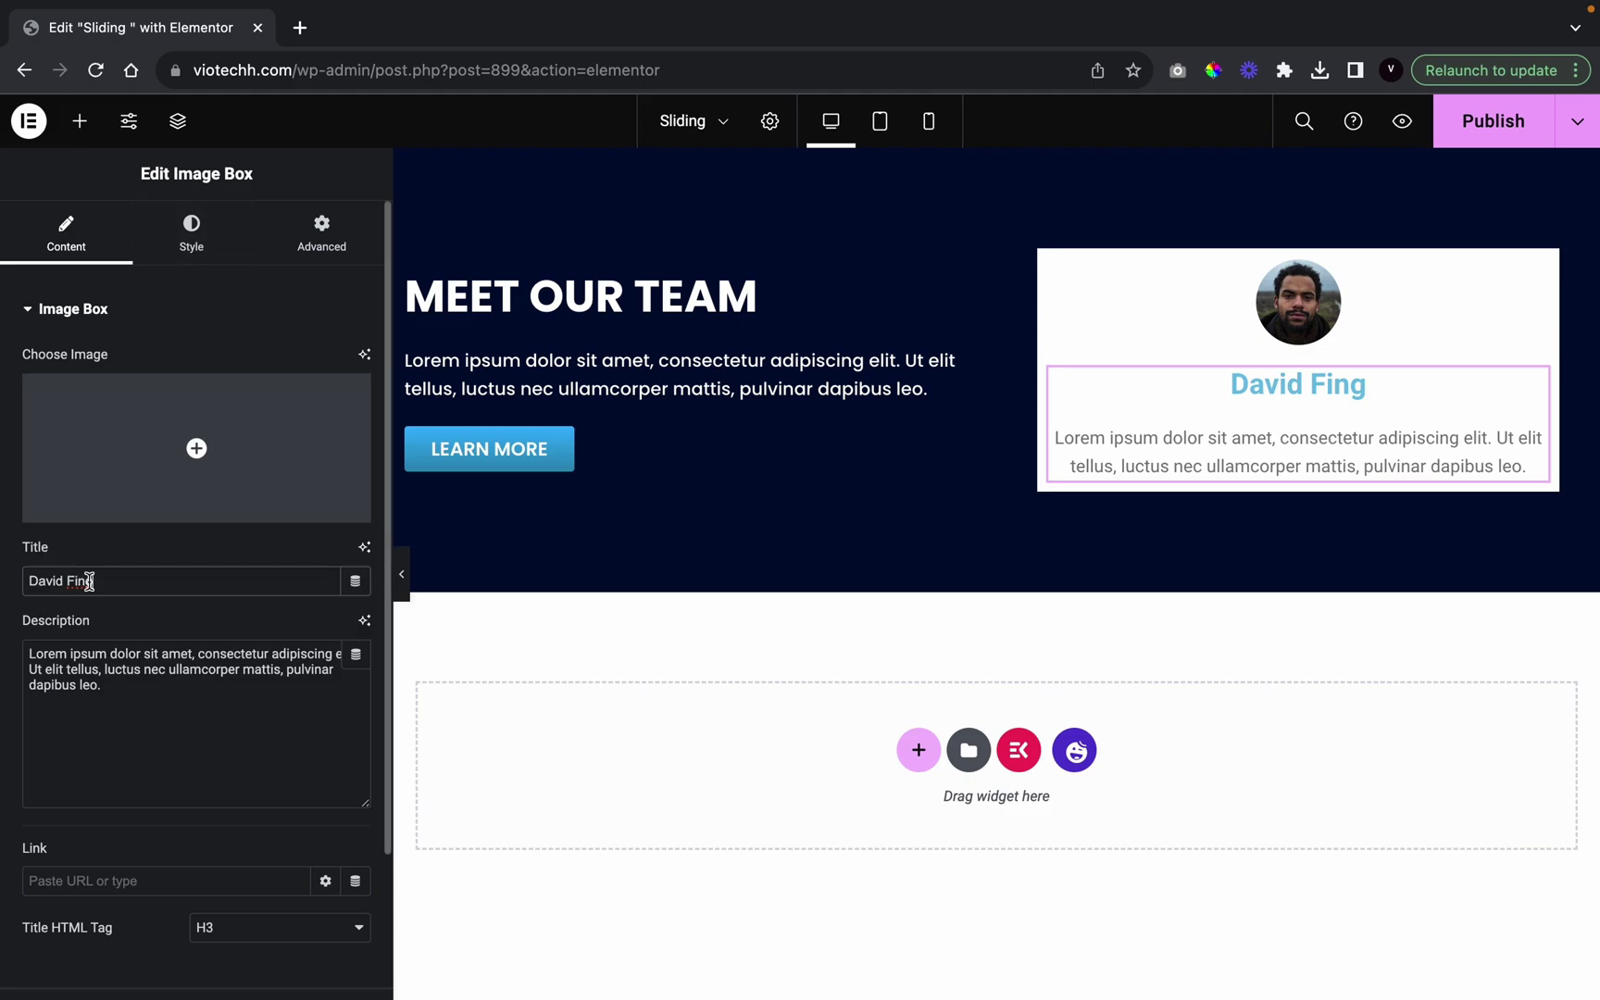
Replace the placeholder description with 'UI Designer'
click(129, 700)
key(ctrl+a)
key(BackSpace)
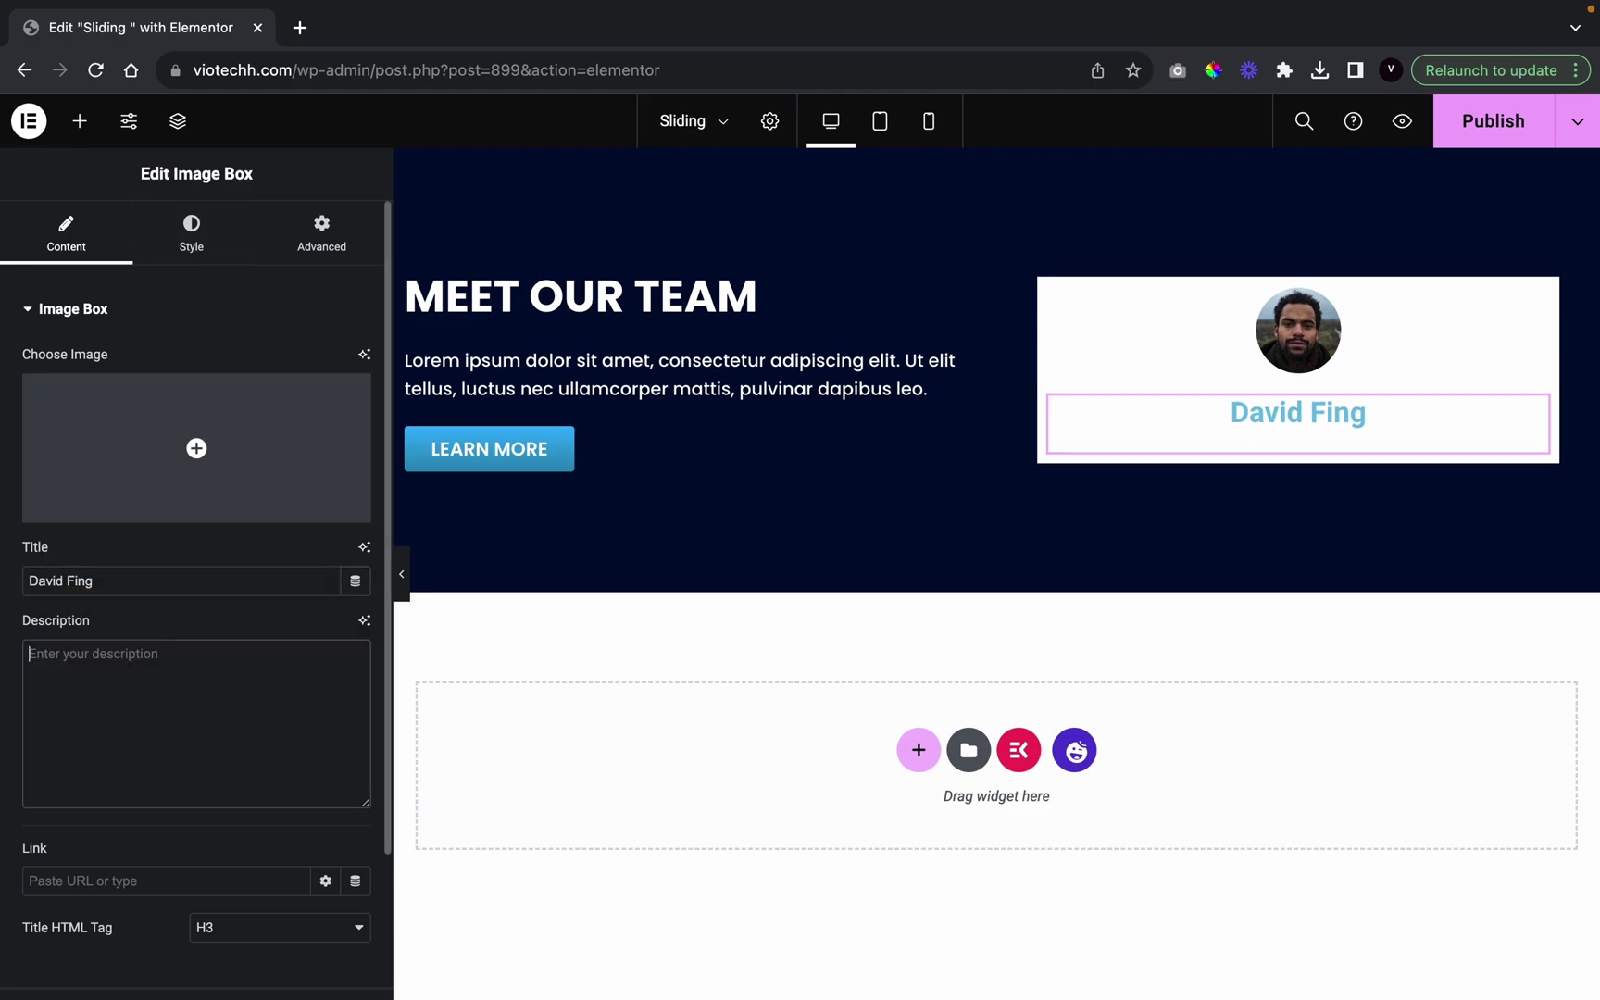
text(Y)
key(BackSpace)
text(UI )
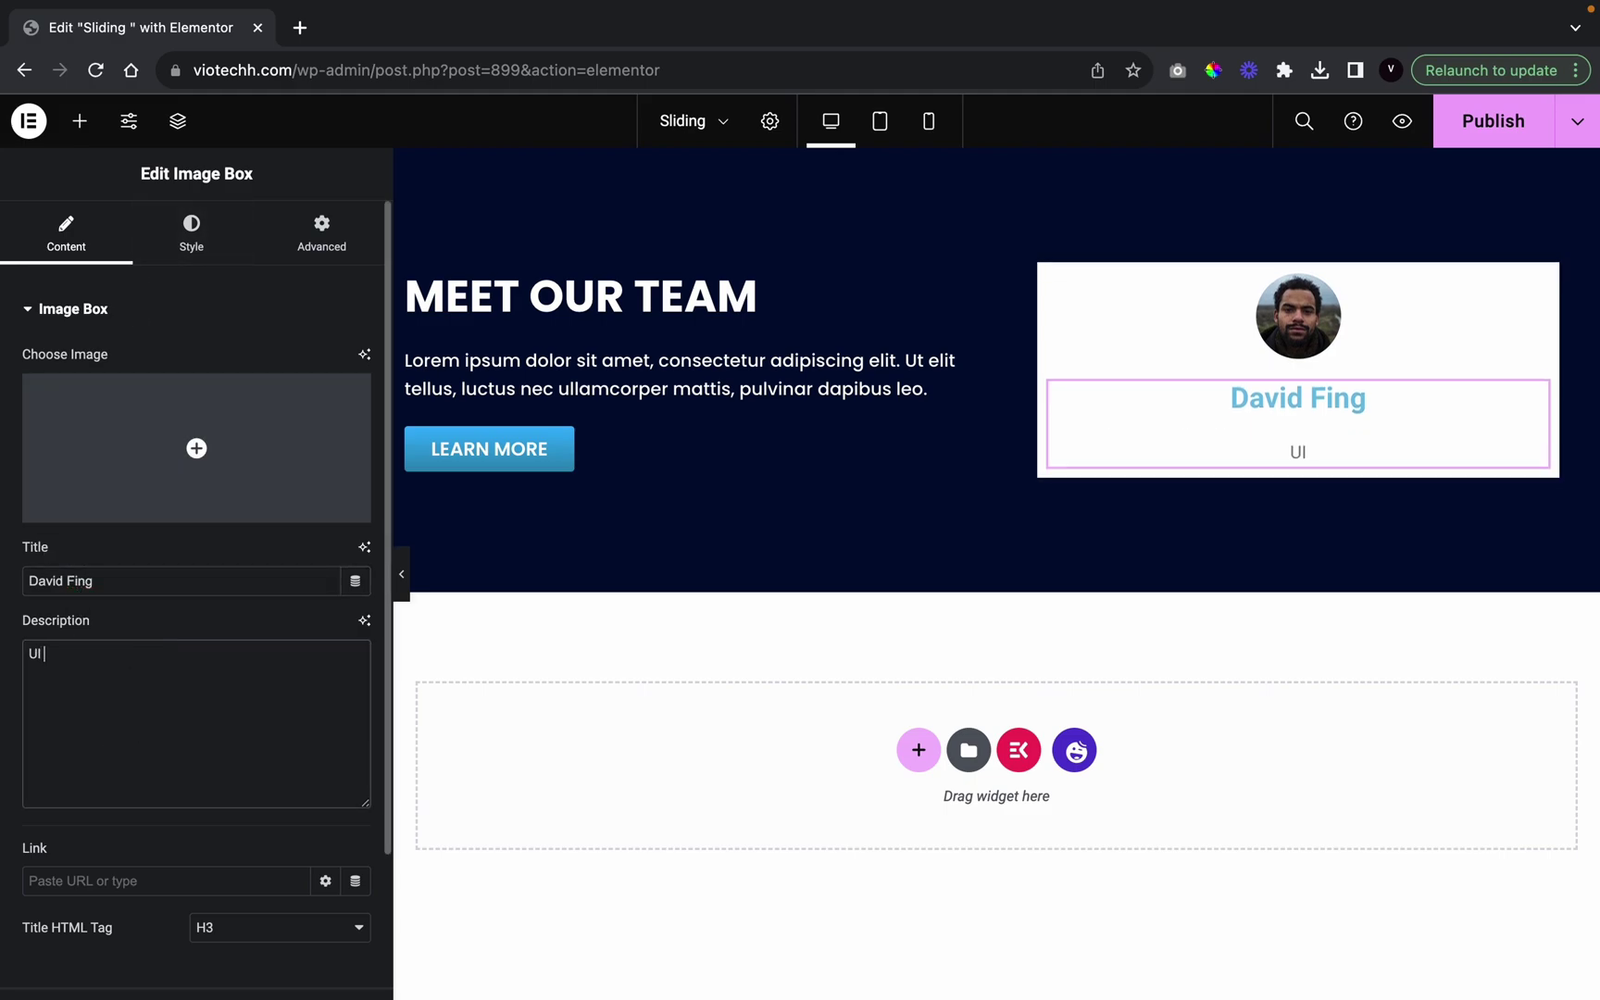
text(Designer)
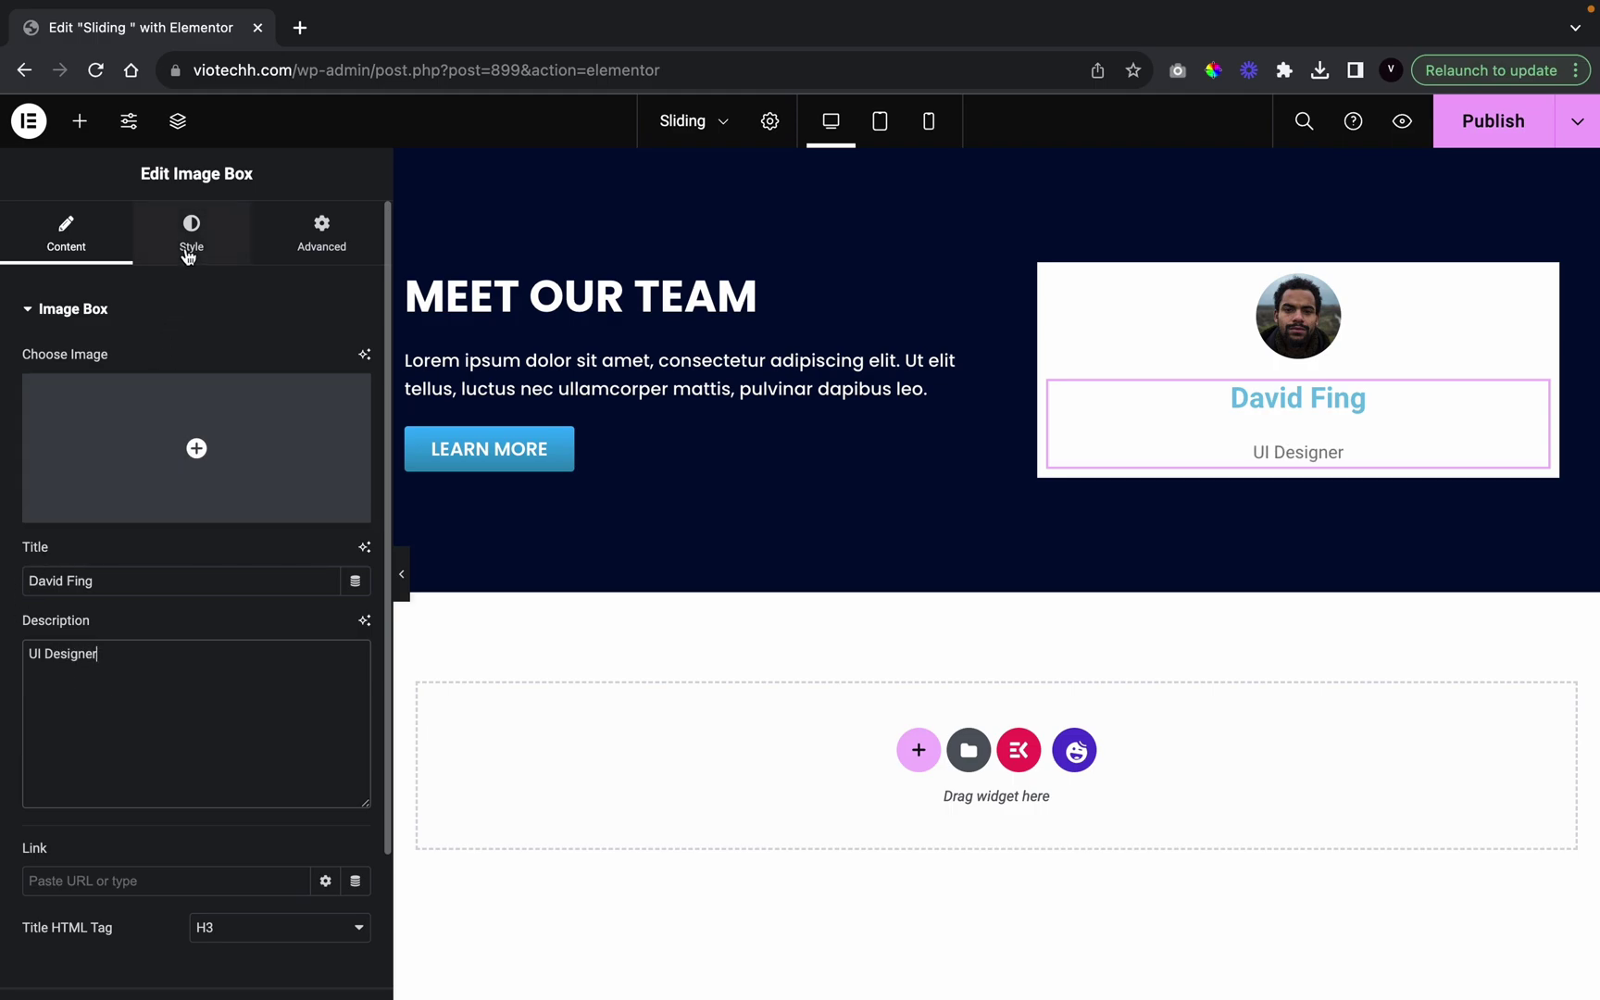
Set the image box title colour to the global black
click(188, 255)
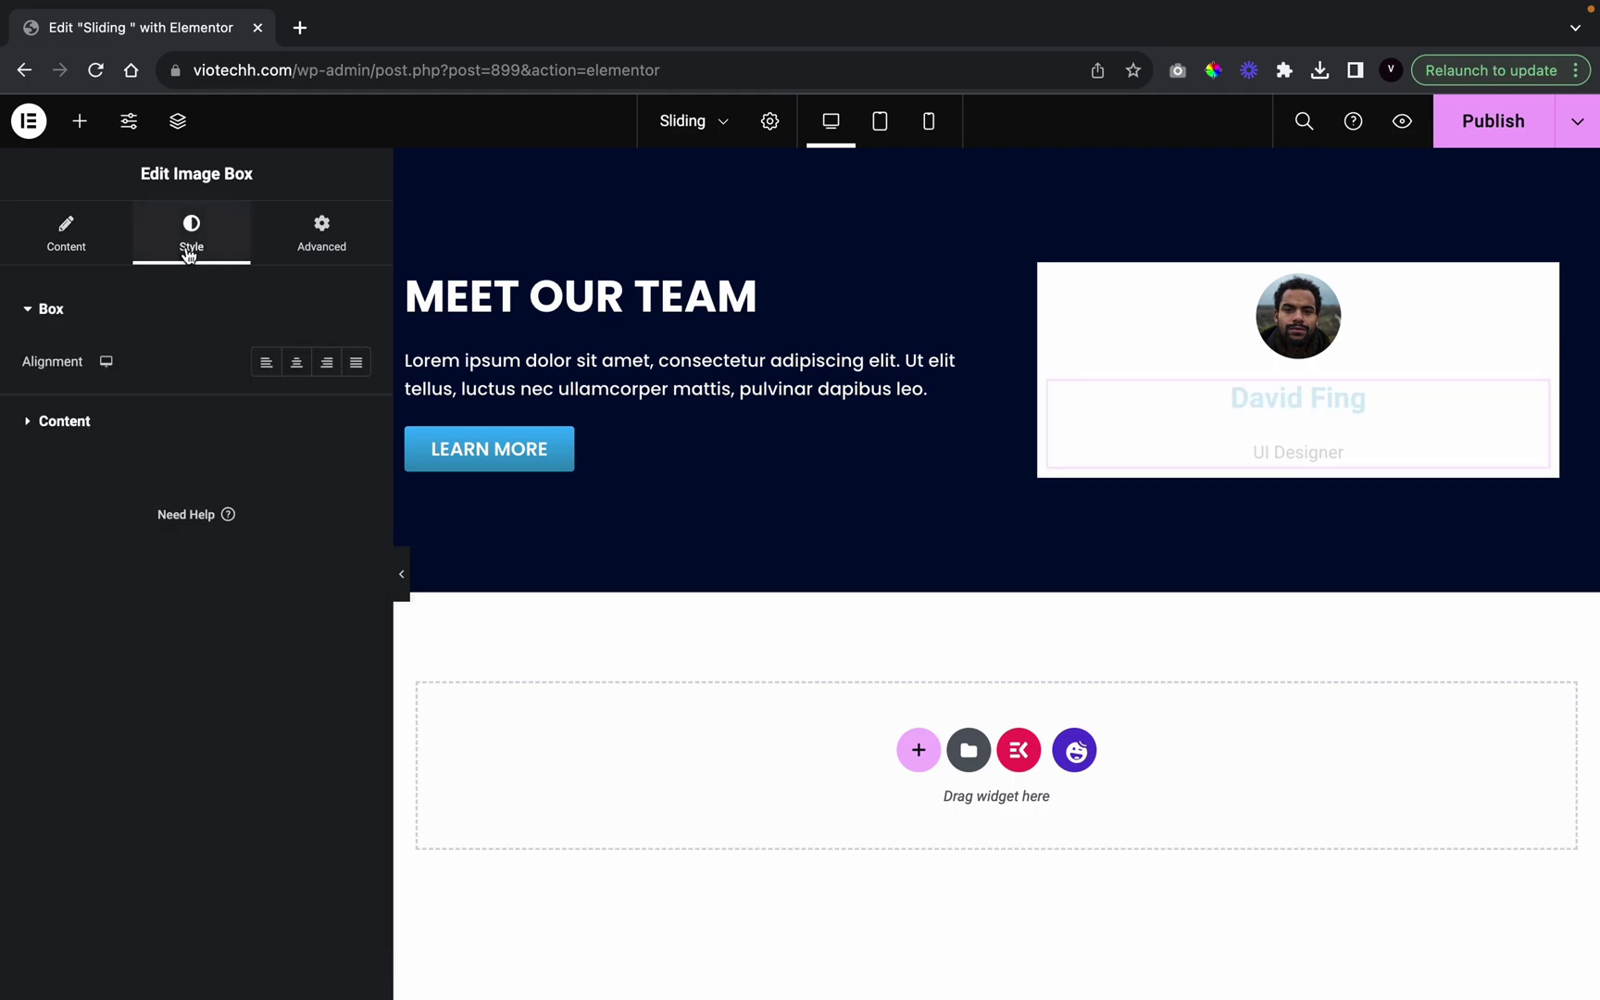
click(190, 416)
click(327, 532)
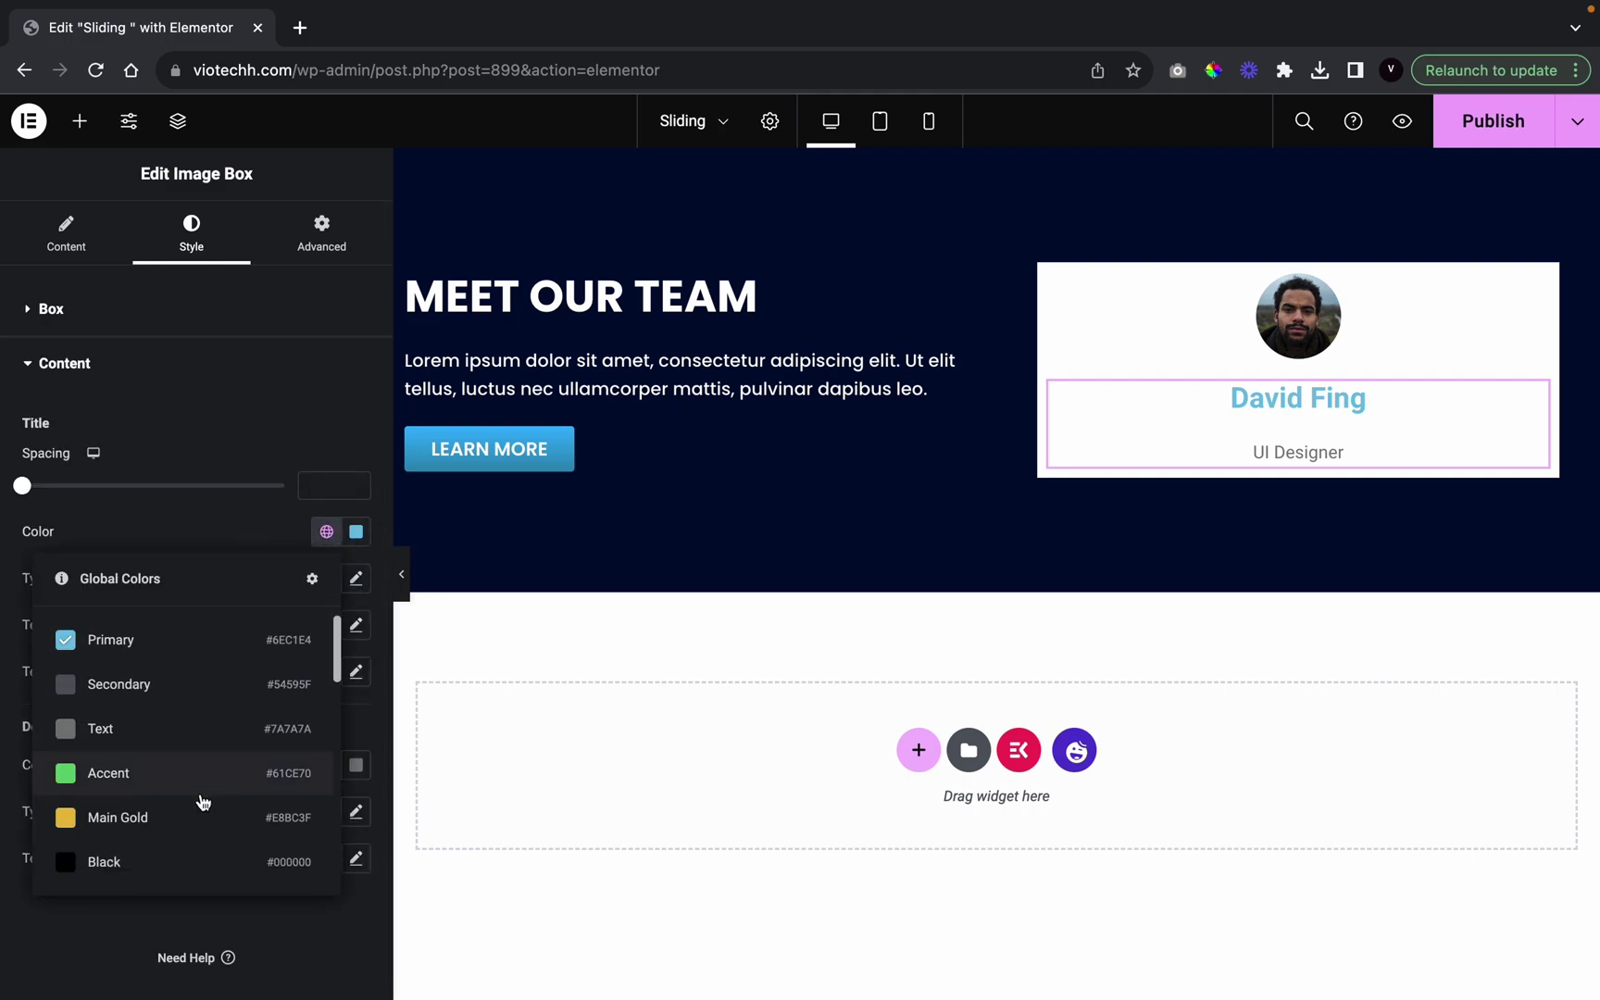
scroll(204, 800, down, 3)
scroll(168, 704, up, 1)
click(147, 650)
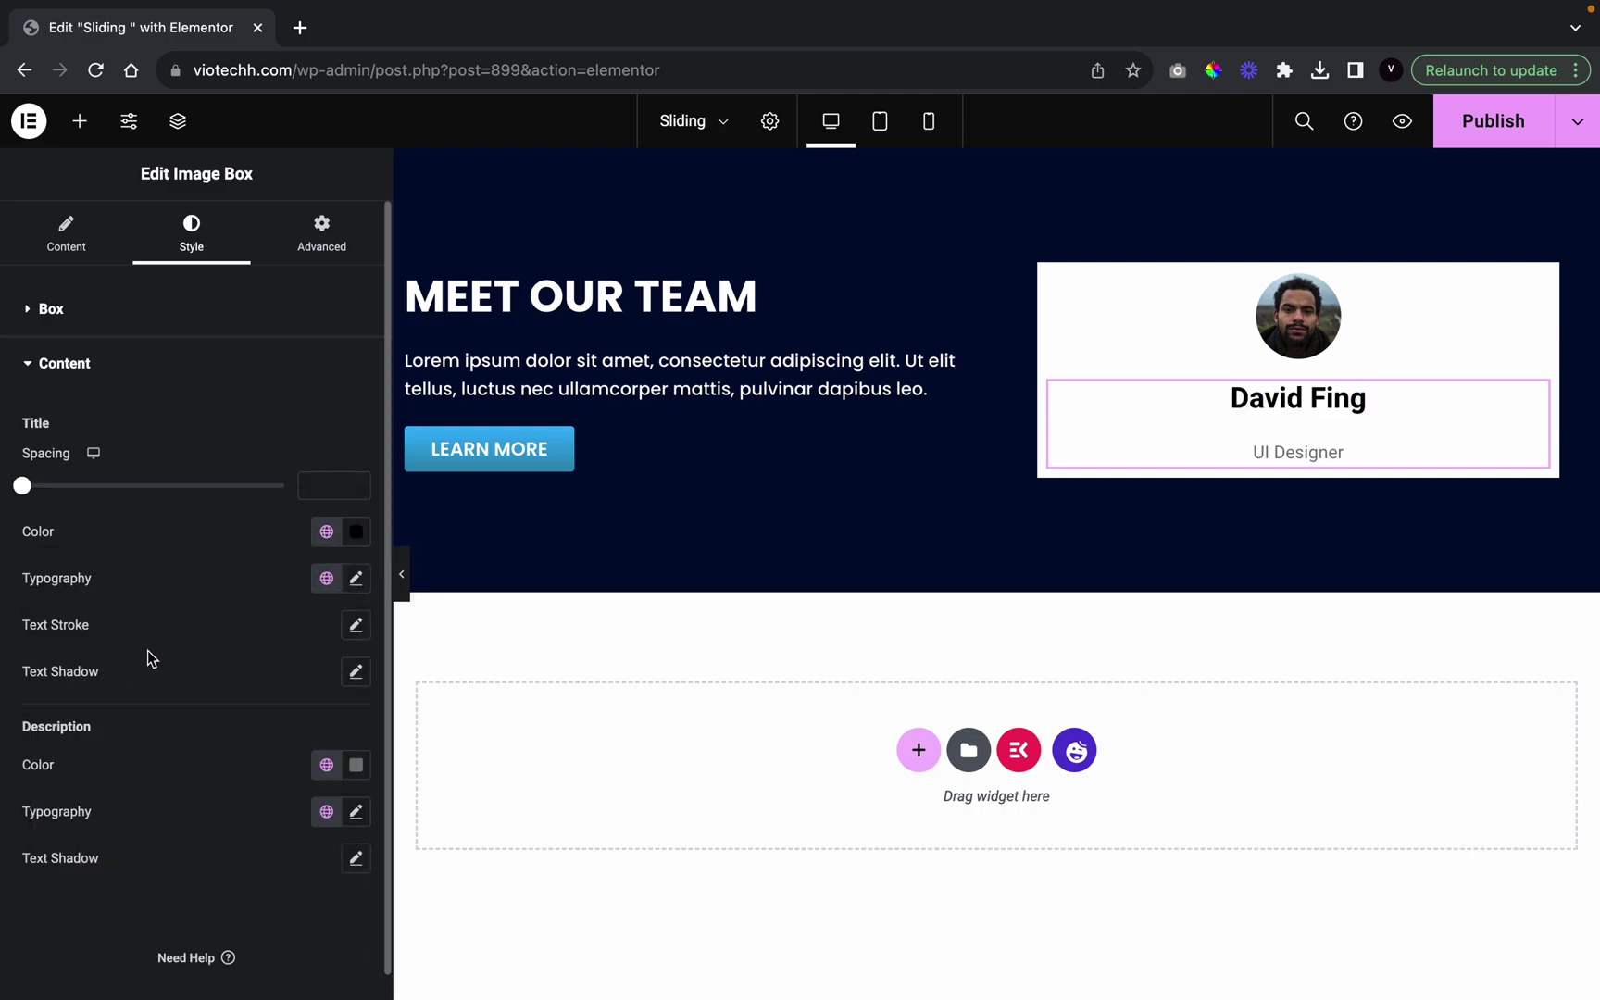
Style the title as uppercase Poppins at 18 px and set title spacing to 2
click(357, 579)
click(285, 684)
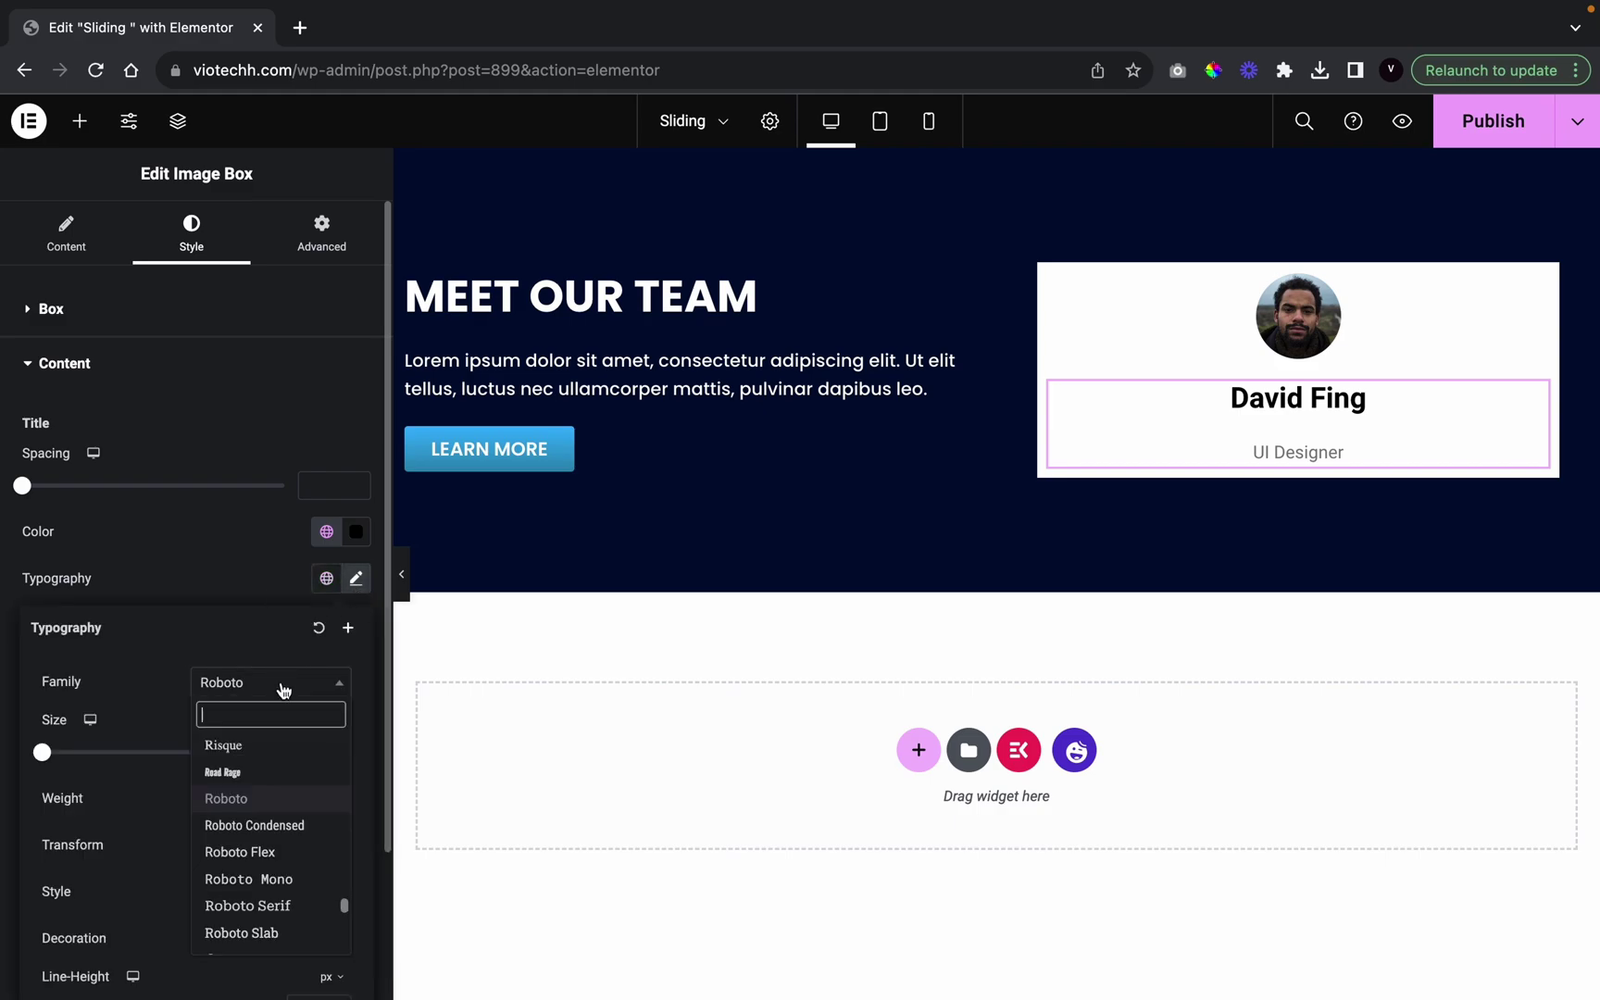
text(poppi)
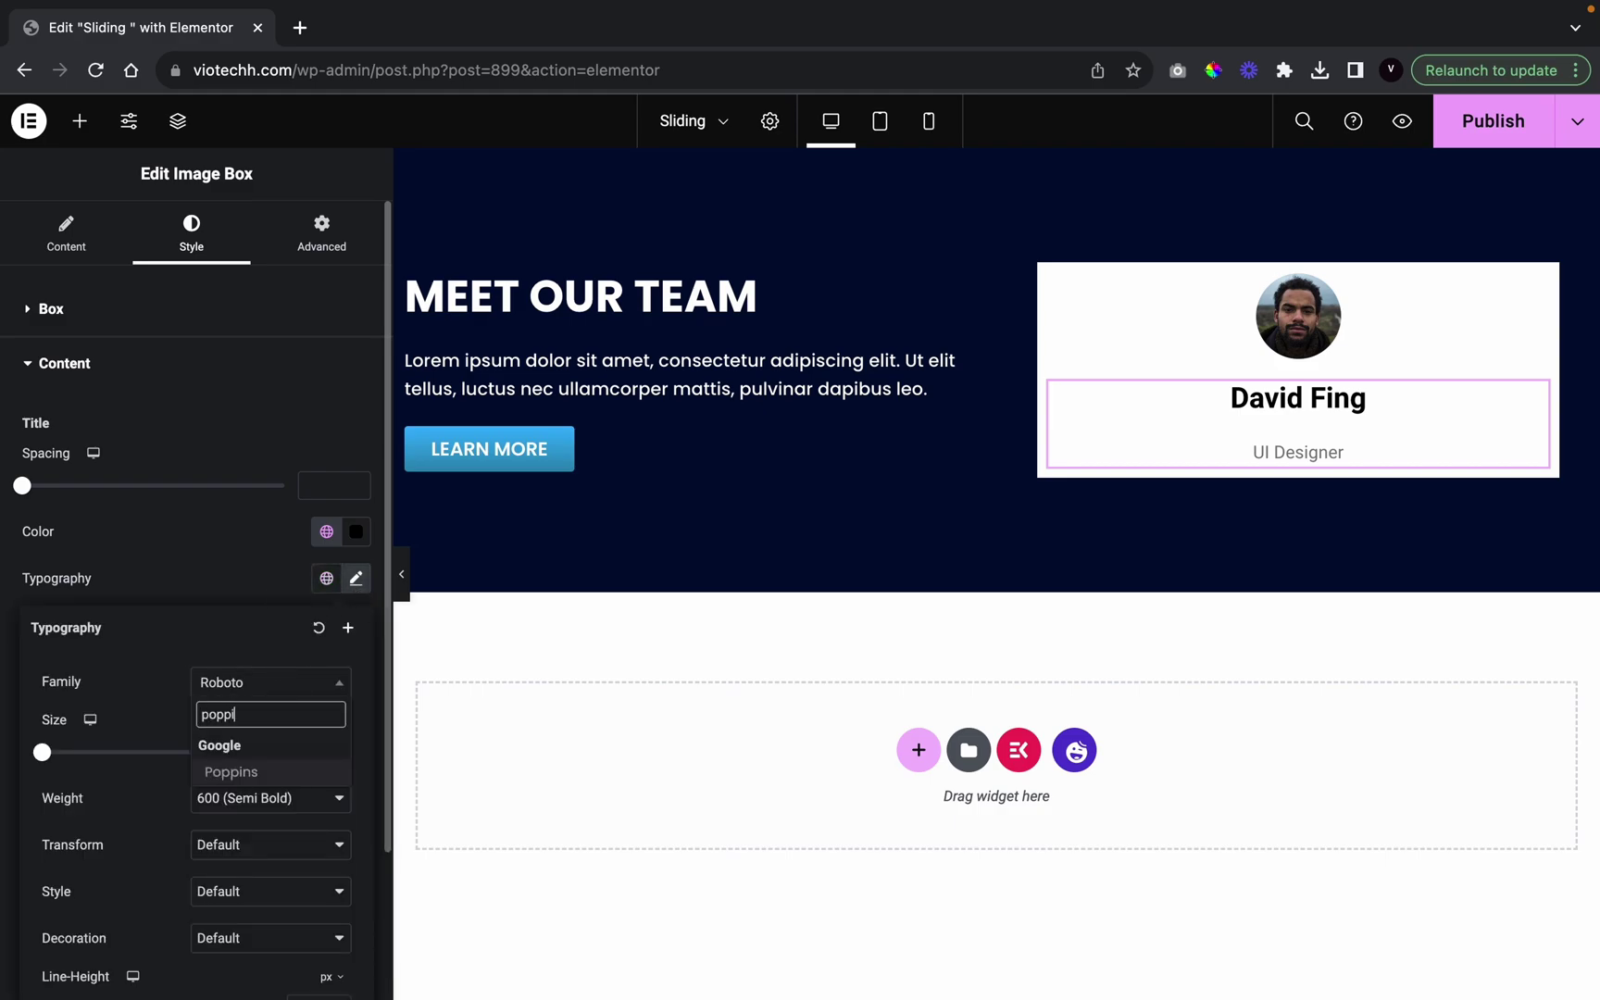
text(n)
click(259, 773)
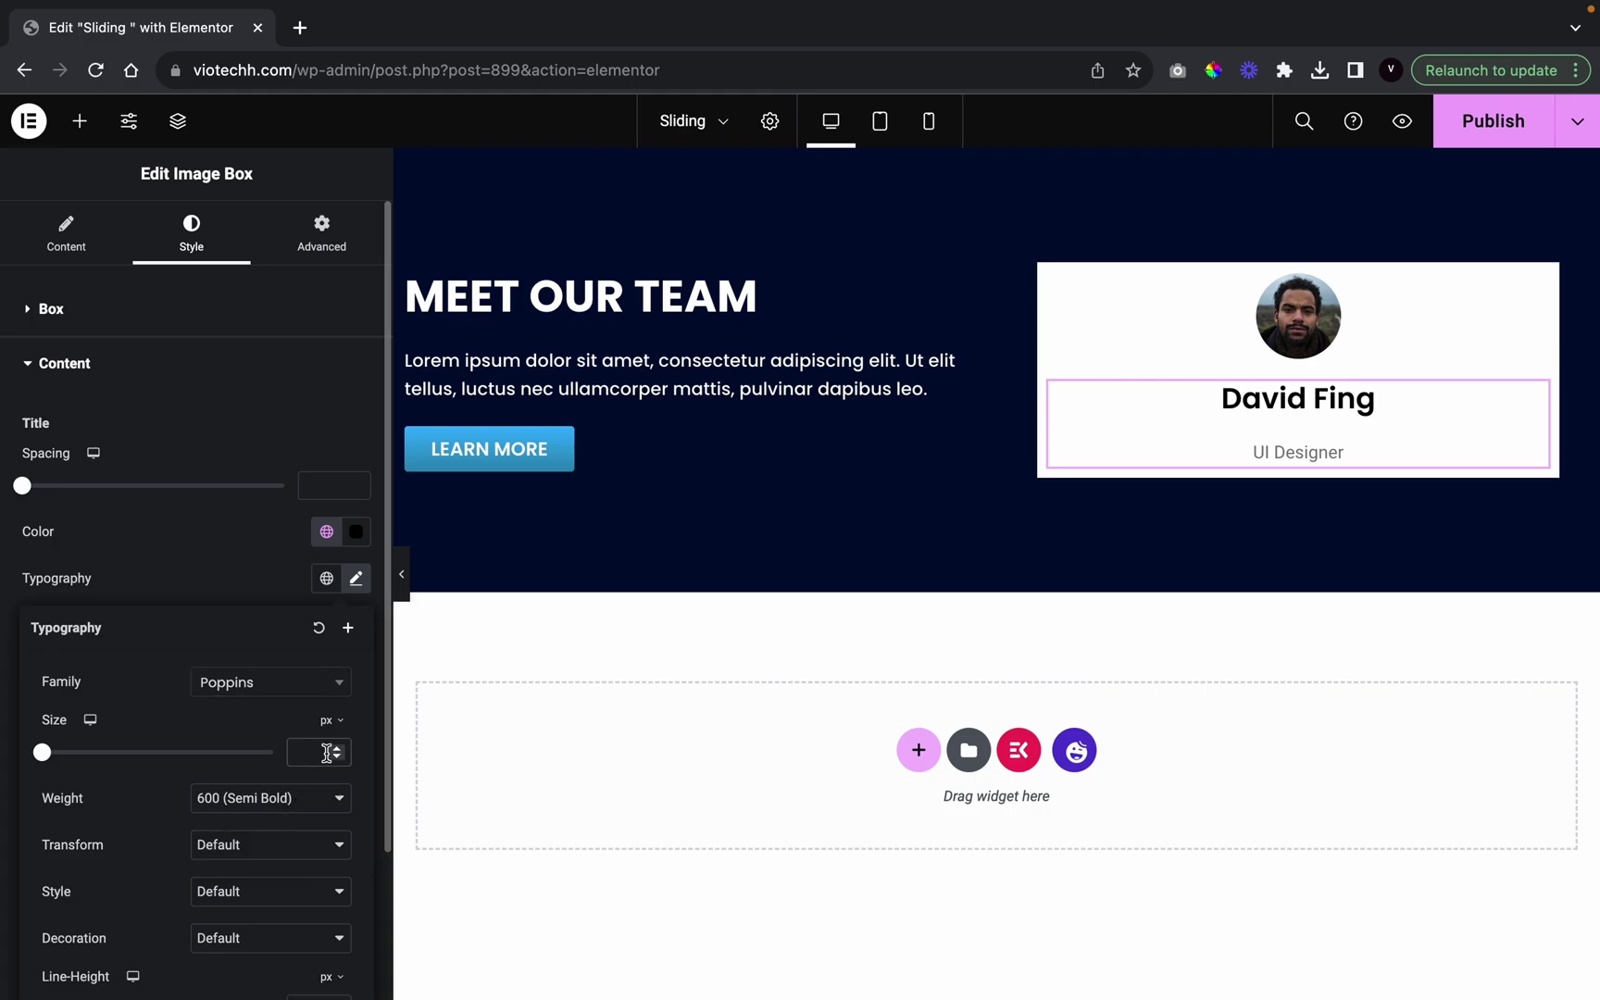
text(13)
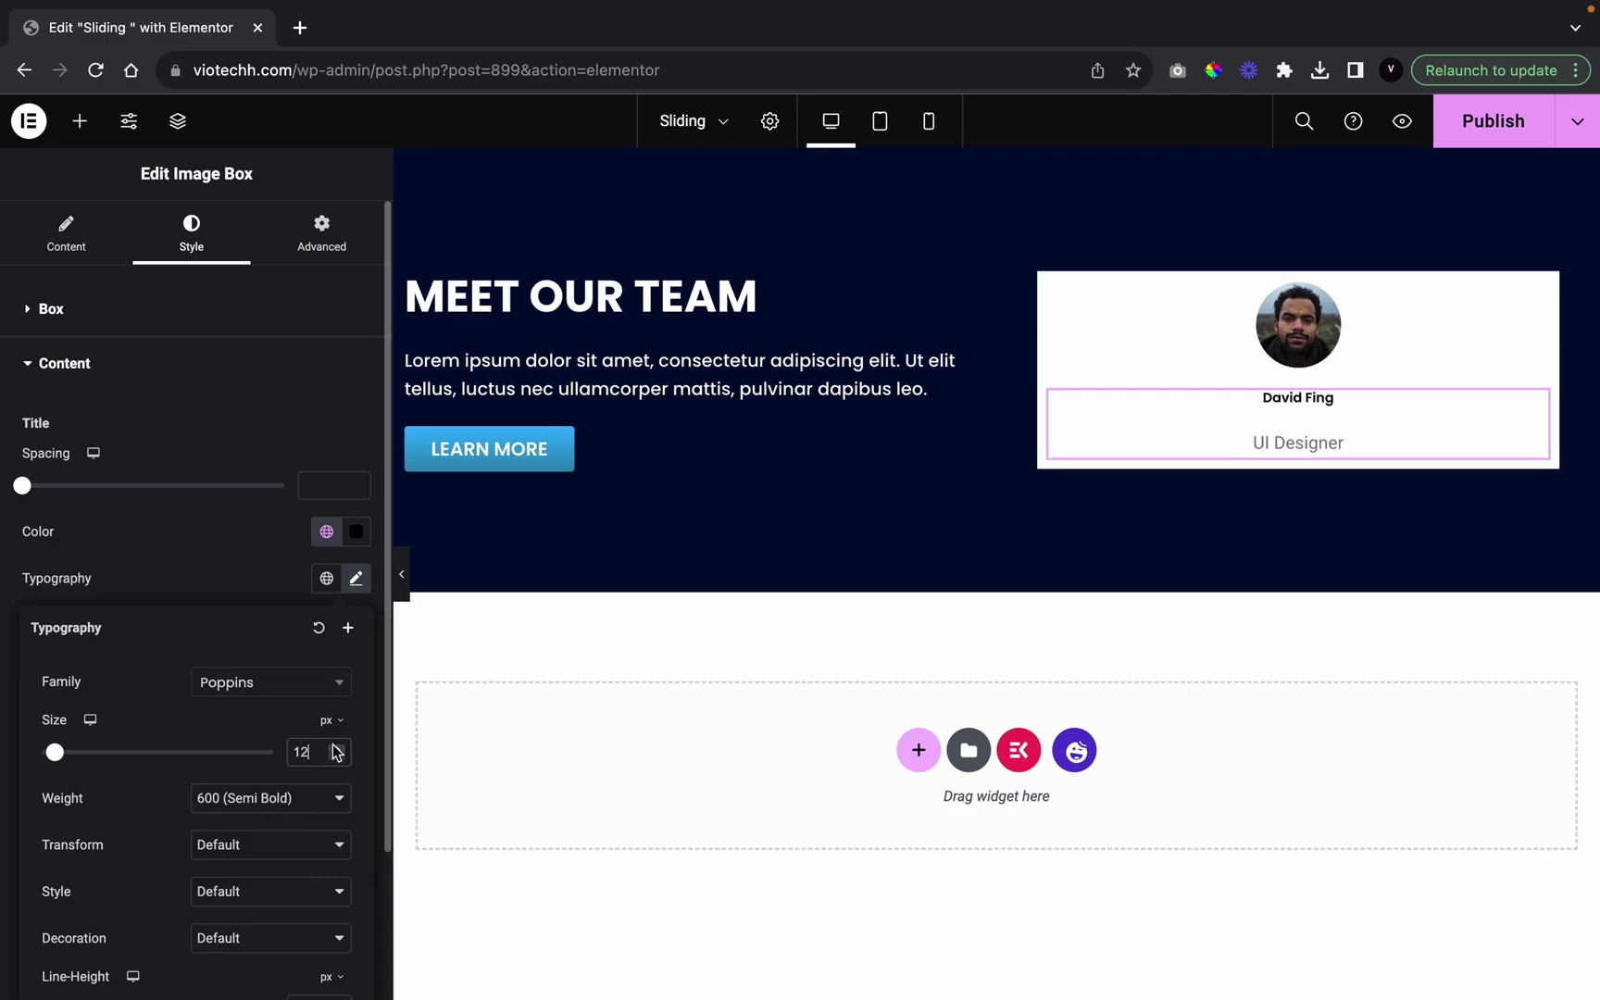
key(BackSpace)
text(8)
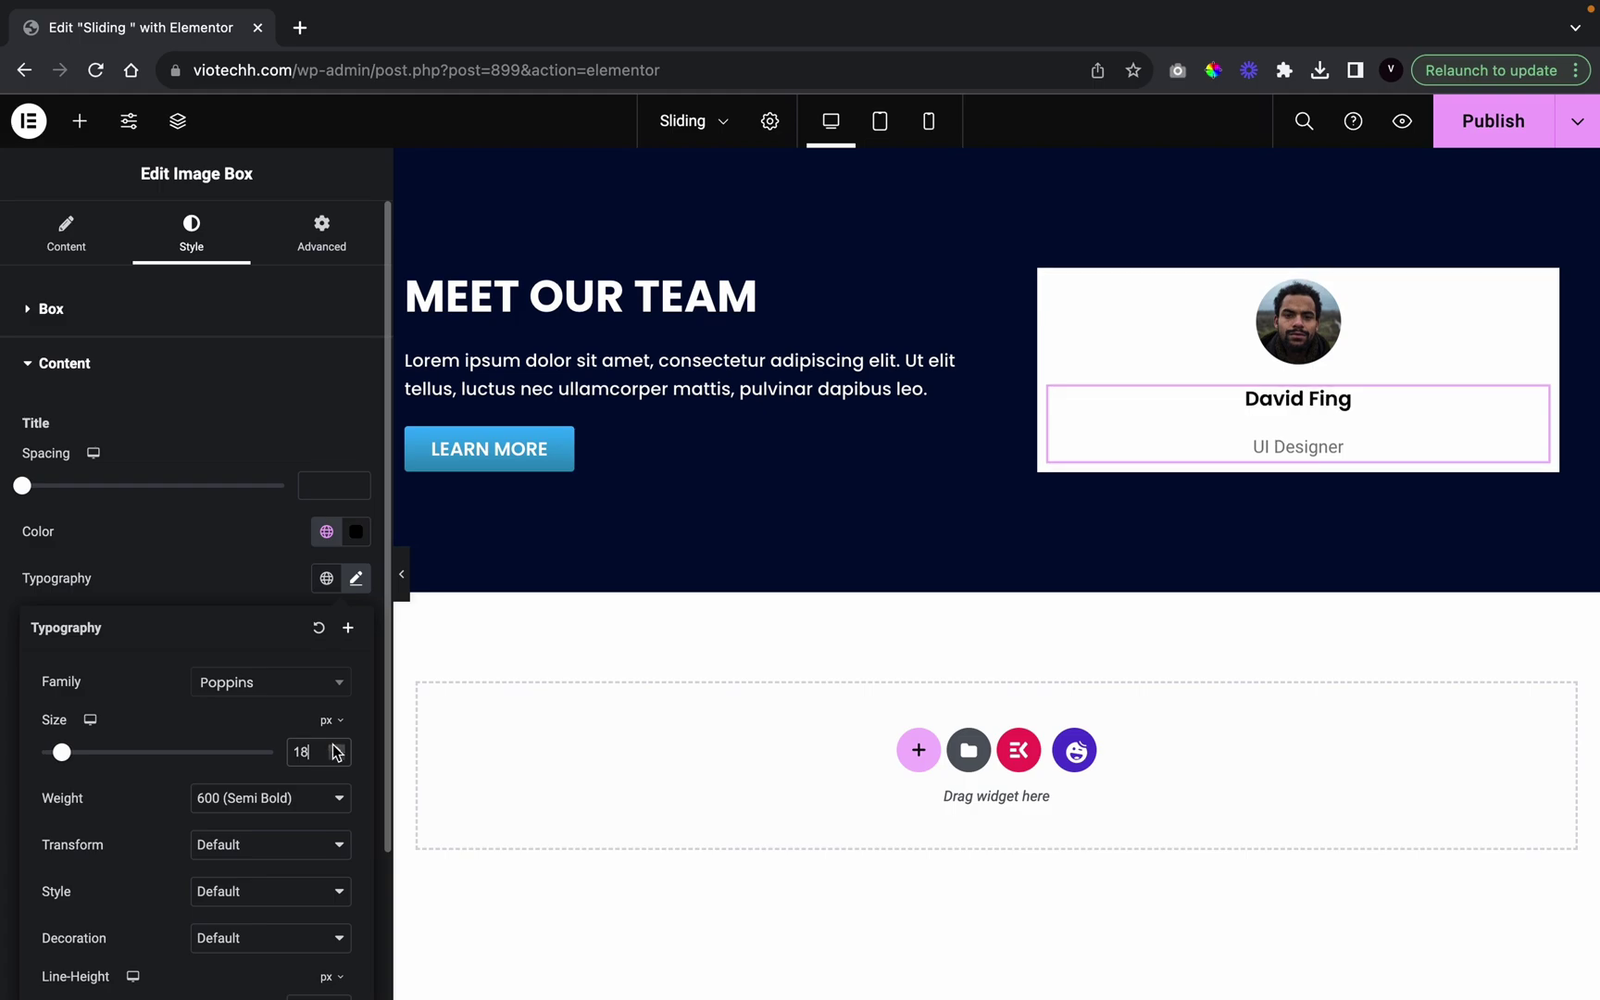
click(248, 838)
click(232, 866)
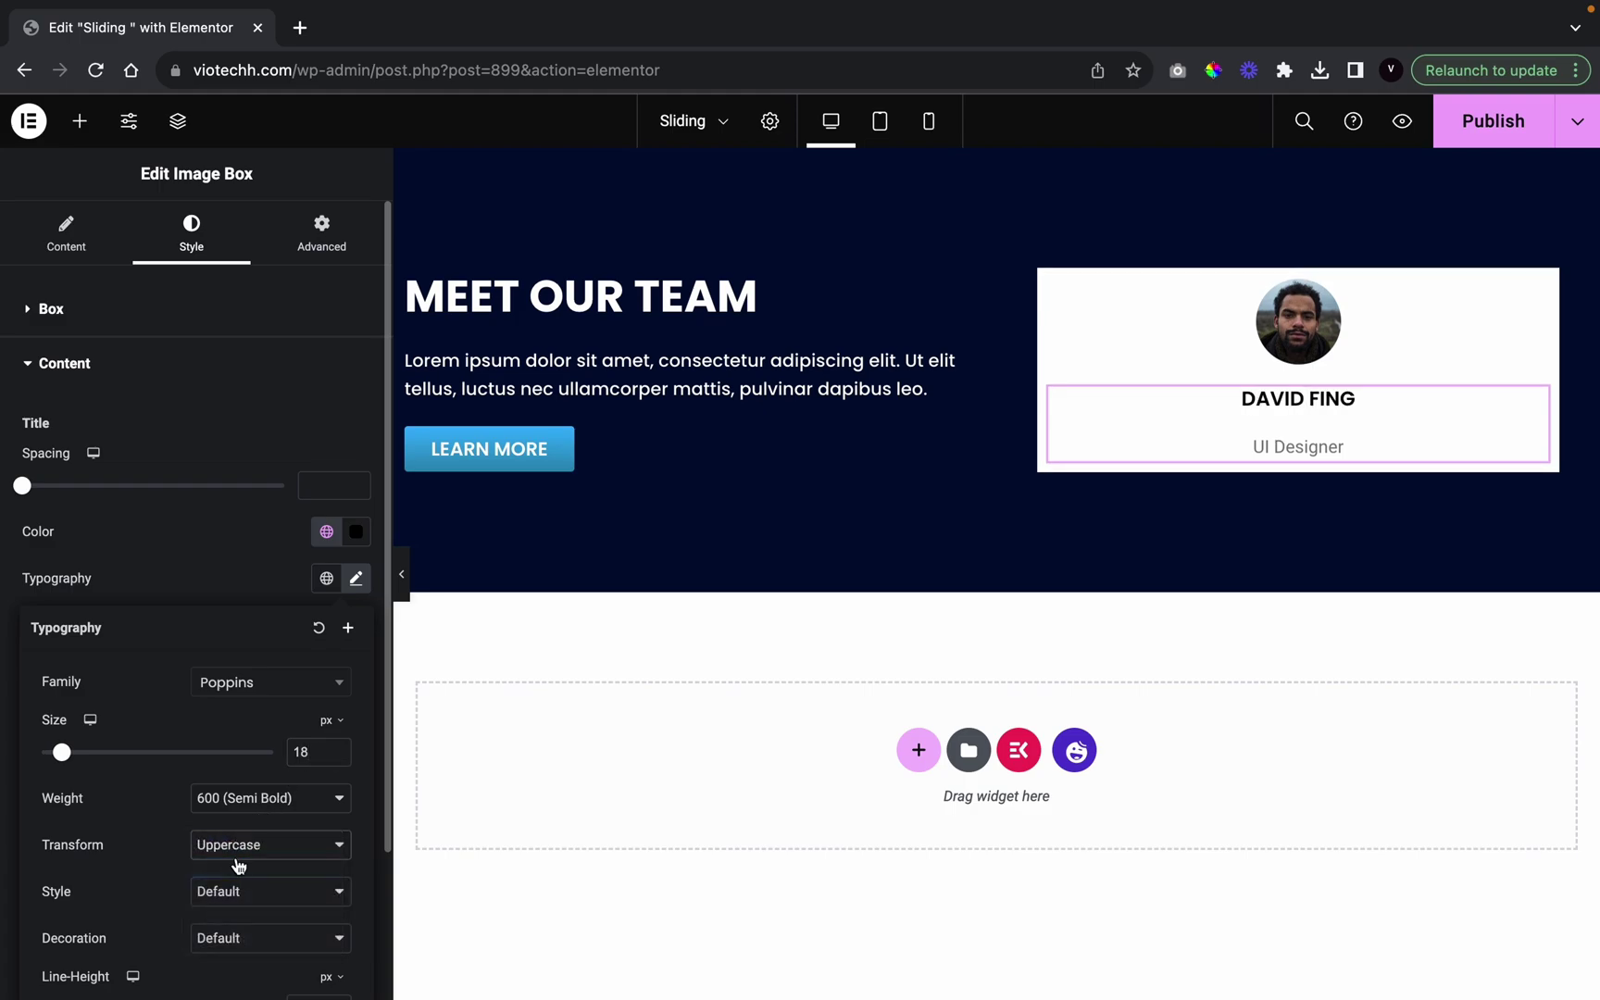
click(172, 574)
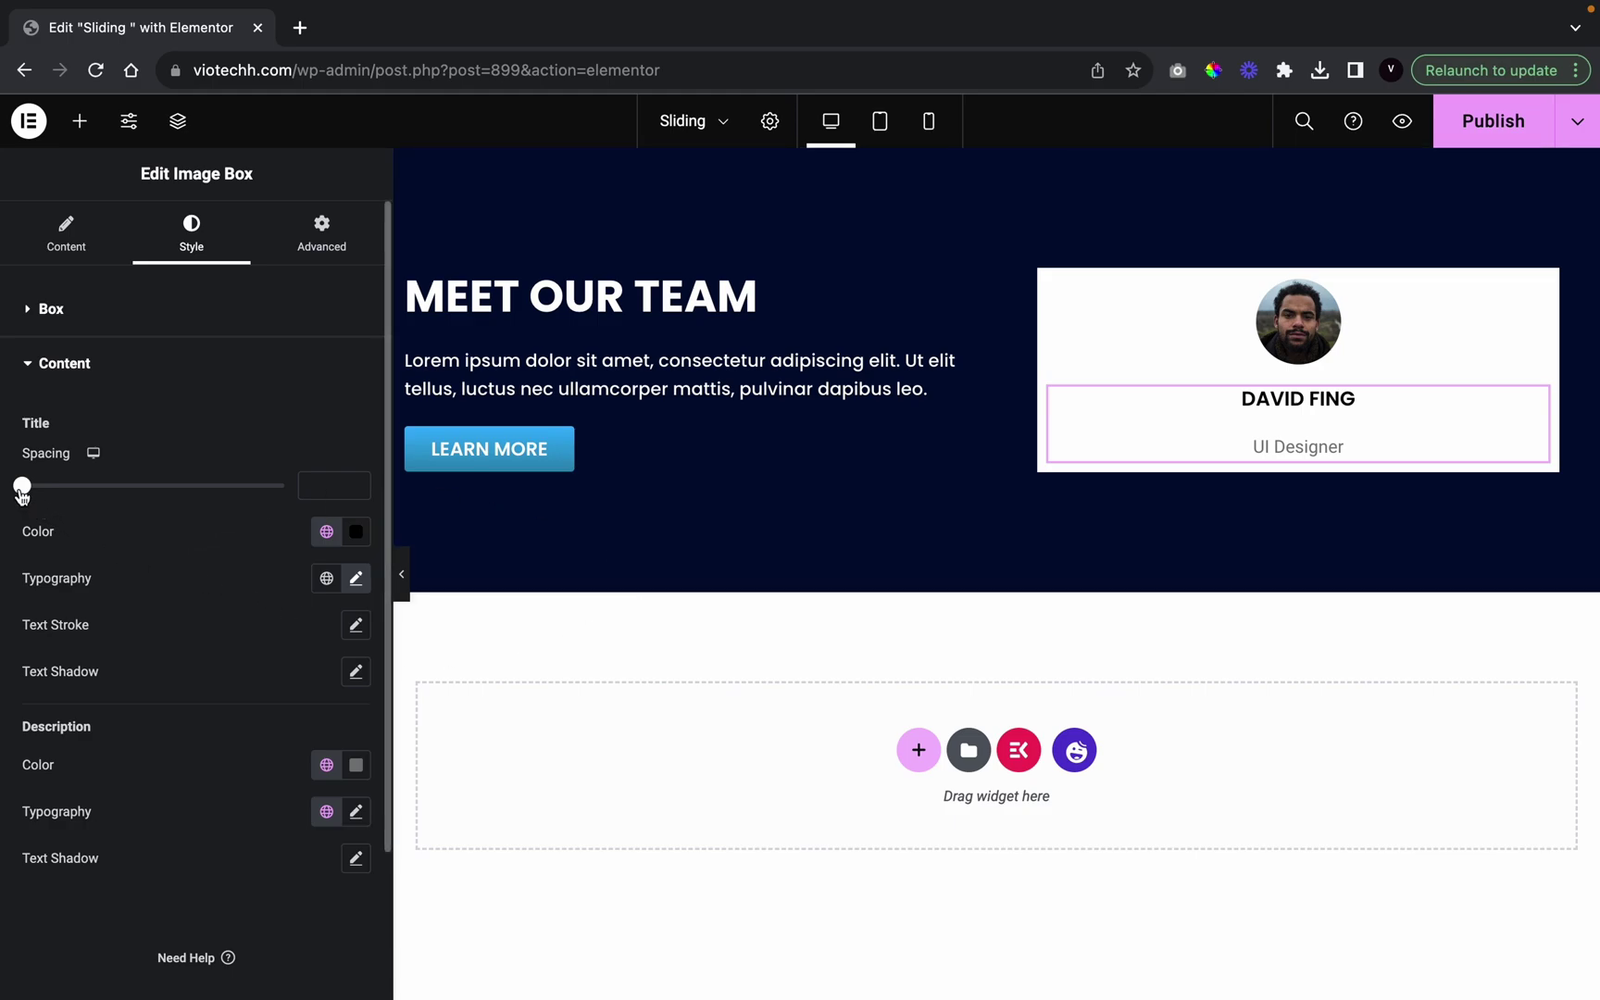
drag(22, 491, 27, 512)
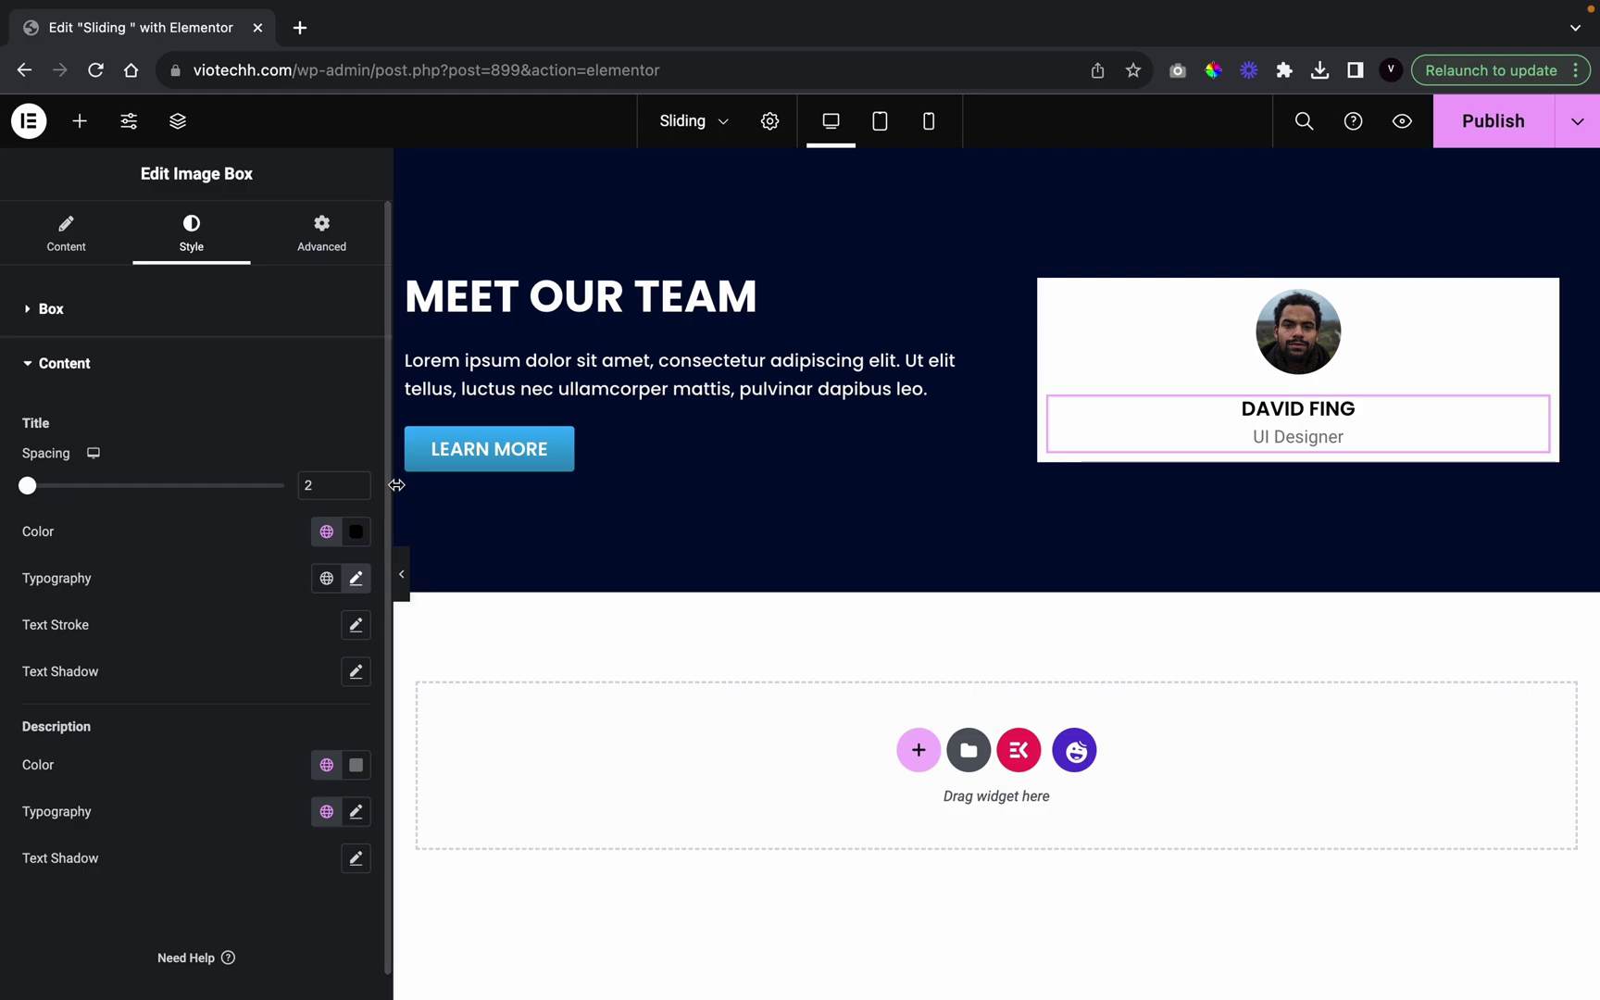
Set the 'UI Designer' description colour to the global black
click(323, 767)
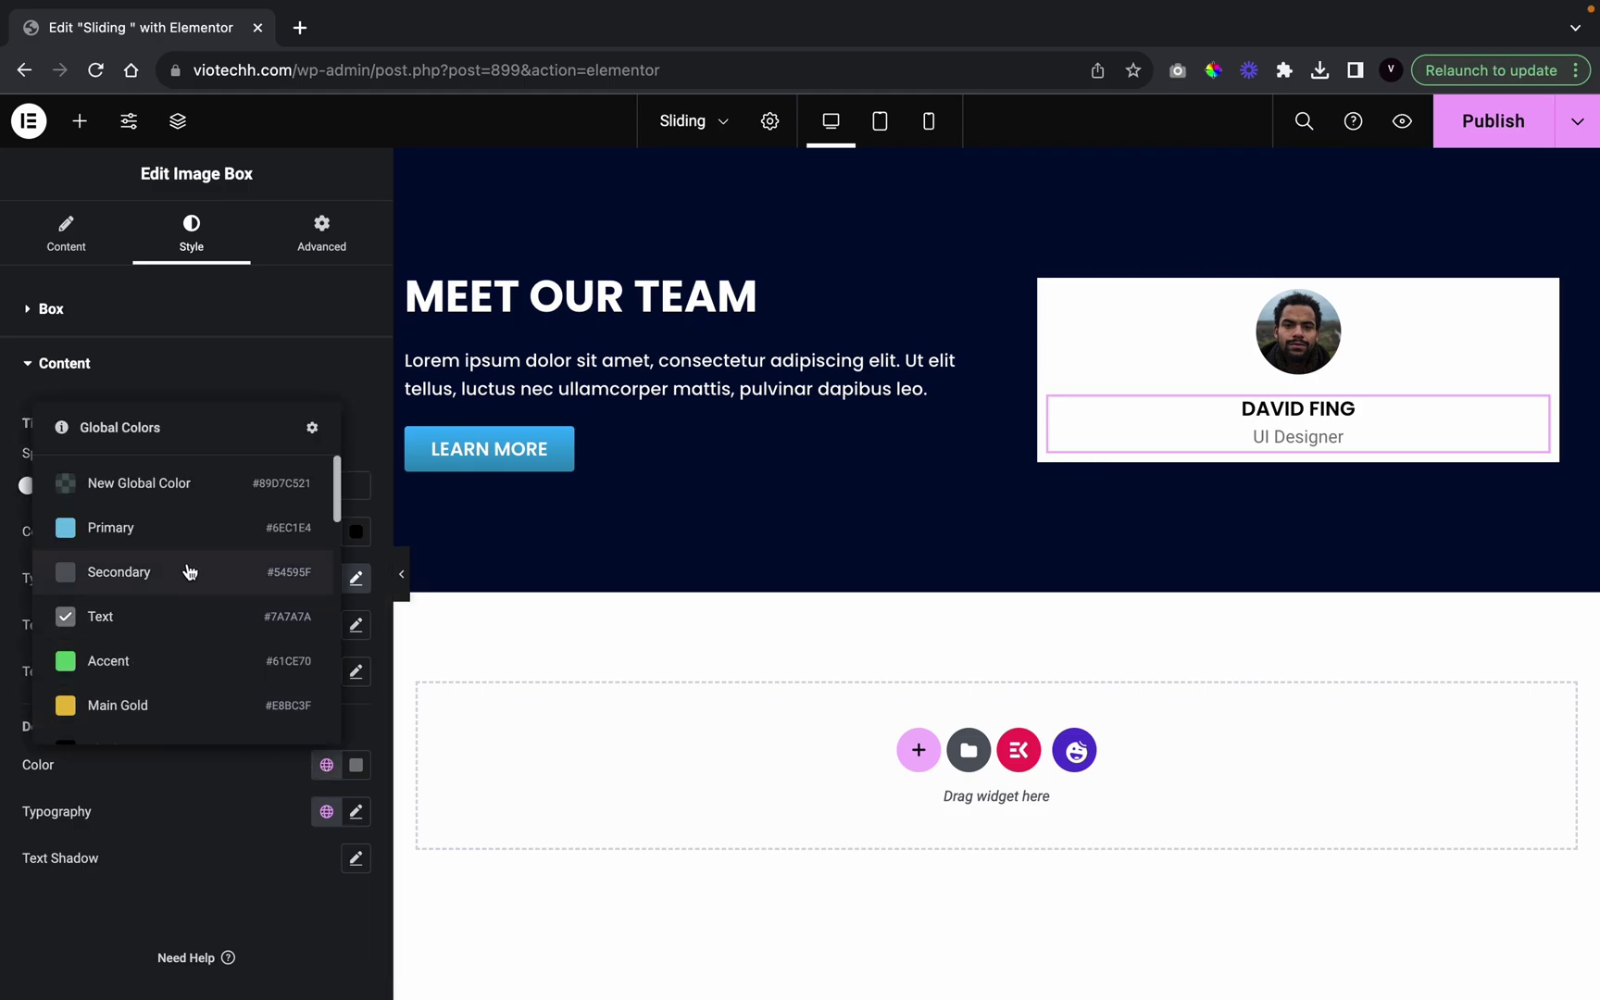
scroll(185, 648, down, 2)
click(188, 646)
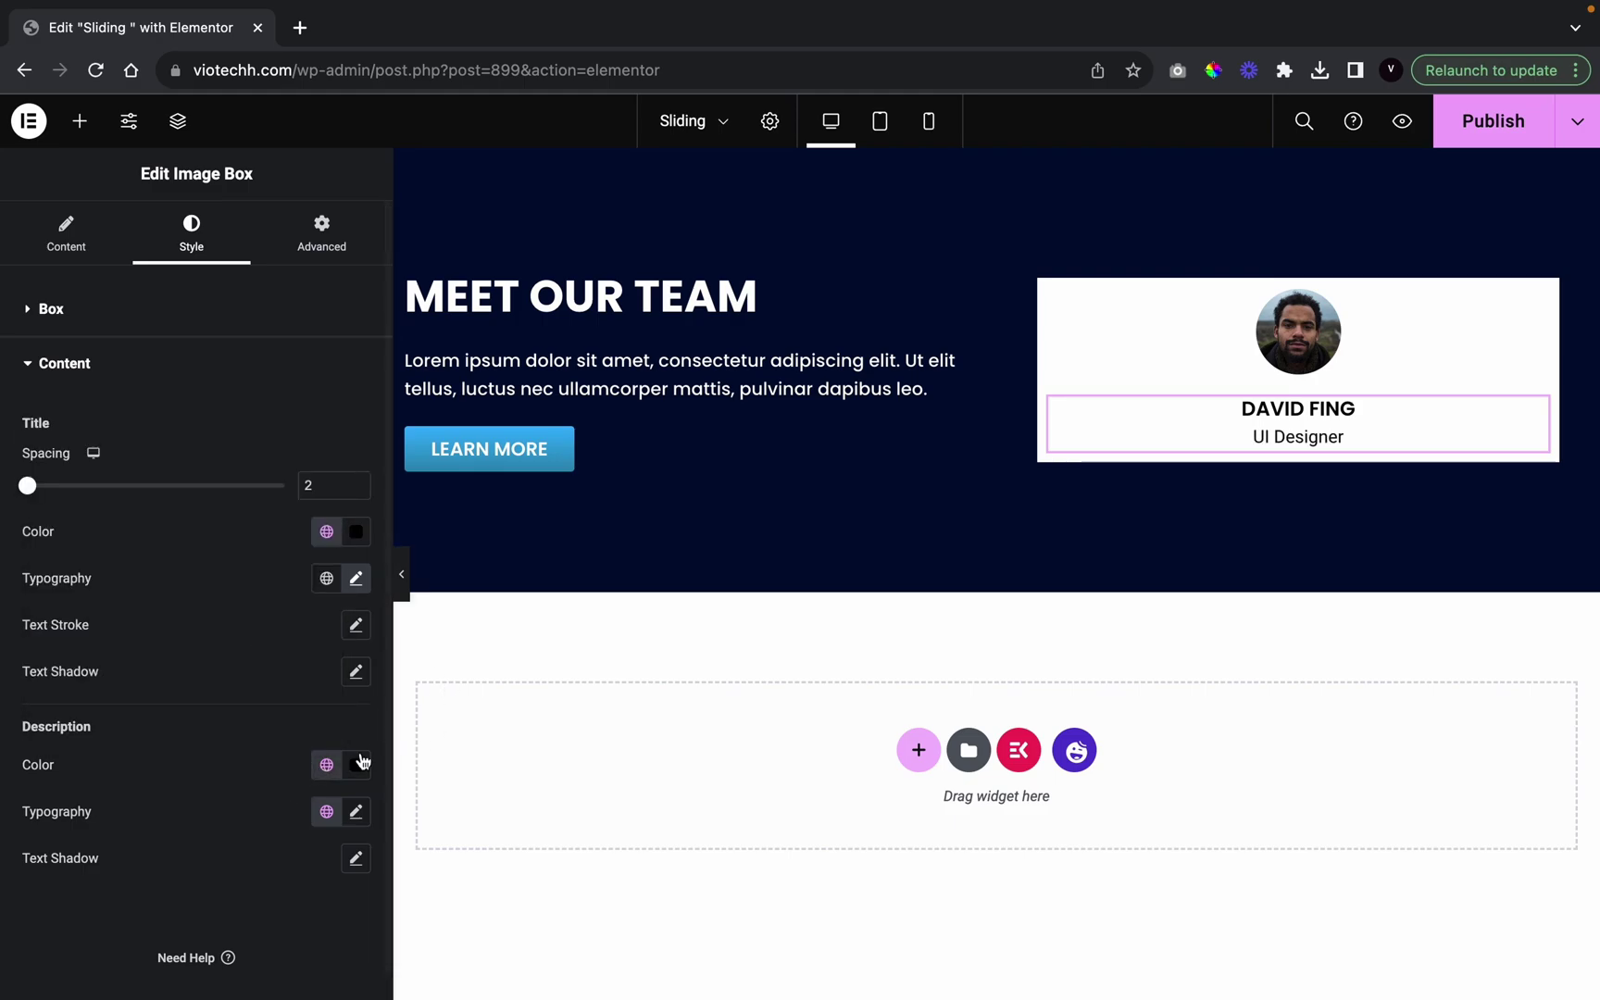
Set the description typography to Poppins, 13 px, weight 500 Medium
click(355, 811)
click(267, 915)
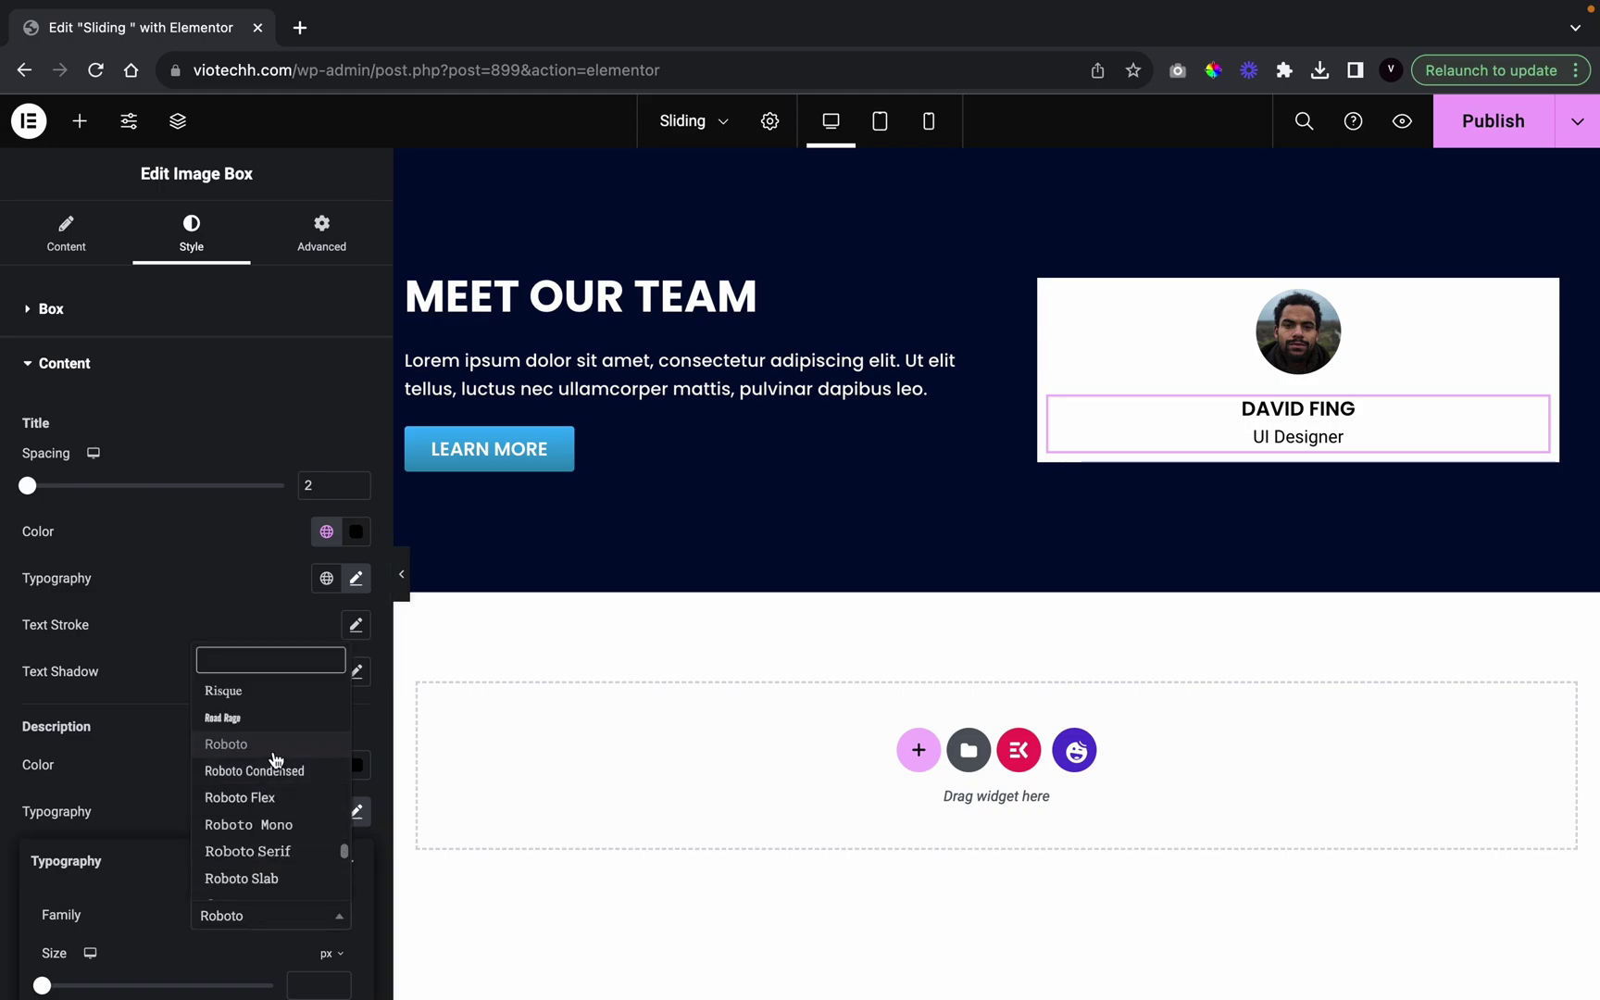
text(popp)
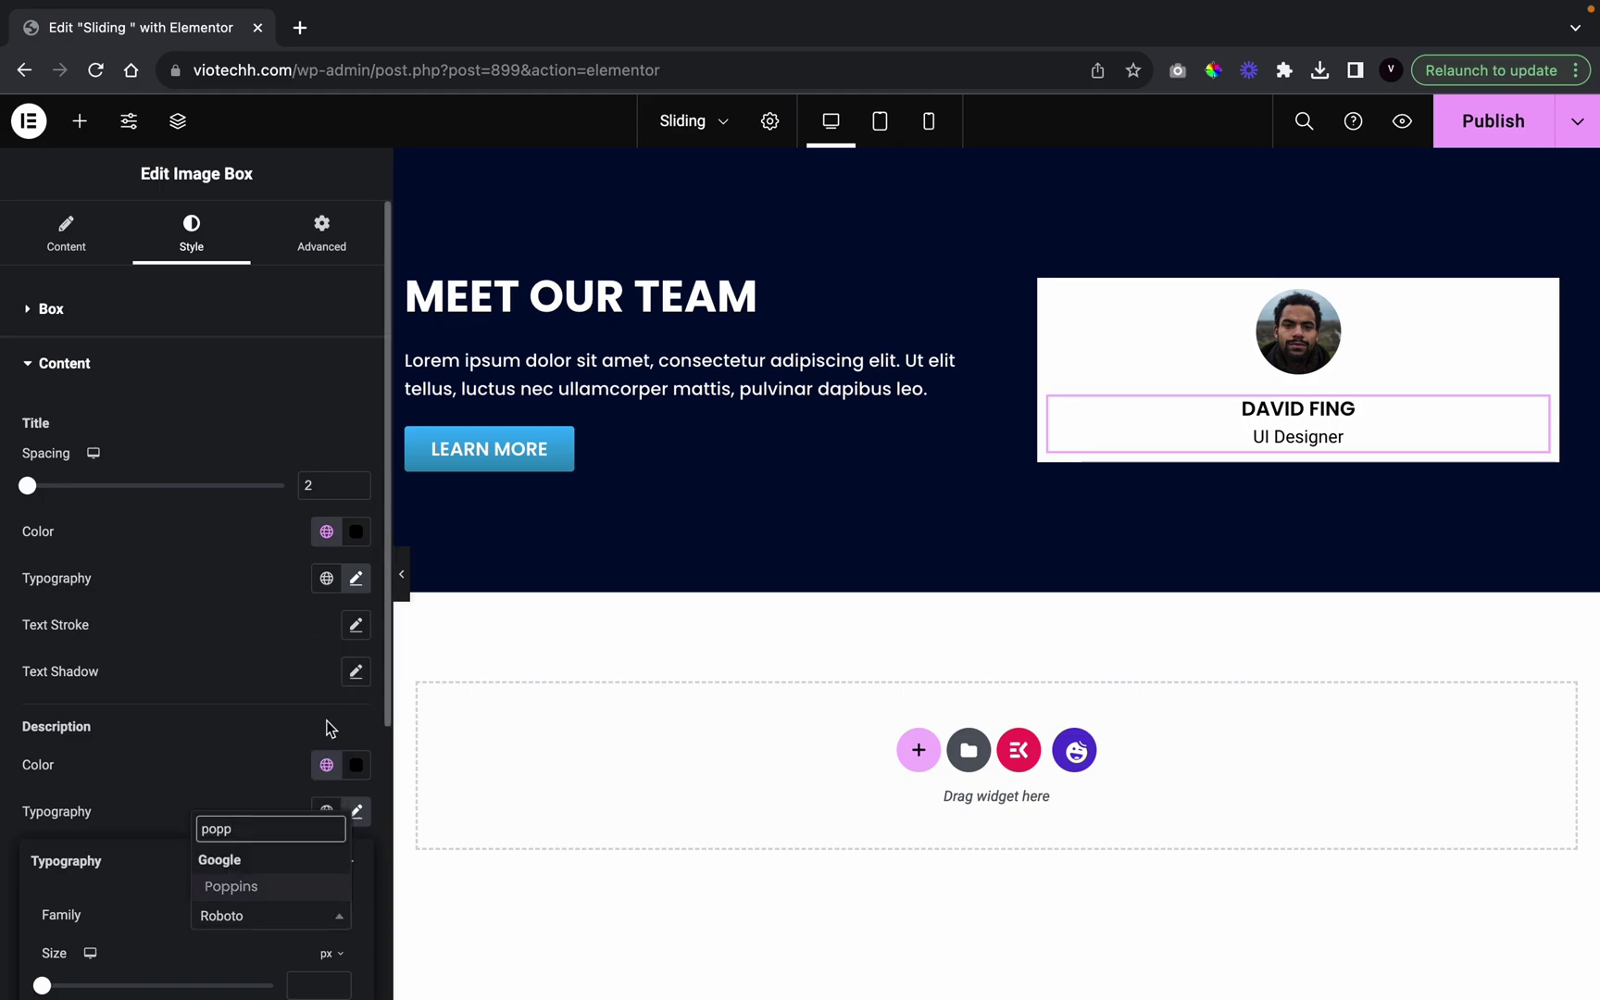
click(264, 892)
scroll(264, 896, down, 3)
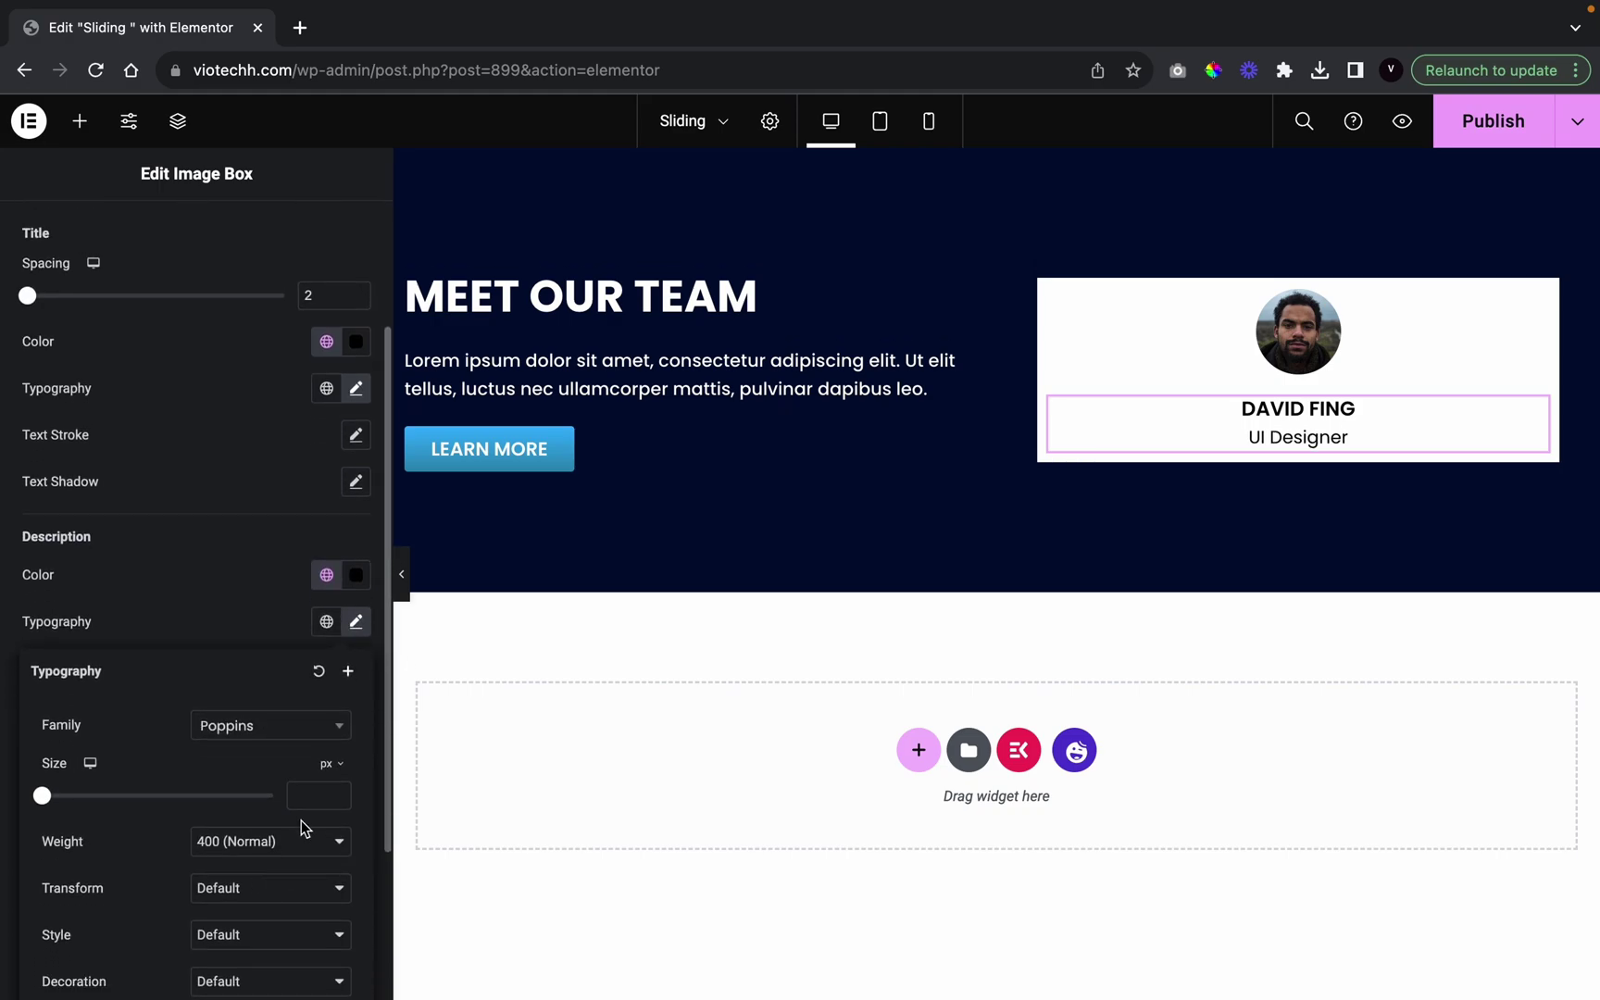
click(335, 791)
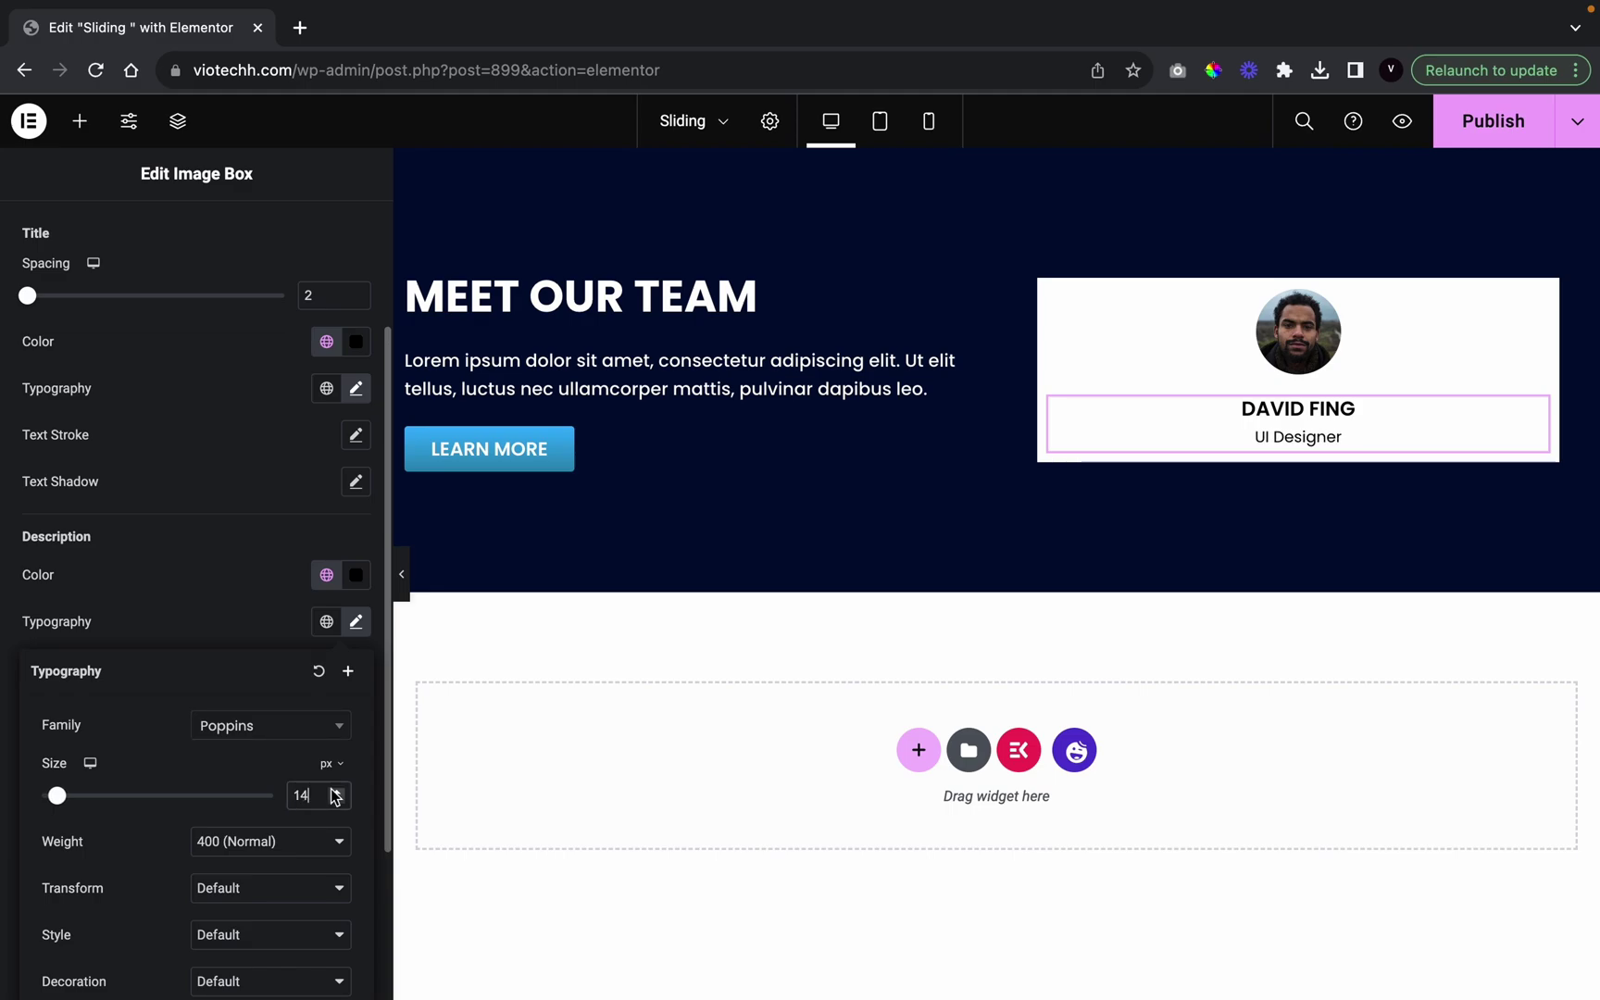
click(334, 802)
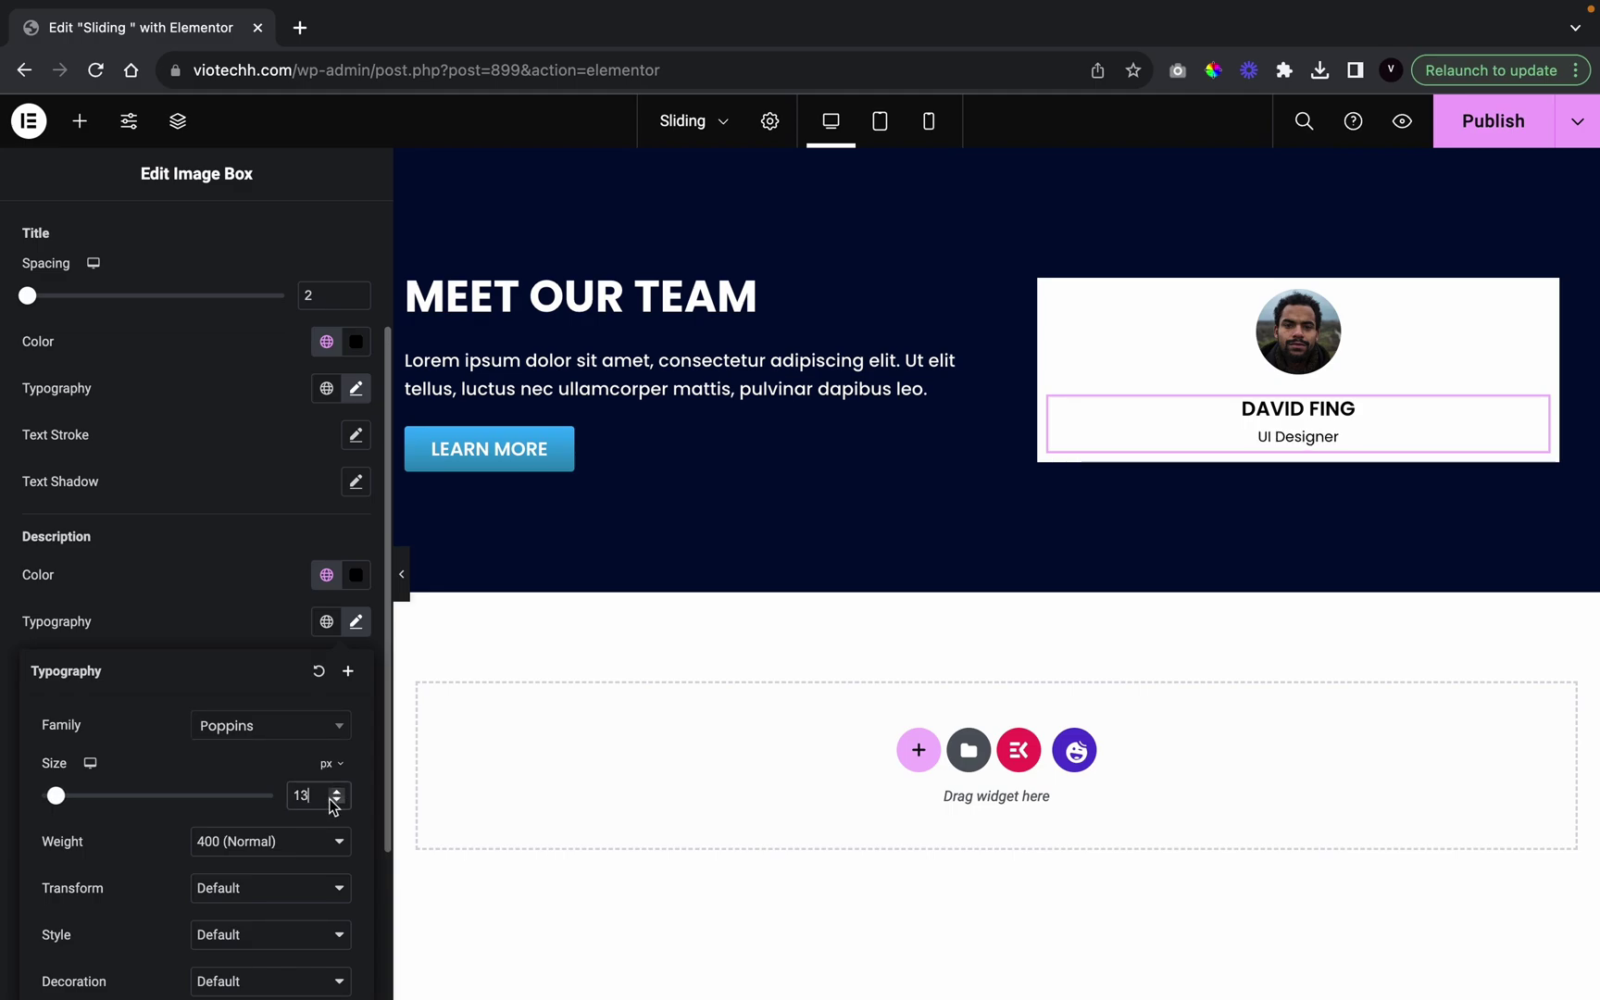
click(273, 843)
click(272, 864)
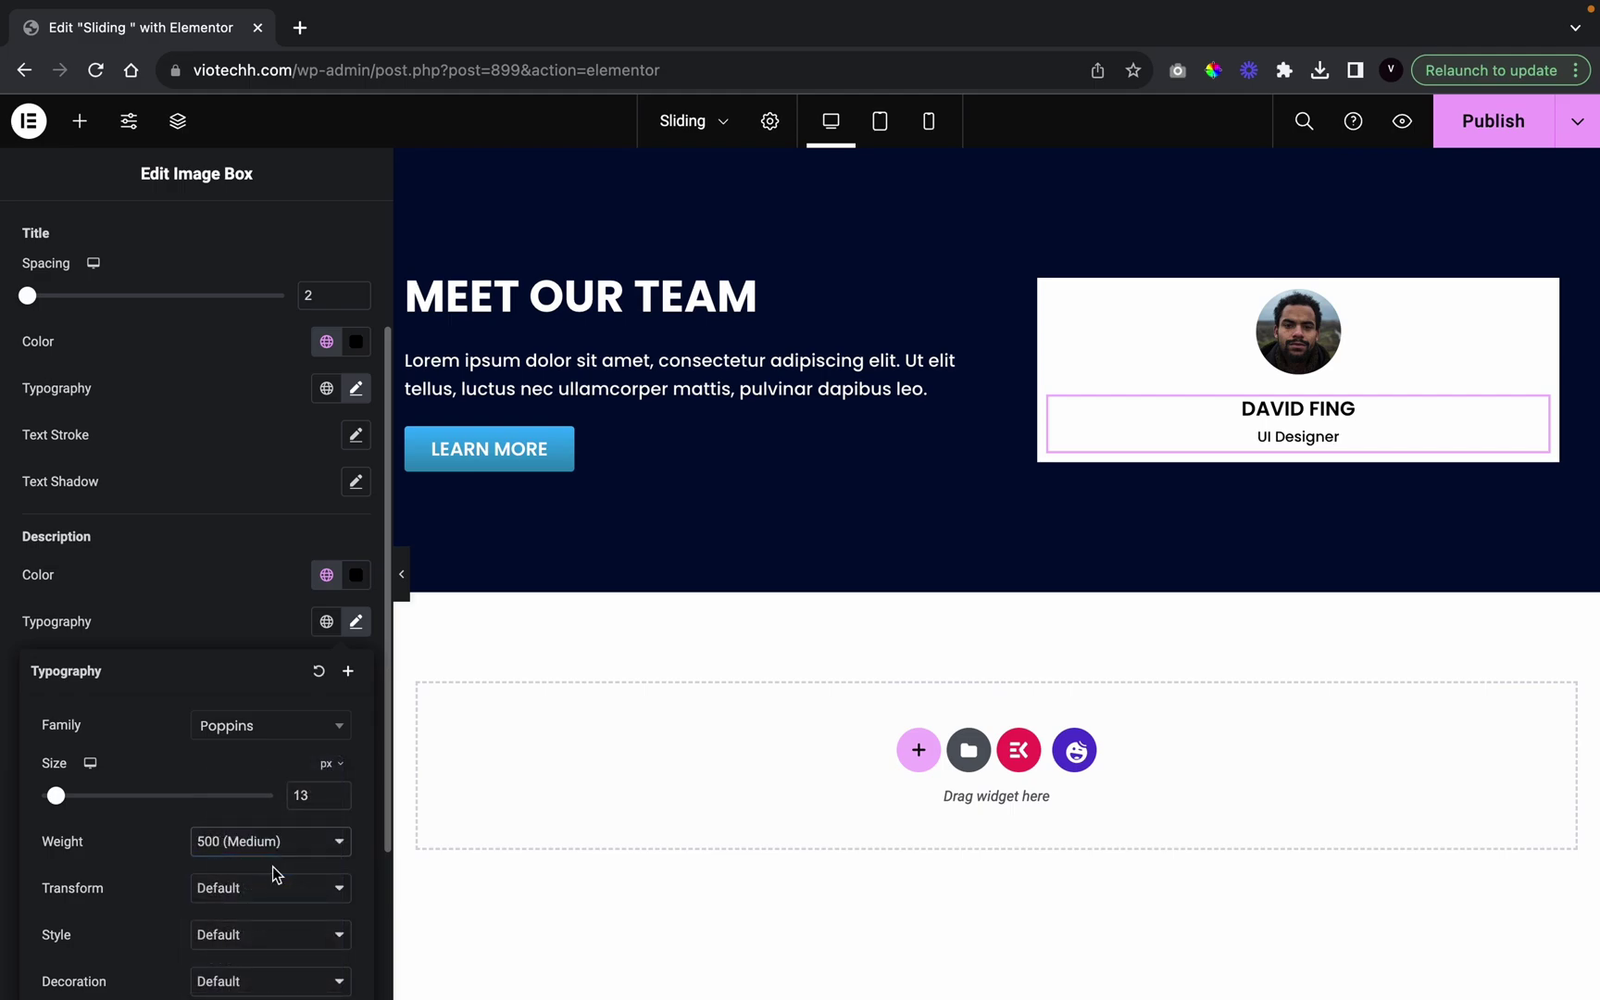
click(217, 571)
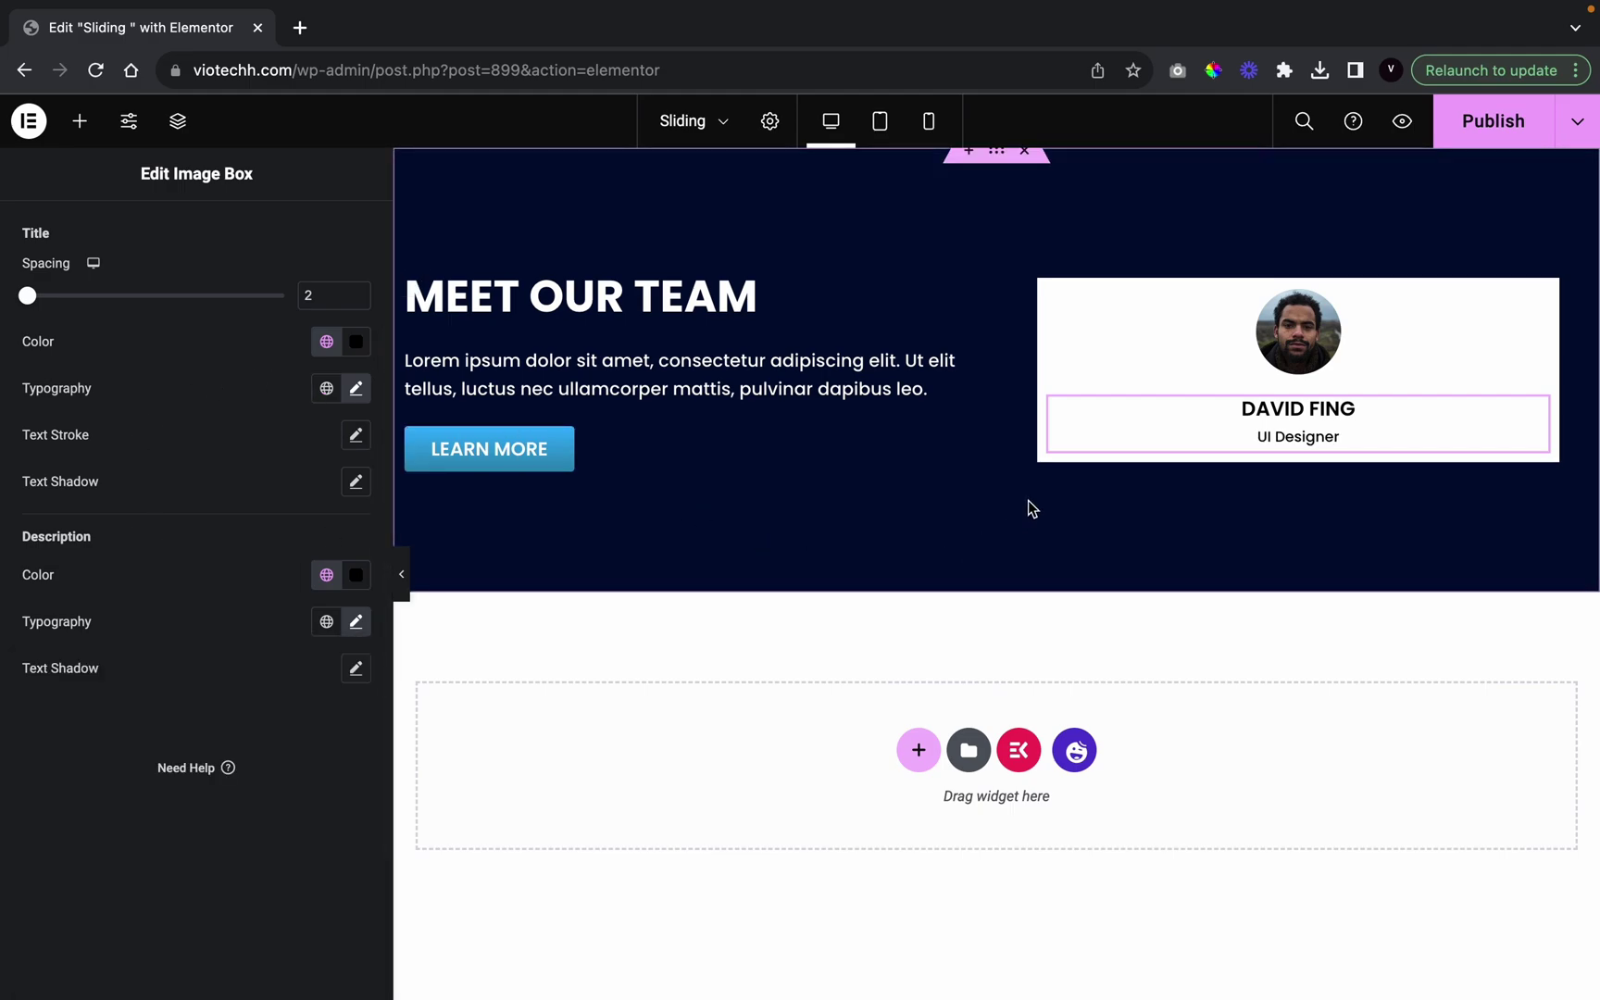
click(82, 135)
Add a Button under 'UI Designer' in the card and relabel it 'Follow Me'
drag(242, 750, 1200, 436)
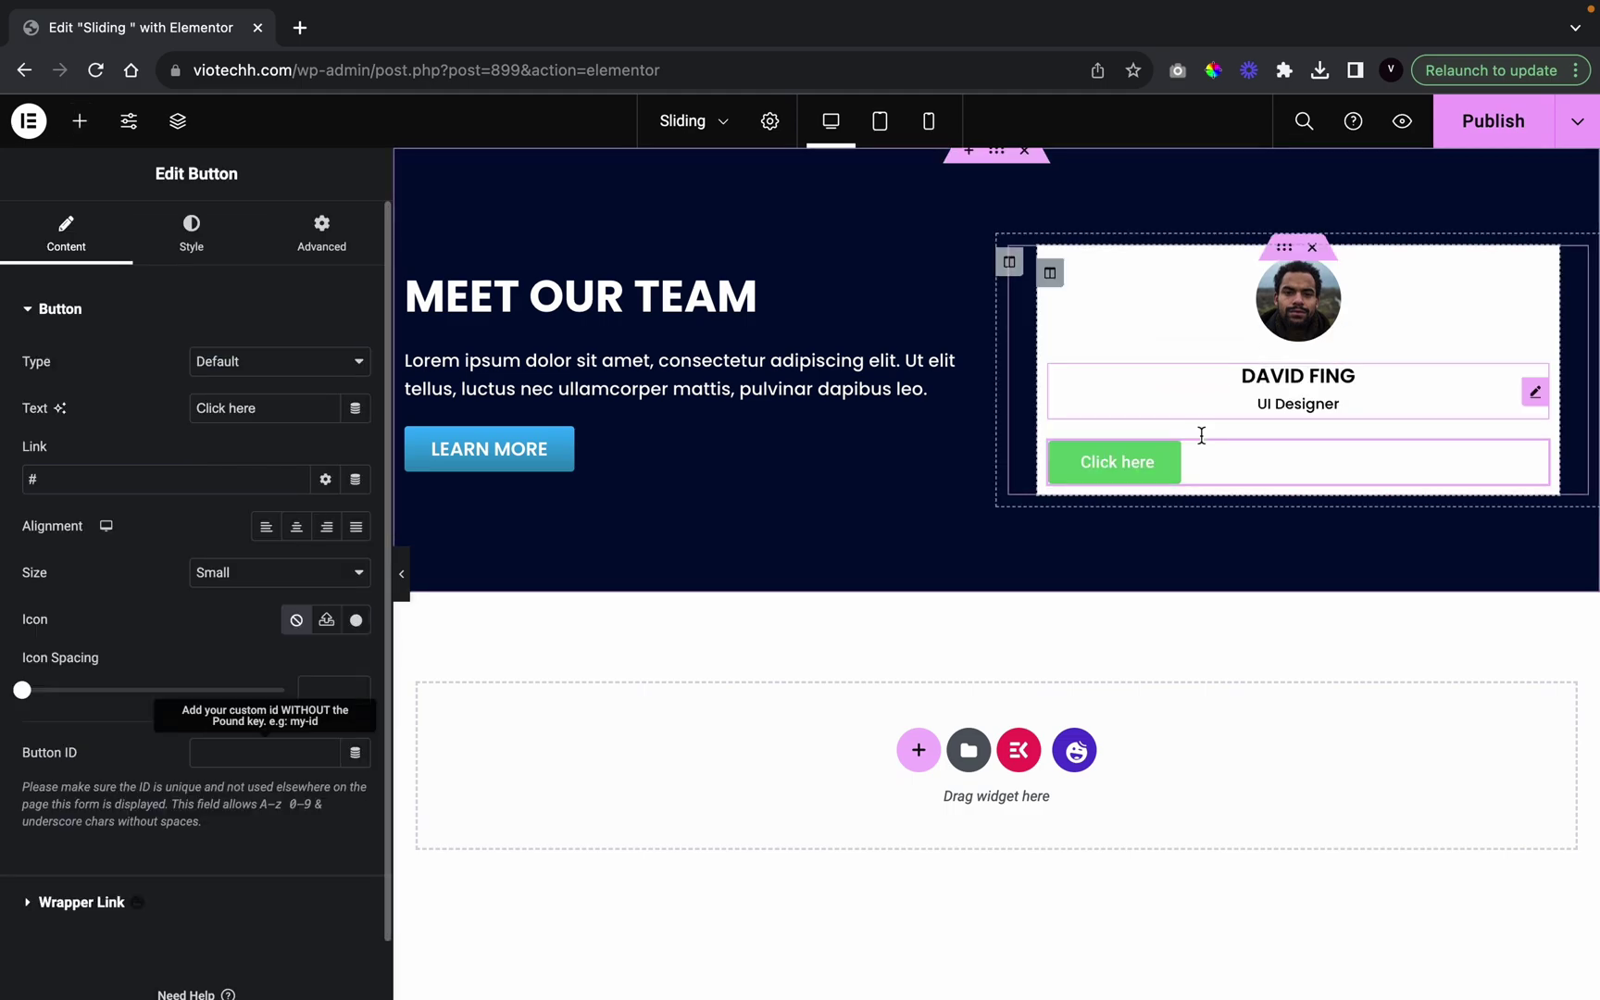
triple_click(246, 404)
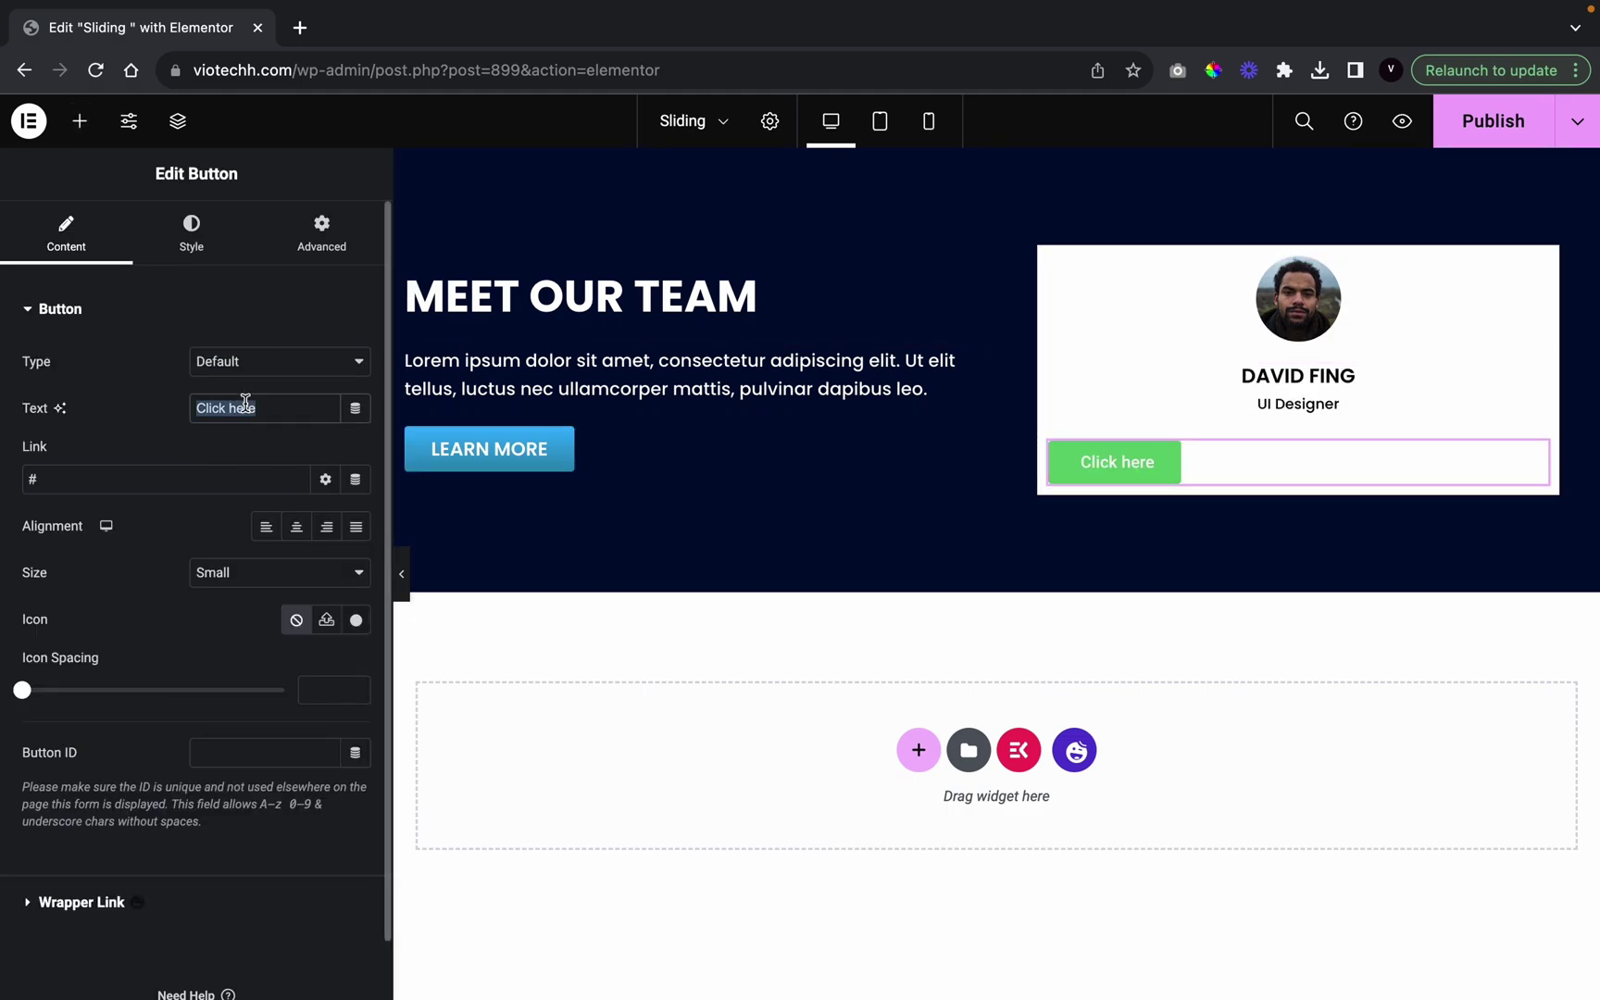
key(BackSpace)
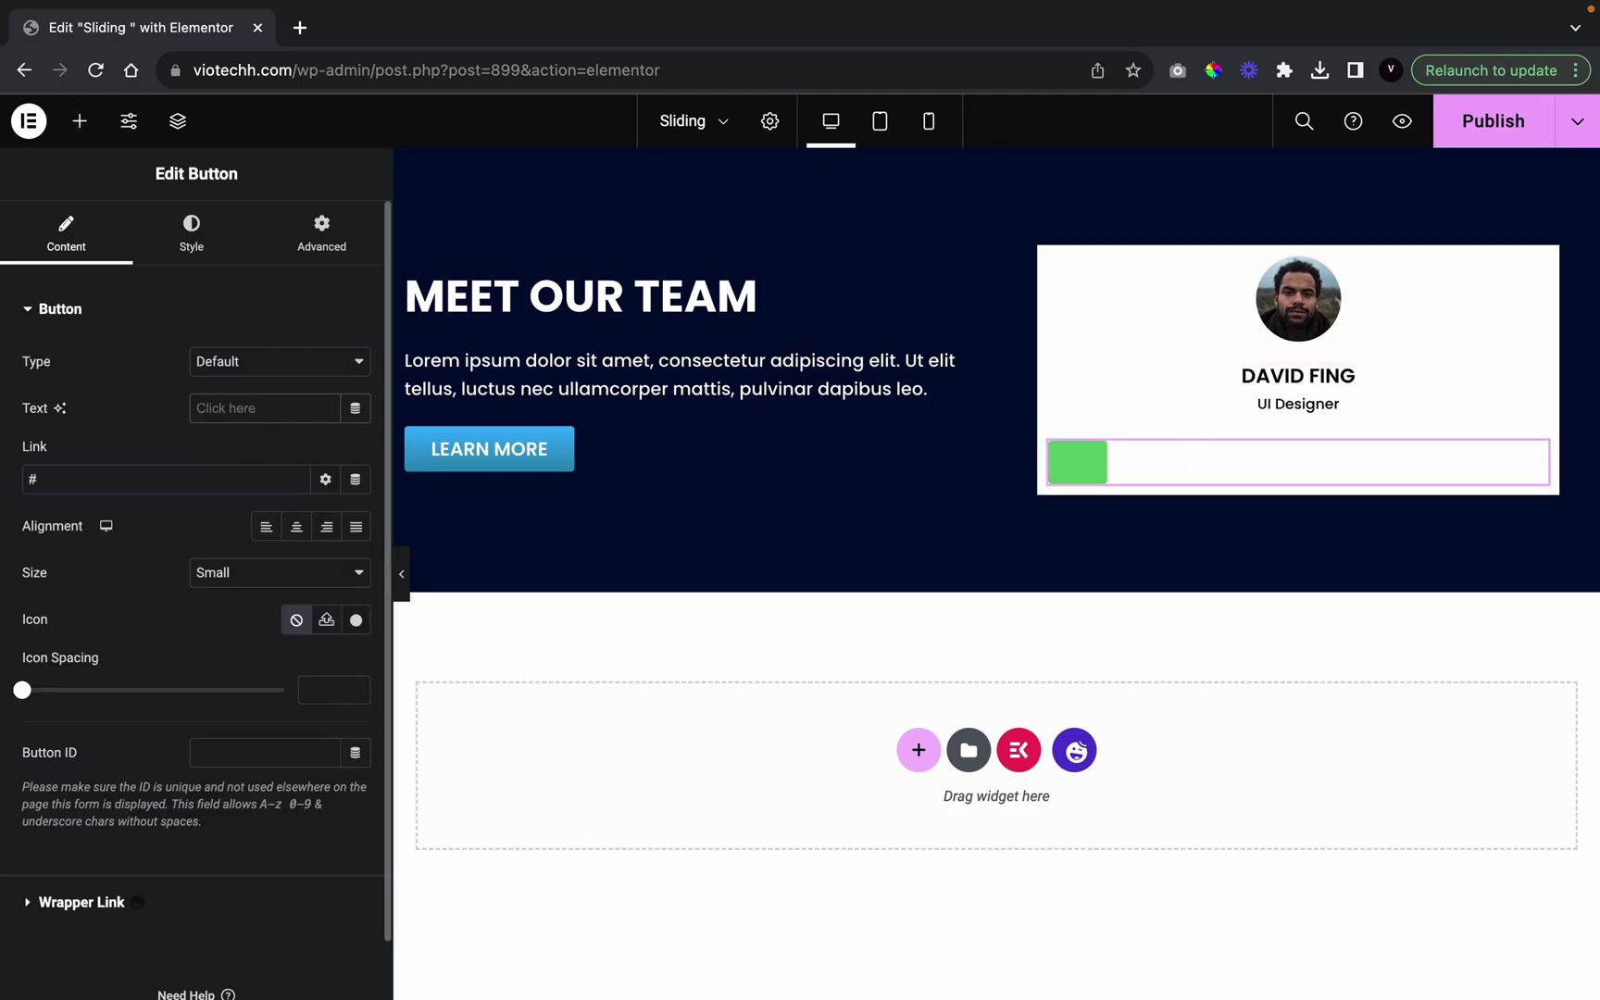
text(Follo)
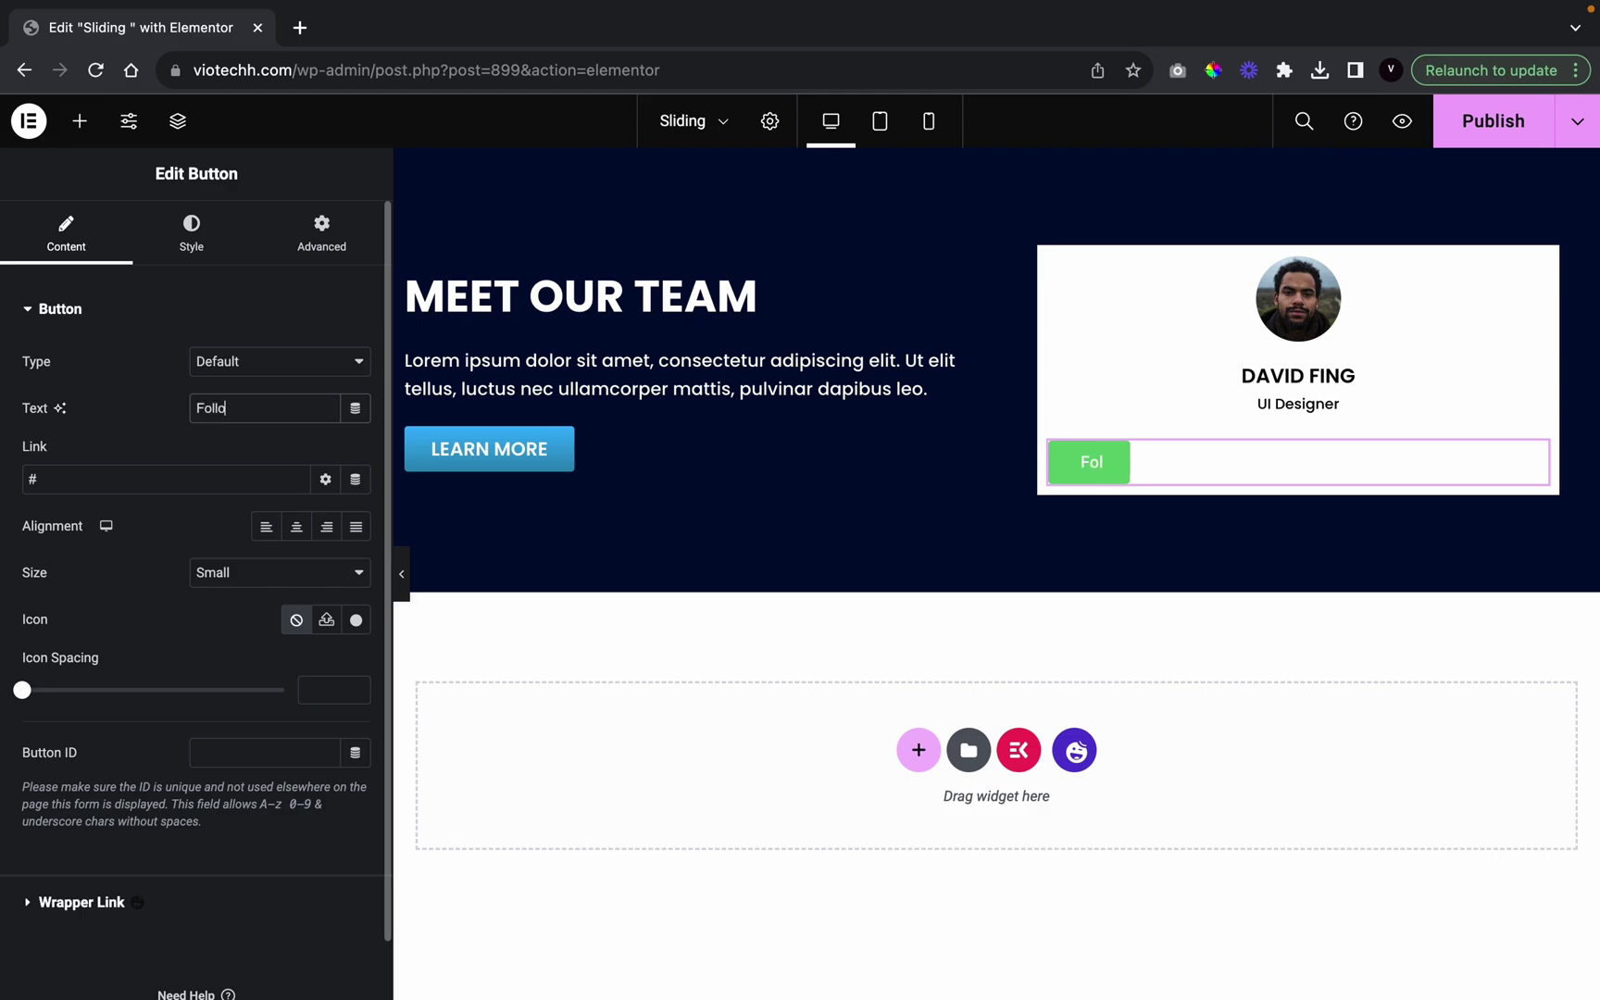
text(w Me)
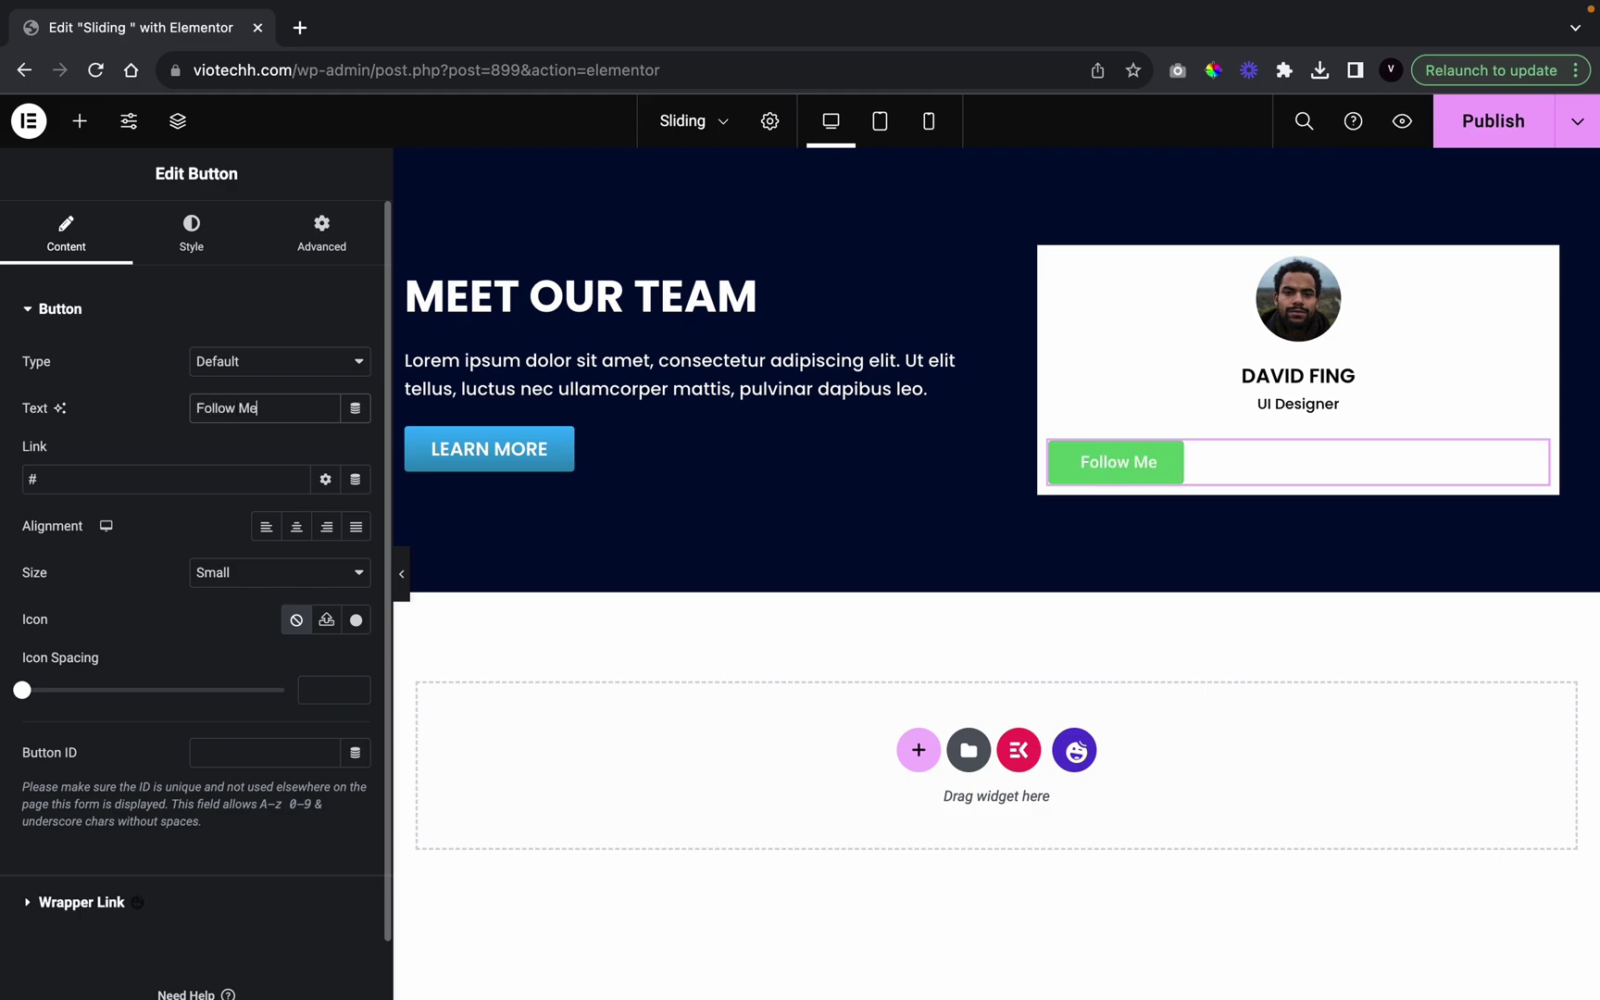
Set the button's background type to Gradient
click(192, 231)
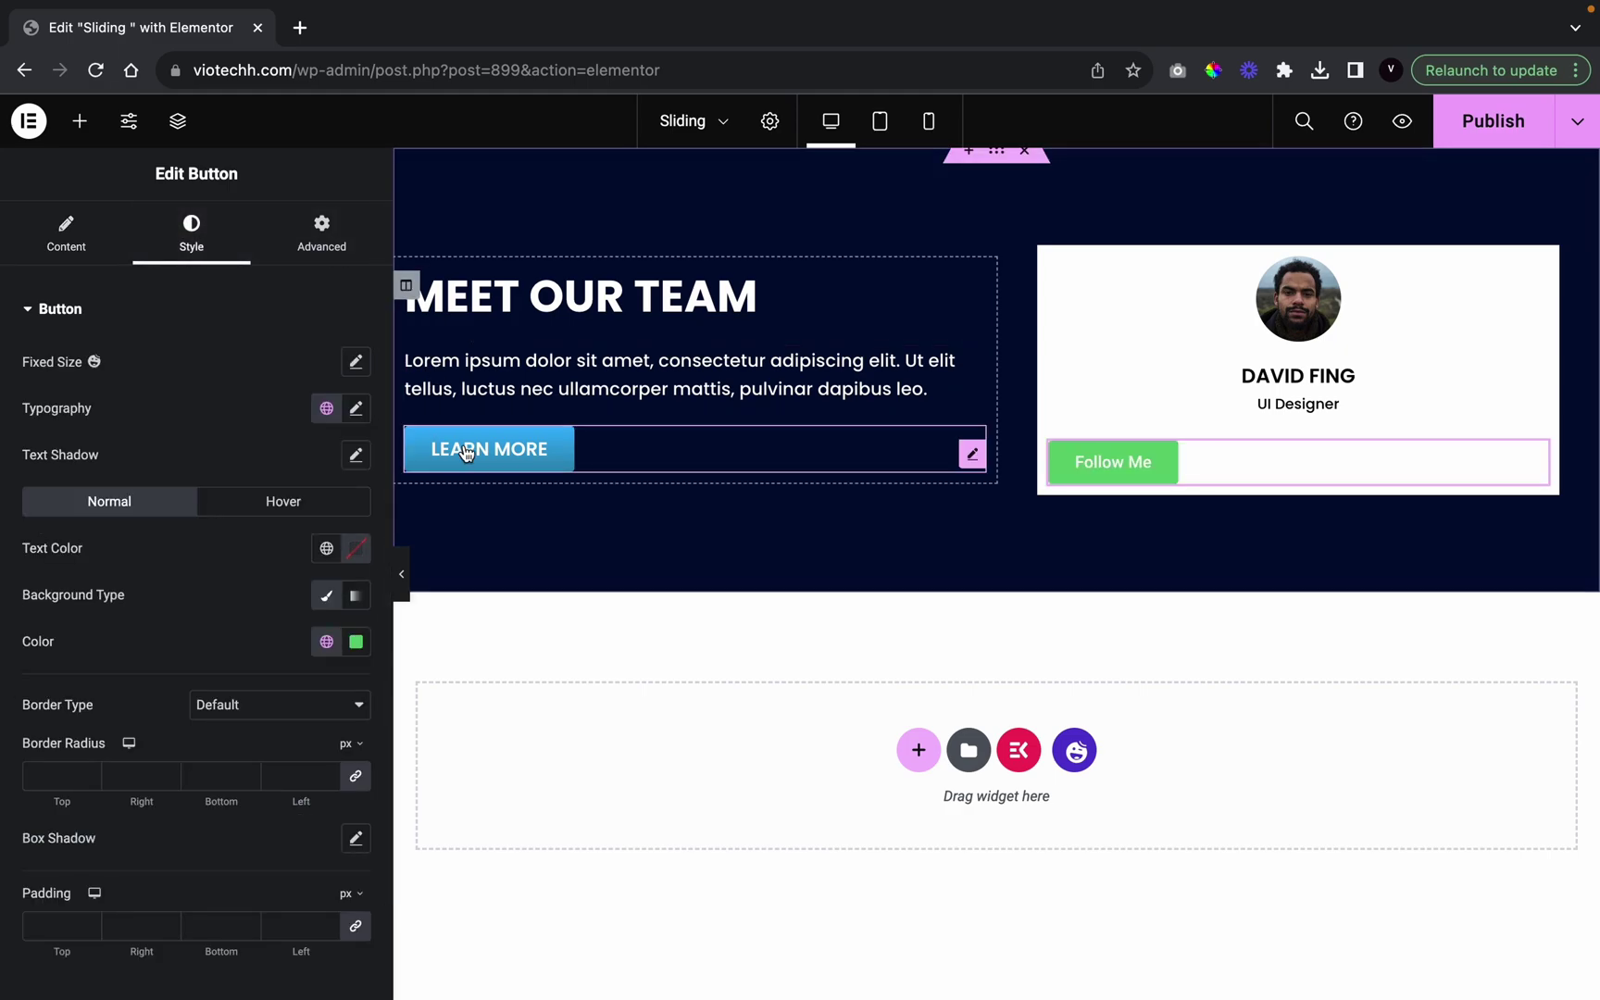
click(343, 592)
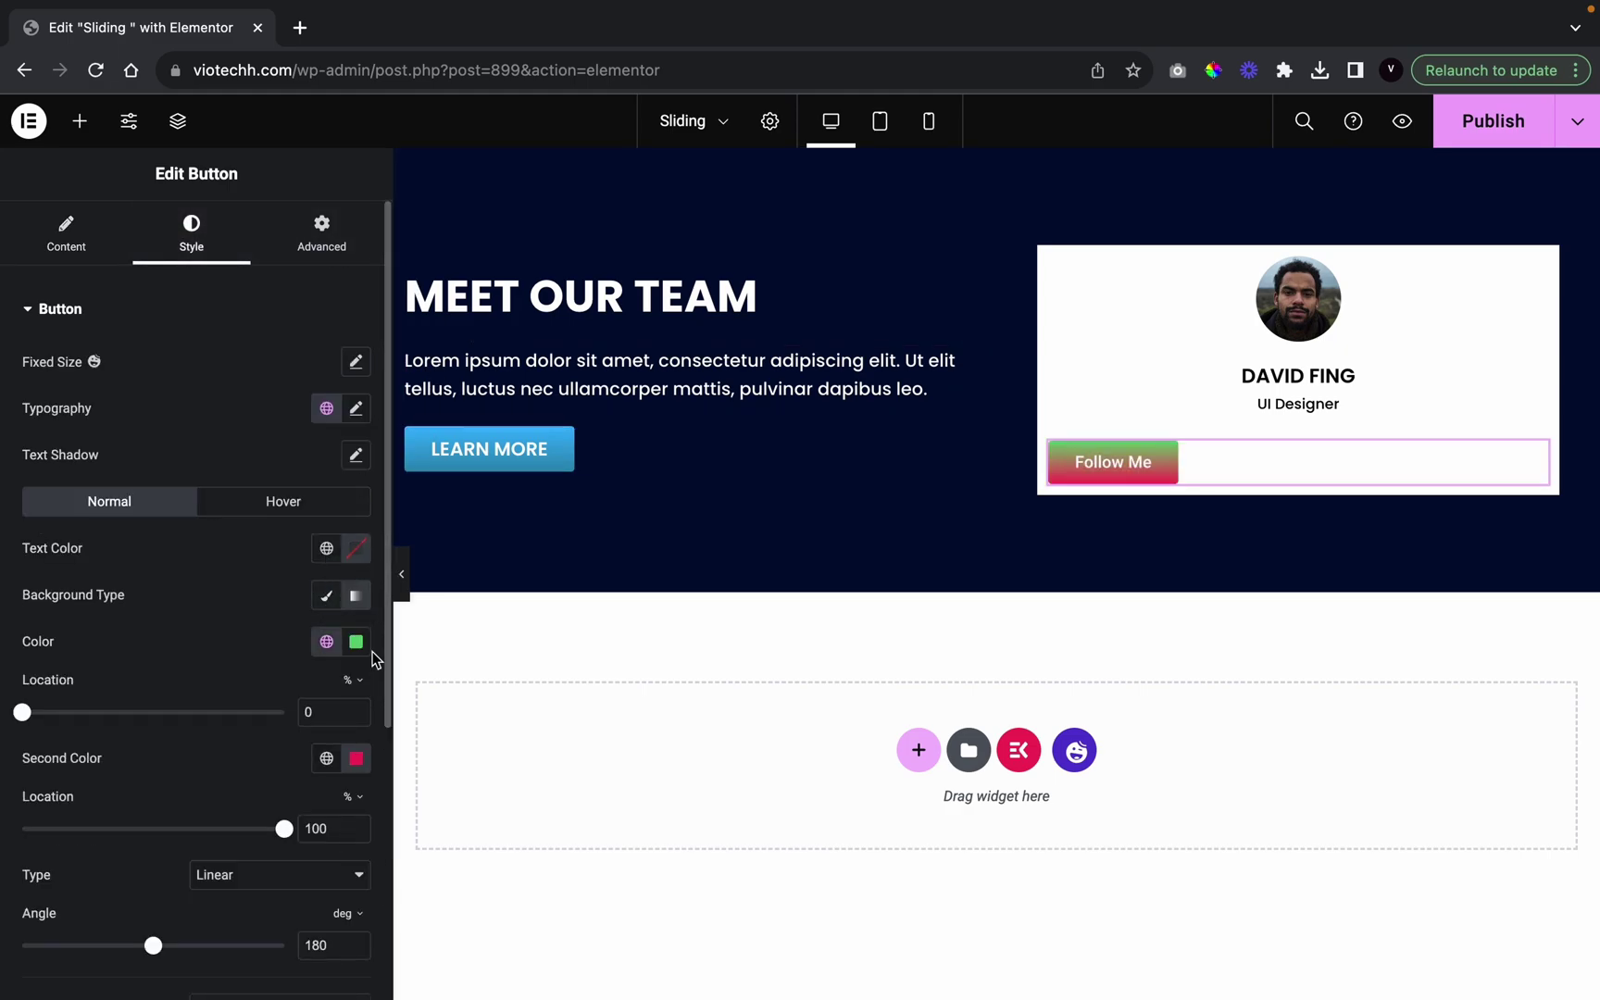
click(325, 640)
scroll(257, 542, down, 2)
scroll(250, 527, down, 3)
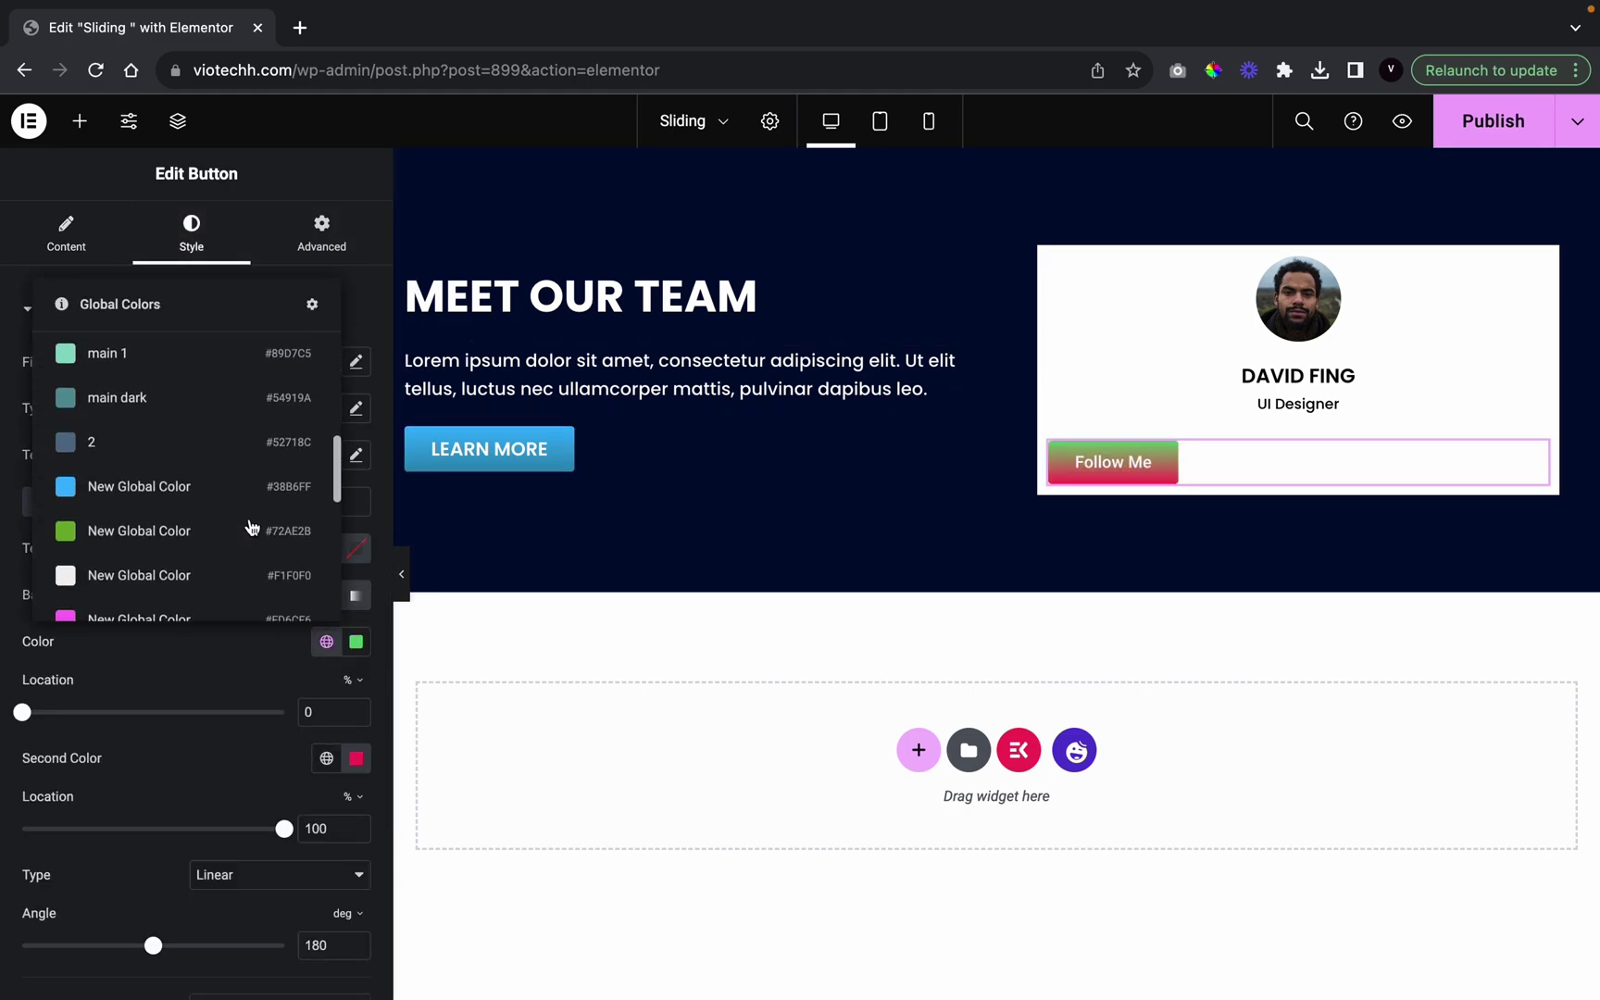
drag(242, 474, 263, 436)
scroll(241, 491, up, 5)
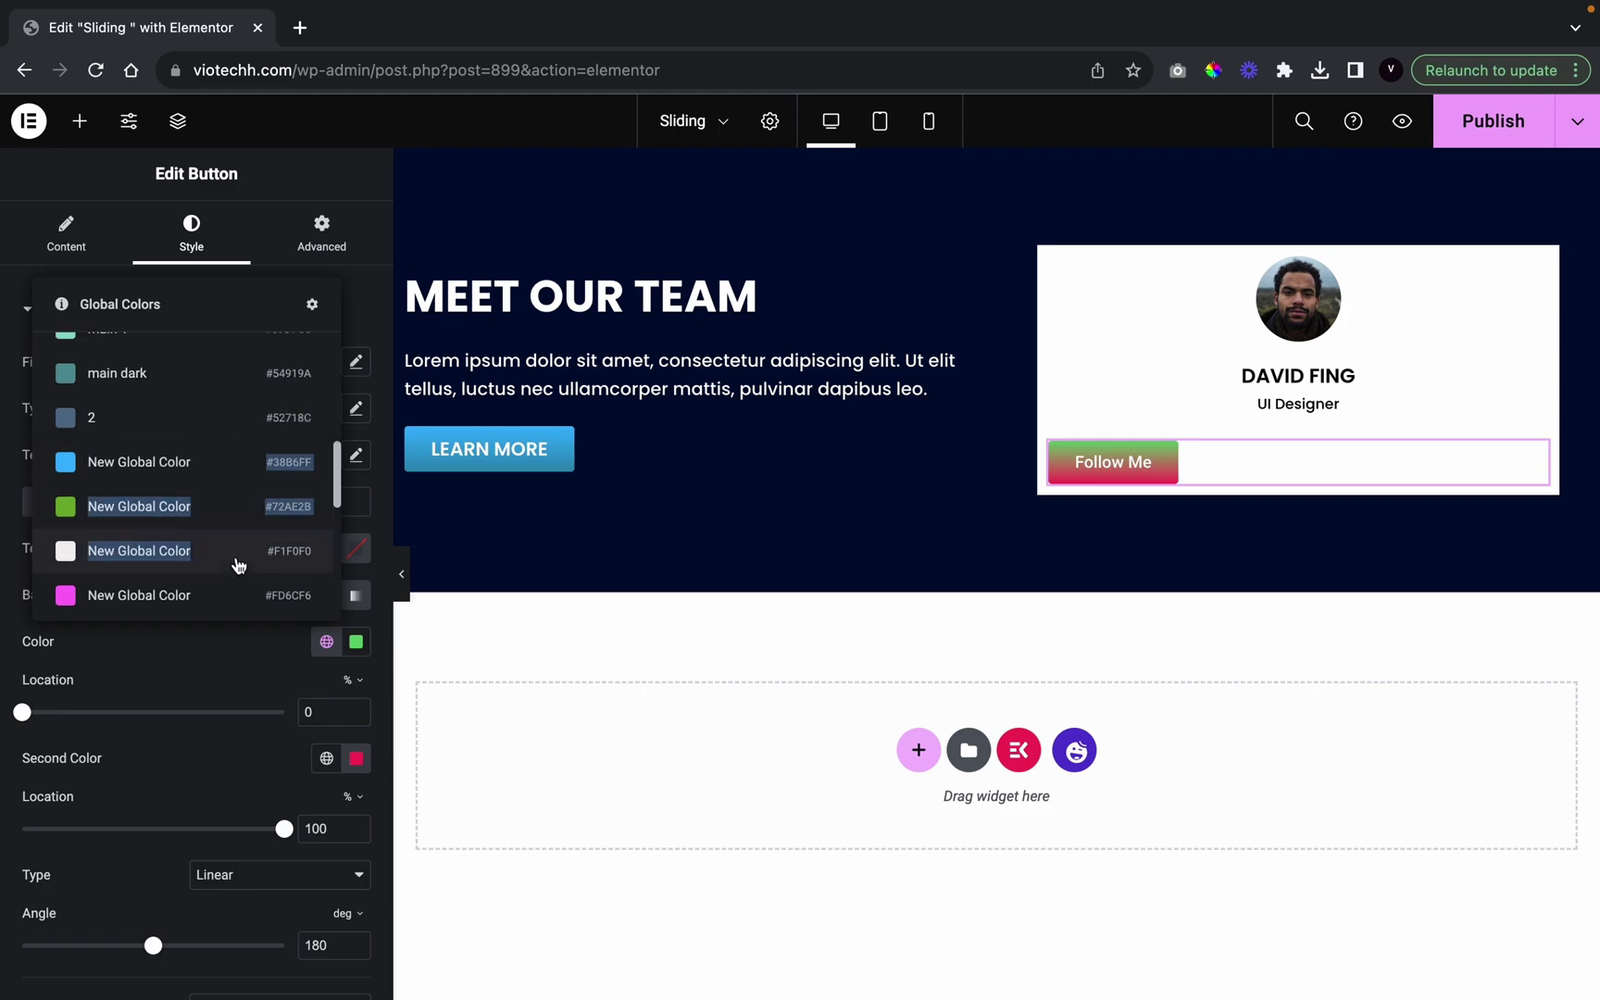
key(Escape)
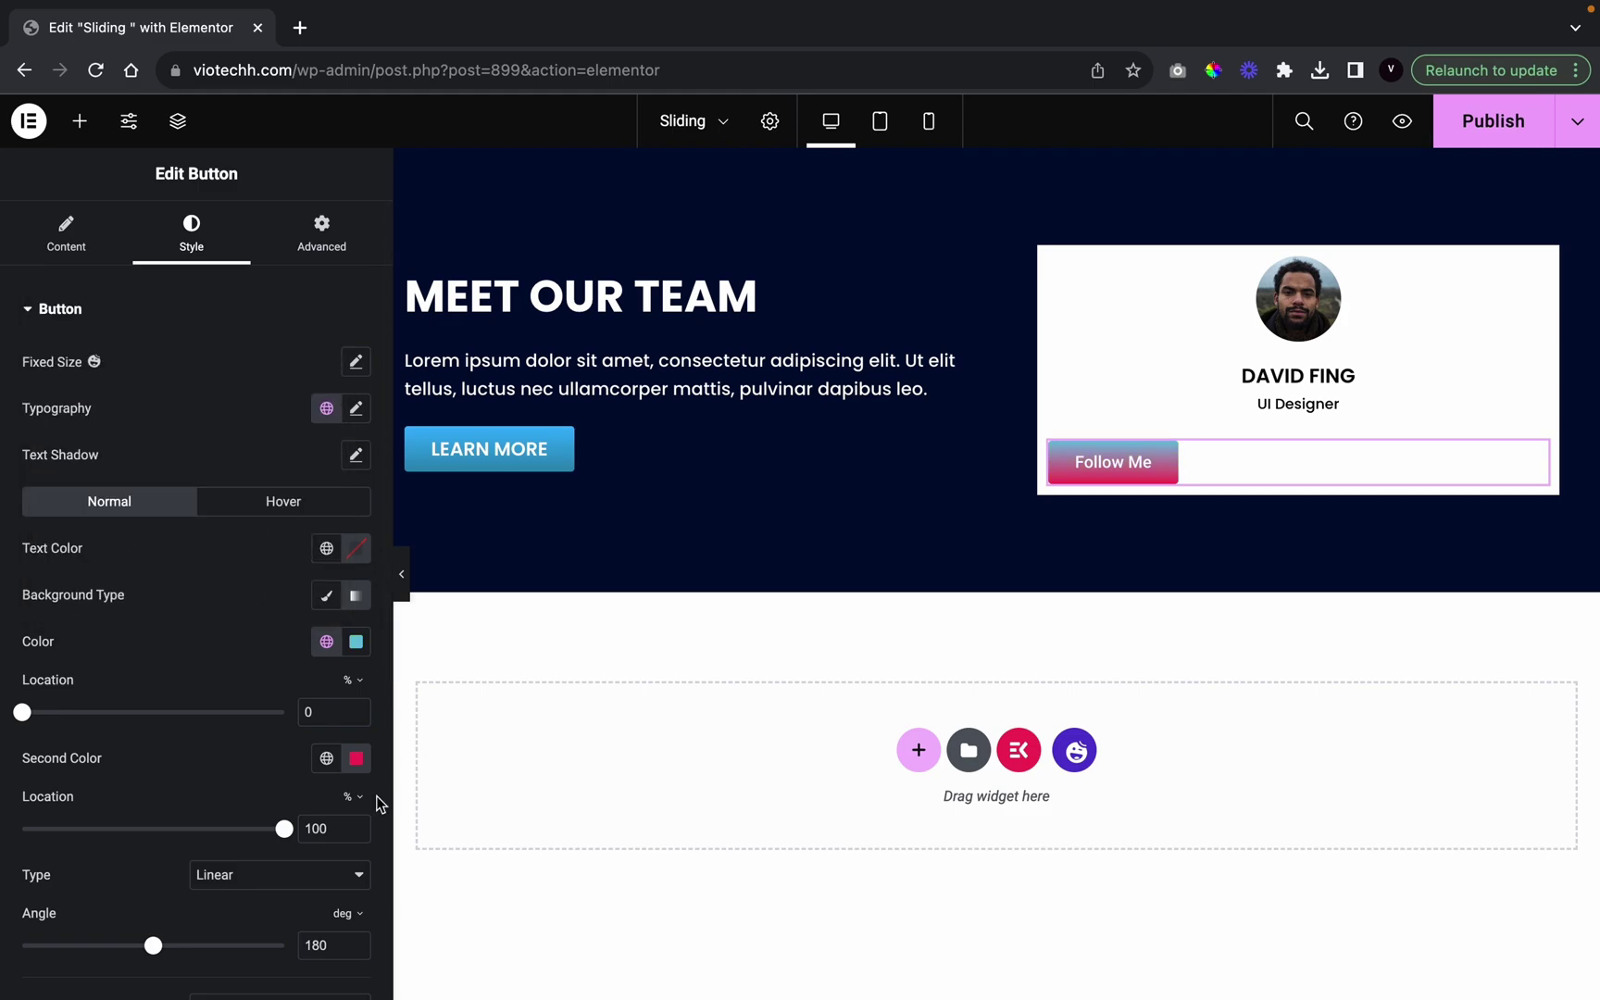
Set the second gradient colour to Primary, darkened to #59A3C3
click(326, 757)
click(202, 542)
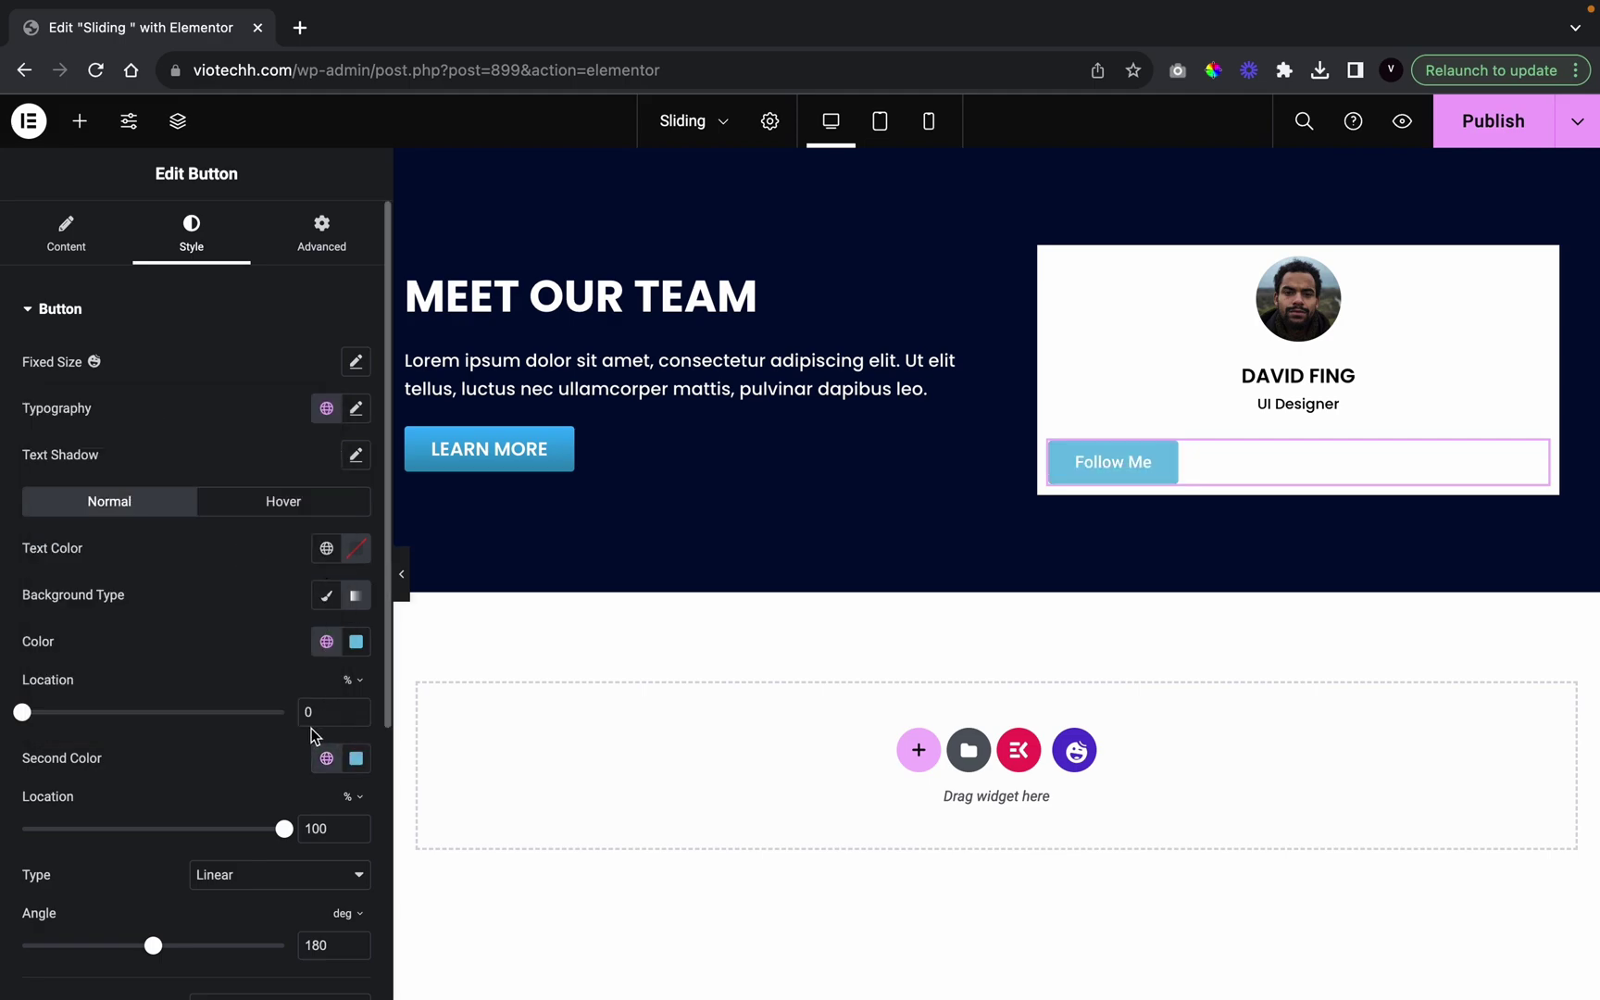
click(356, 758)
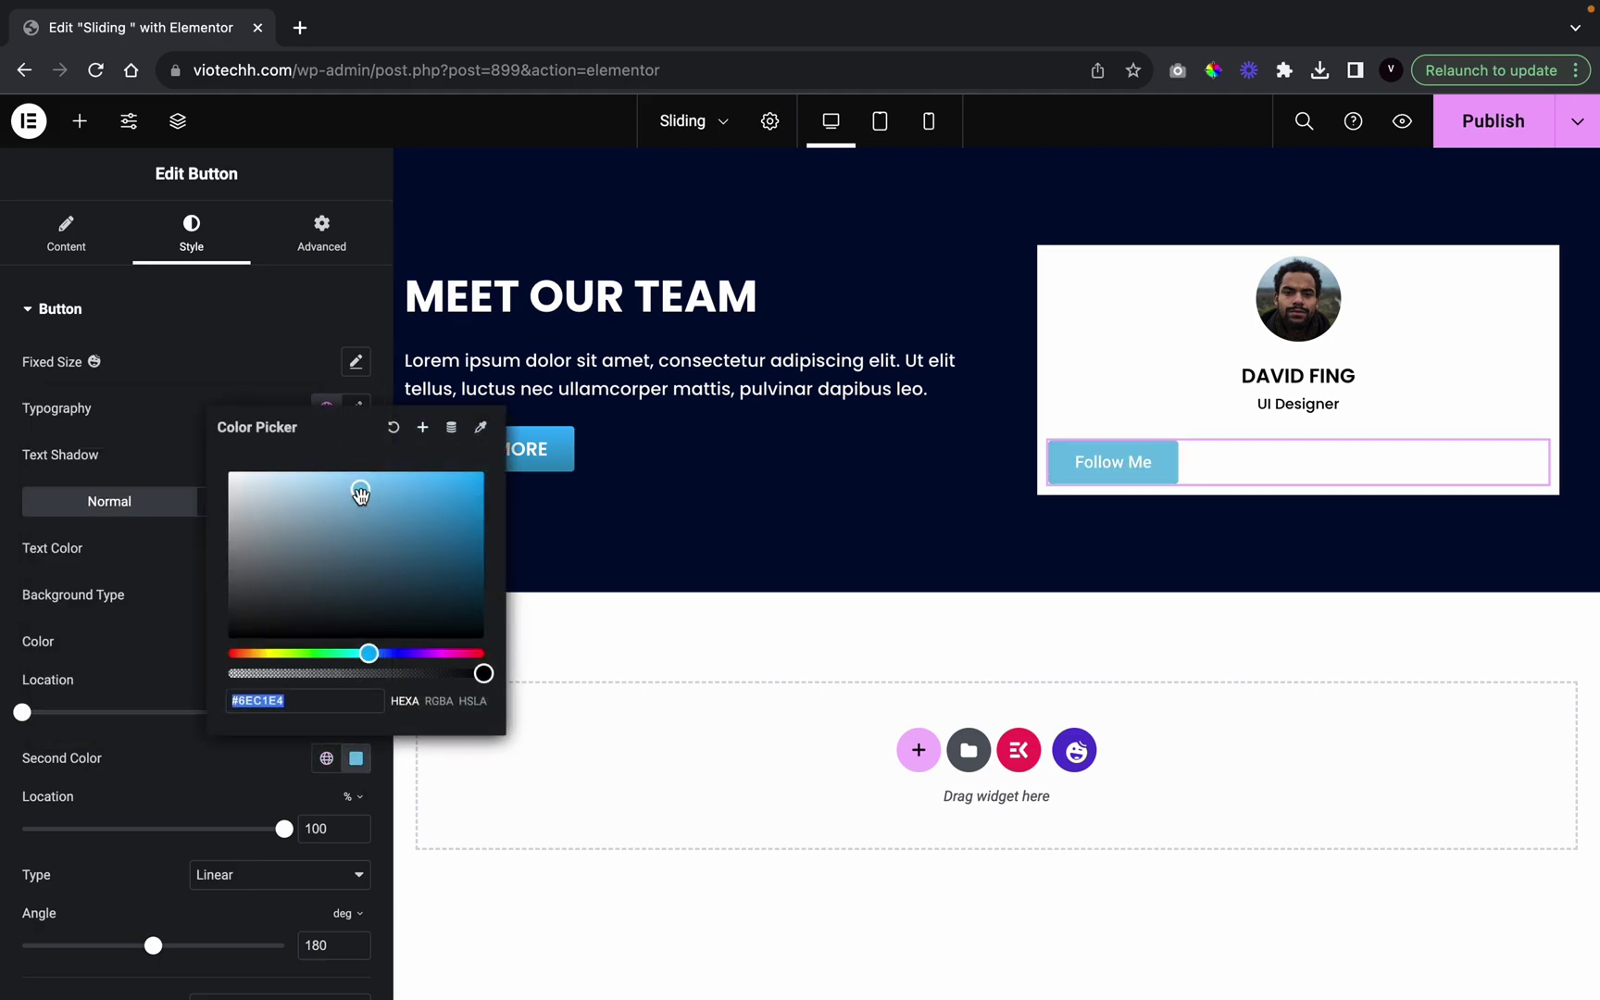
drag(360, 490, 371, 519)
click(270, 374)
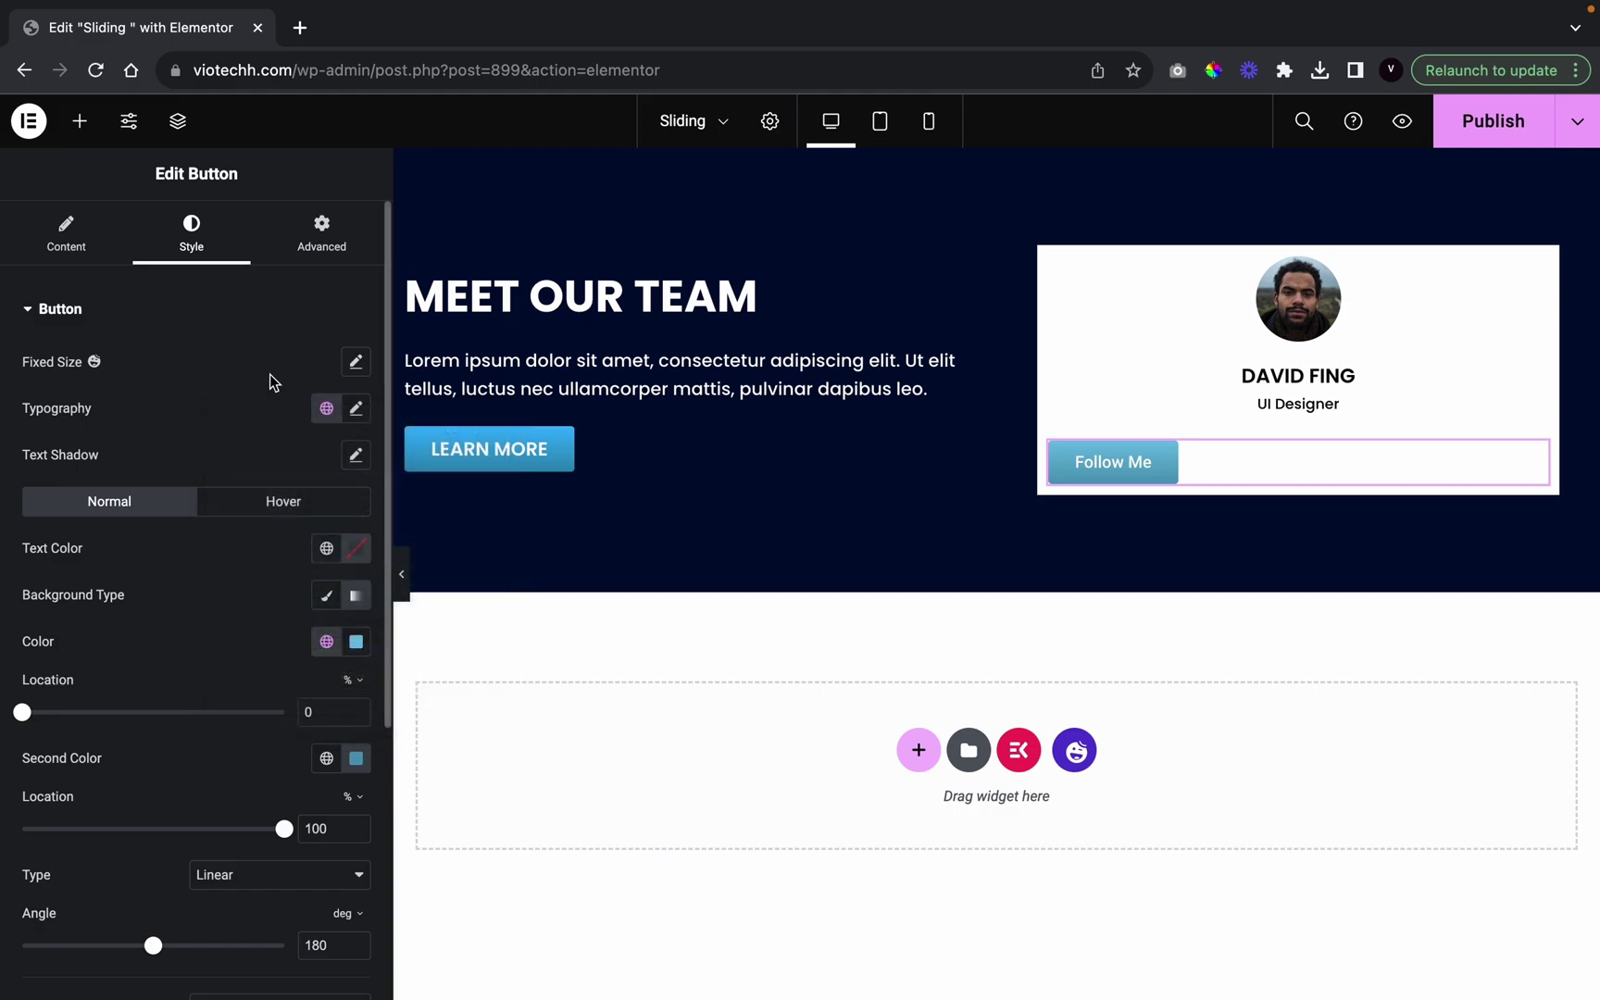
click(356, 408)
click(305, 513)
Set the button text to Poppins 600 Semi Bold, uppercase, at 15 px
text(Poppi)
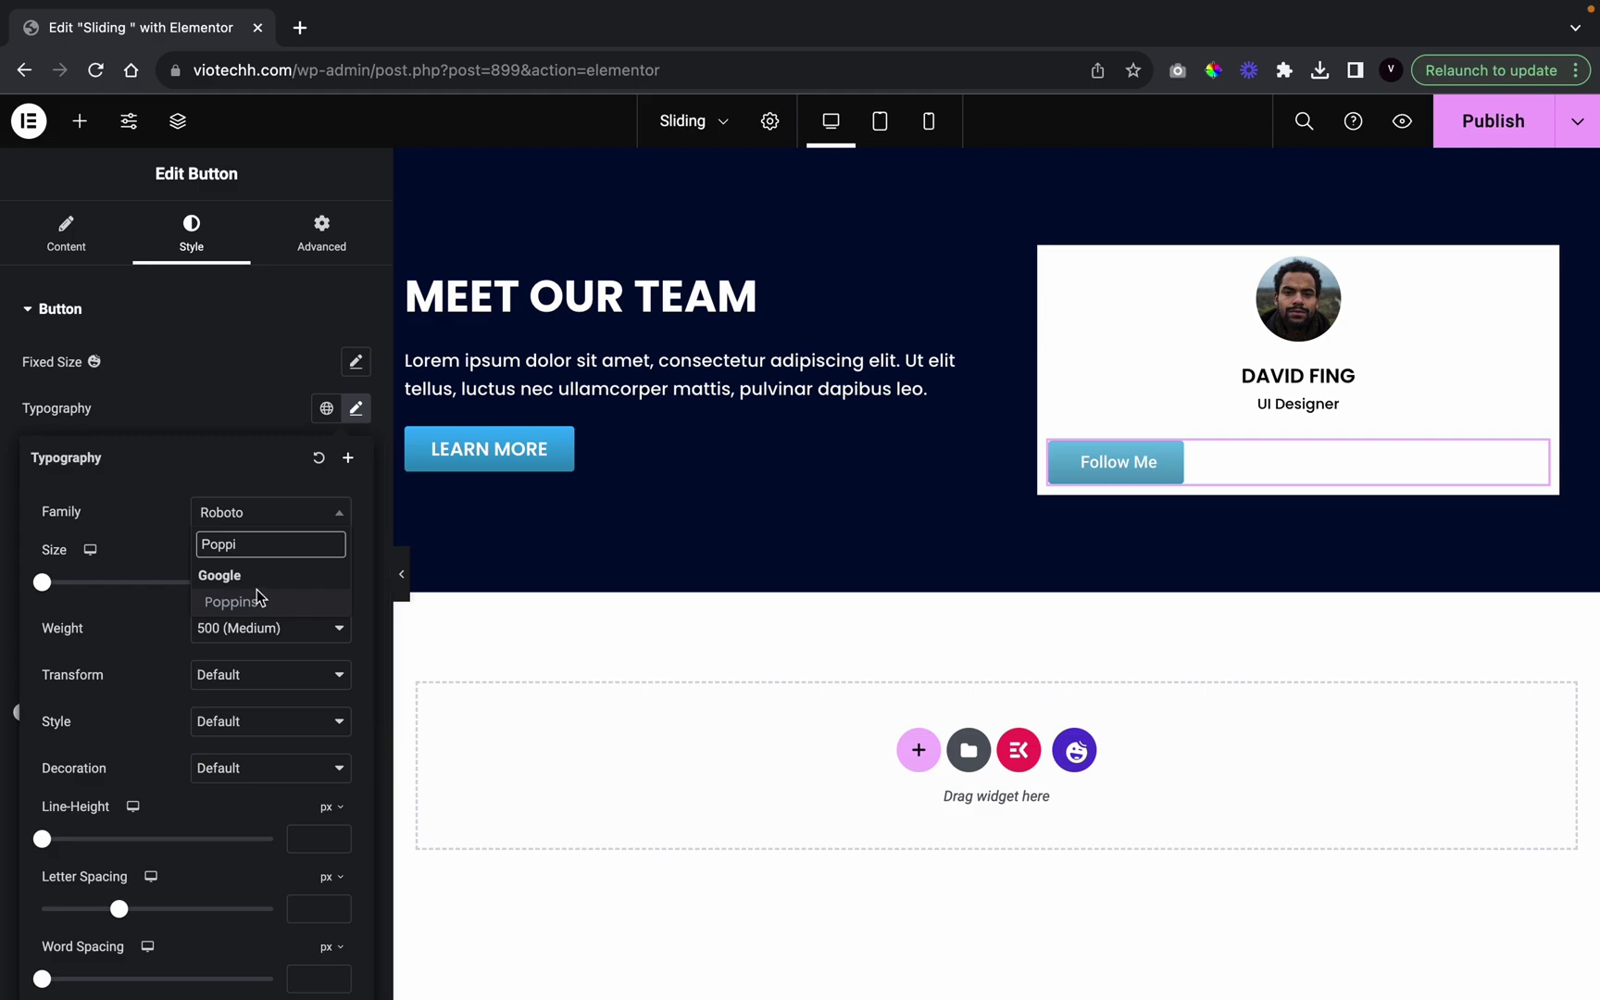
click(231, 603)
click(256, 627)
click(249, 654)
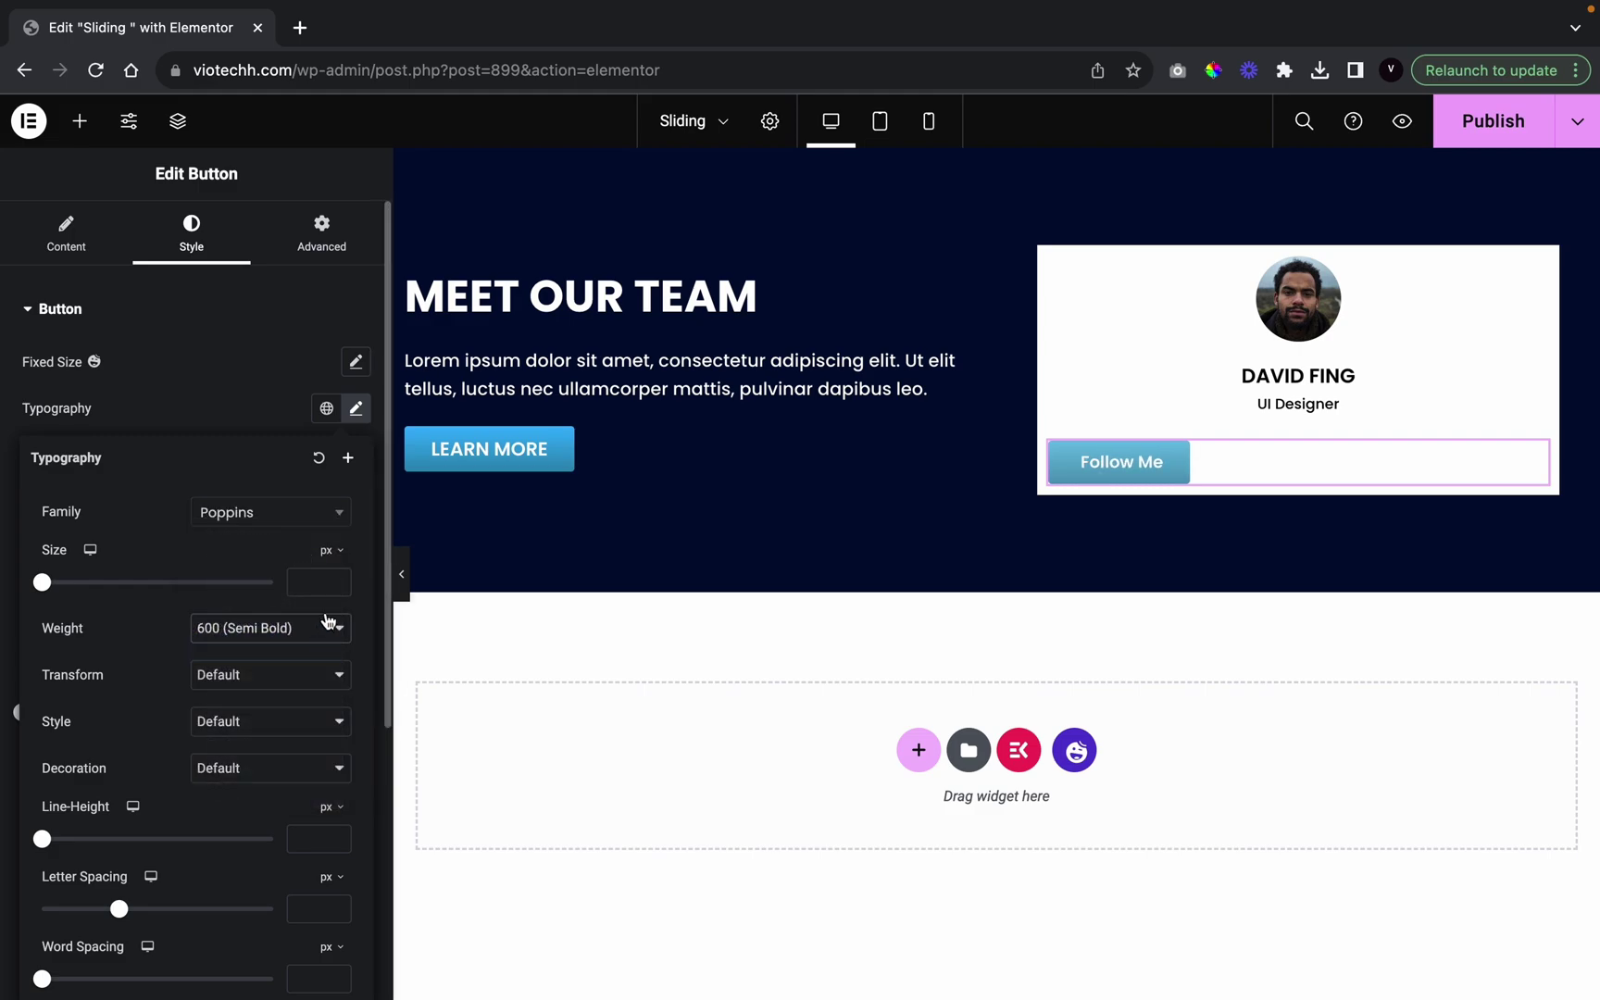
click(264, 685)
click(268, 701)
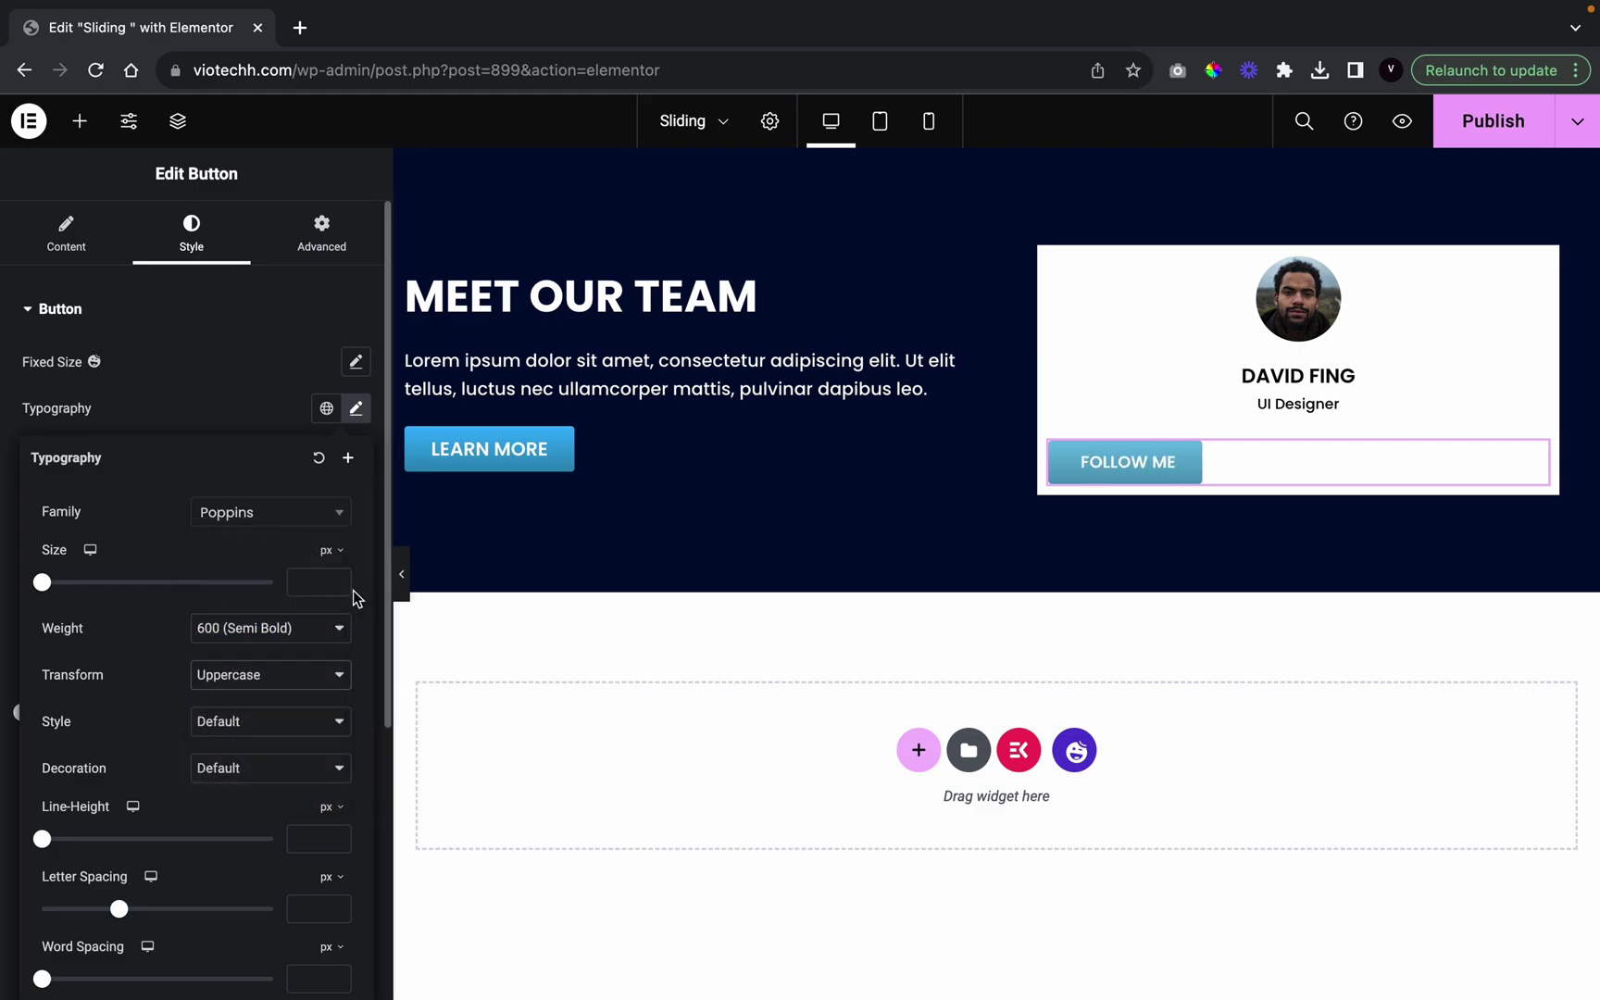
click(346, 581)
text(14)
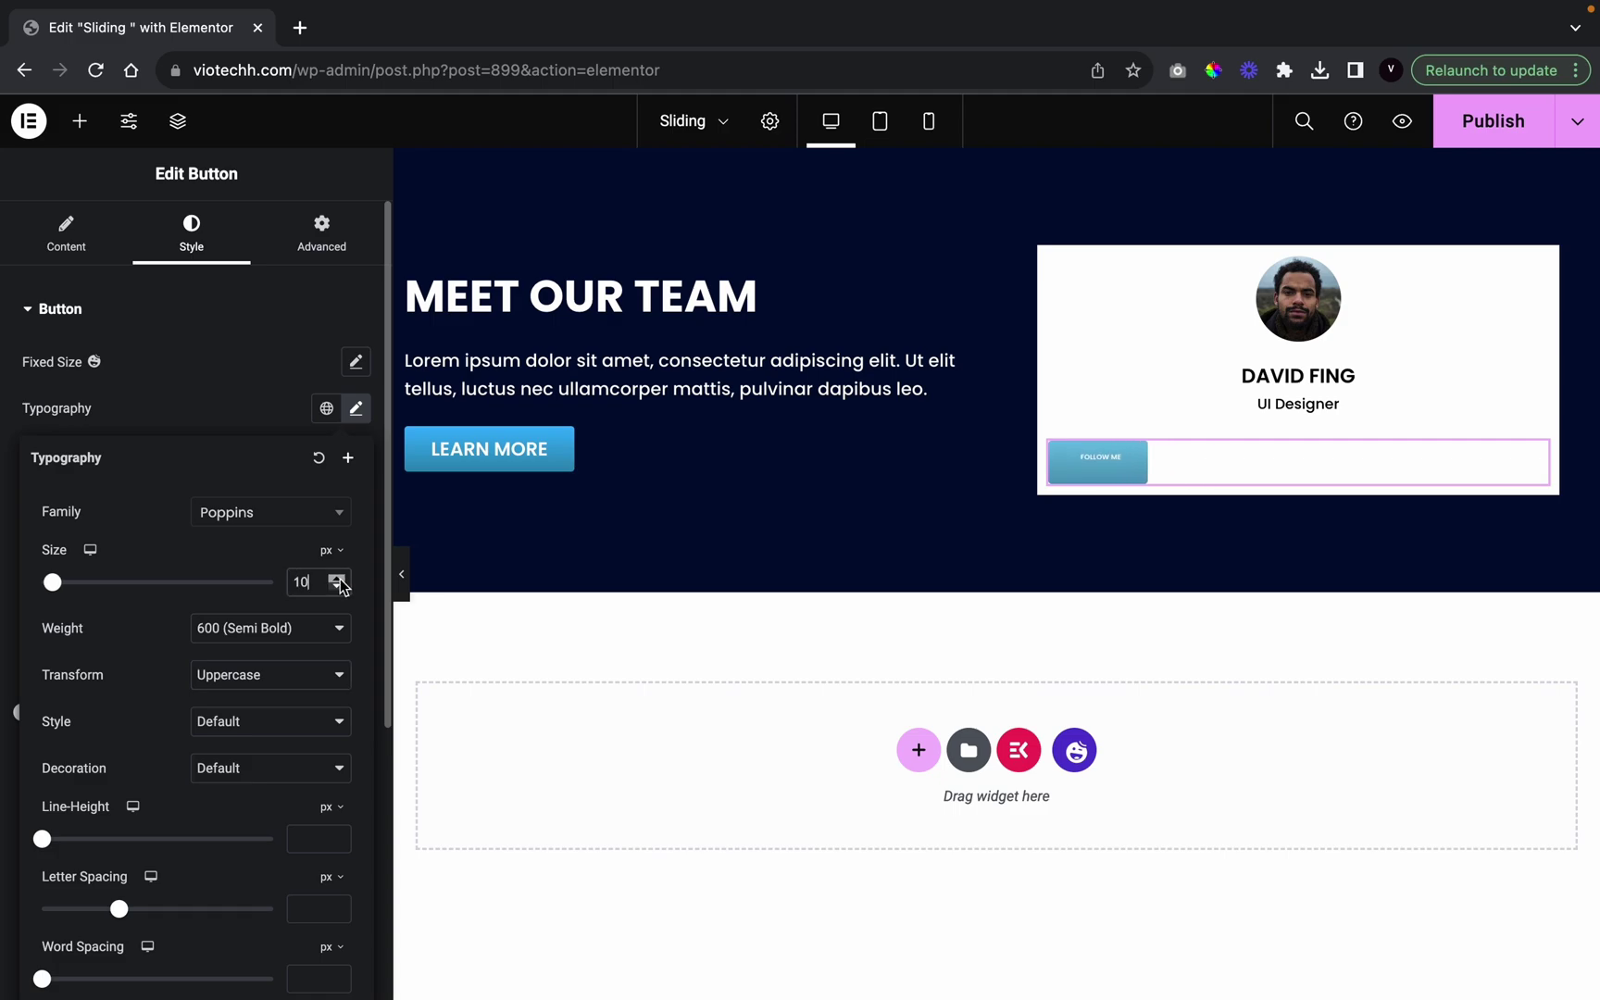
click(338, 578)
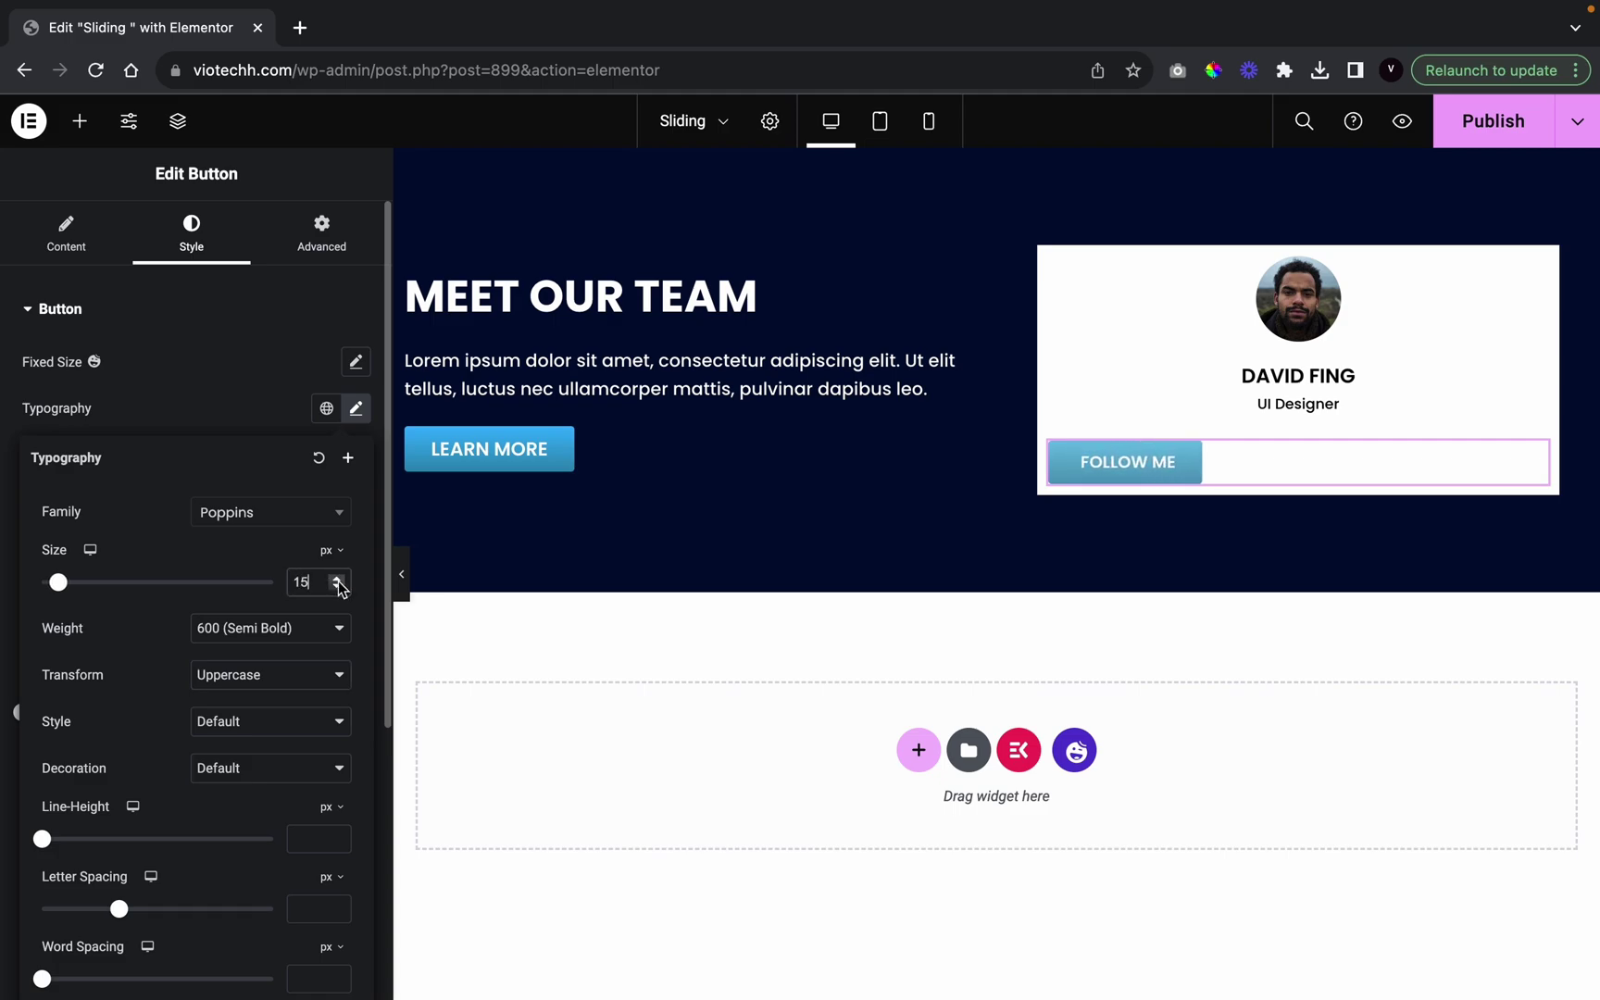
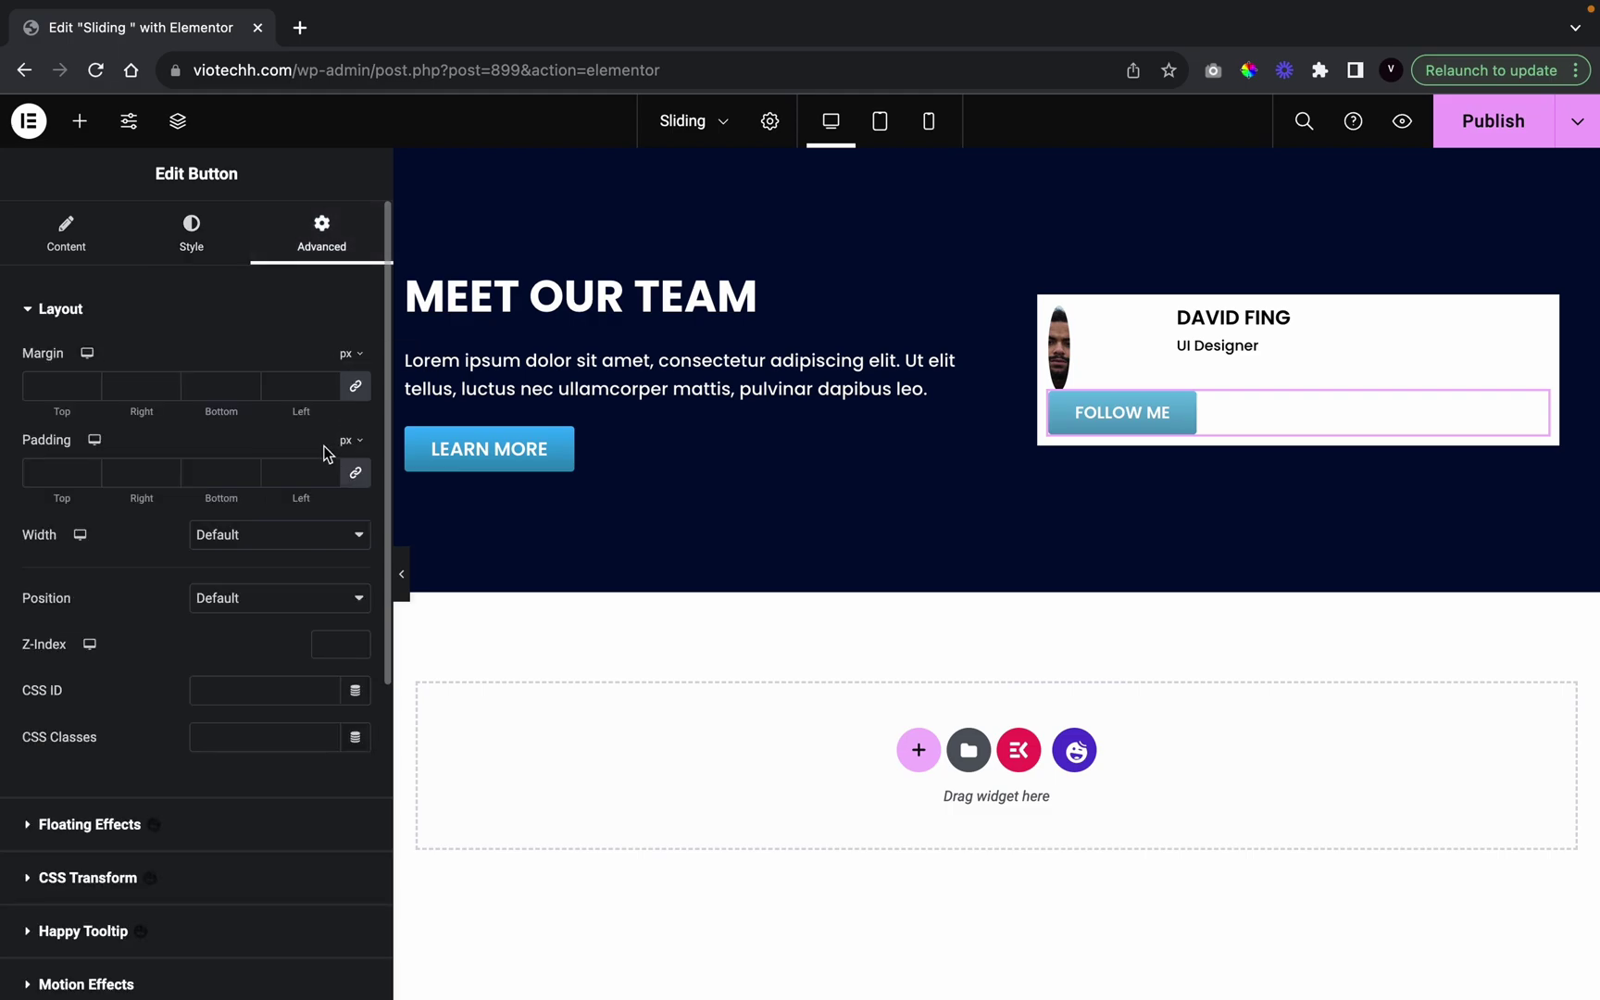
Set the Follow Me button to inline (auto) width and the member photo's width to 64%
click(267, 542)
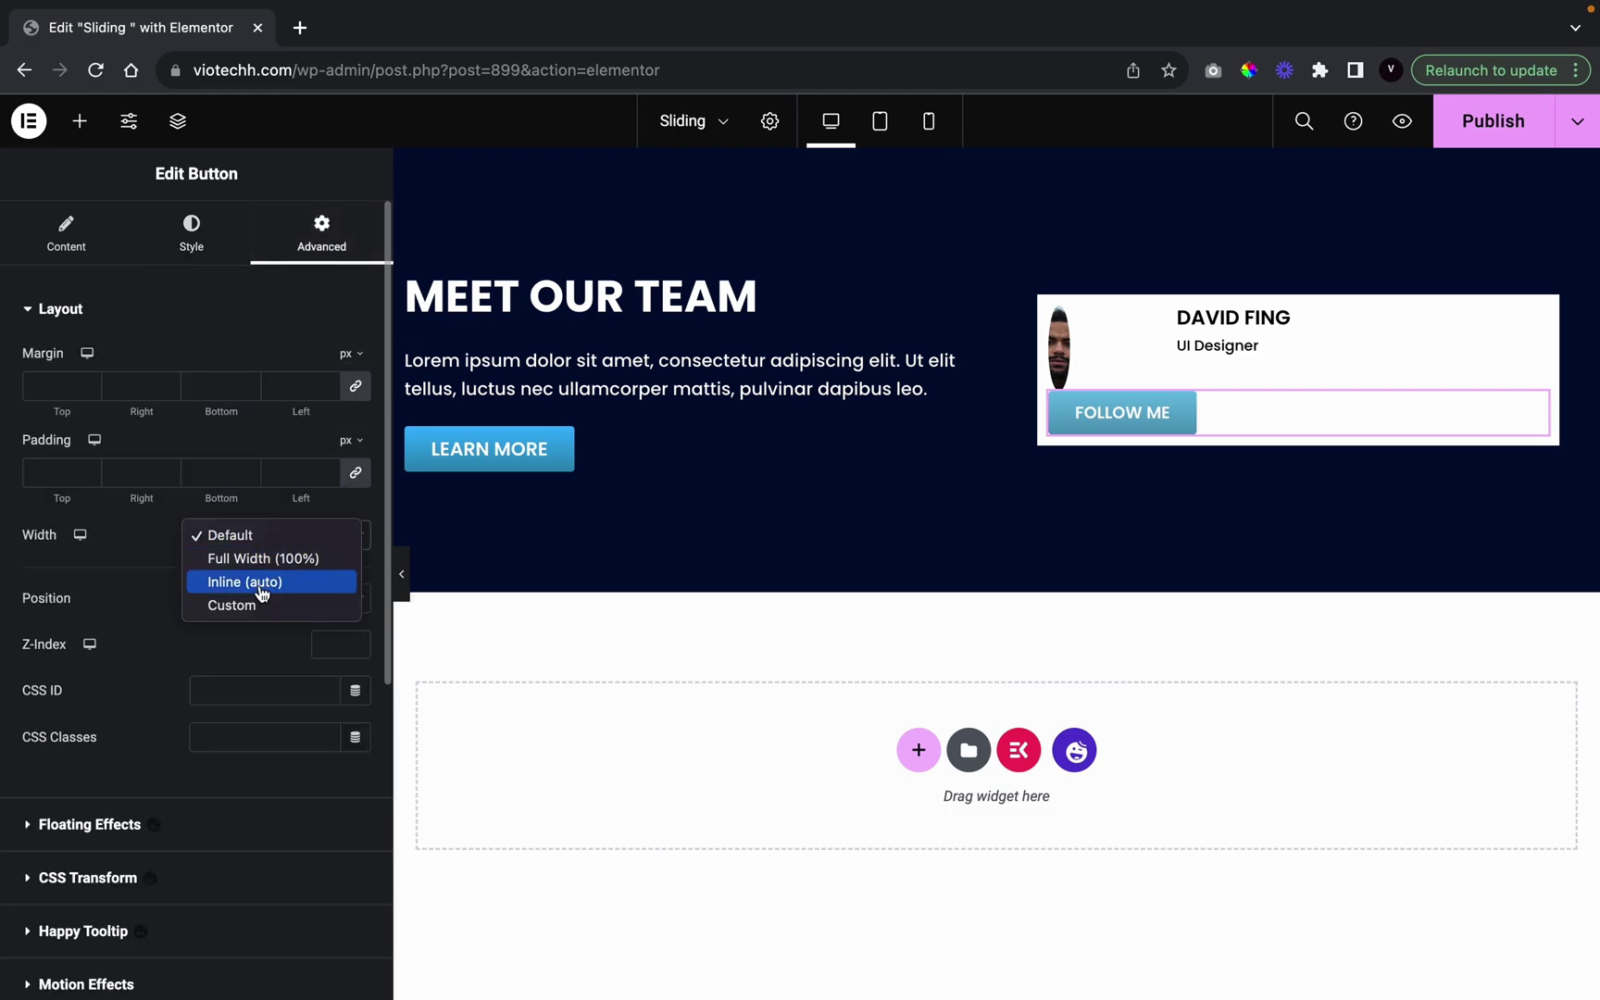
click(260, 584)
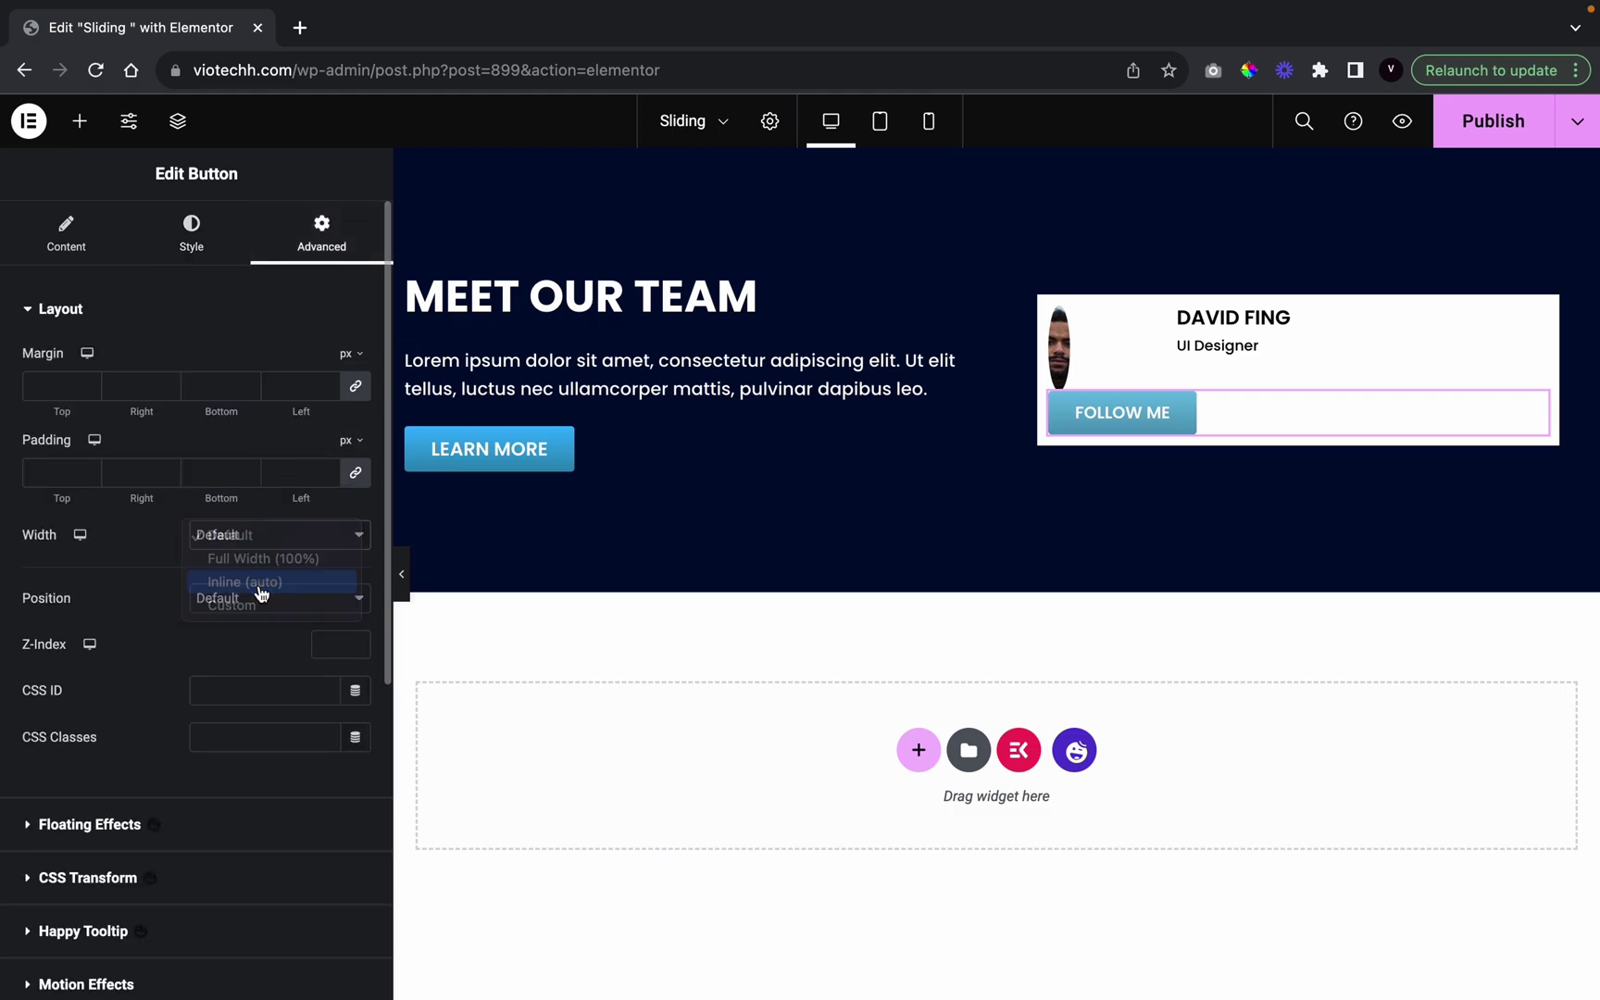
click(1081, 376)
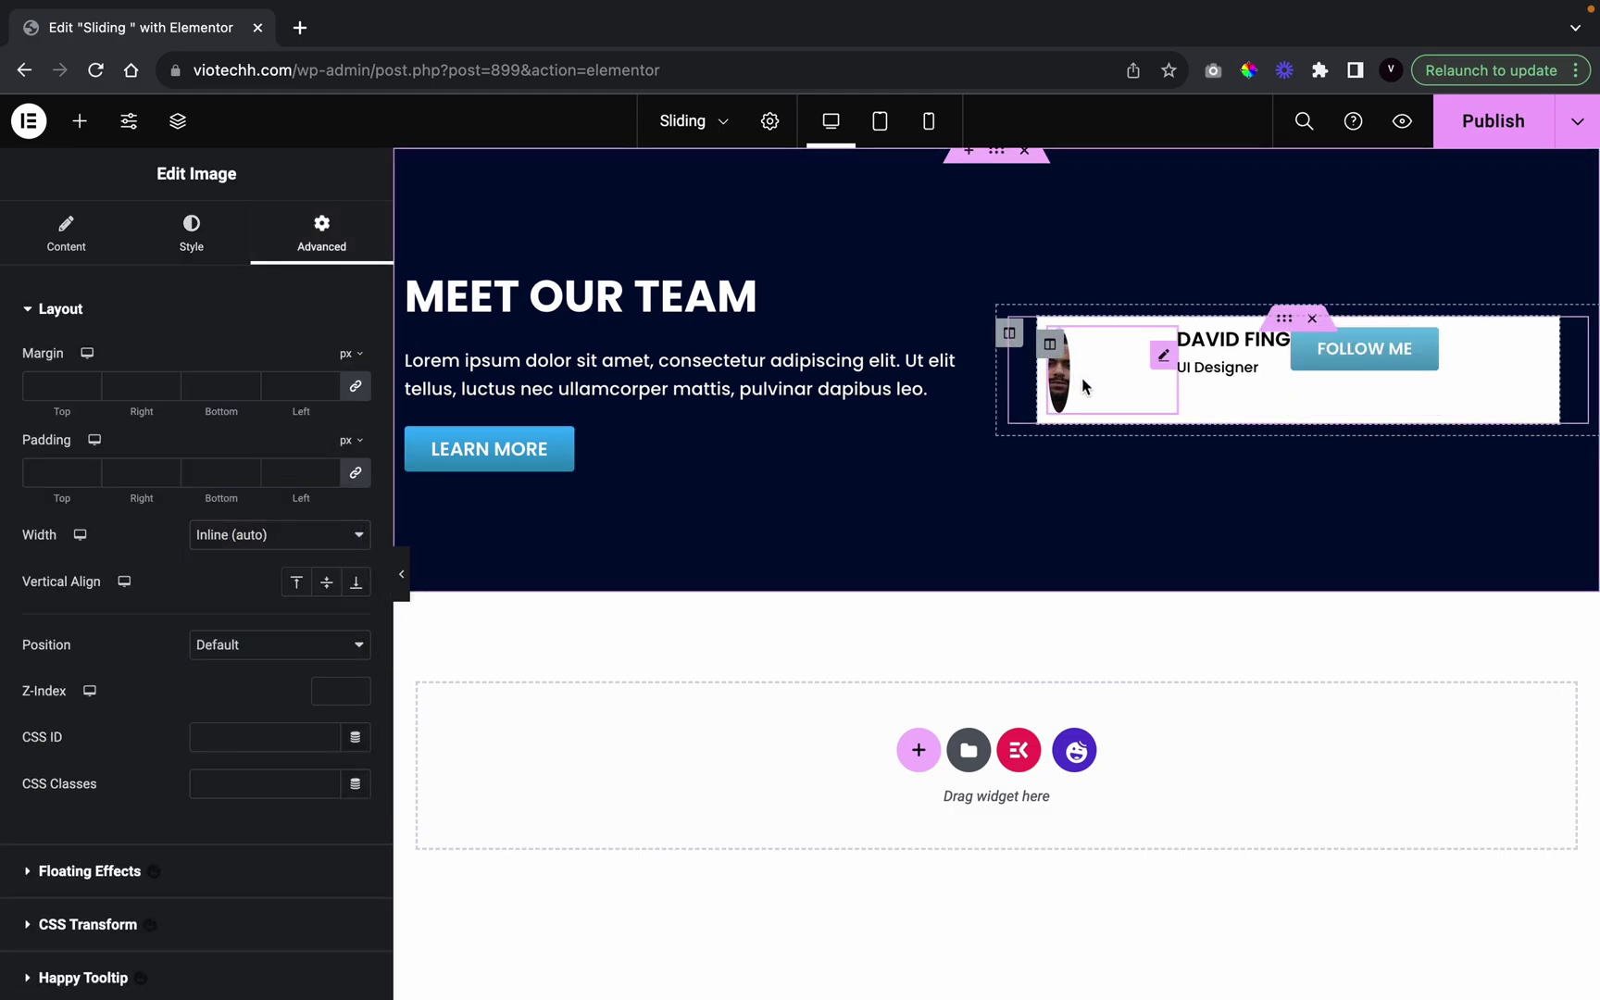
click(191, 236)
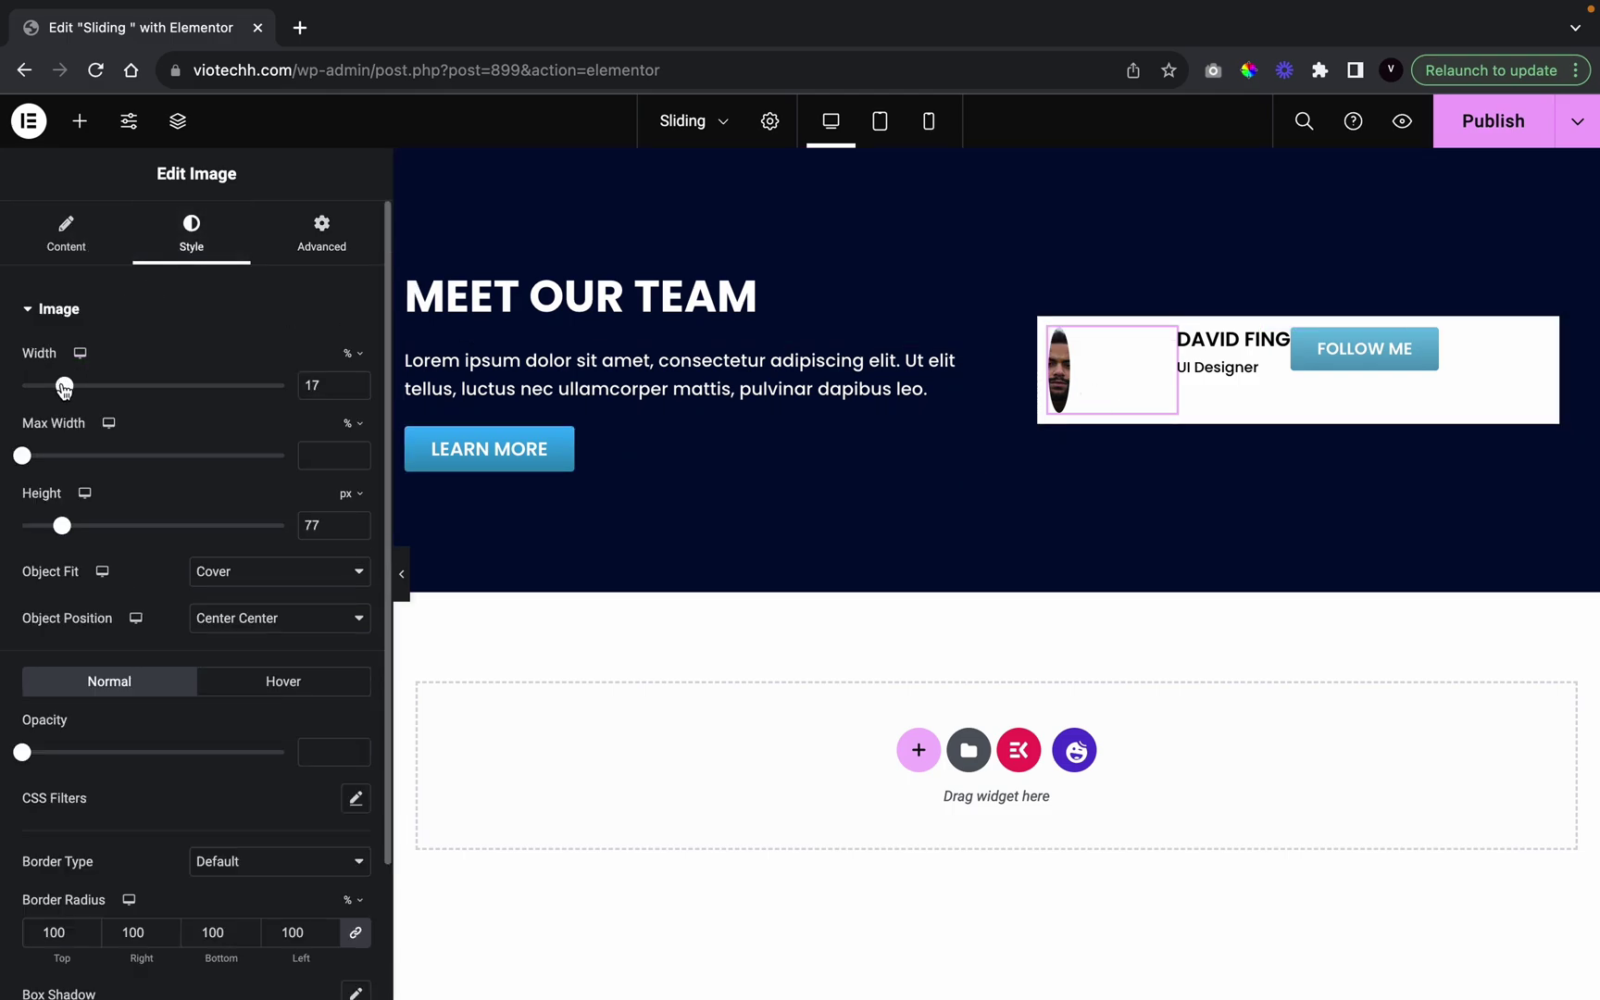
drag(64, 389, 188, 423)
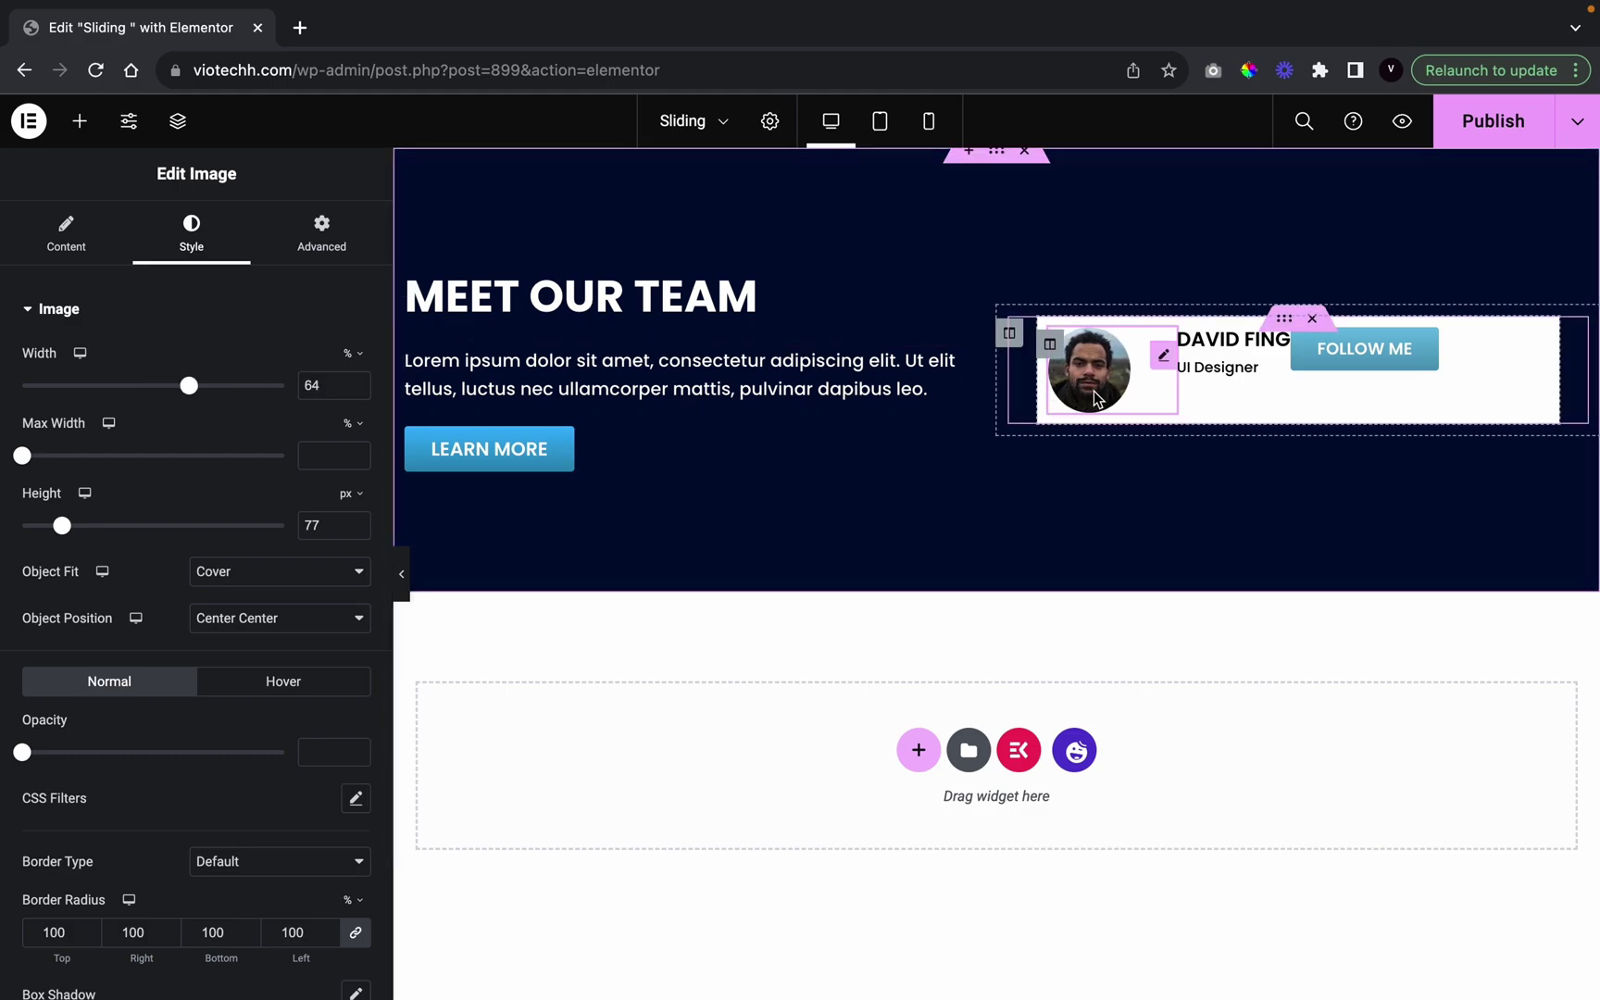
Enable a box shadow on the round member photo
scroll(242, 745, down, 2)
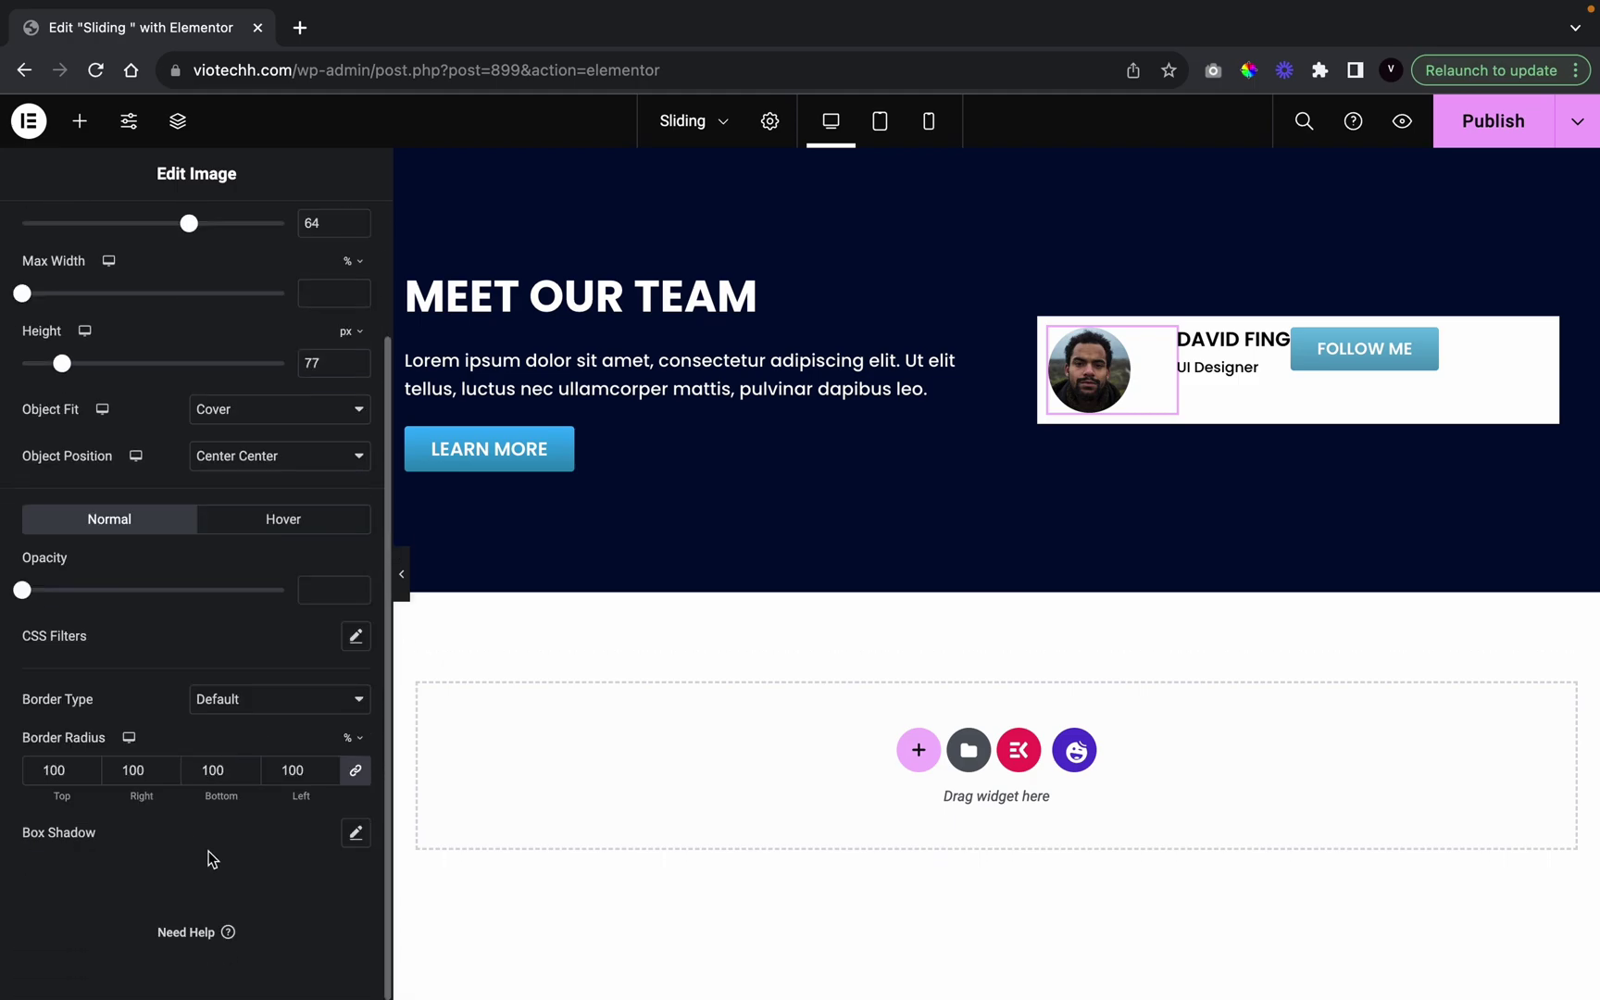
click(358, 834)
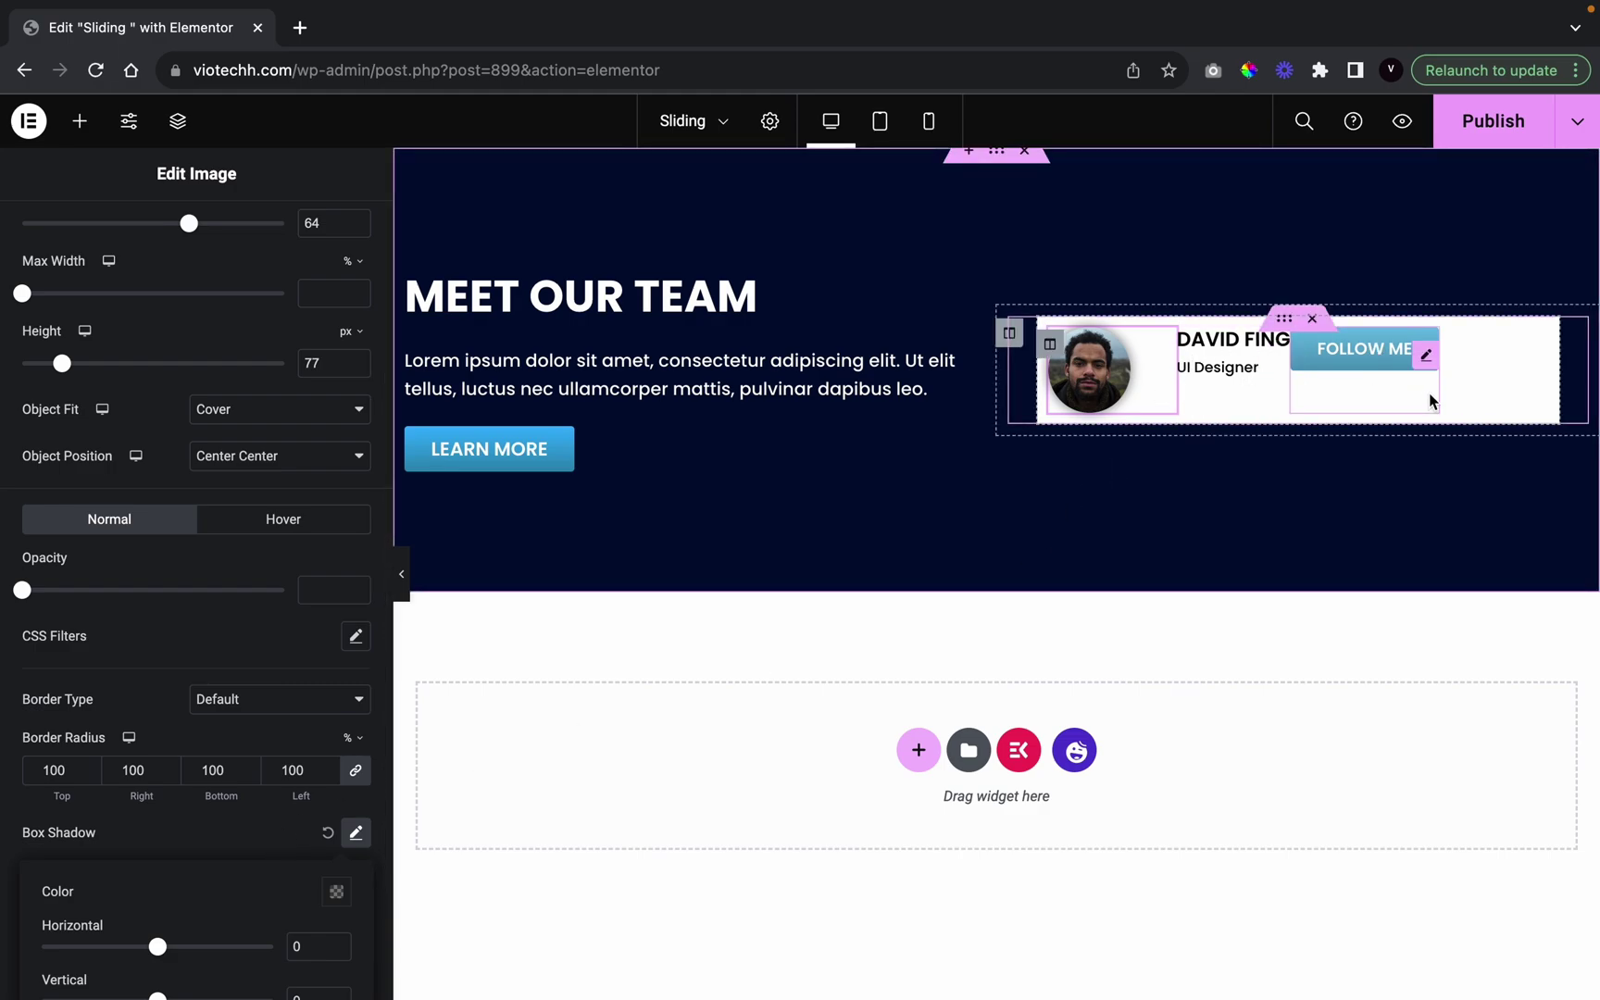
click(1054, 353)
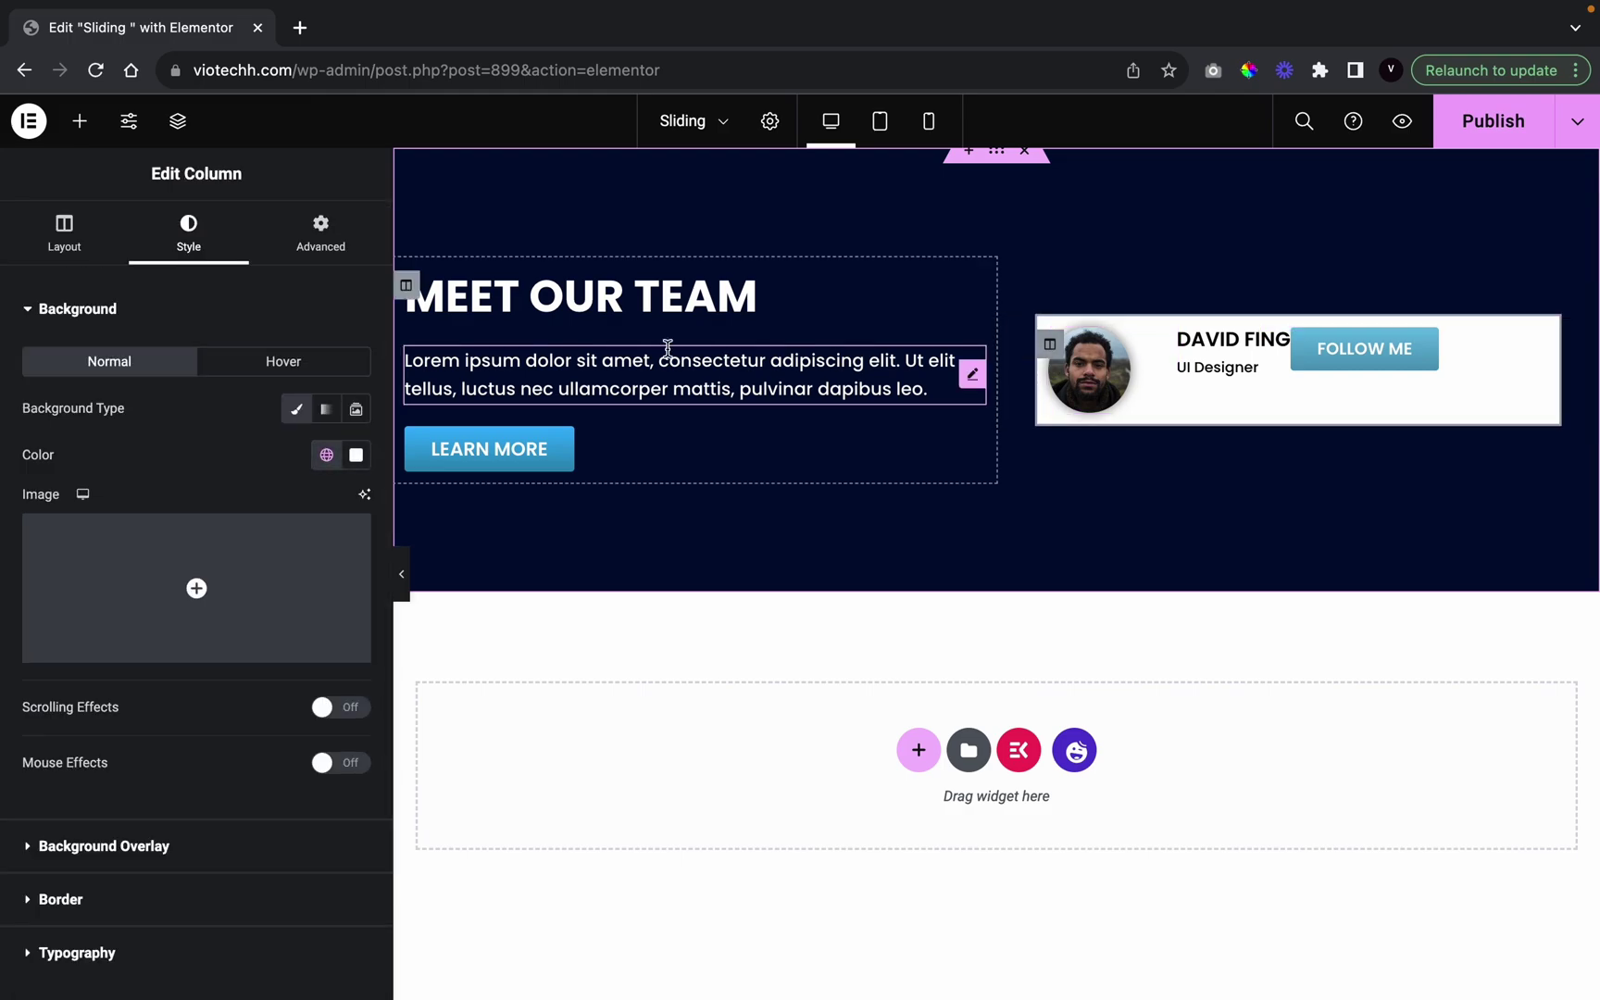
Set the card column's padding to 0, Vertical Align to Middle and Horizontal Align to Space Between
click(315, 255)
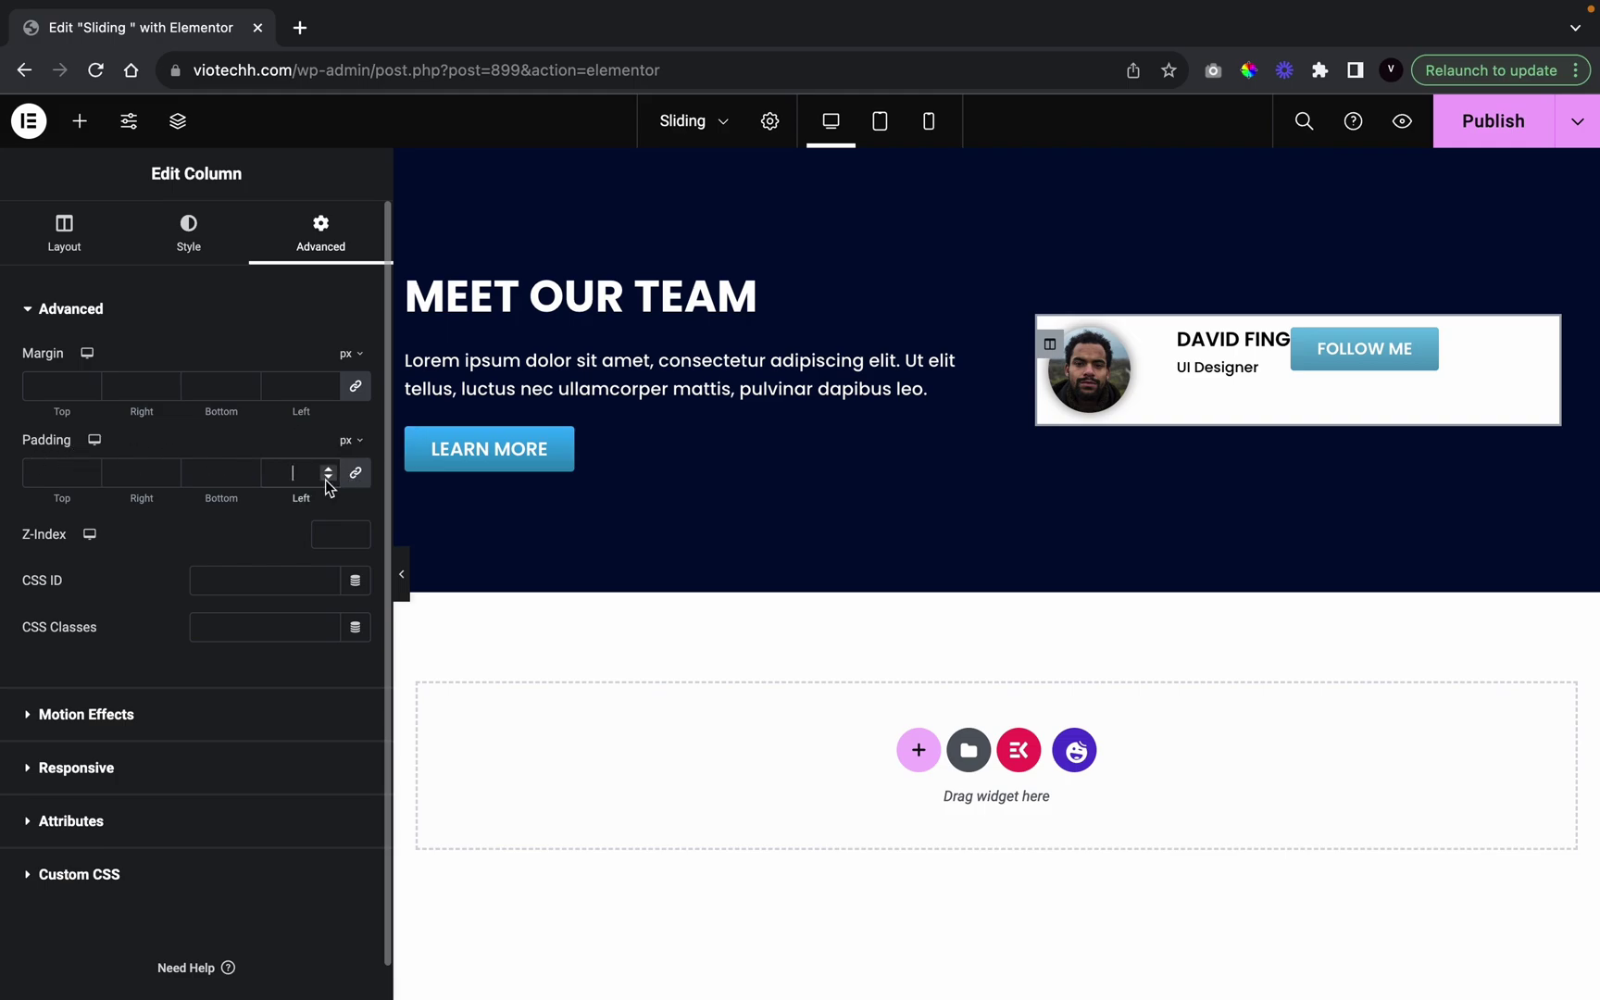
text(0)
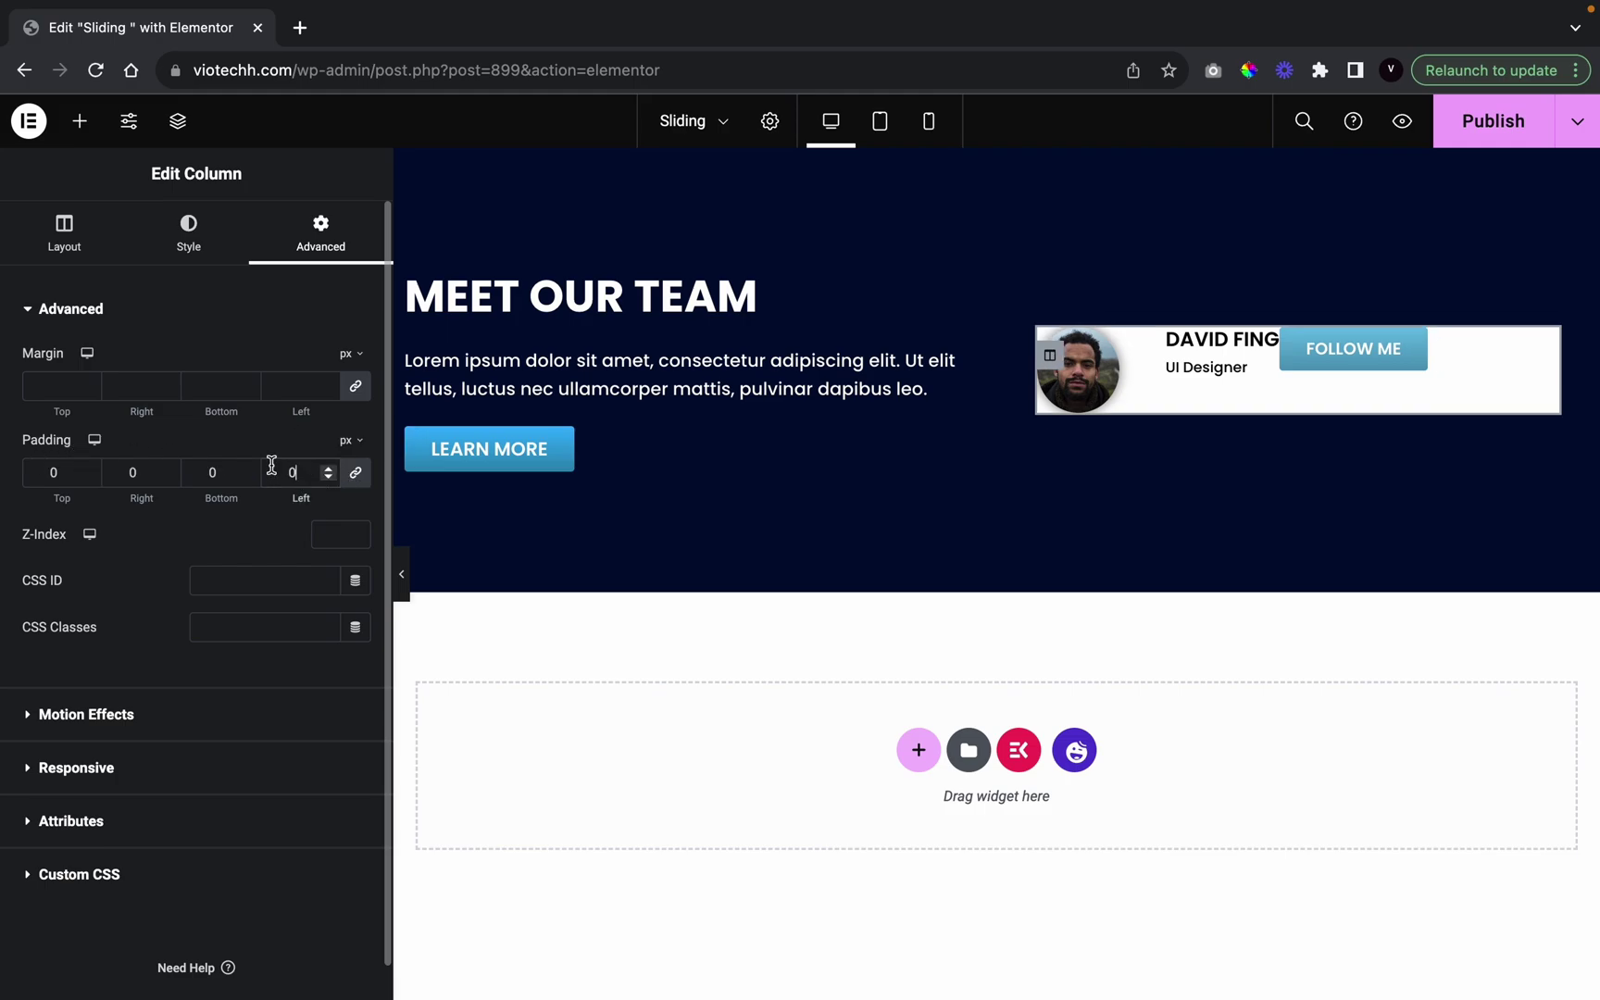
click(104, 239)
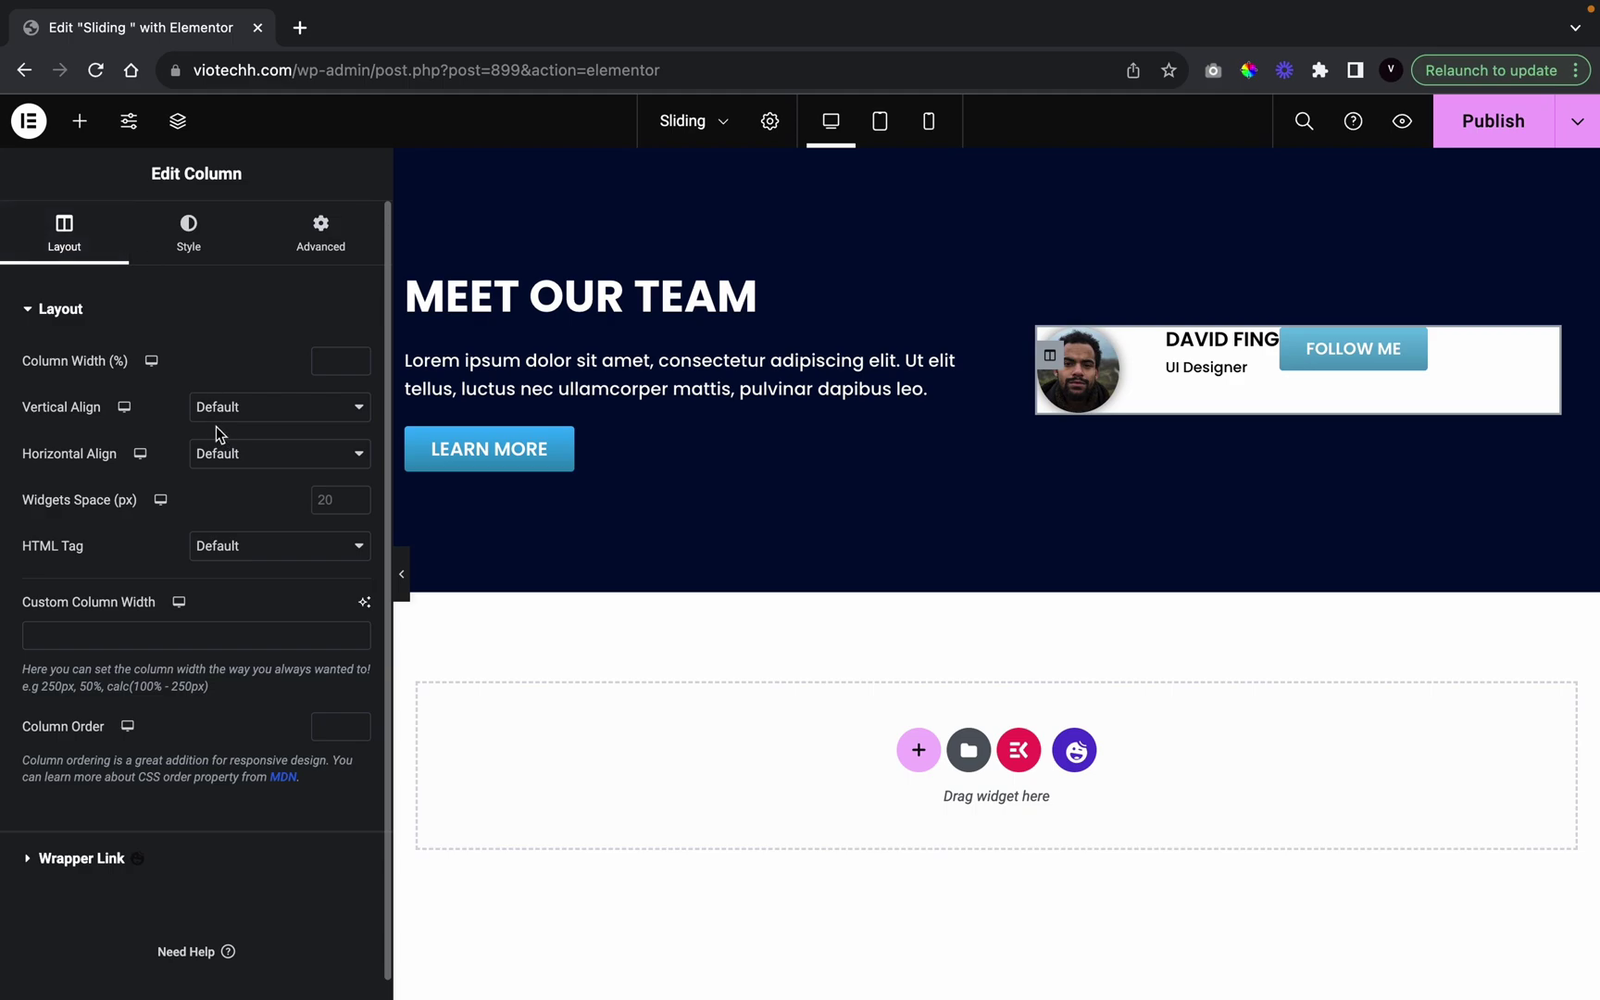
click(213, 407)
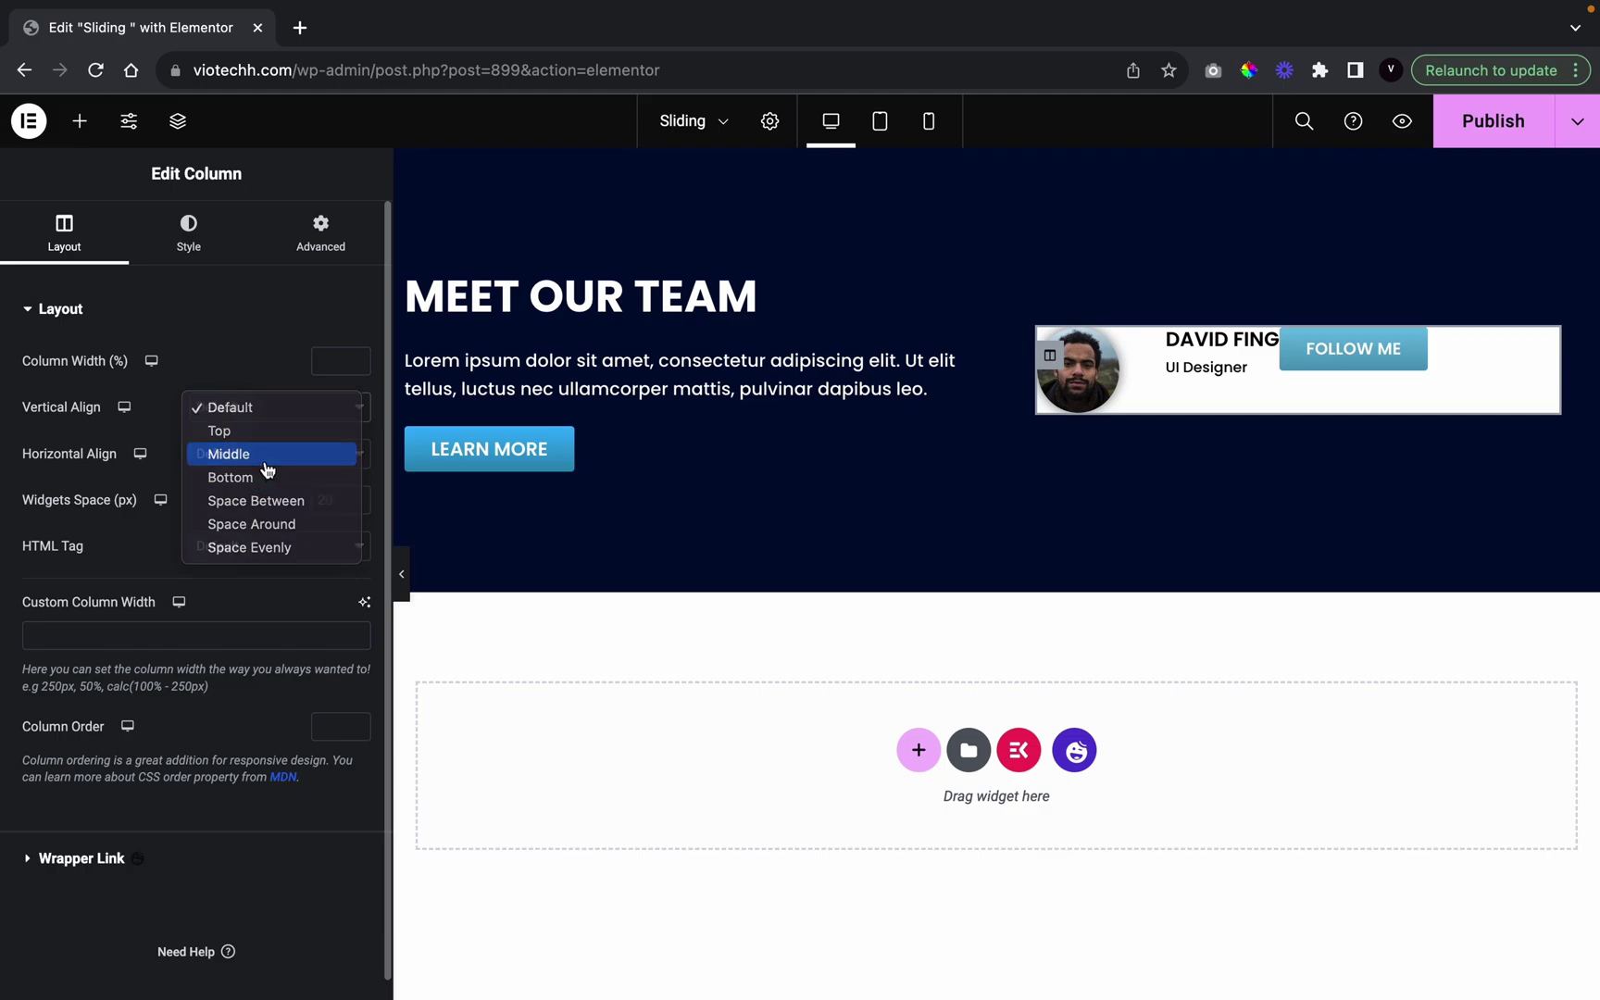
click(265, 460)
click(227, 457)
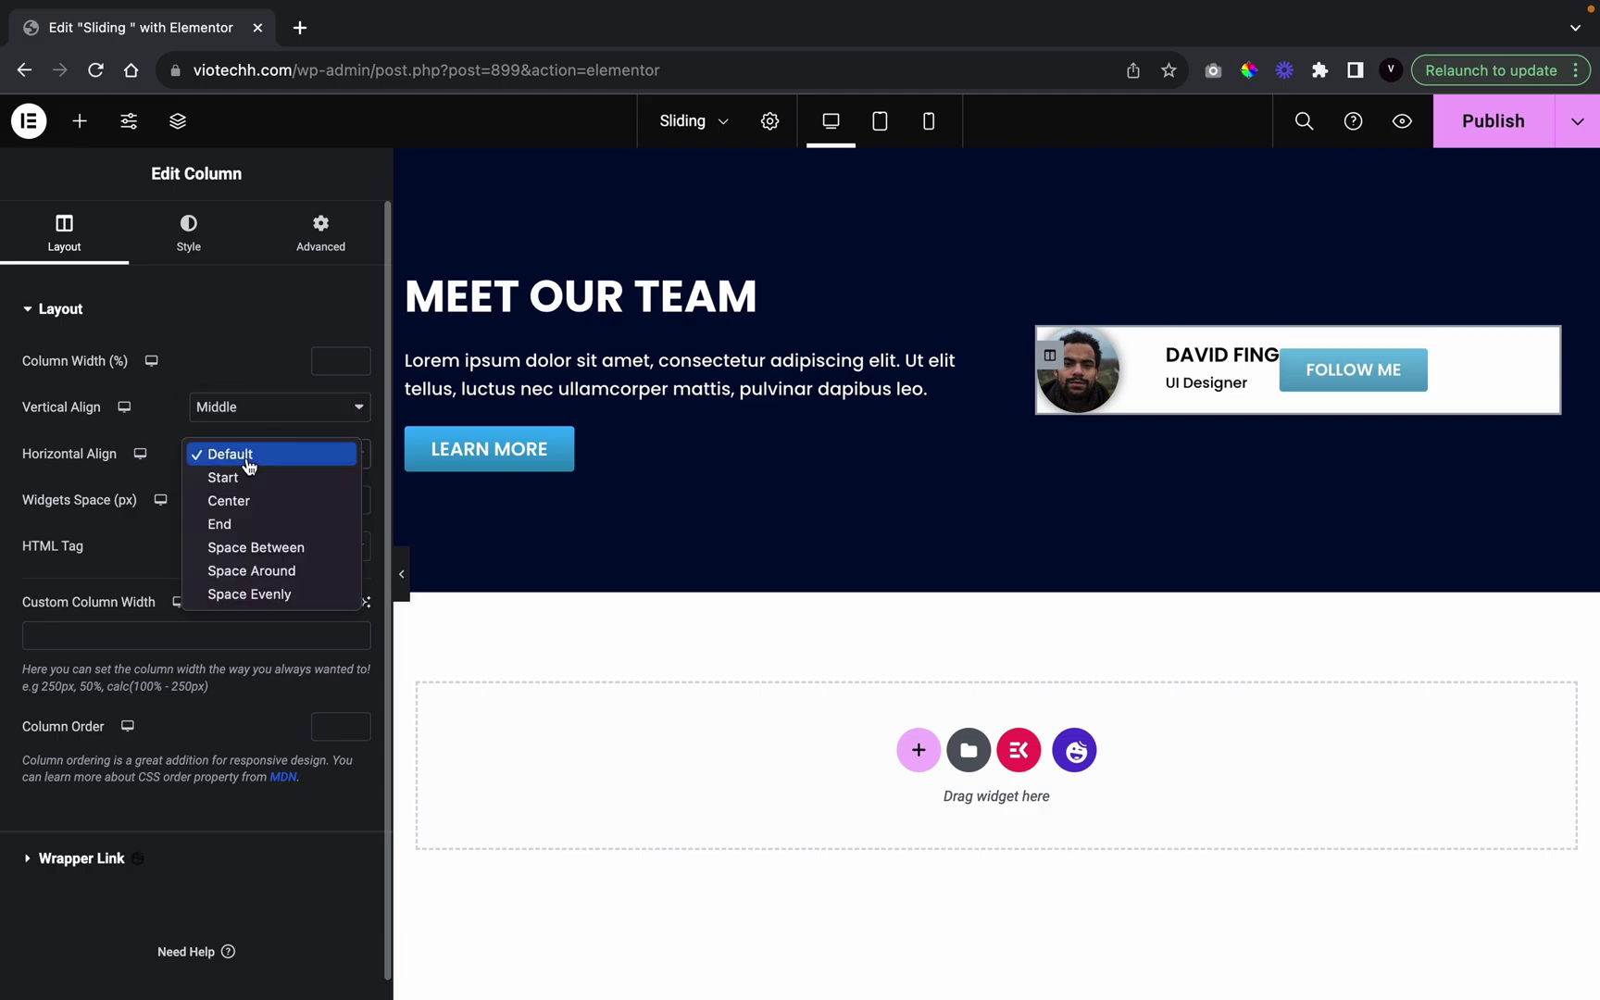
click(250, 547)
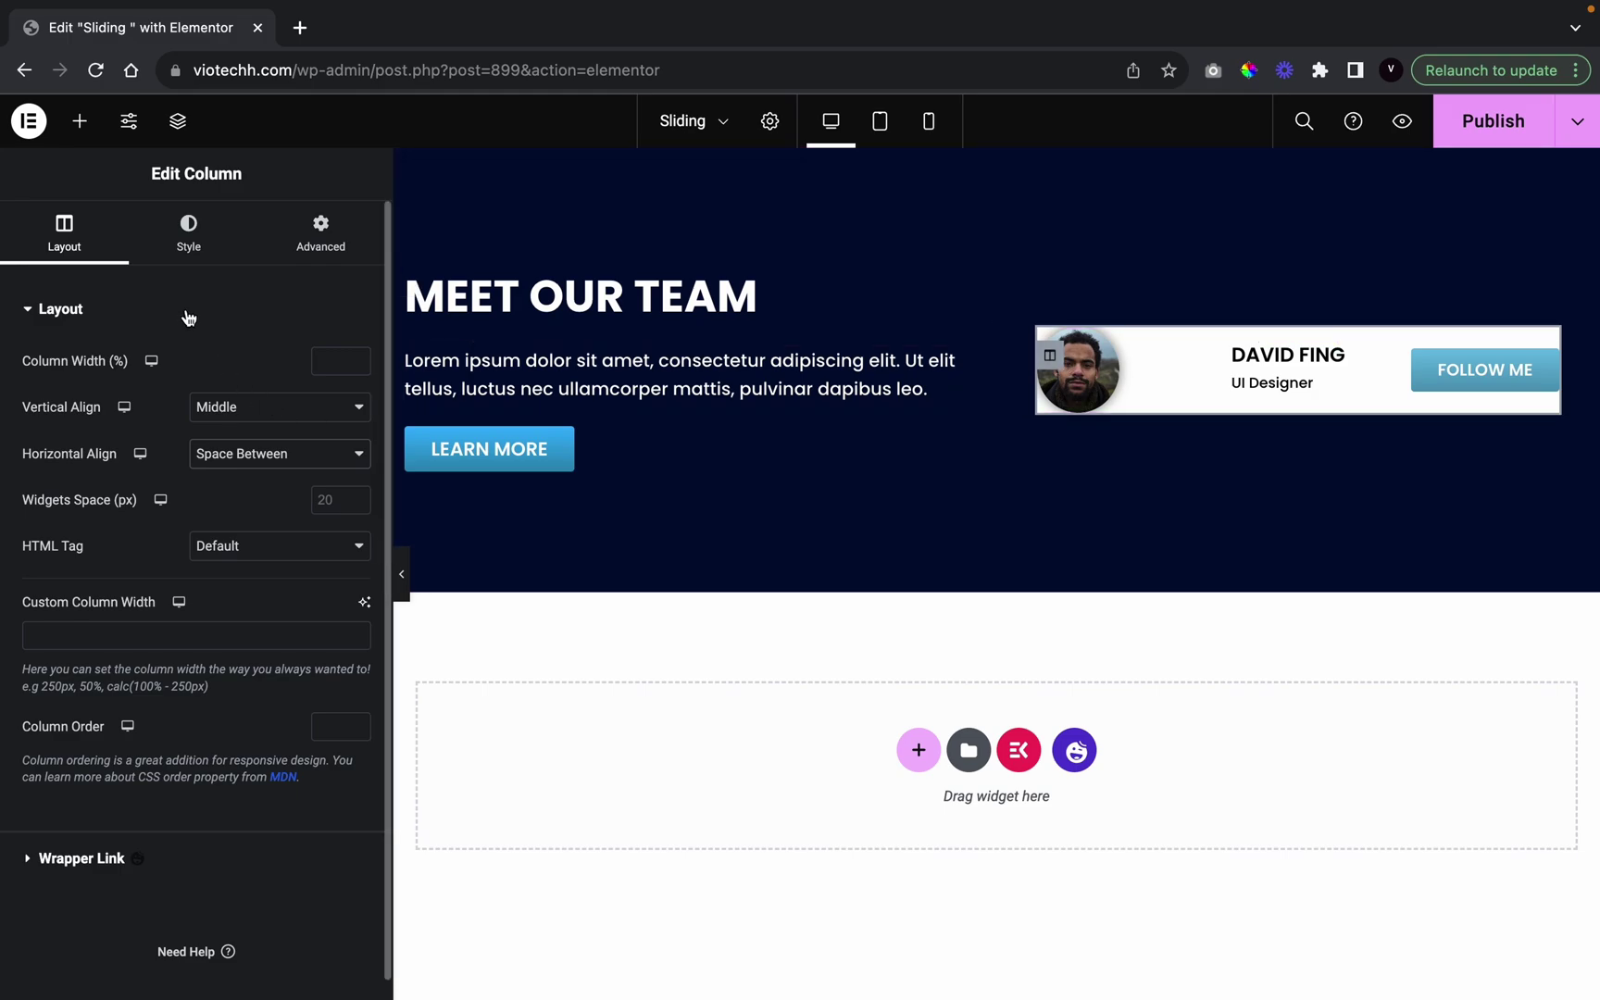
click(188, 235)
Give the card column a 100 px border radius on all corners and preview the pill shape
scroll(142, 767, down, 2)
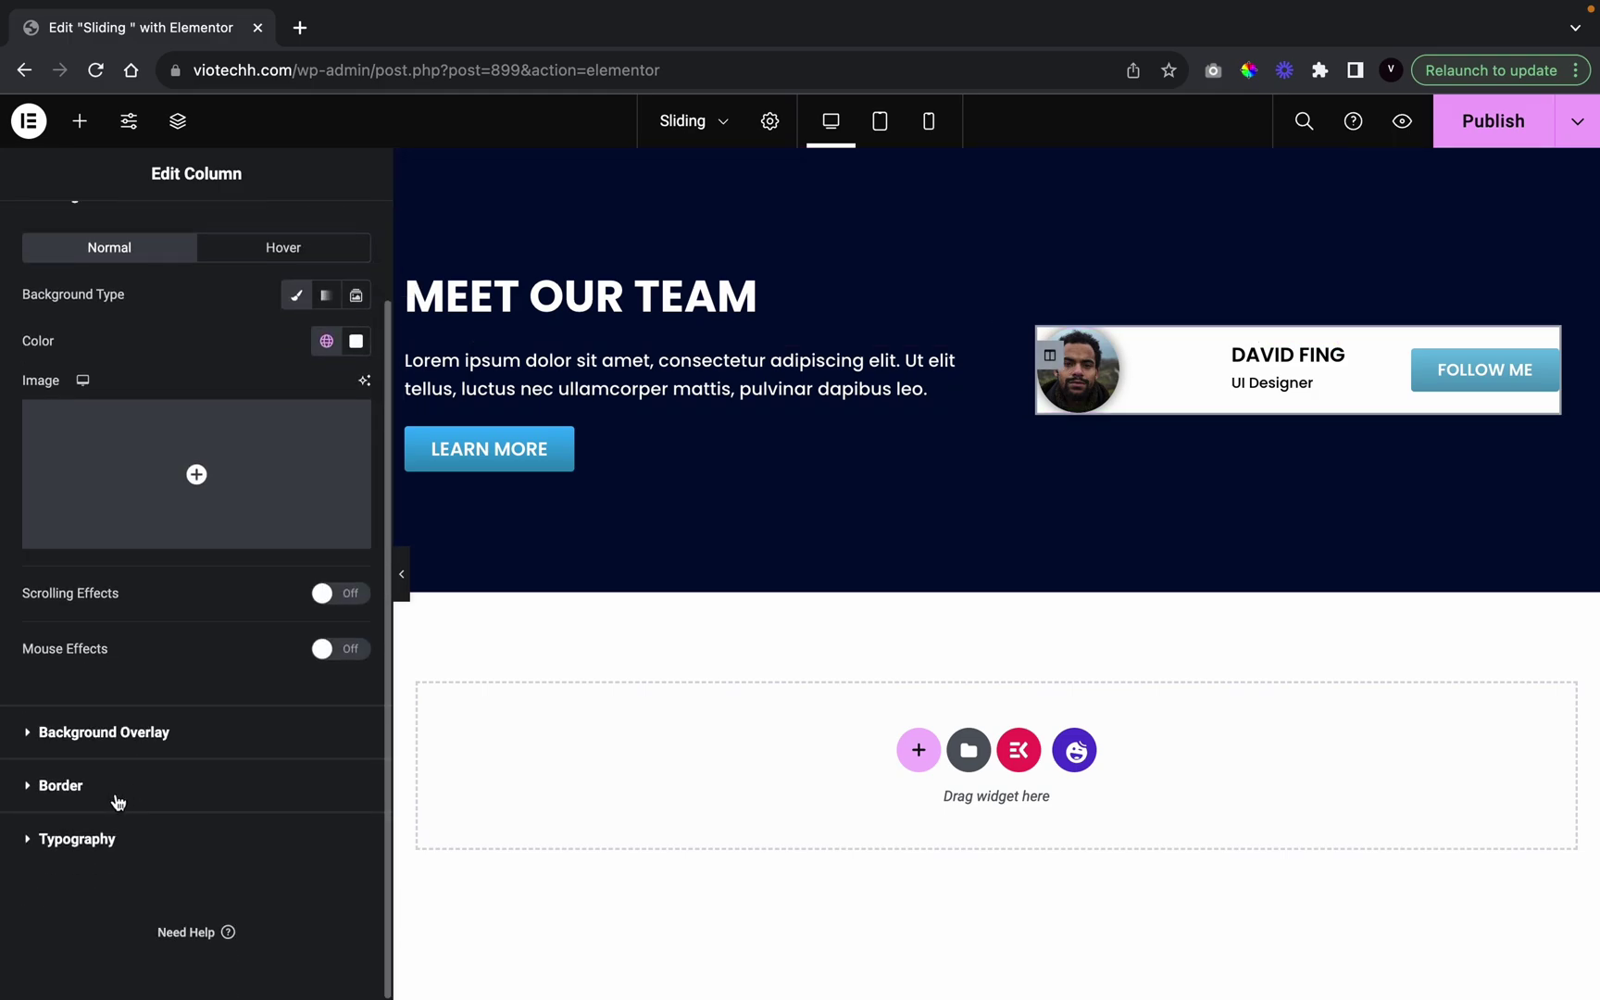
click(117, 798)
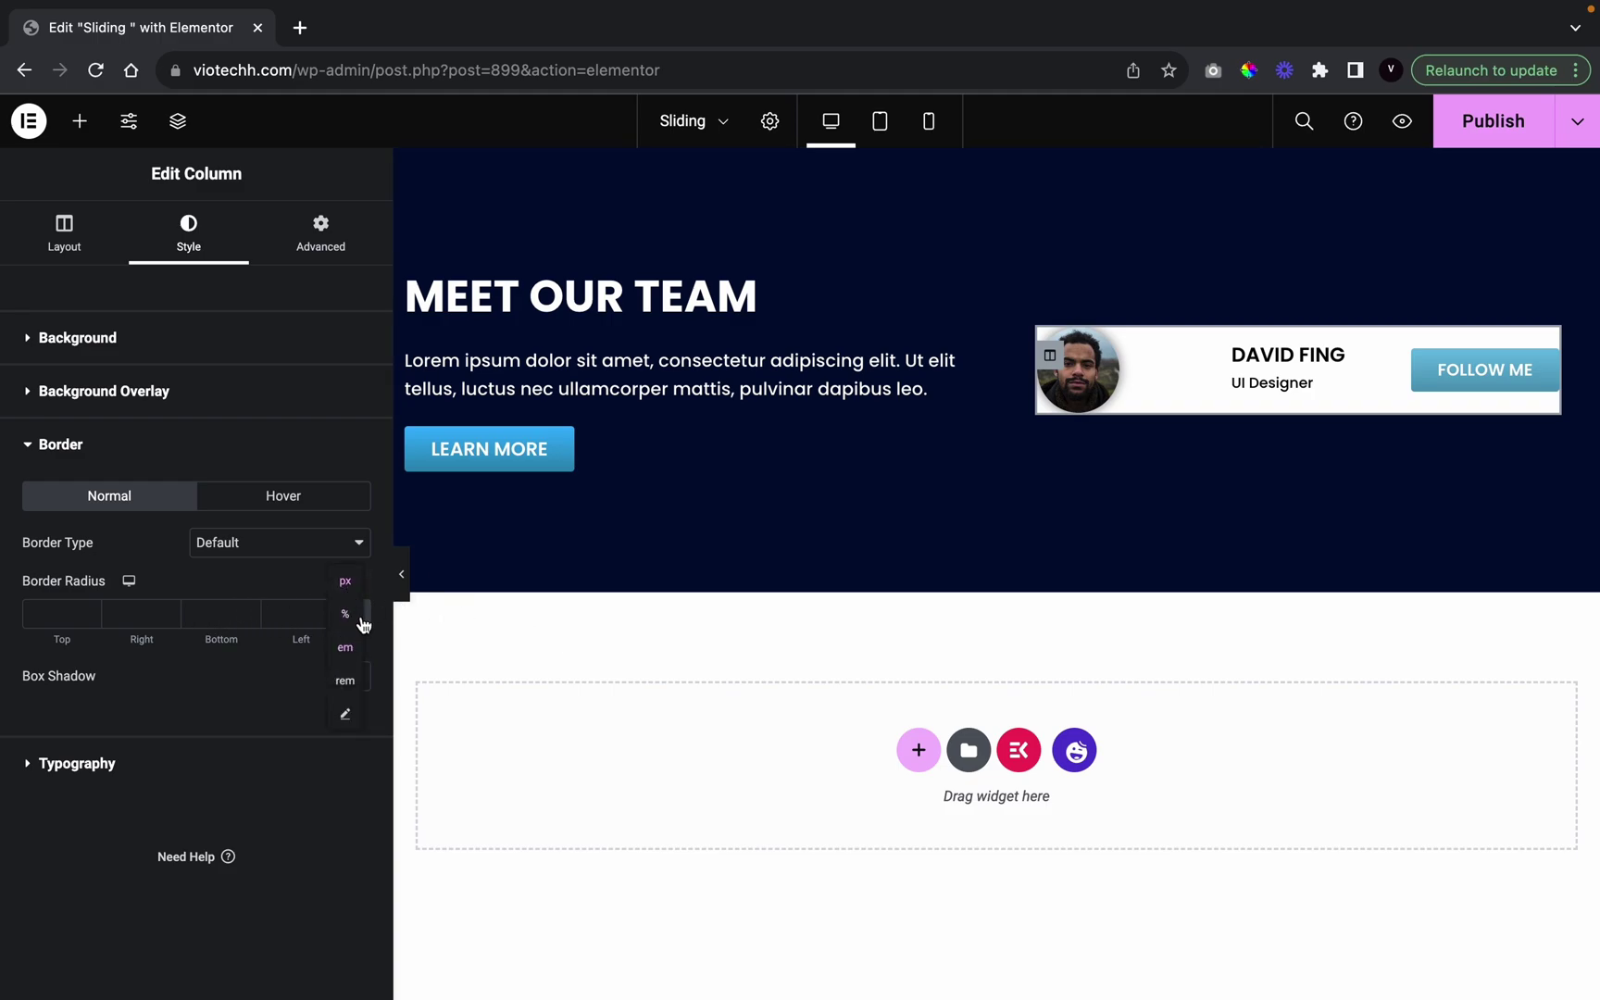
click(359, 615)
click(287, 613)
text(100)
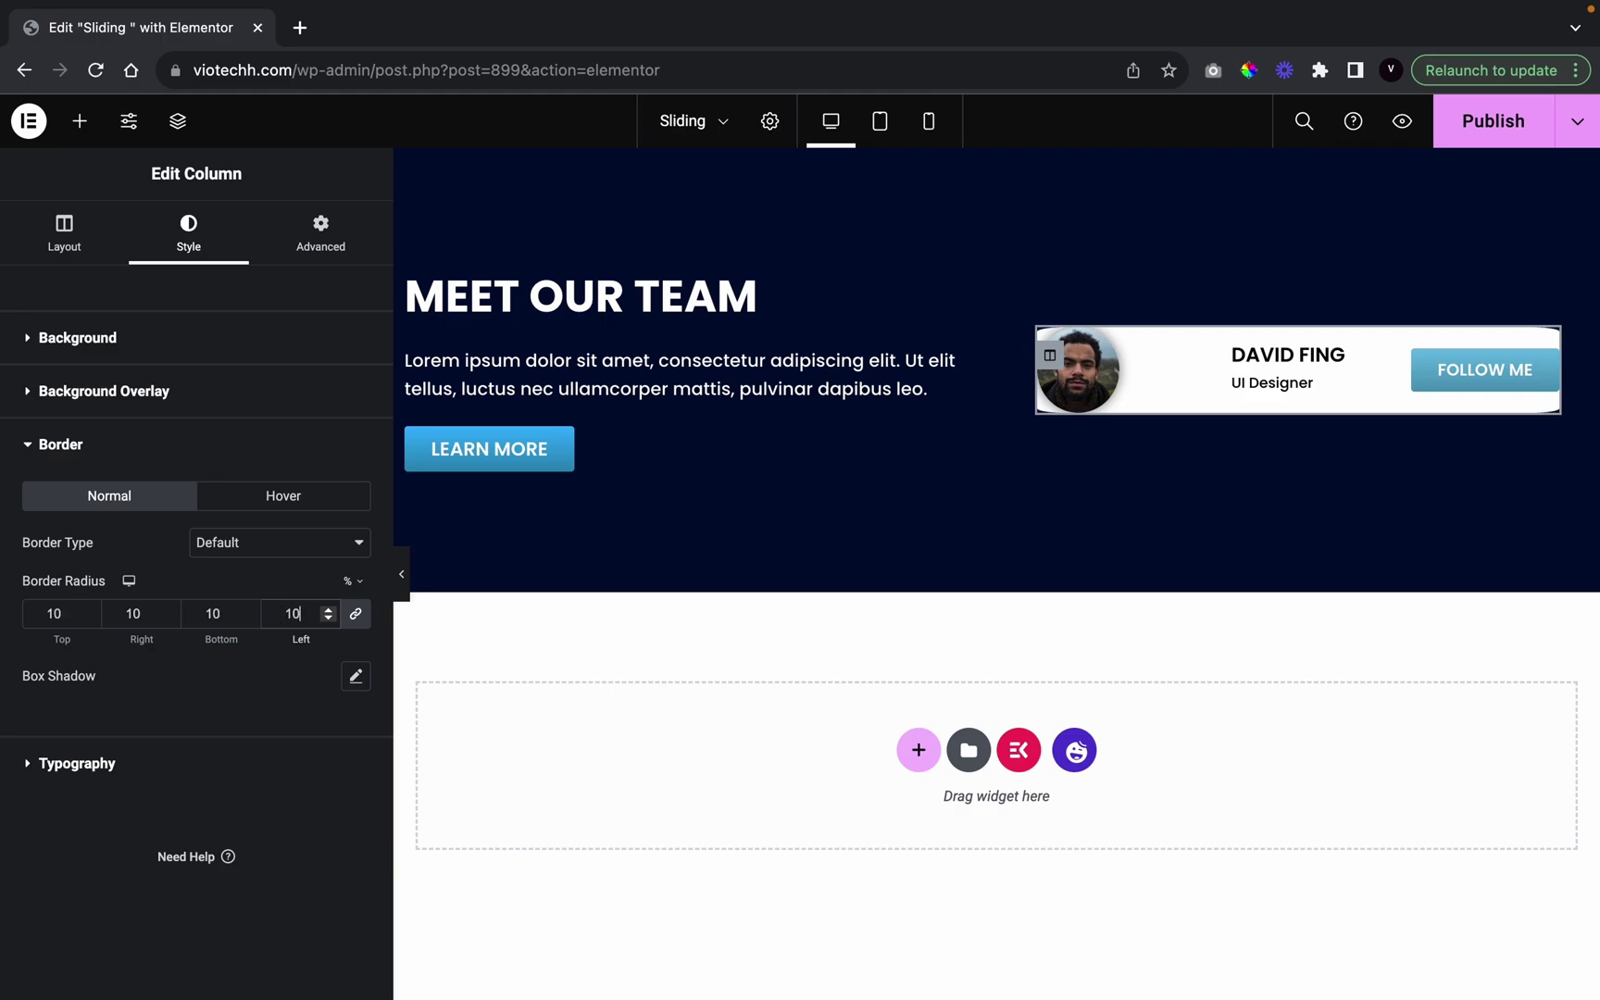
key(BackSpace)
key(BackSpace)
key(BackSpace)
click(352, 611)
click(294, 614)
text(100)
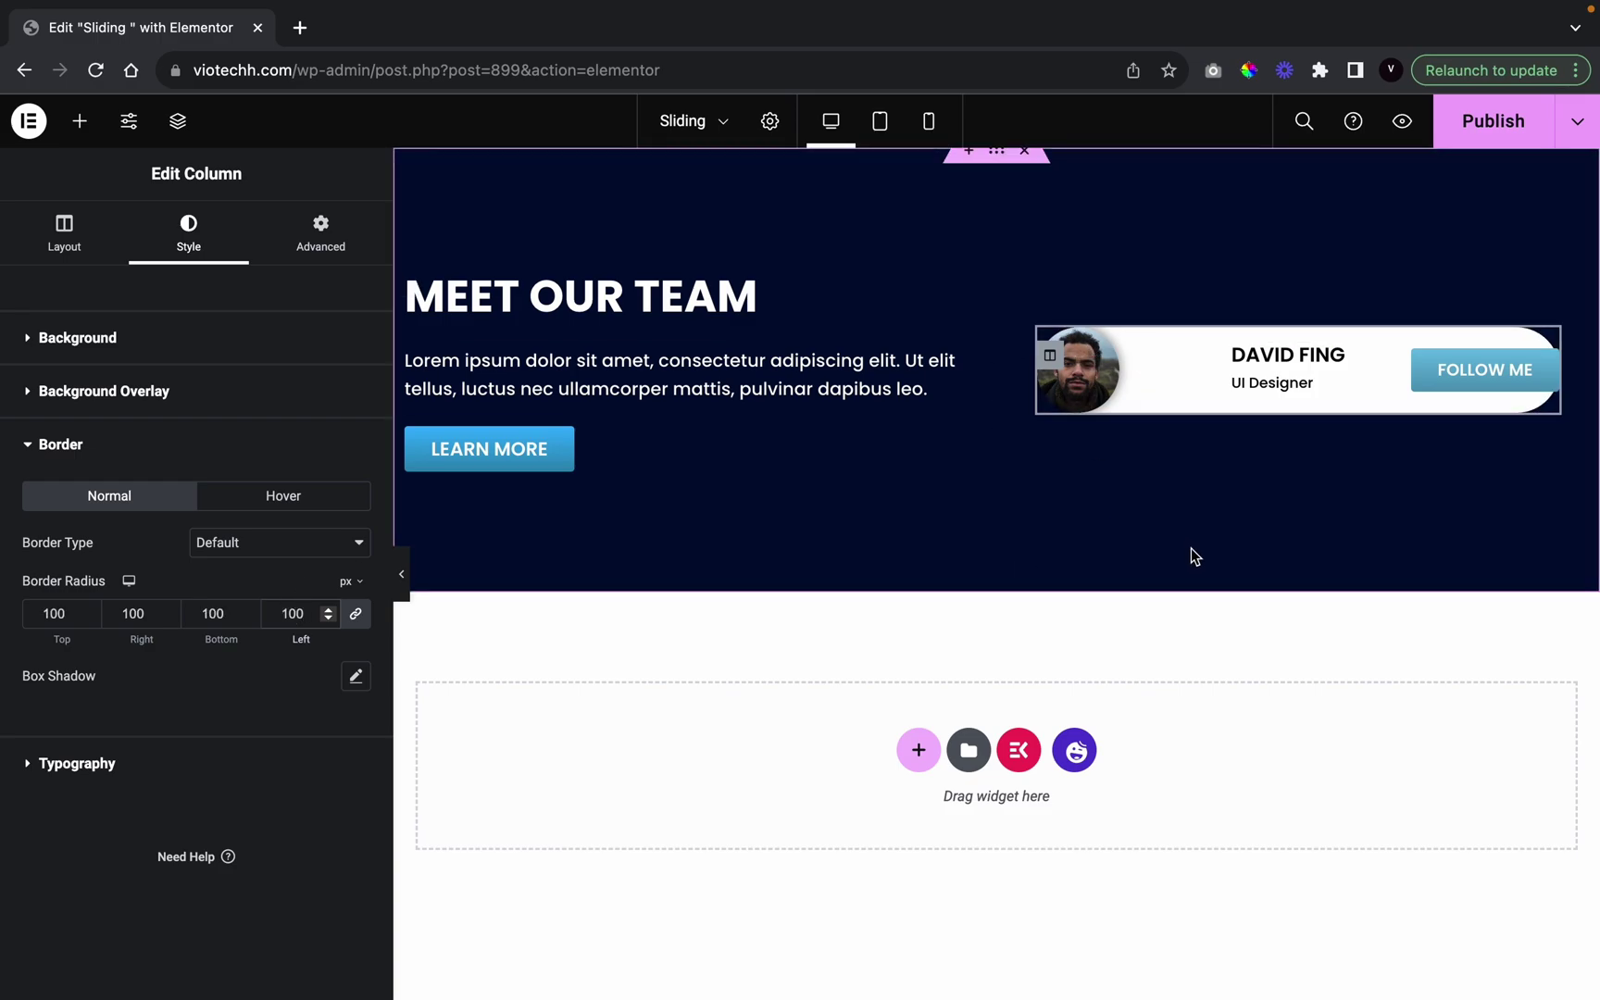
click(401, 579)
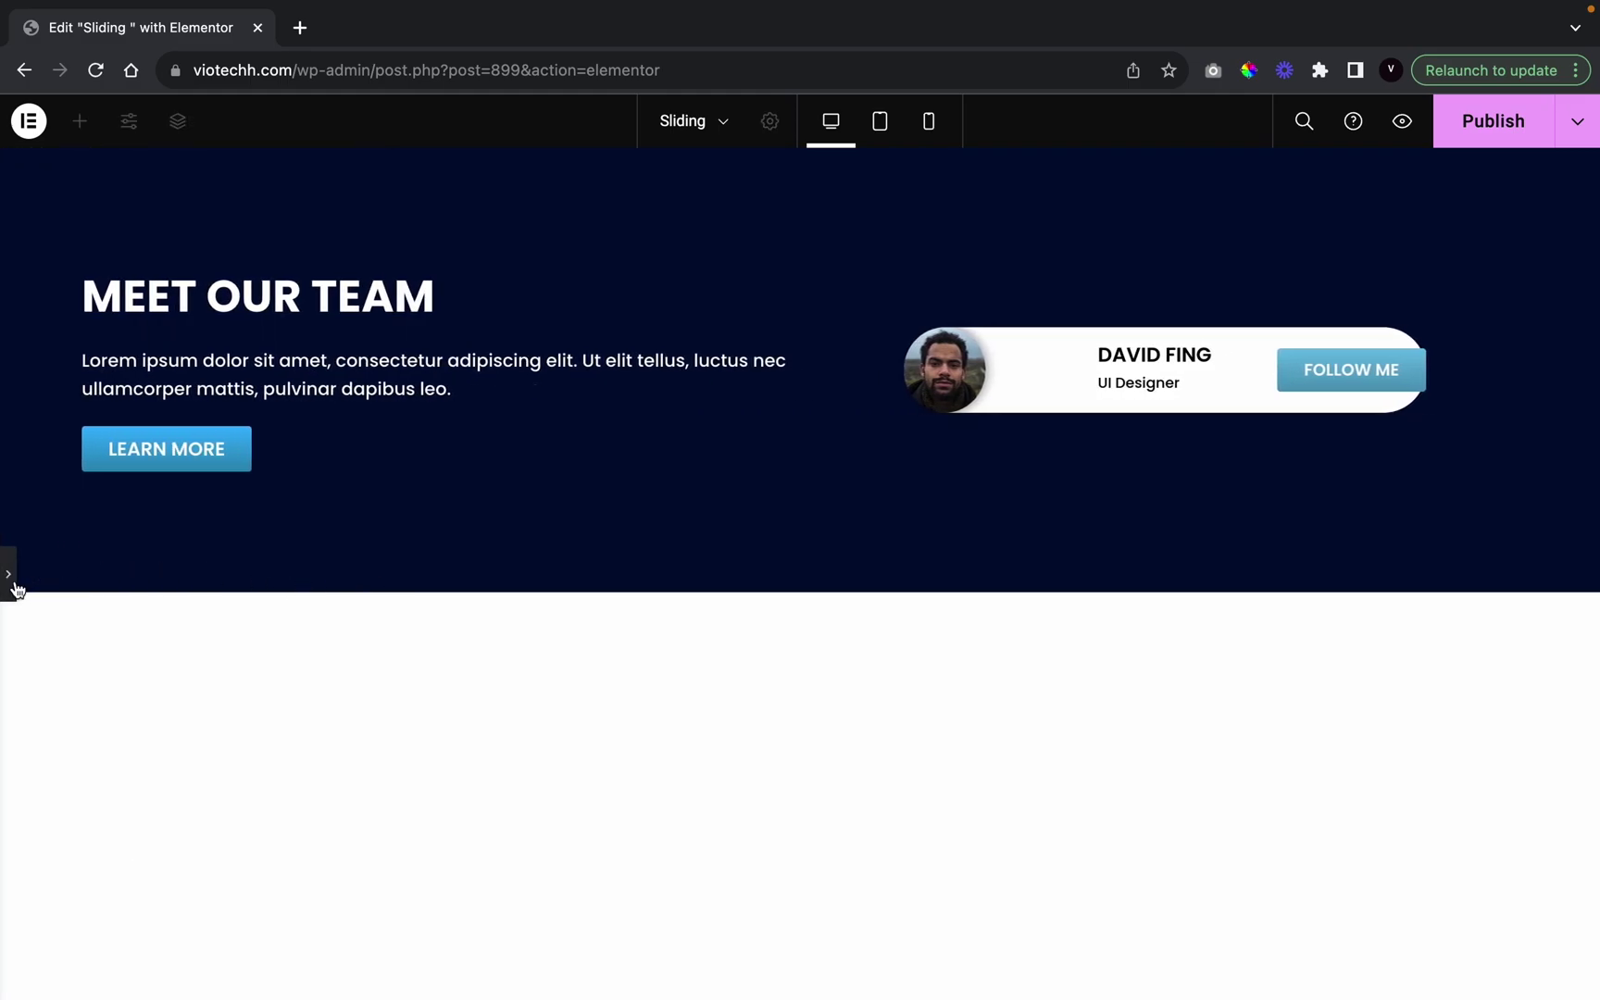
click(14, 582)
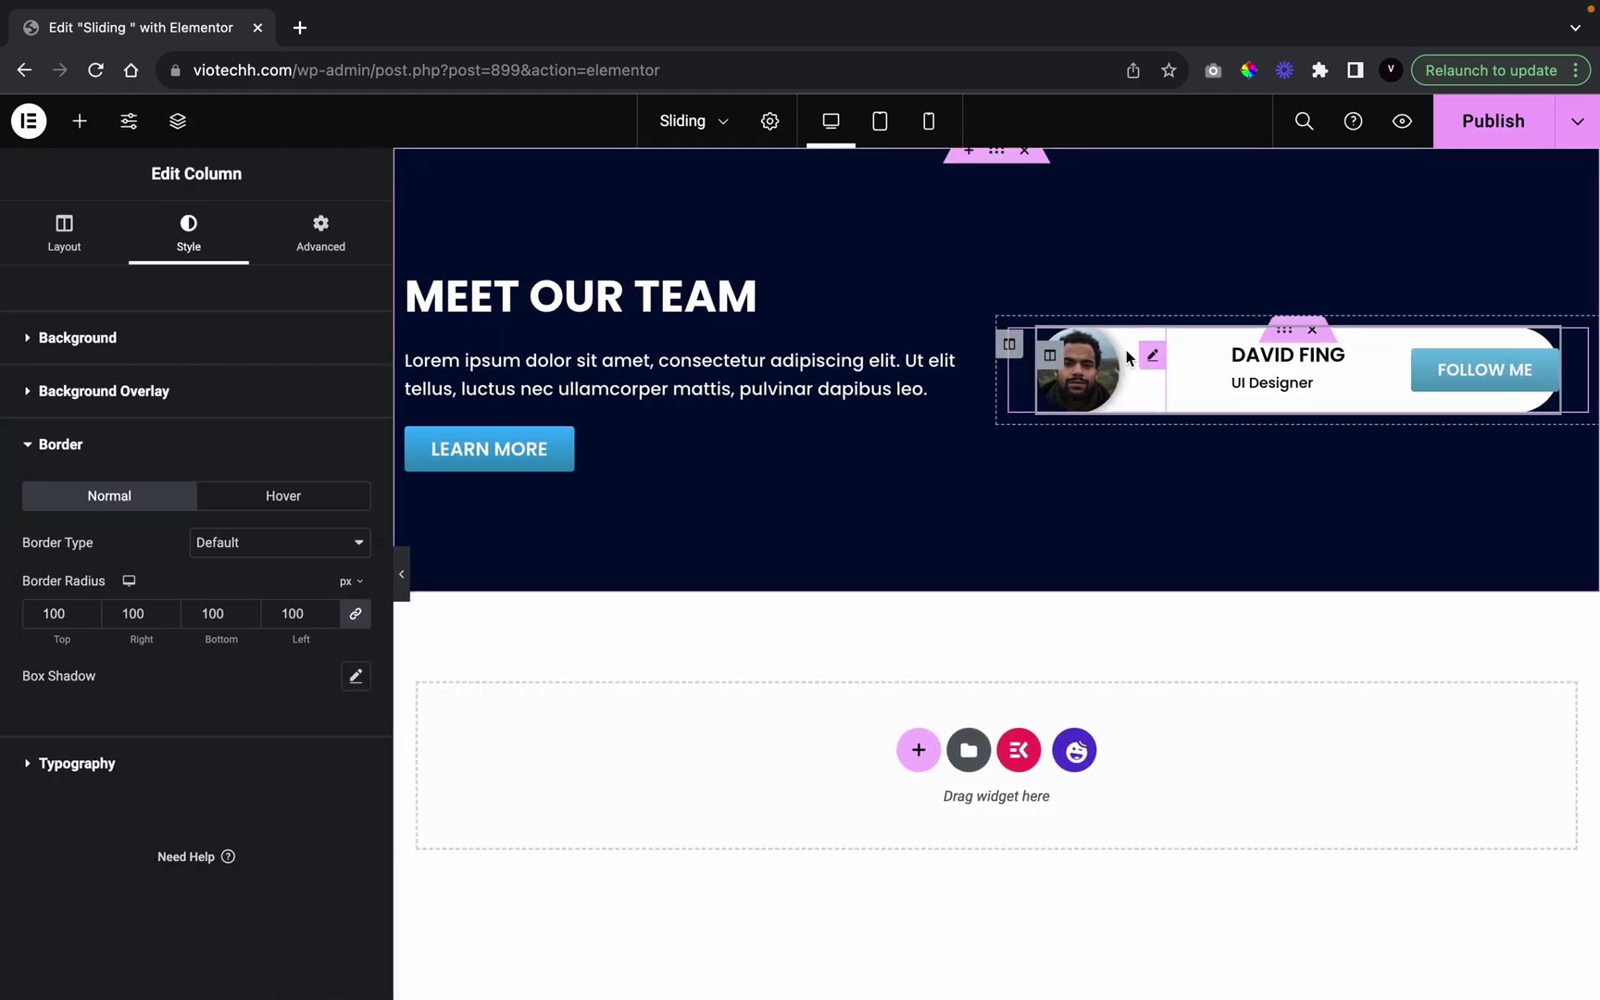
Zero the member photo's margins and set its left margin to 4 px
click(1160, 358)
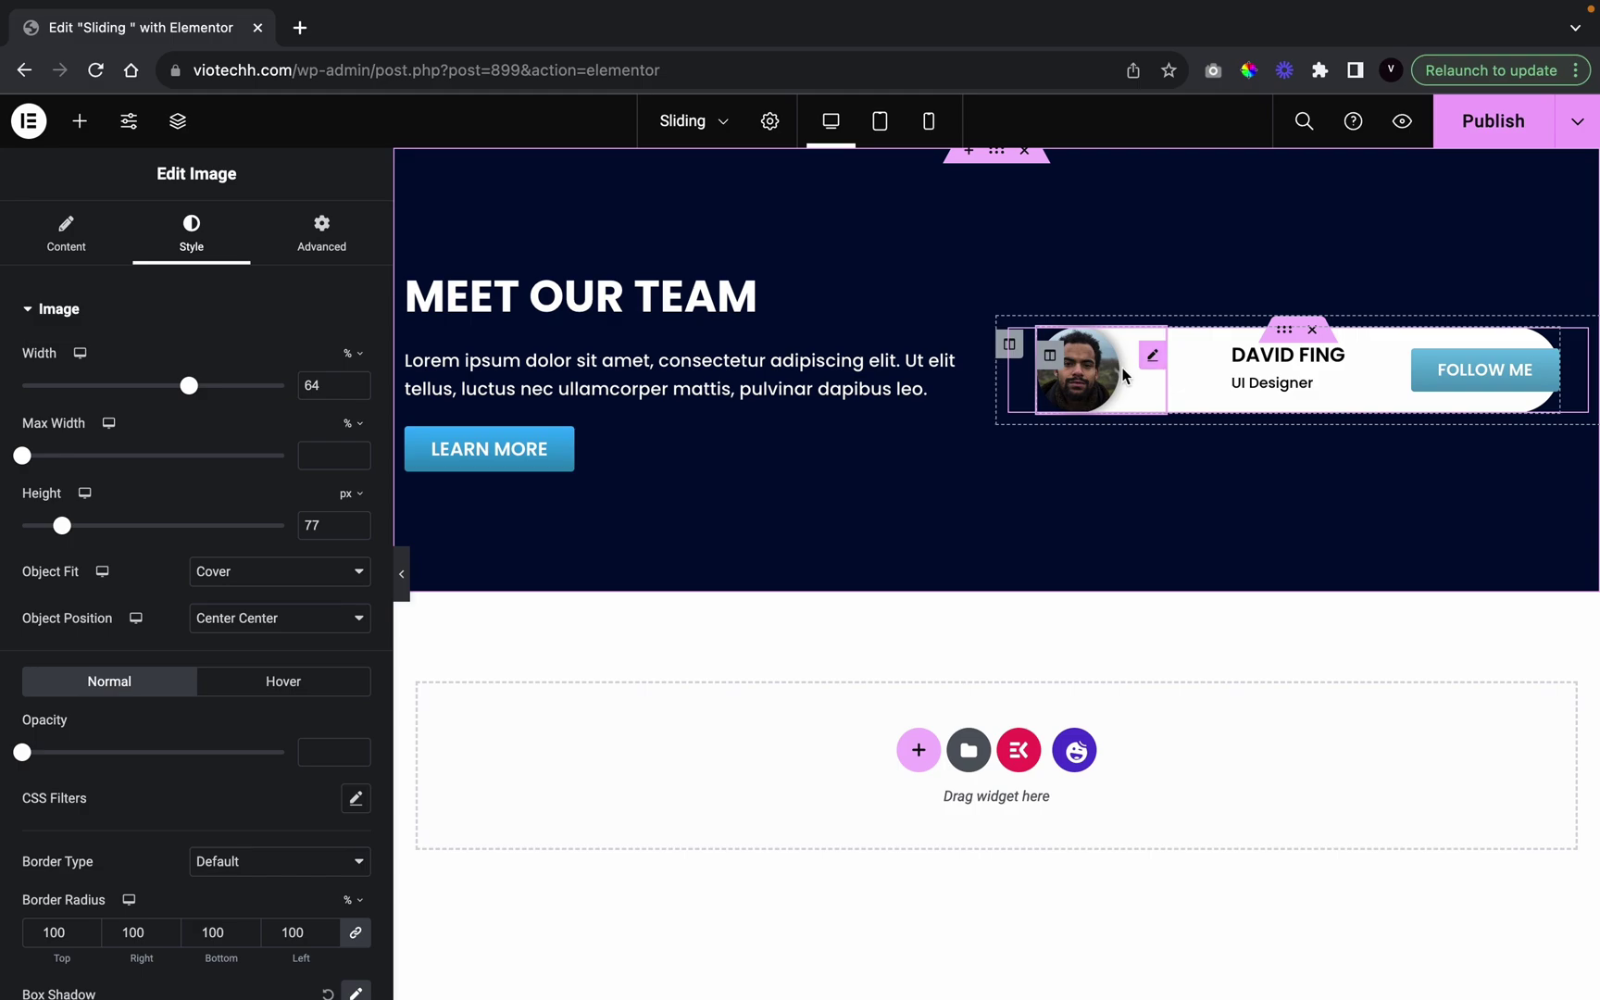
click(310, 233)
click(356, 385)
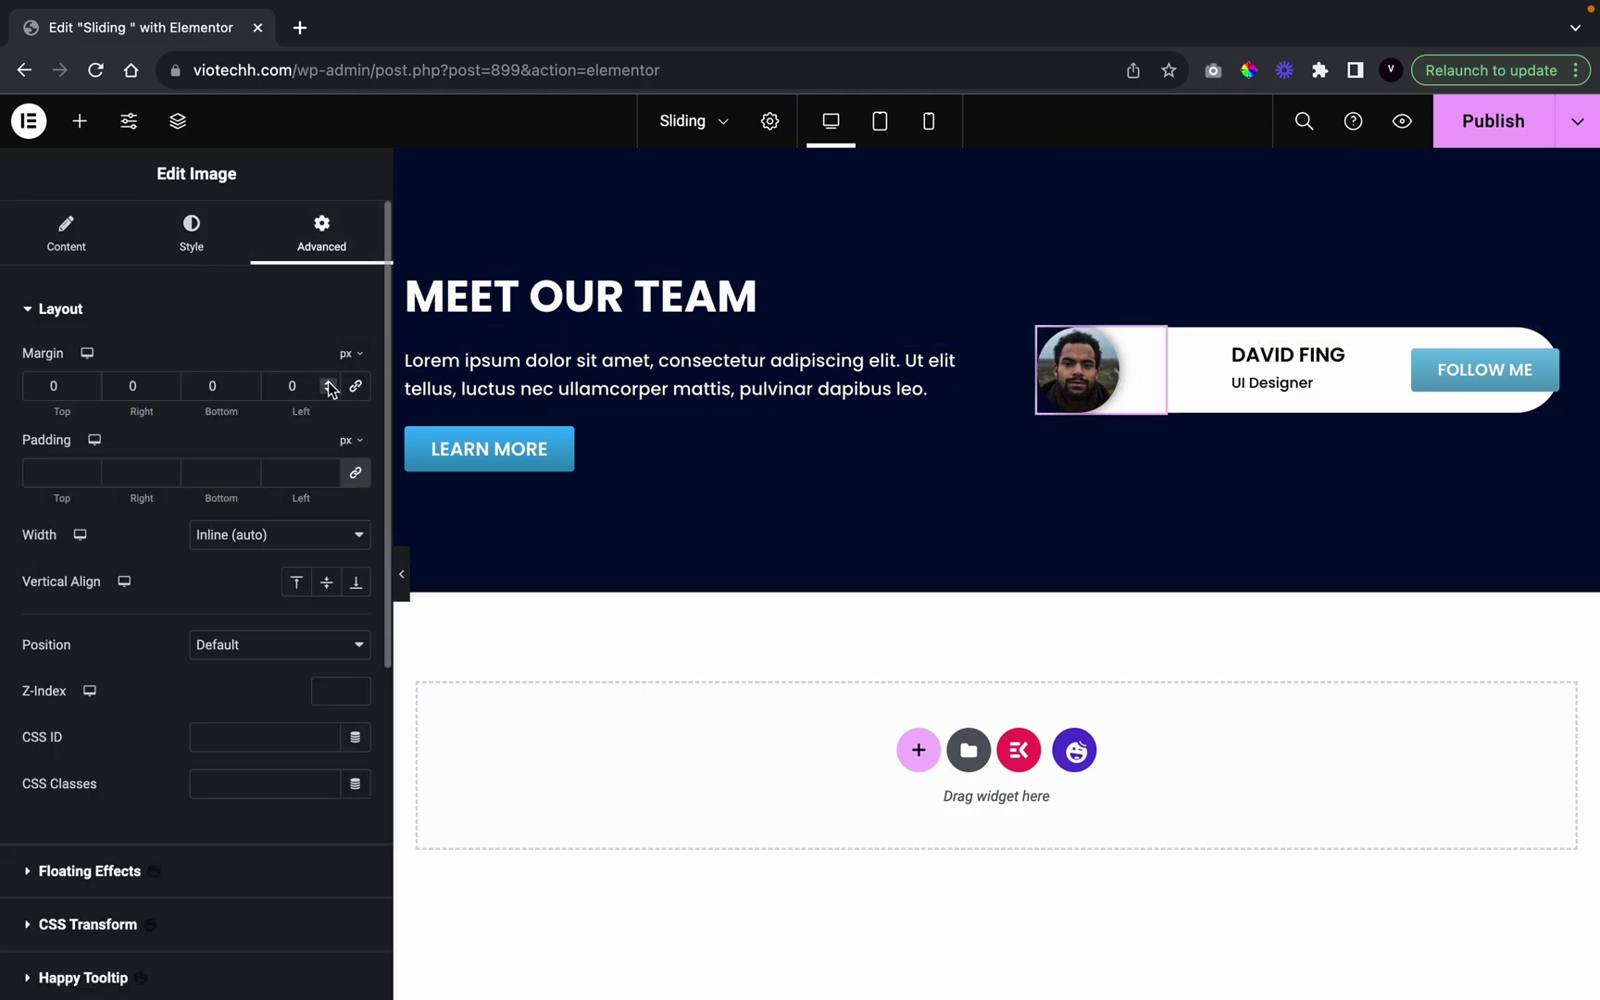
click(330, 383)
click(330, 383)
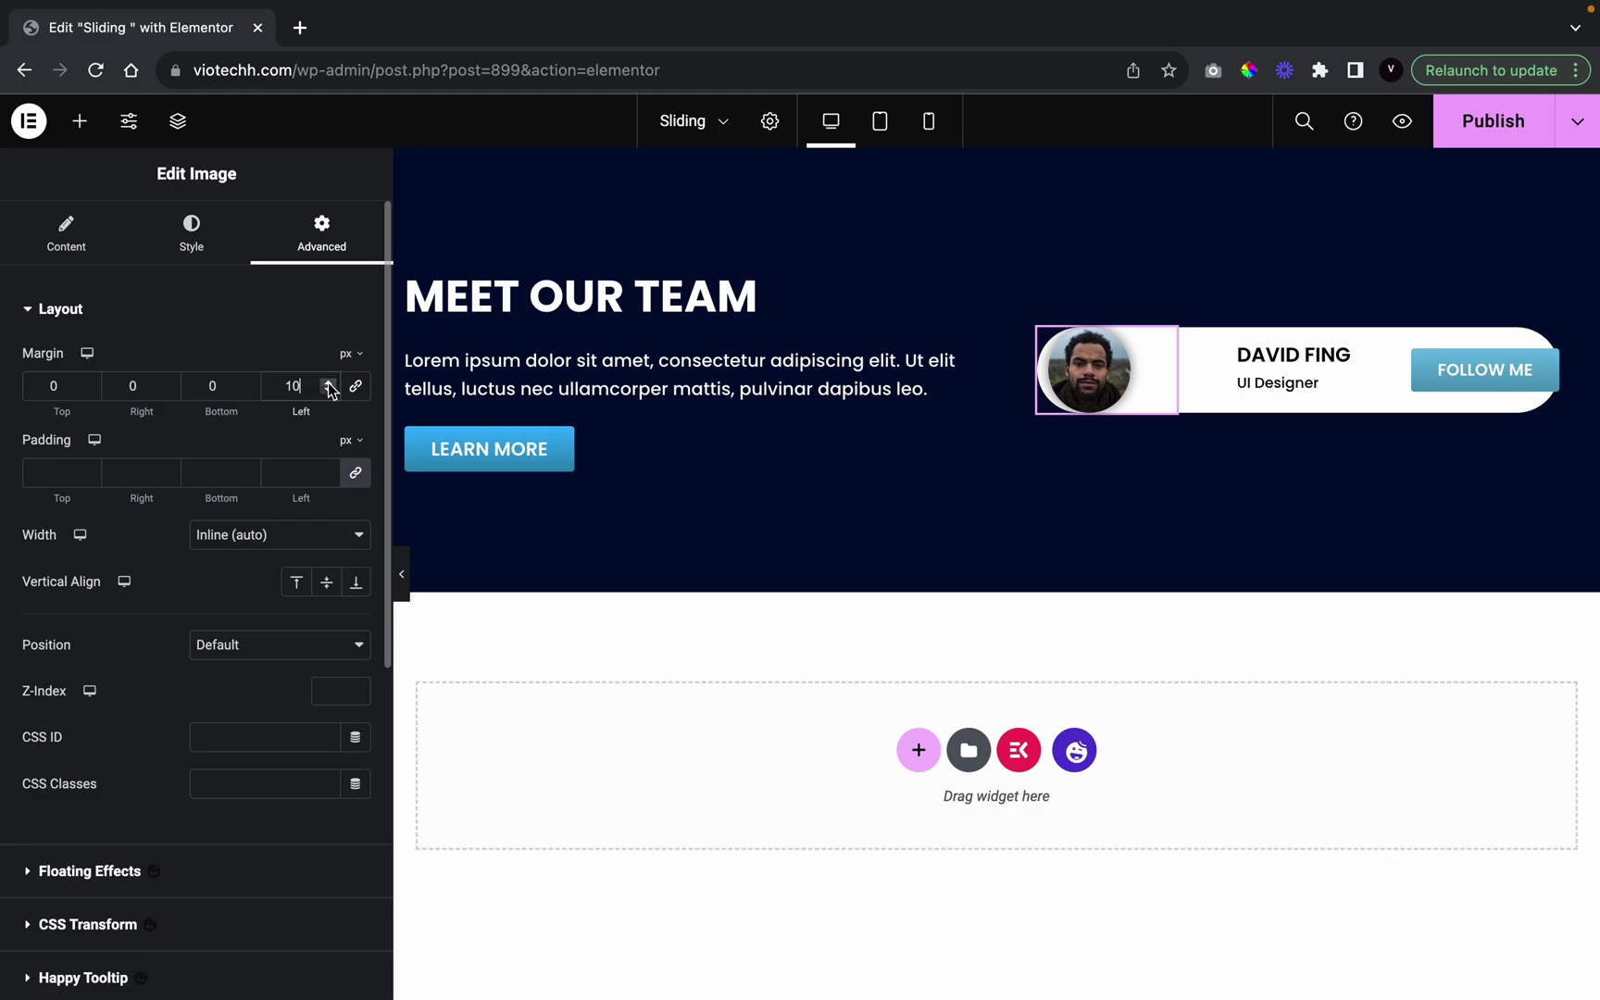
click(327, 391)
click(328, 391)
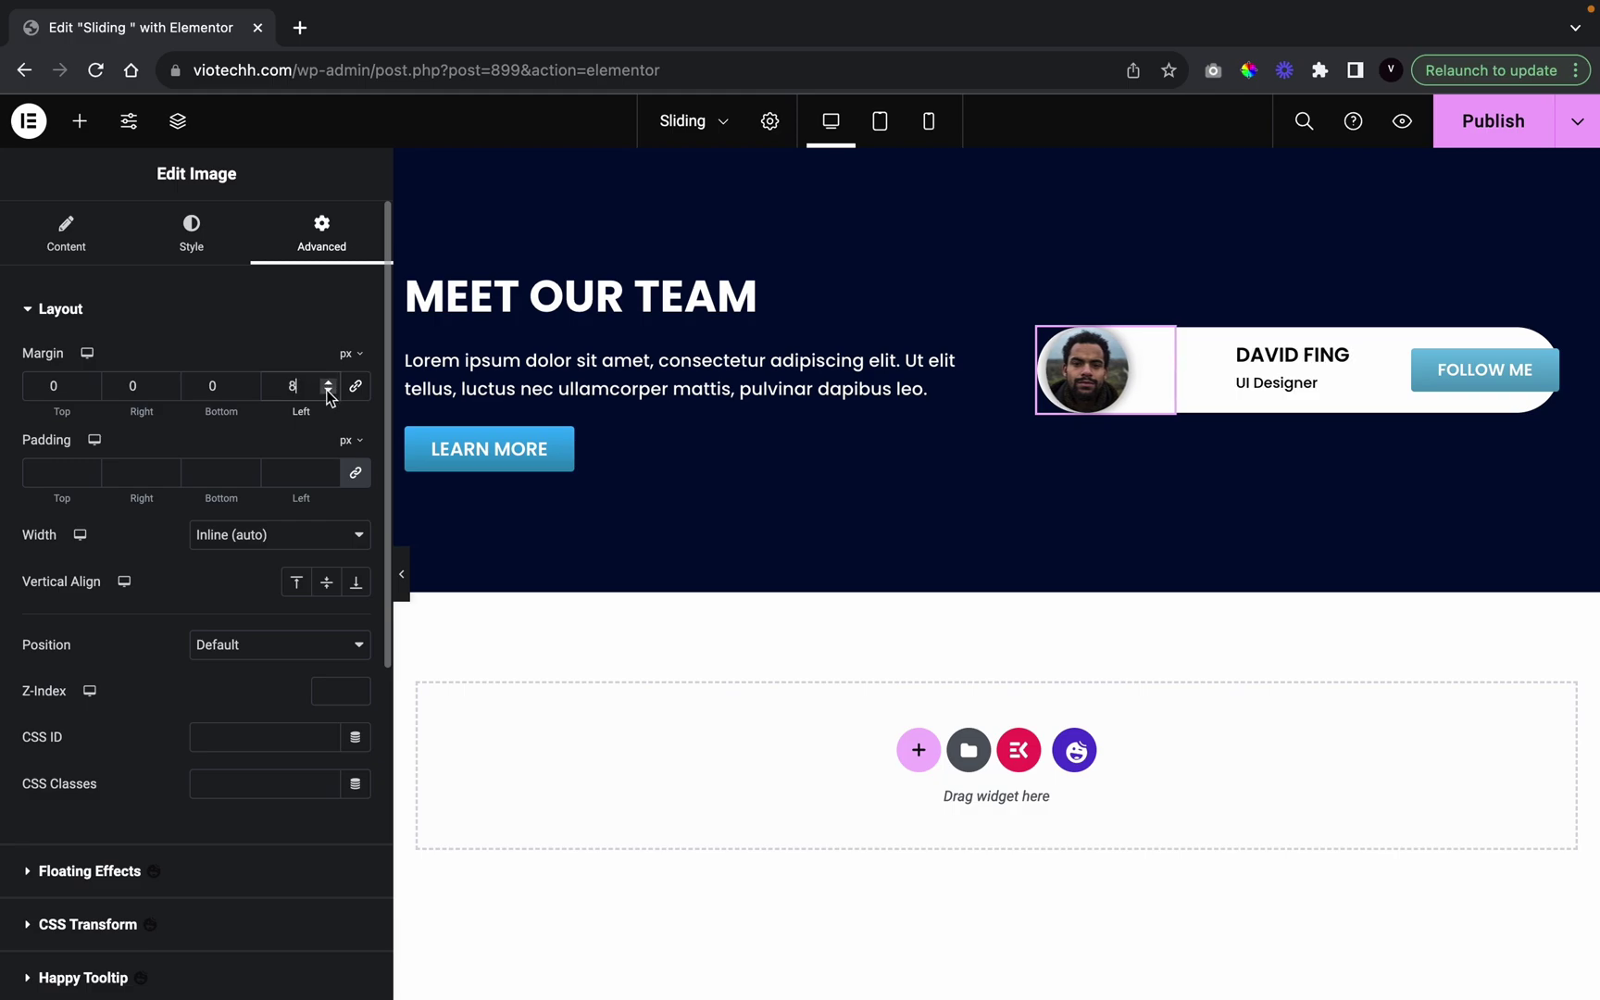
click(328, 391)
click(328, 391)
click(327, 391)
click(328, 390)
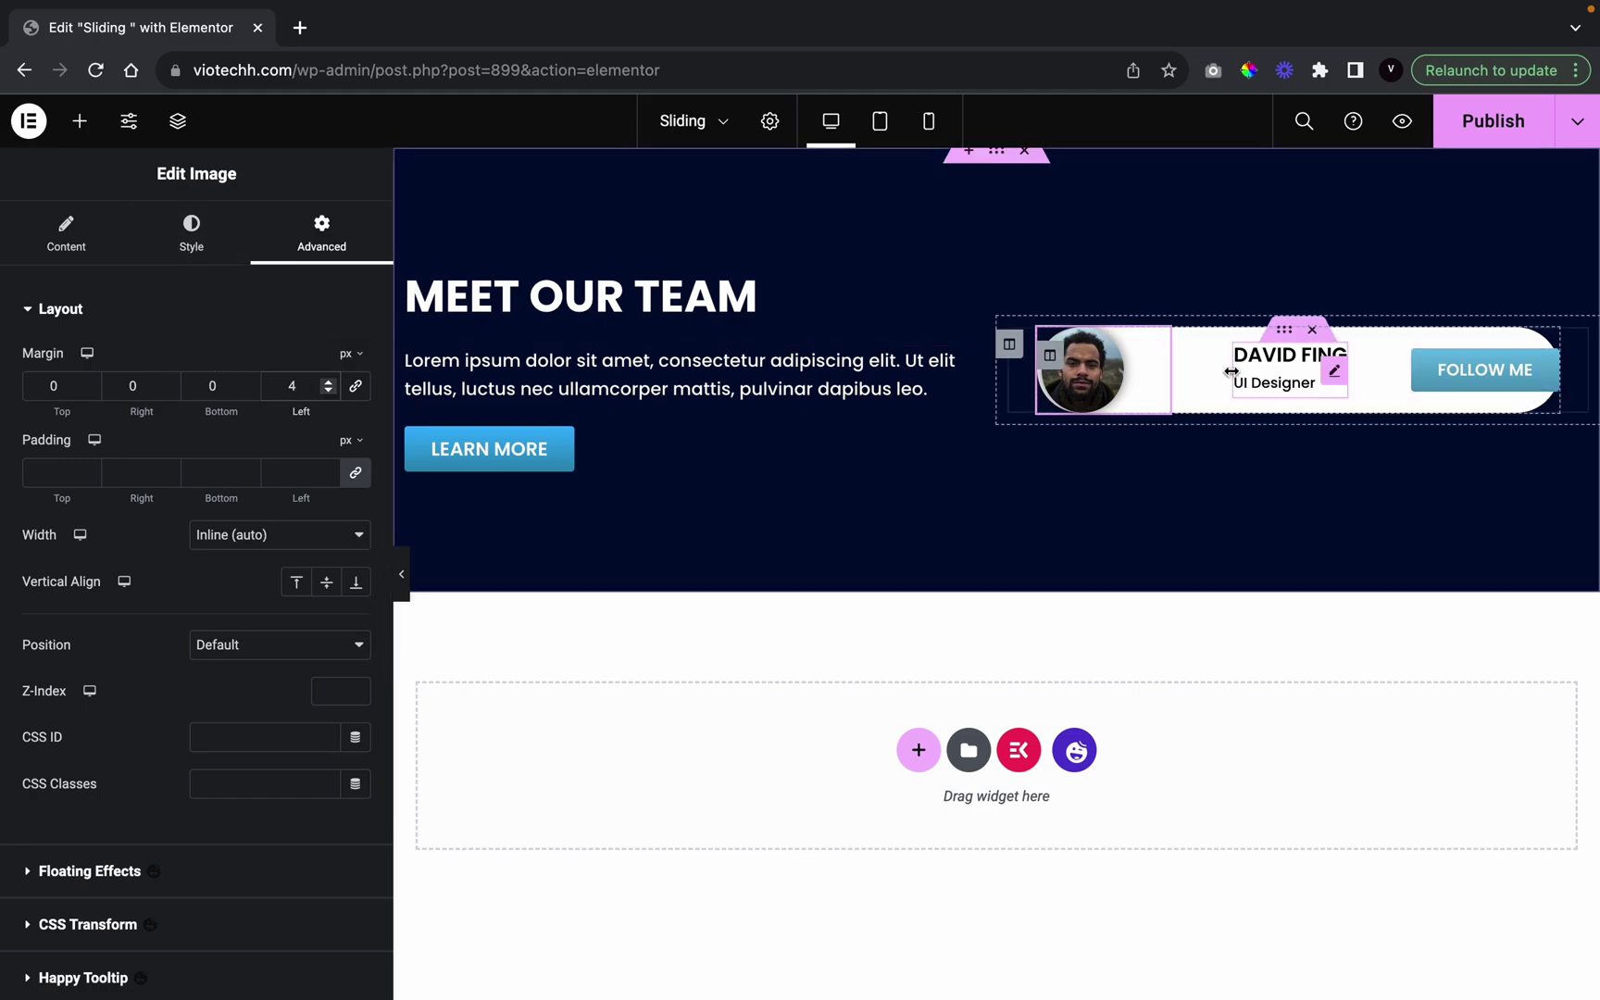
click(1049, 354)
scroll(74, 871, down, 2)
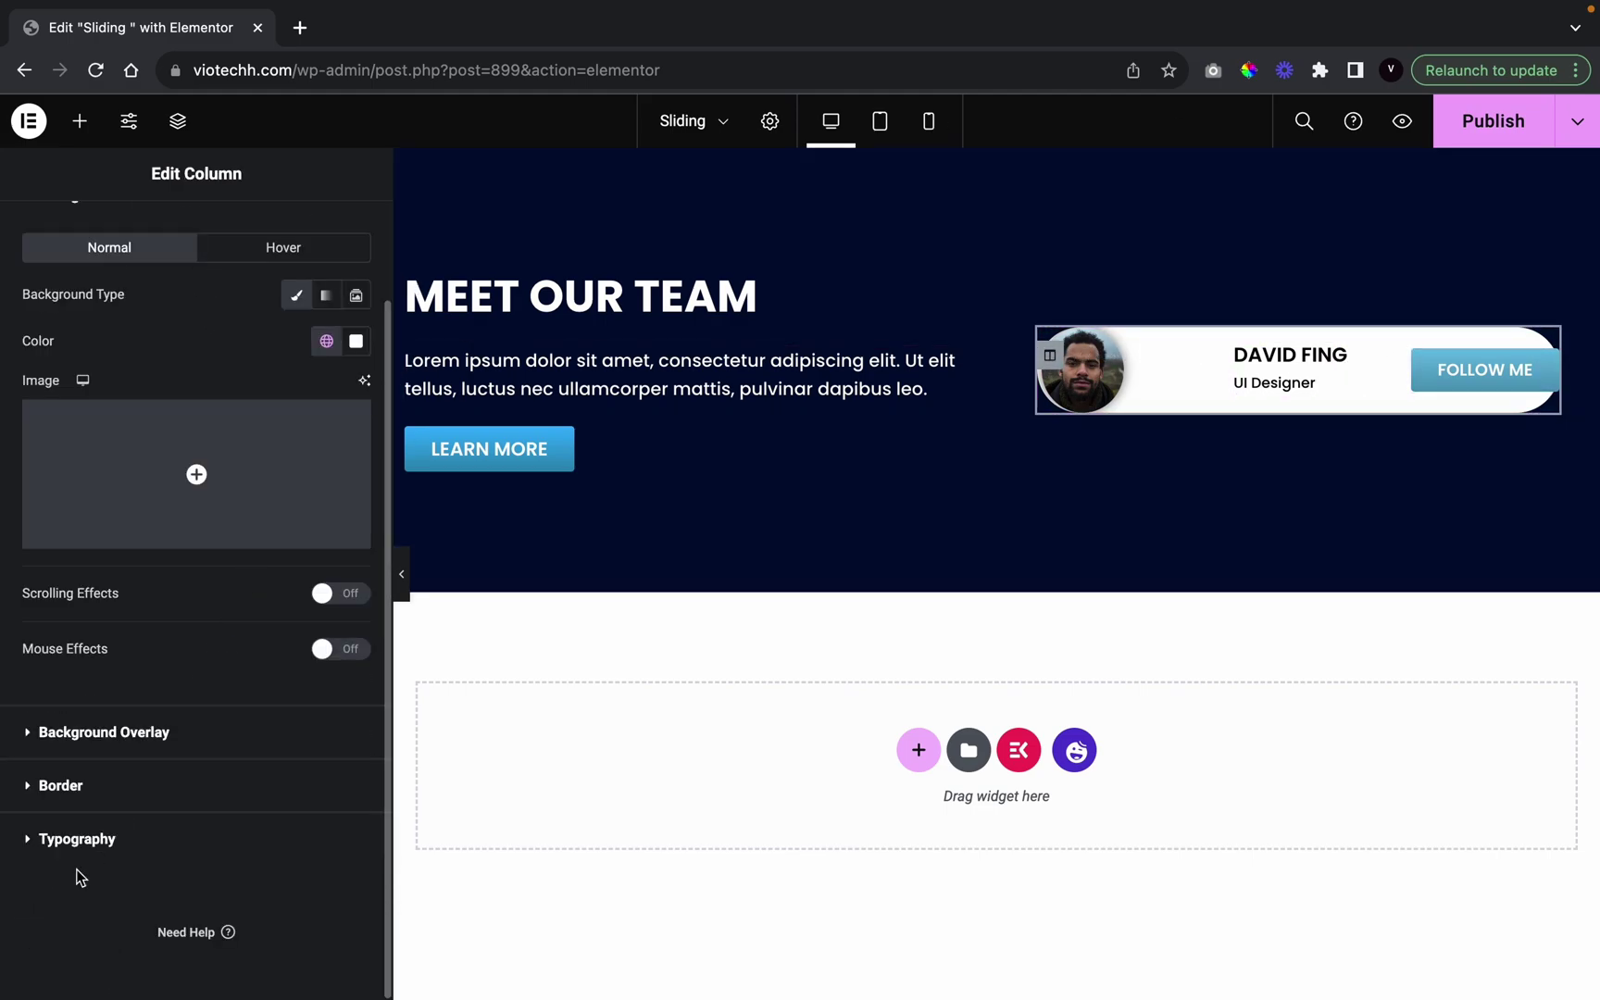
Unlink the card's corner radius values and adjust the Left and Right corners
click(104, 803)
click(355, 615)
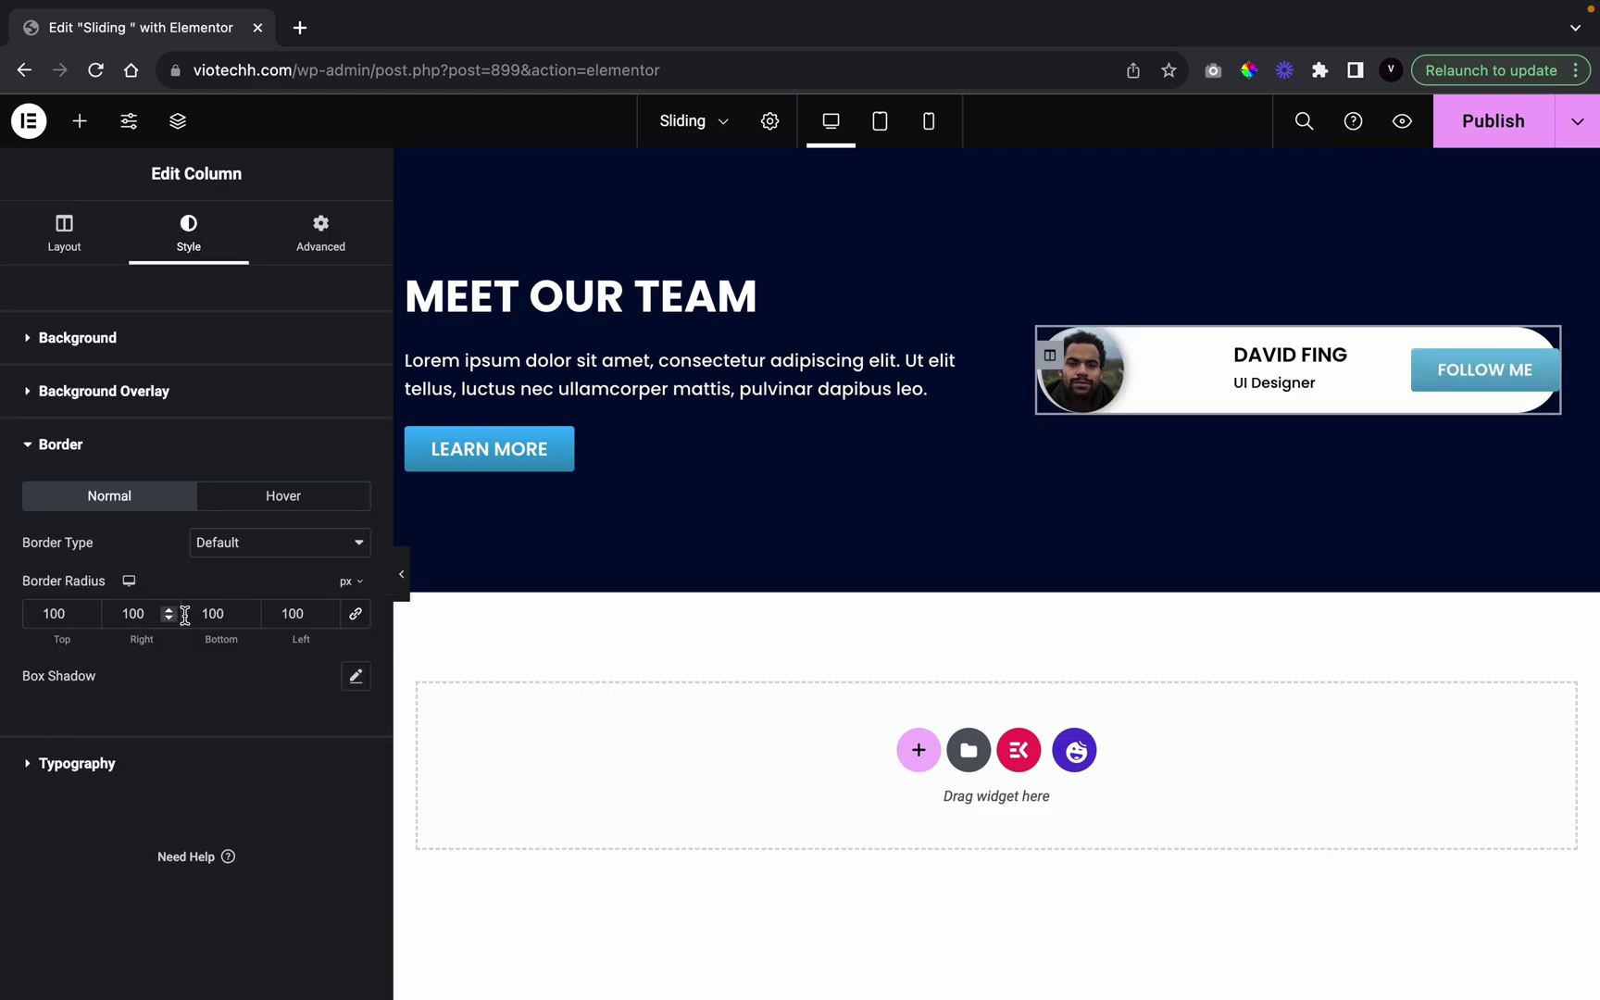
click(310, 613)
key(BackSpace)
key(BackSpace)
key(BackSpace)
text(0)
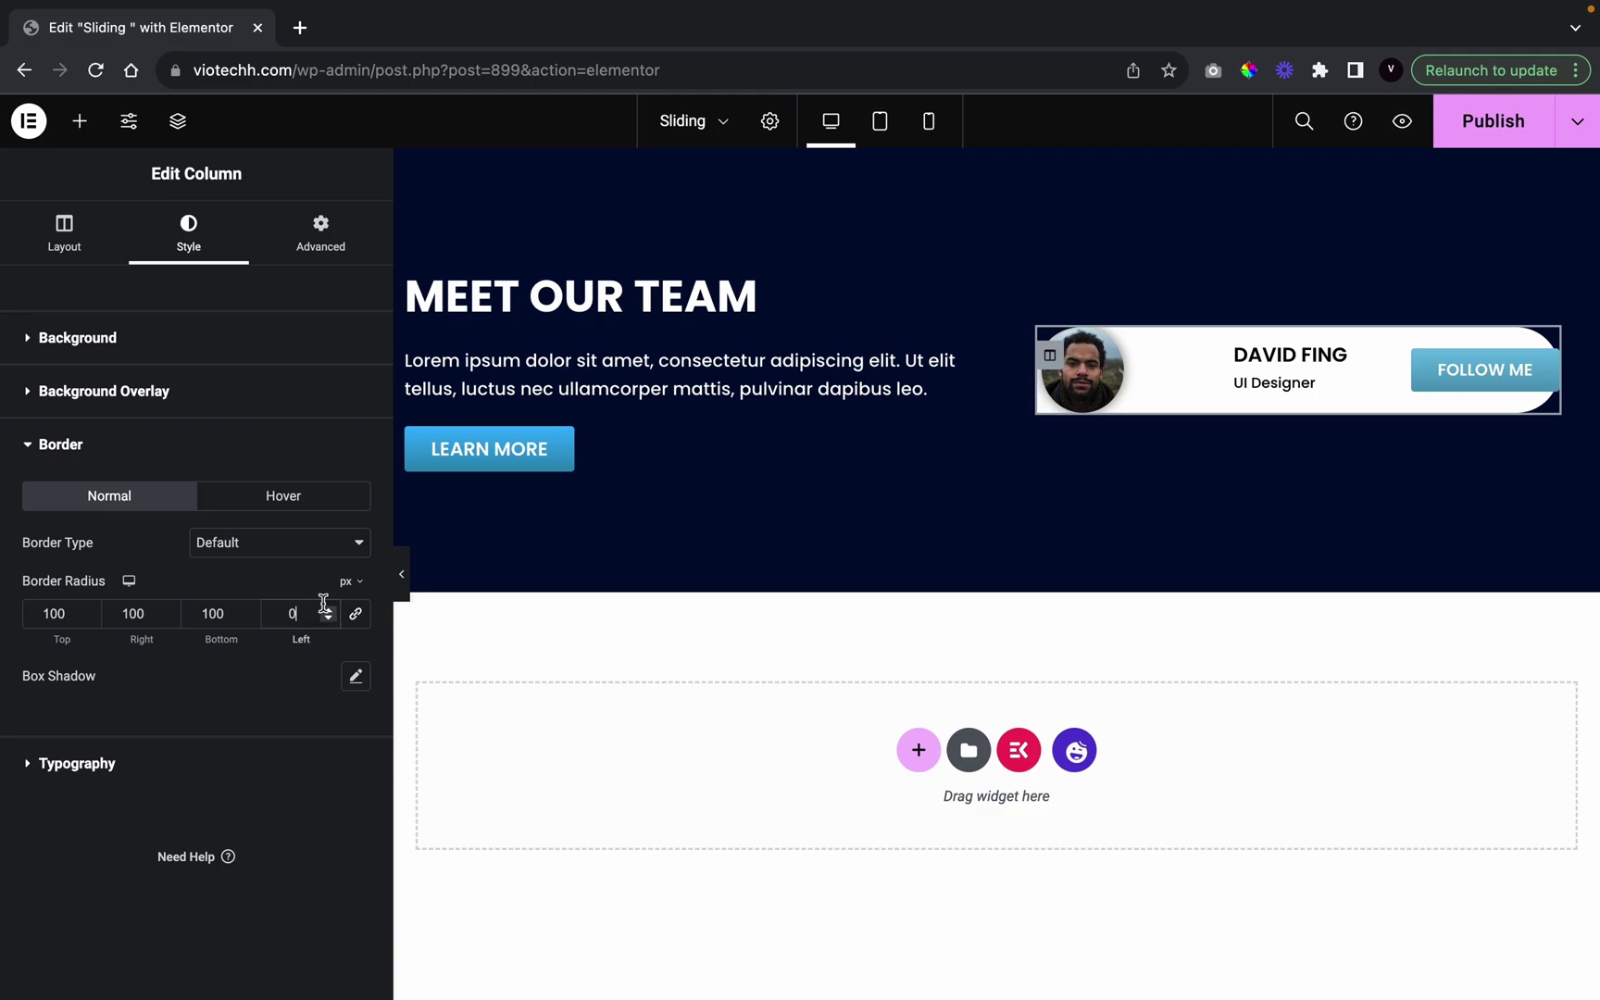
text(0)
click(168, 610)
key(BackSpace)
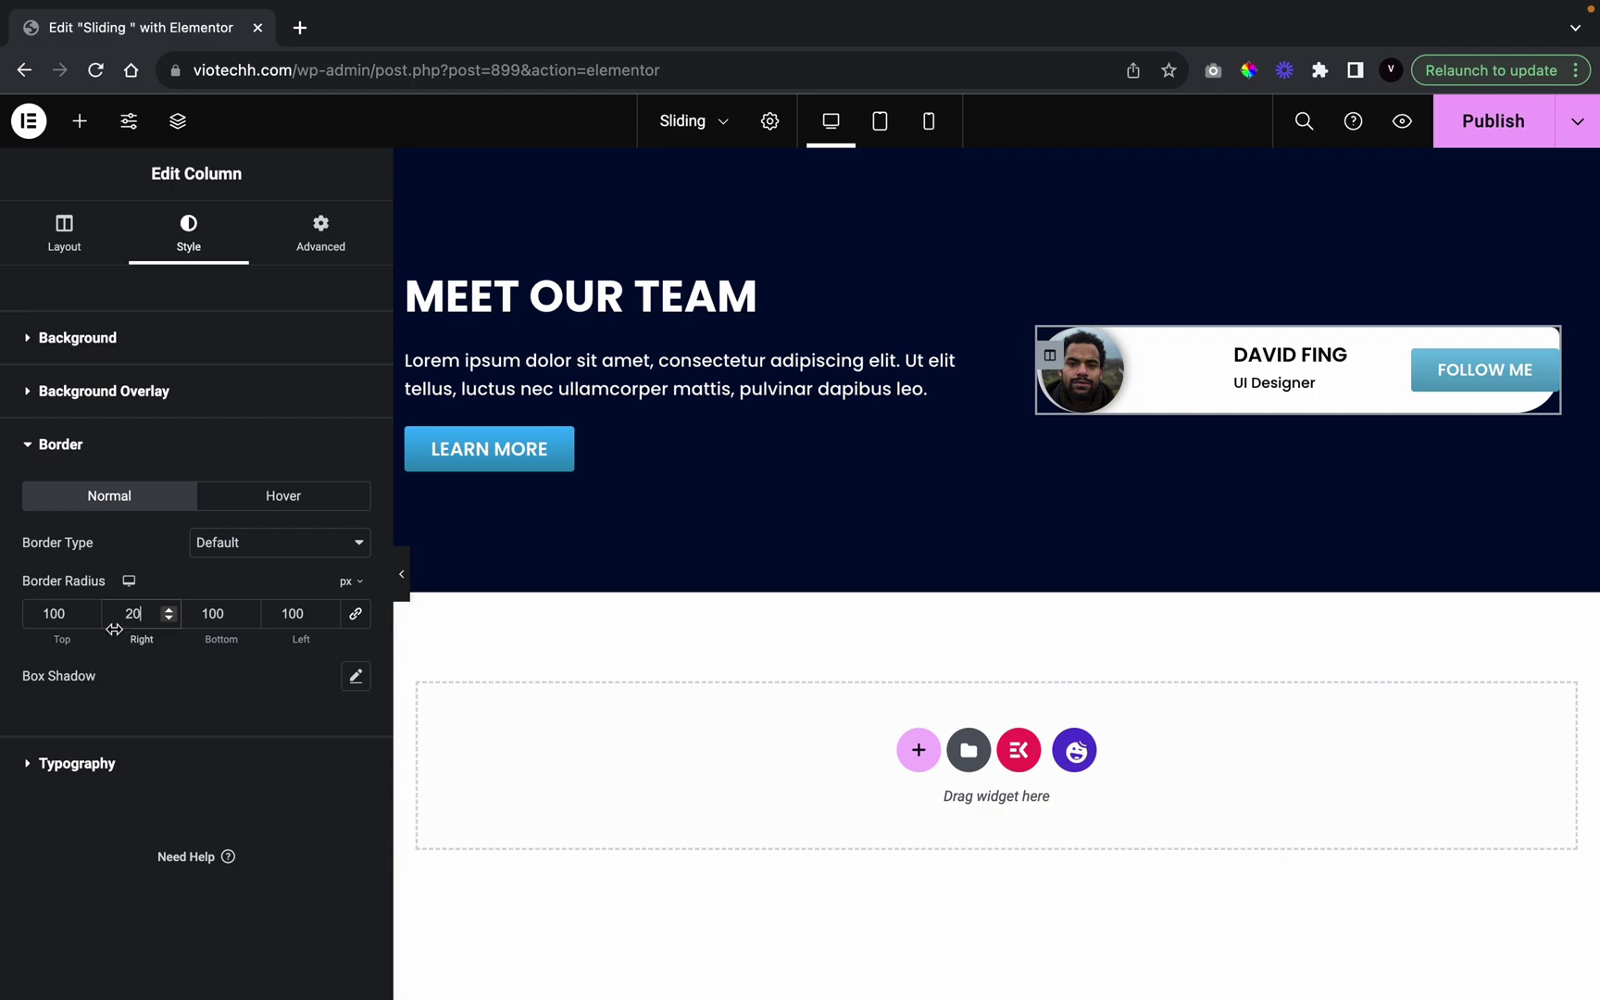
Set the Top radius to 100 and Bottom to 20, then preview the card
click(77, 613)
key(BackSpace)
key(BackSpace)
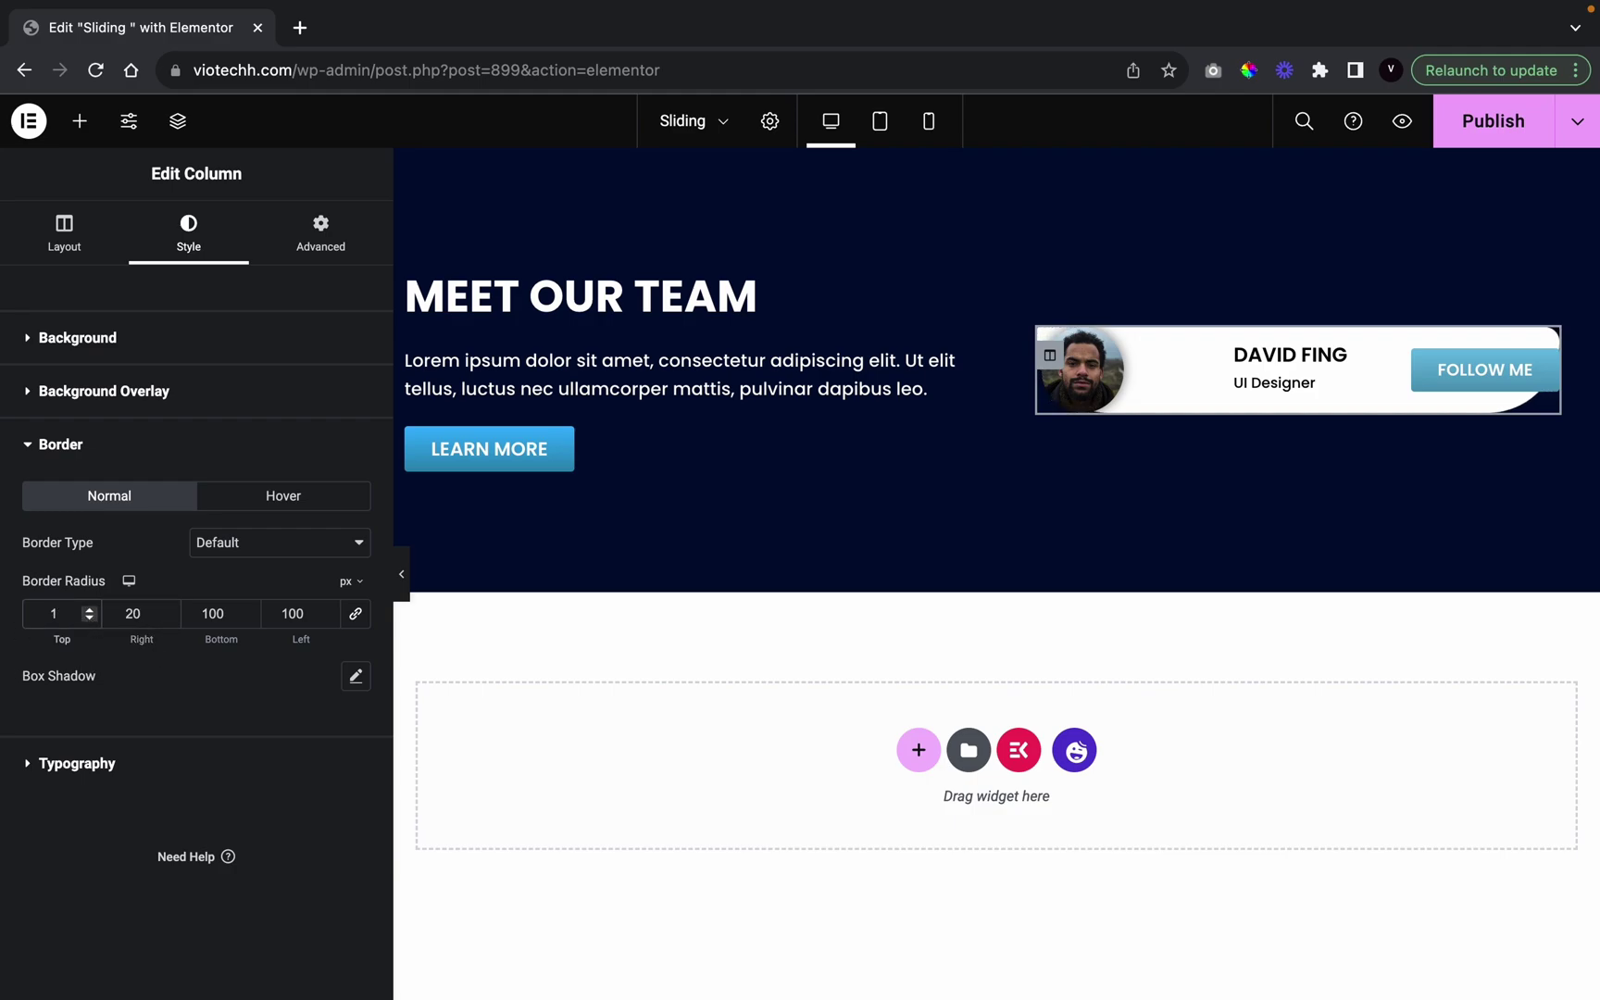
text(00)
key(BackSpace)
key(BackSpace)
text(00)
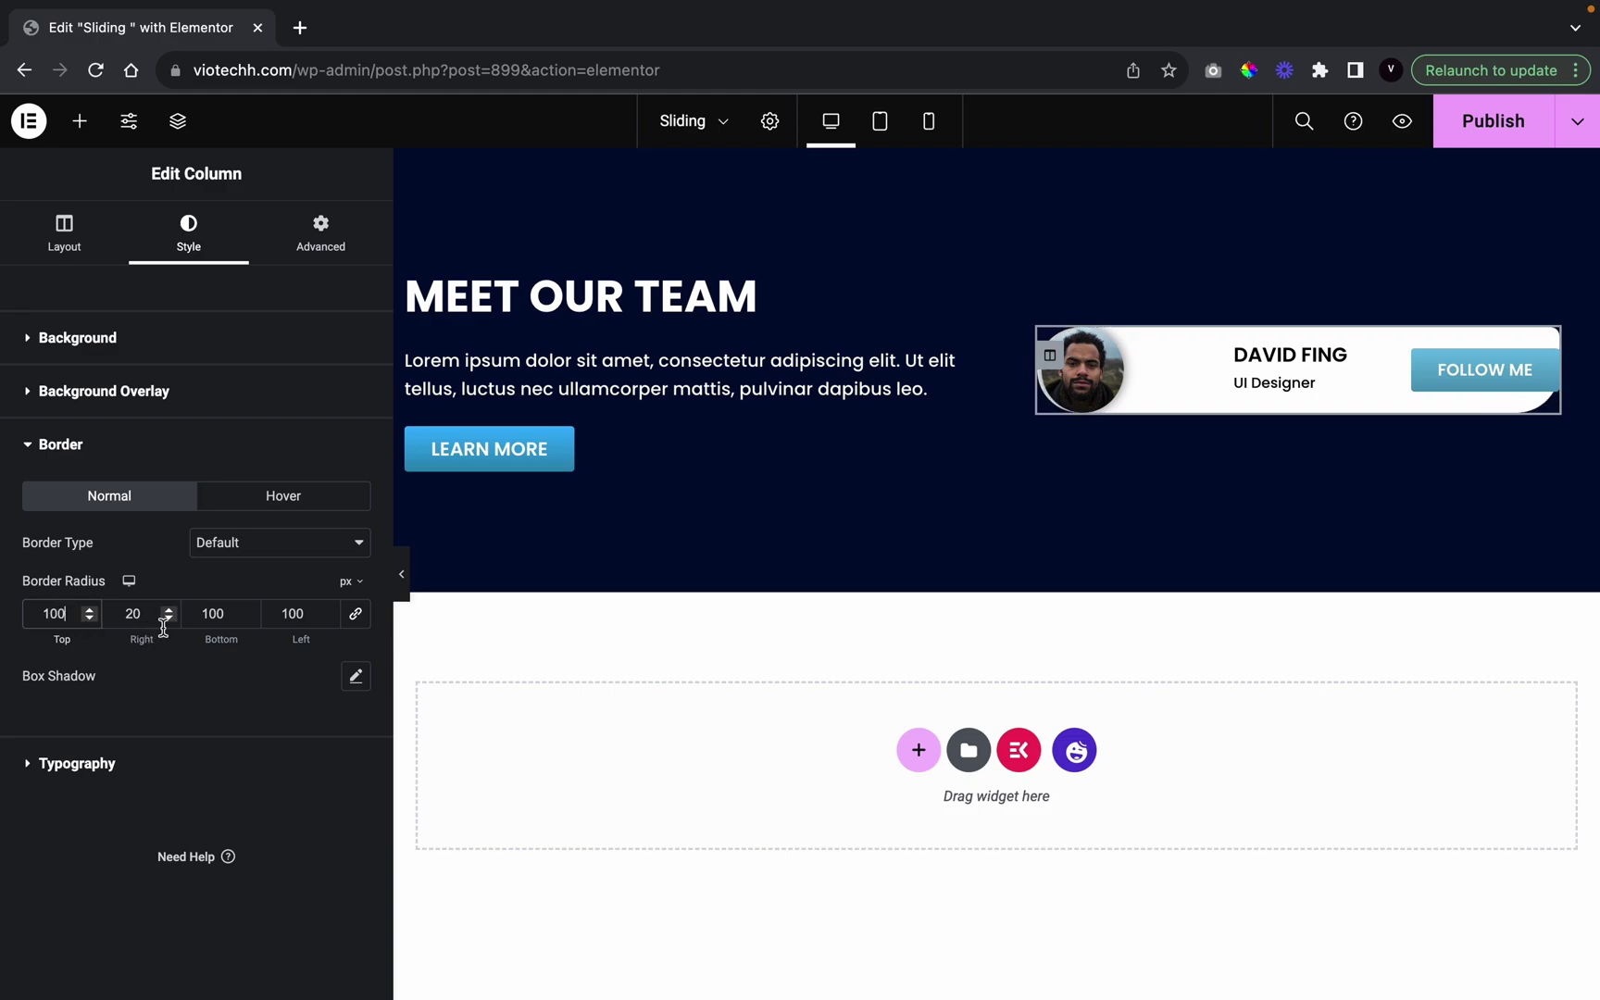
click(238, 612)
key(BackSpace)
key(BackSpace)
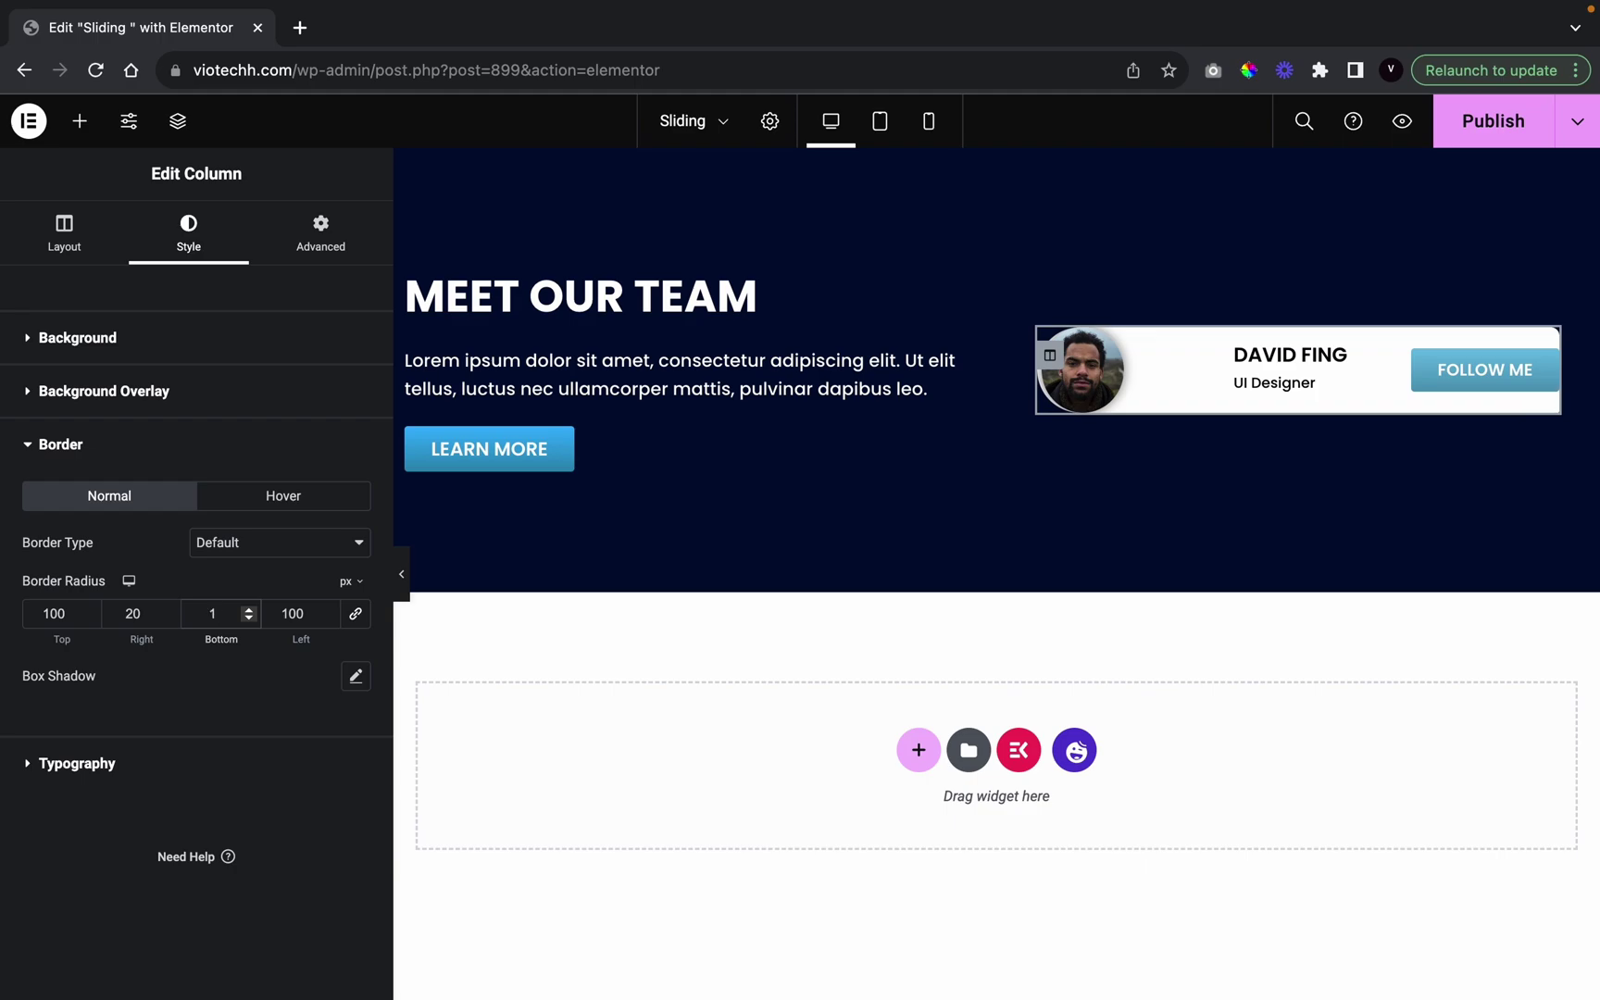
text(20)
key(BackSpace)
key(BackSpace)
key(BackSpace)
text(0)
click(401, 574)
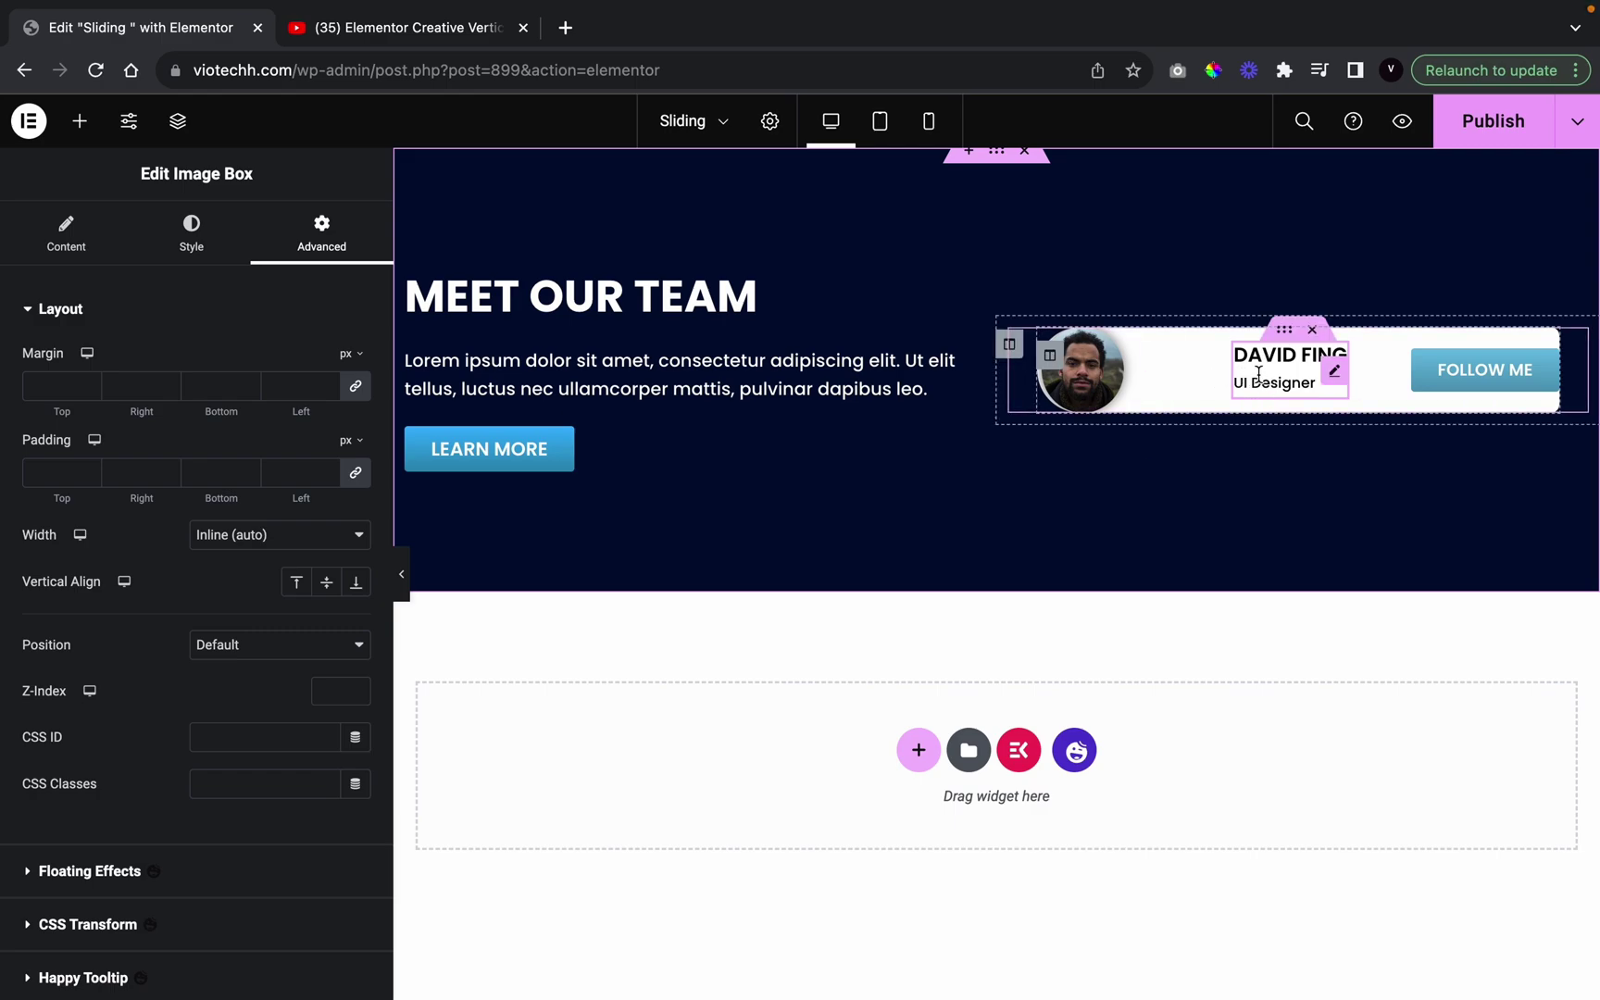
Make the name and role box Absolute with 93 px horizontal and 17 px vertical offsets
click(197, 653)
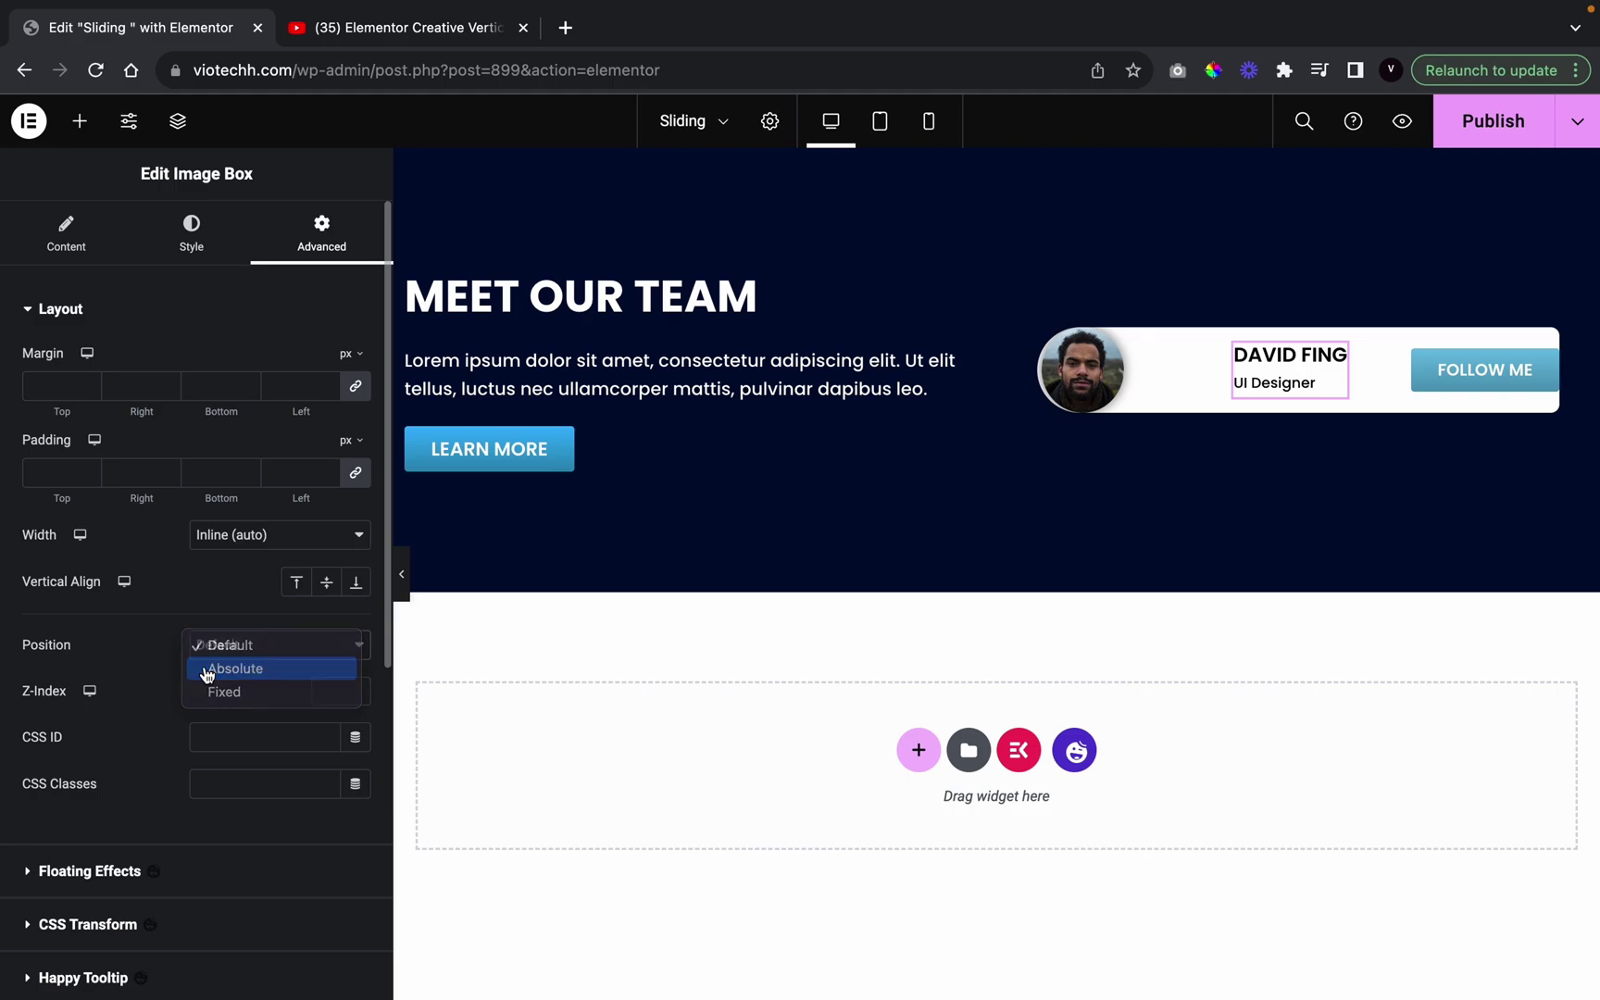
click(206, 667)
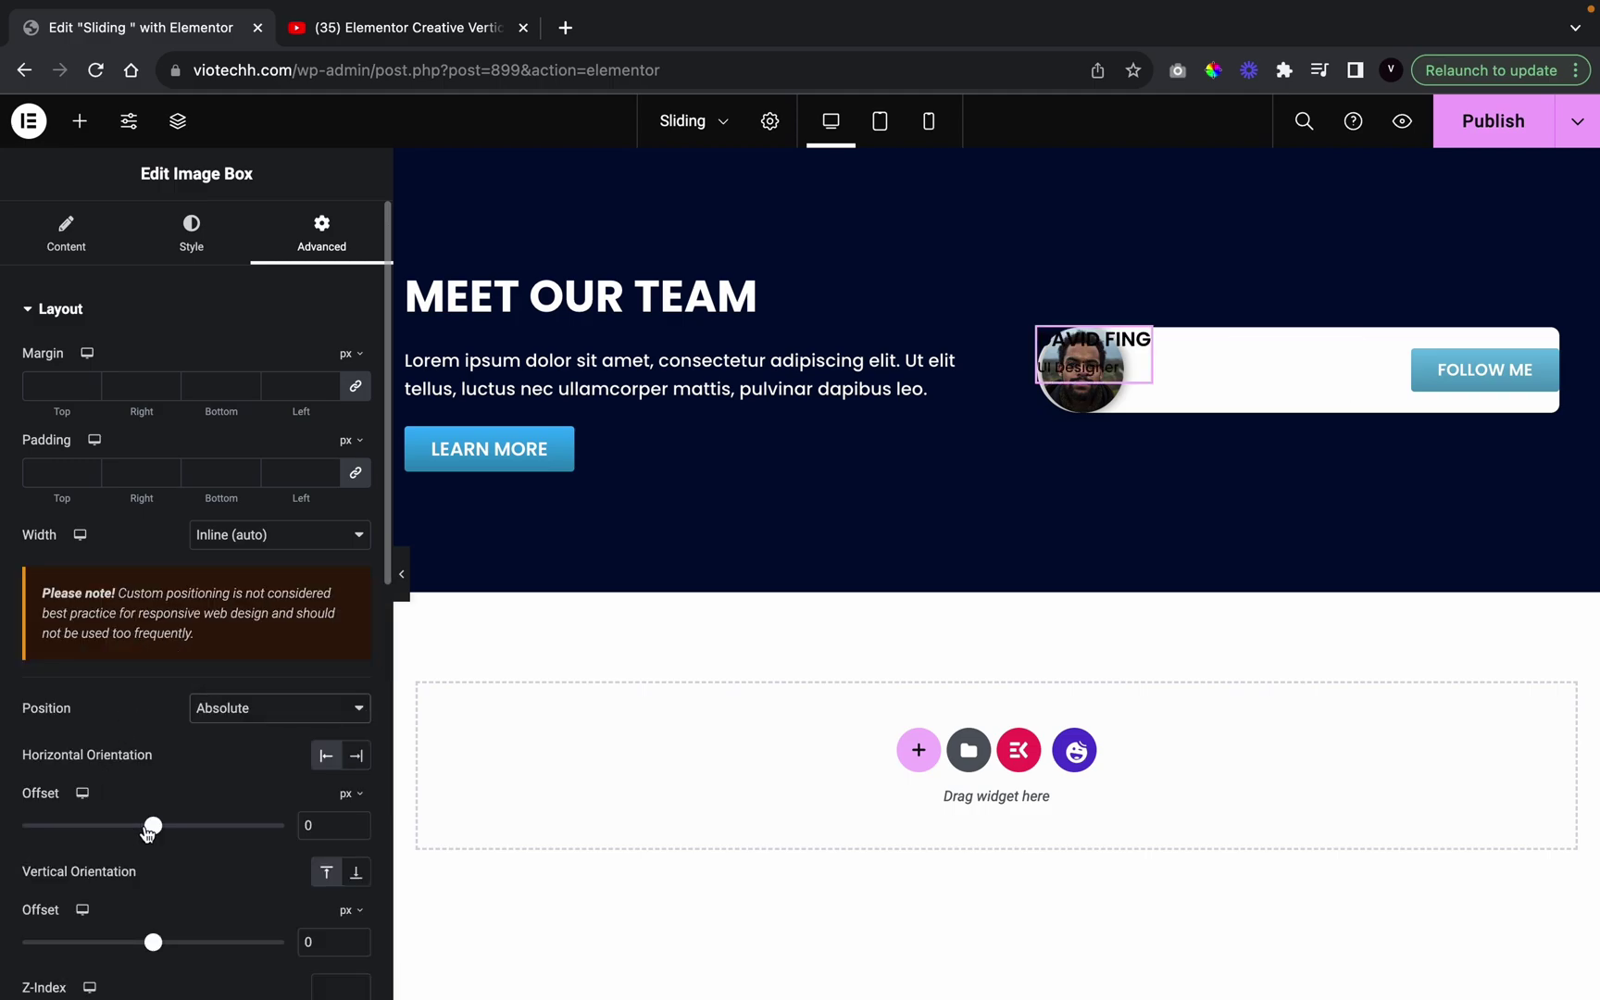
drag(152, 826, 162, 840)
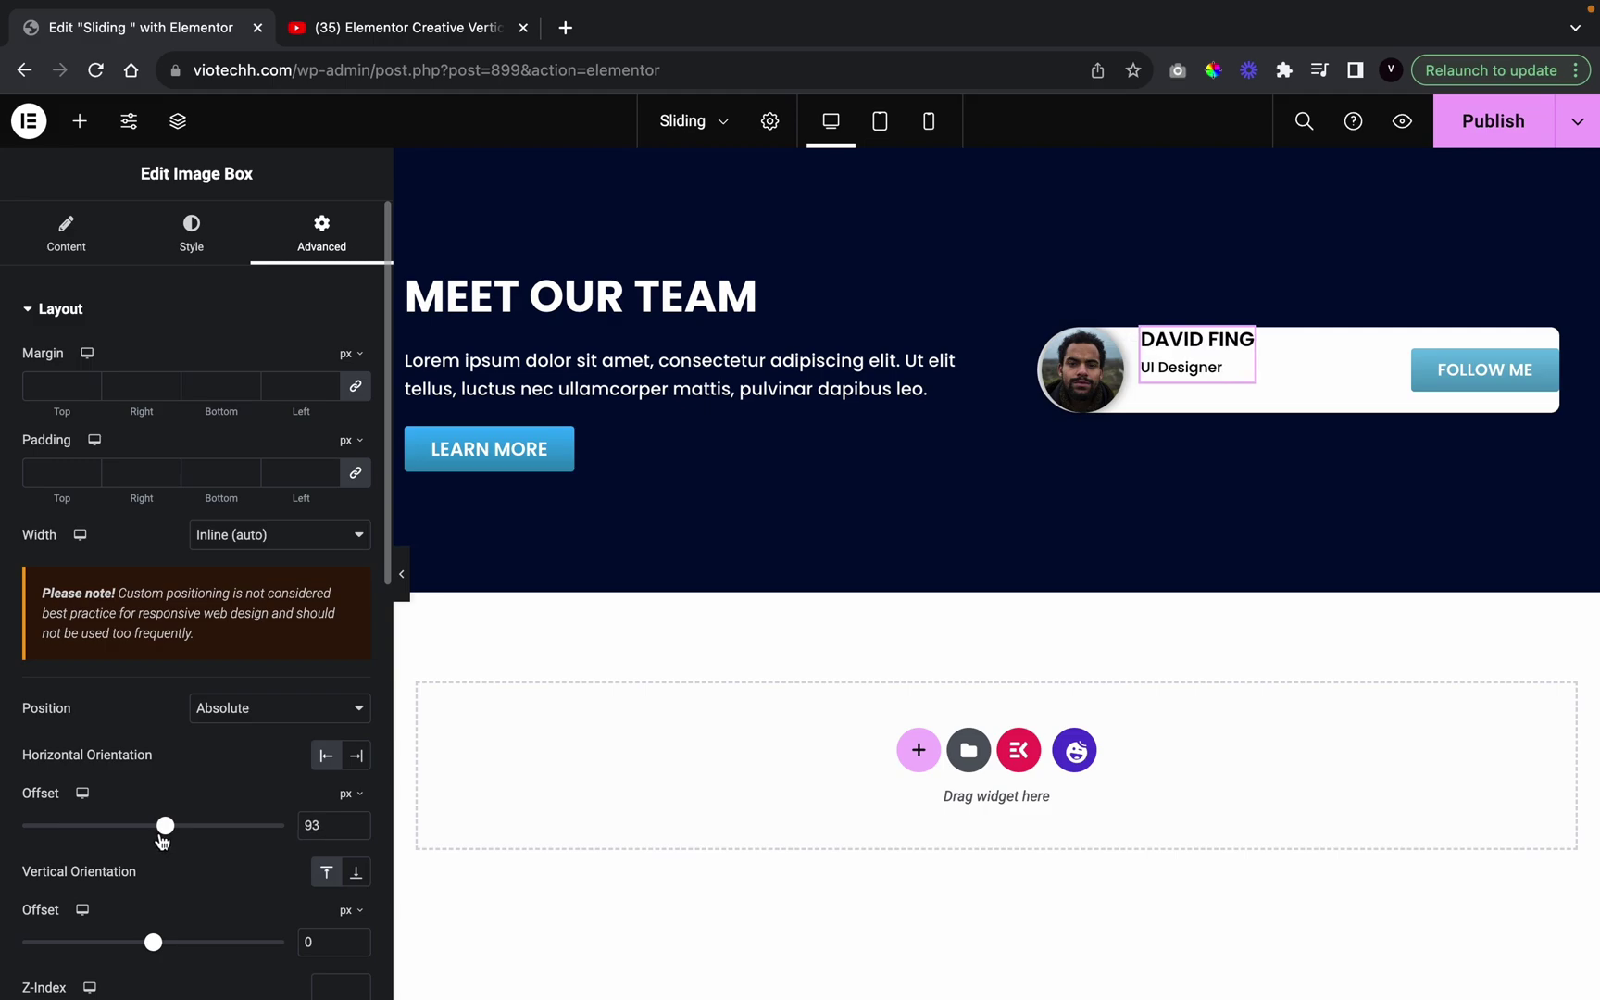
scroll(208, 900, down, 2)
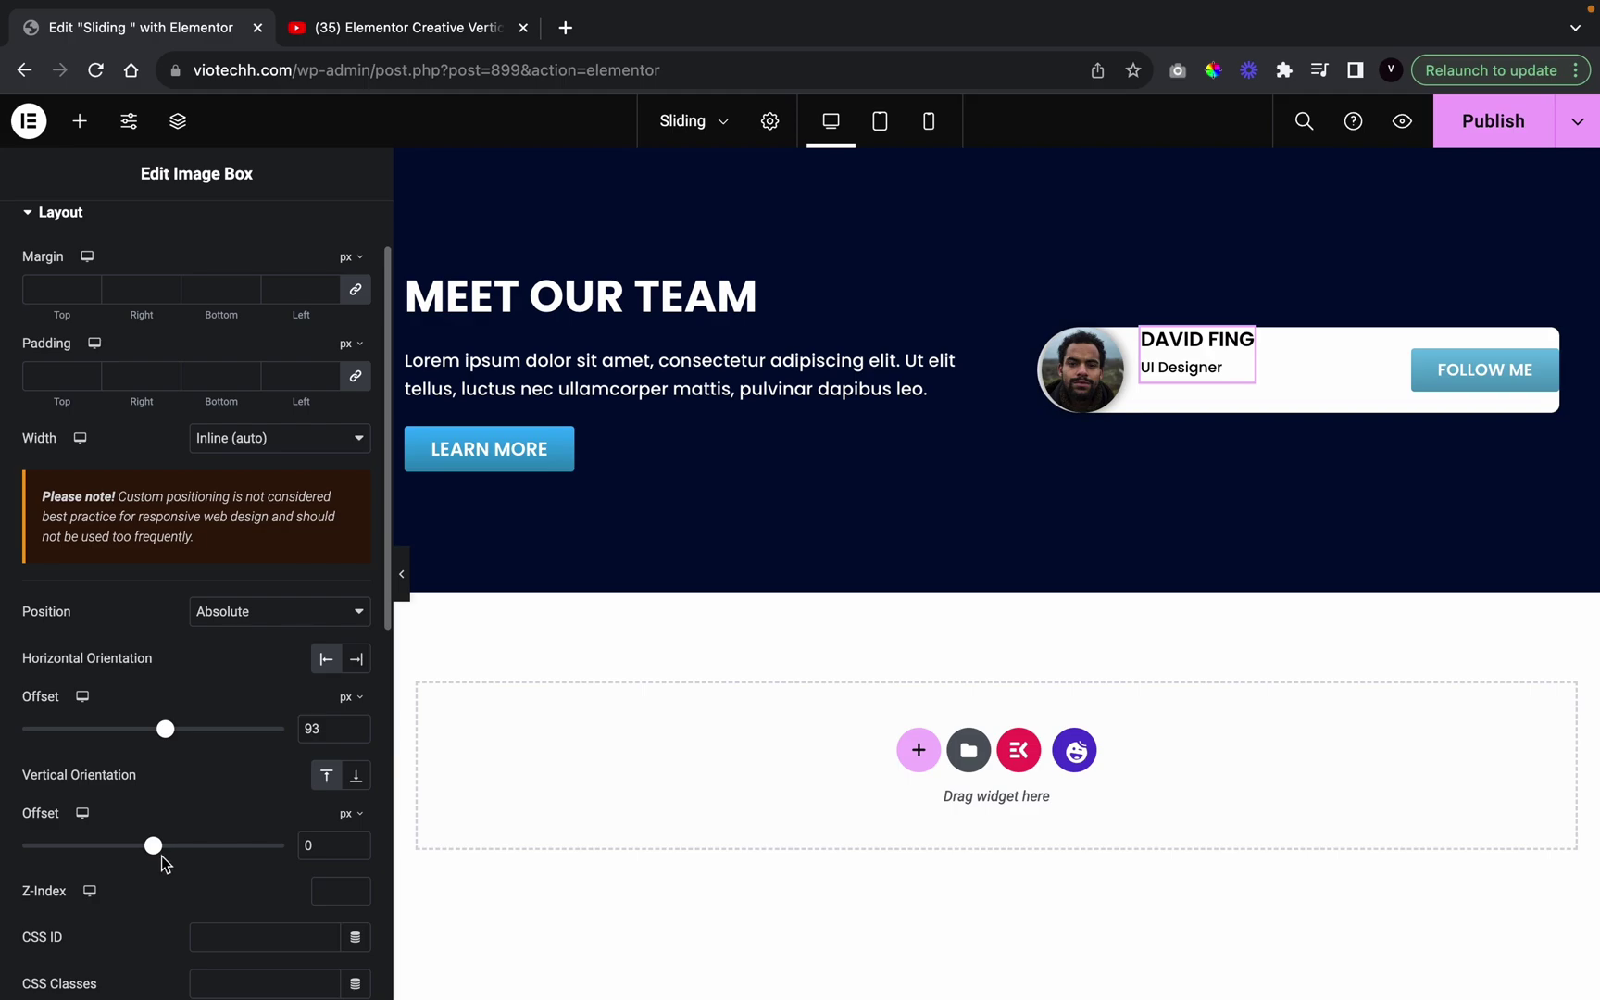
drag(162, 858, 164, 867)
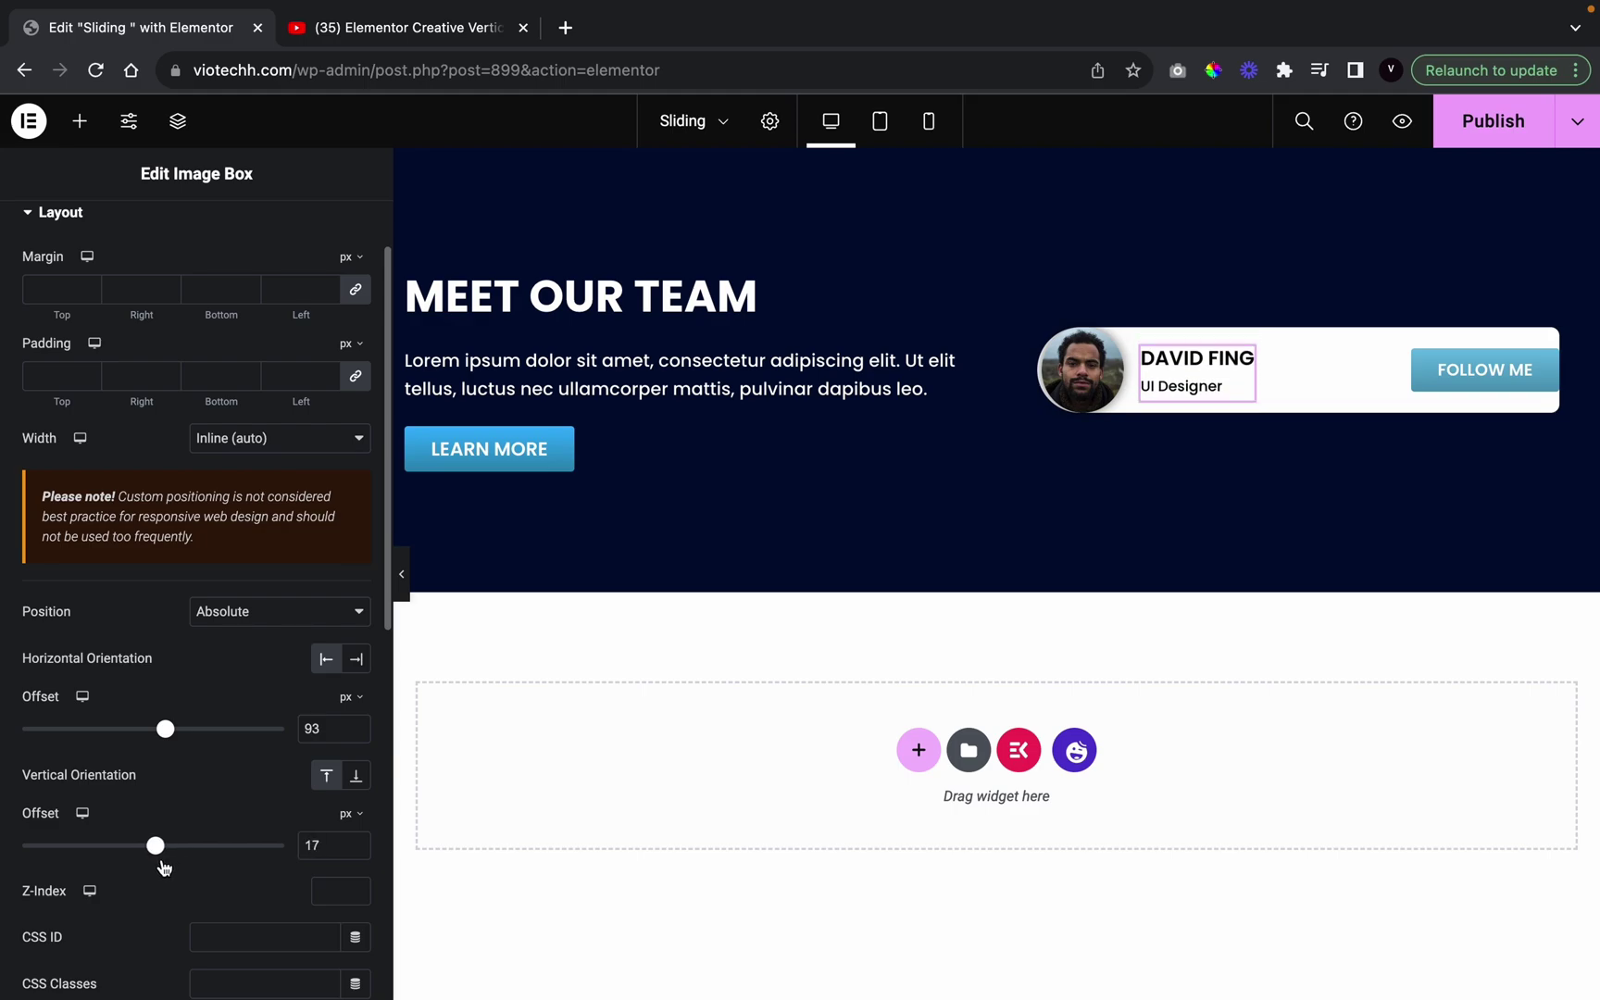
click(403, 578)
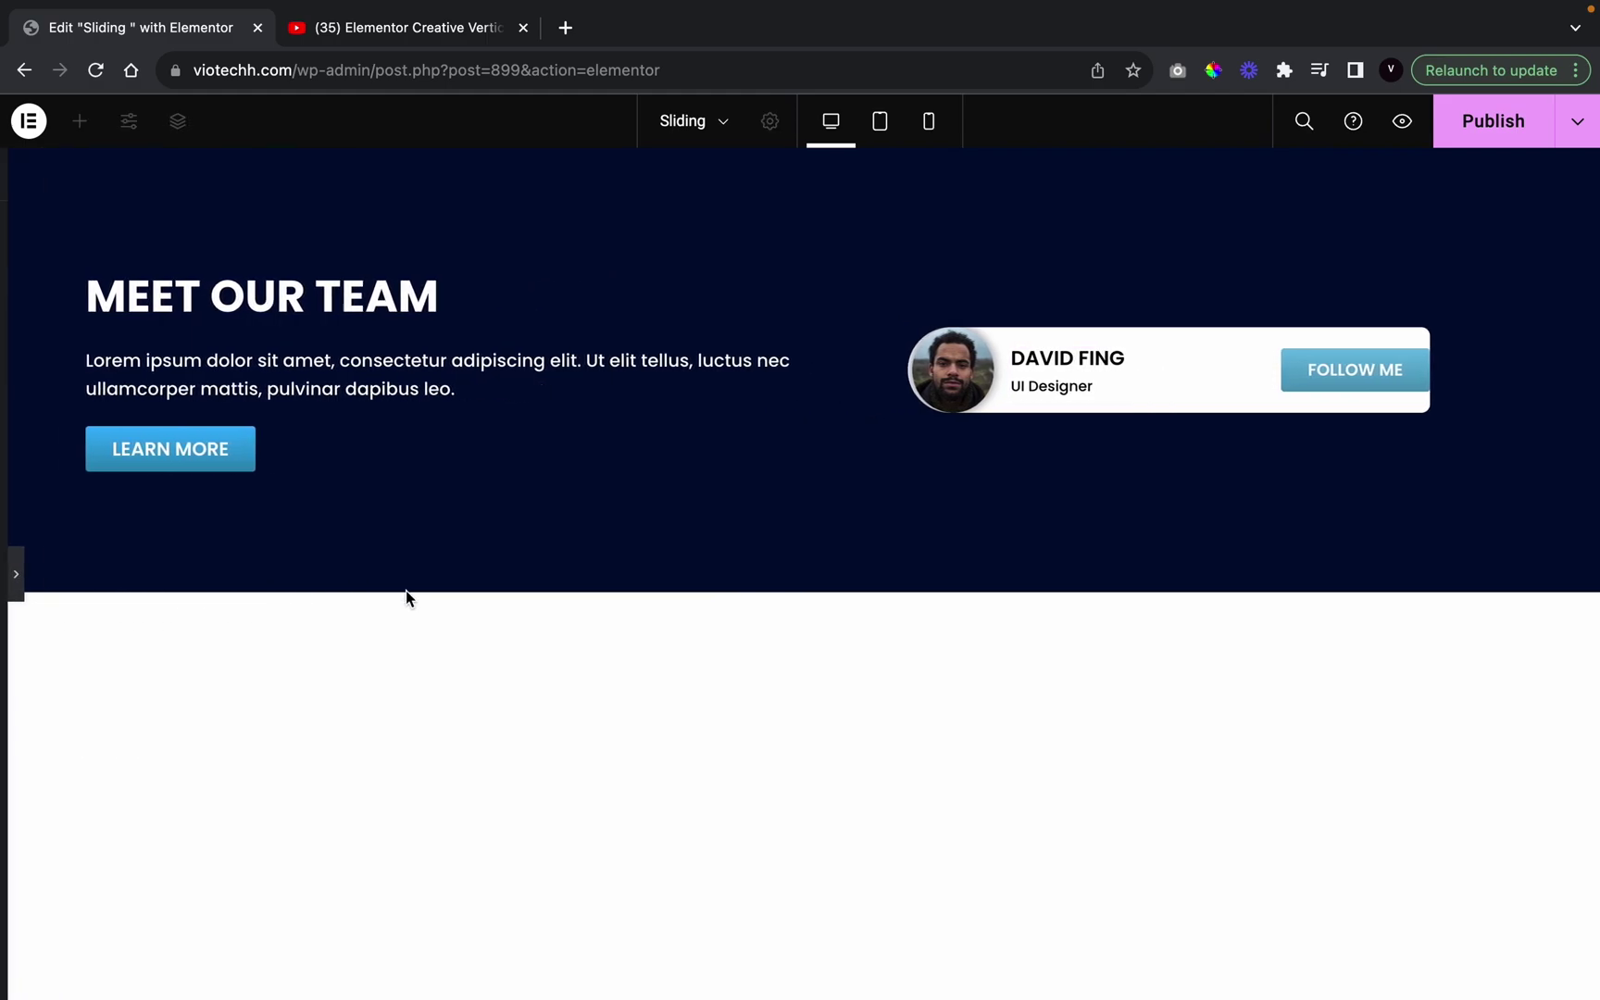
click(7, 576)
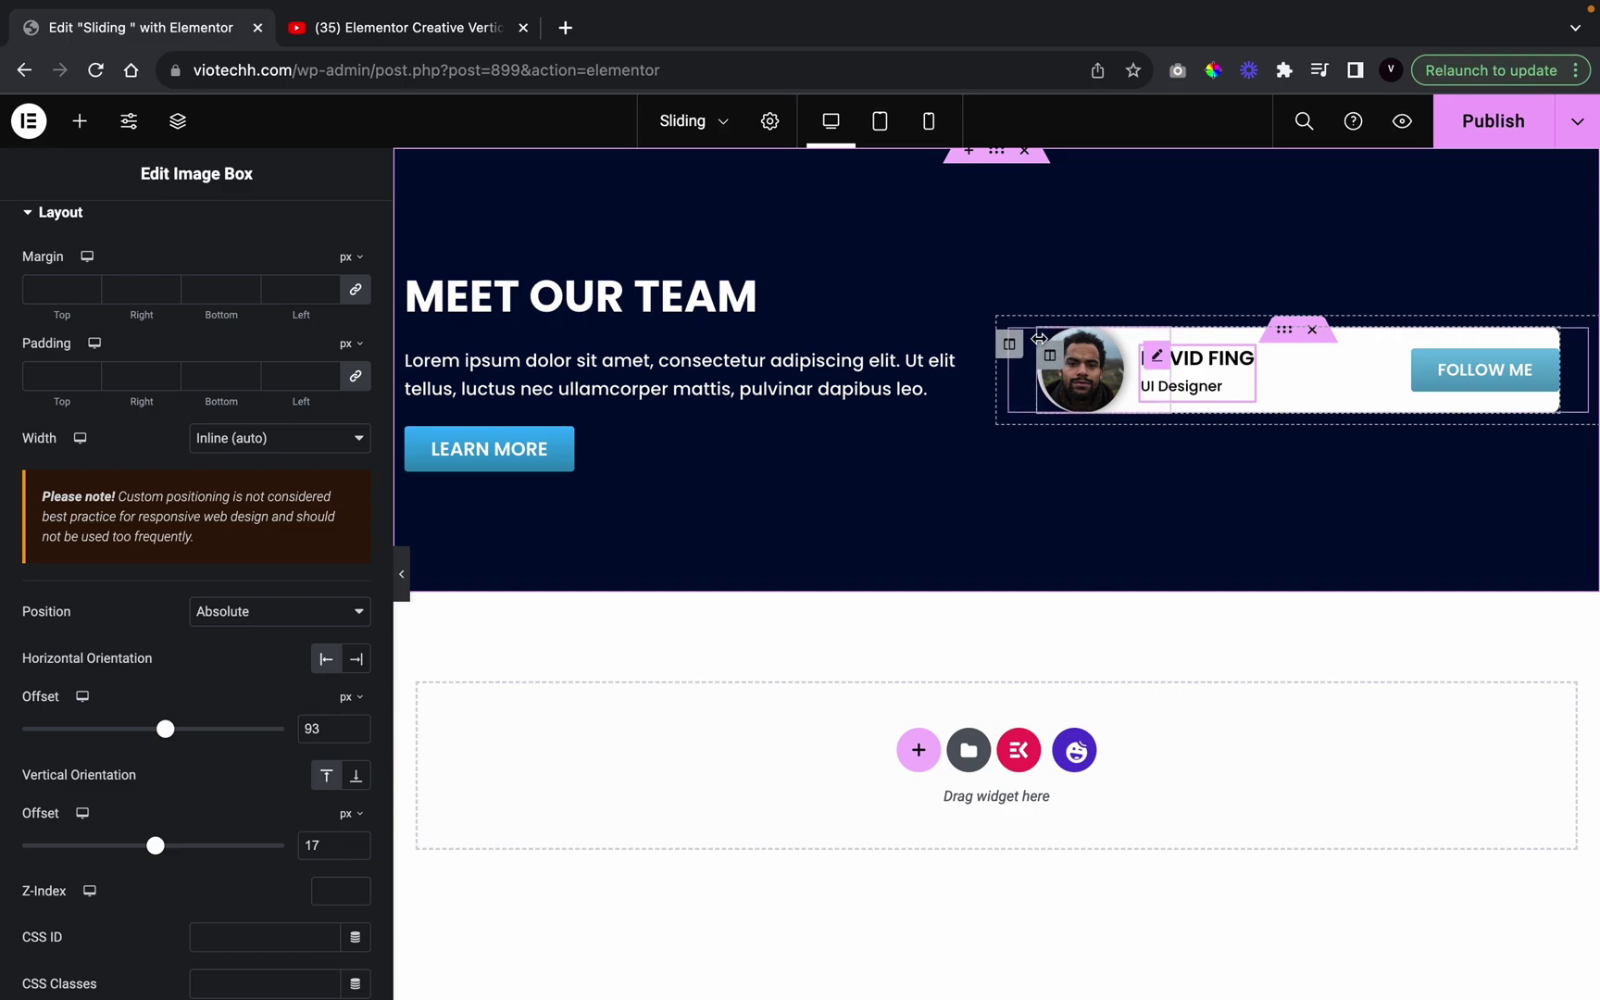
Set the card column's right padding to 20 px and check the result
click(1049, 359)
click(310, 246)
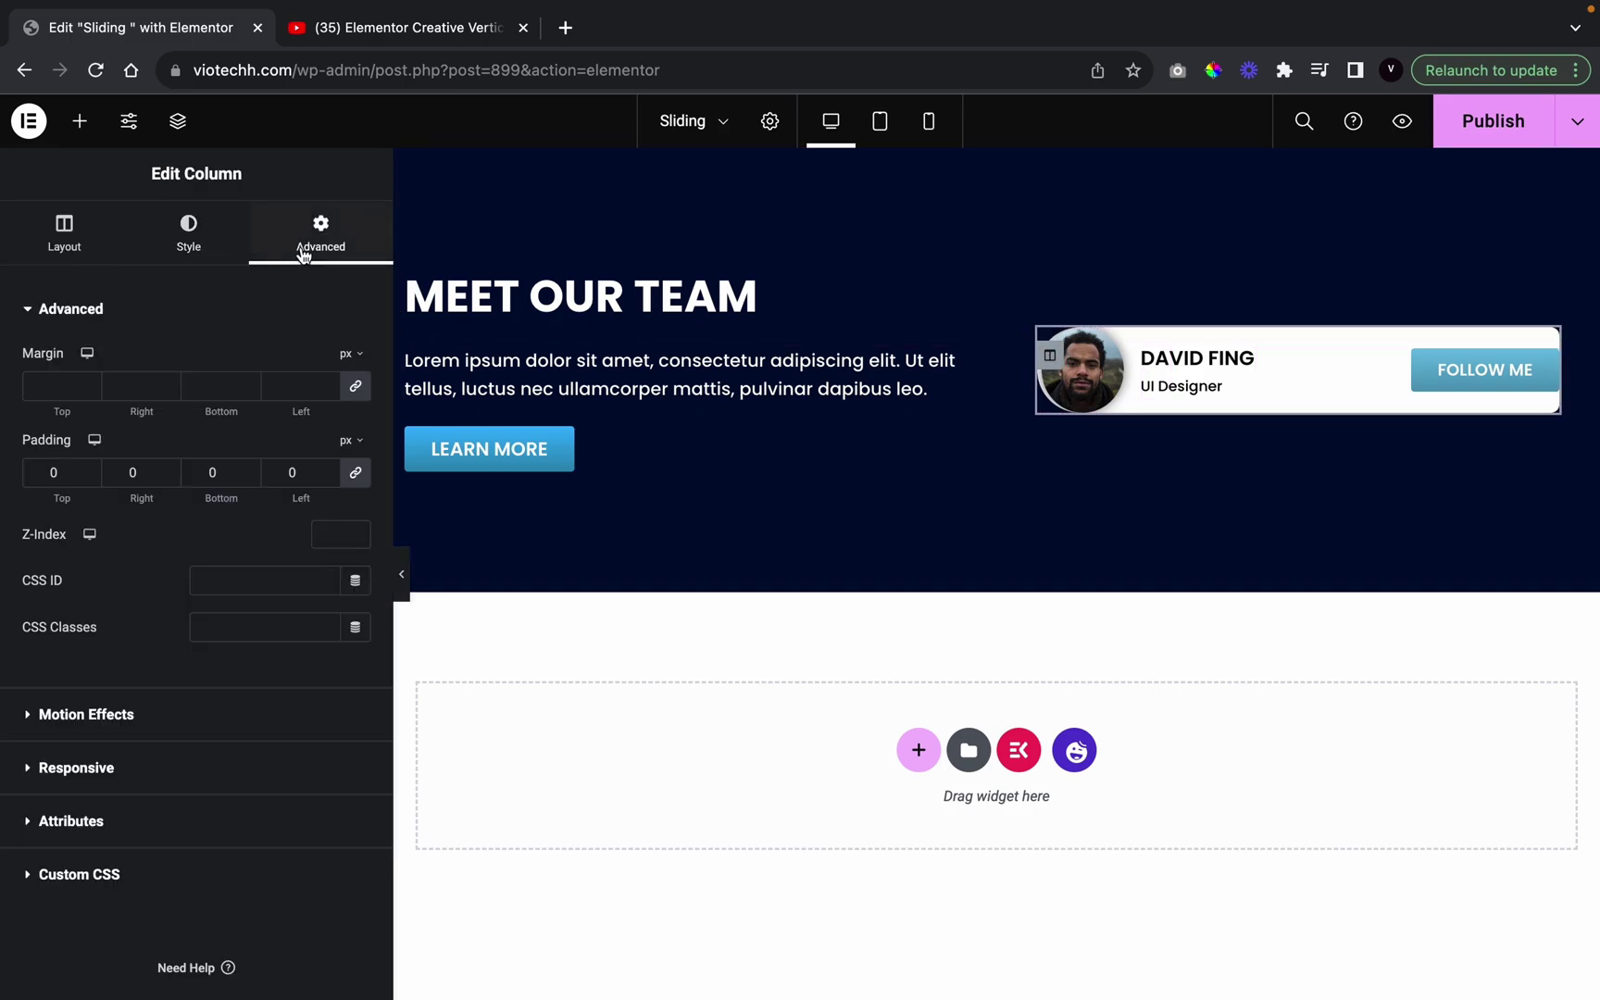
click(168, 473)
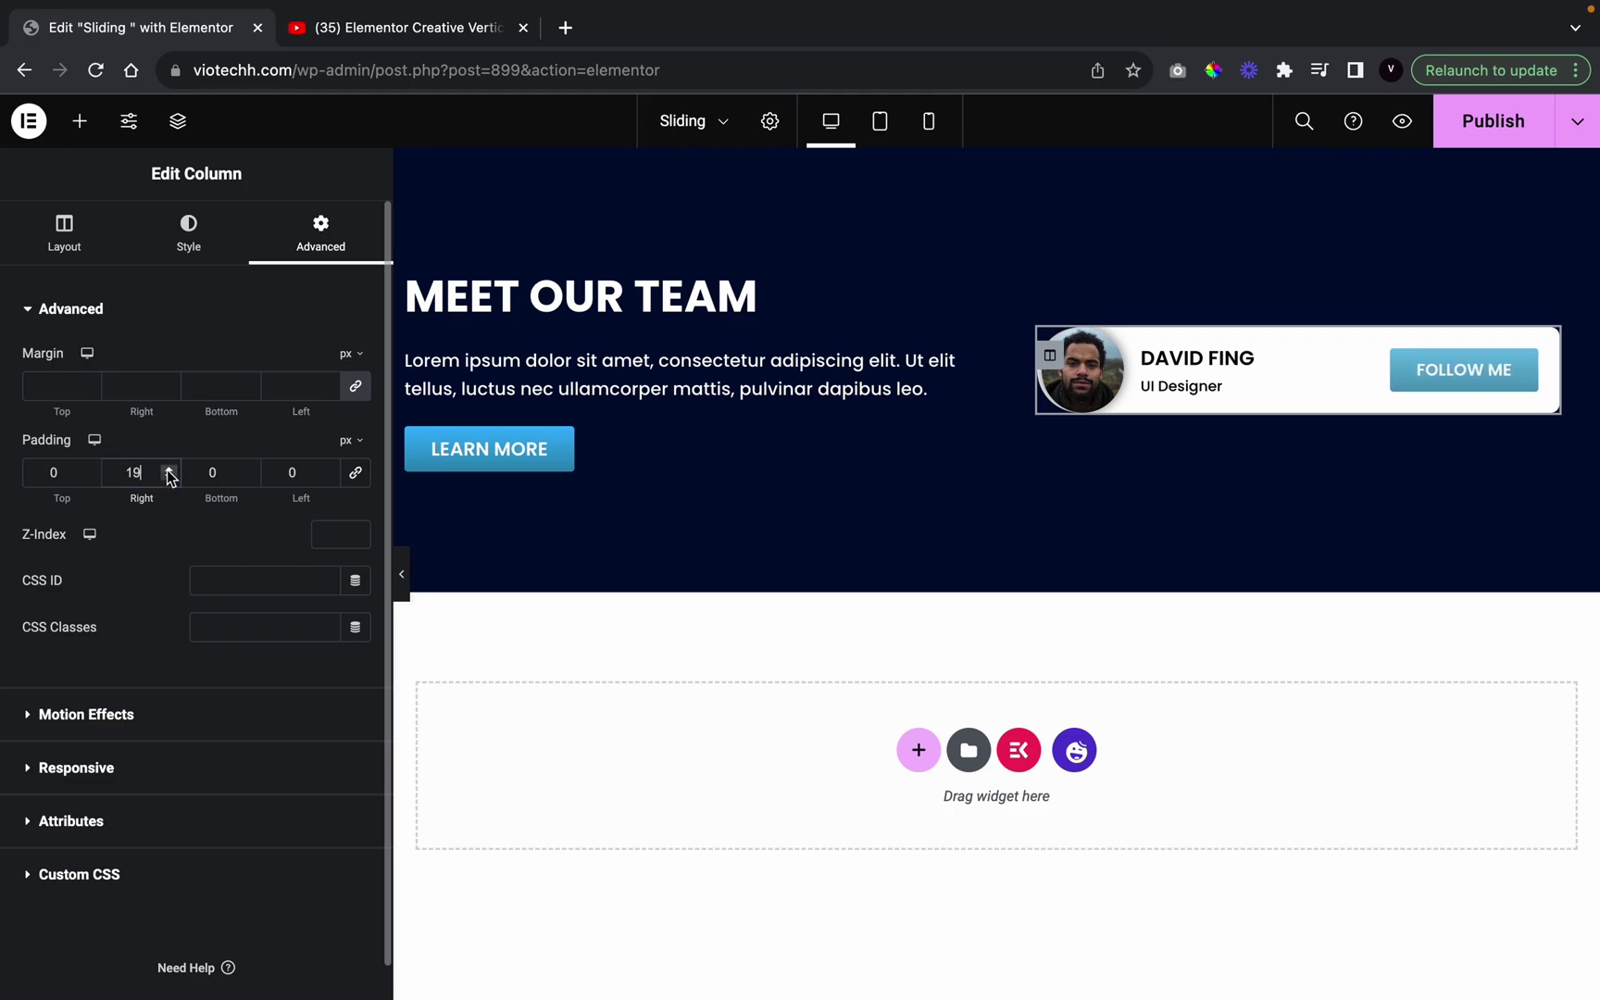
click(168, 473)
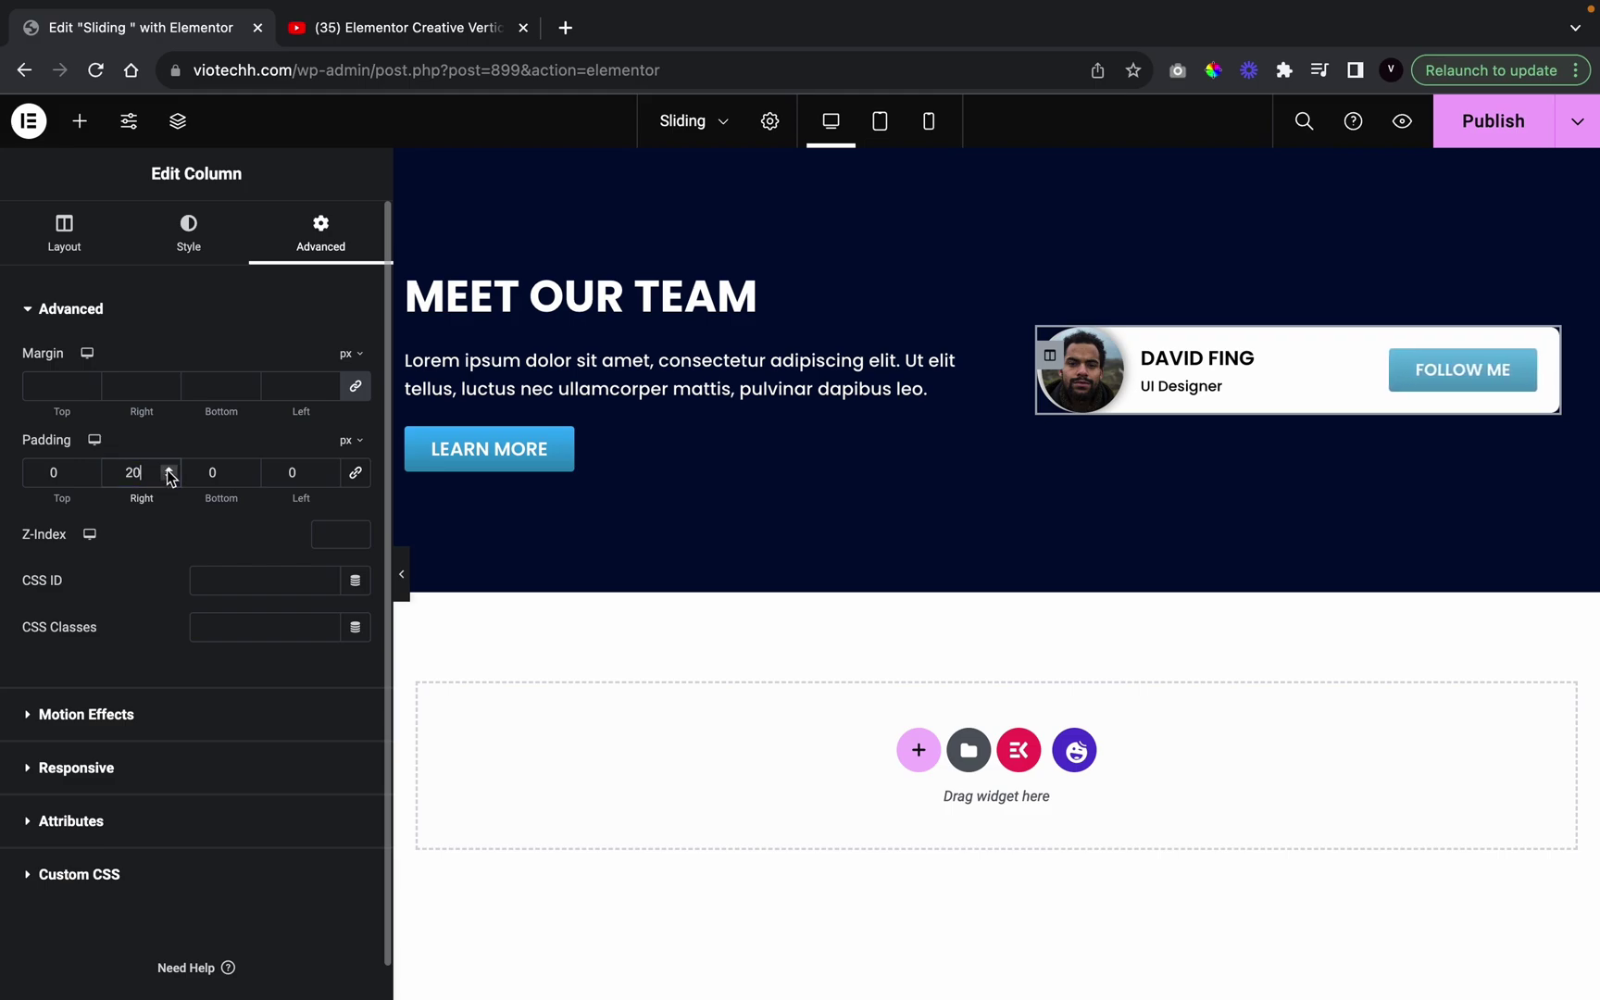
click(403, 574)
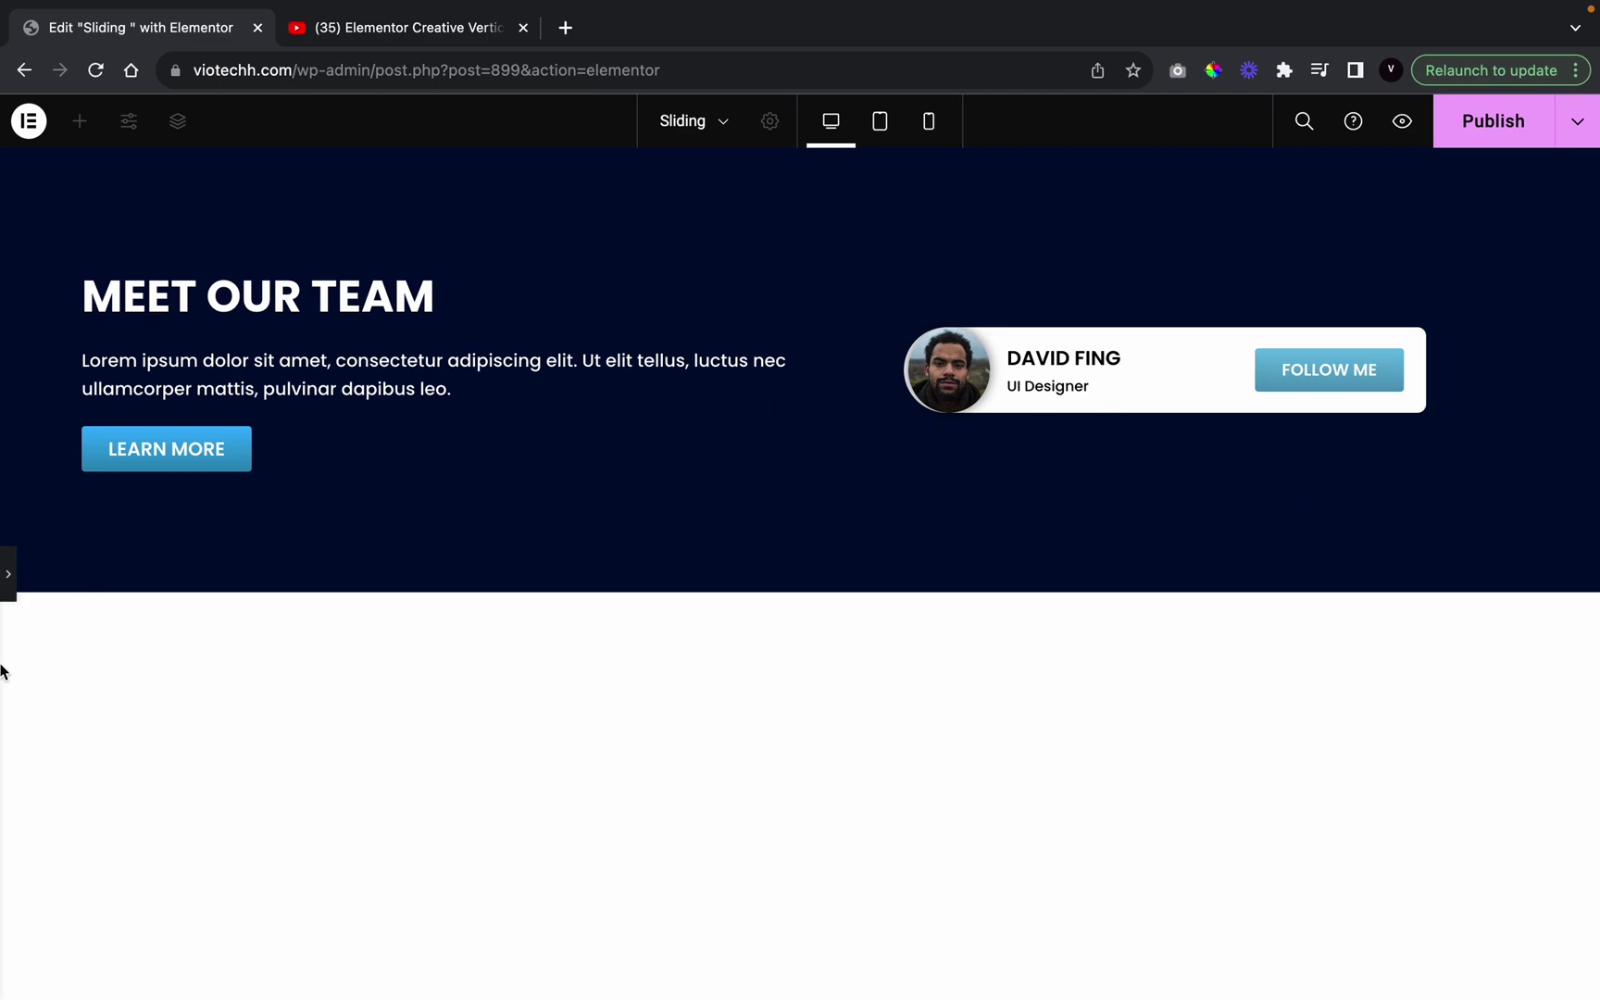
click(7, 565)
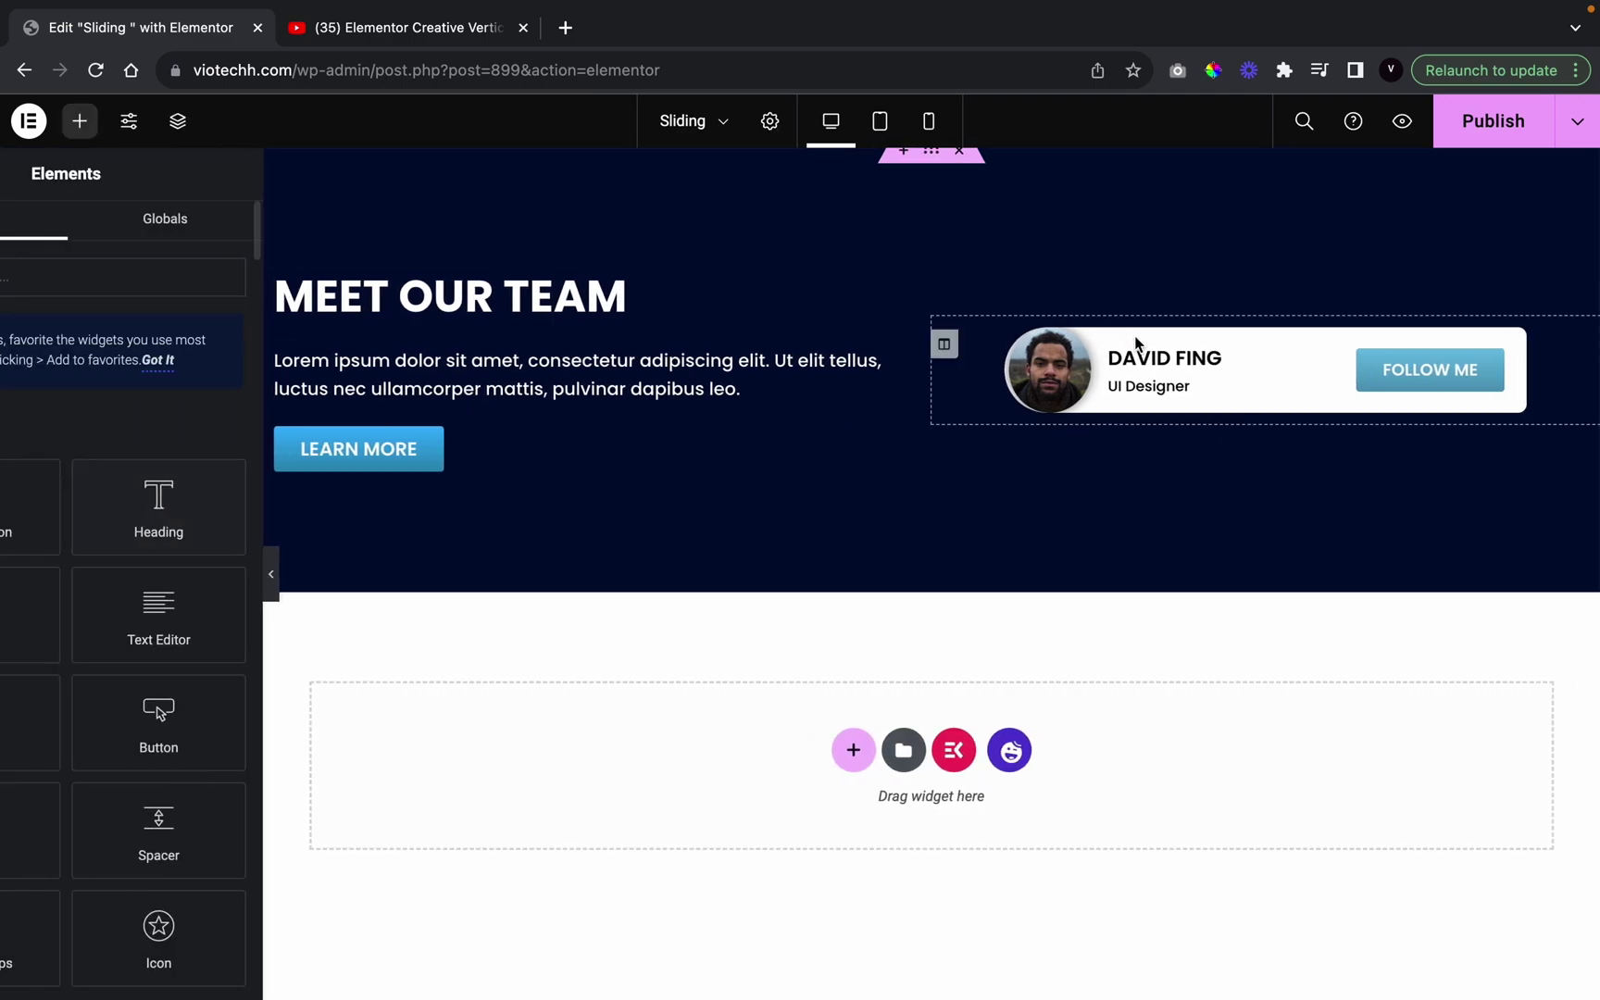
Set the avatar photo's left margin to 3 px
click(1120, 367)
click(326, 380)
click(326, 381)
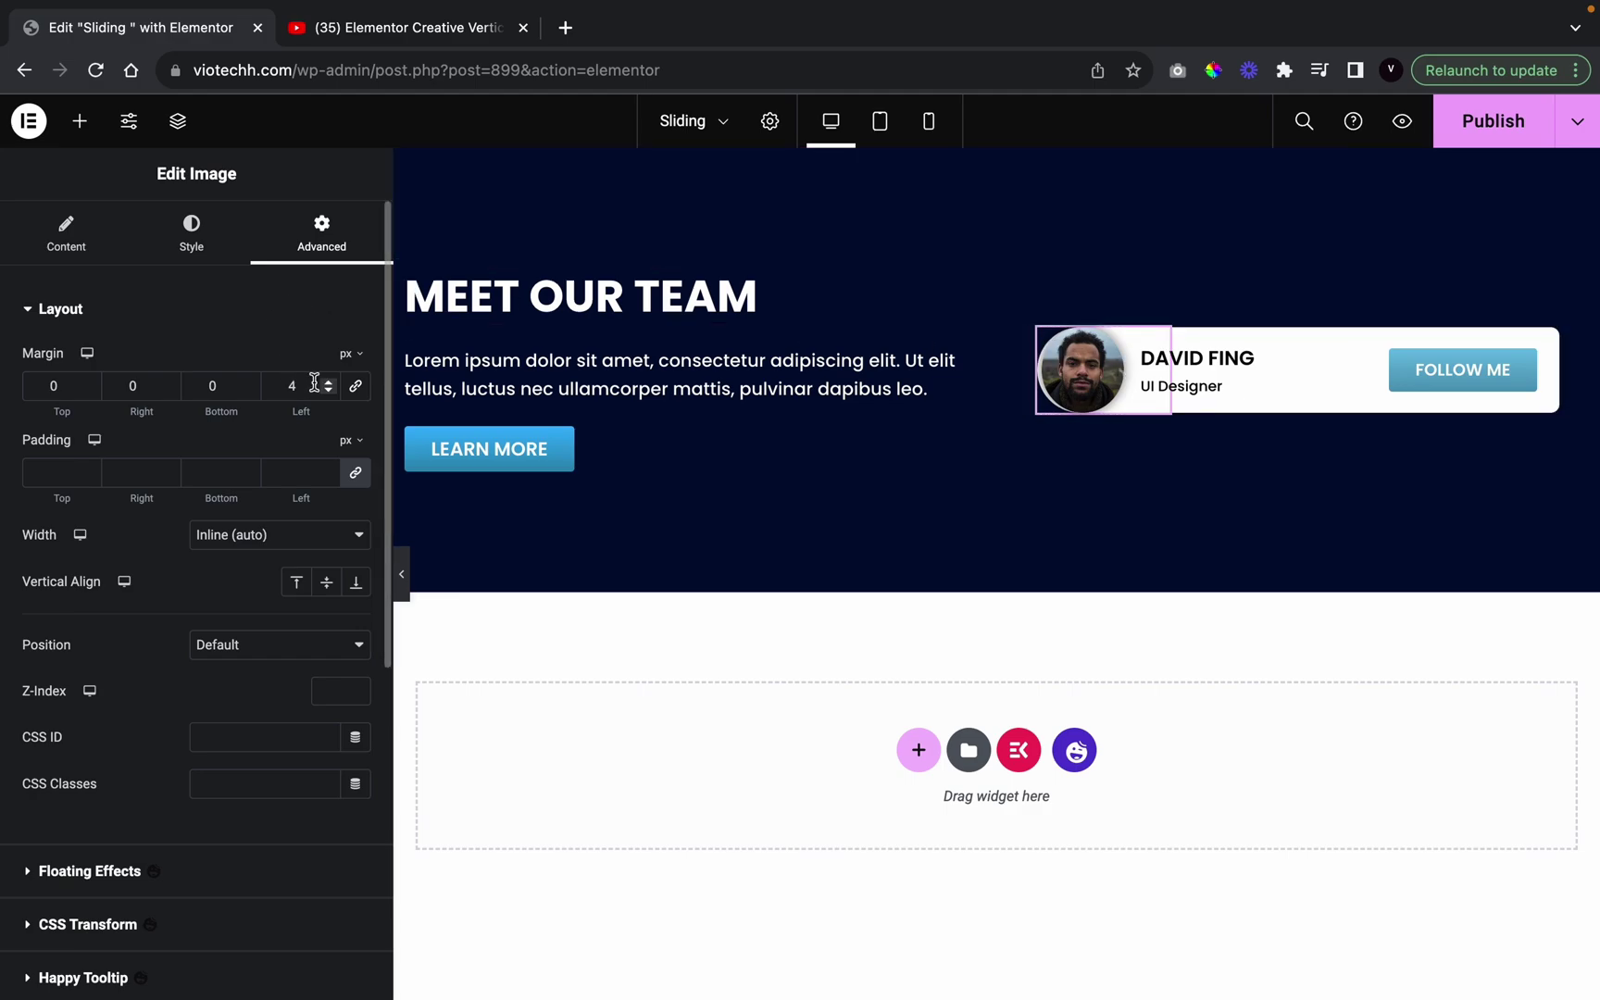
click(326, 381)
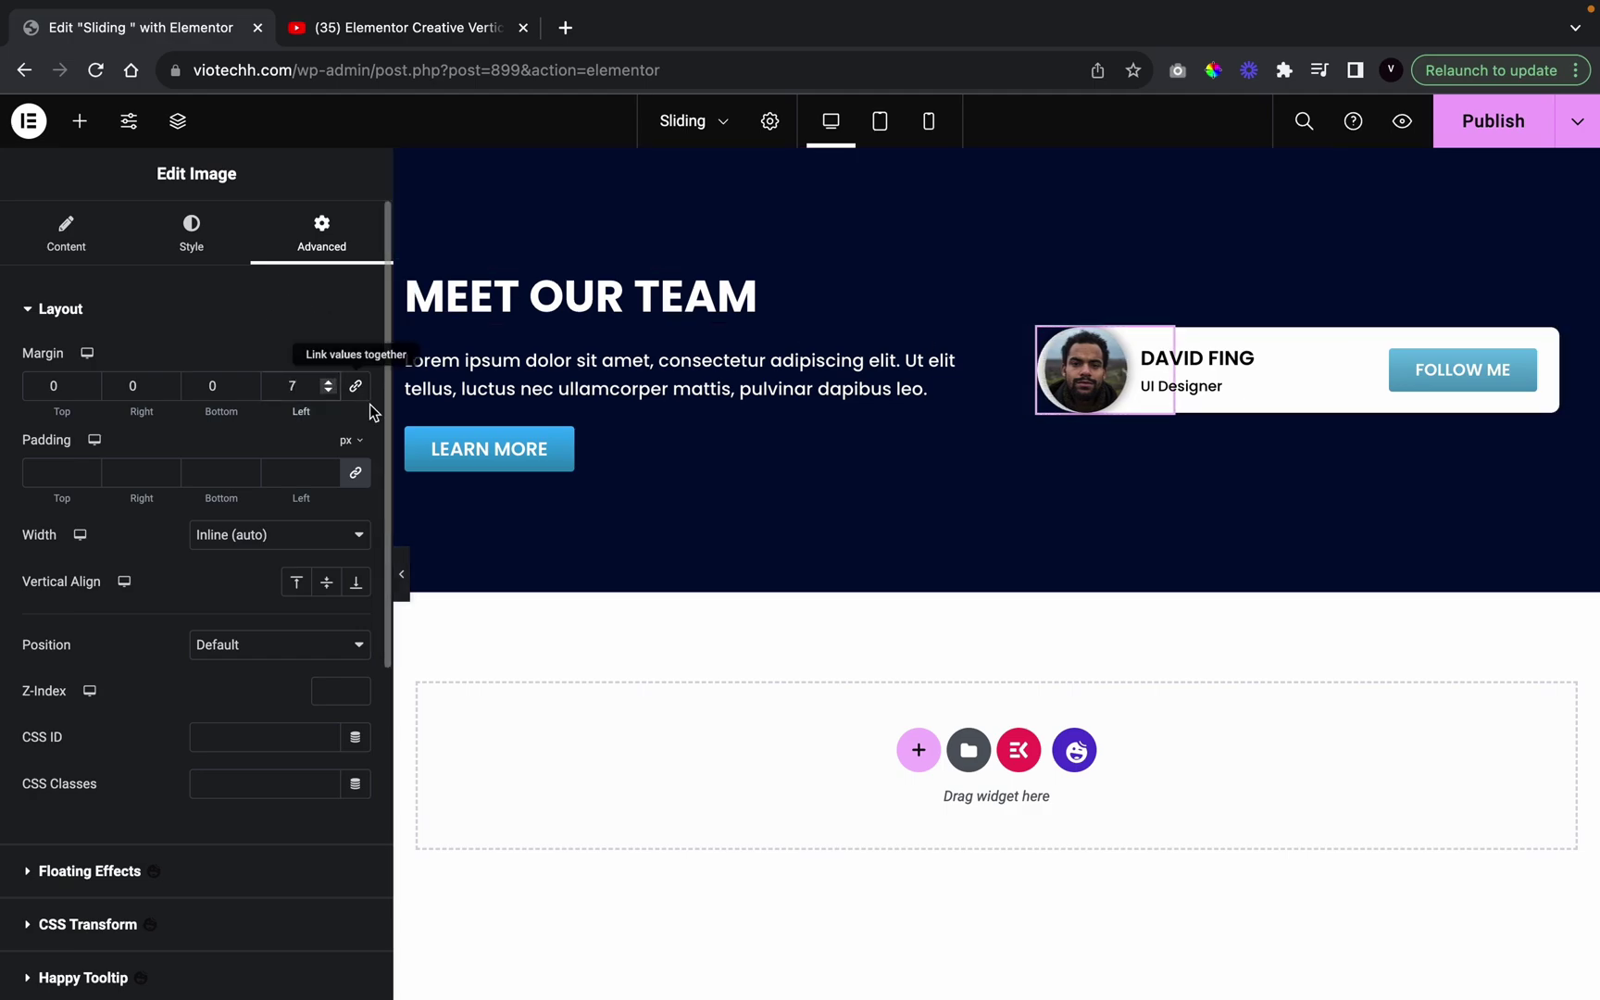
click(401, 585)
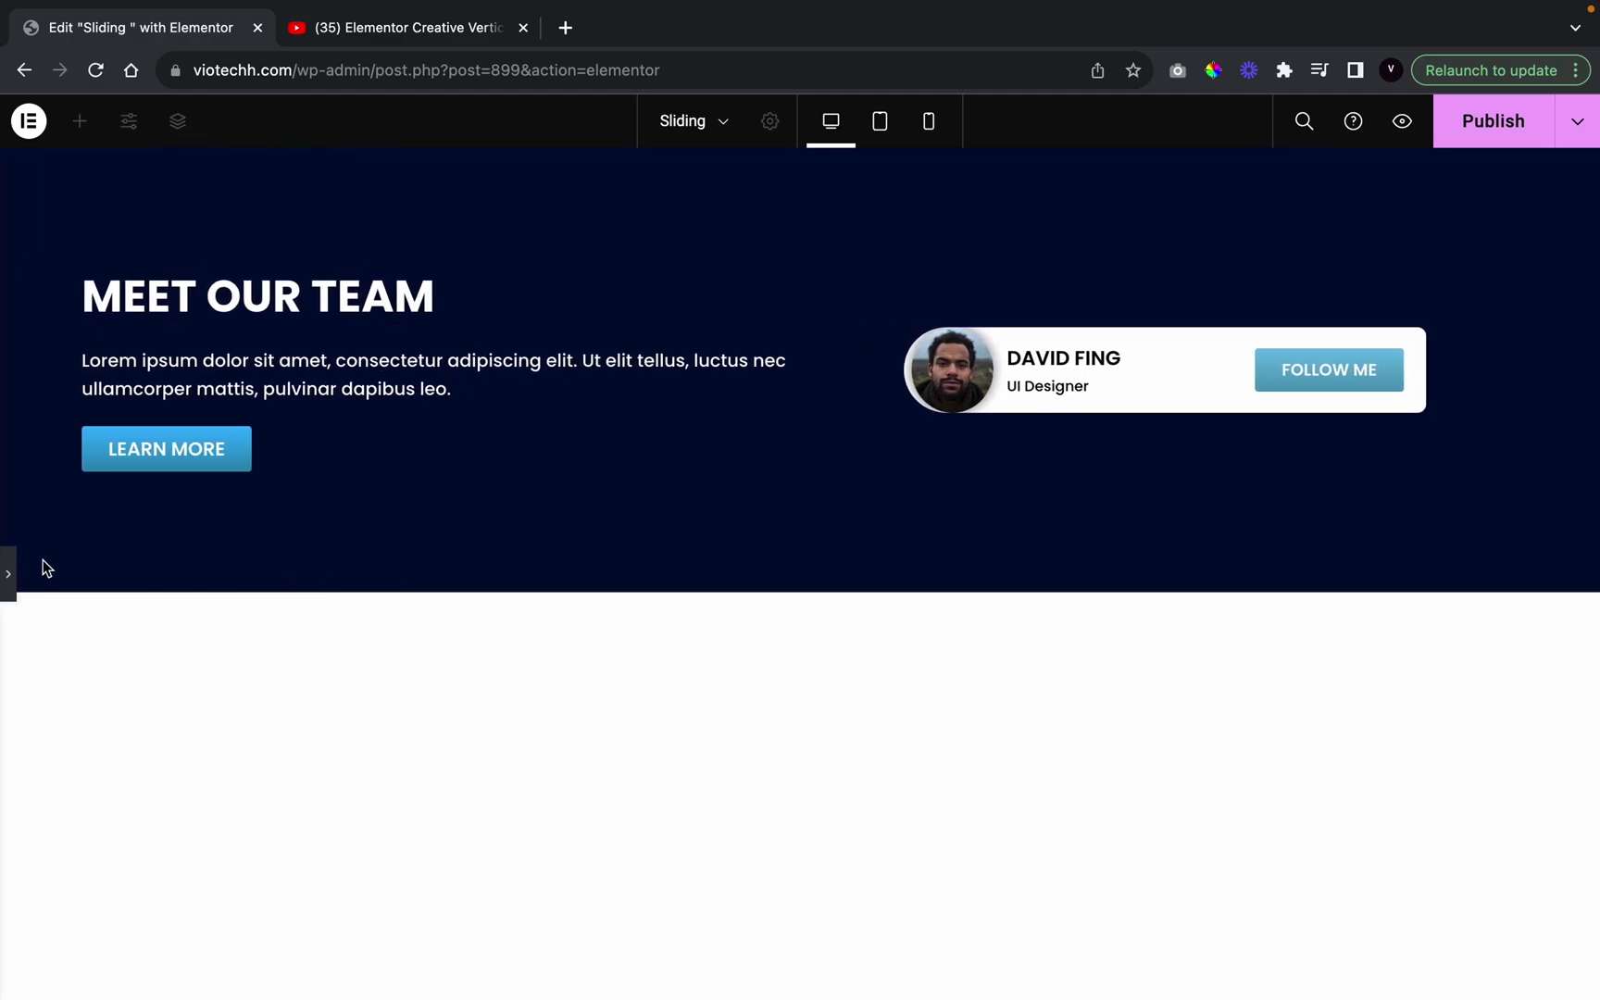
click(8, 565)
click(328, 390)
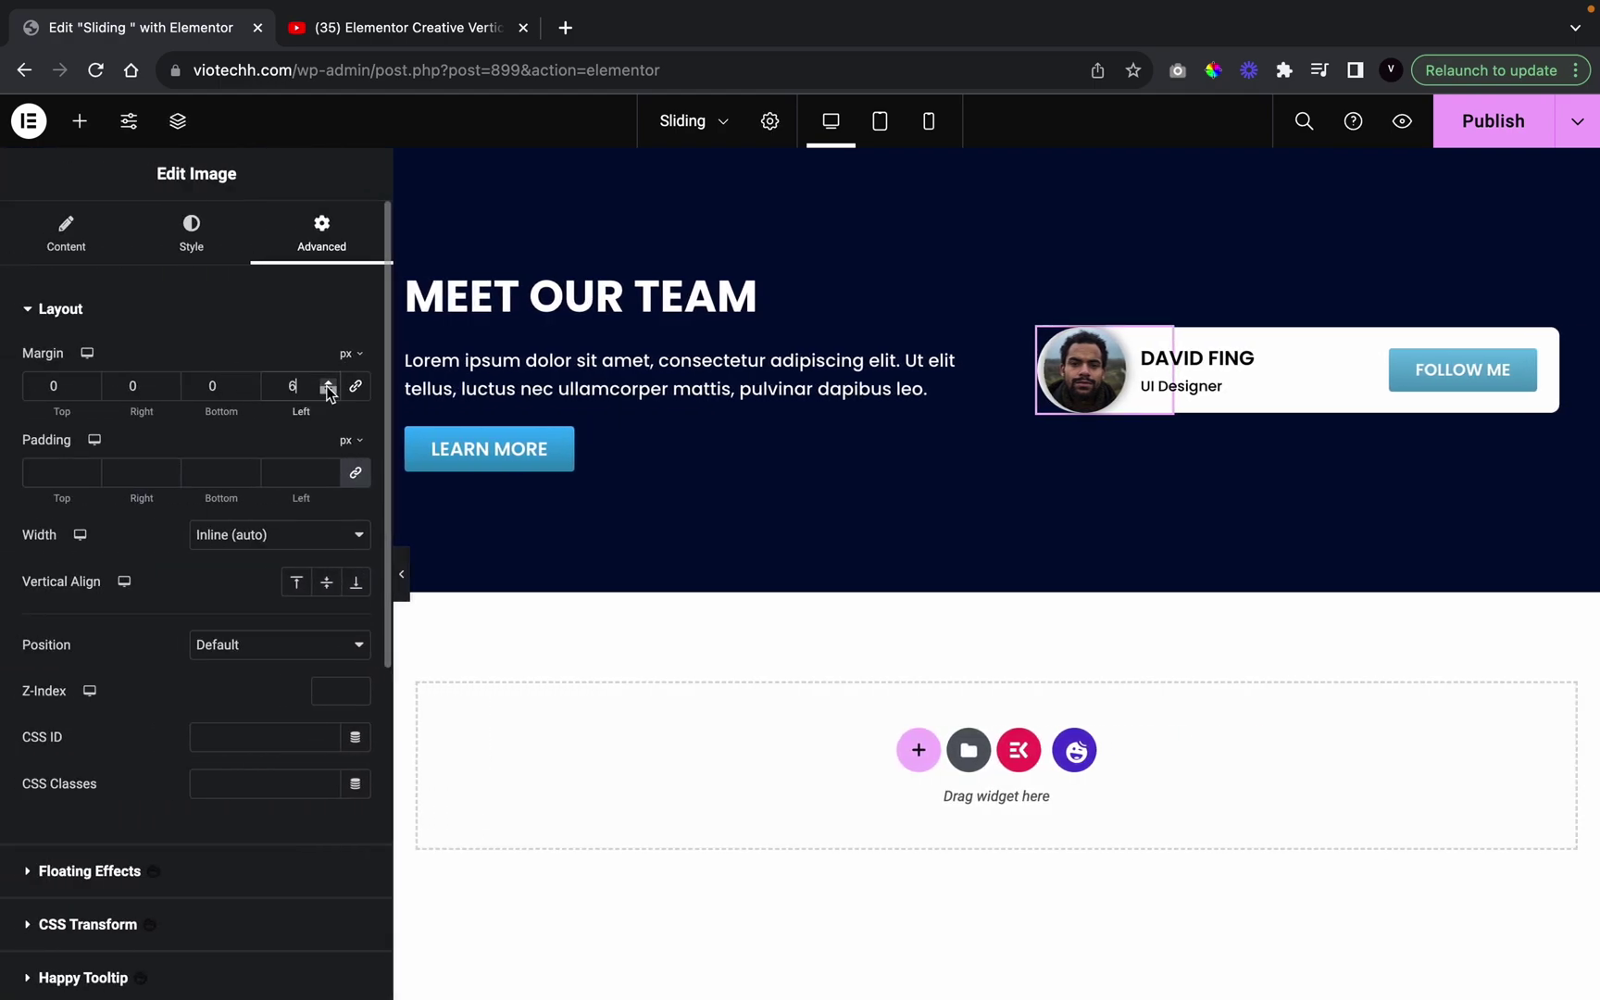
click(328, 389)
click(328, 390)
click(328, 389)
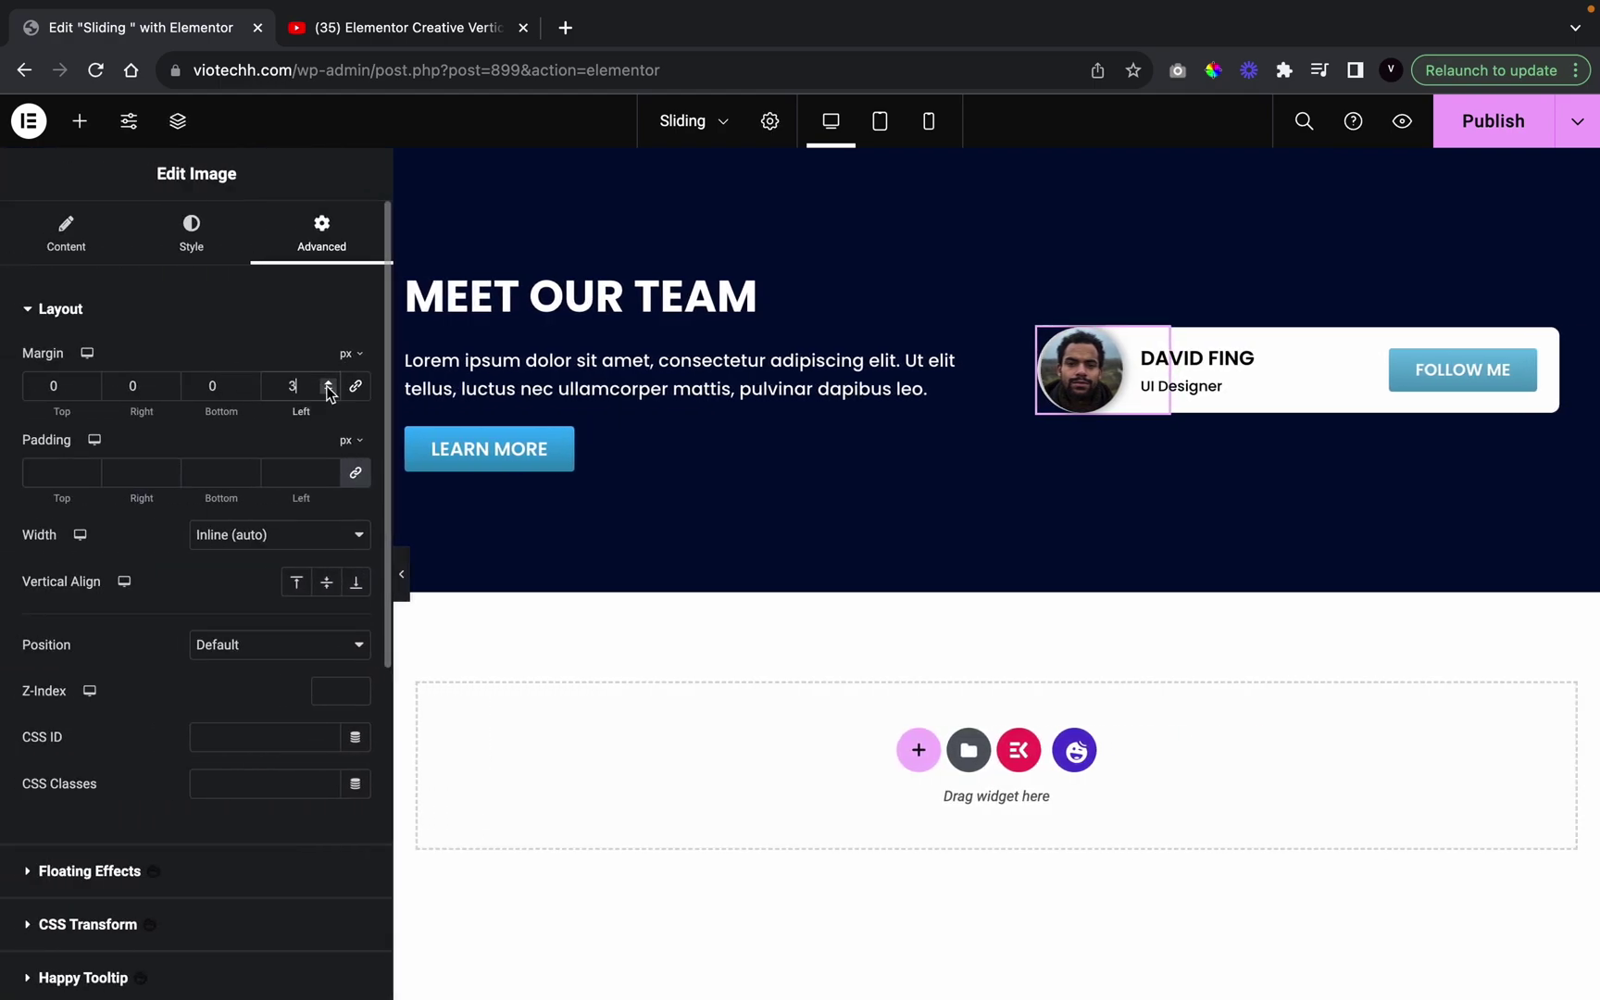
click(404, 567)
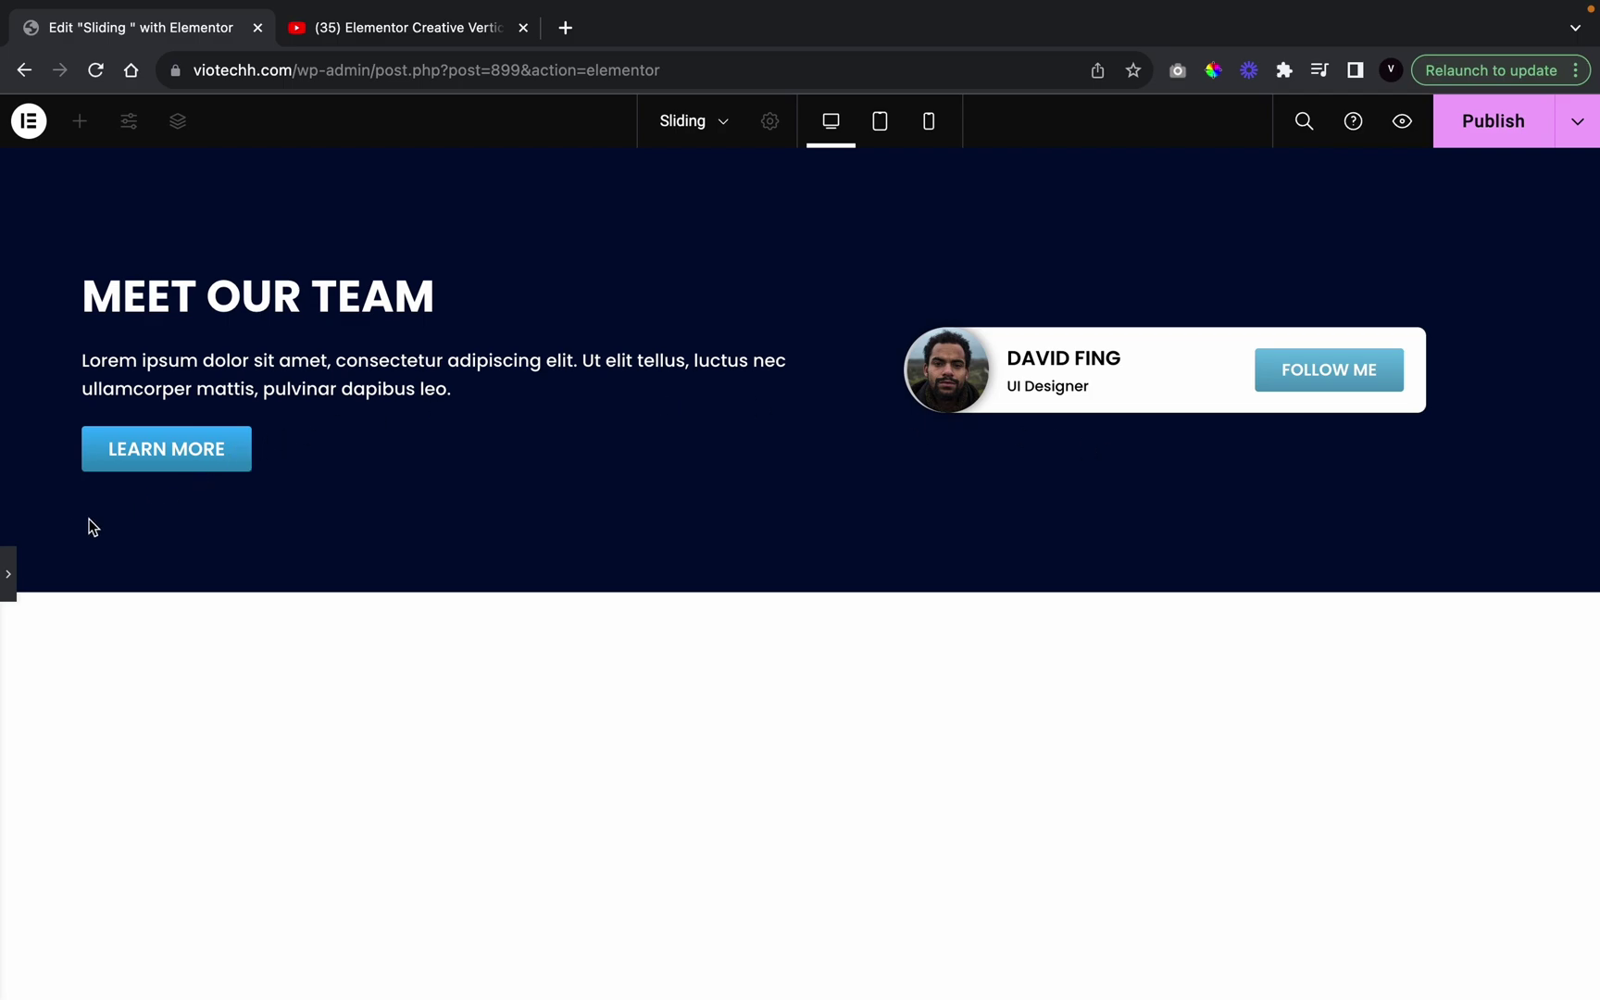
click(4, 572)
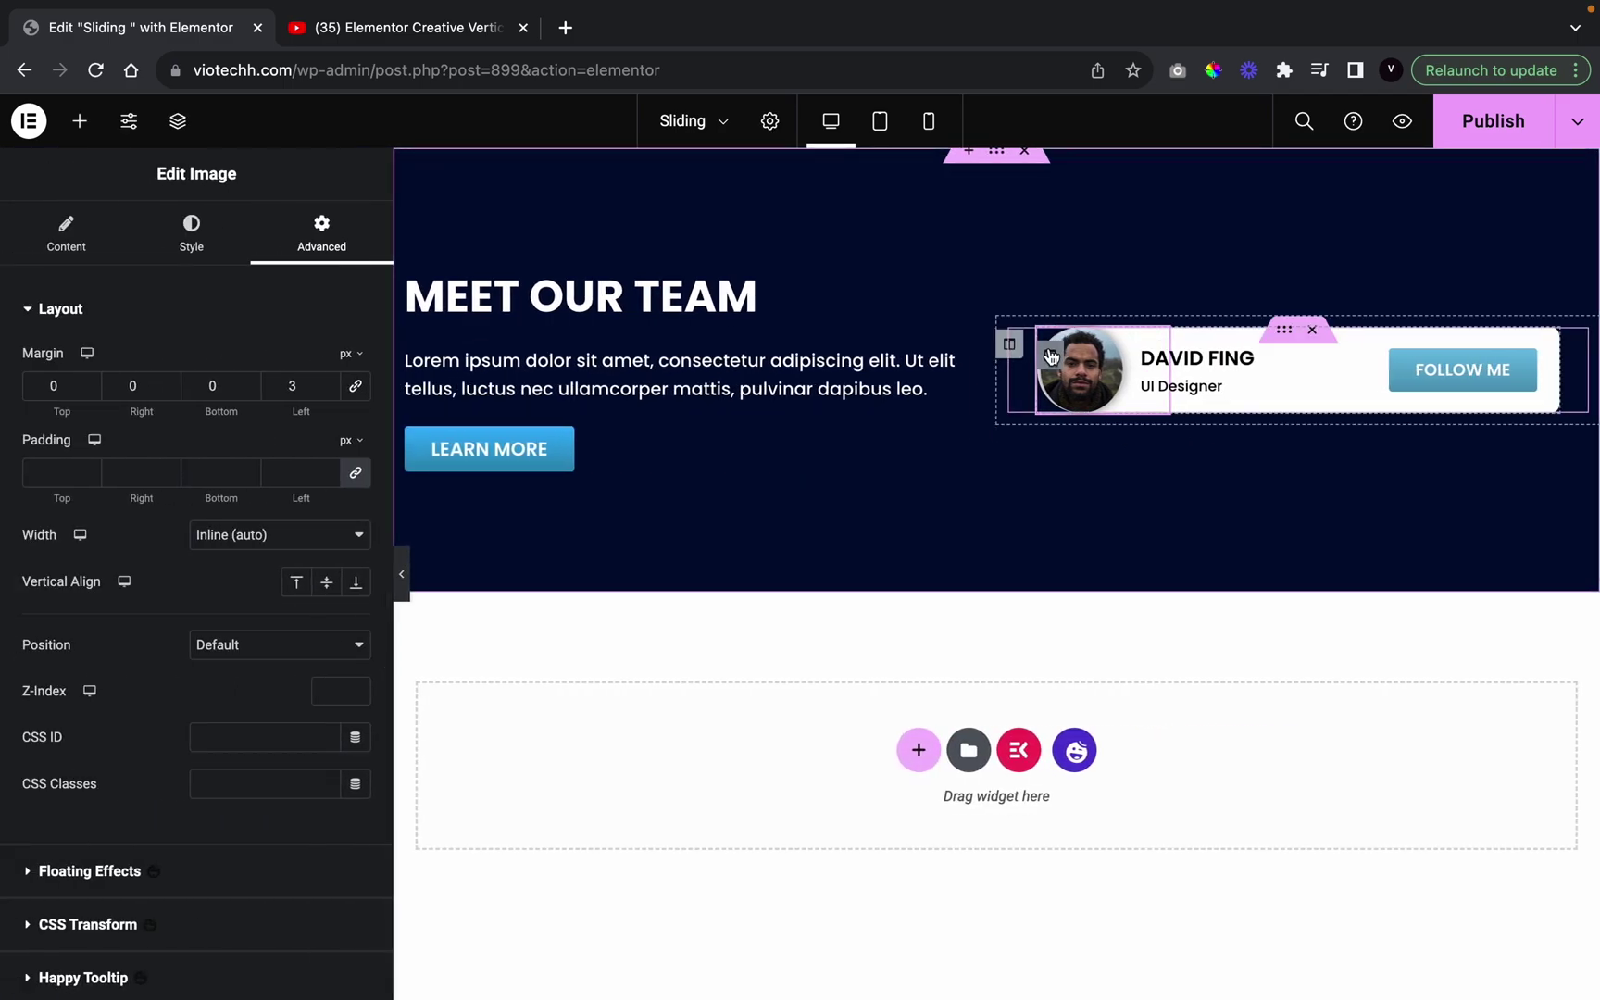
click(1049, 357)
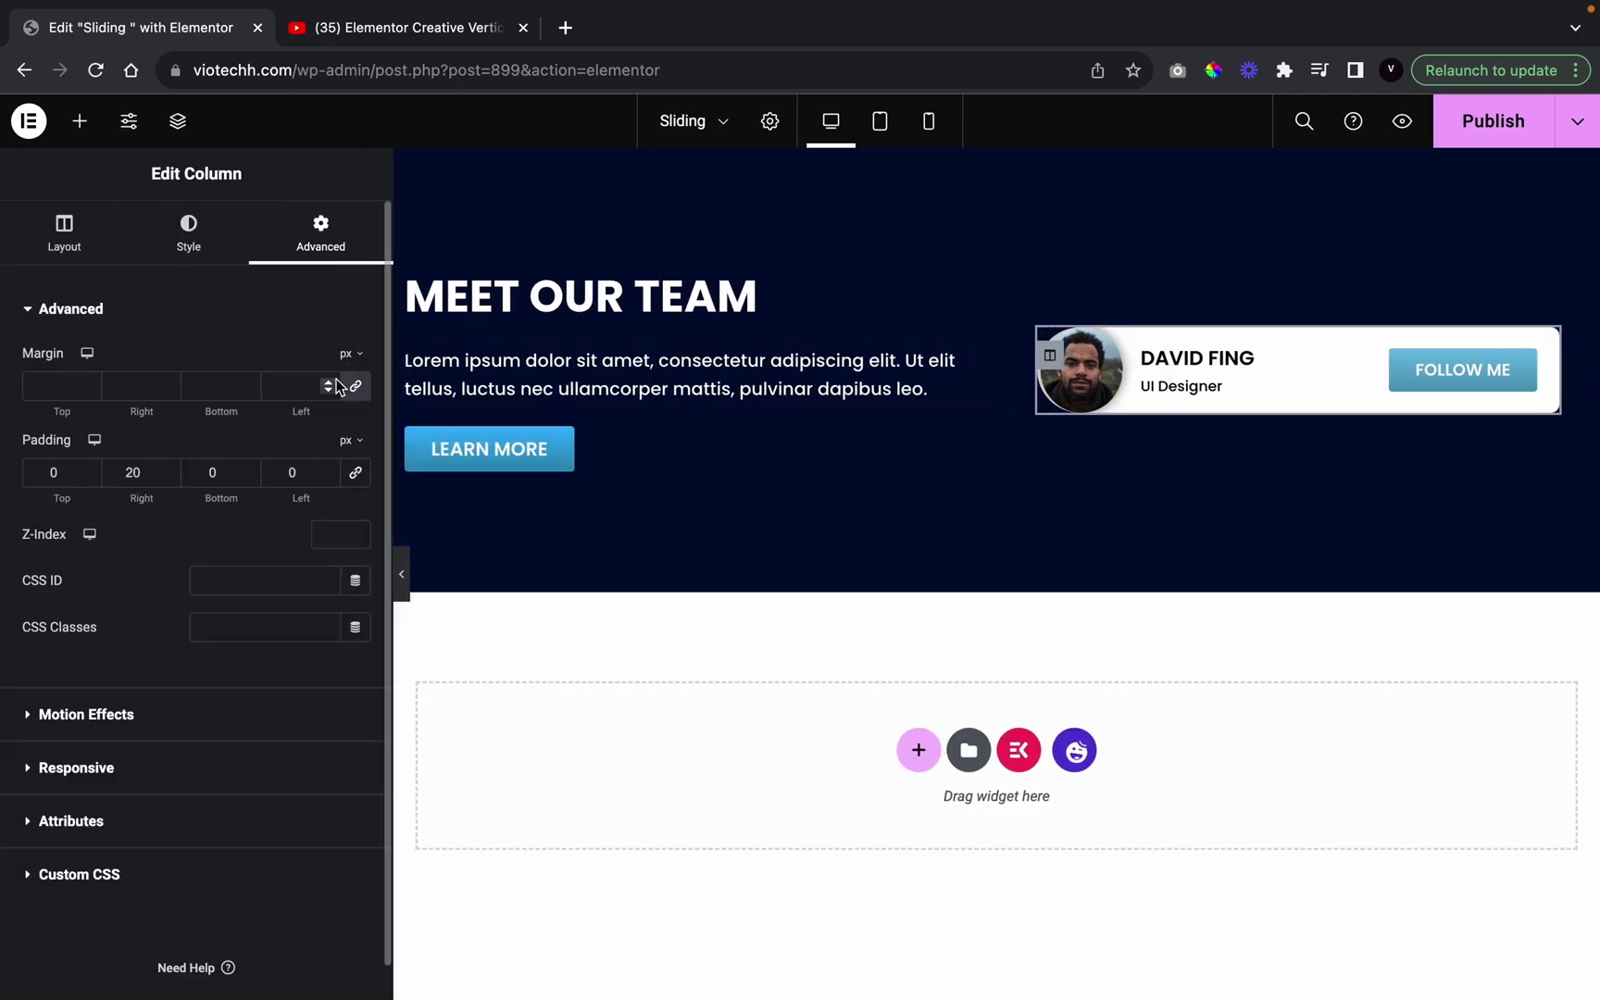
Set the card column's top and bottom padding to 3 px and preview the card
click(250, 469)
click(250, 468)
click(250, 468)
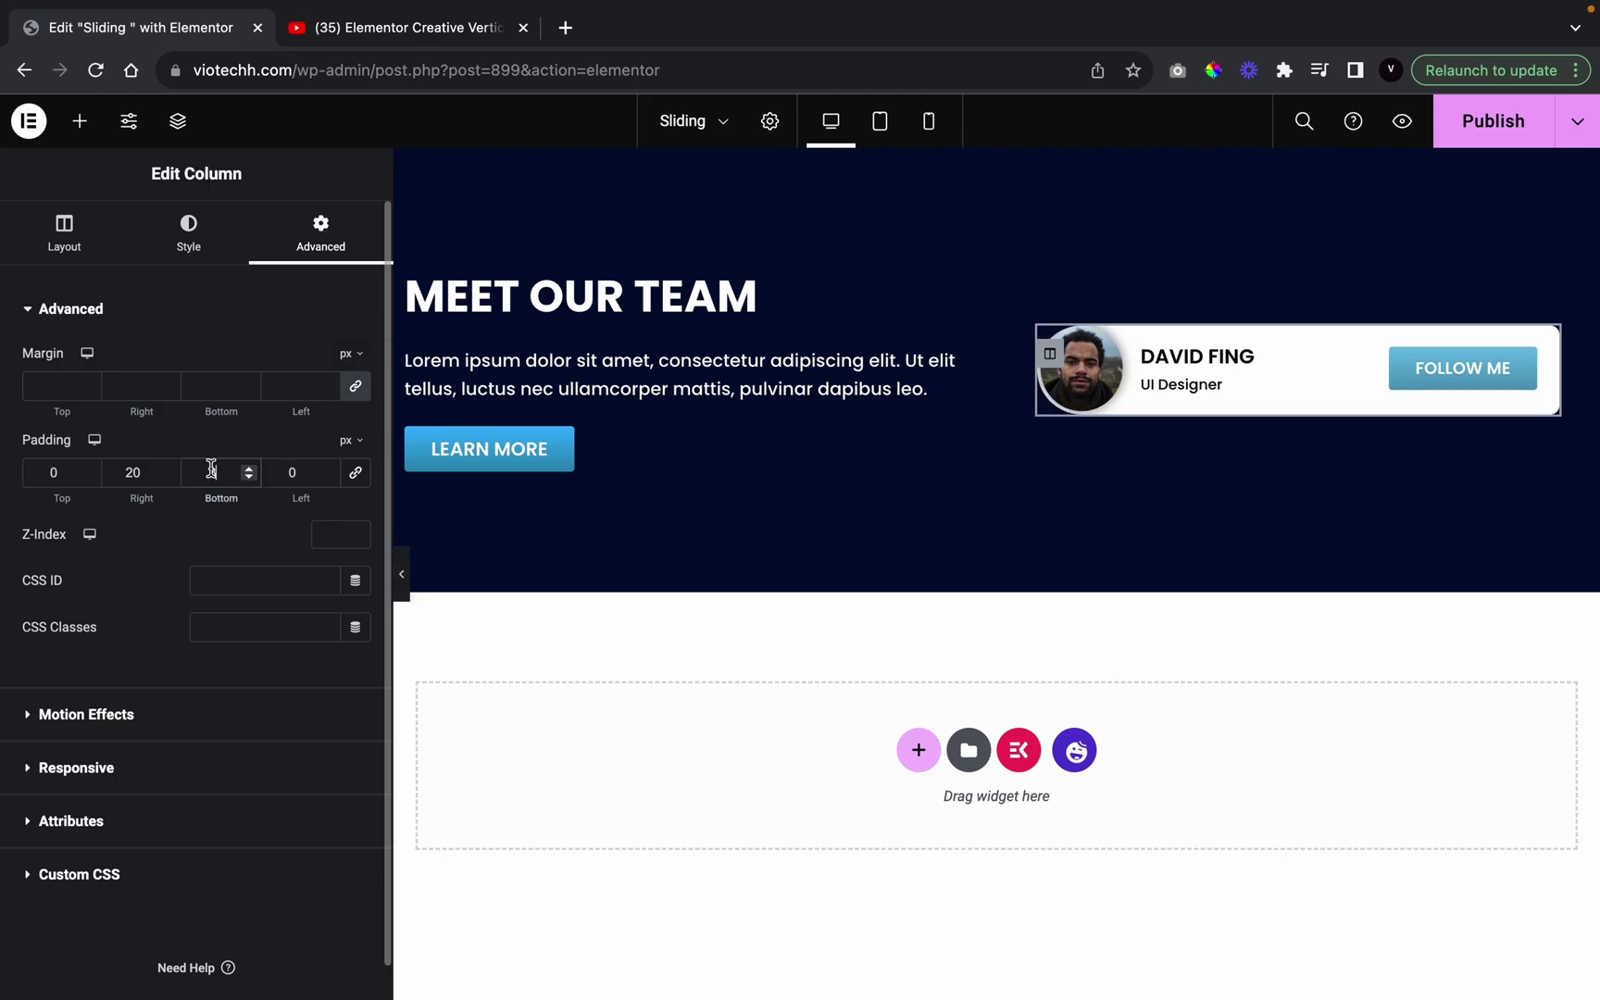
click(90, 468)
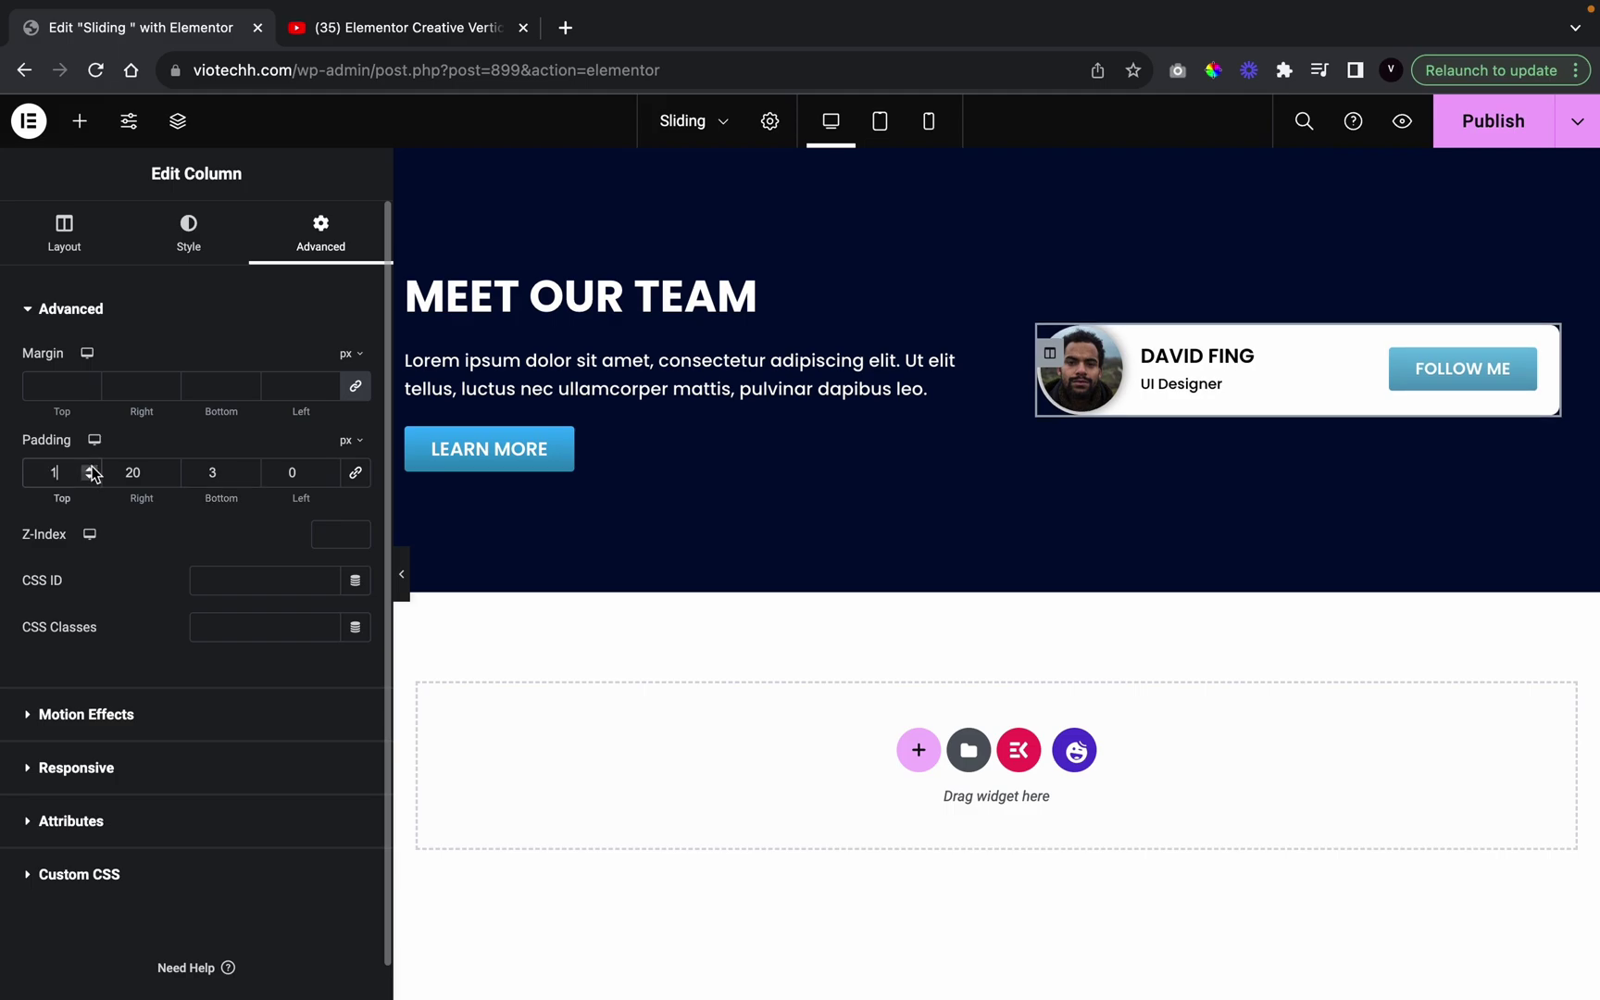
click(90, 468)
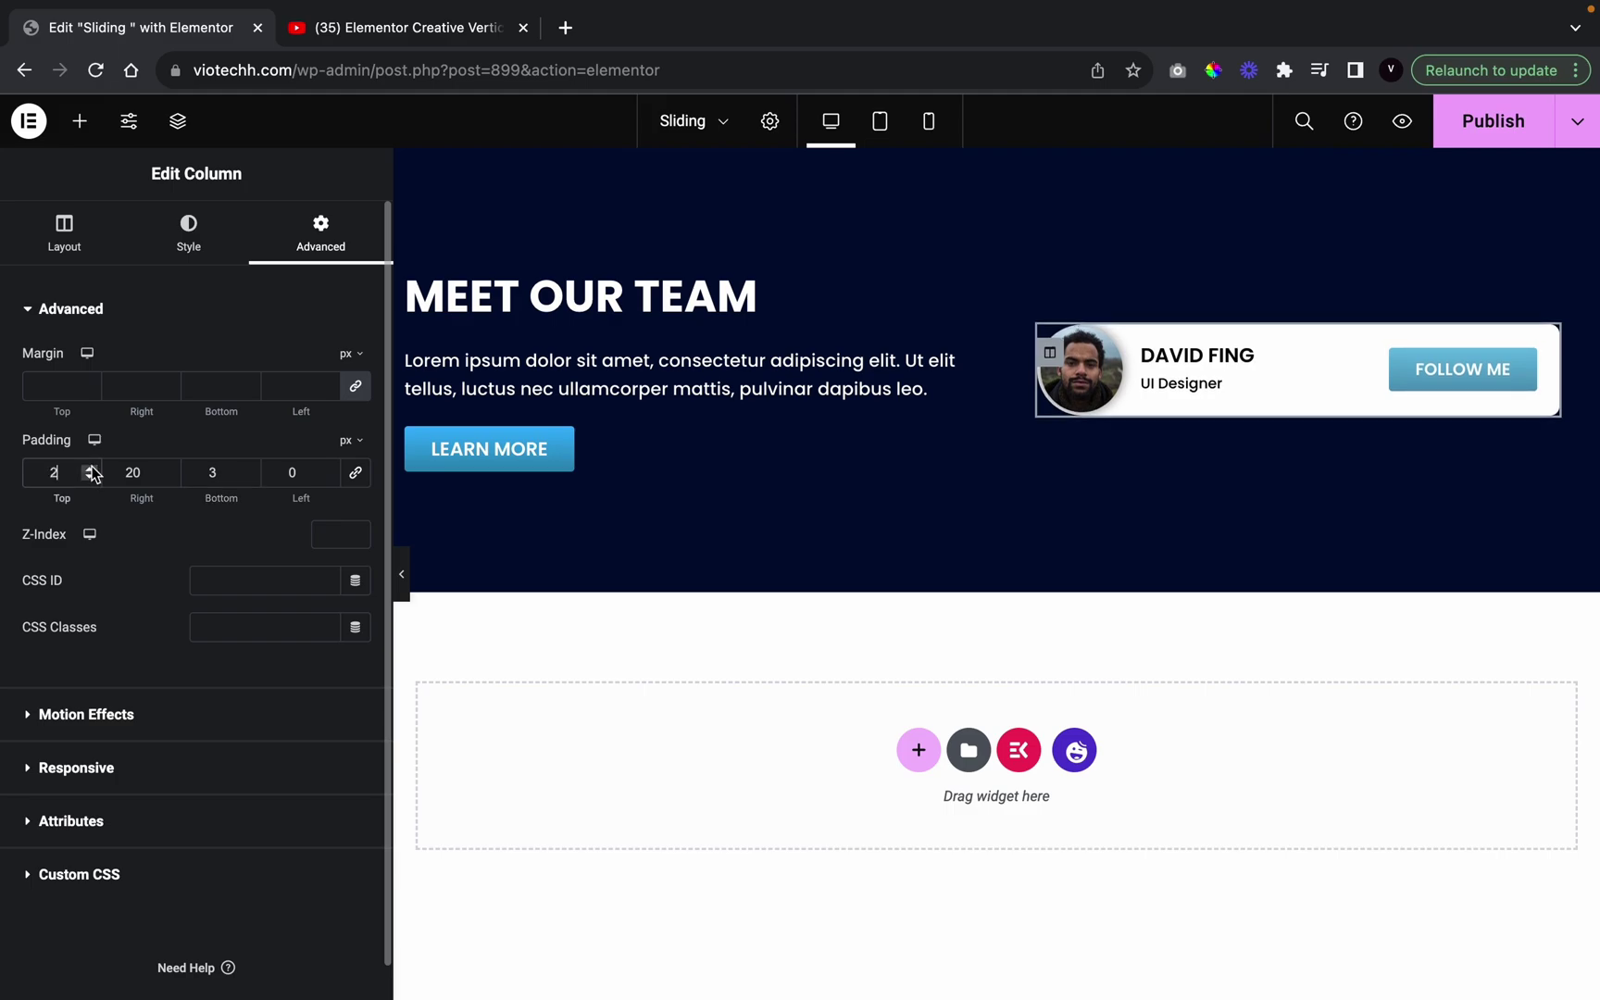
click(401, 573)
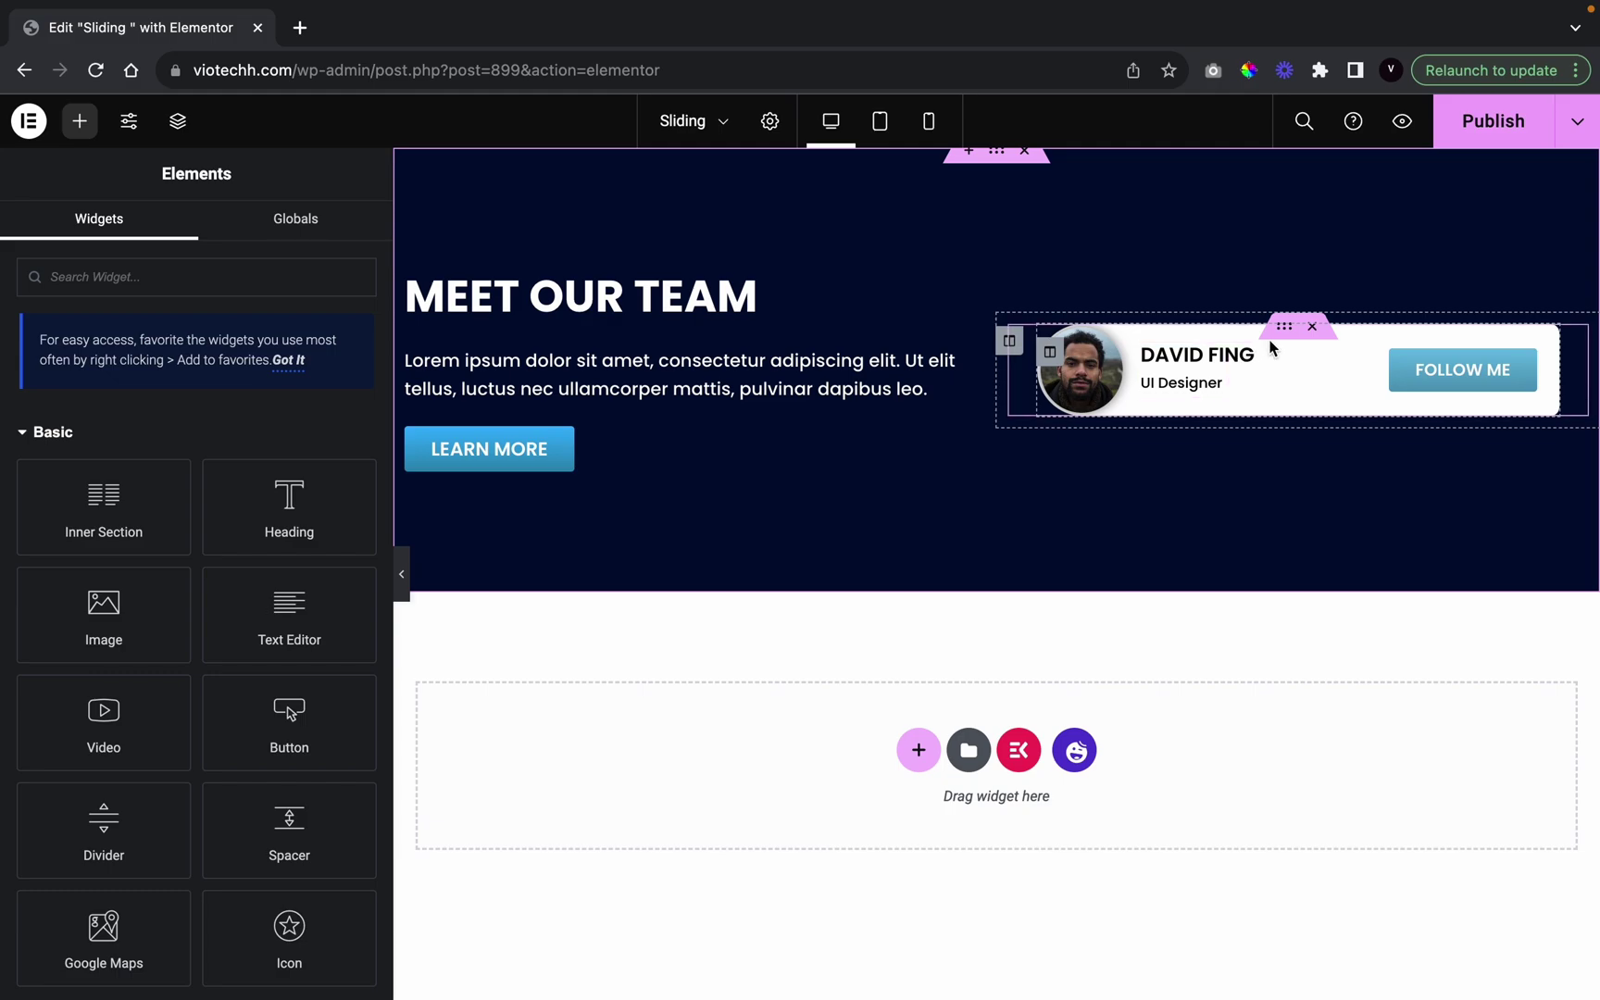
click(1283, 329)
Duplicate the team member card twice to make three cards
right_click(1282, 333)
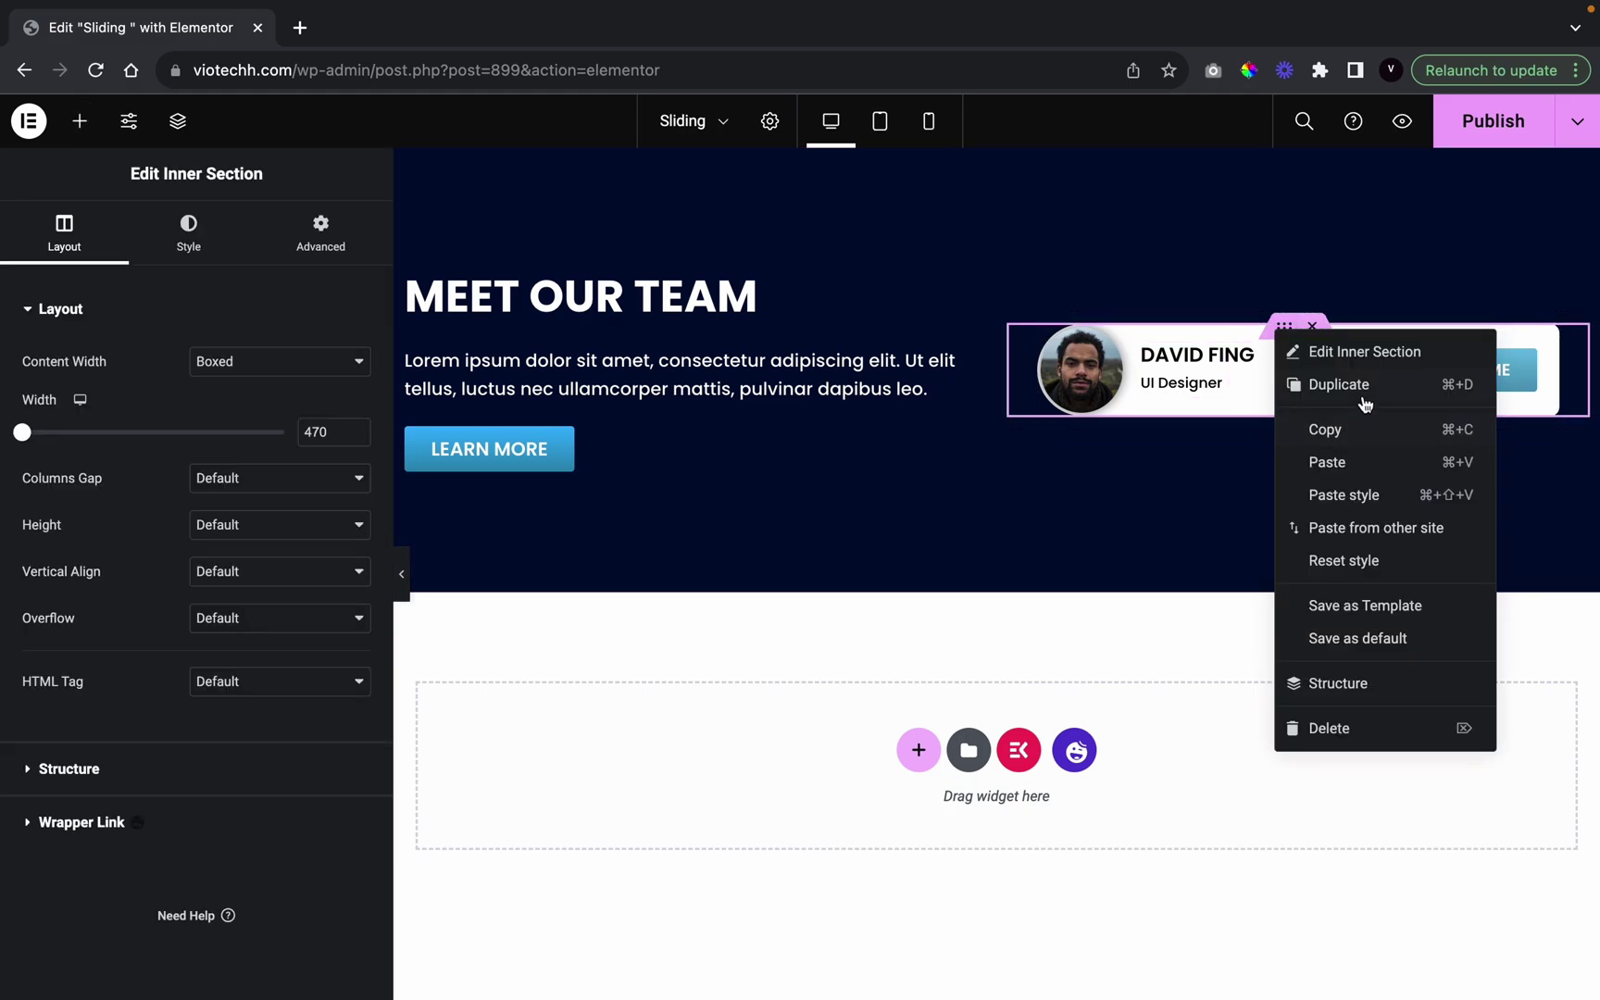
click(1353, 389)
right_click(1283, 373)
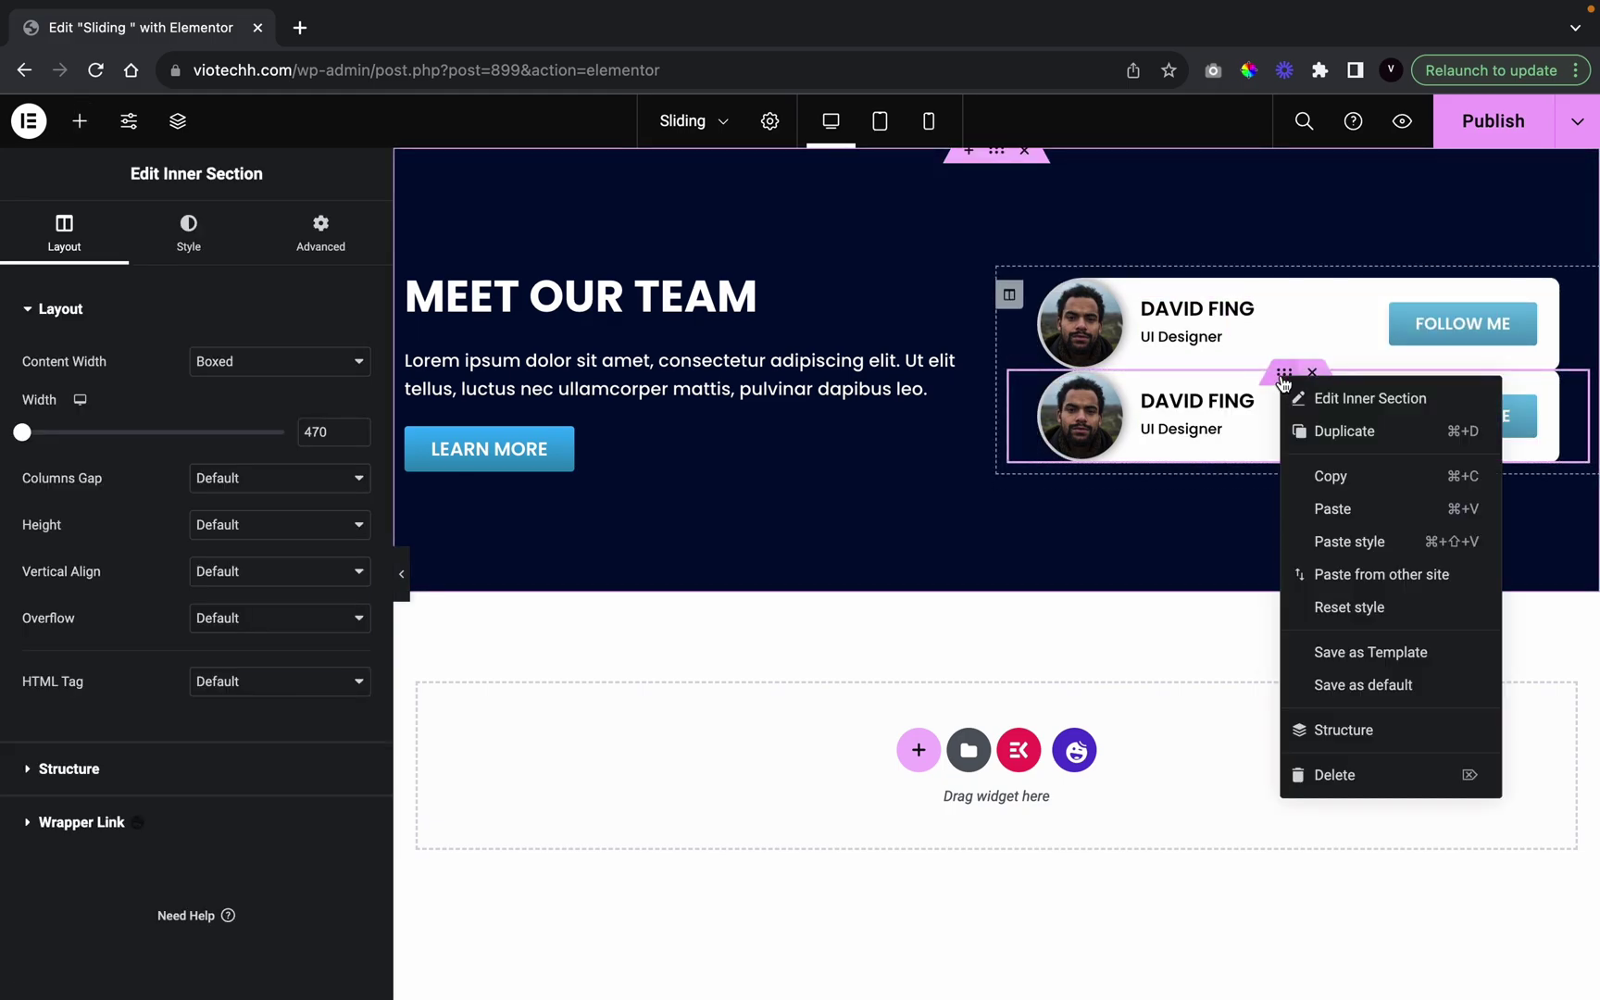
click(1345, 430)
Give the second card the ava-3.jpg photo, a new member name and the role Project Manager
click(1078, 367)
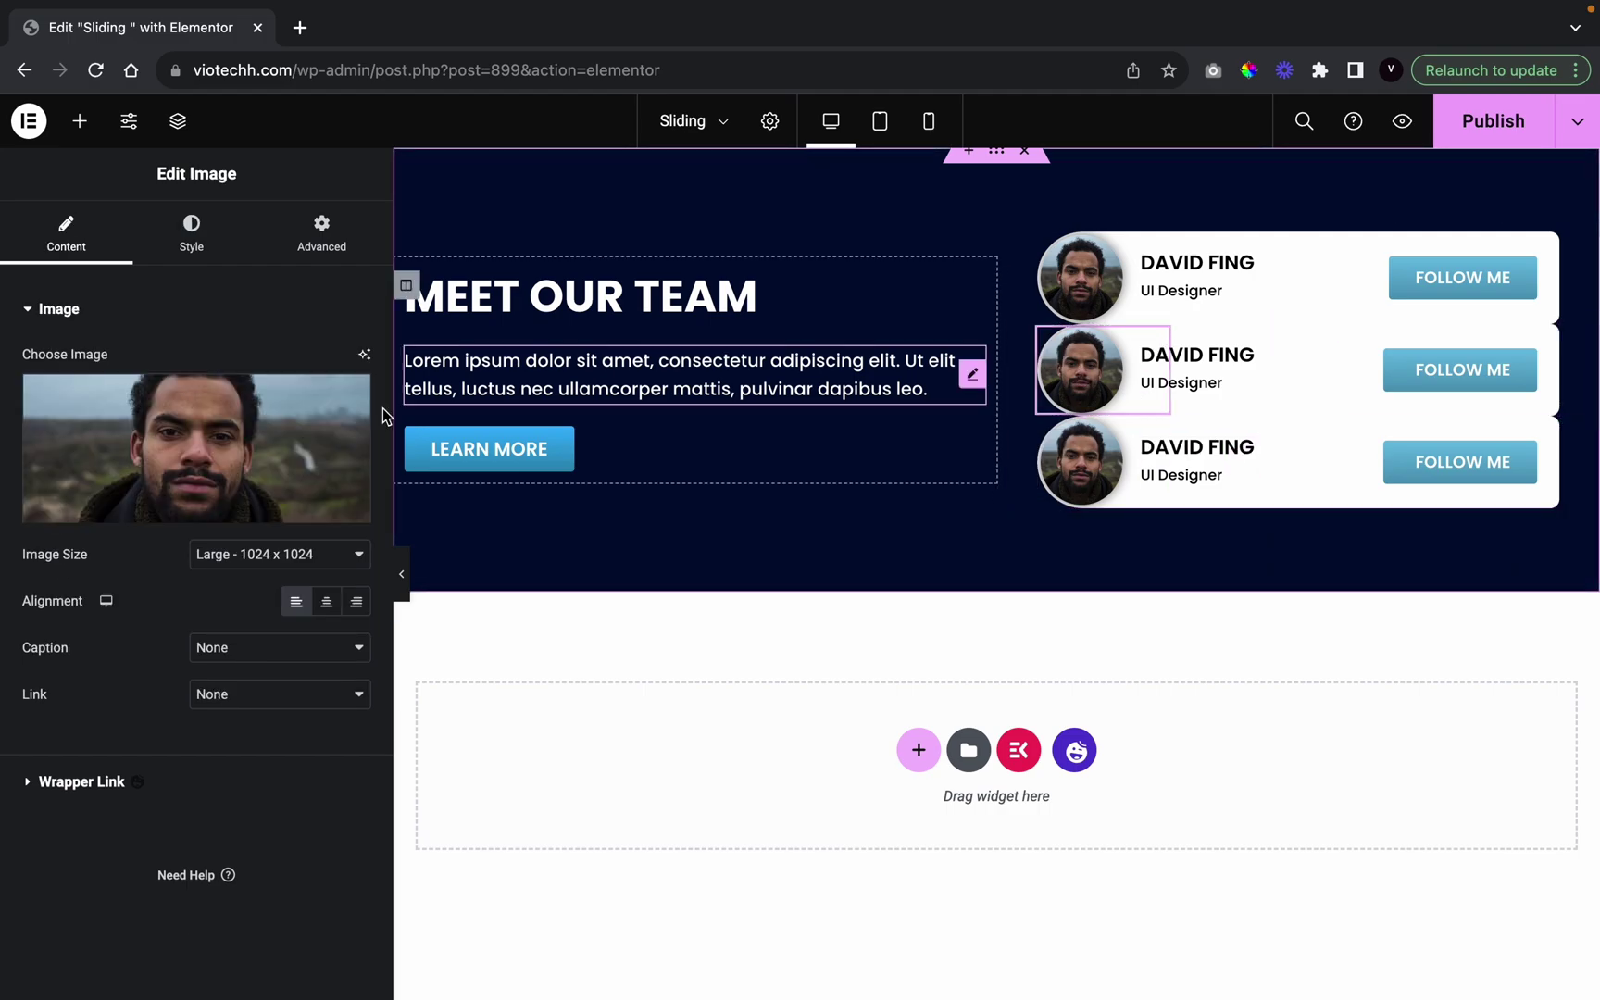
click(219, 443)
click(827, 426)
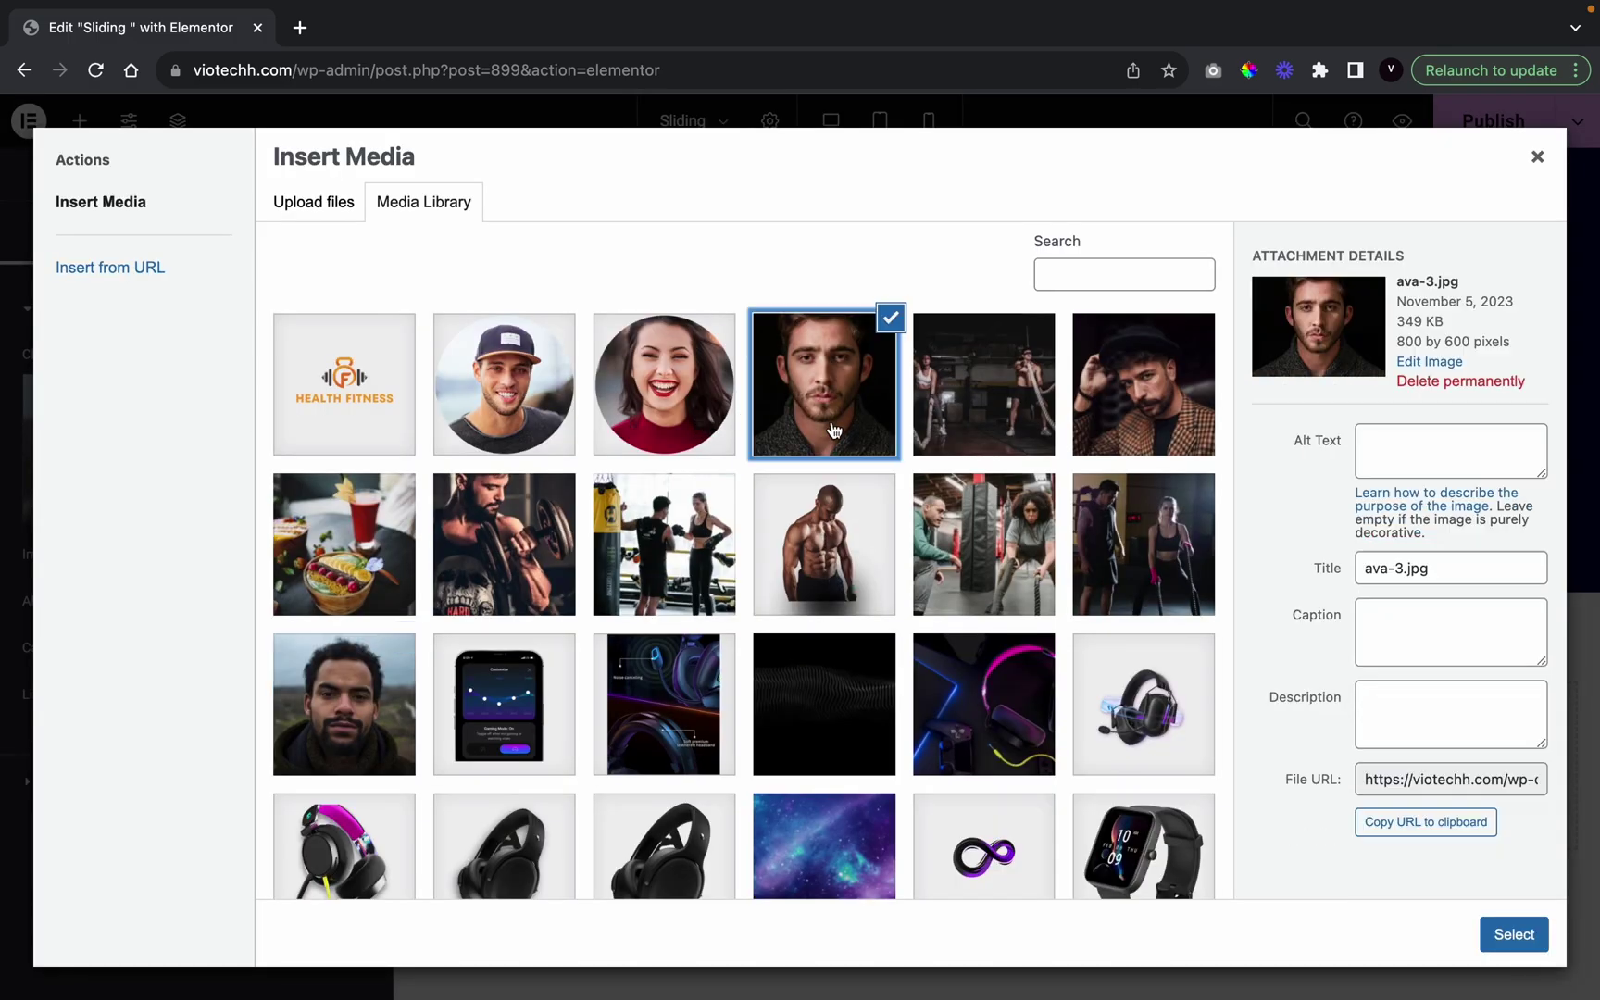
click(1512, 934)
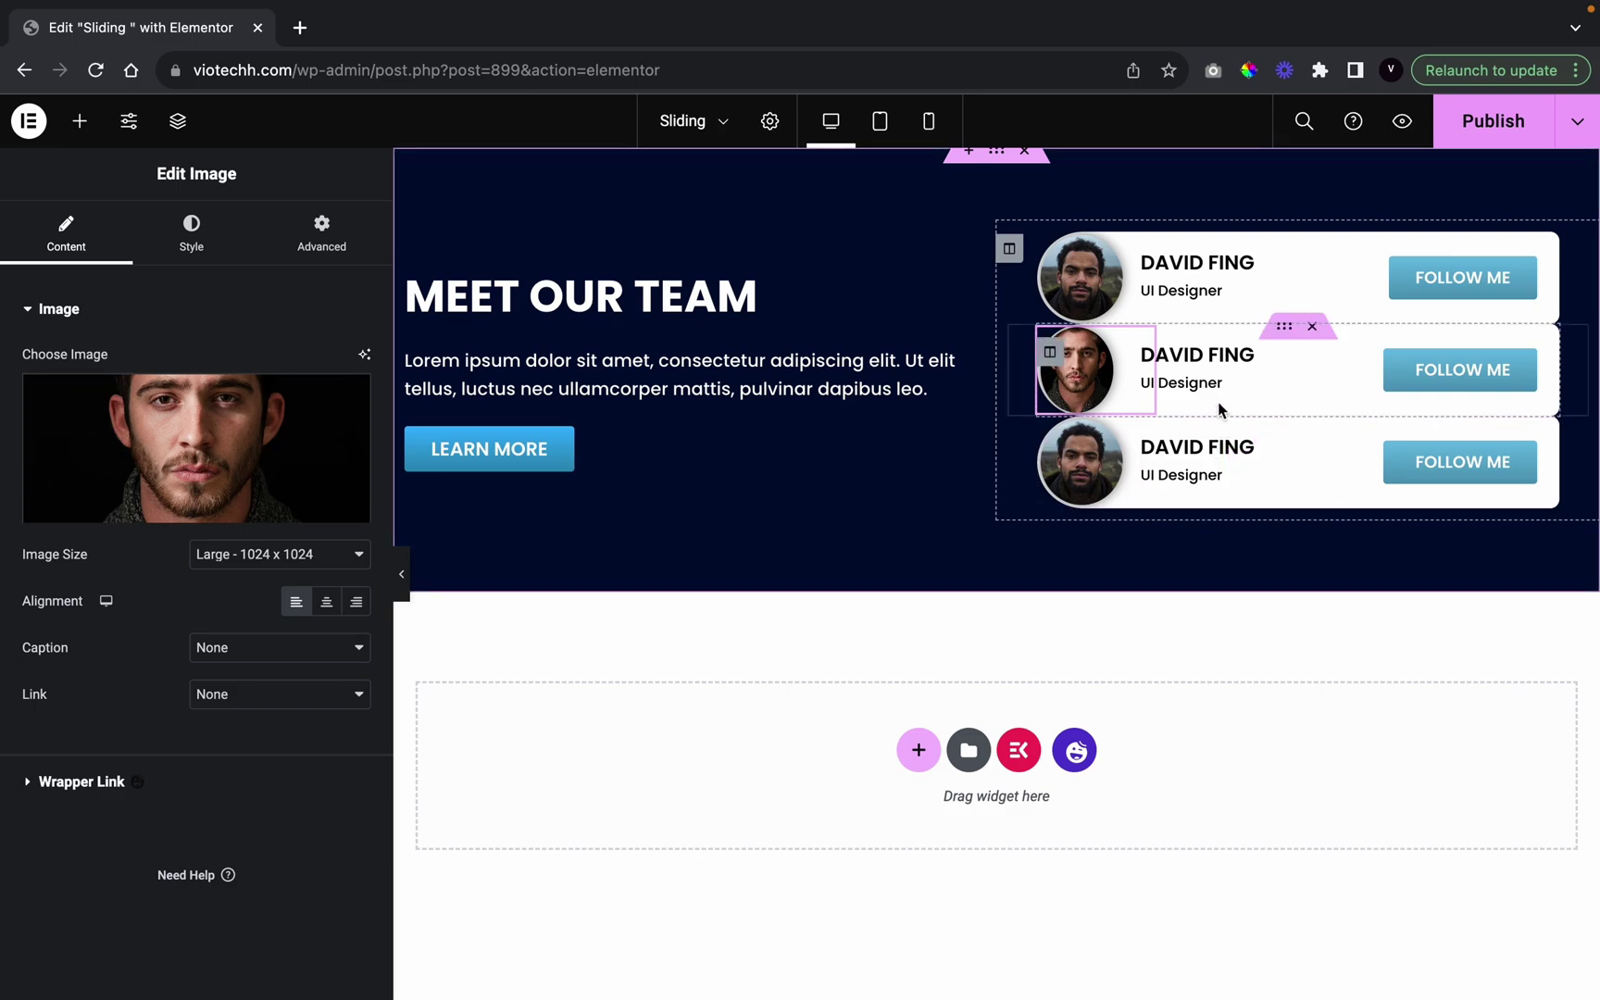
click(1222, 348)
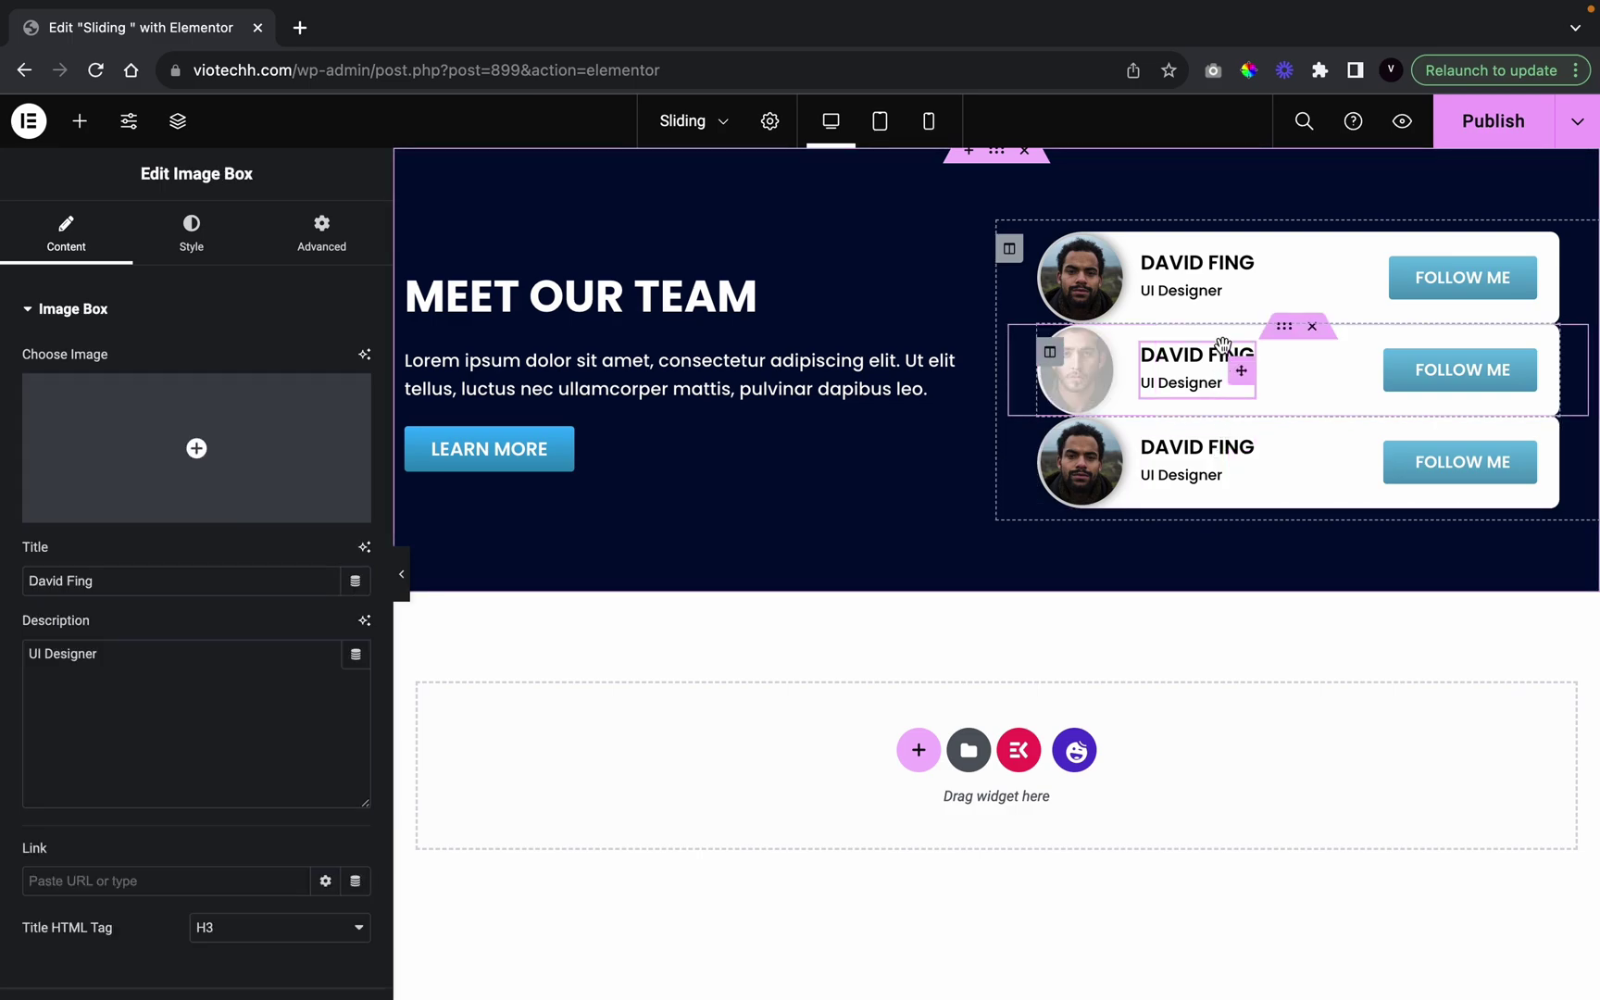
triple_click(181, 585)
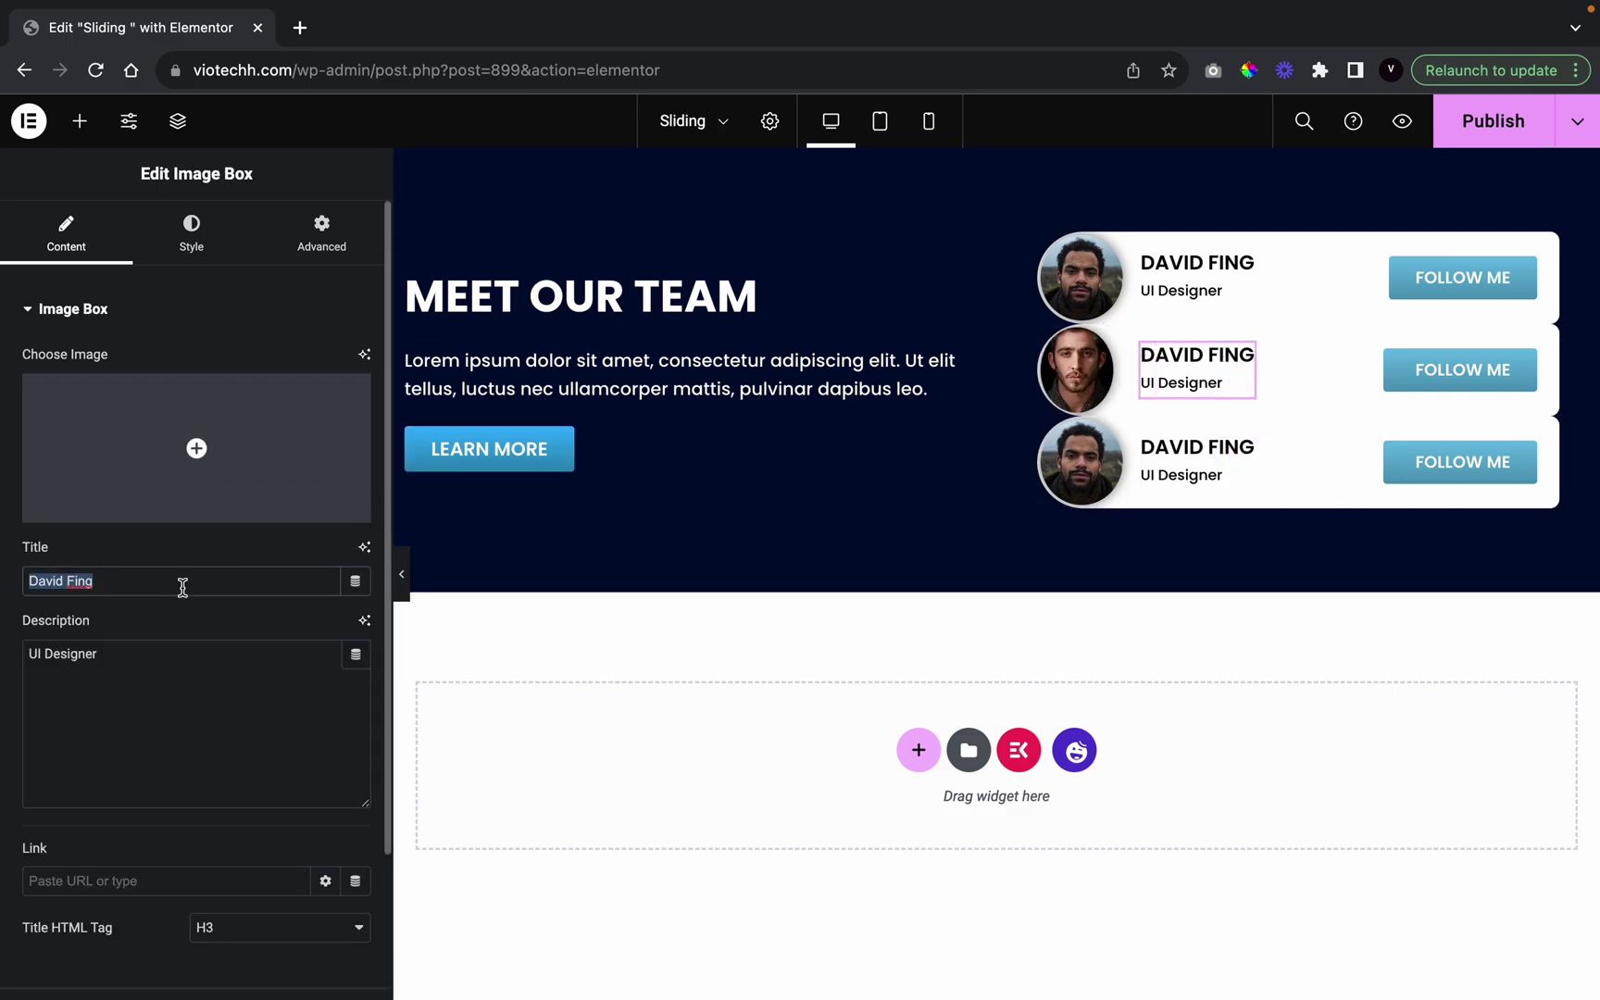
text(Jason)
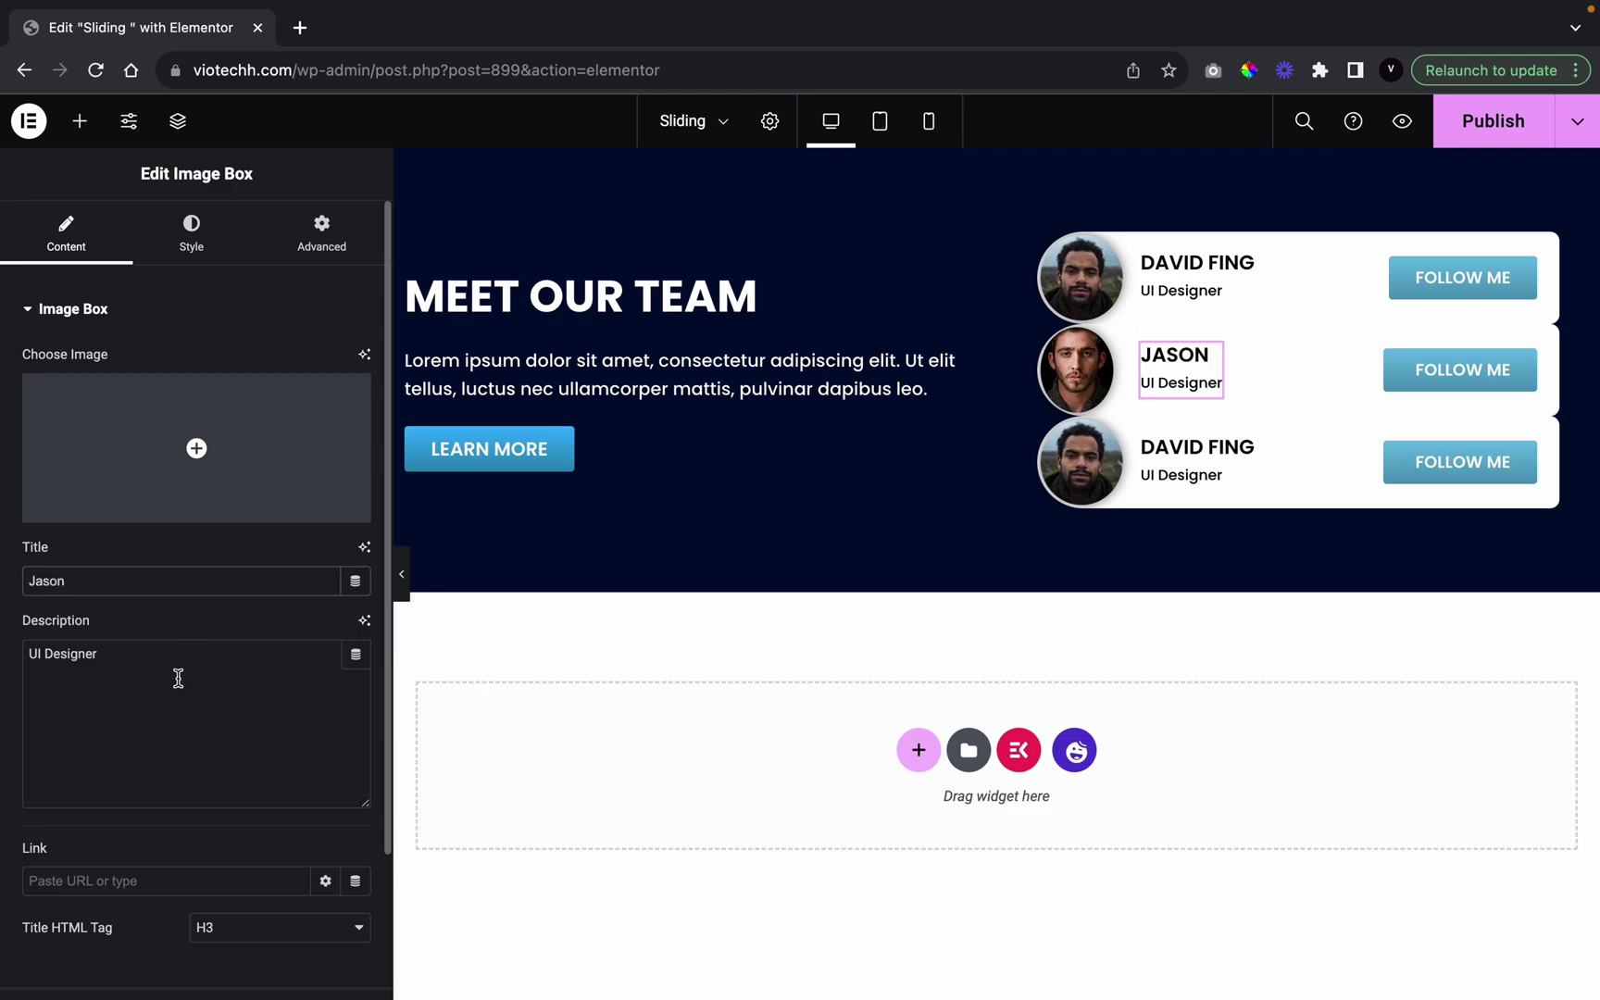
triple_click(179, 678)
key(BackSpace)
text(P)
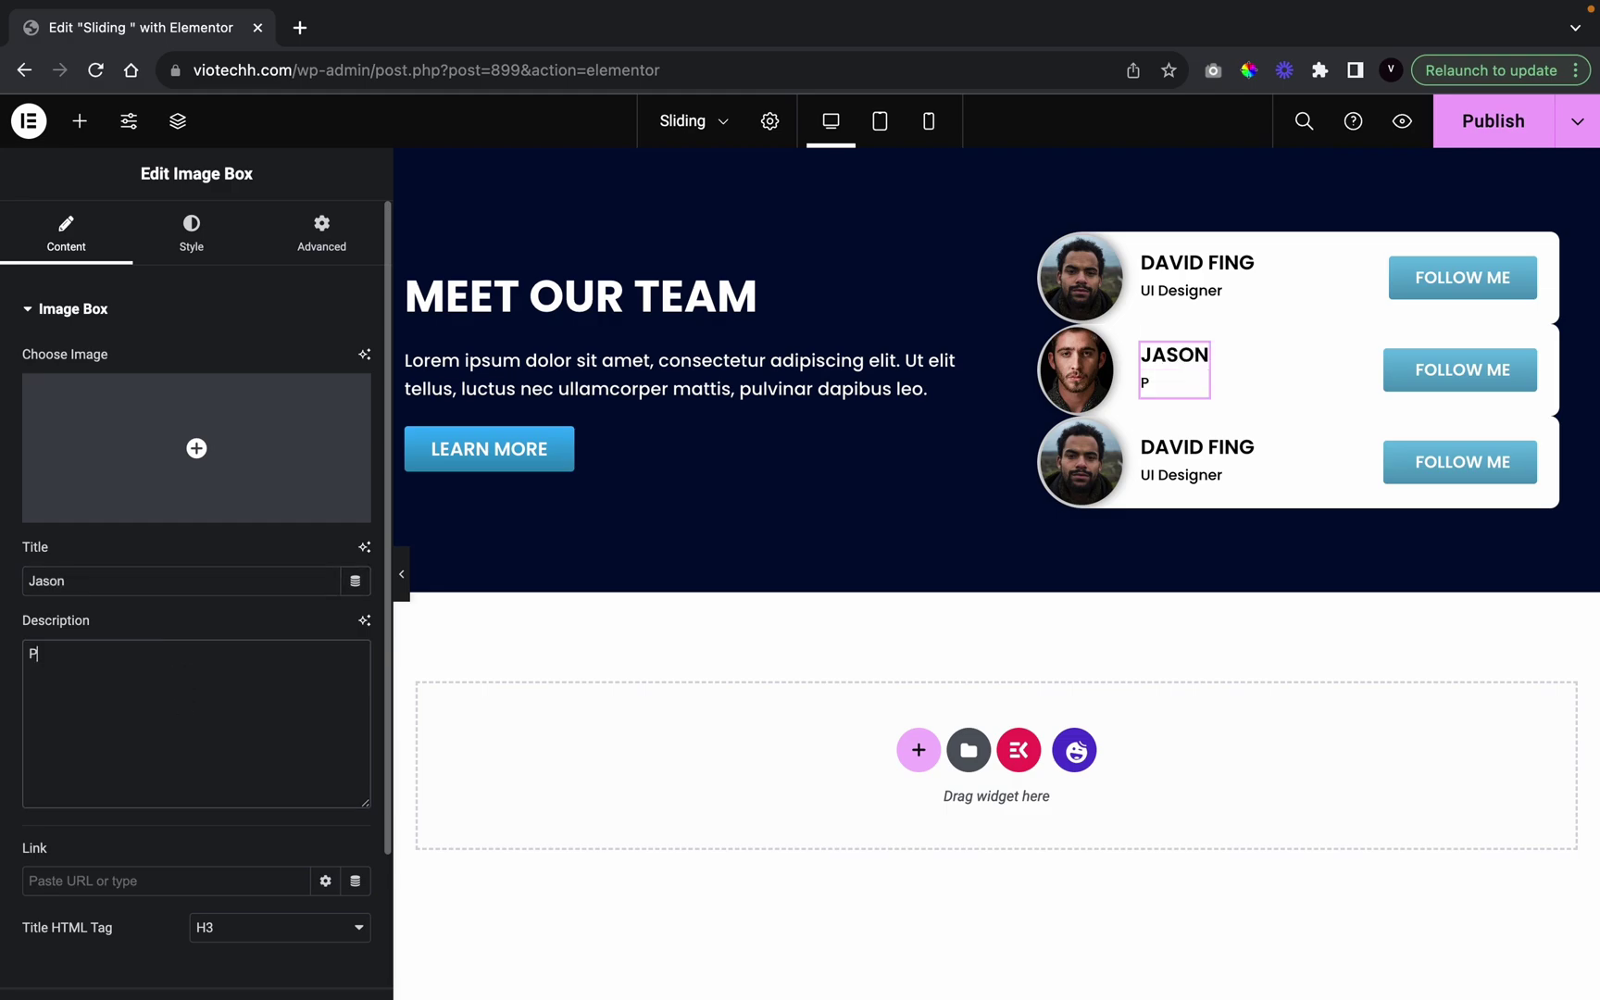
text(roject Manager)
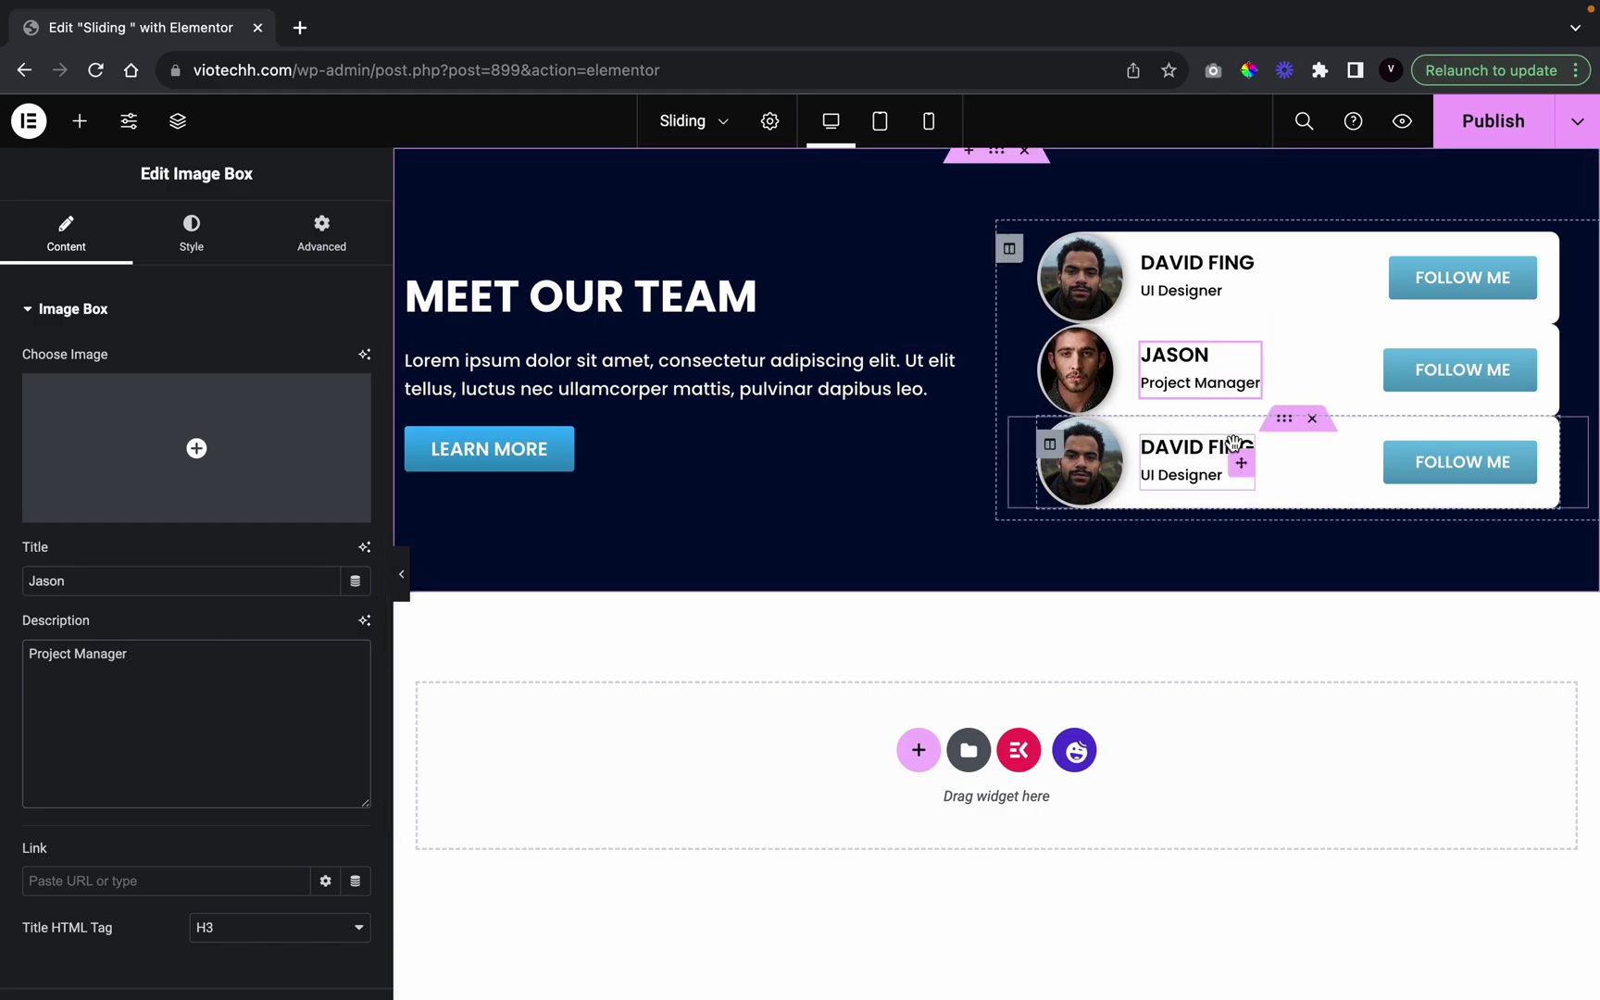
Replace the third card's photo with the man-in-a-hat image
click(1100, 466)
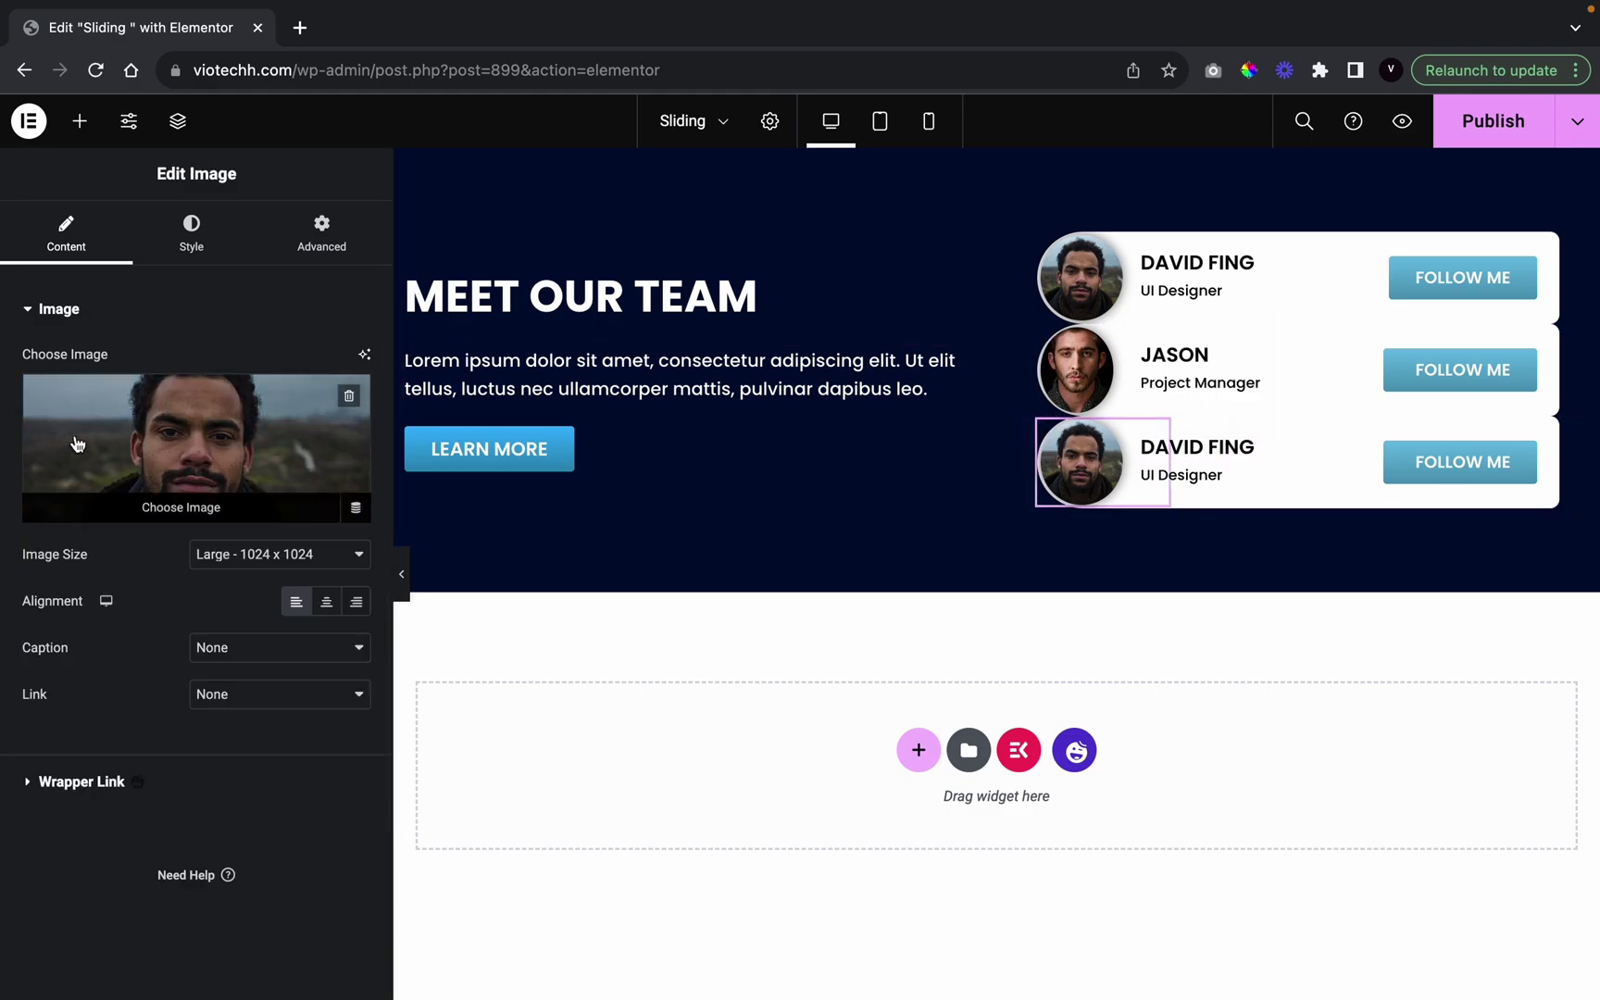
click(56, 455)
click(1136, 453)
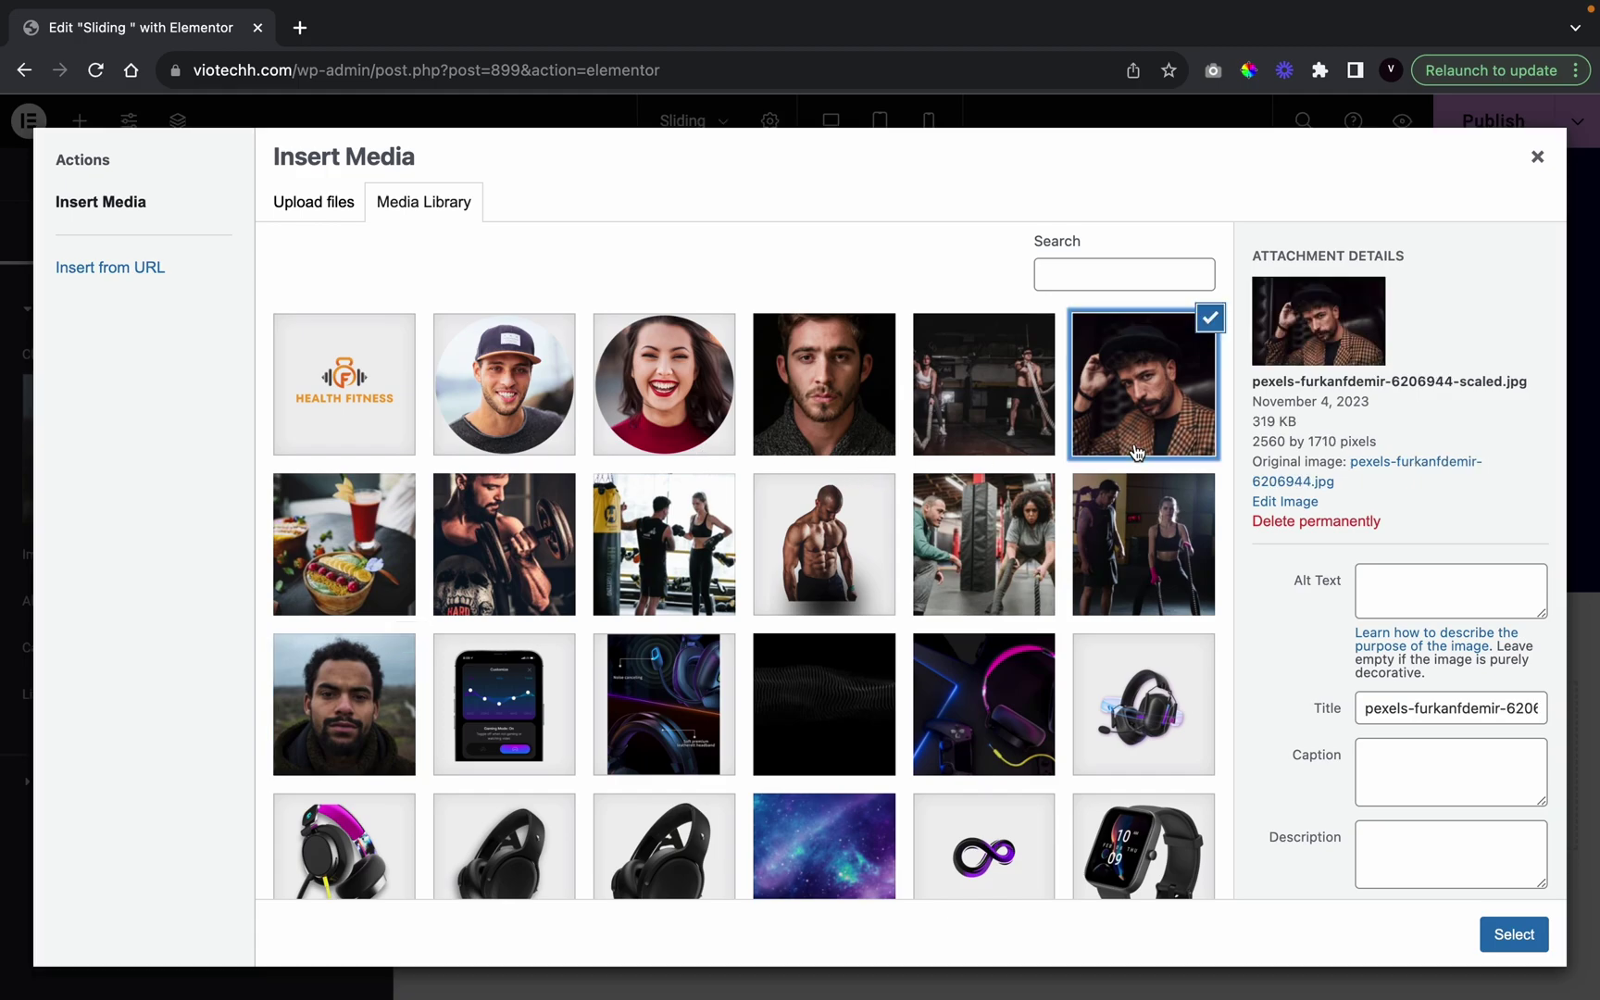
click(1502, 937)
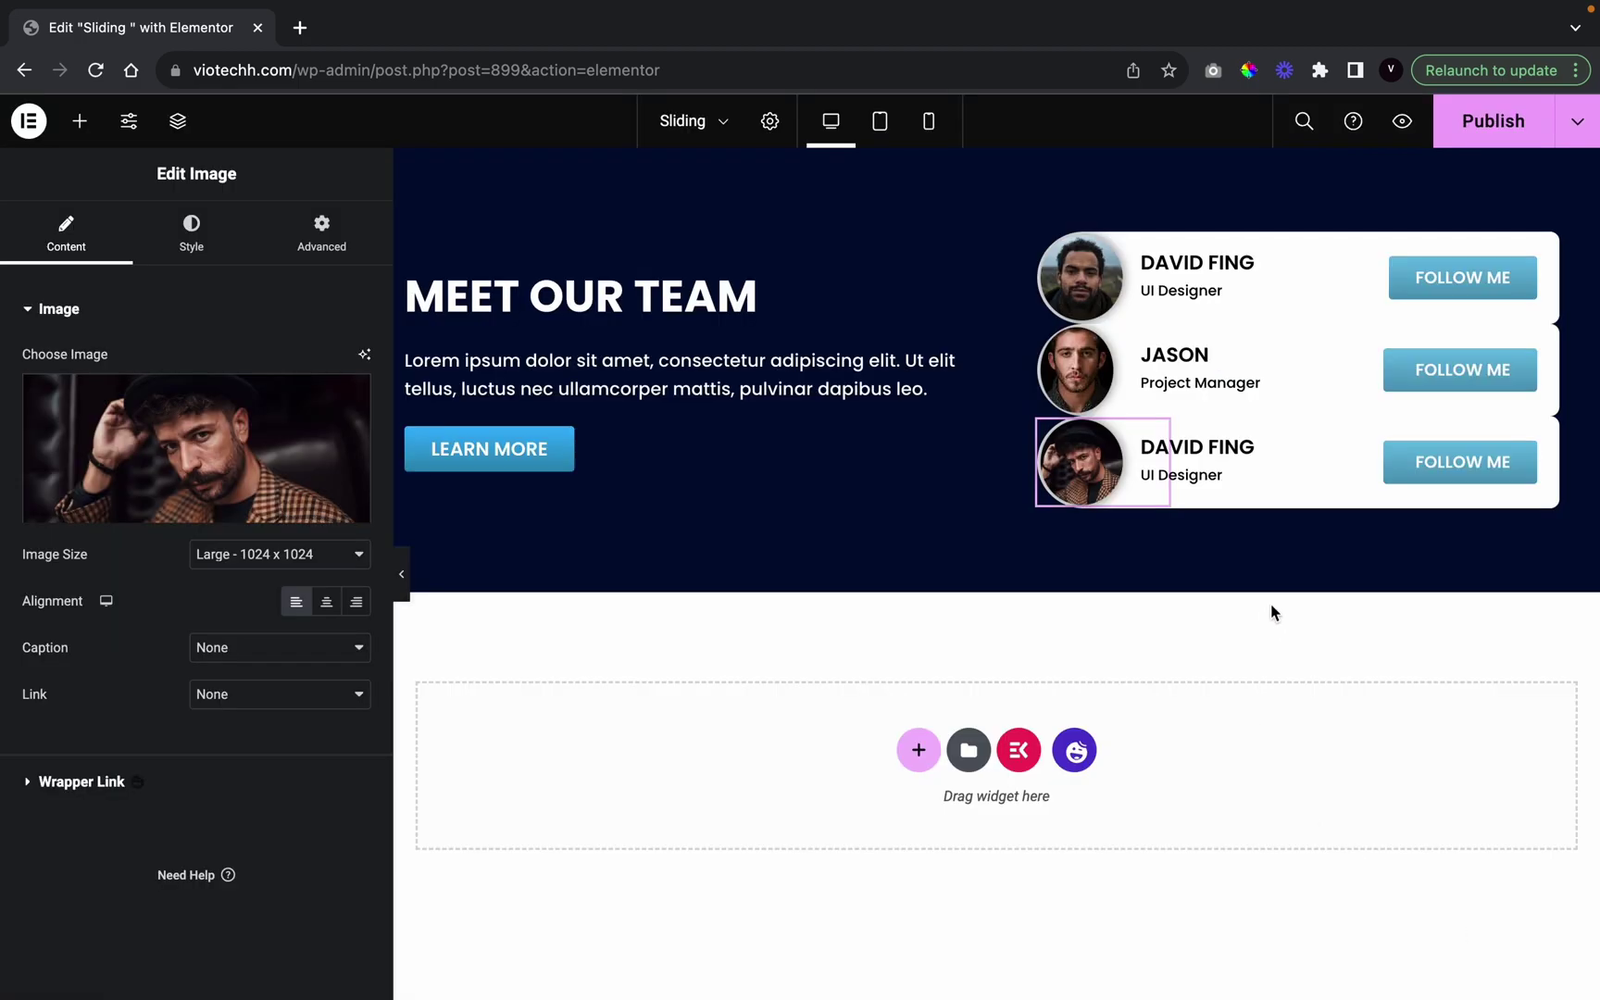
Give the third card a new member name and the role Back End Developer
click(1206, 465)
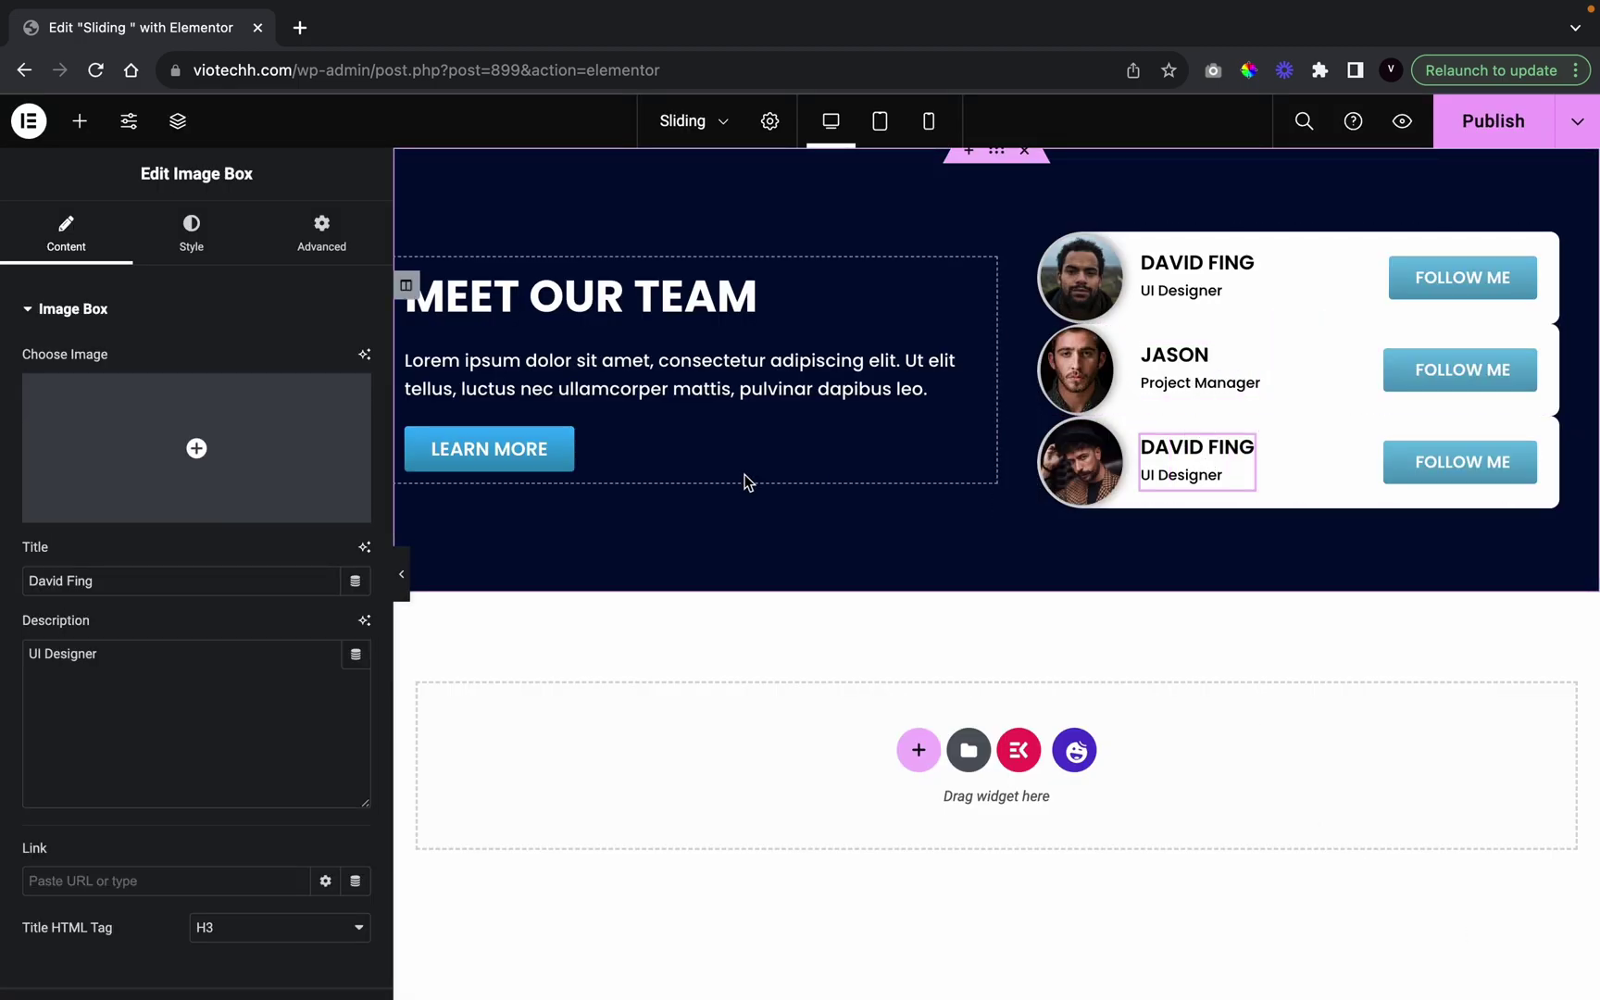
triple_click(258, 570)
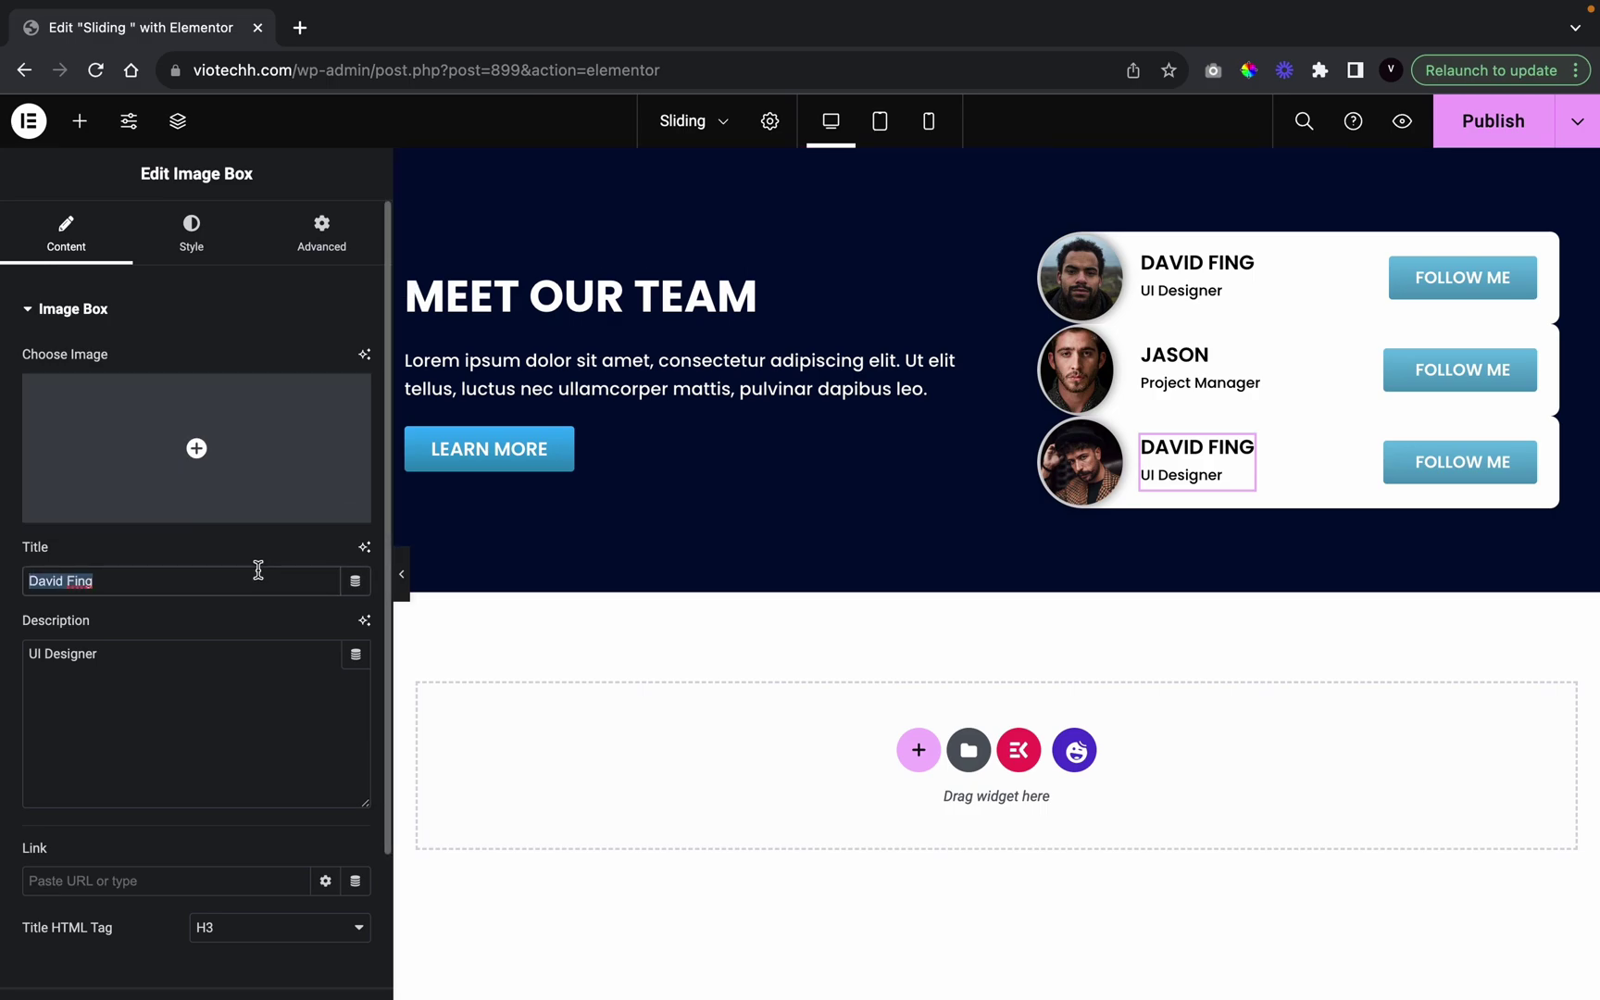
key(BackSpace)
text(Rapahel)
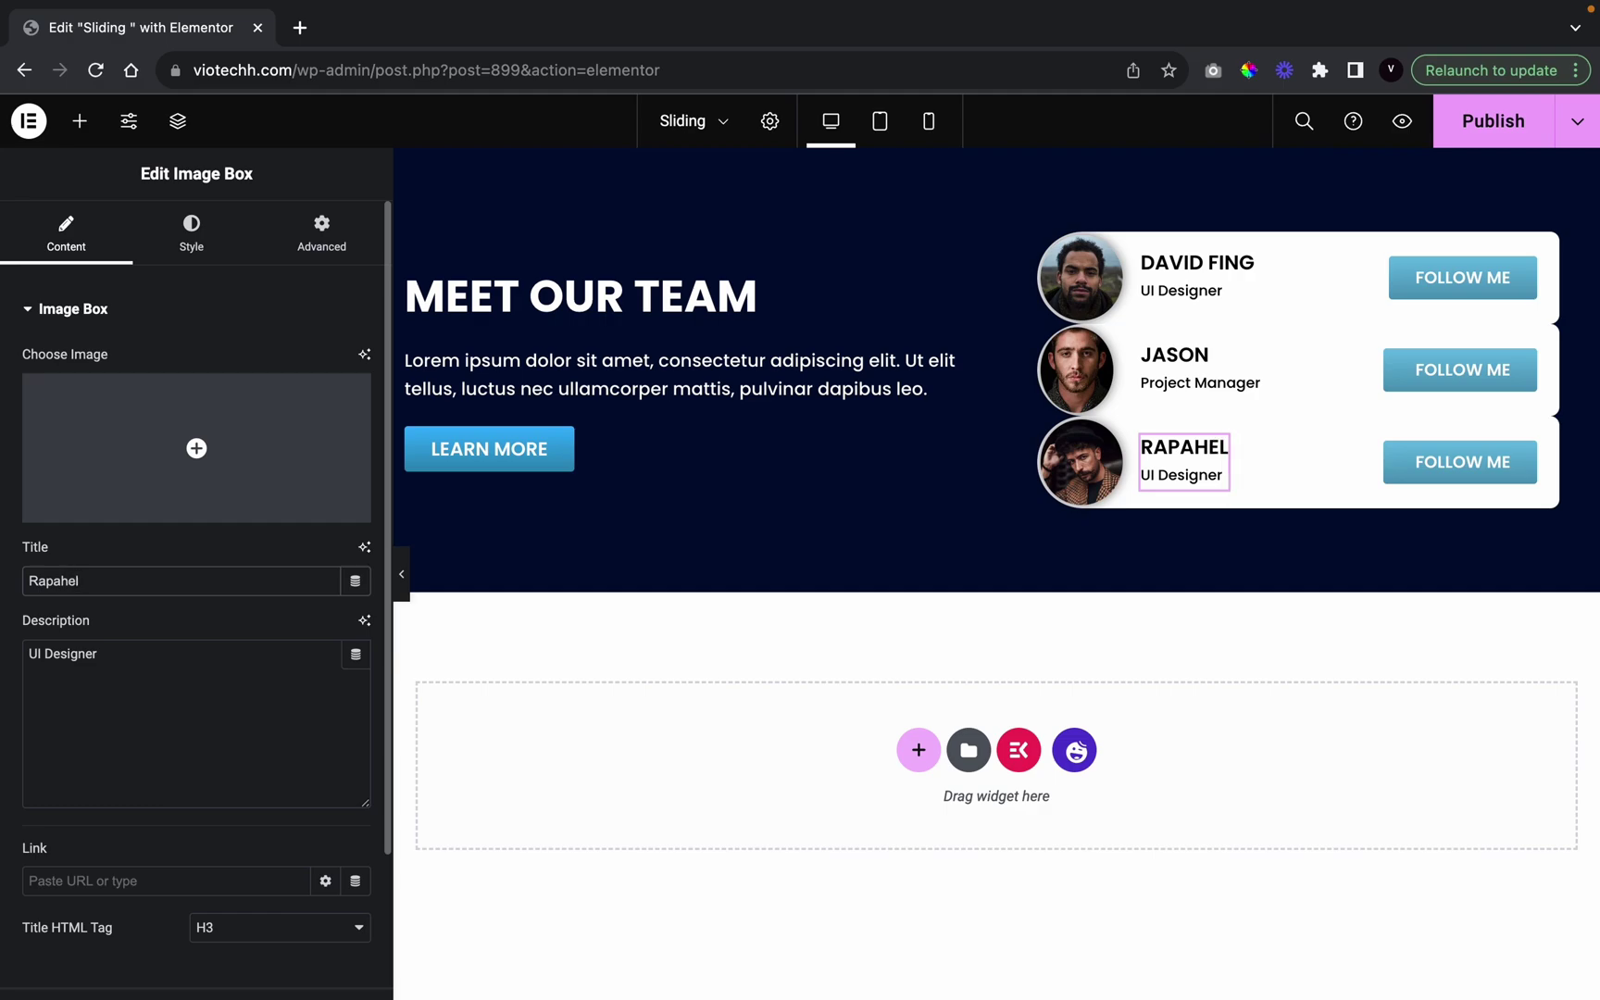
click(114, 676)
triple_click(103, 645)
key(BackSpace)
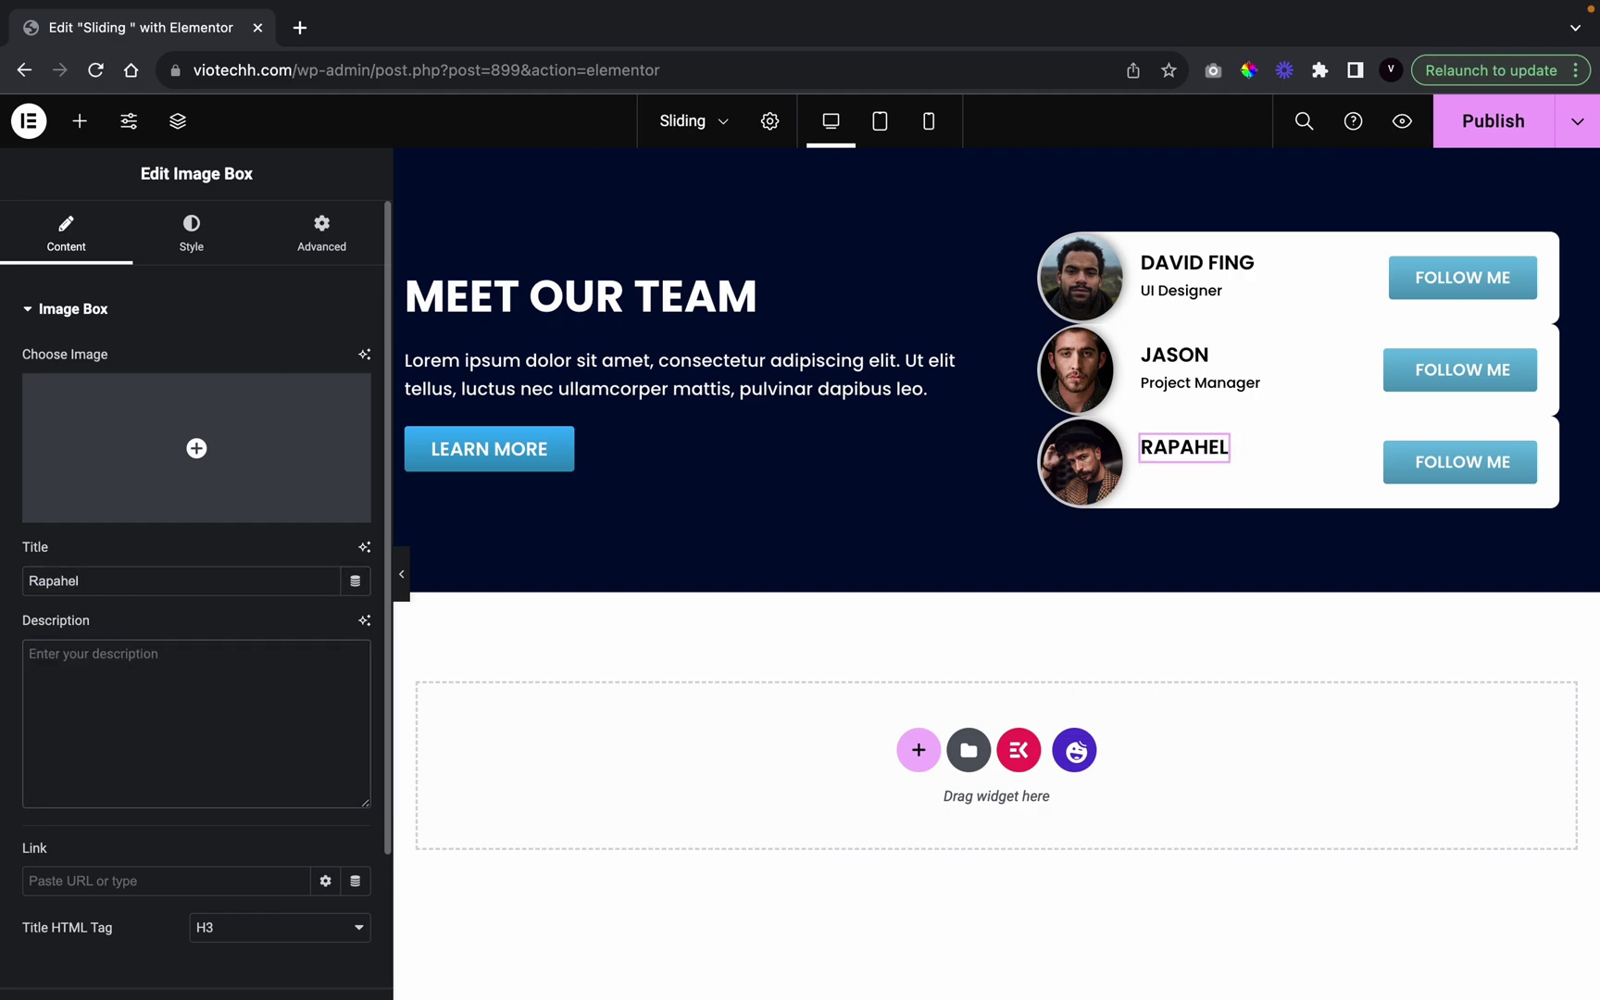
text(D)
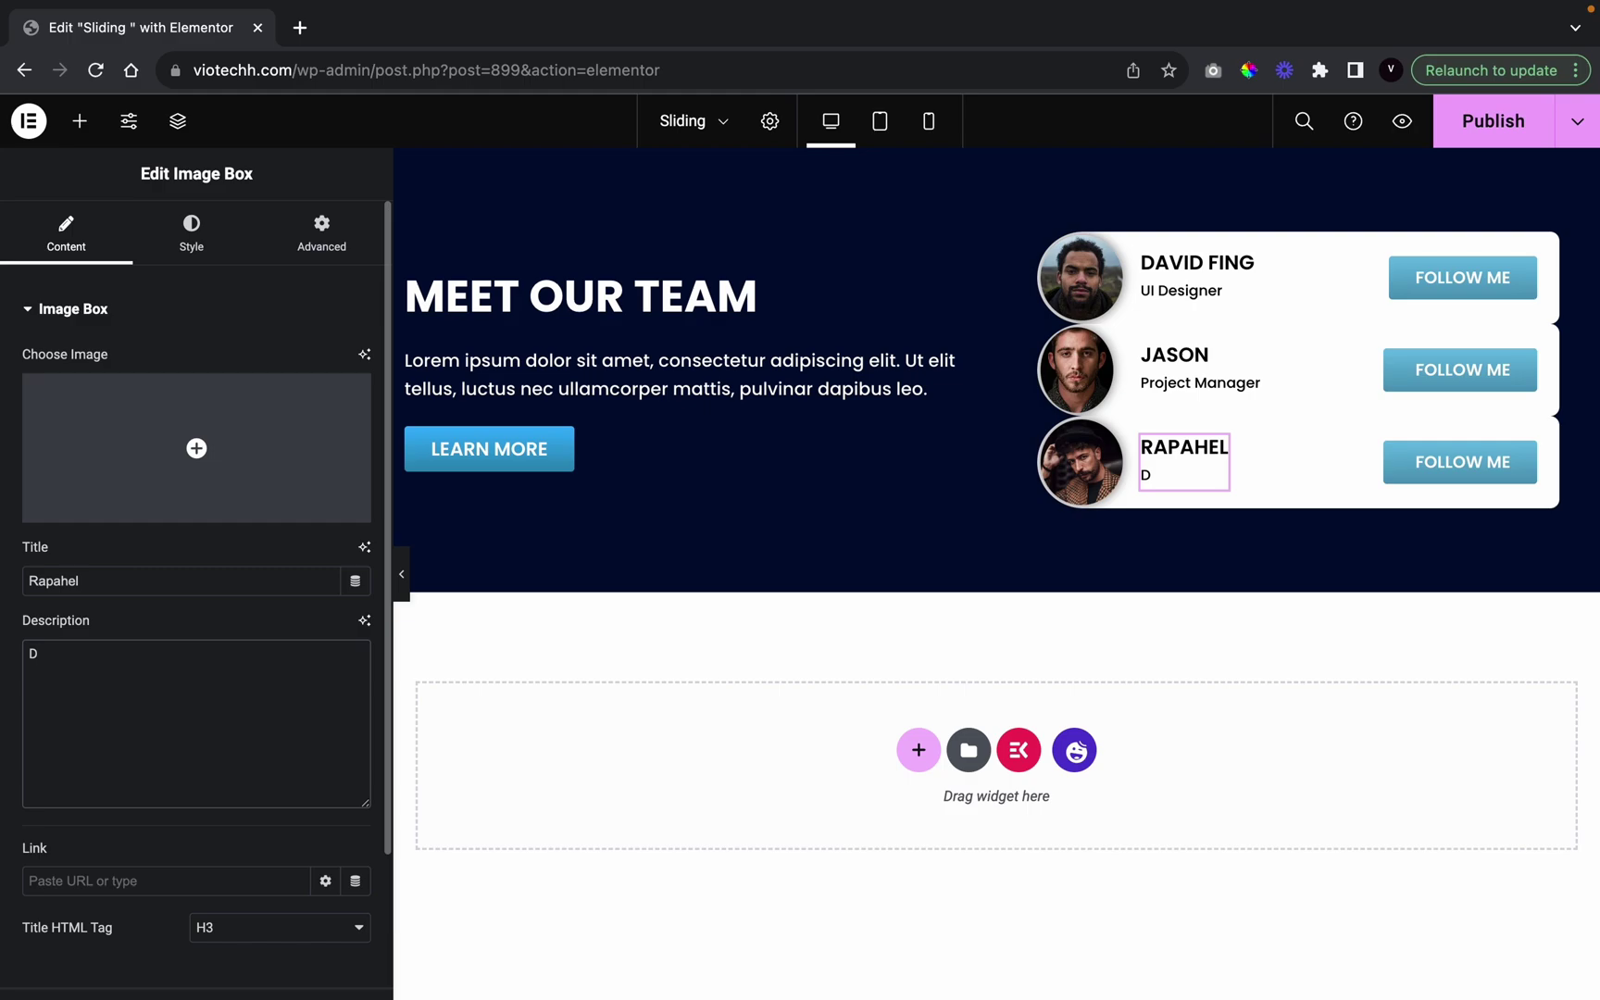
key(BackSpace)
text(Back End Developer)
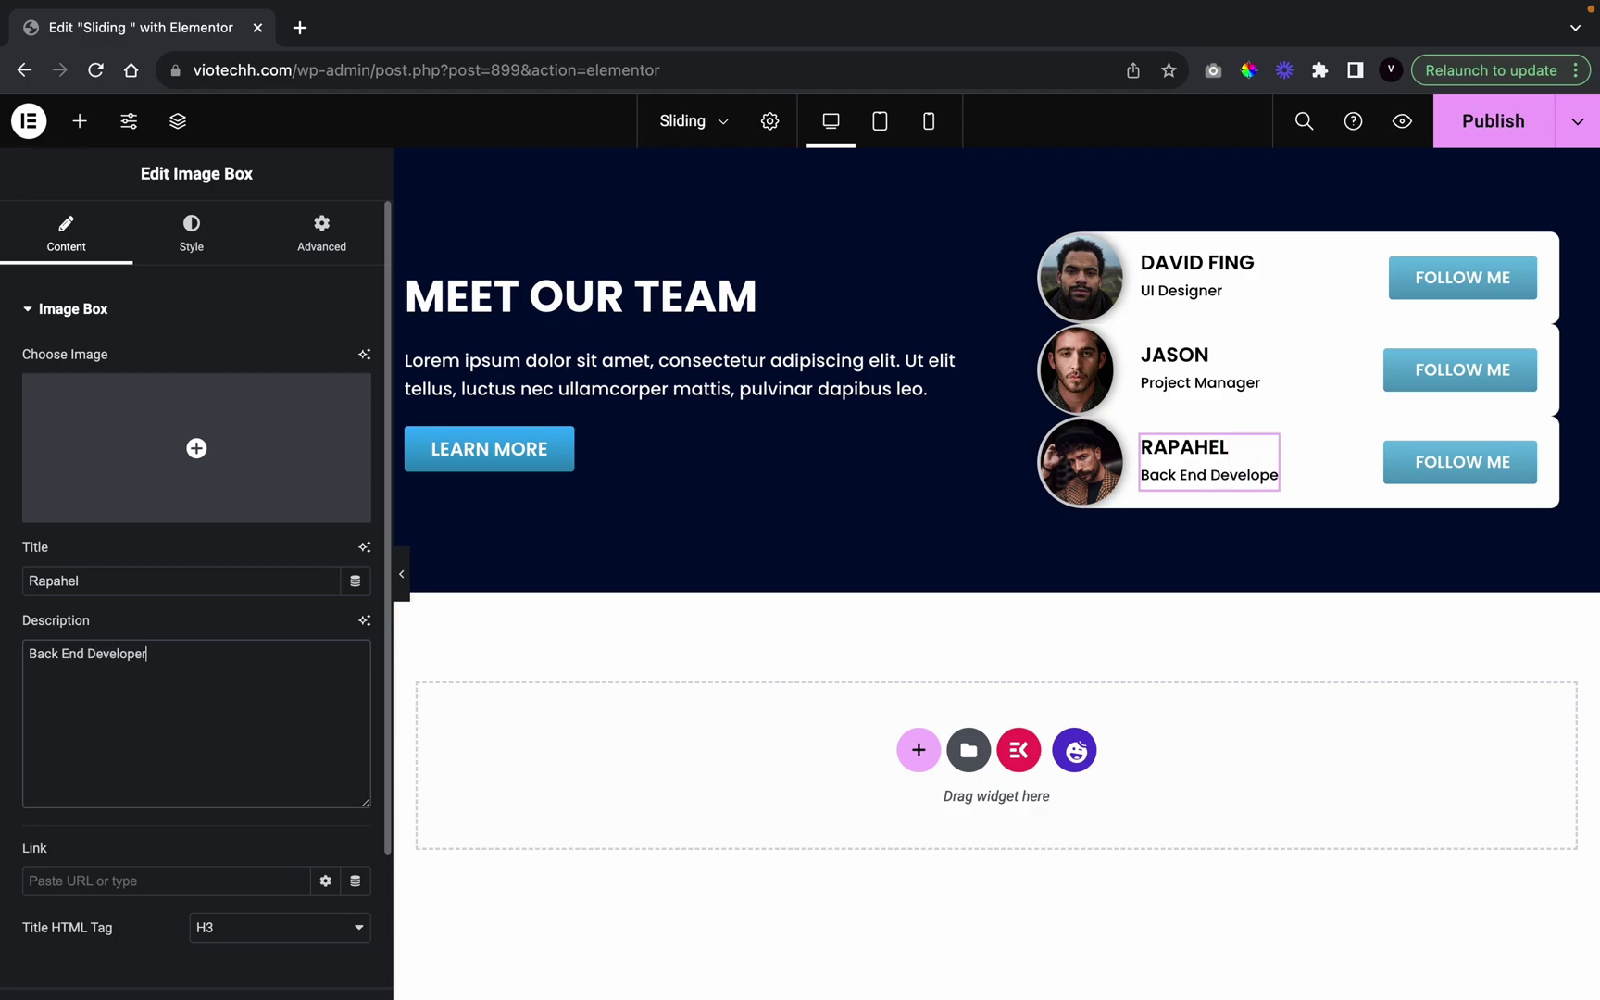
Duplicate the third card into a fourth and give it the curly-haired woman's photo
right_click(1285, 426)
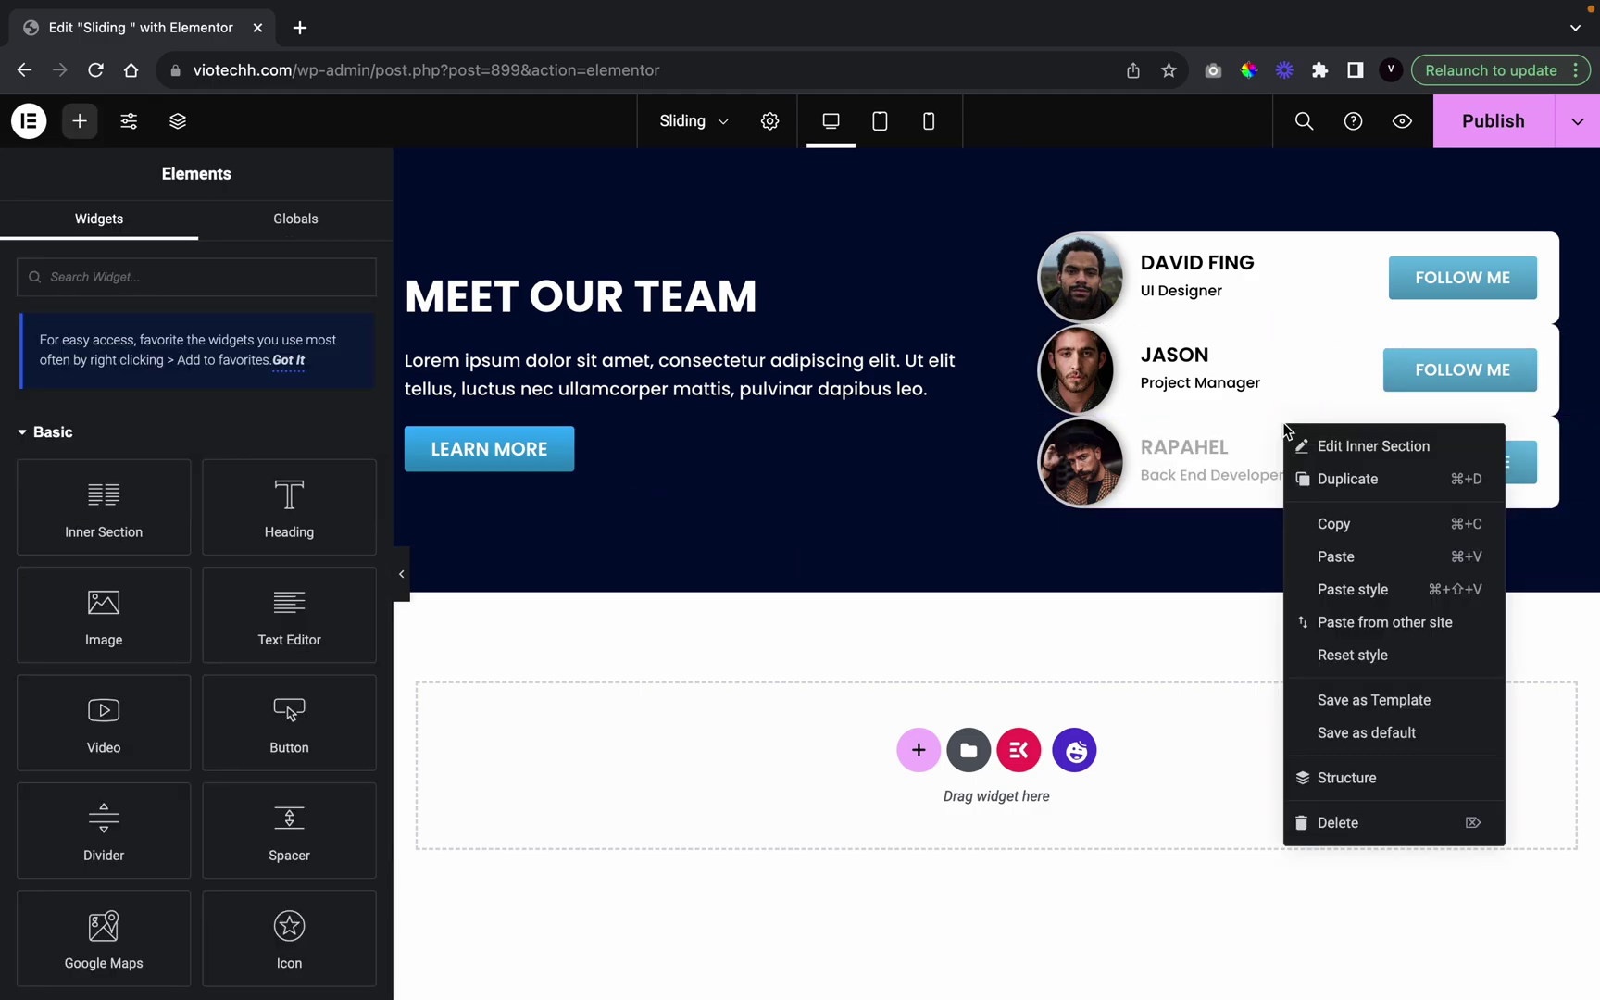
click(1342, 481)
click(1135, 528)
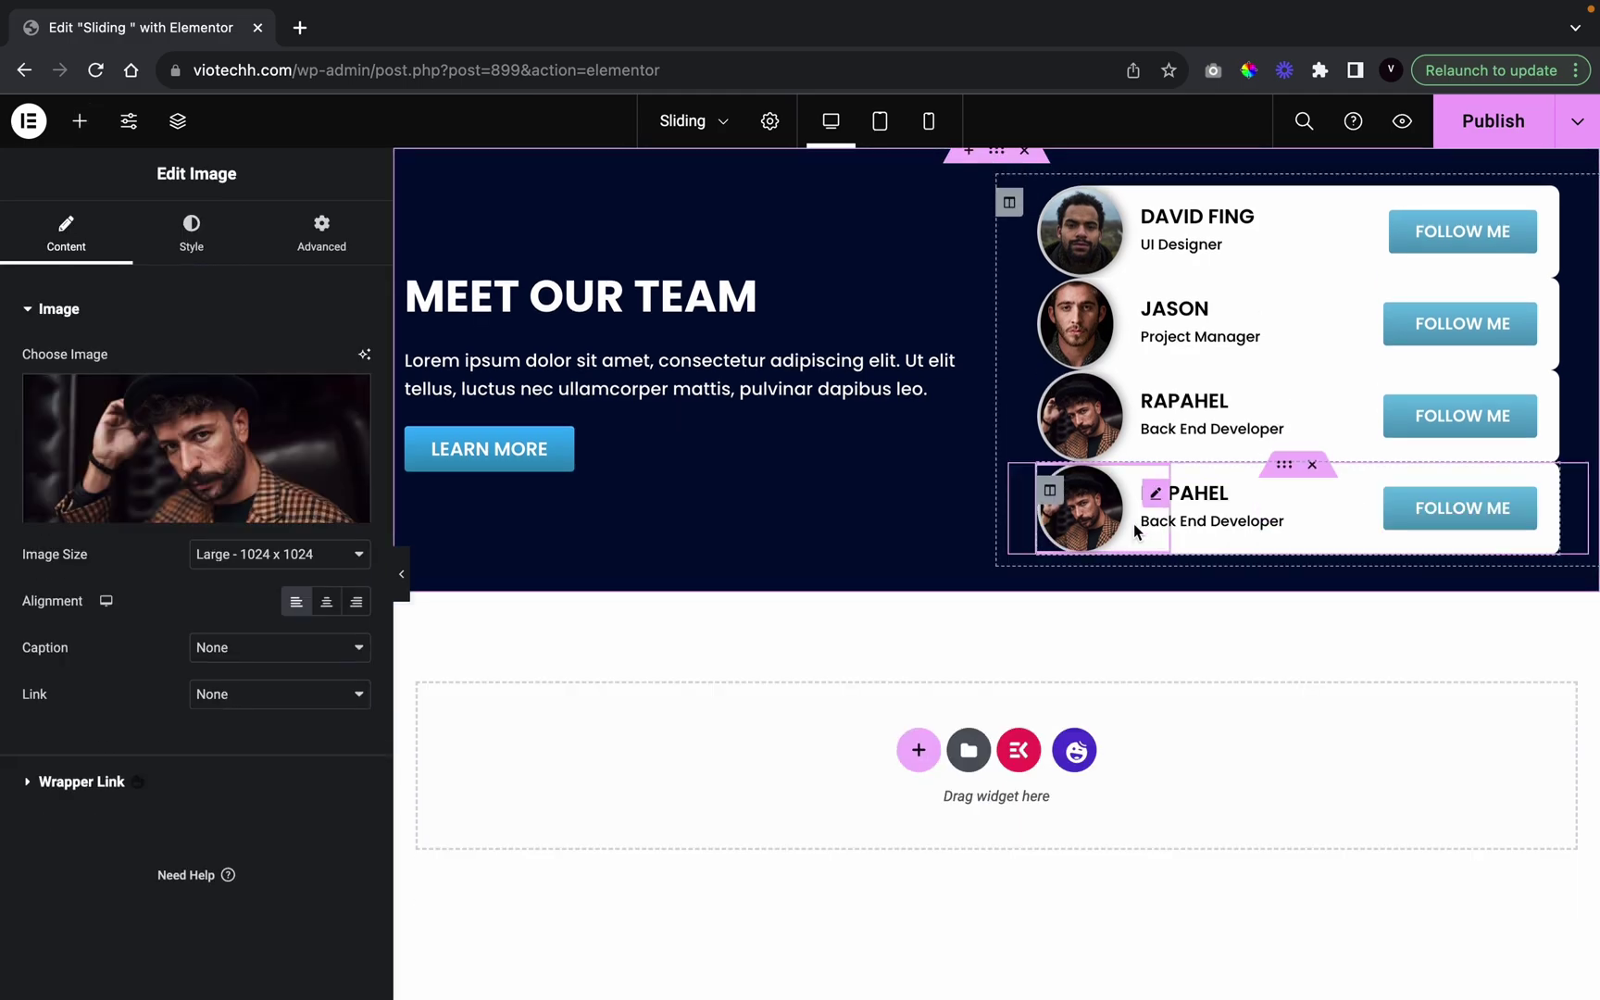
click(231, 493)
scroll(930, 783, down, 10)
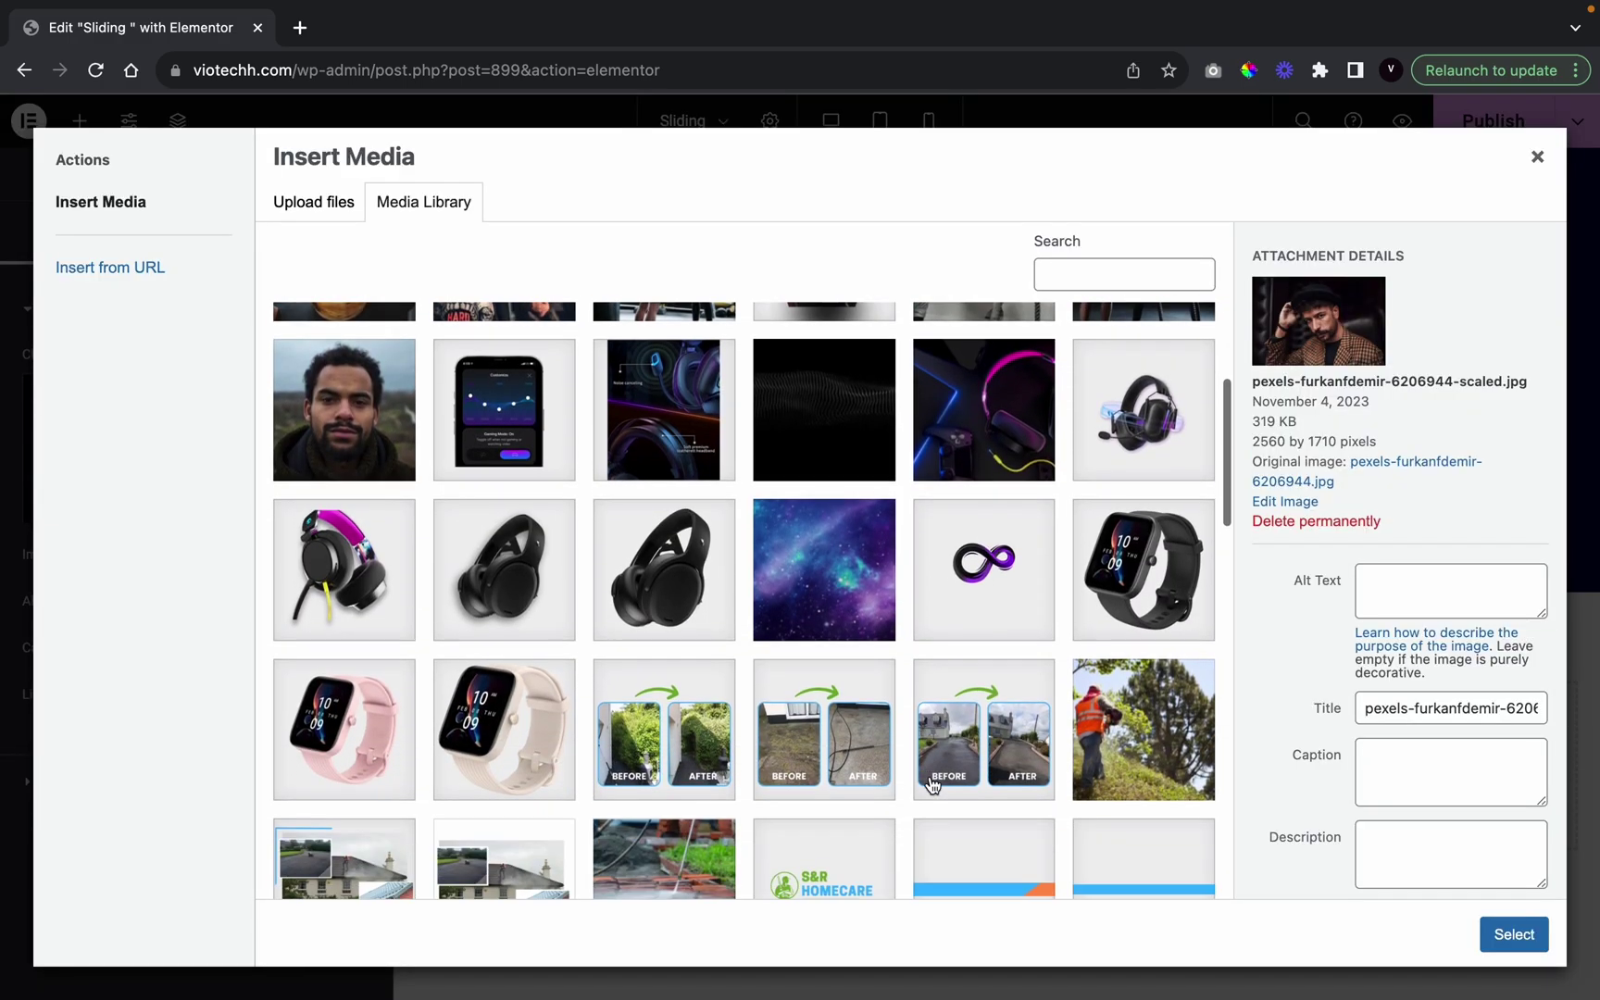
scroll(932, 785, down, 7)
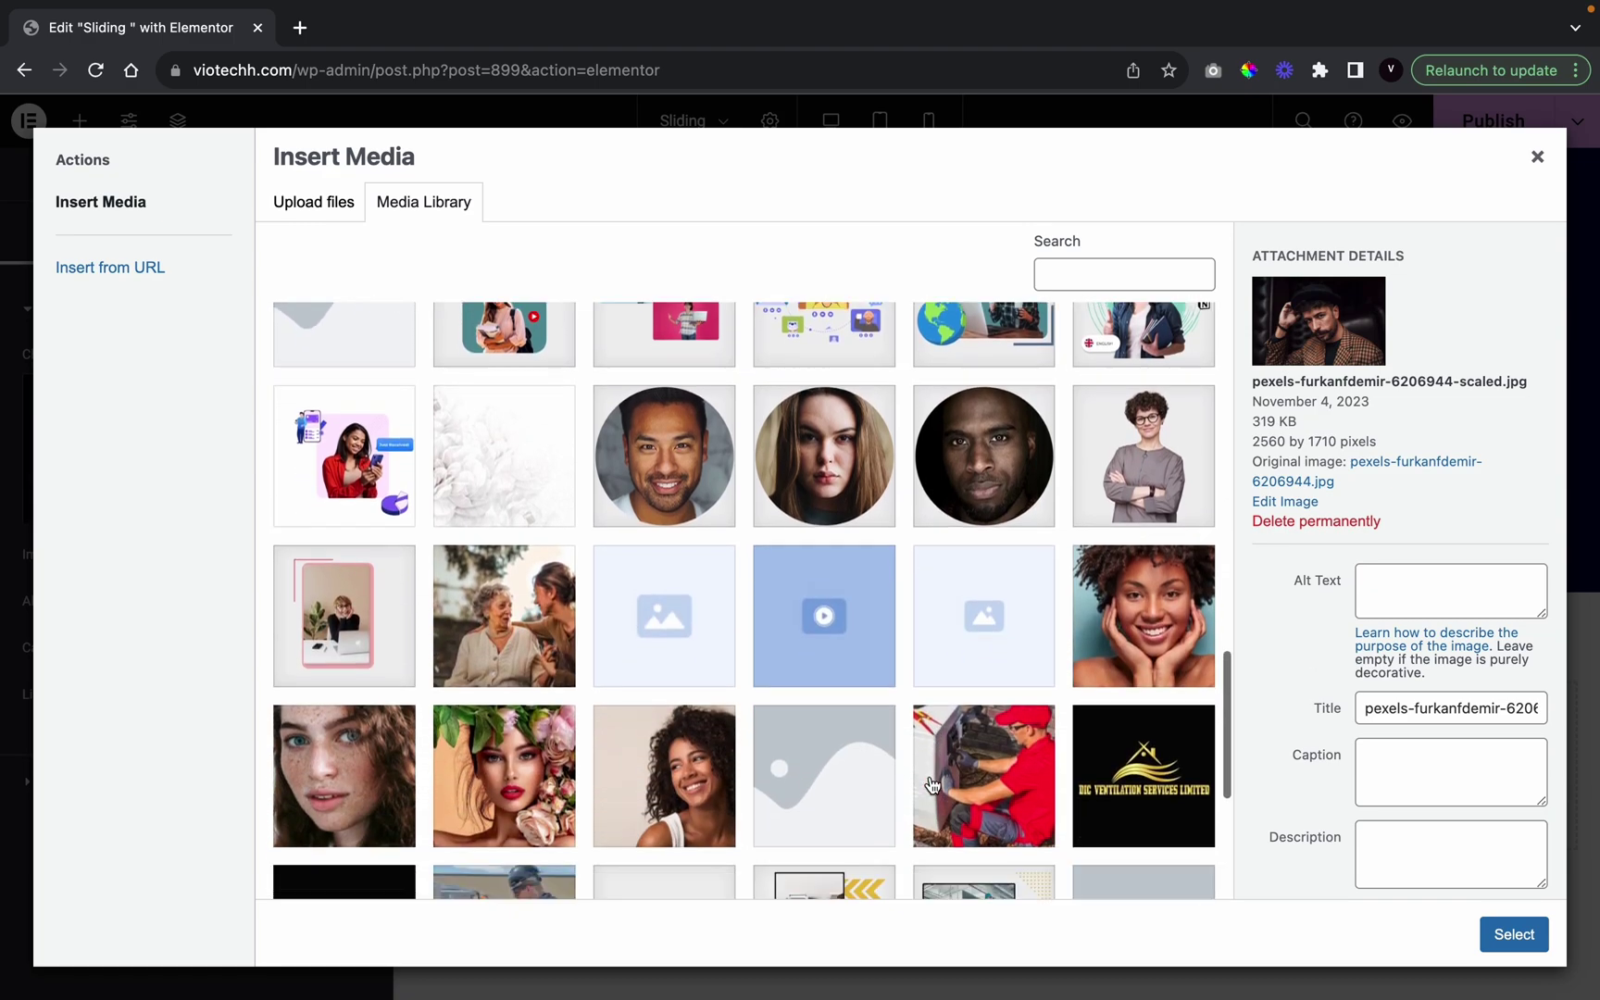
scroll(831, 757, down, 4)
click(696, 563)
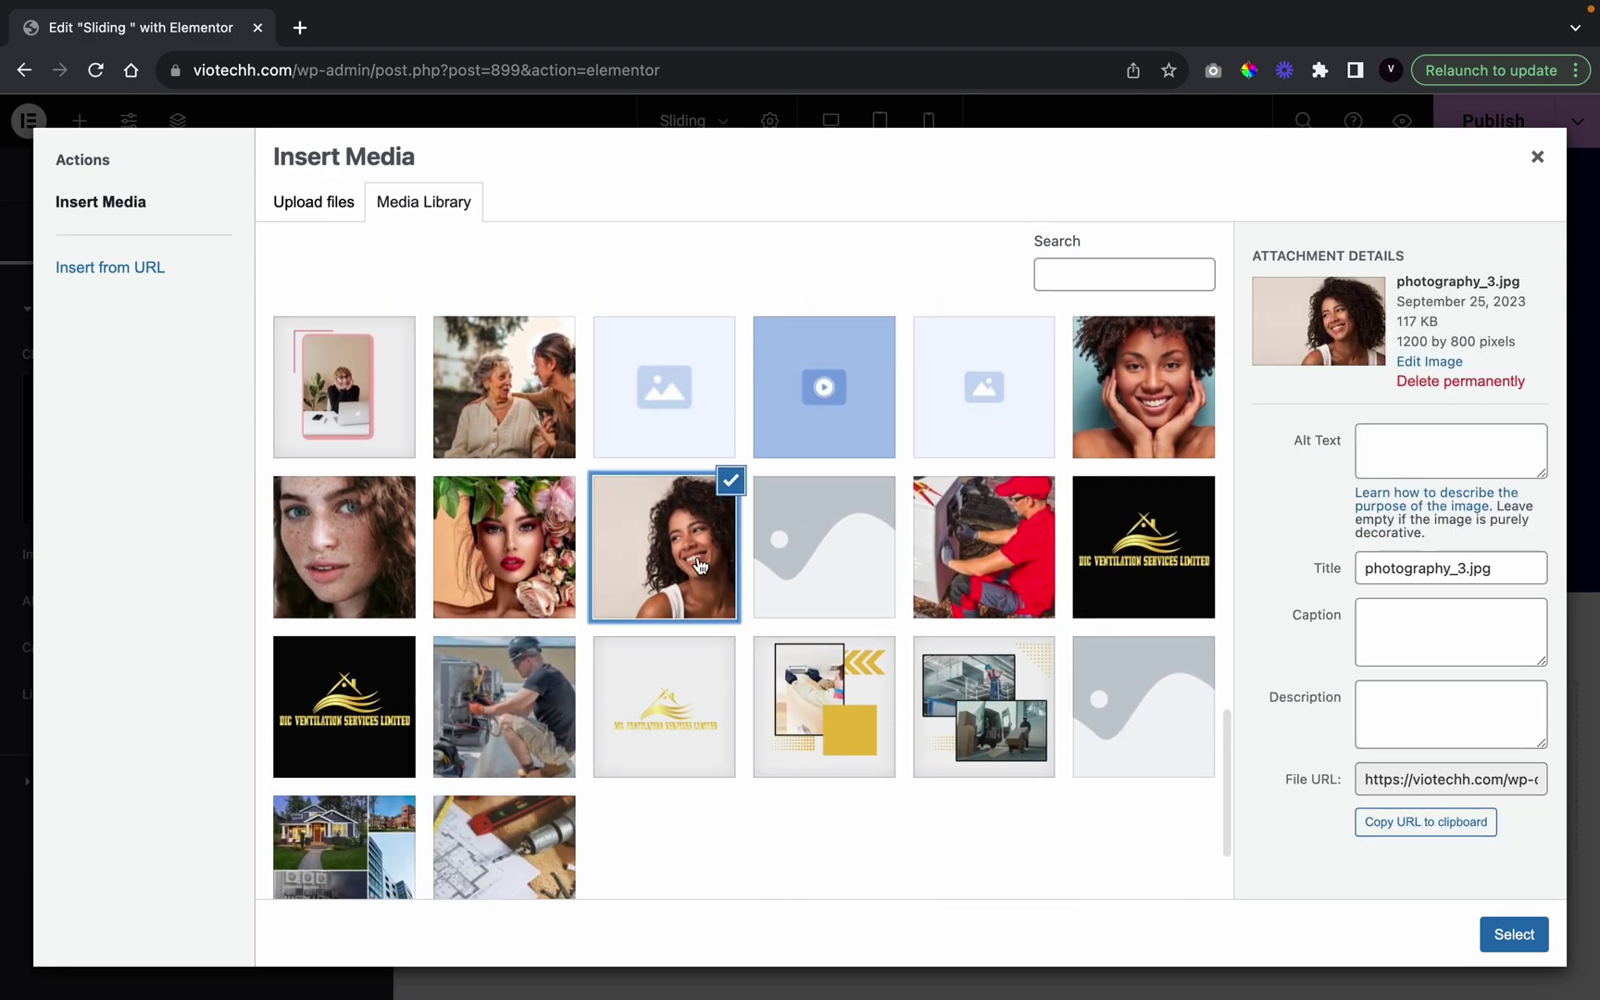
click(1523, 940)
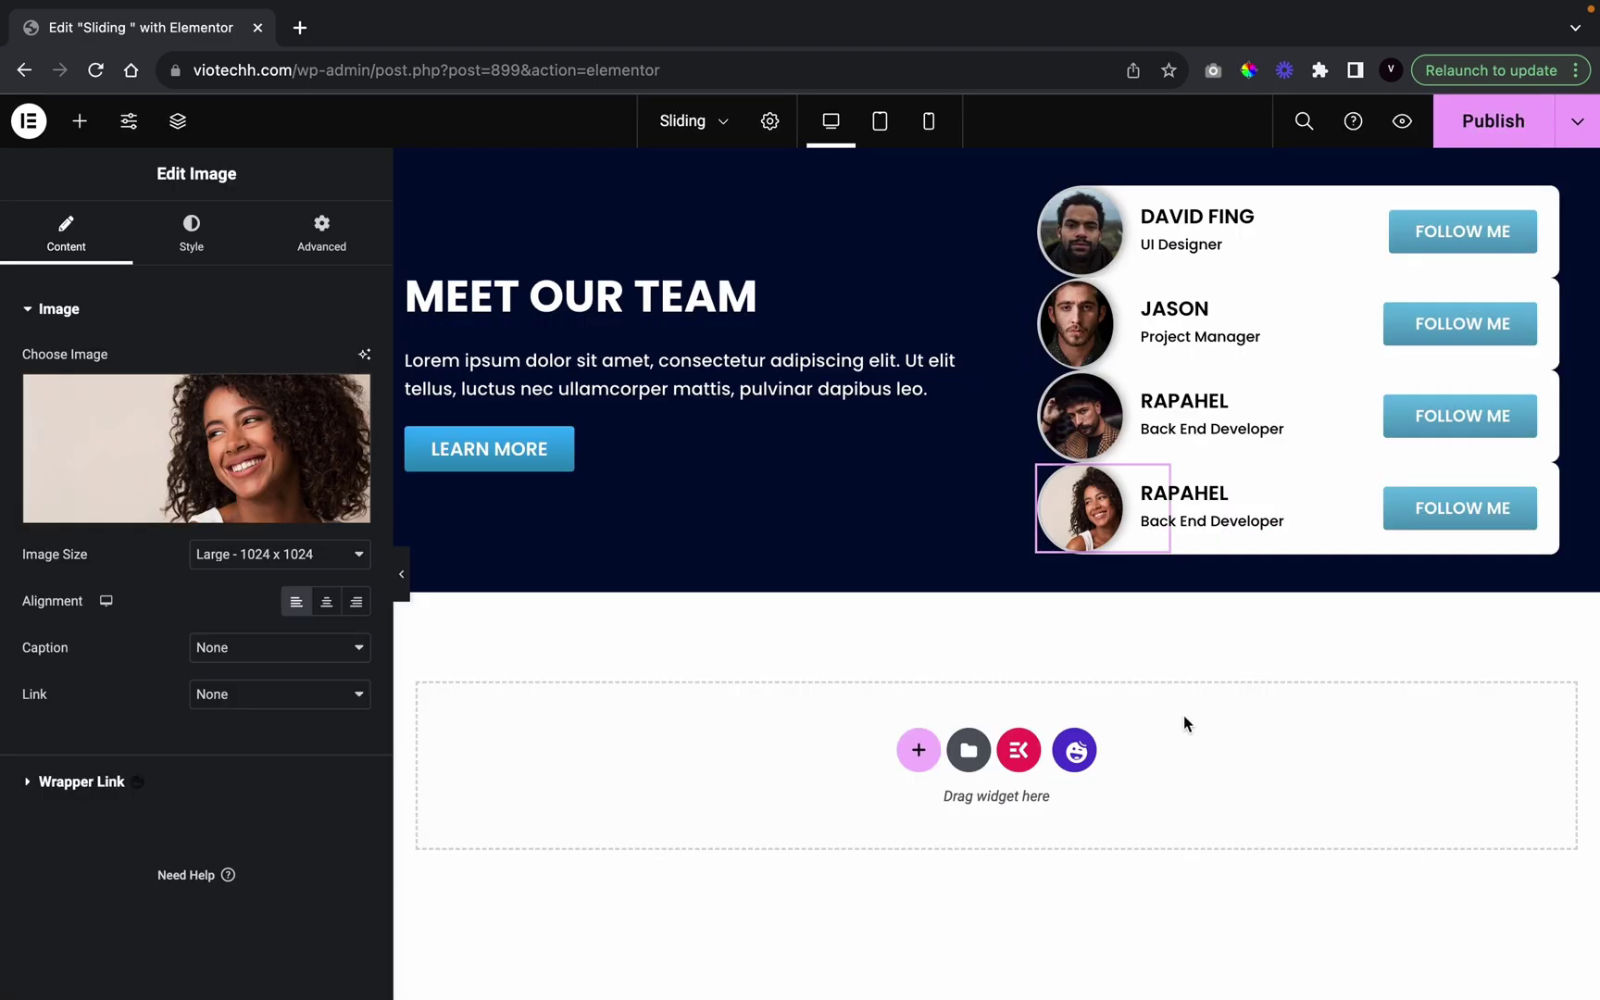
Give the fourth card a new member name and the role Social Manager
click(1233, 492)
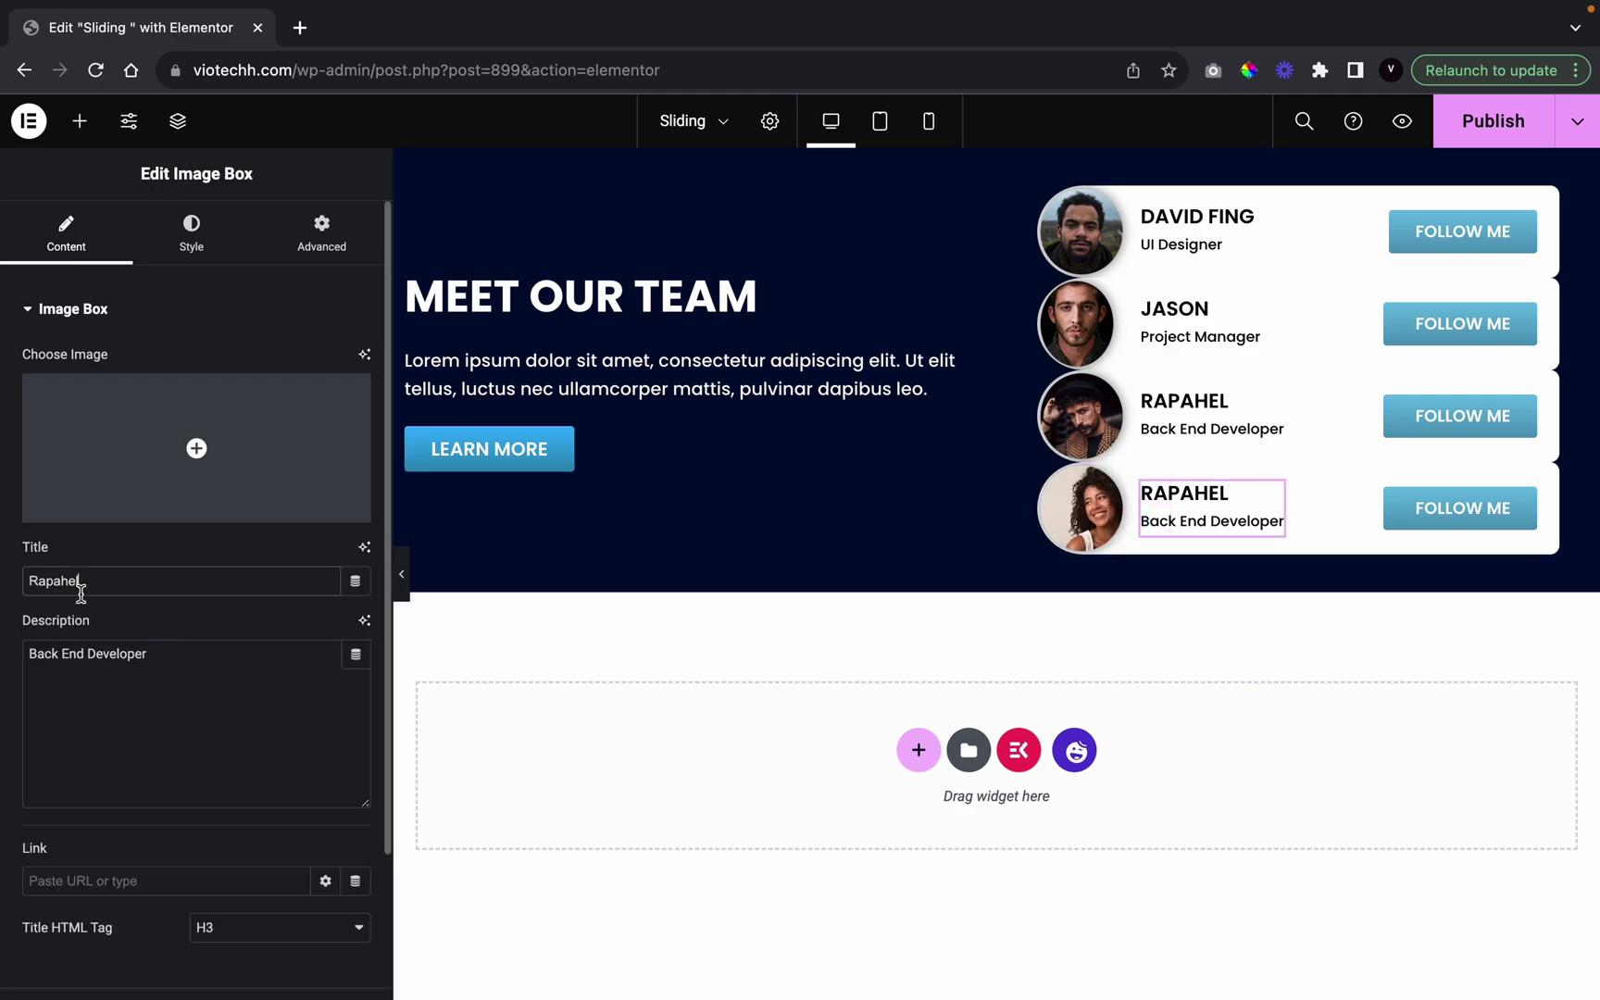
drag(35, 587, 81, 594)
key(BackSpace)
text(Rach)
key(BackSpace)
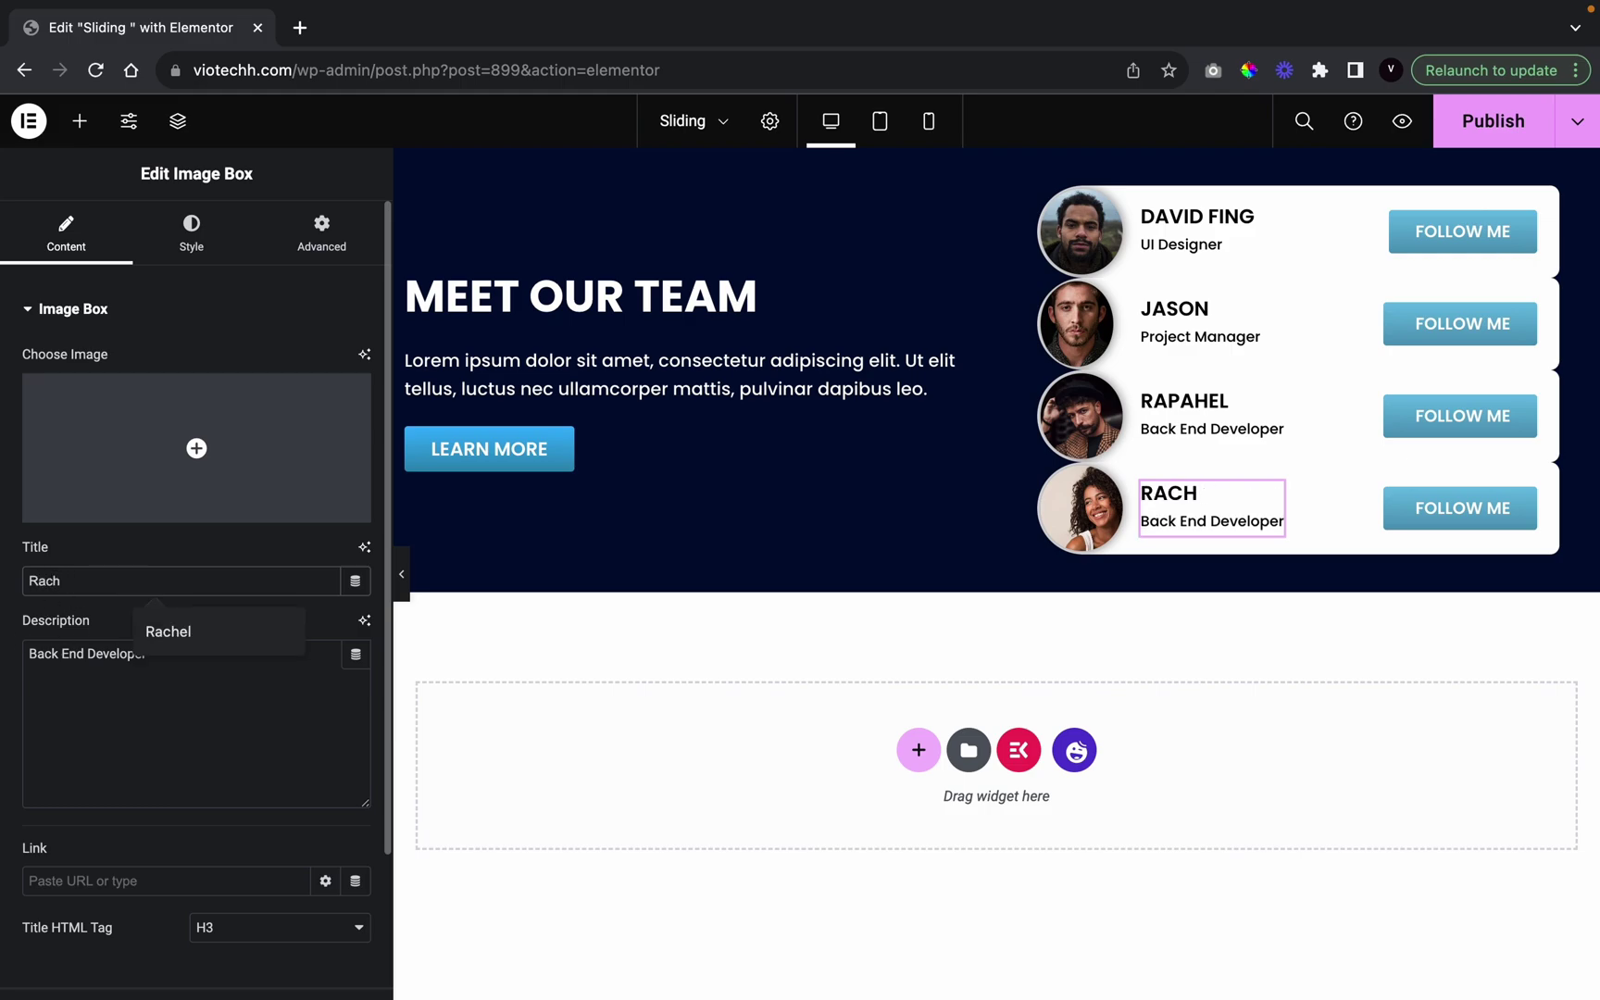
text(al)
triple_click(164, 657)
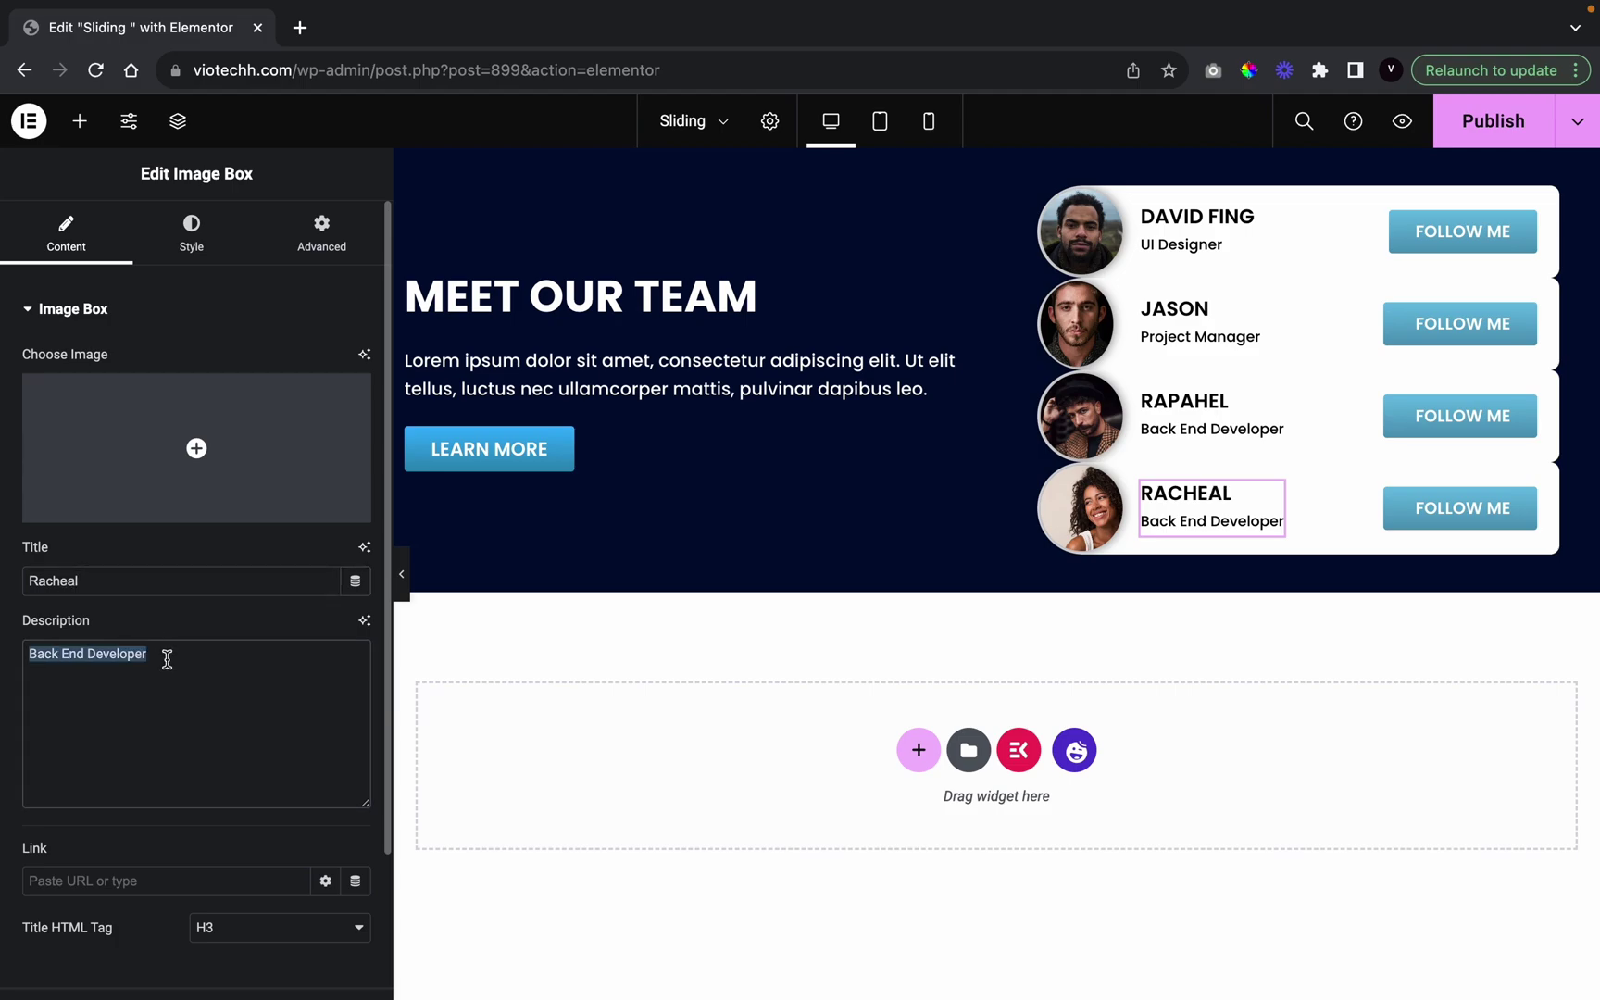
key(BackSpace)
text(Social M)
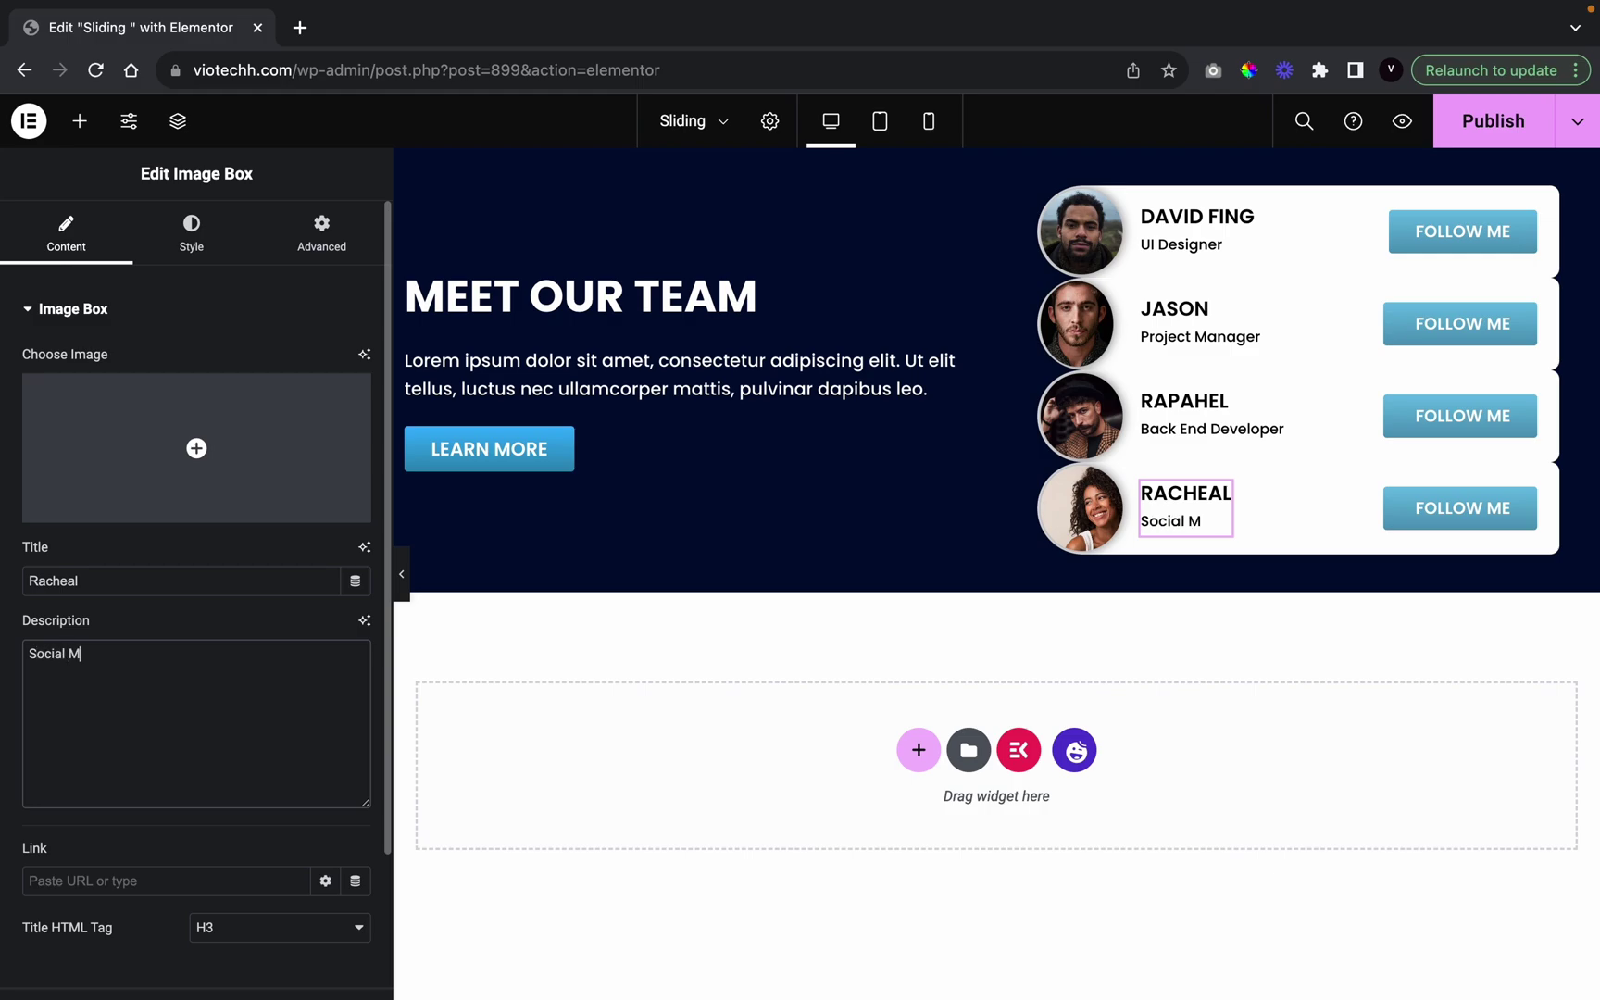
text(anager)
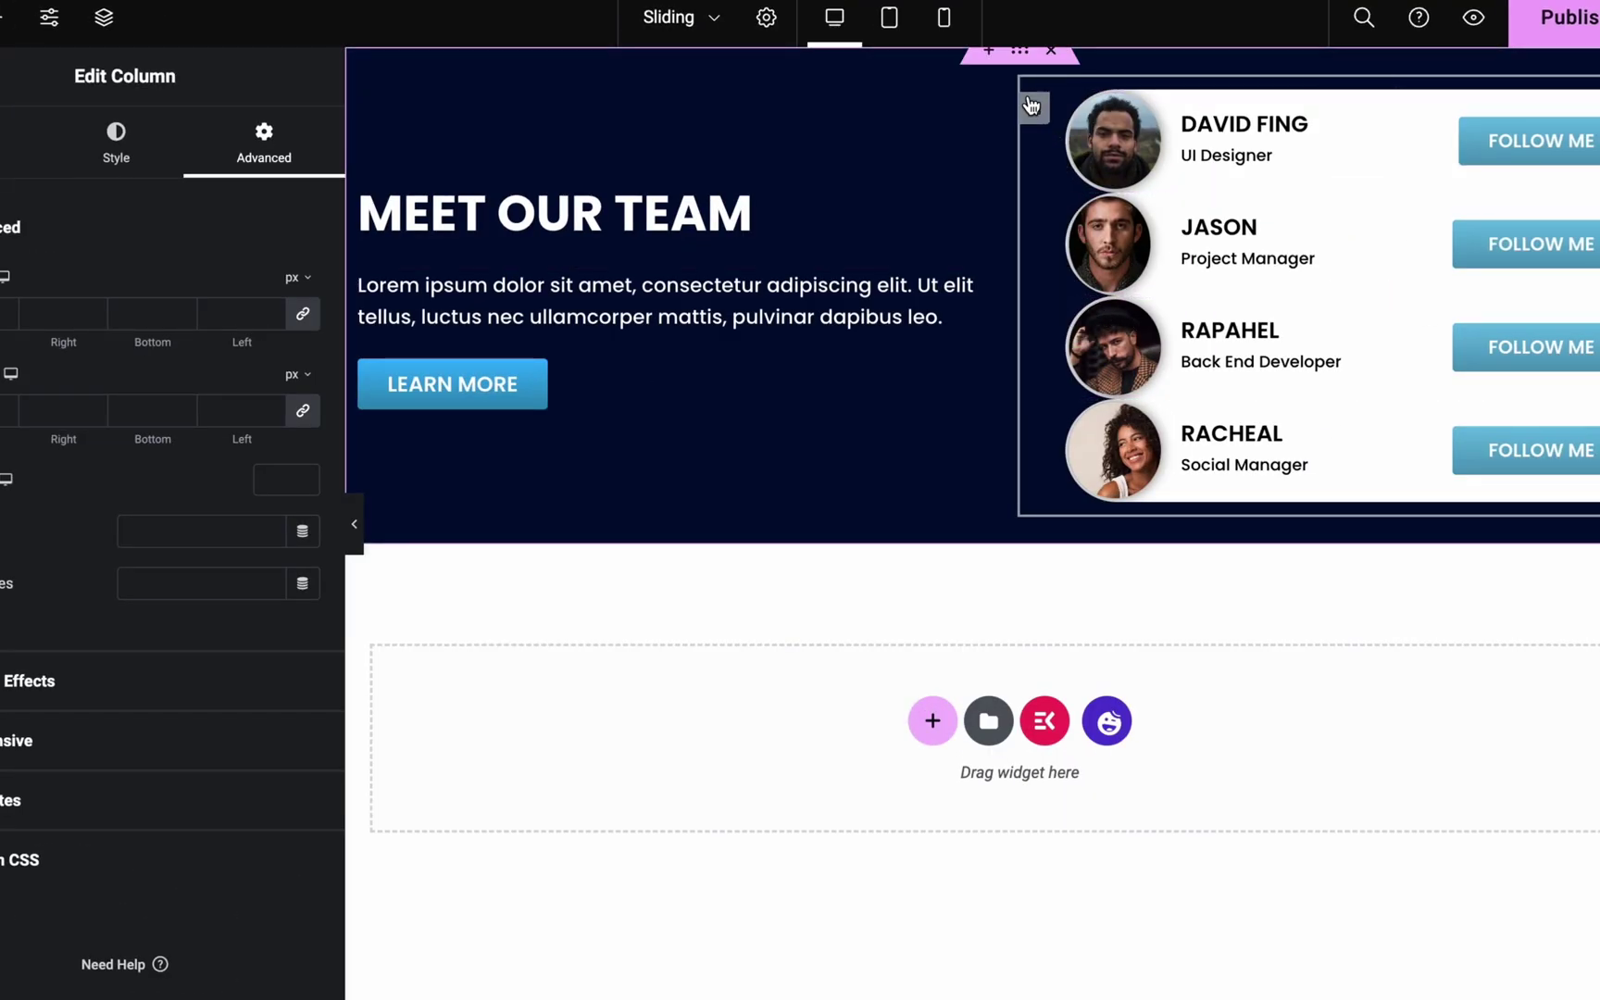
Give the team members column the CSS class 'sliding' and copy the carousel CSS from Word
click(174, 588)
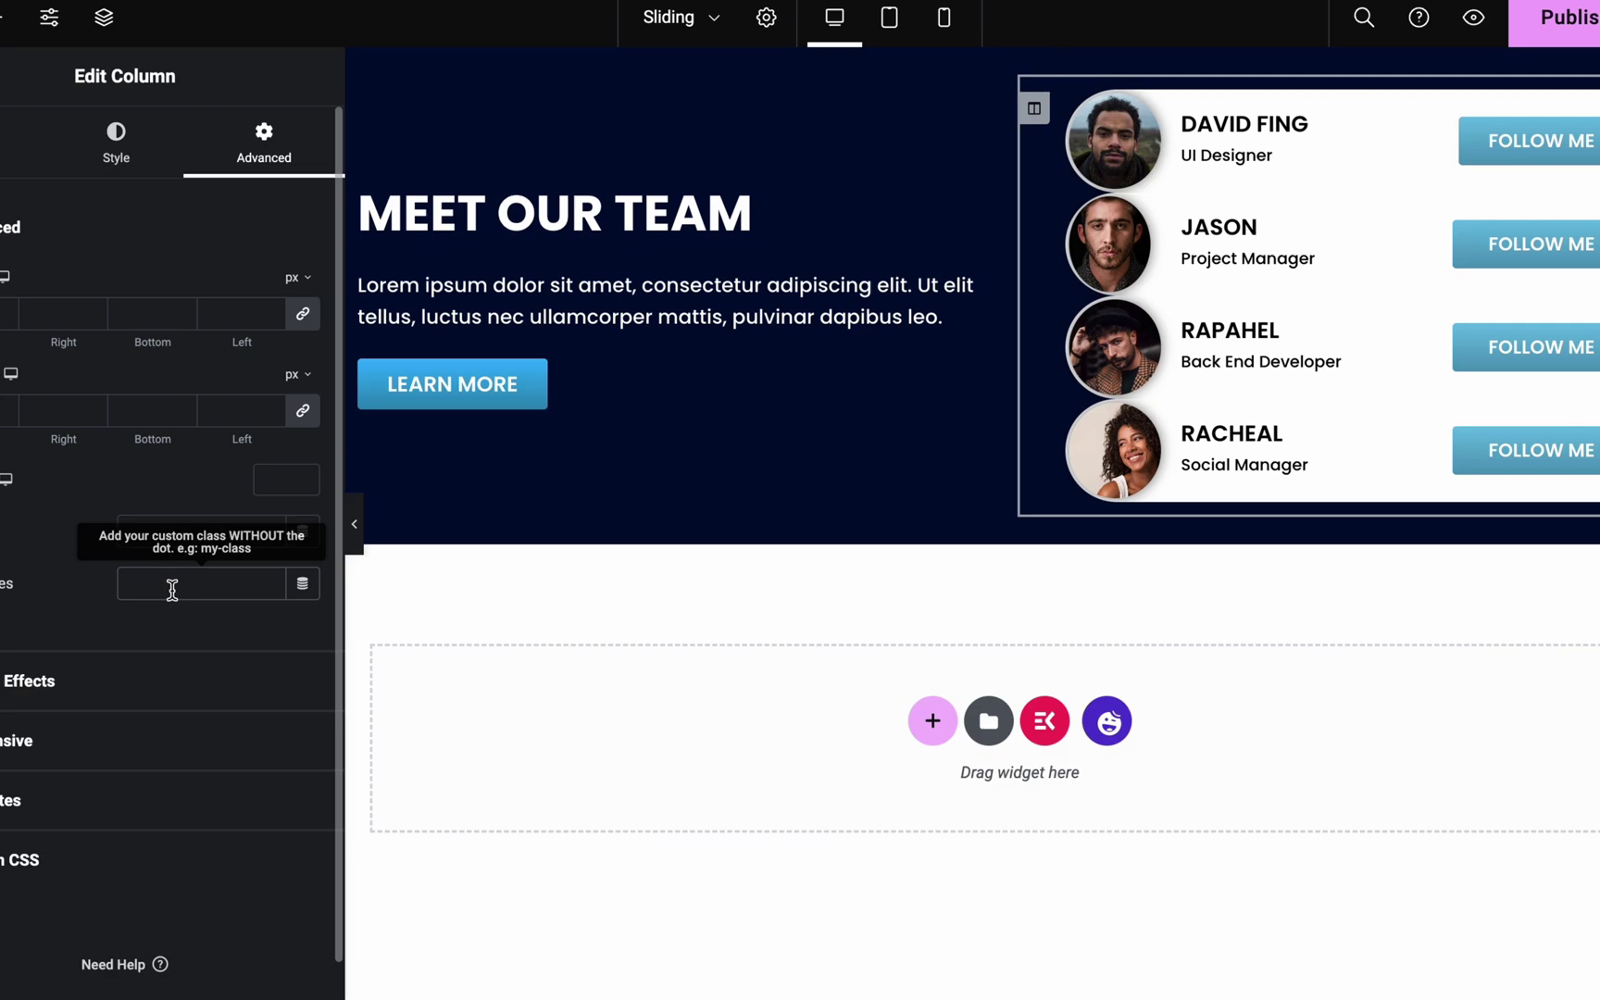
text(sliding)
click(107, 858)
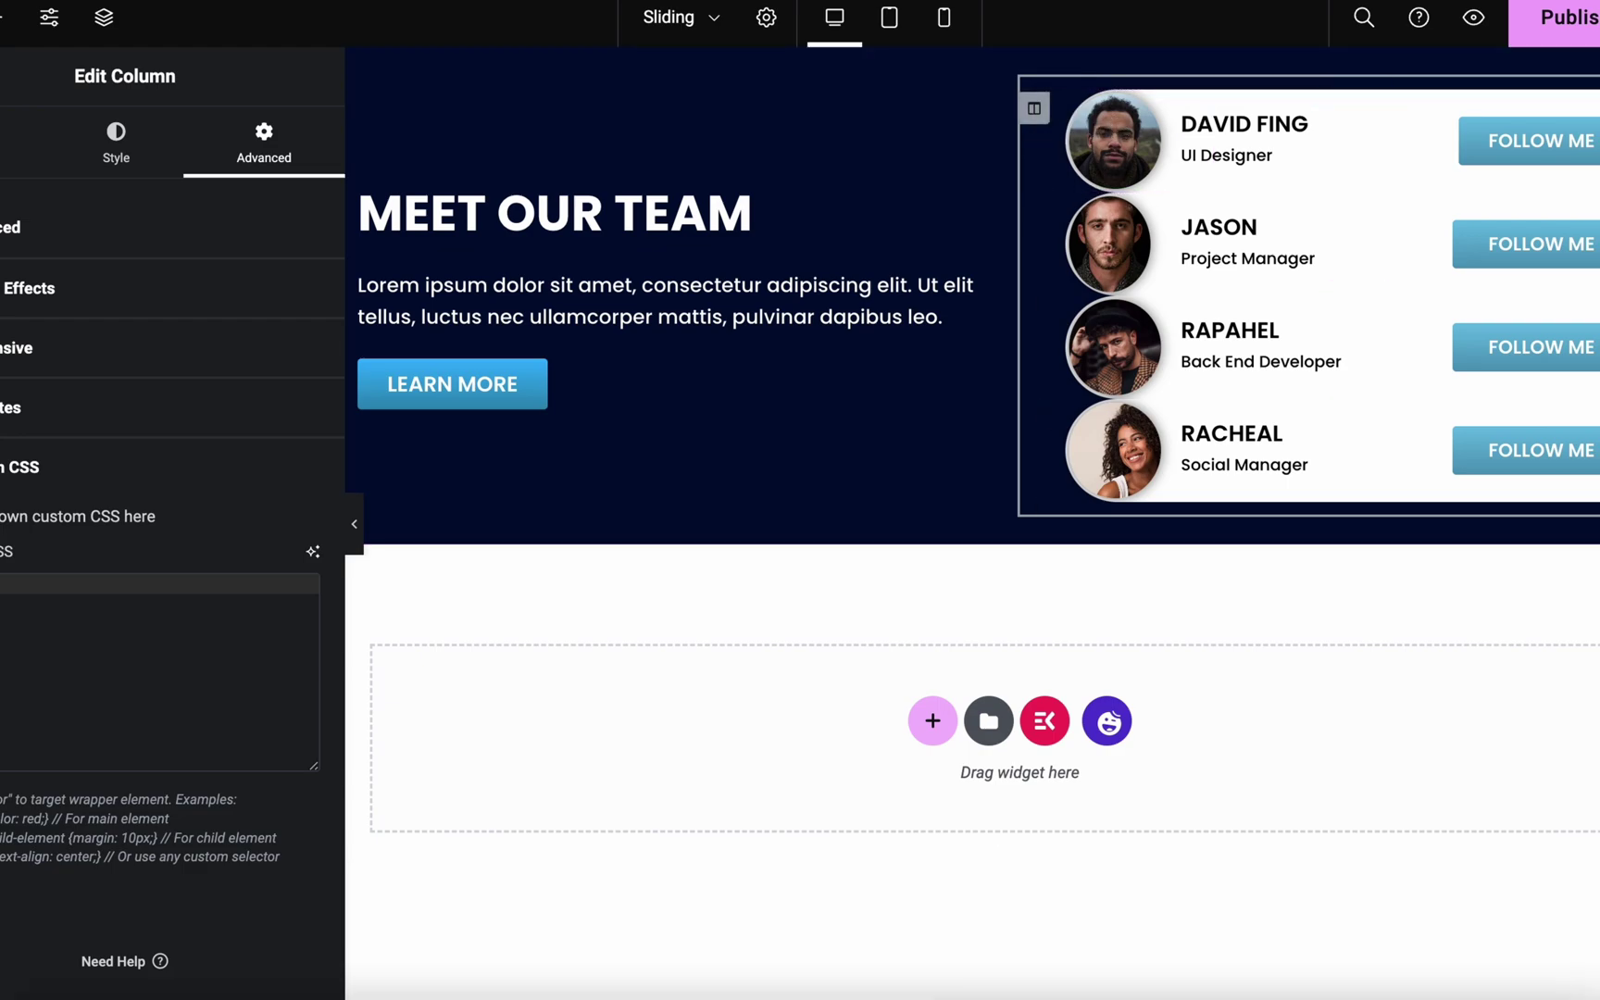
mouse_move(1265, 972)
click(1376, 943)
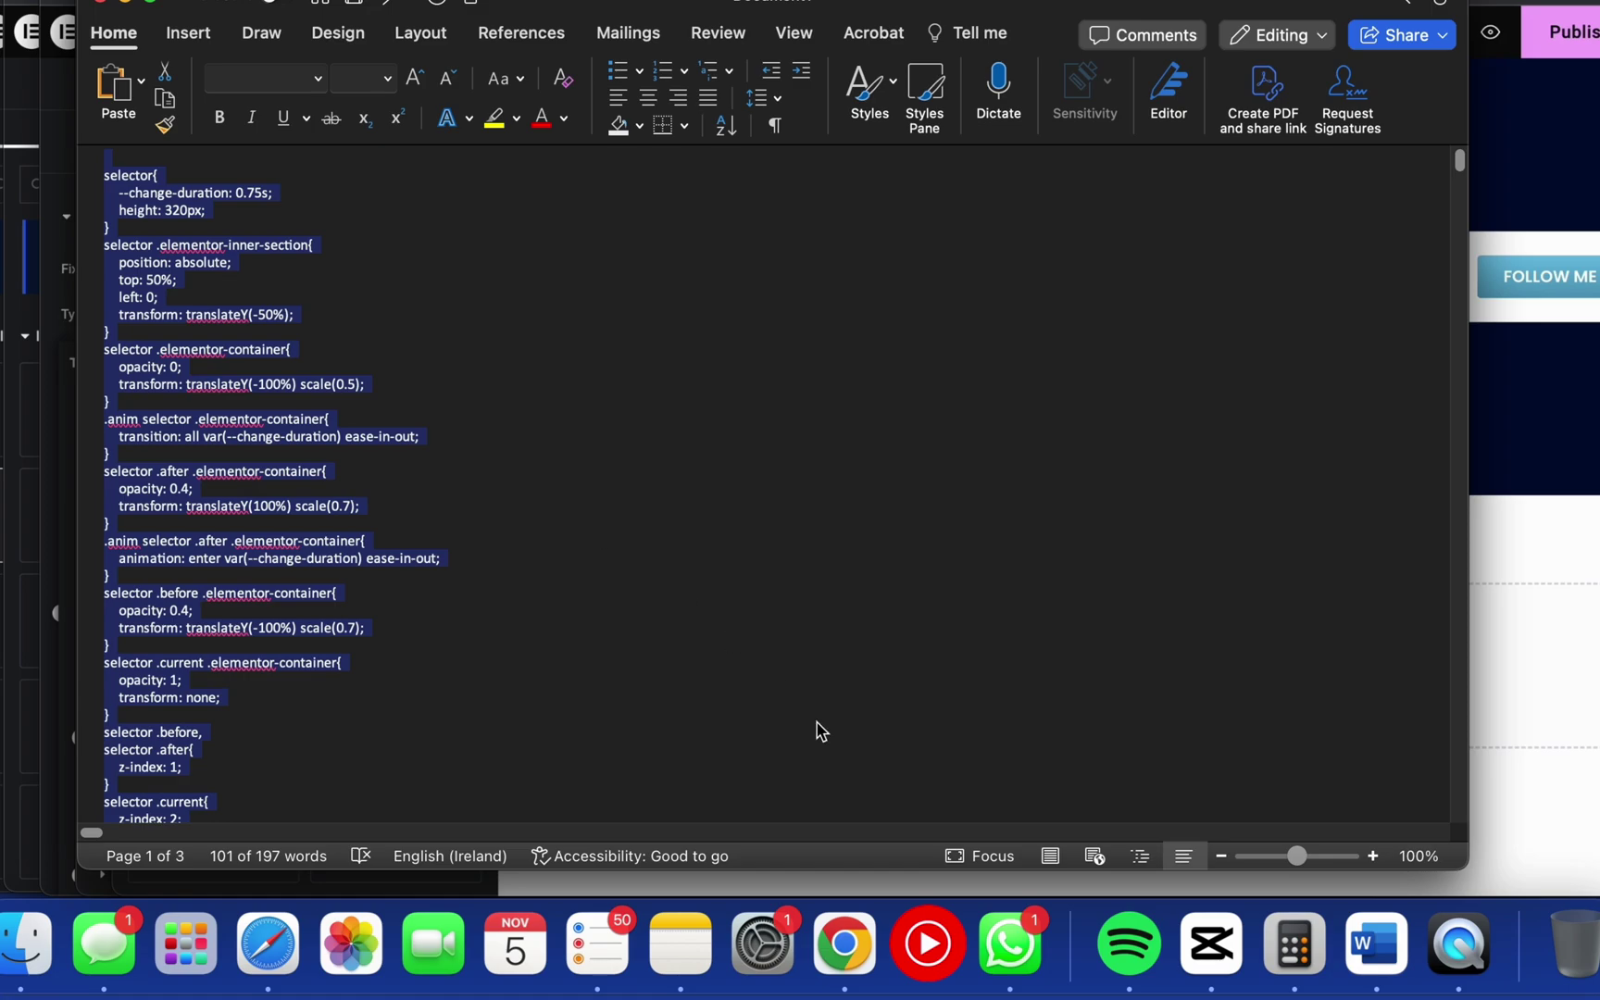
click(844, 937)
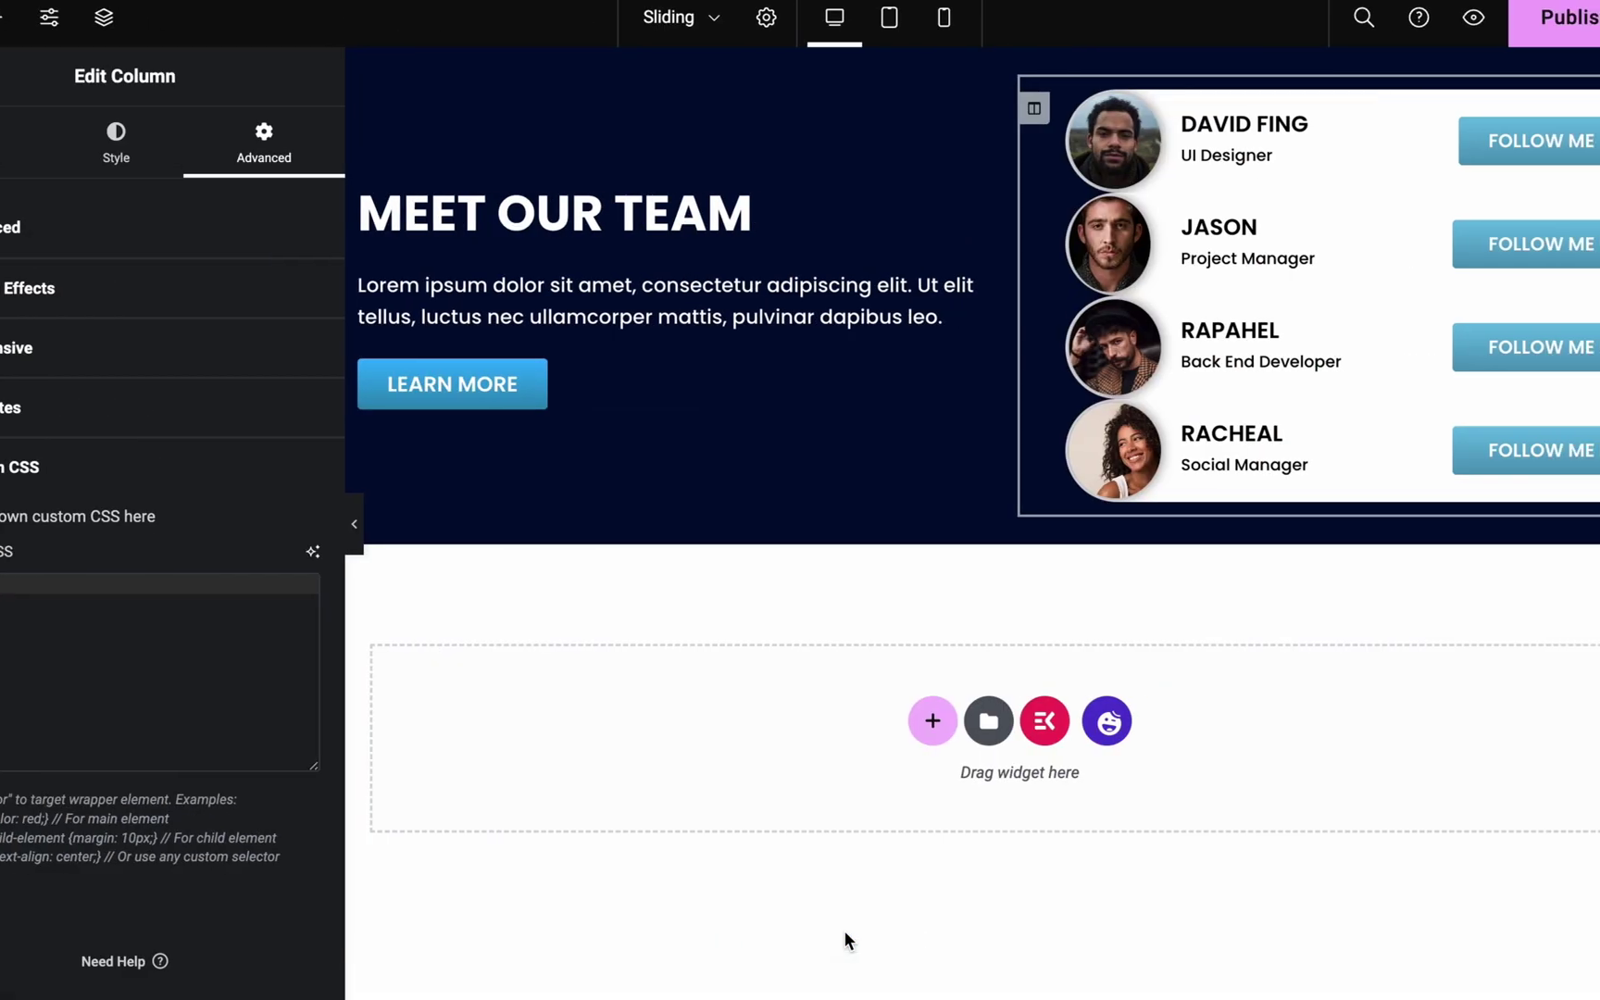
Paste the carousel CSS (0.75s duration, 320px height) into the team column's Custom CSS
key(super+v)
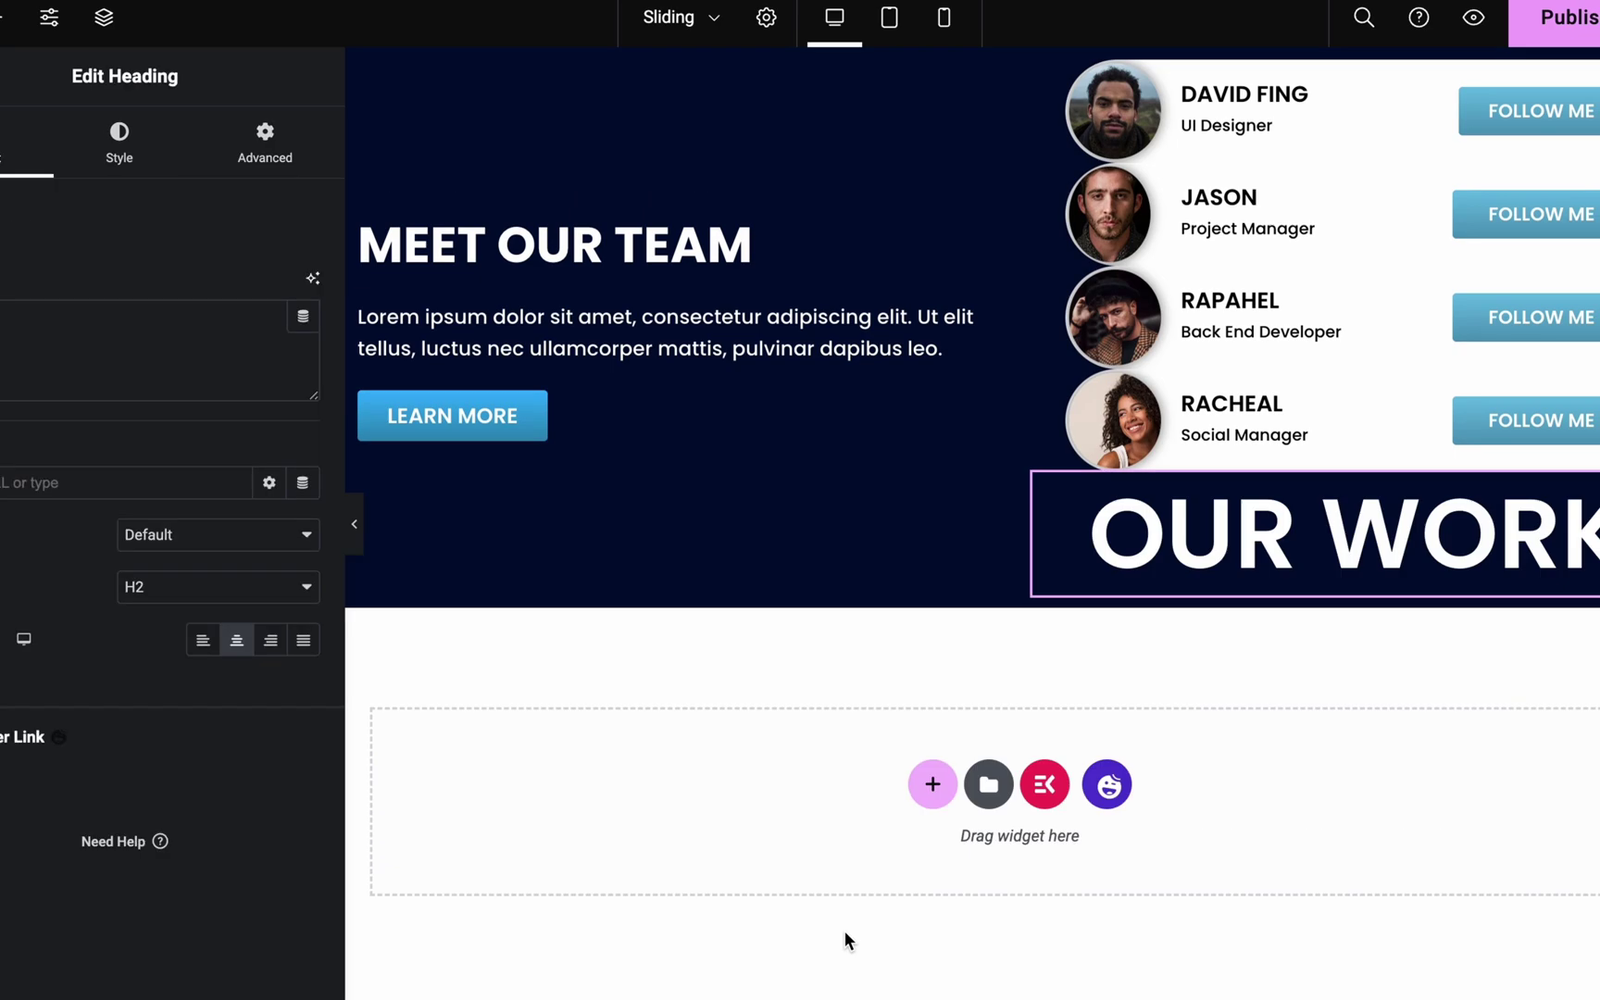
key(super+z)
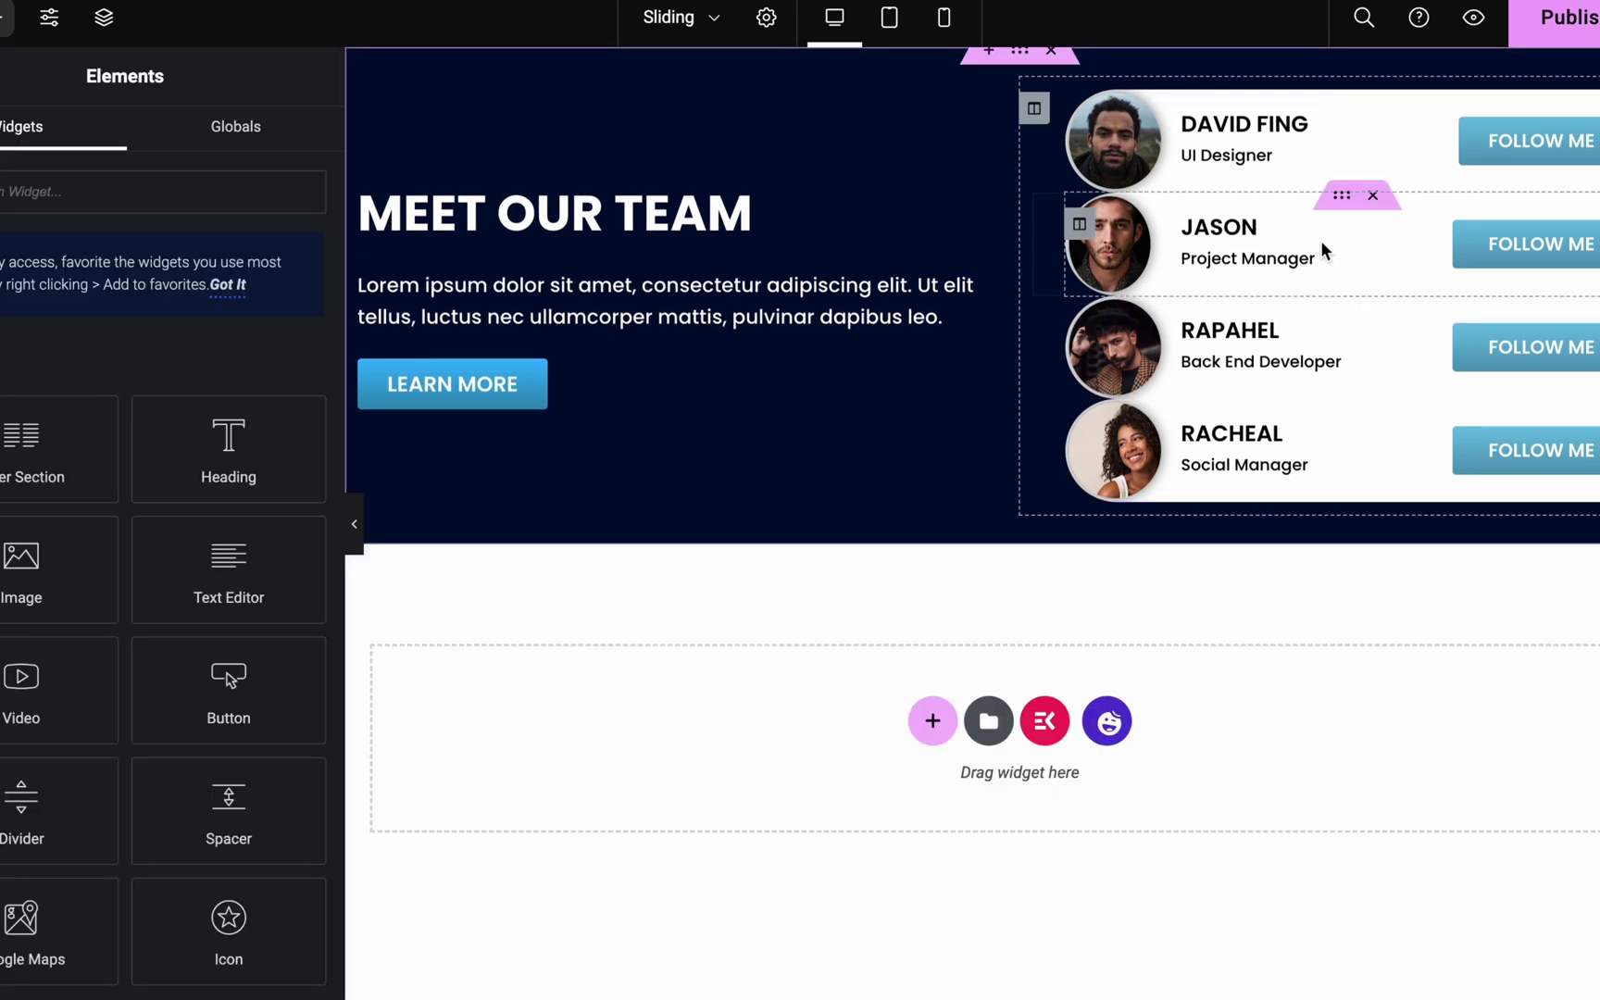
click(1034, 108)
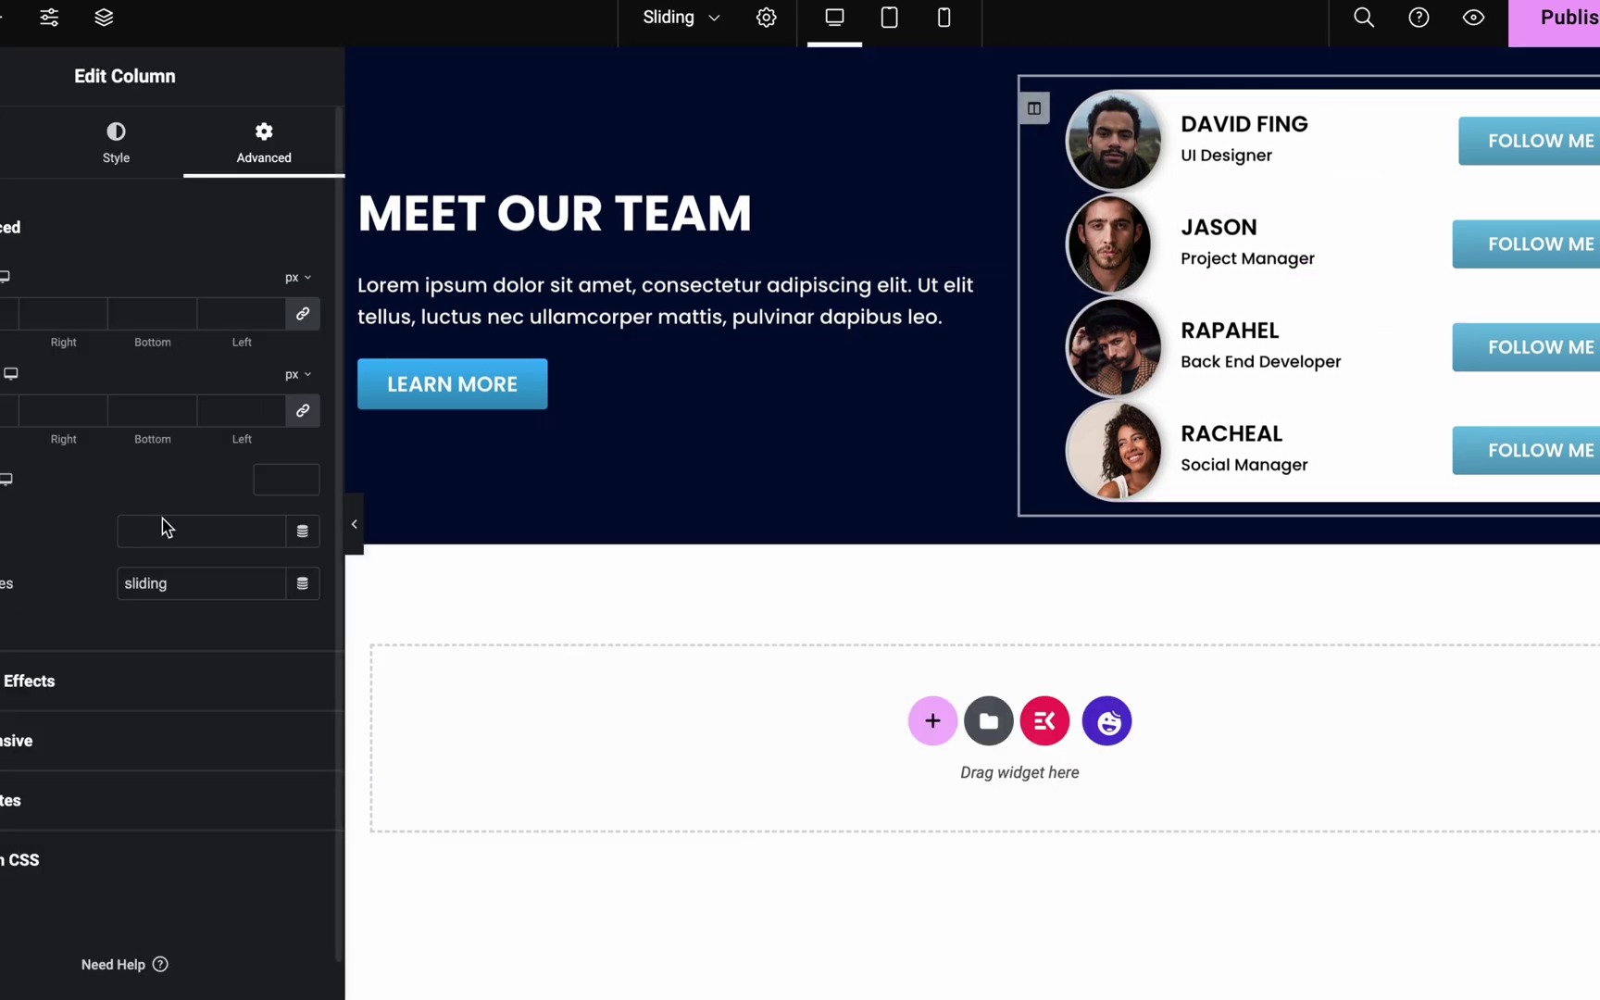
click(23, 884)
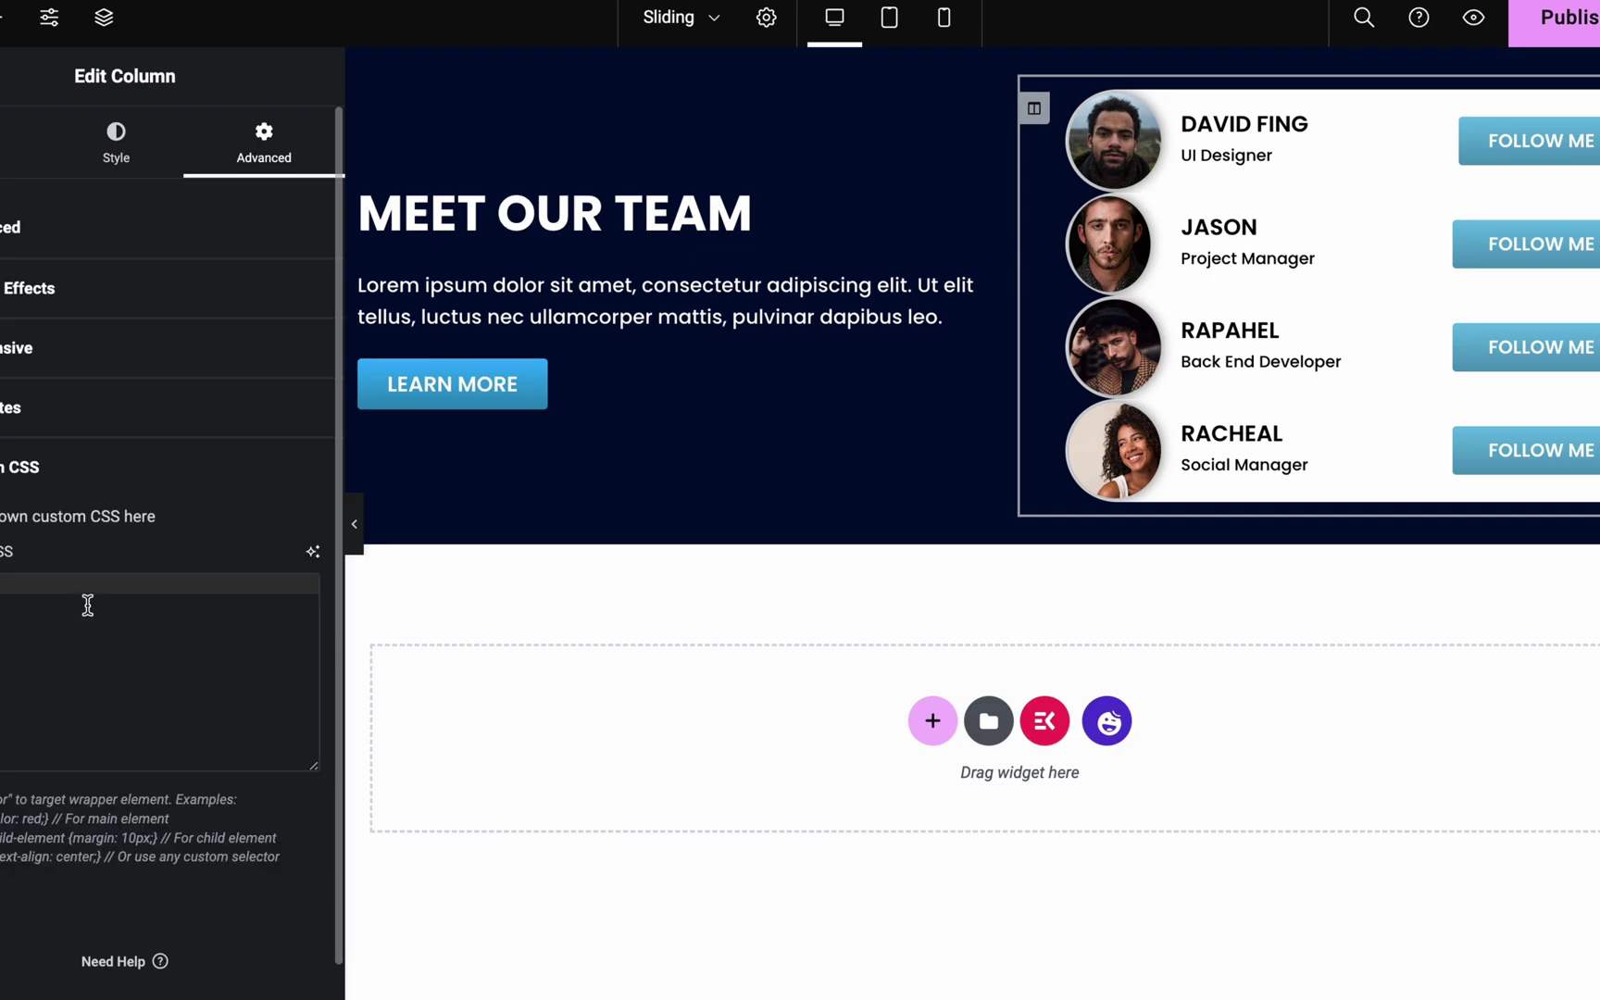
key(super+v)
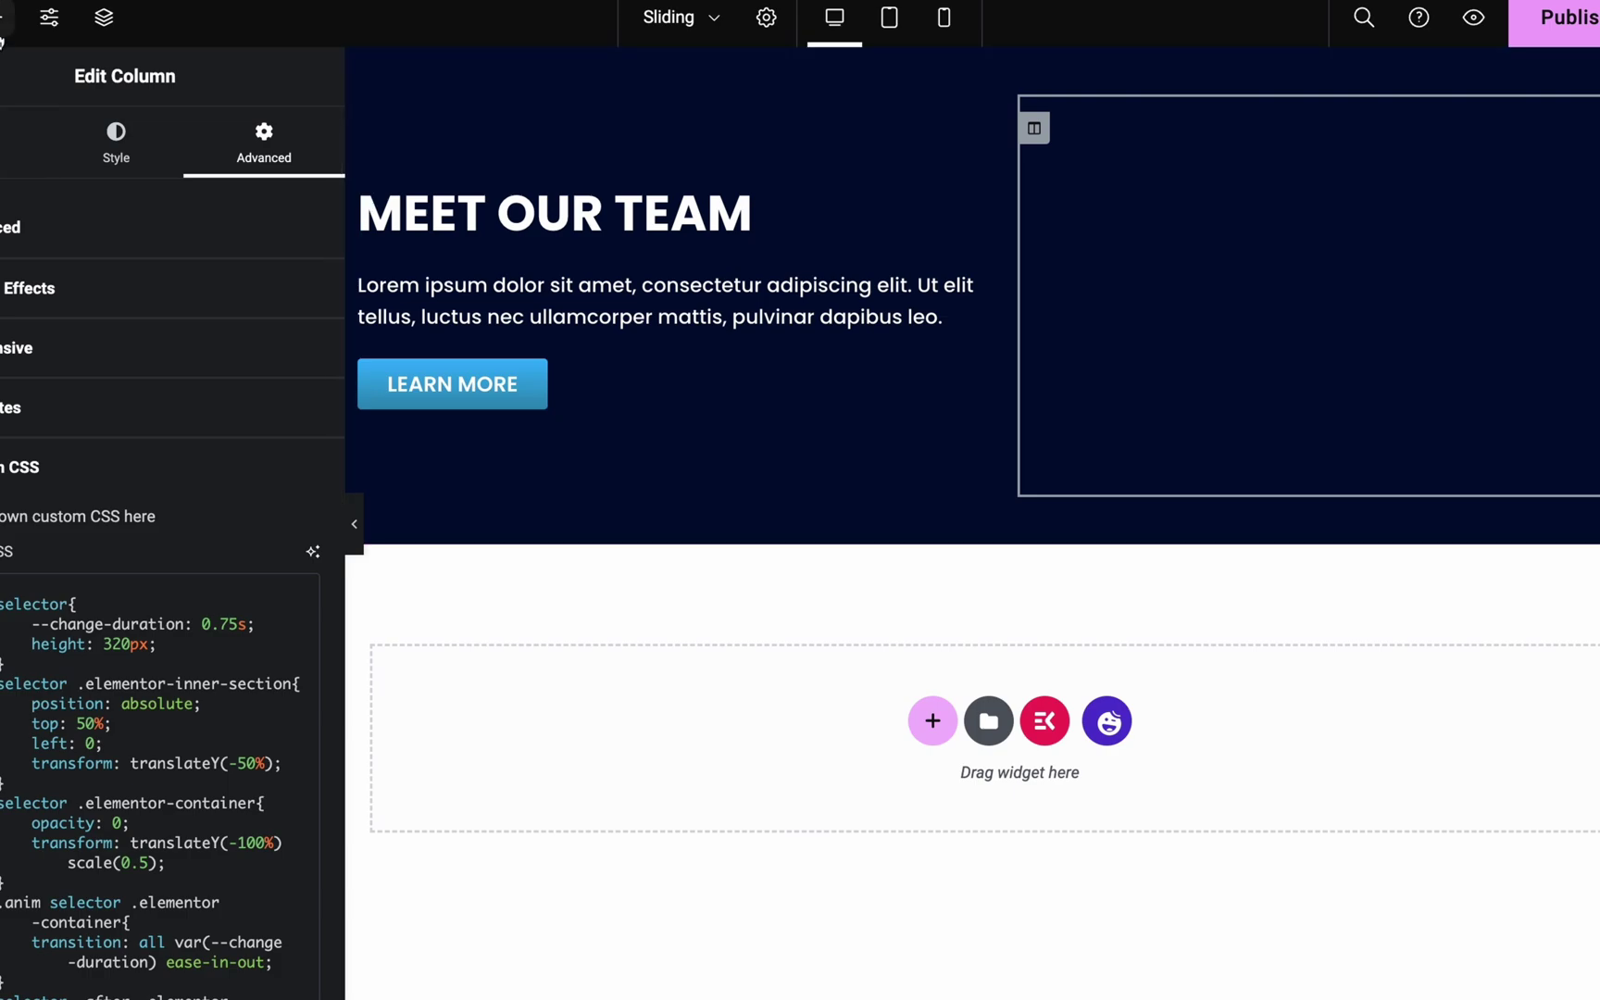
Search widgets for 'html' and drop an HTML widget into the team column
click(3, 28)
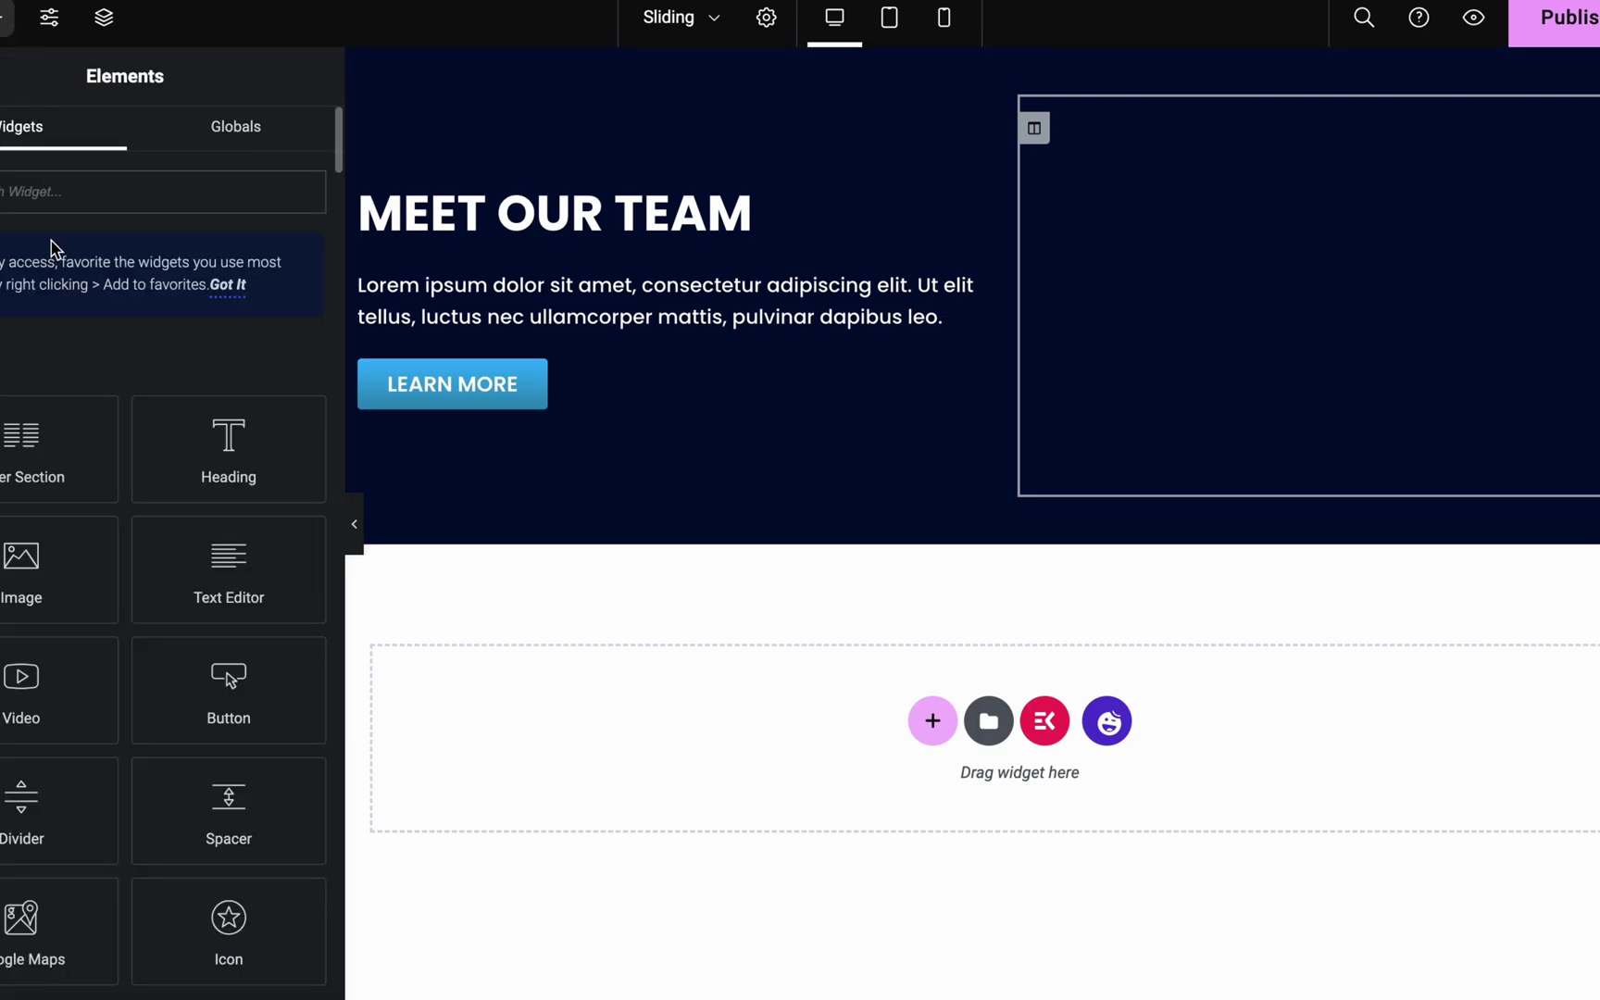
text(html)
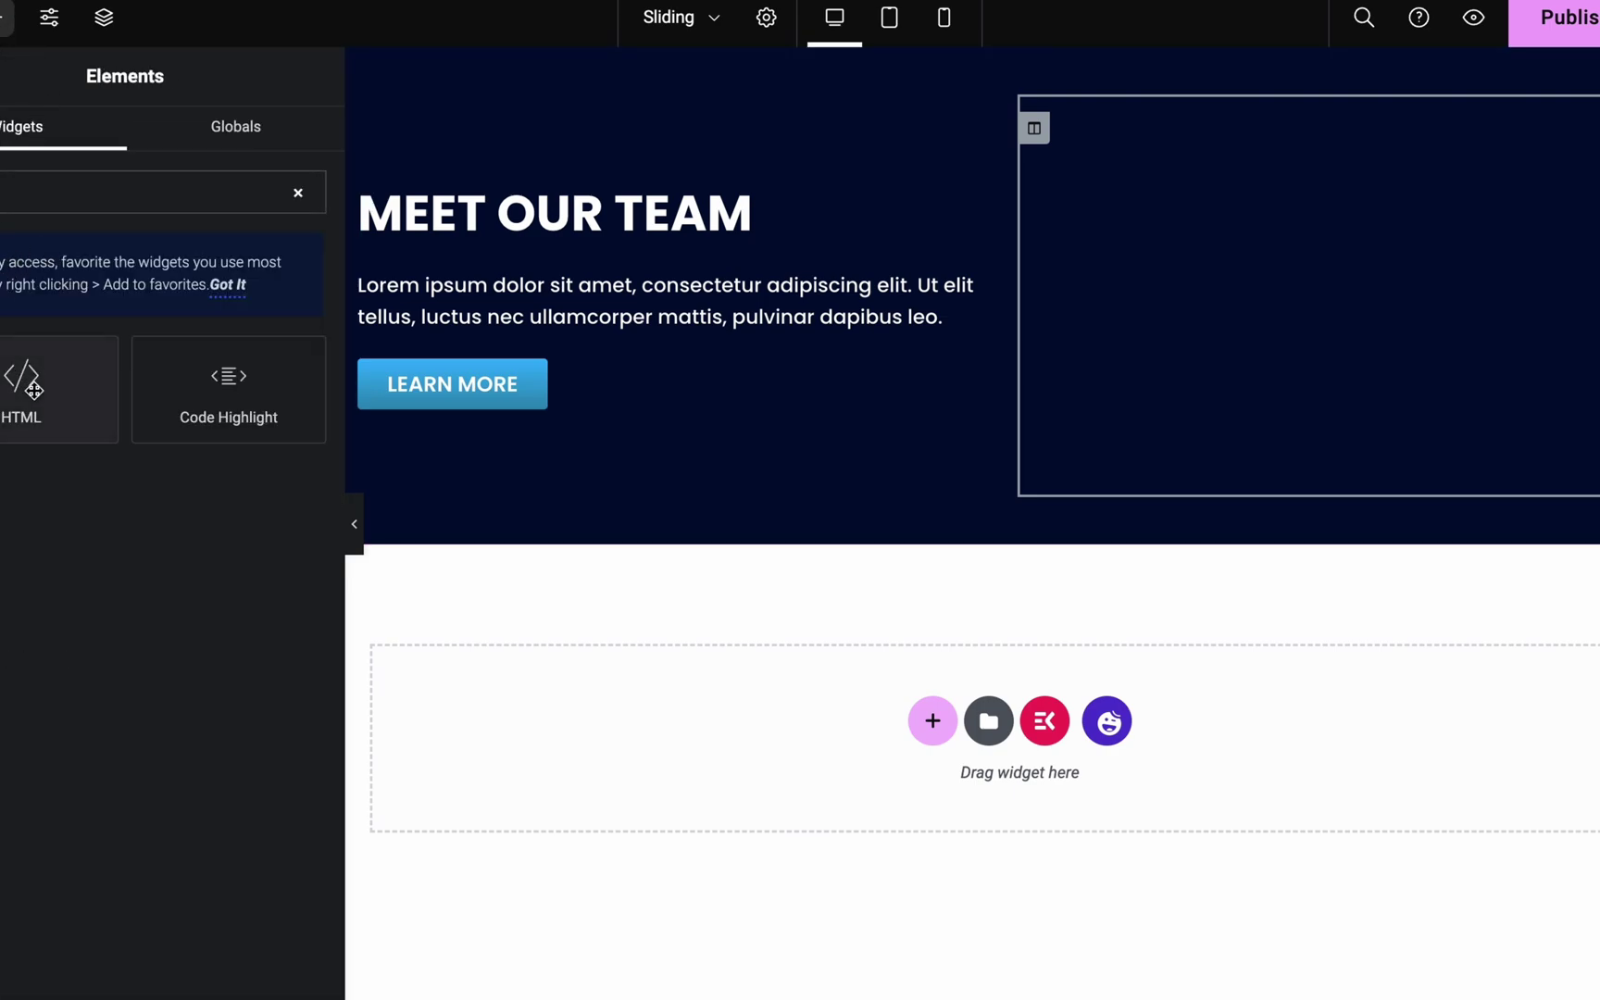
drag(37, 384, 1296, 336)
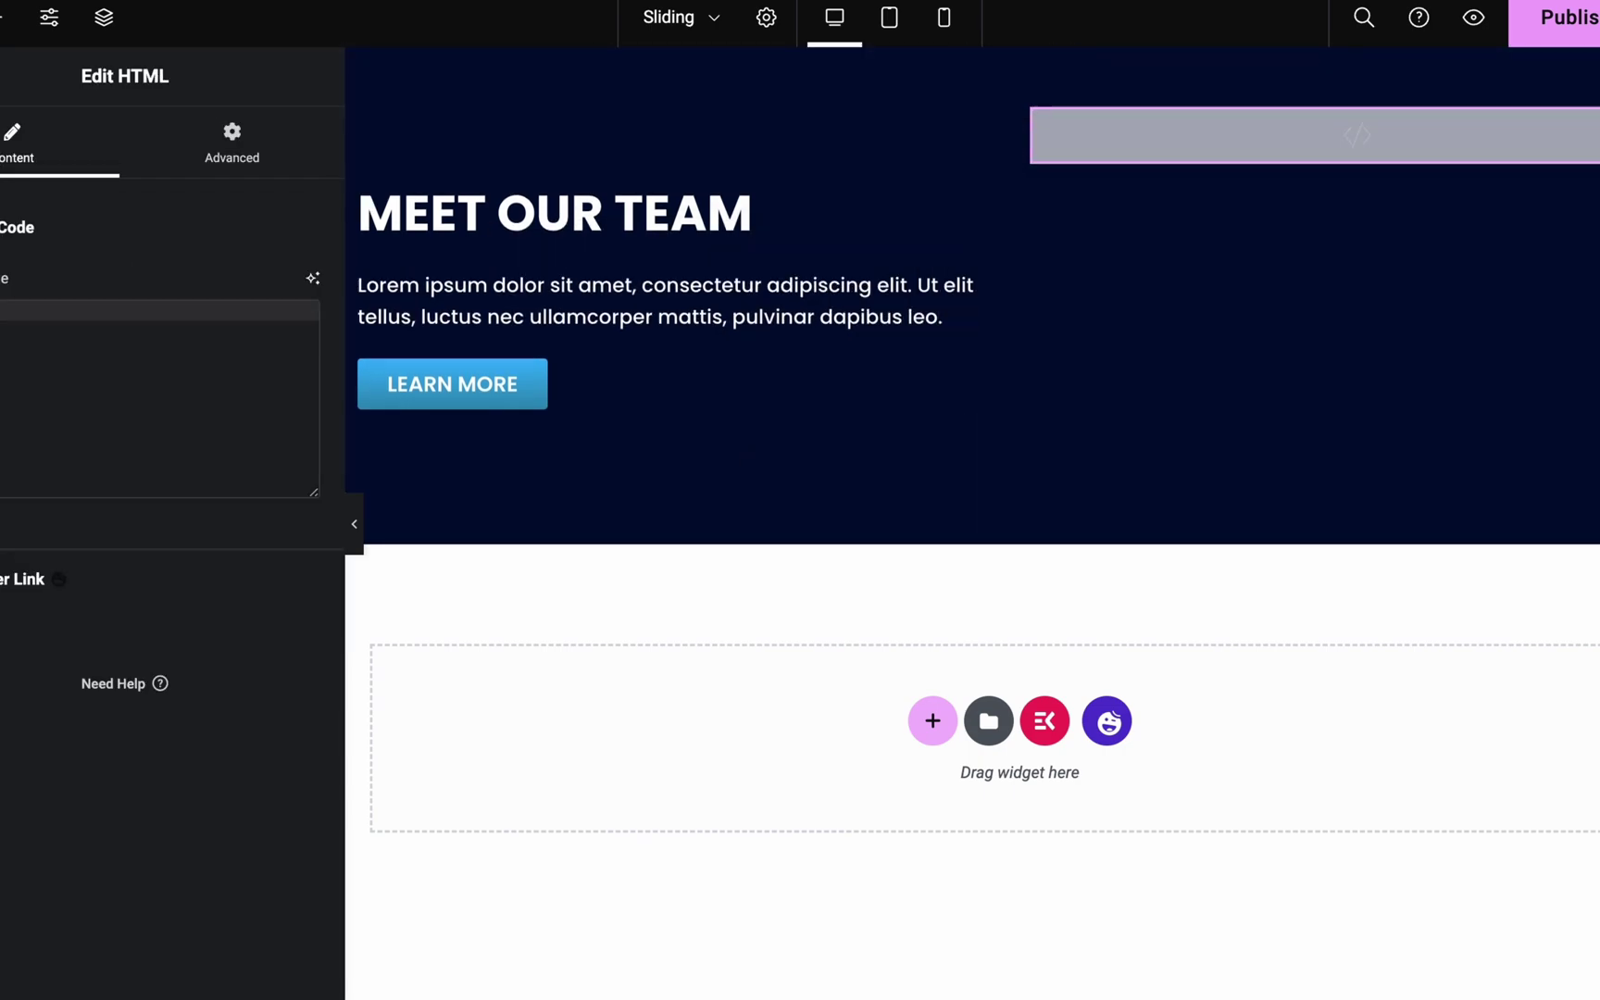
Paste the jQuery slider script from Word into the HTML widget and preview the vertical carousel
click(1361, 966)
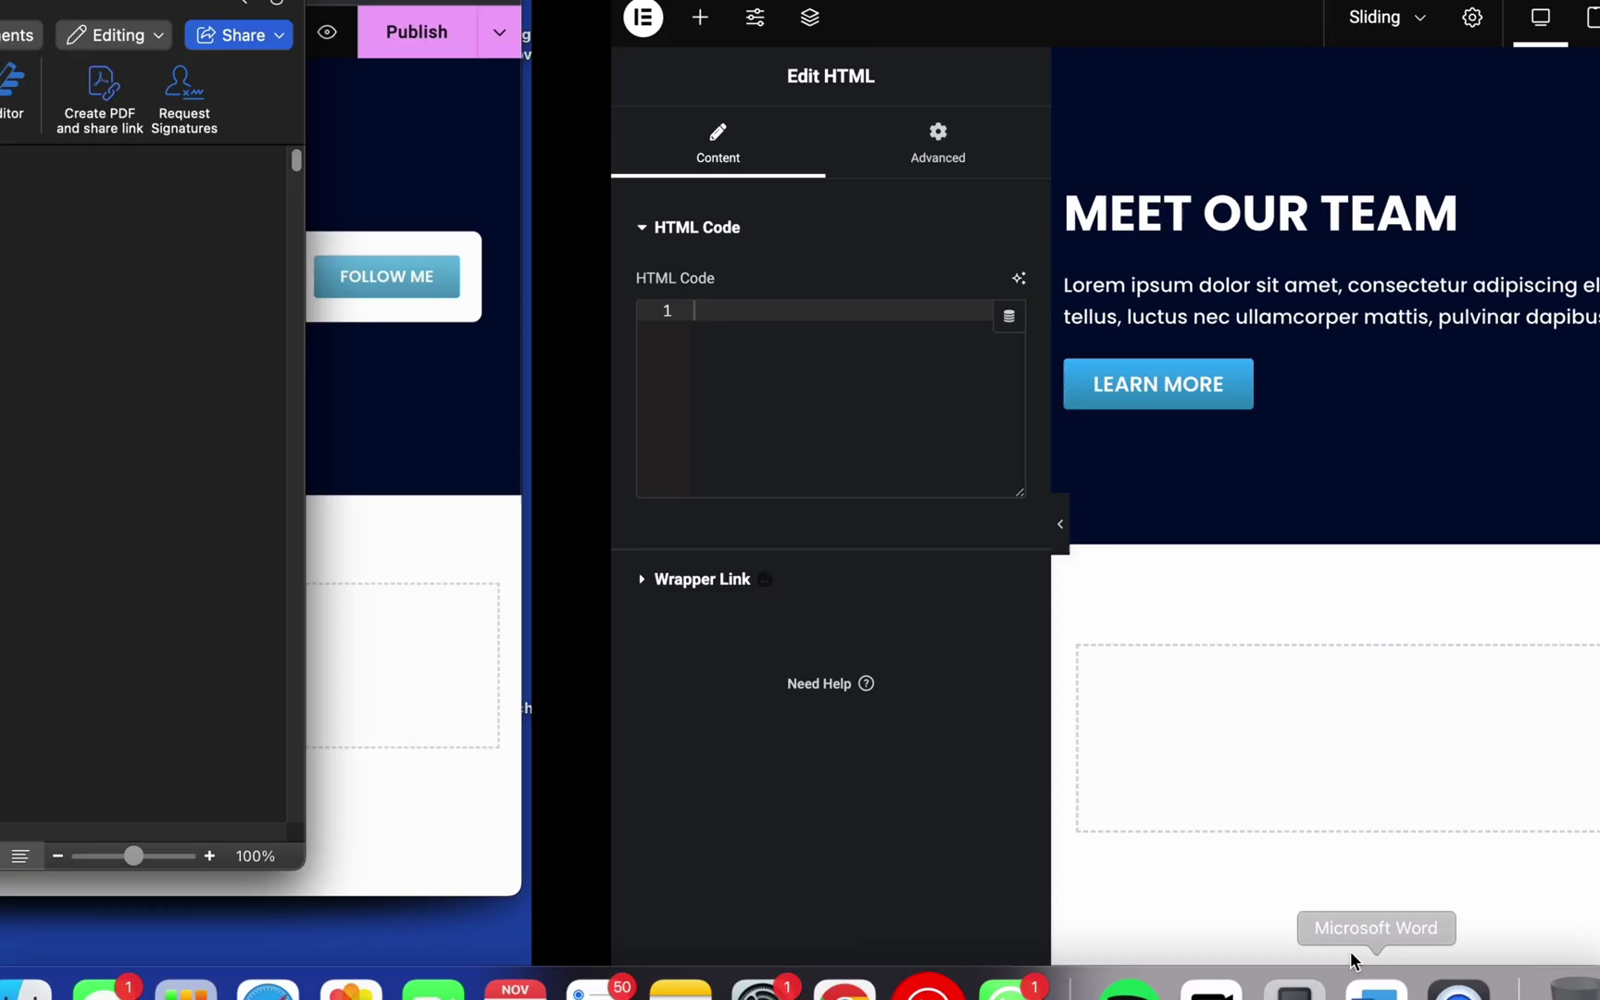
scroll(518, 490, down, 15)
scroll(480, 571, up, 10)
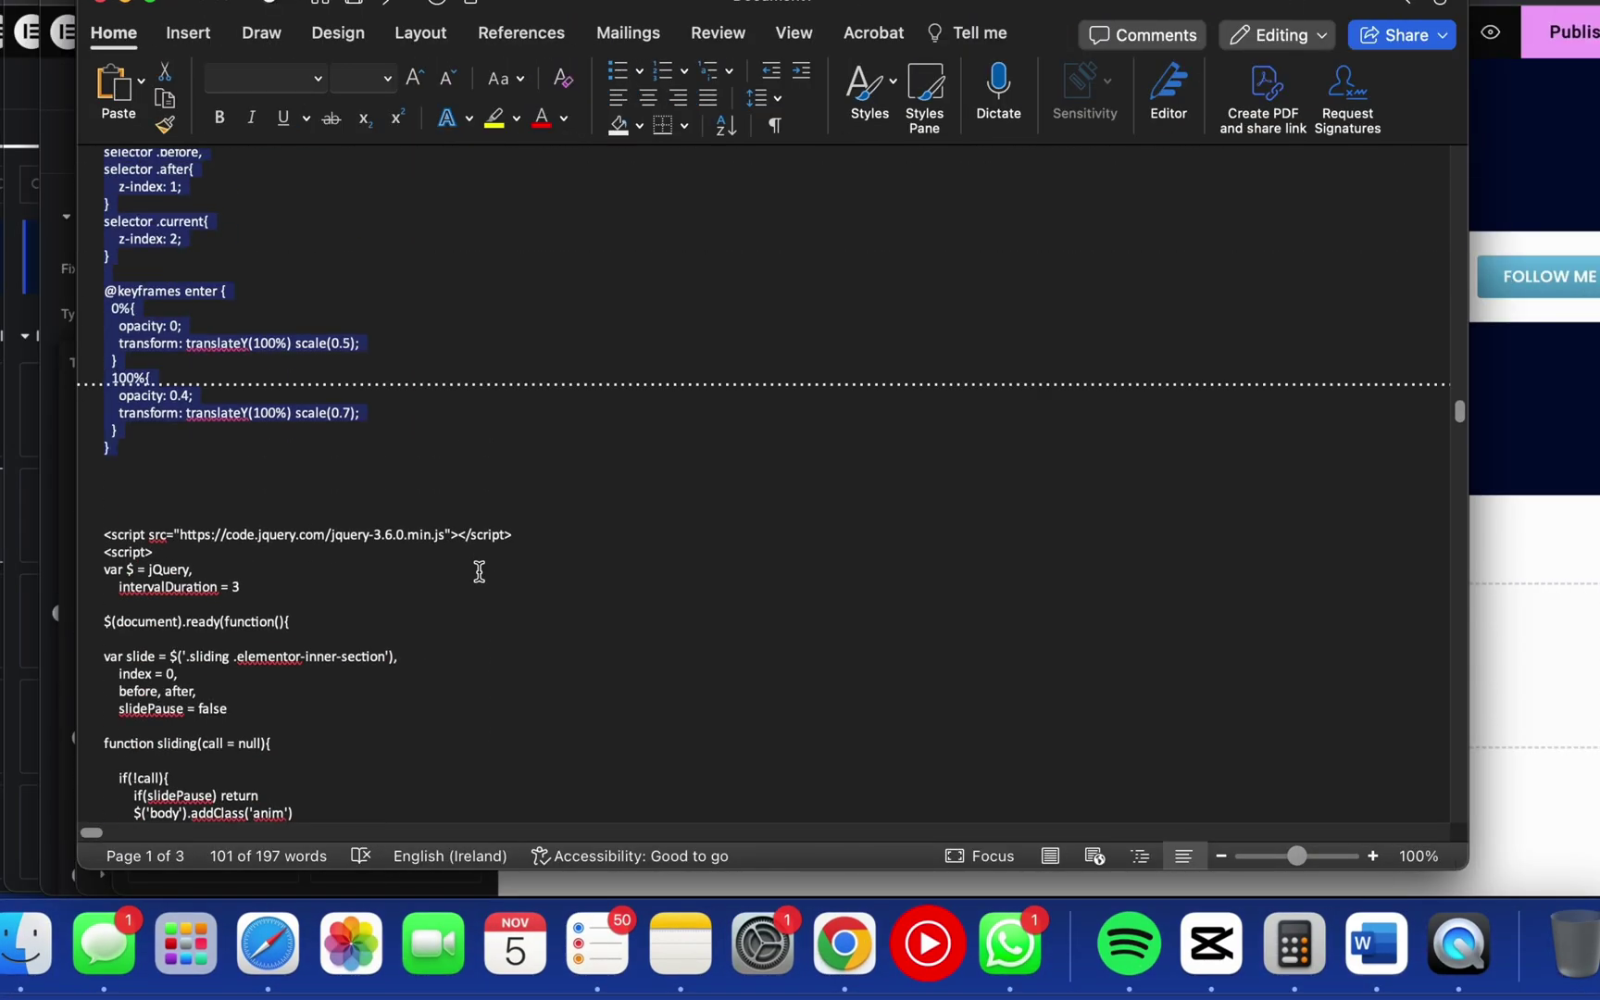
drag(108, 529, 585, 881)
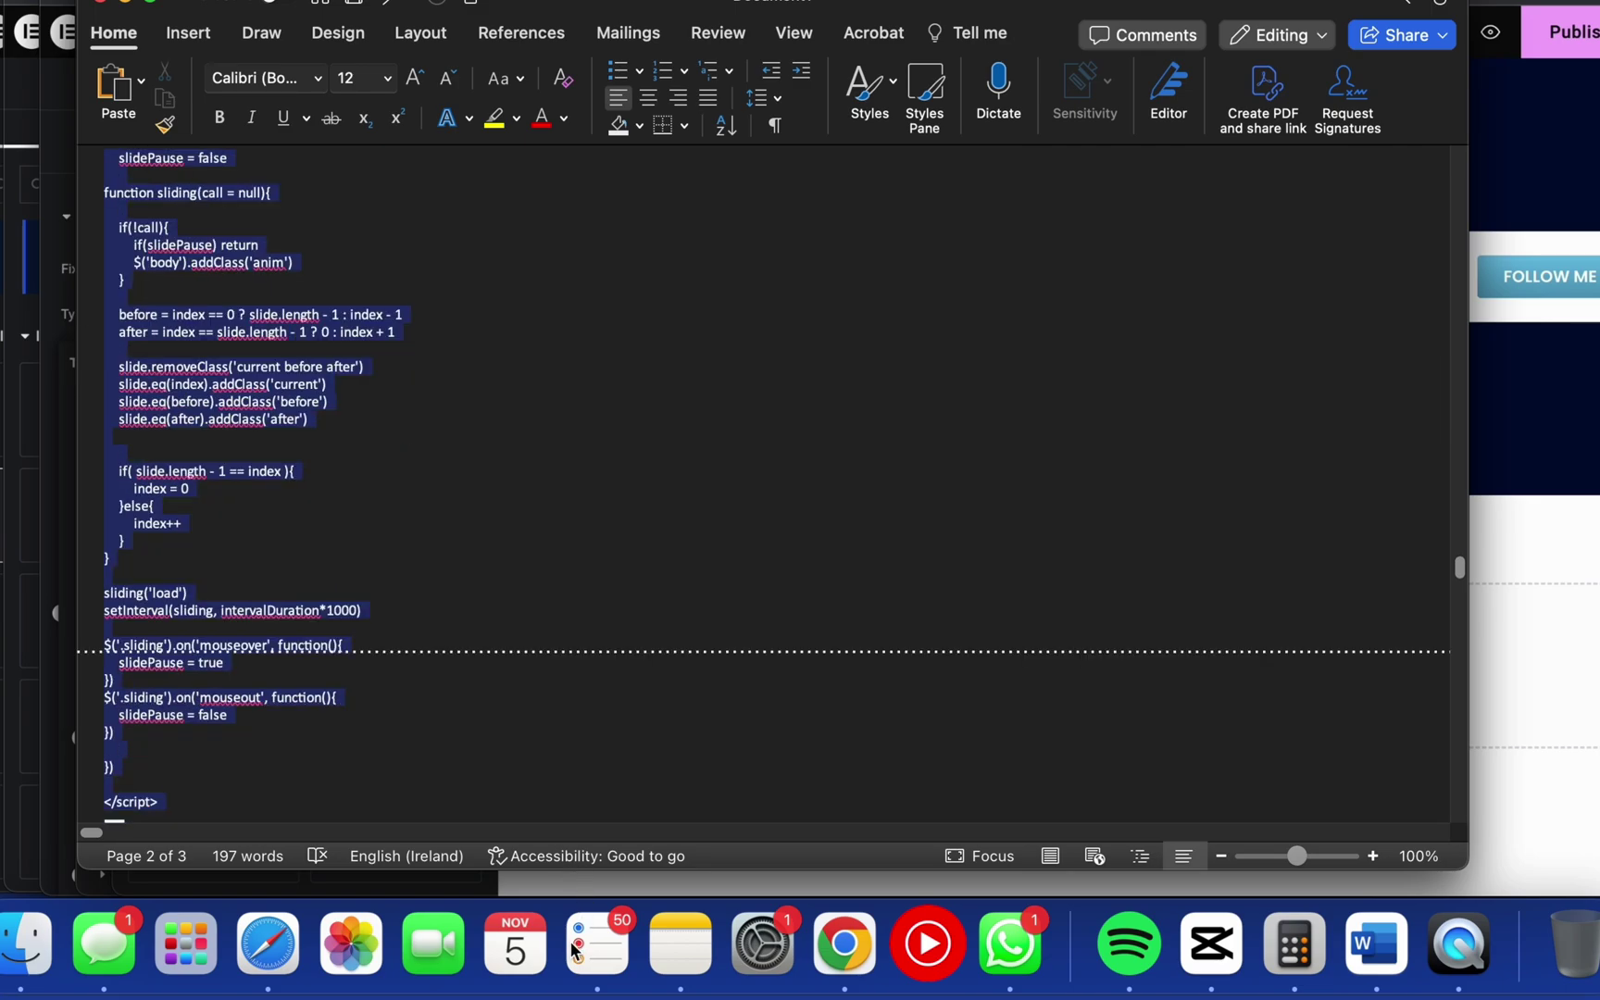
drag(570, 941, 308, 803)
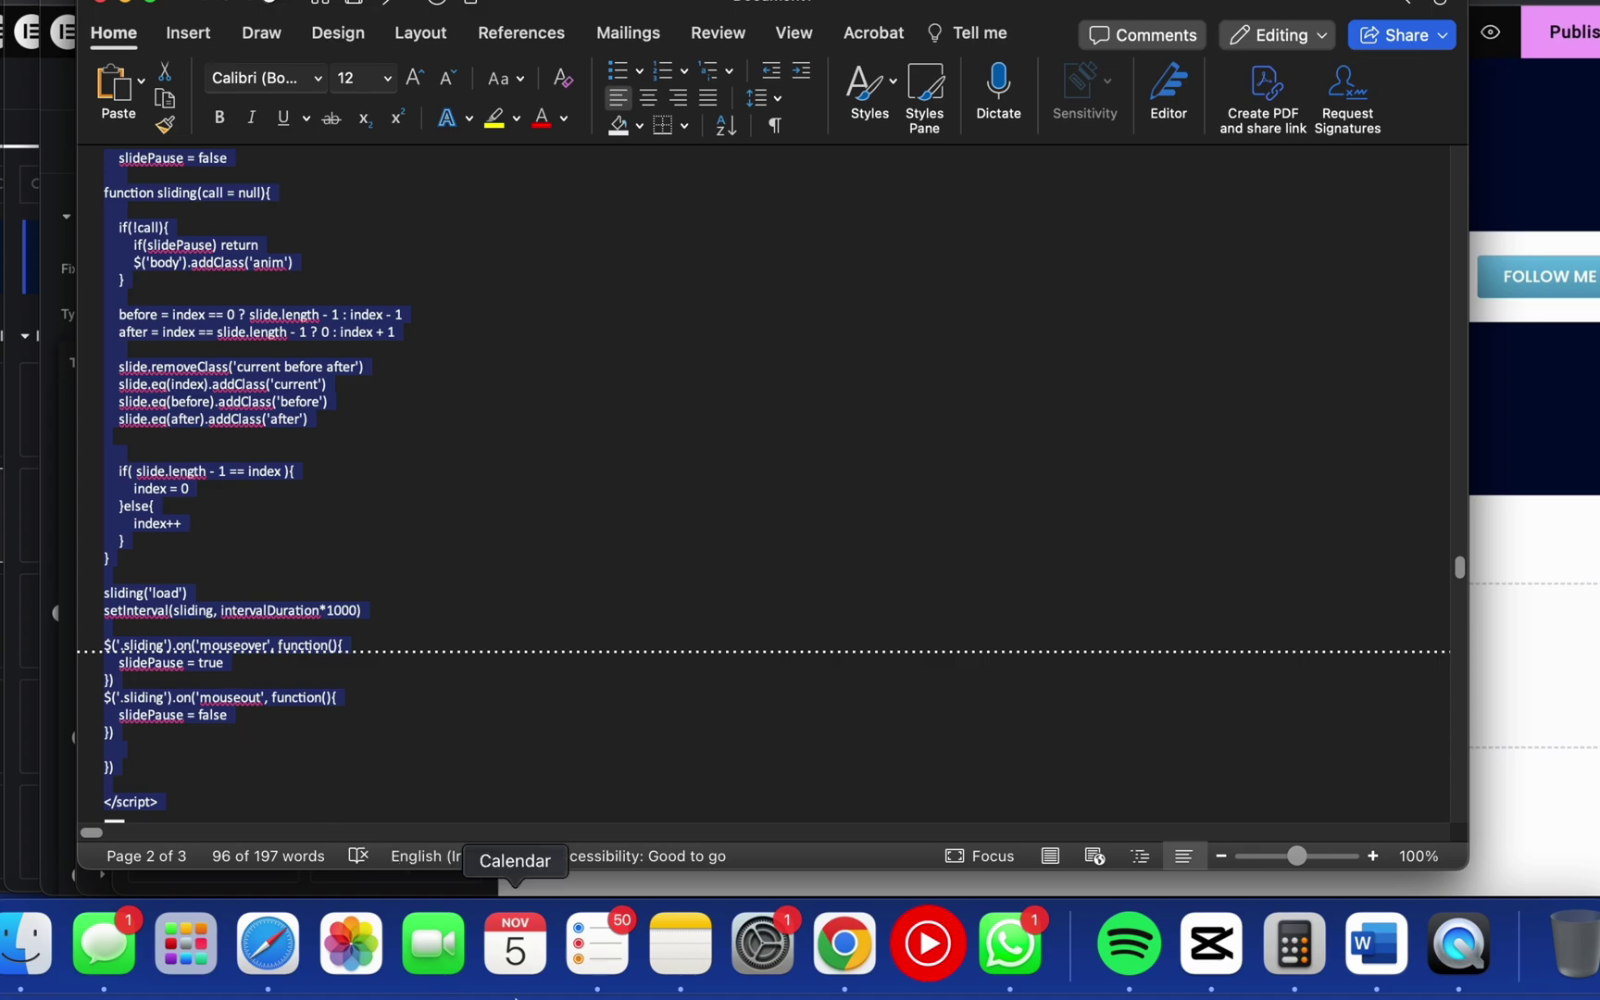
click(826, 942)
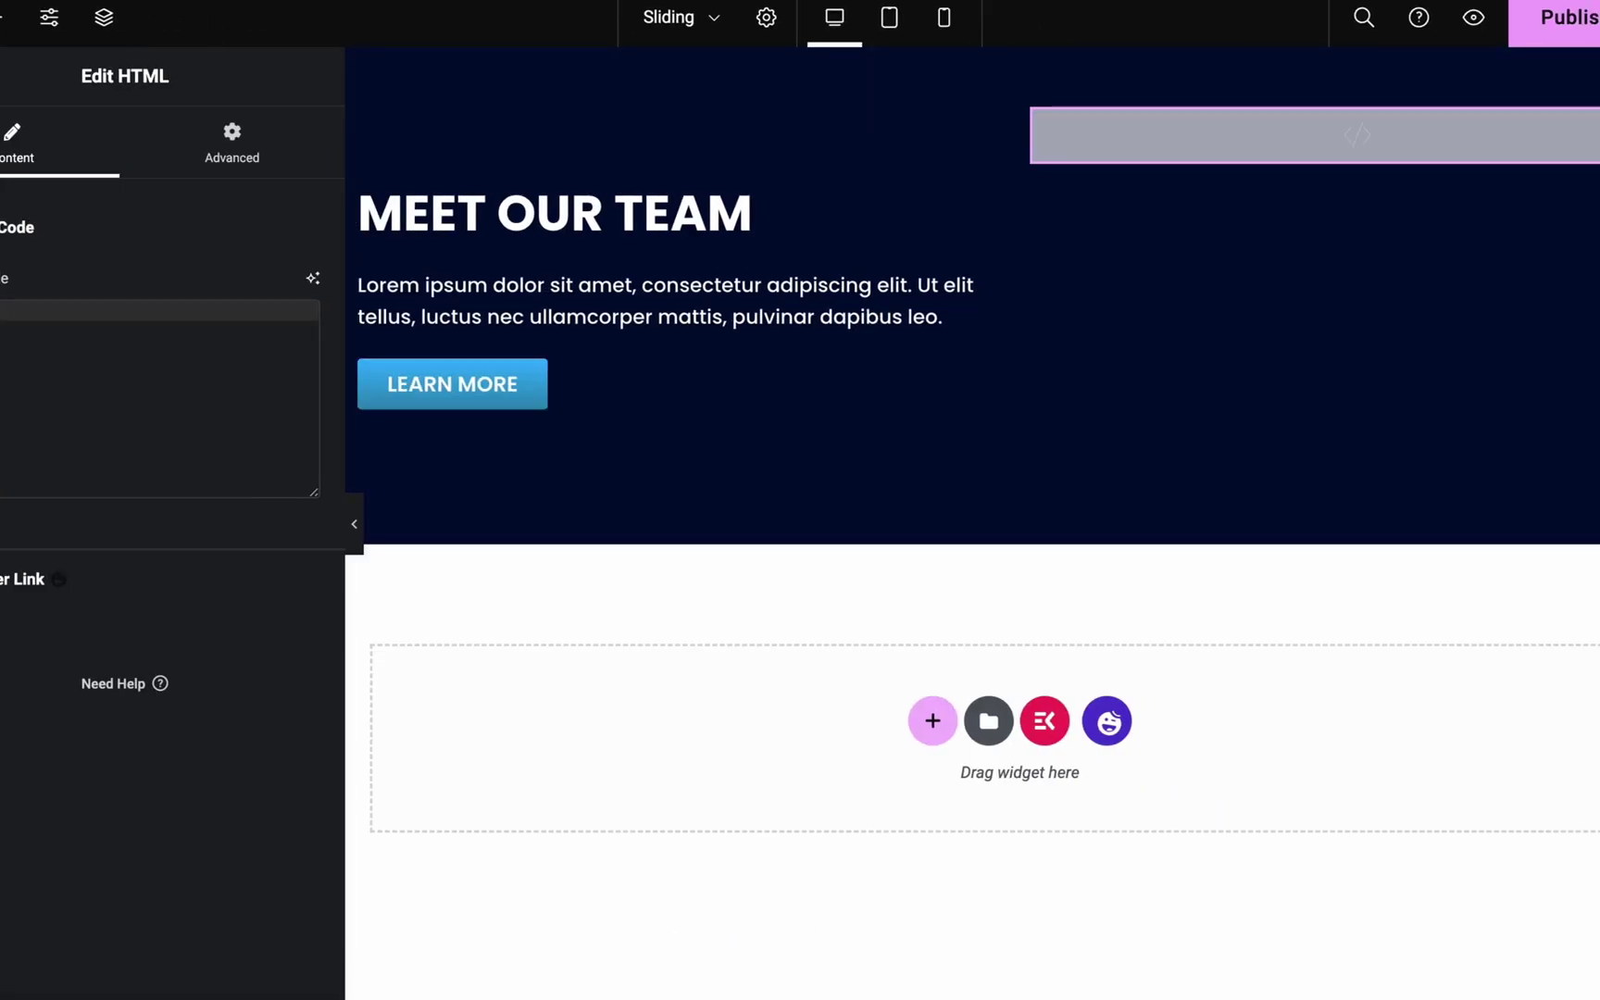
key(ctrl+v)
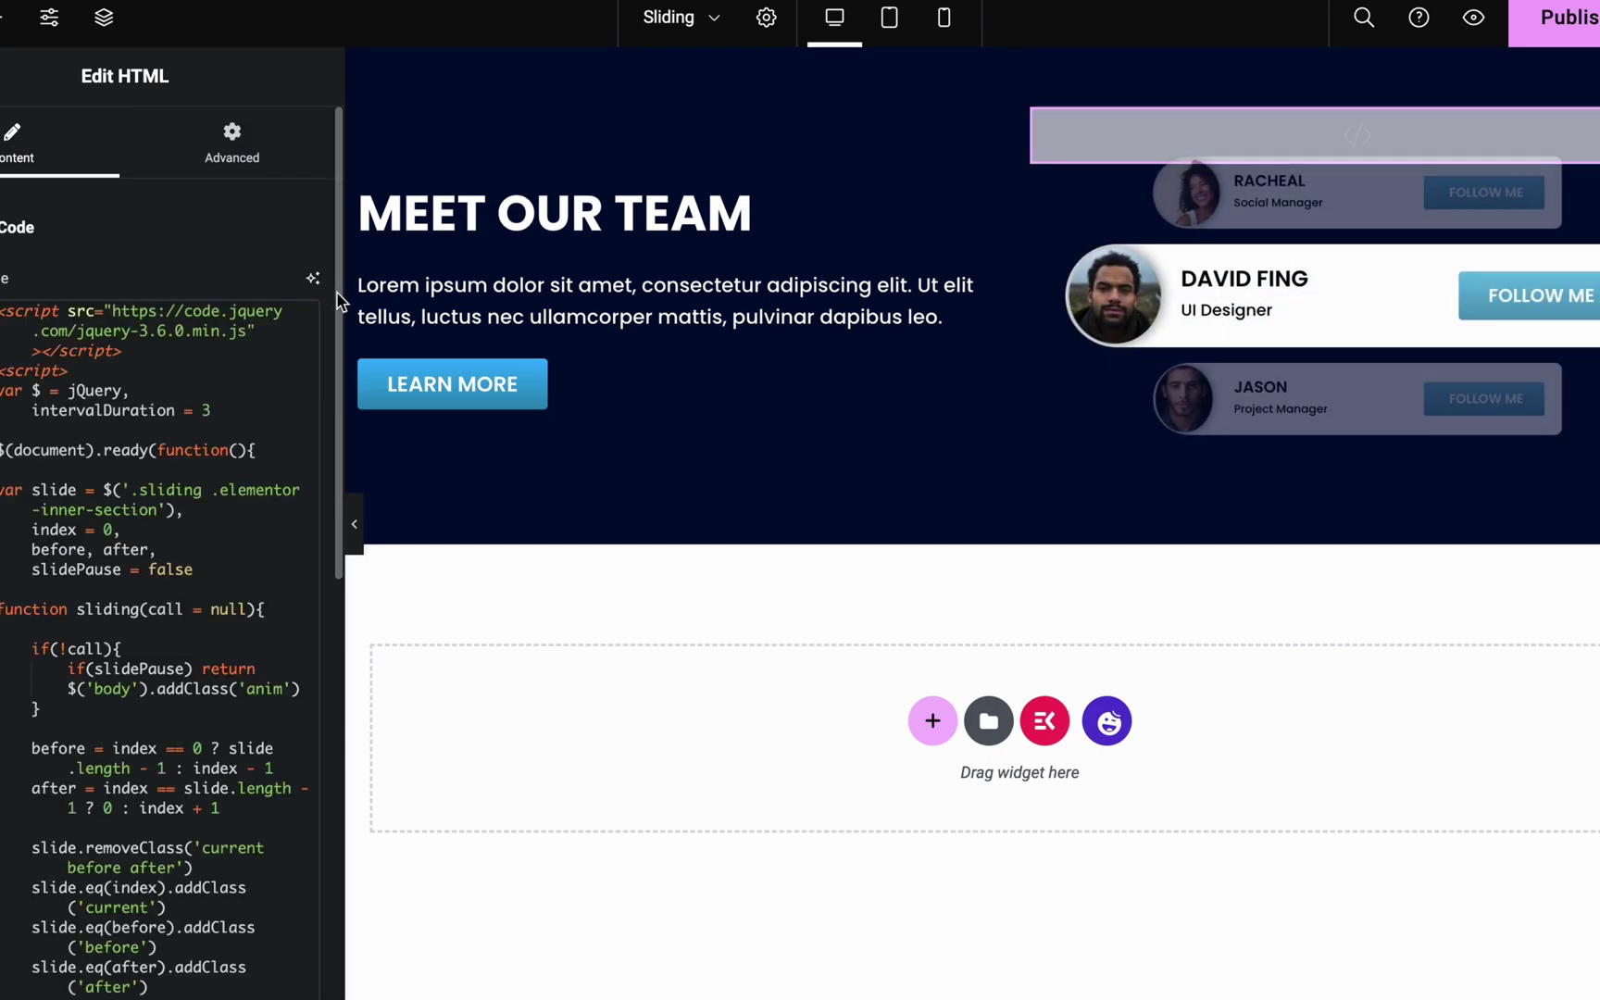
click(355, 526)
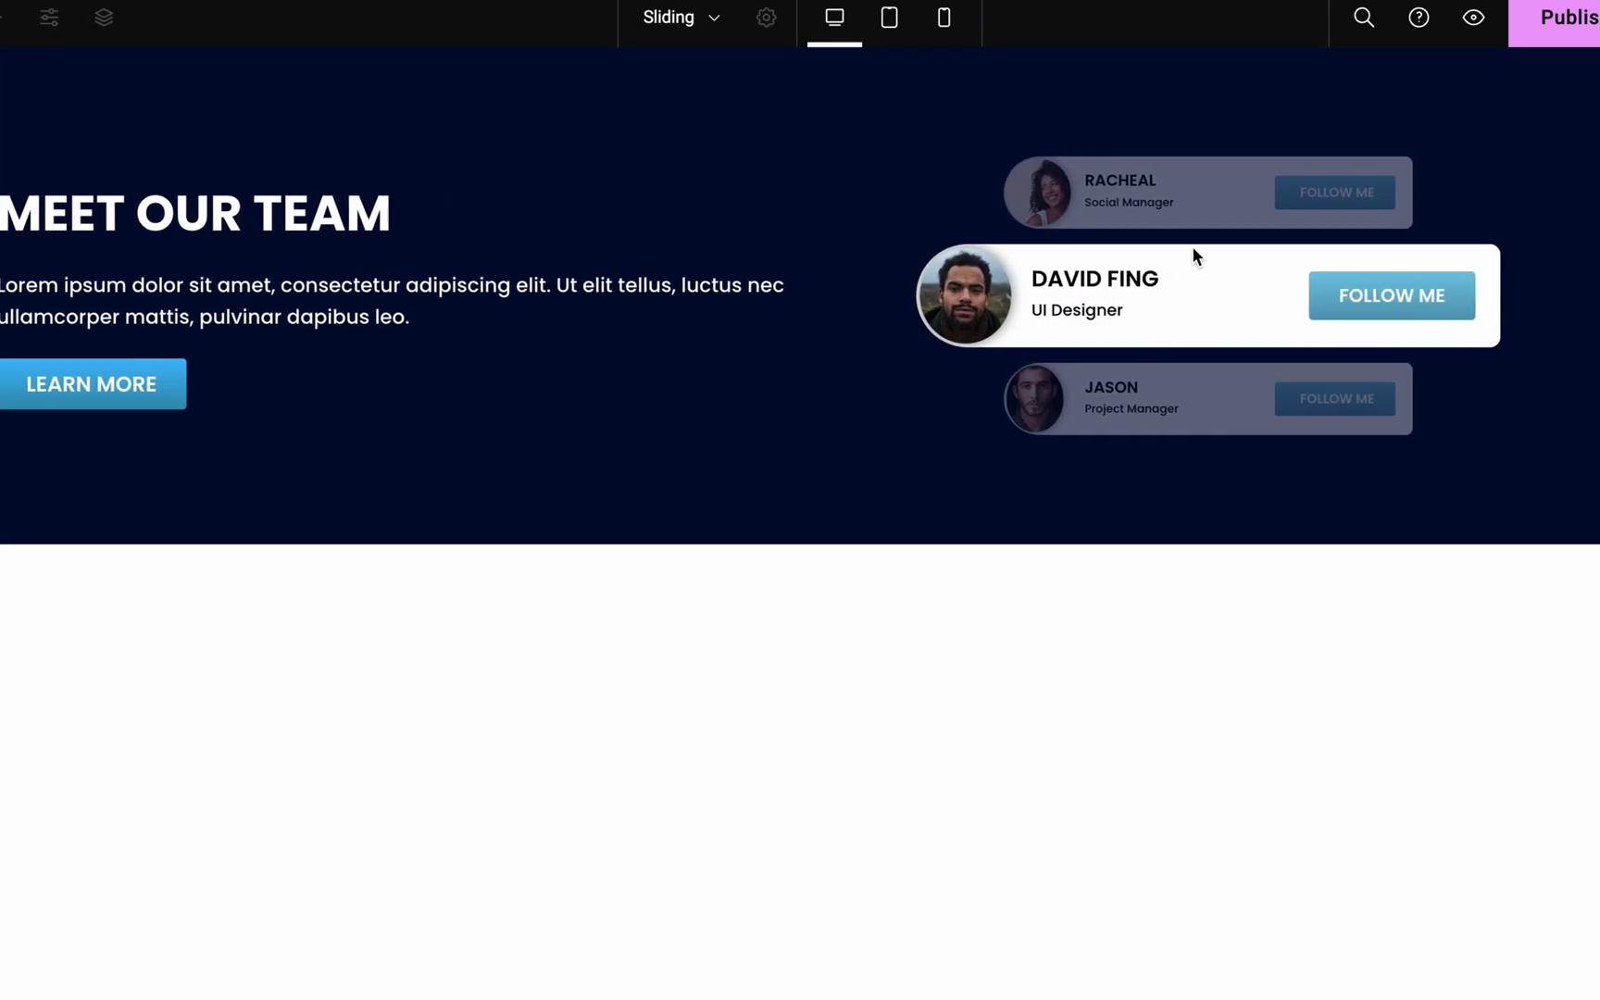